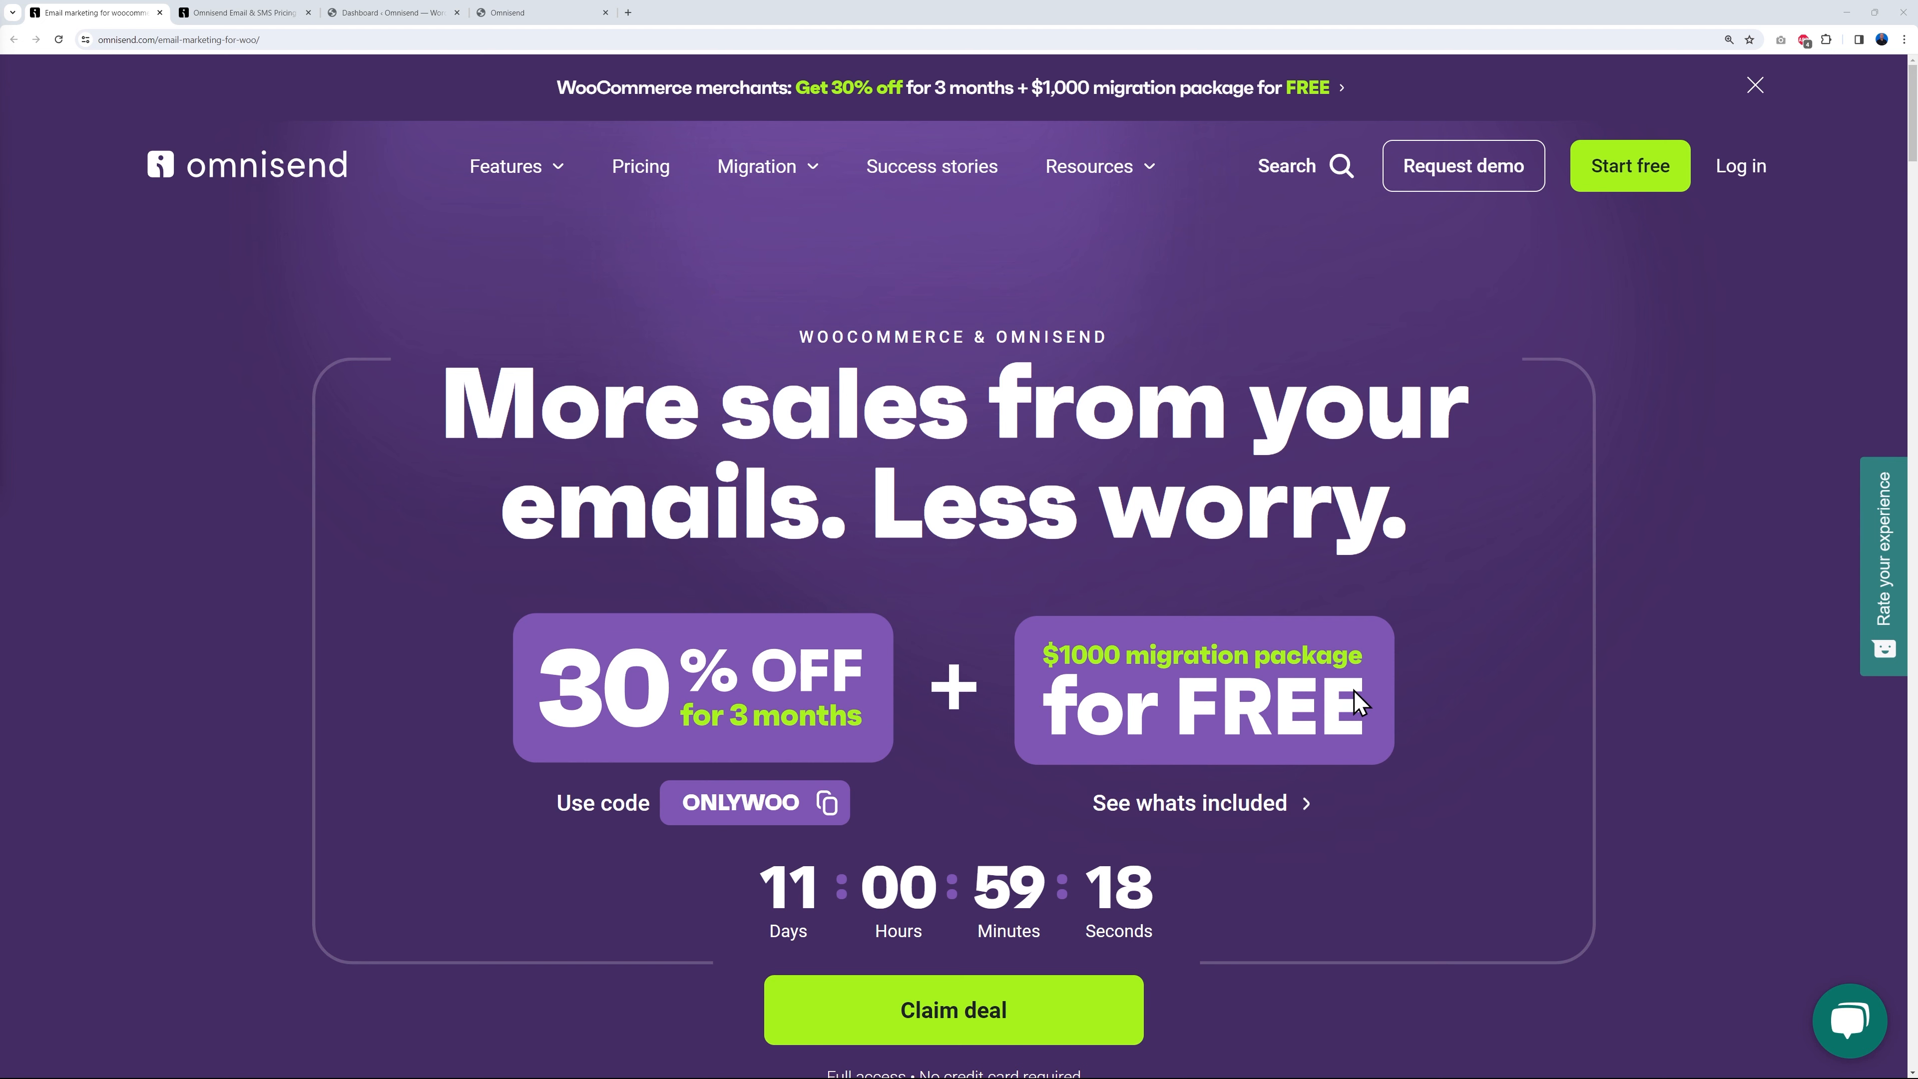
Review what the $1,000 free migration package includes on Omnisend's WooCommerce offer page.
click(1235, 804)
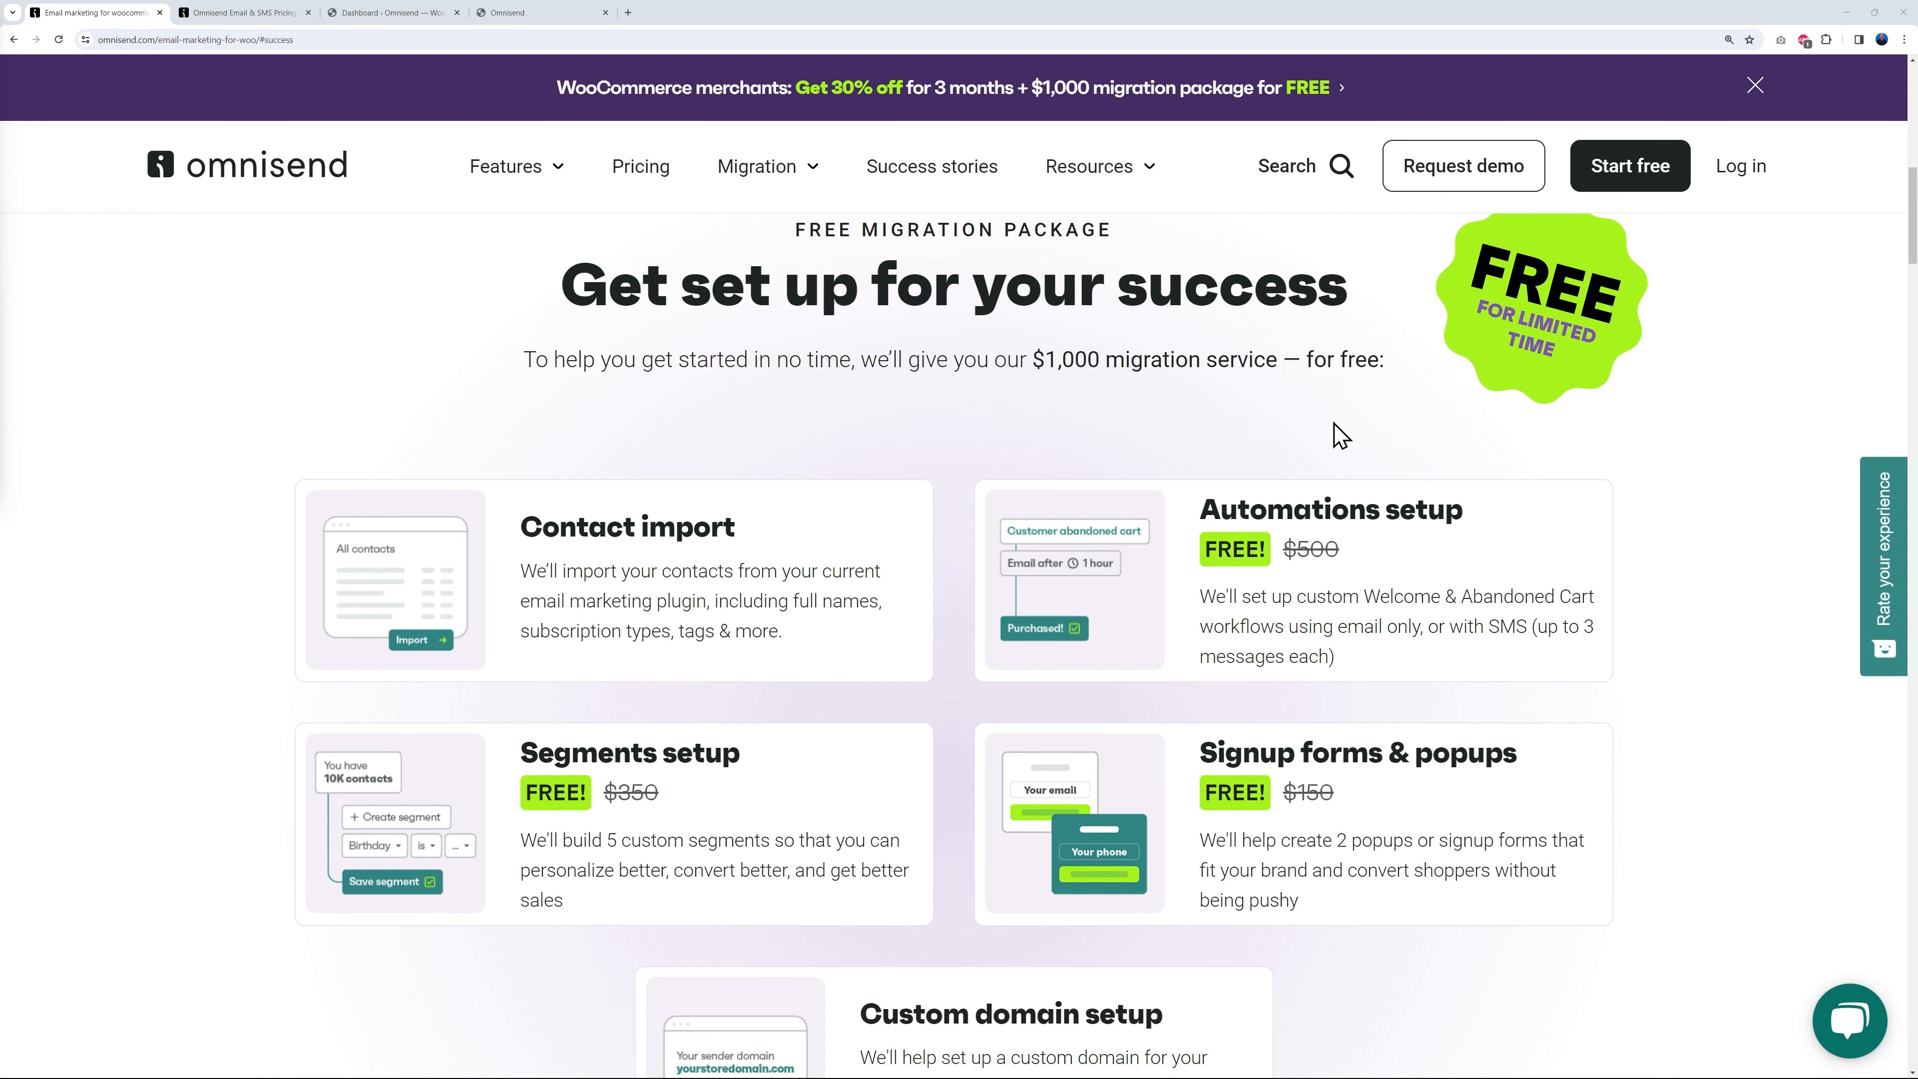
scroll(1714, 680, up, 5)
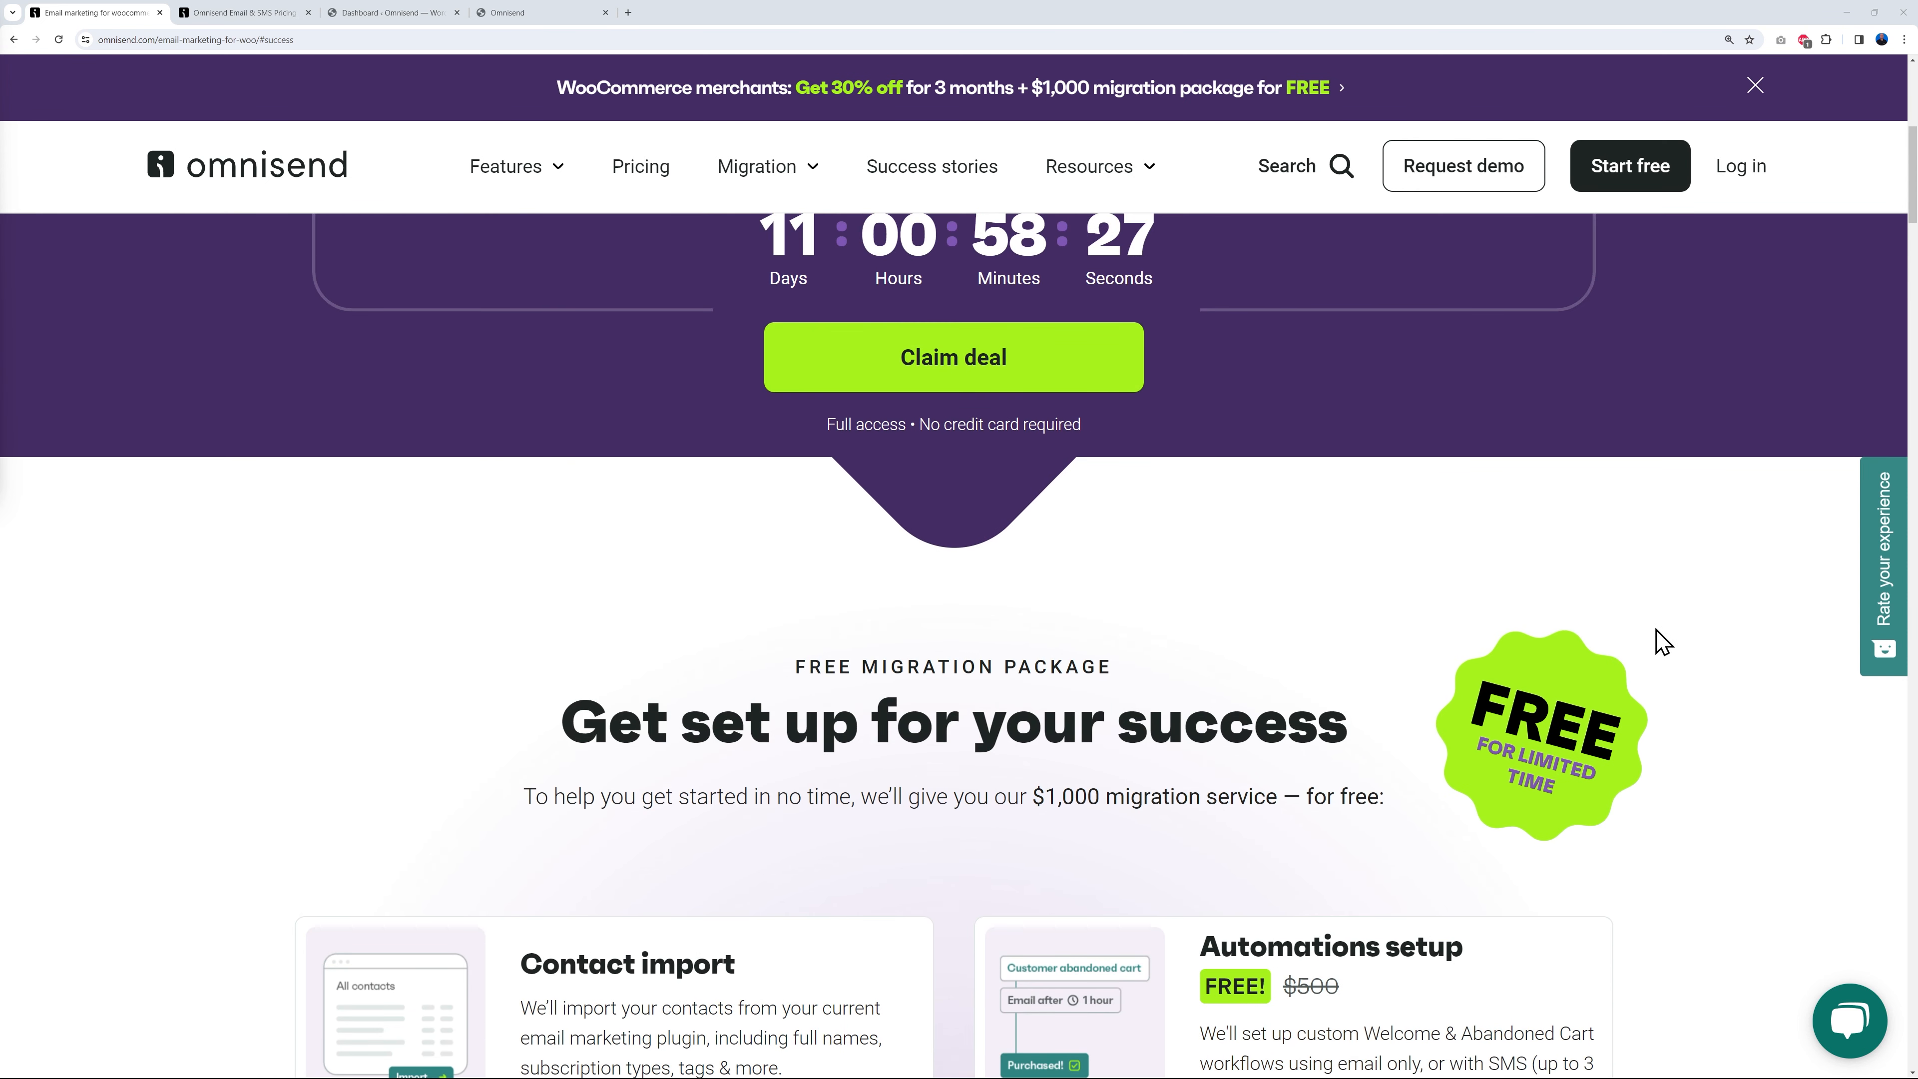
scroll(1734, 772, up, 3)
scroll(1828, 703, up, 2)
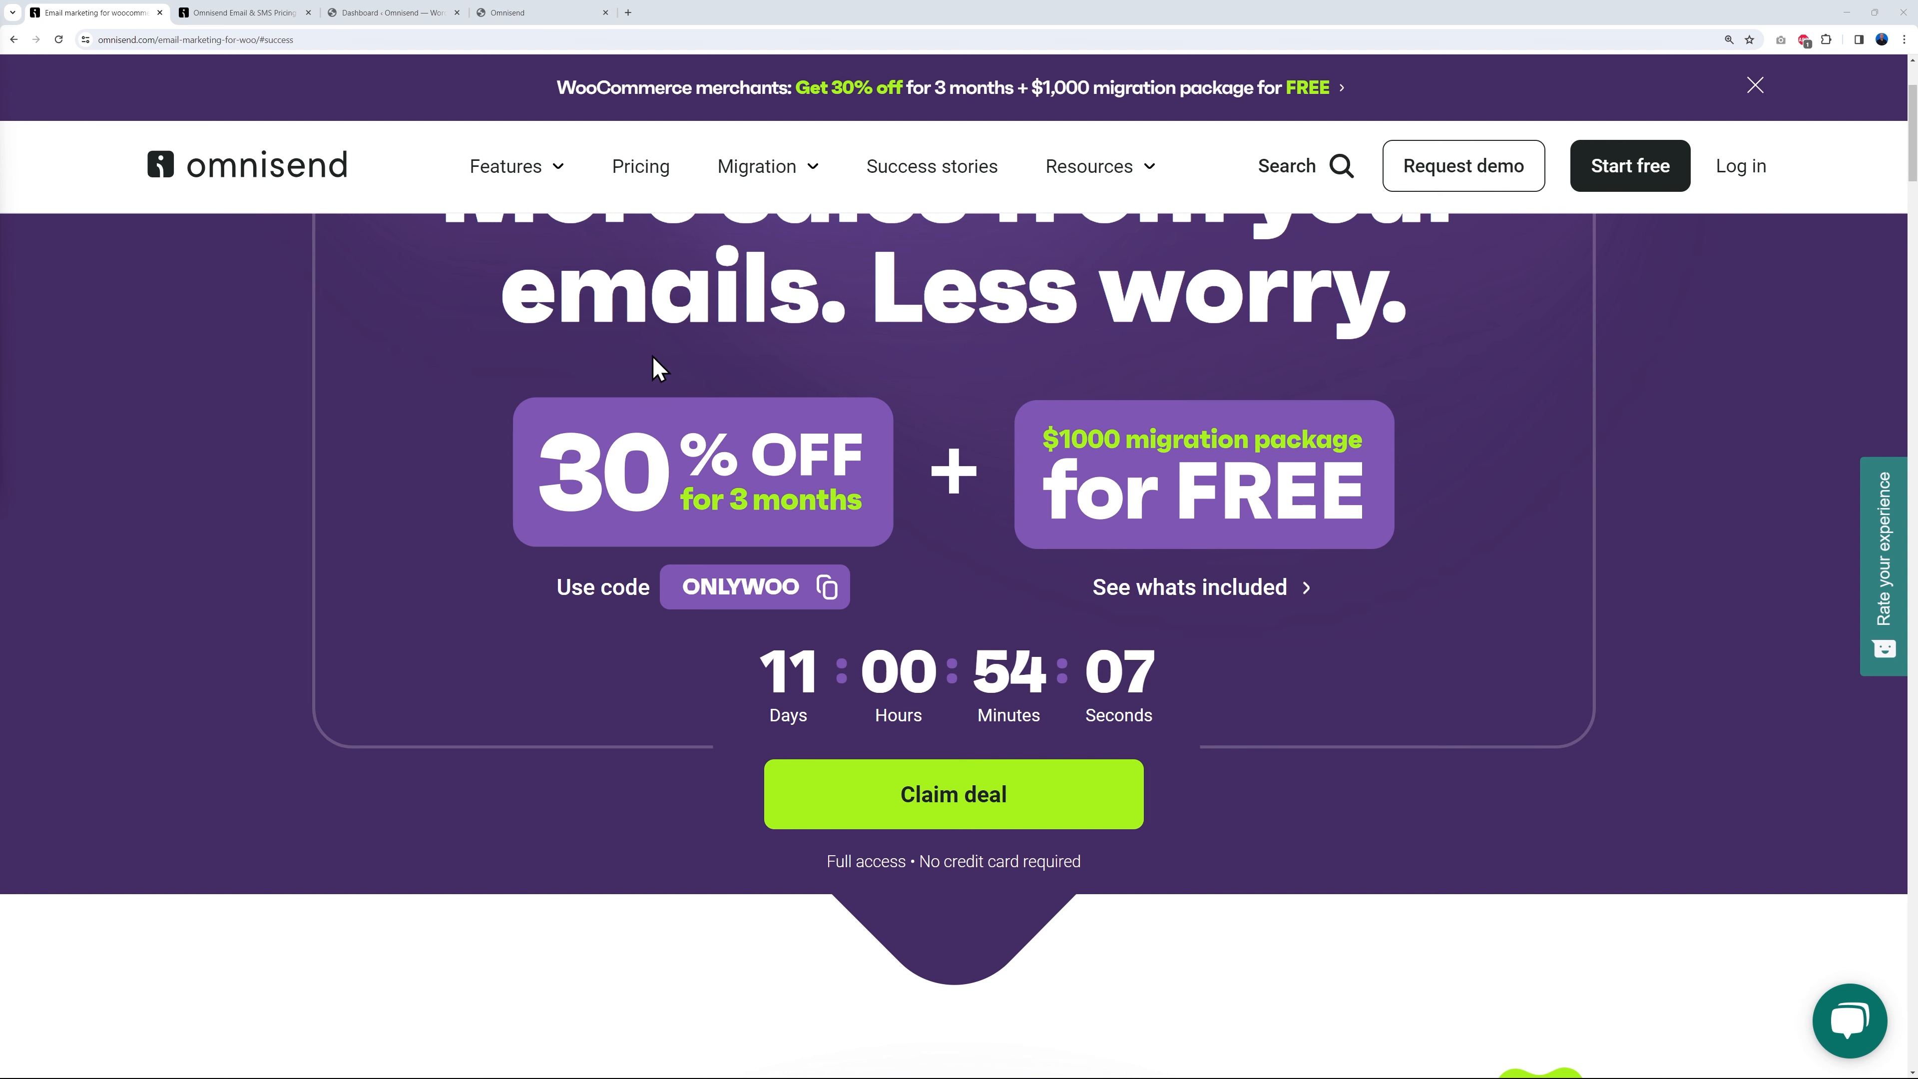
Compare the Pro, Standard and Free plans on Omnisend's pricing page and browse the available contact list sizes.
click(244, 13)
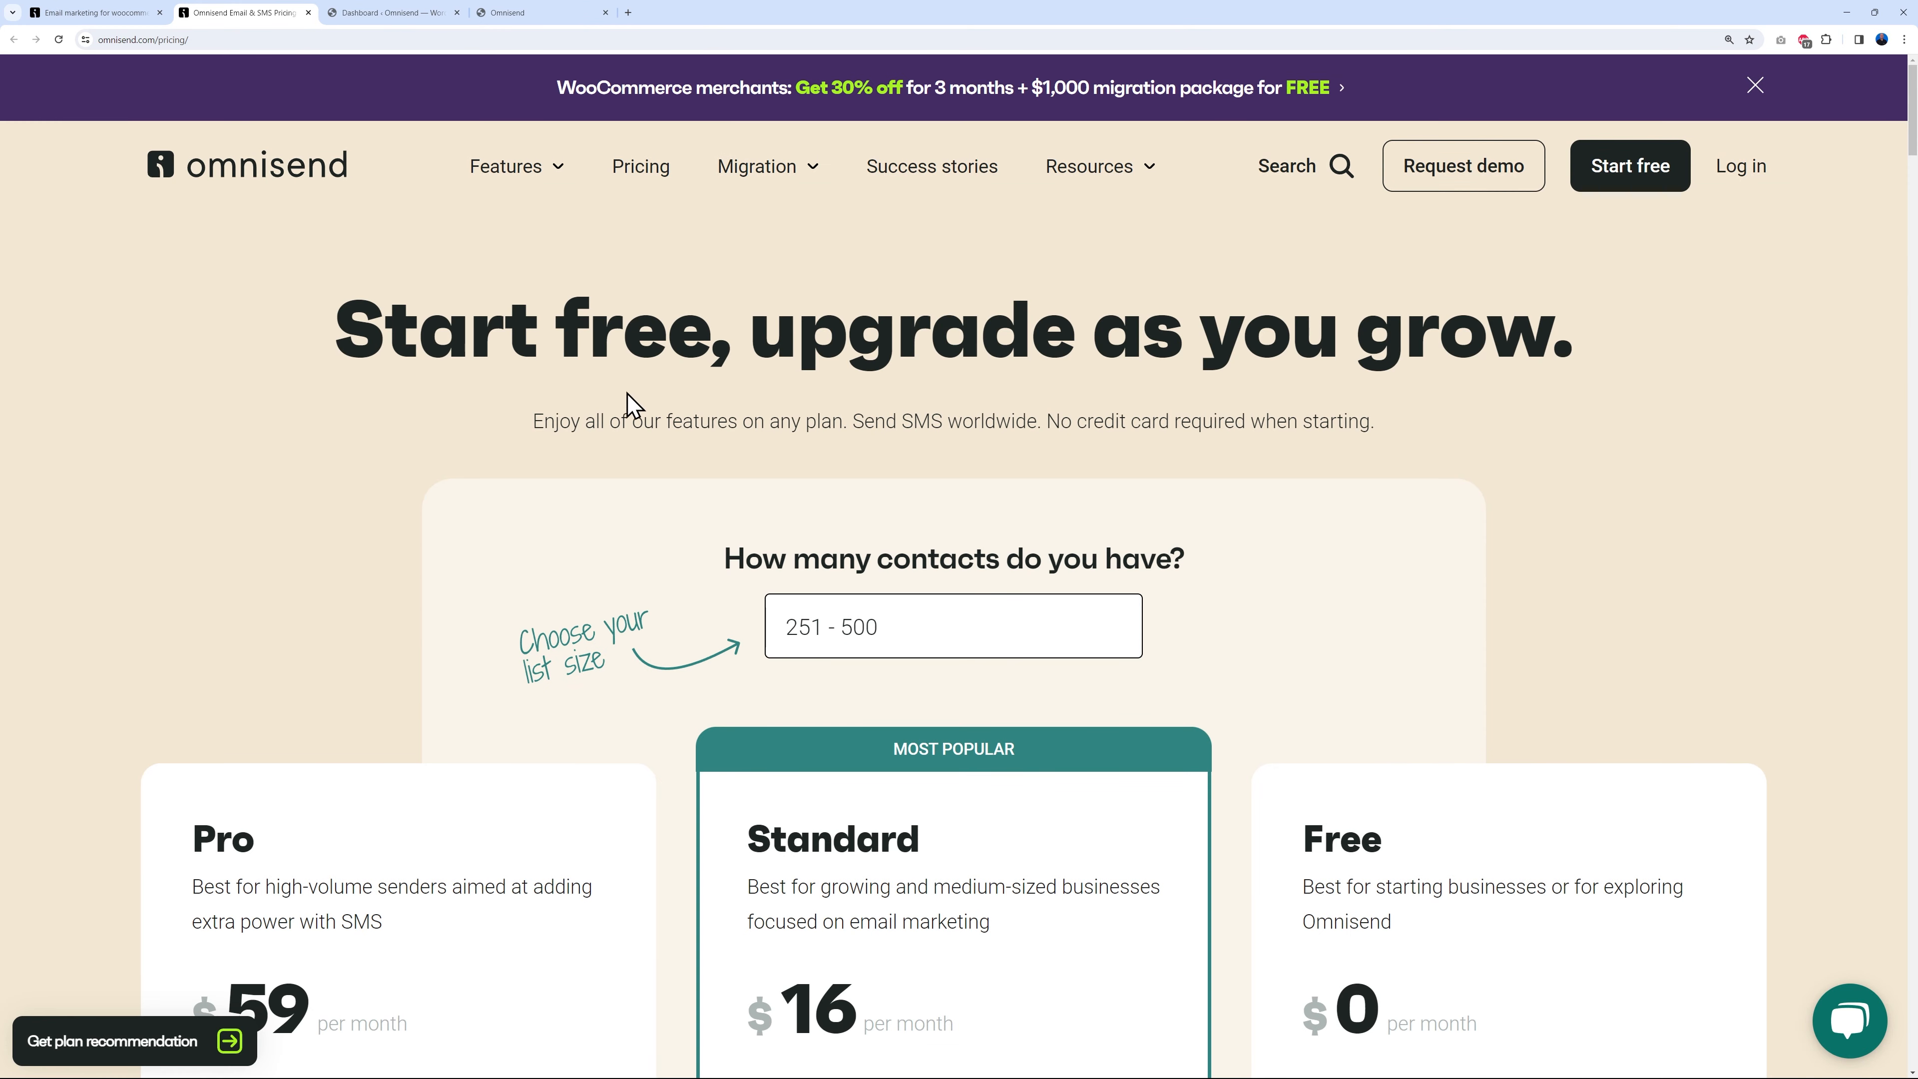
scroll(1370, 964, down, 5)
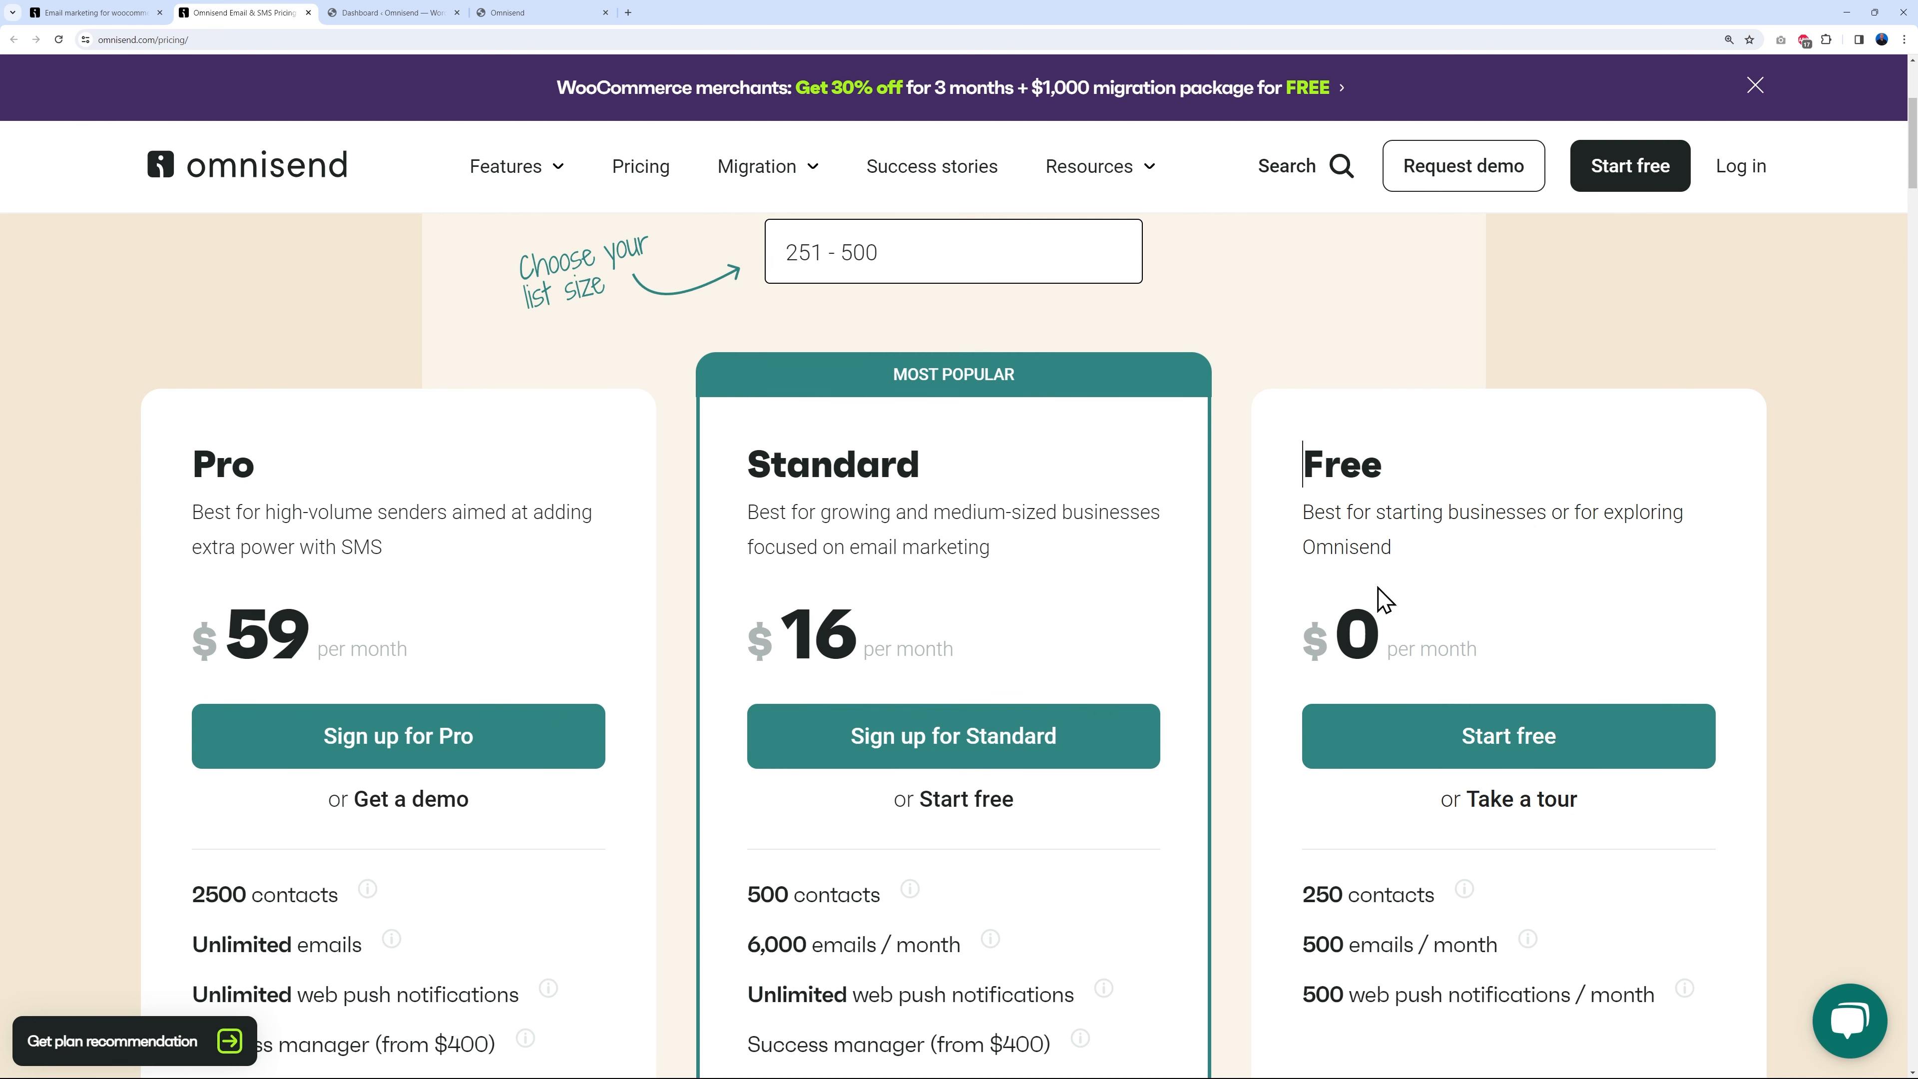
scroll(1567, 544, down, 3)
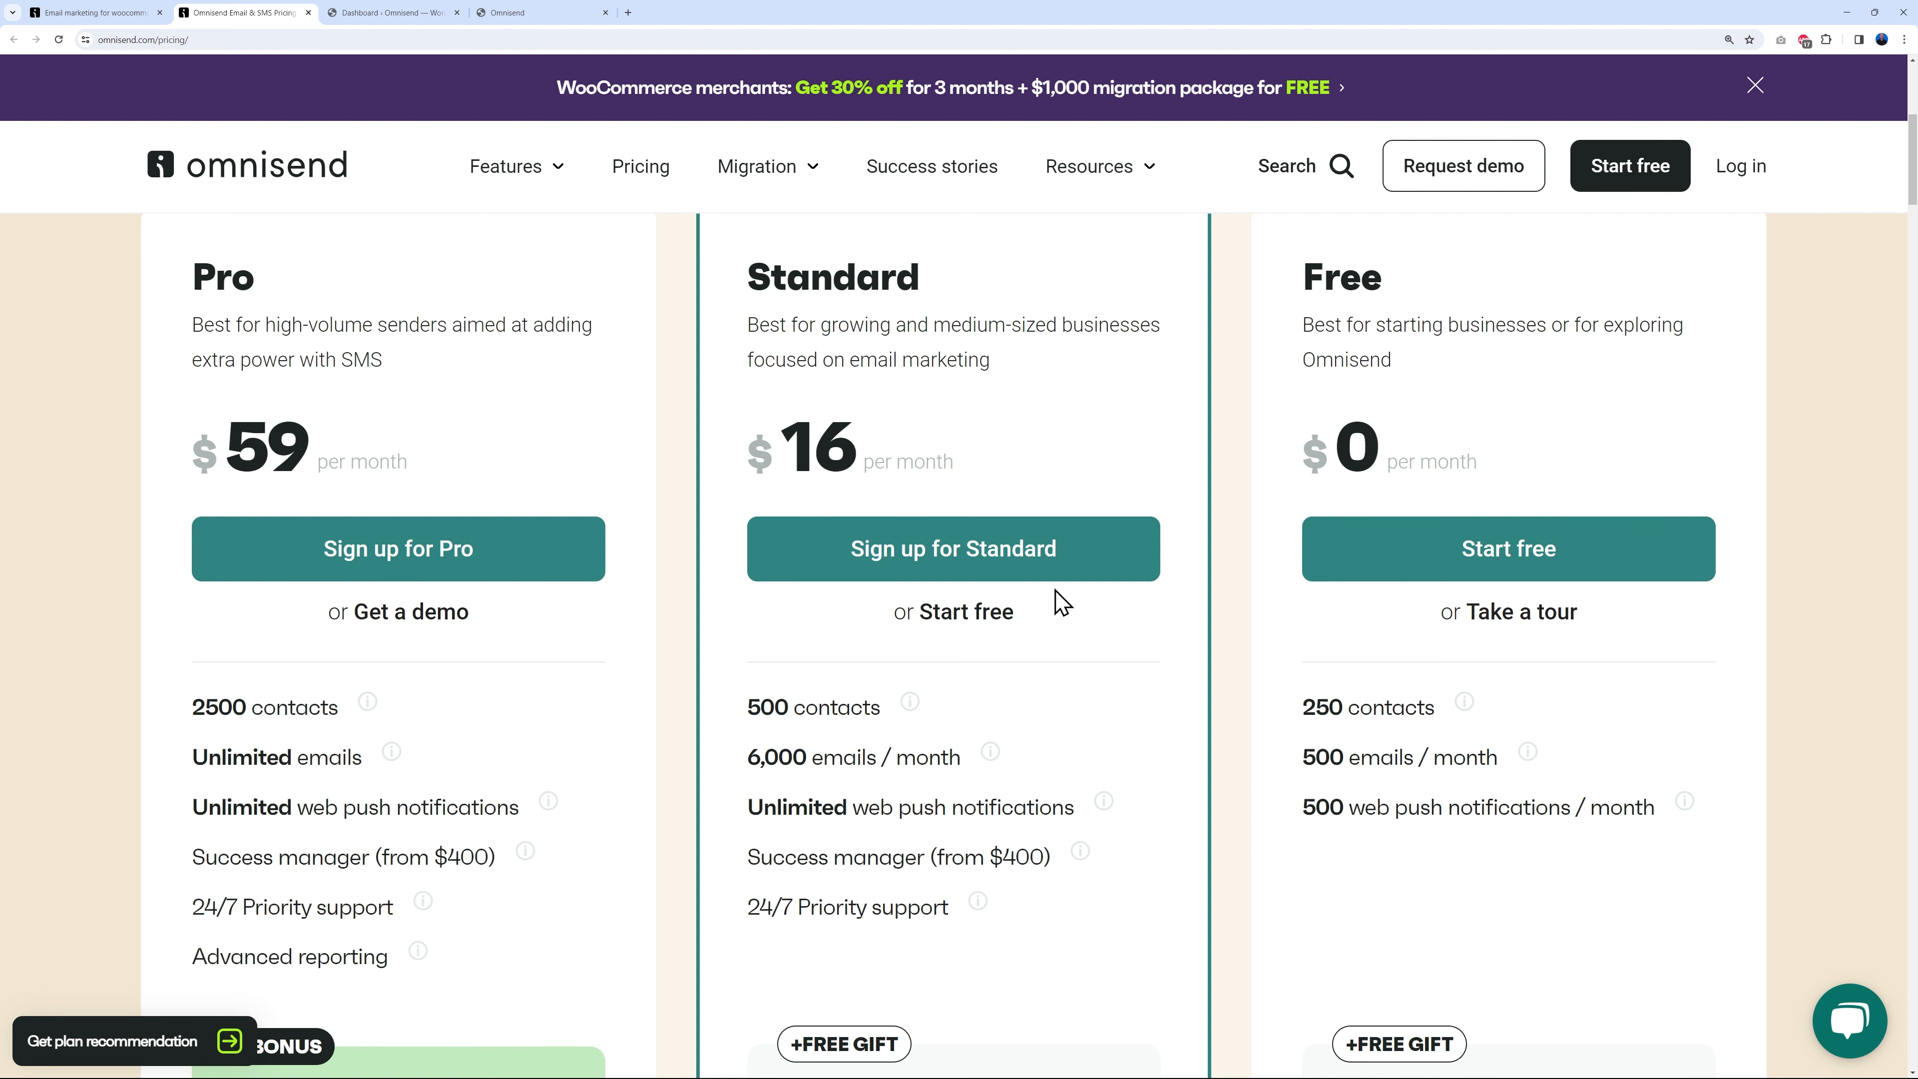
scroll(1390, 707, up, 5)
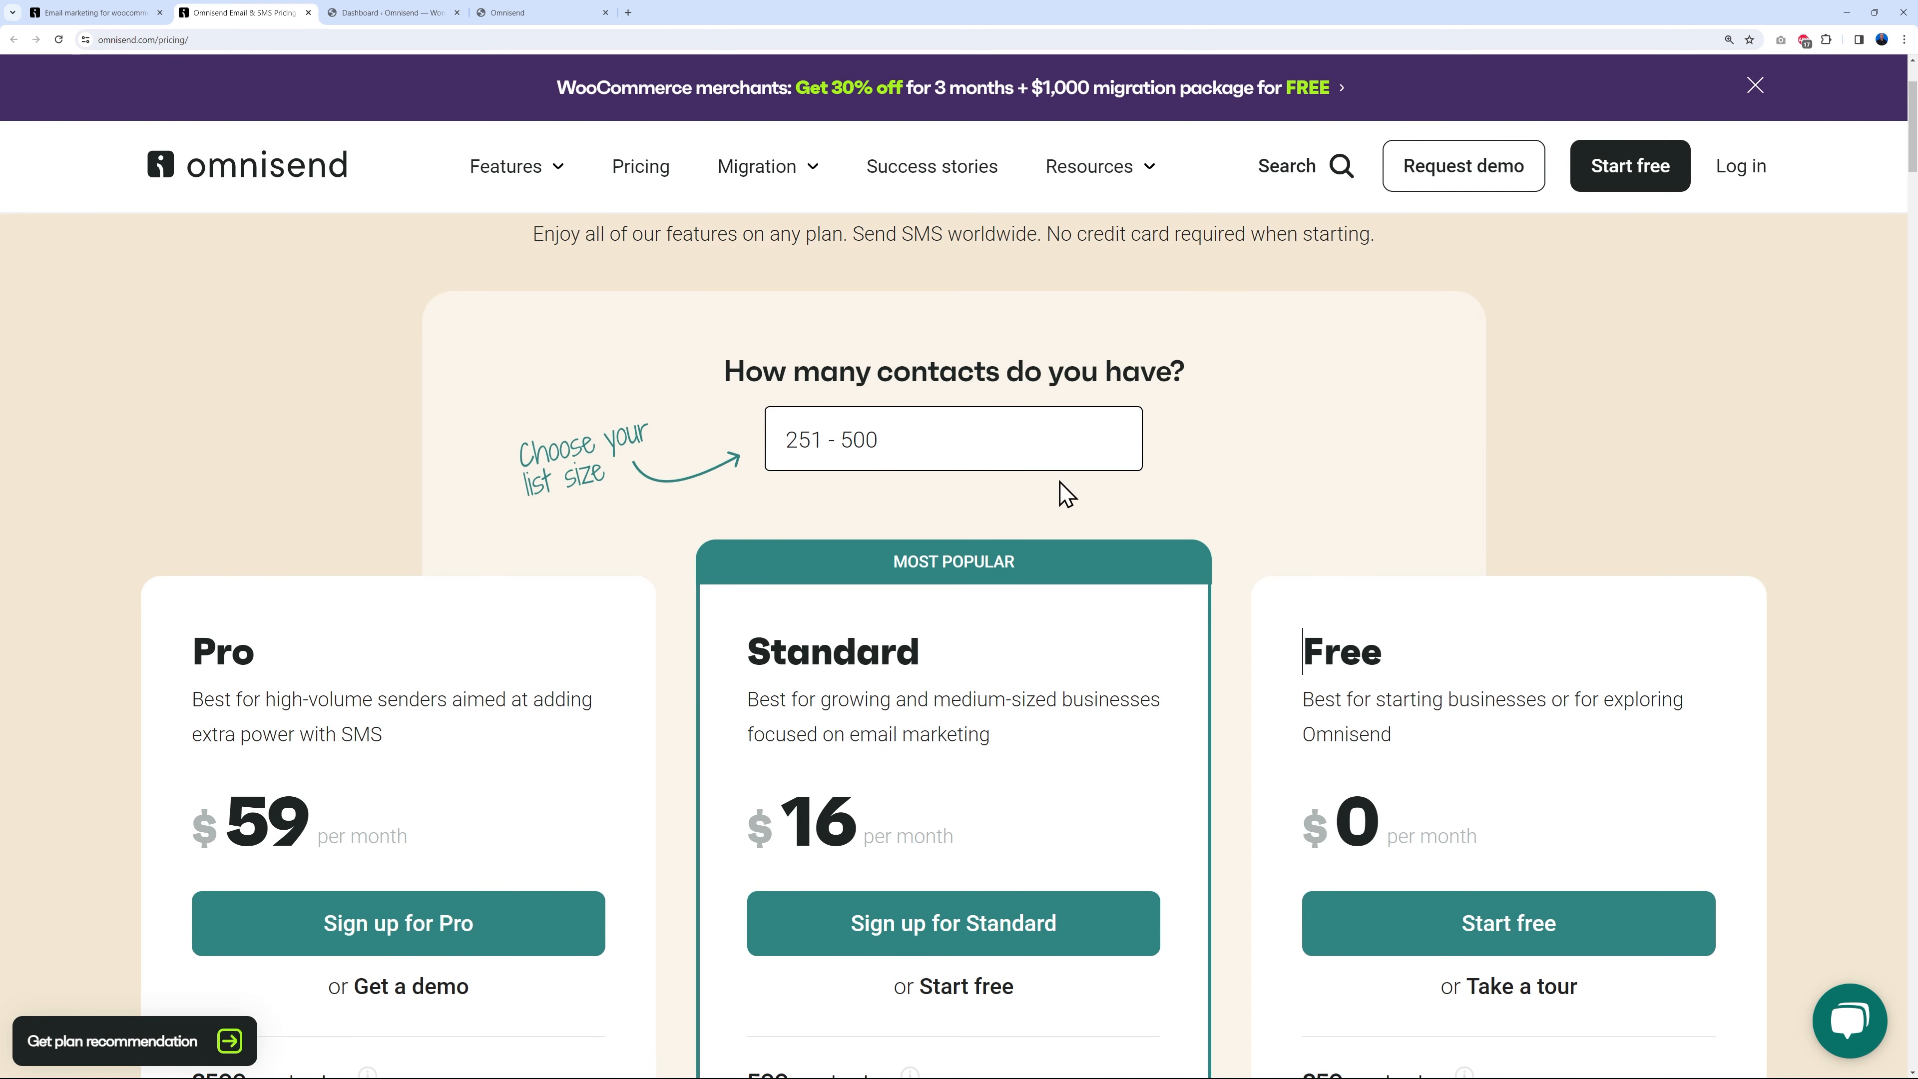
click(968, 447)
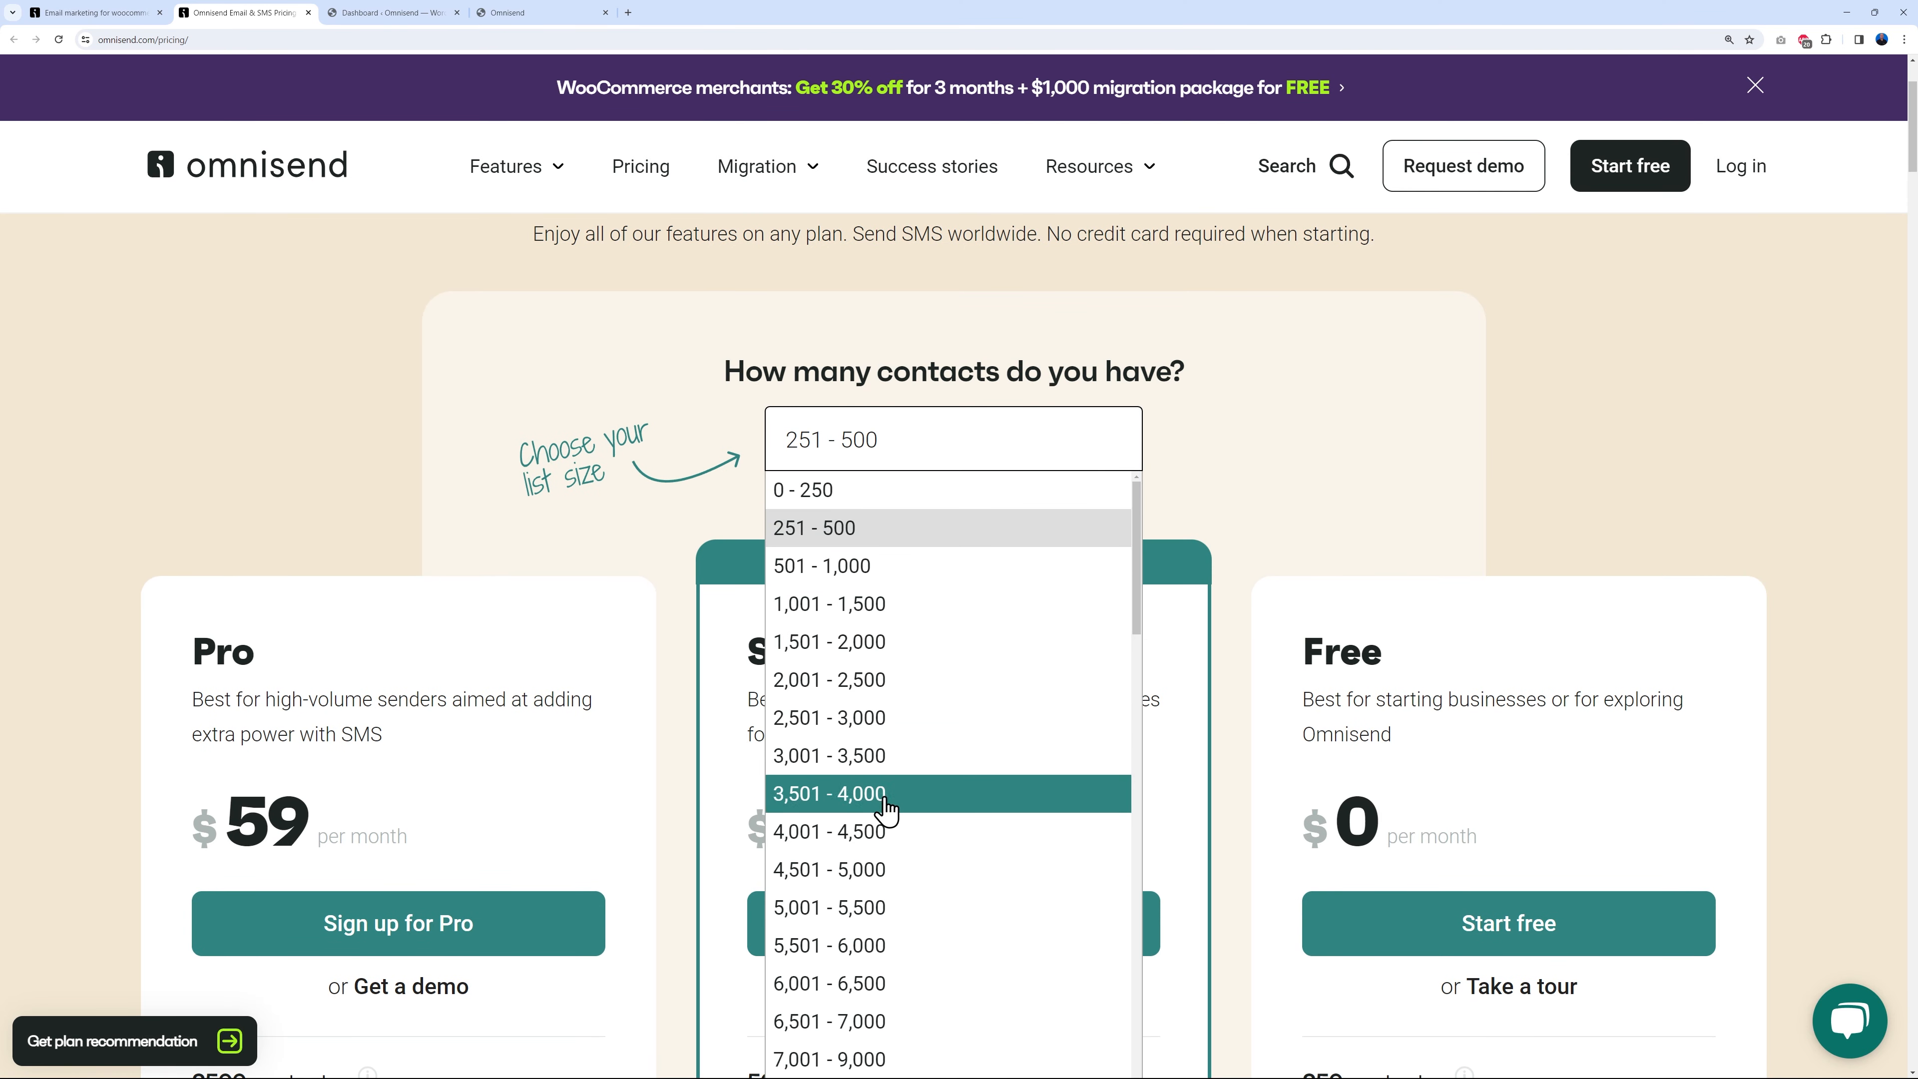
scroll(922, 832, down, 20)
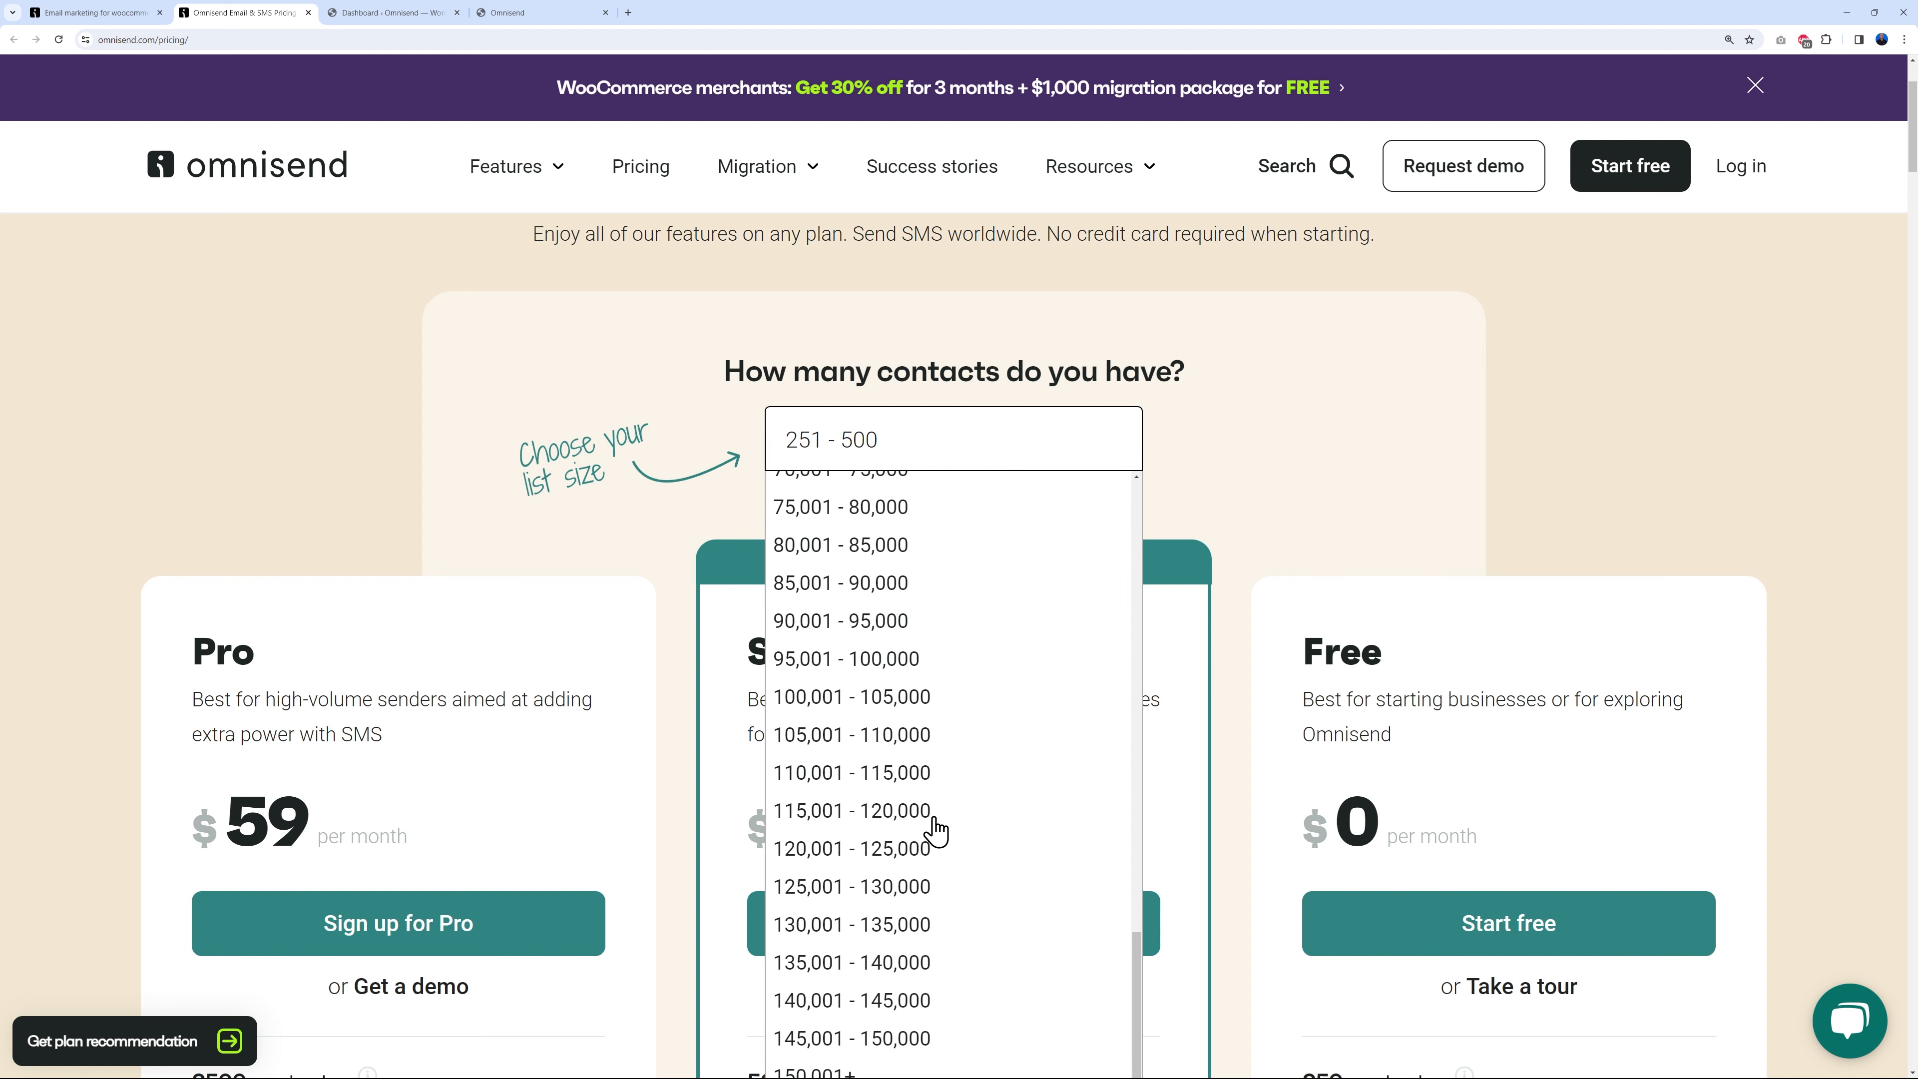
scroll(937, 831, up, 20)
click(1297, 459)
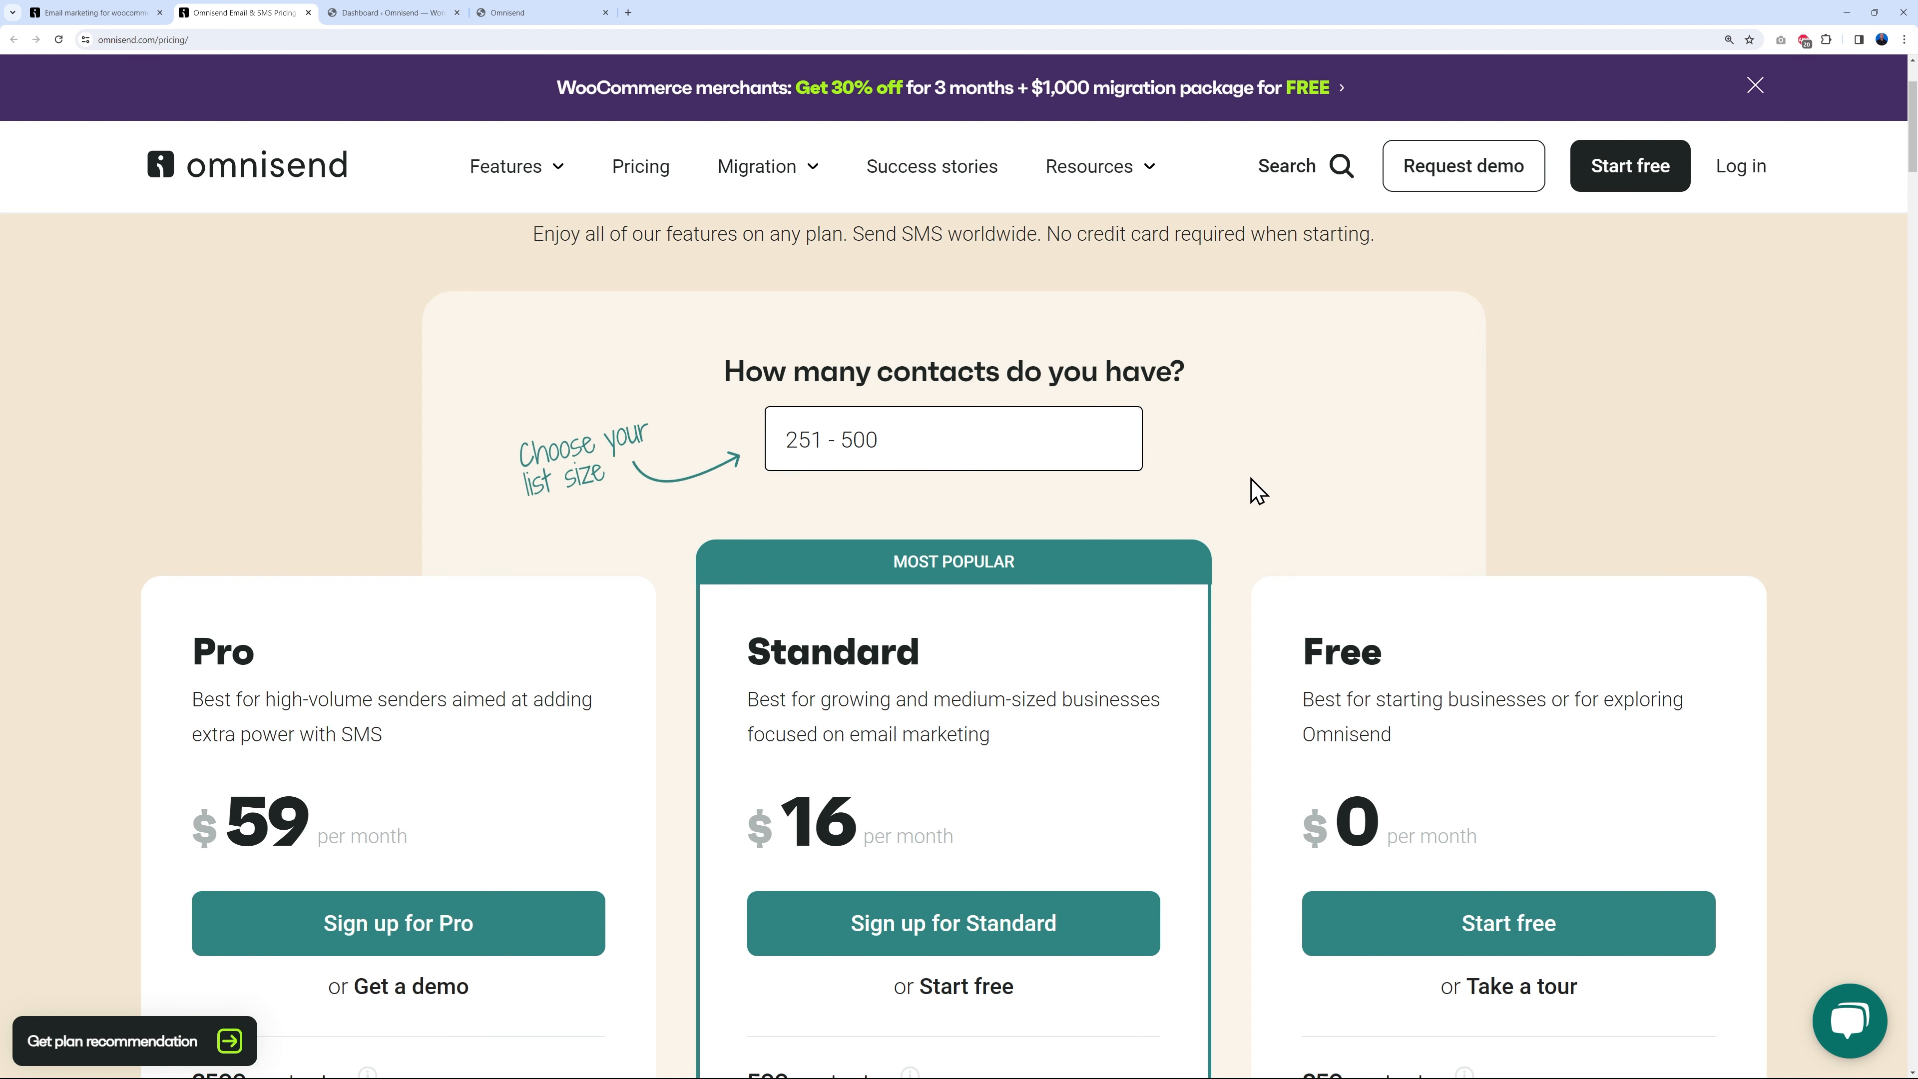
In the WordPress admin, search new plugins for Omnisend, then install and activate Email Marketing for WooCommerce by Omnisend.
click(399, 15)
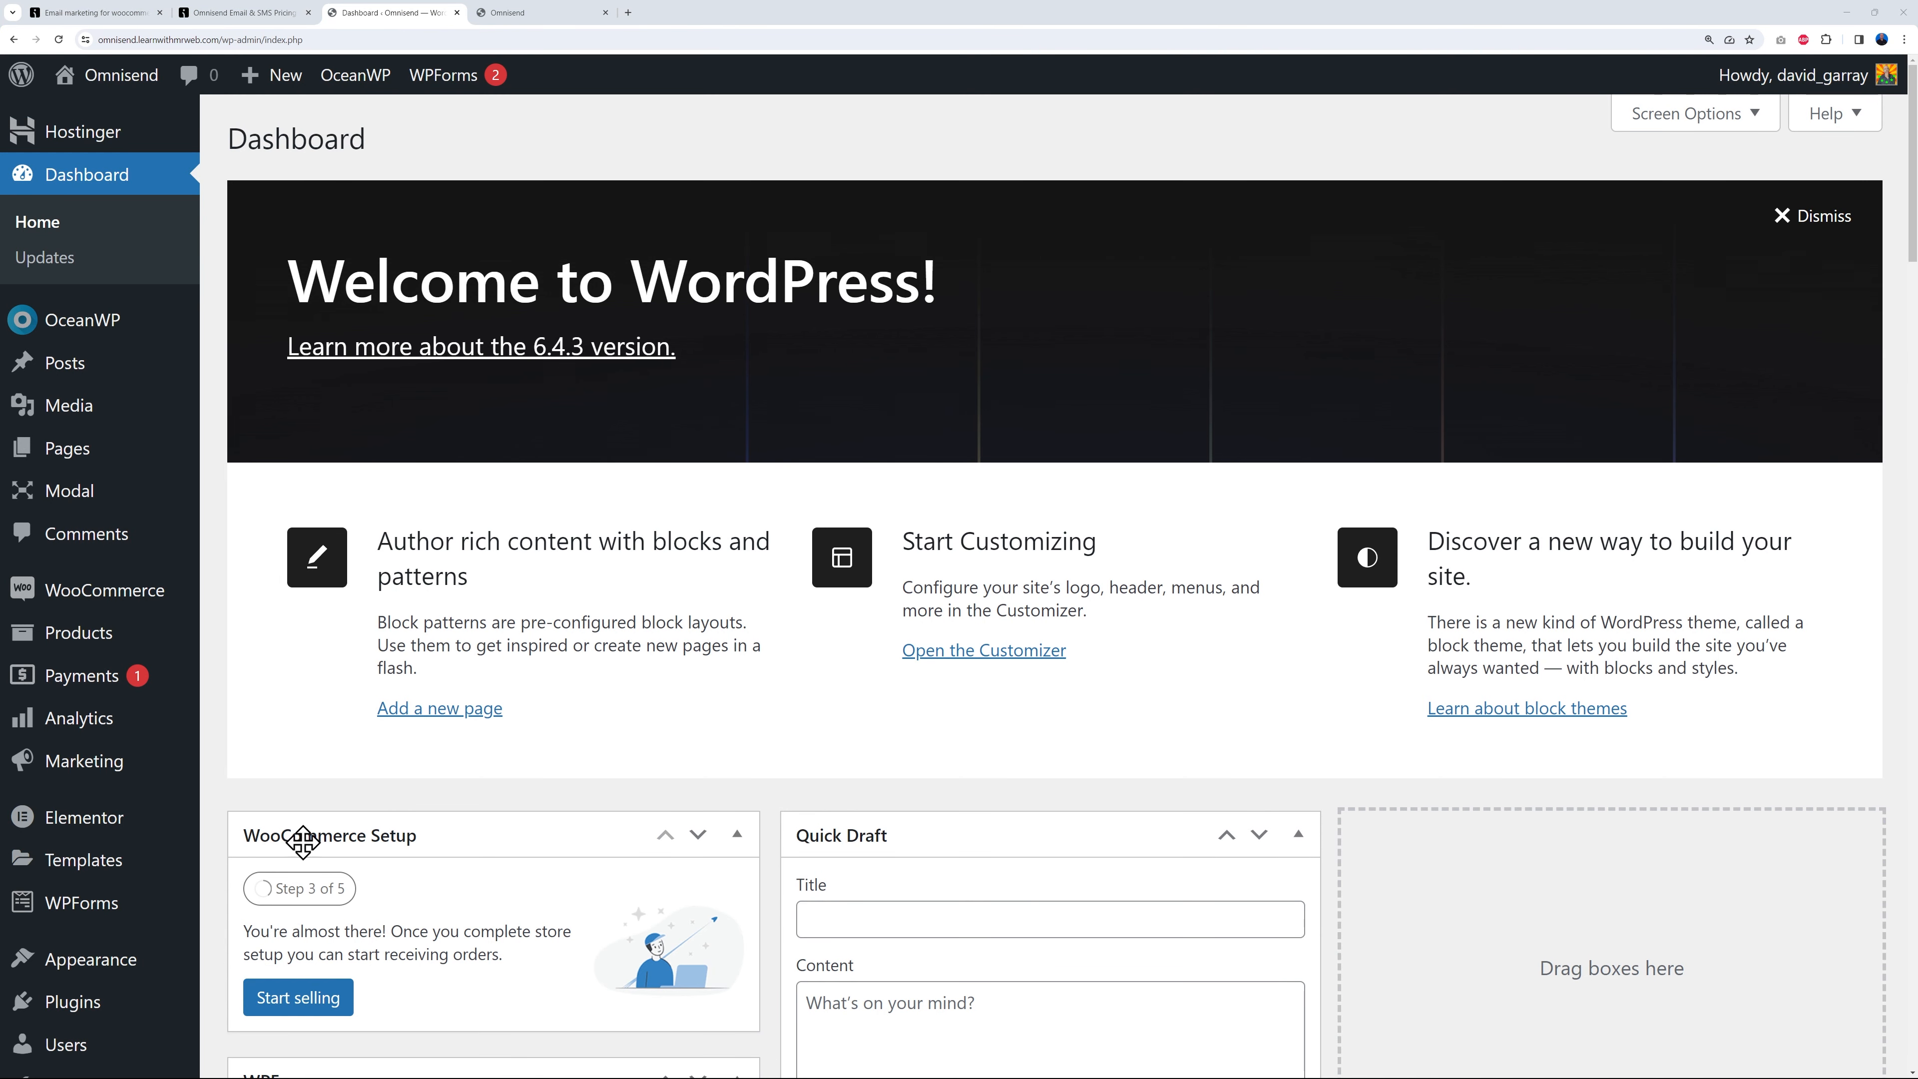
mouse_move(69, 1009)
click(317, 973)
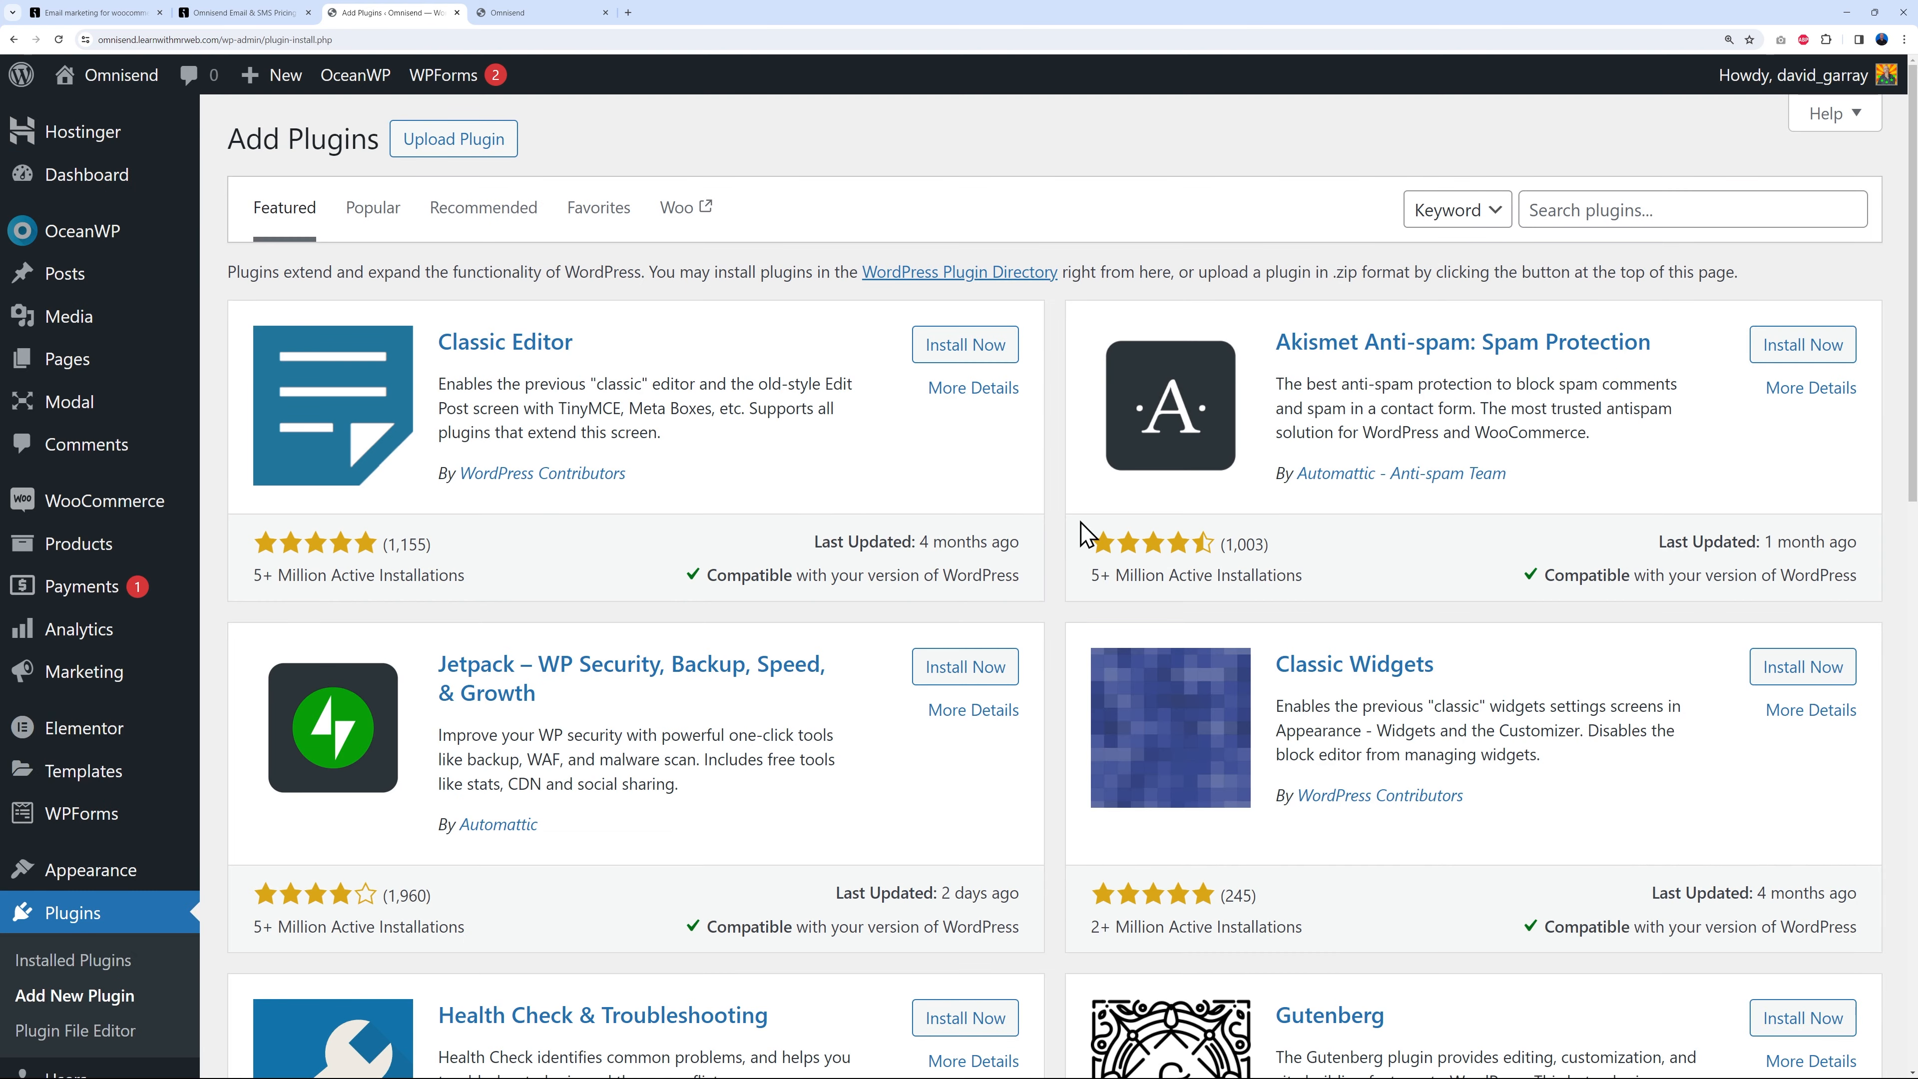
click(1713, 202)
text(Omnisend)
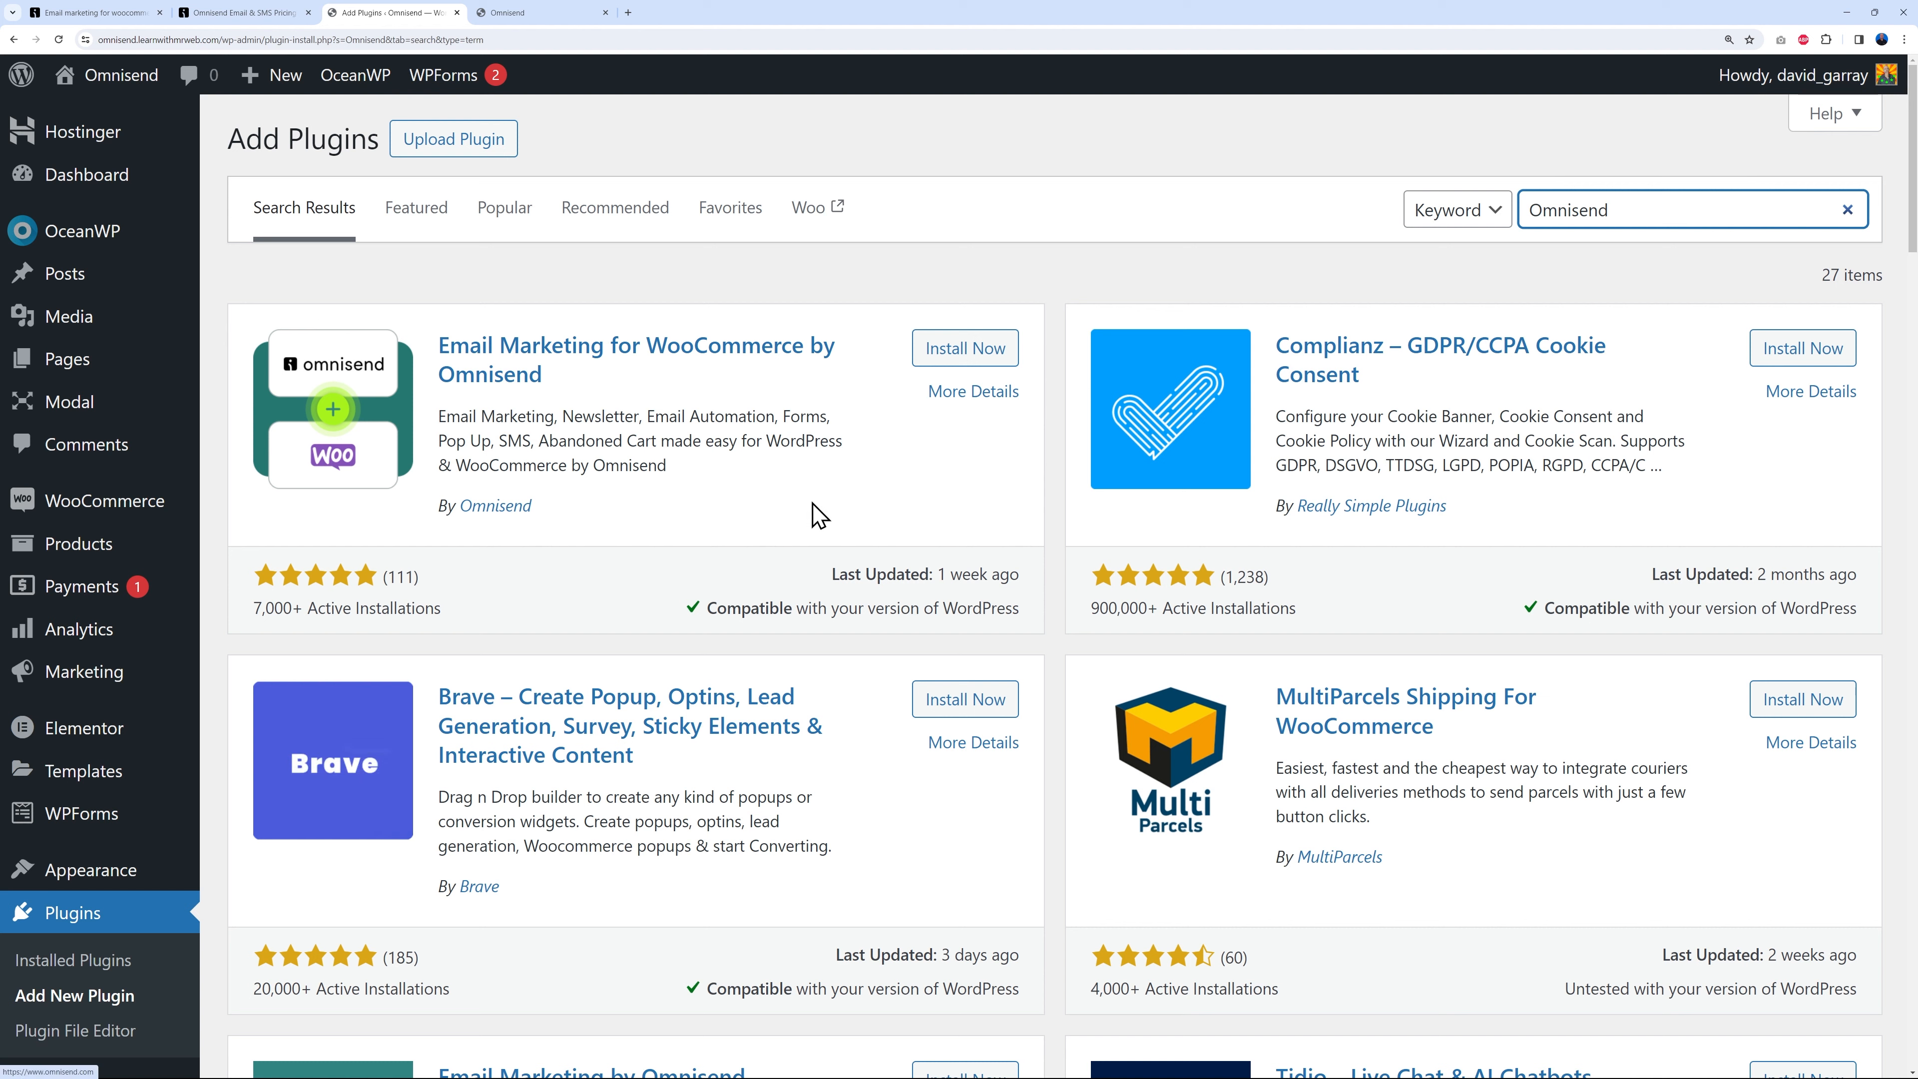
click(966, 361)
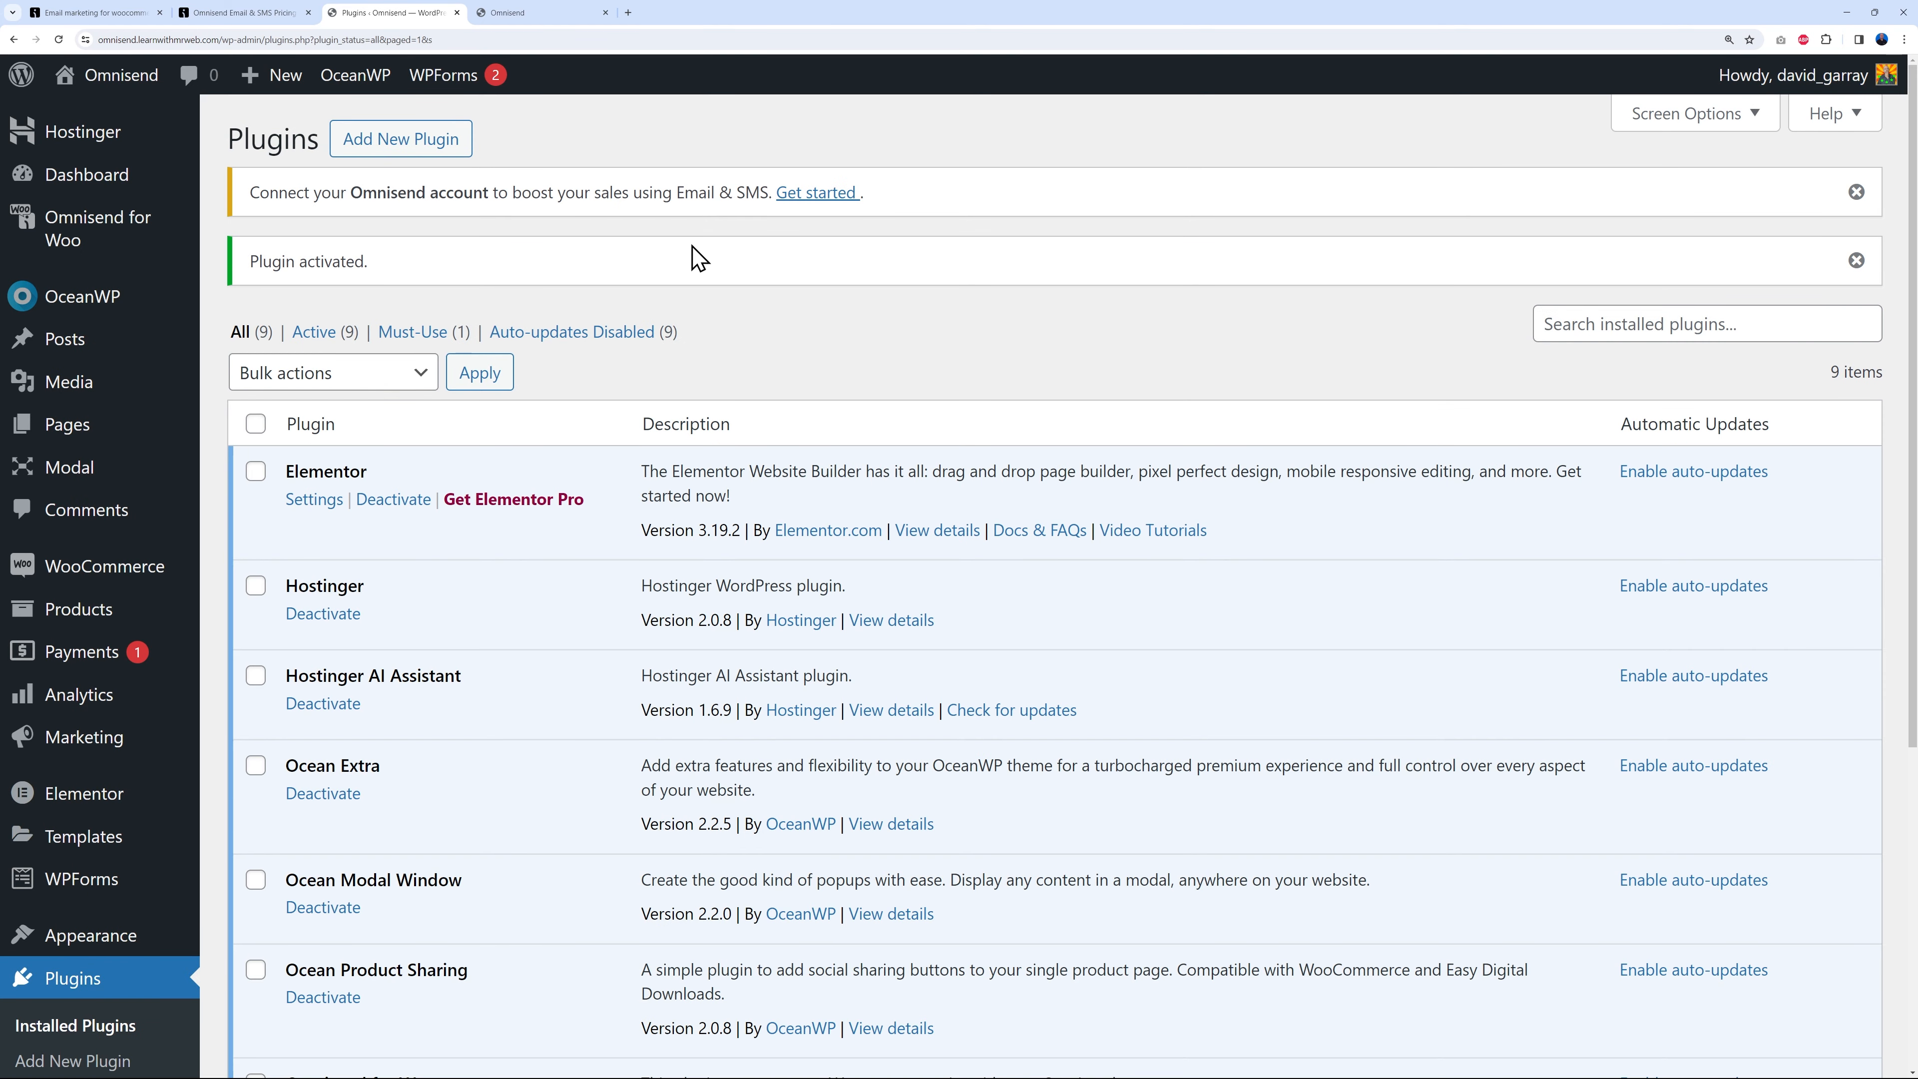
Connect the existing Omnisend account to the WooCommerce store and approve the Omnisend App's read/write access.
click(820, 199)
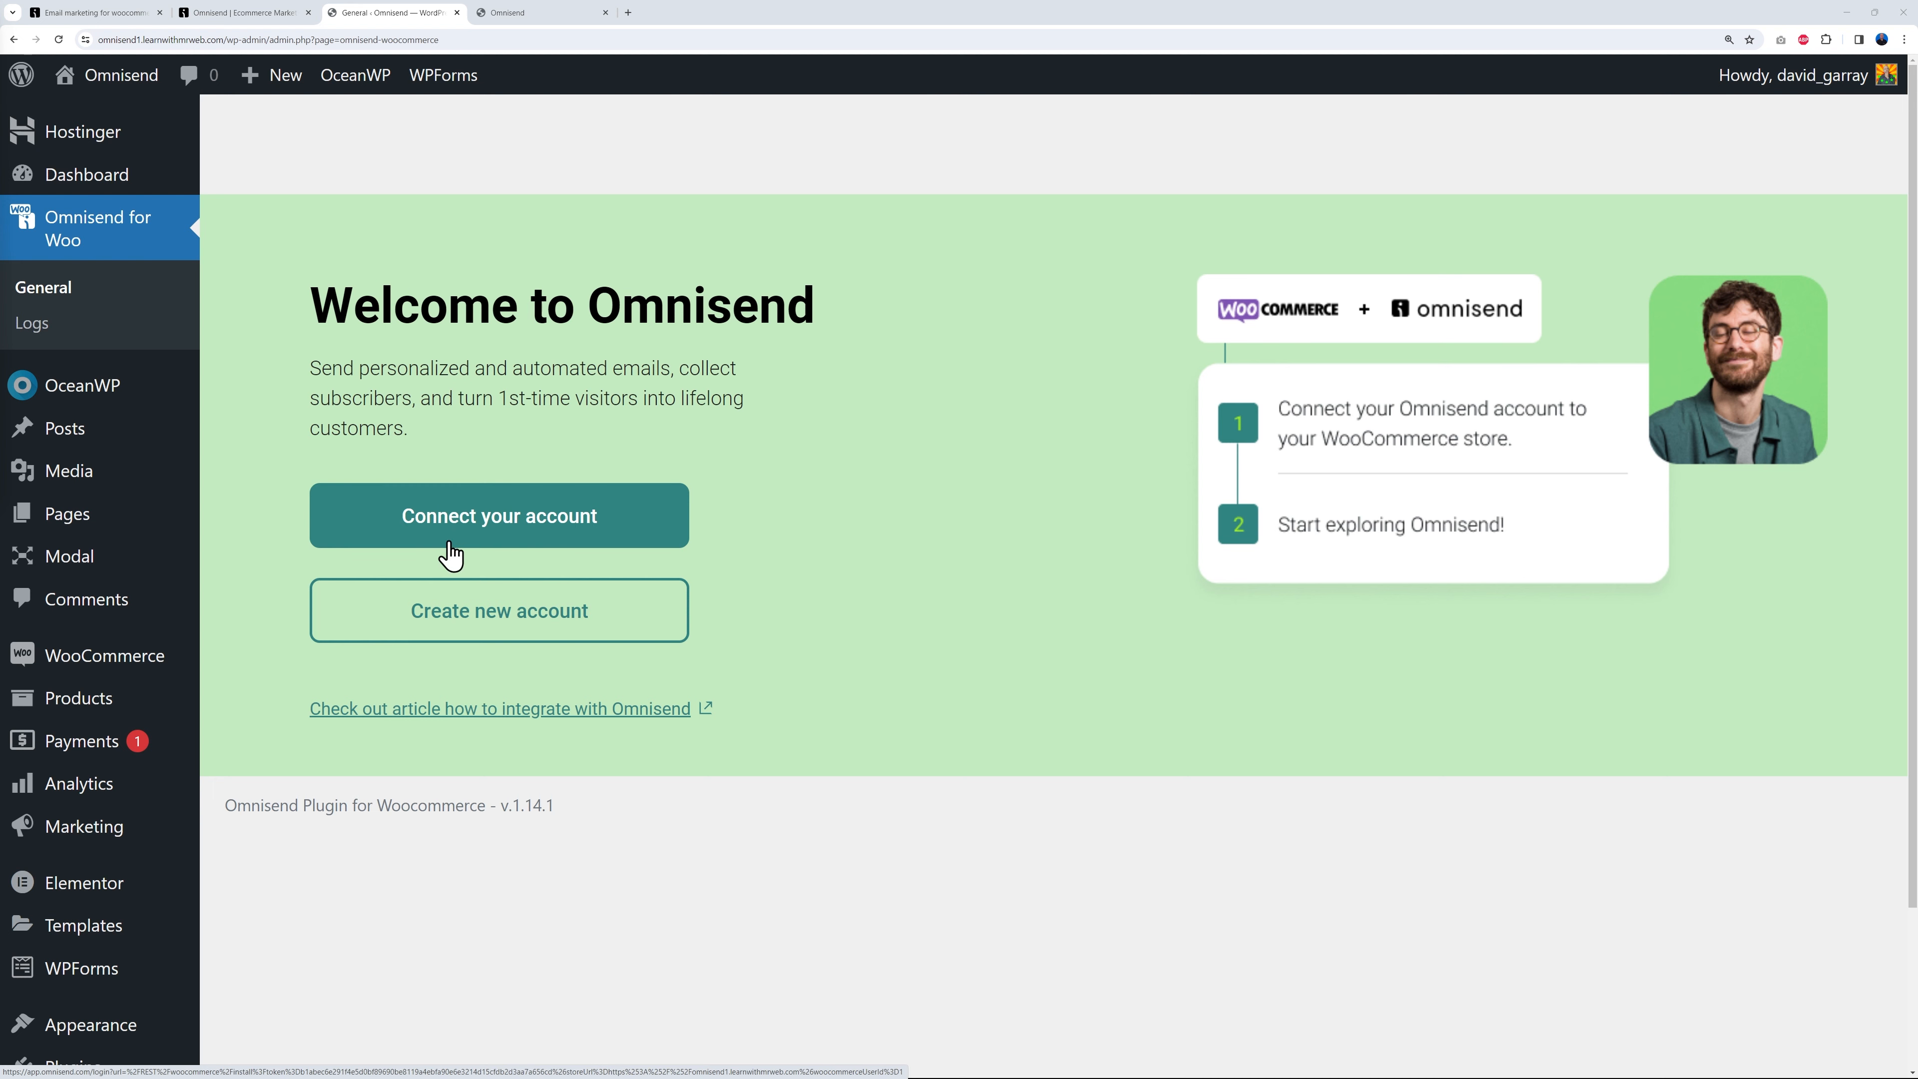
click(502, 521)
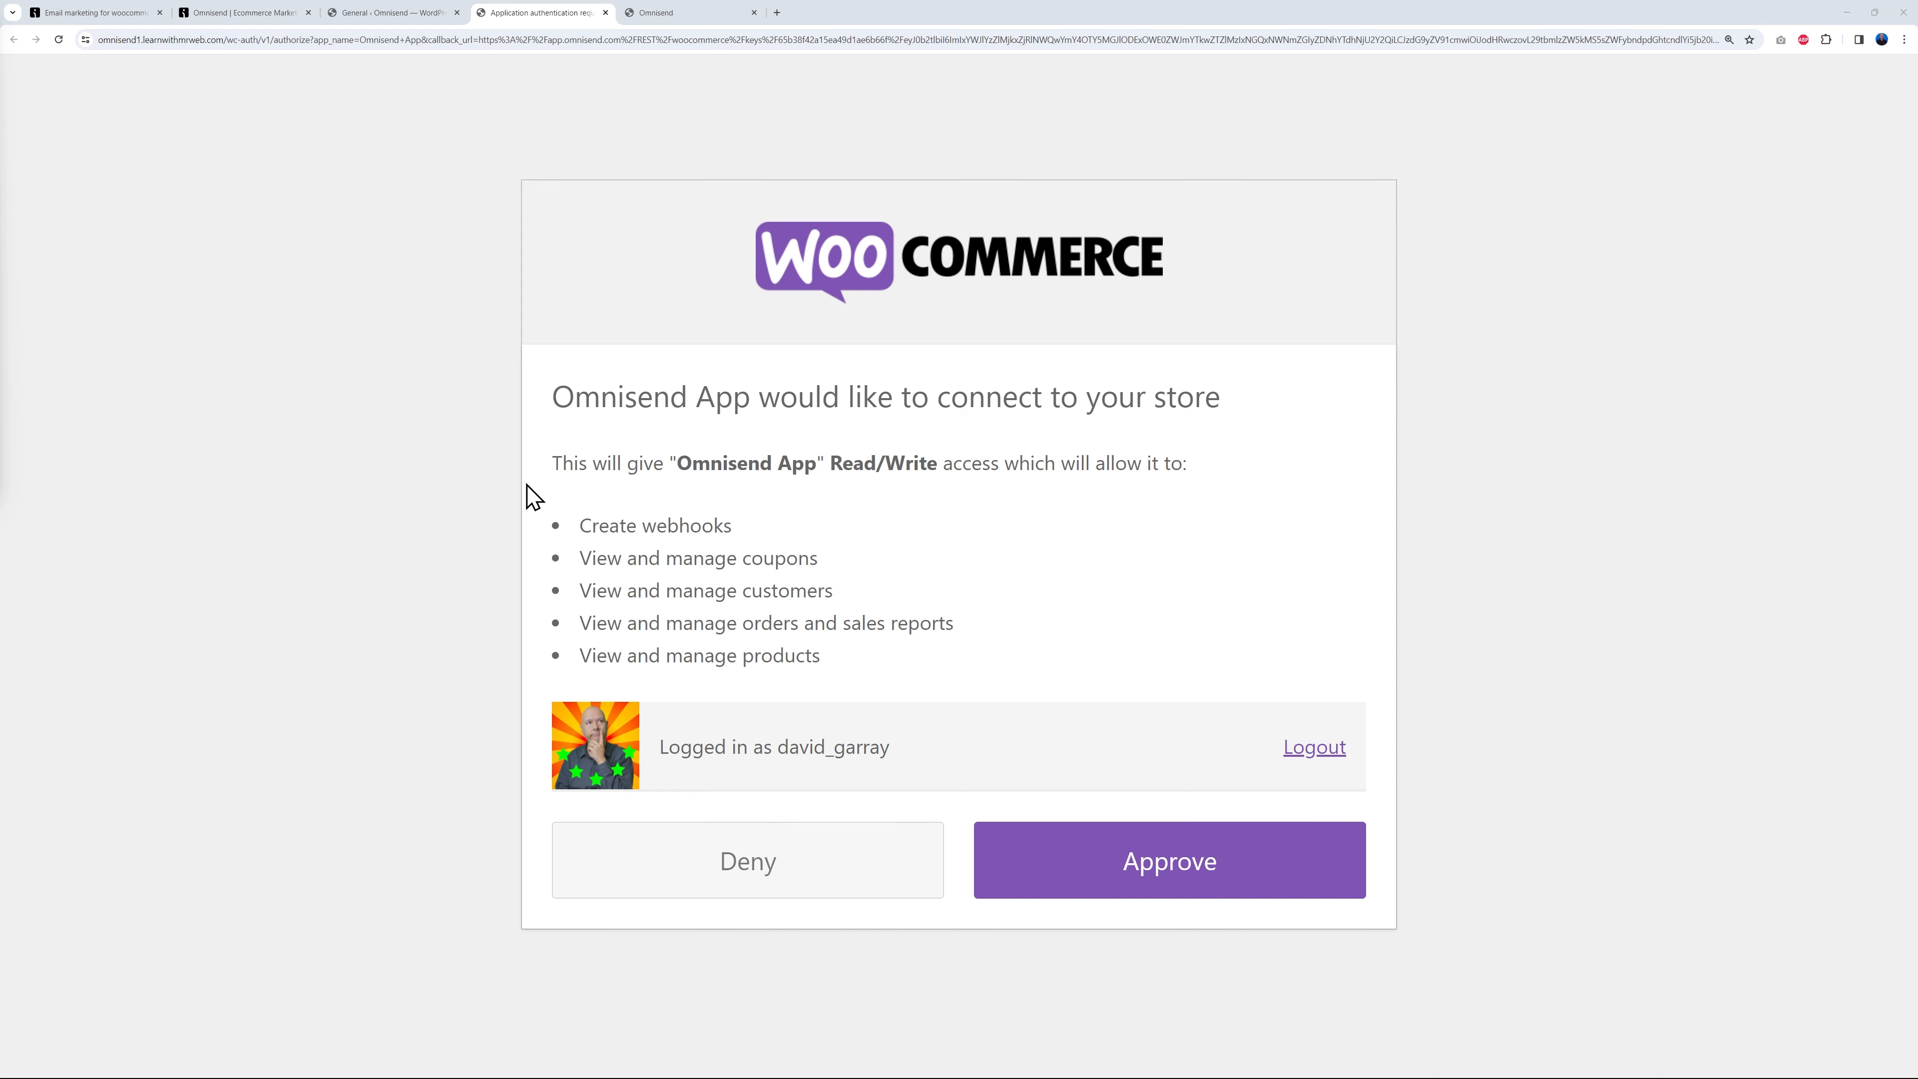
click(1176, 871)
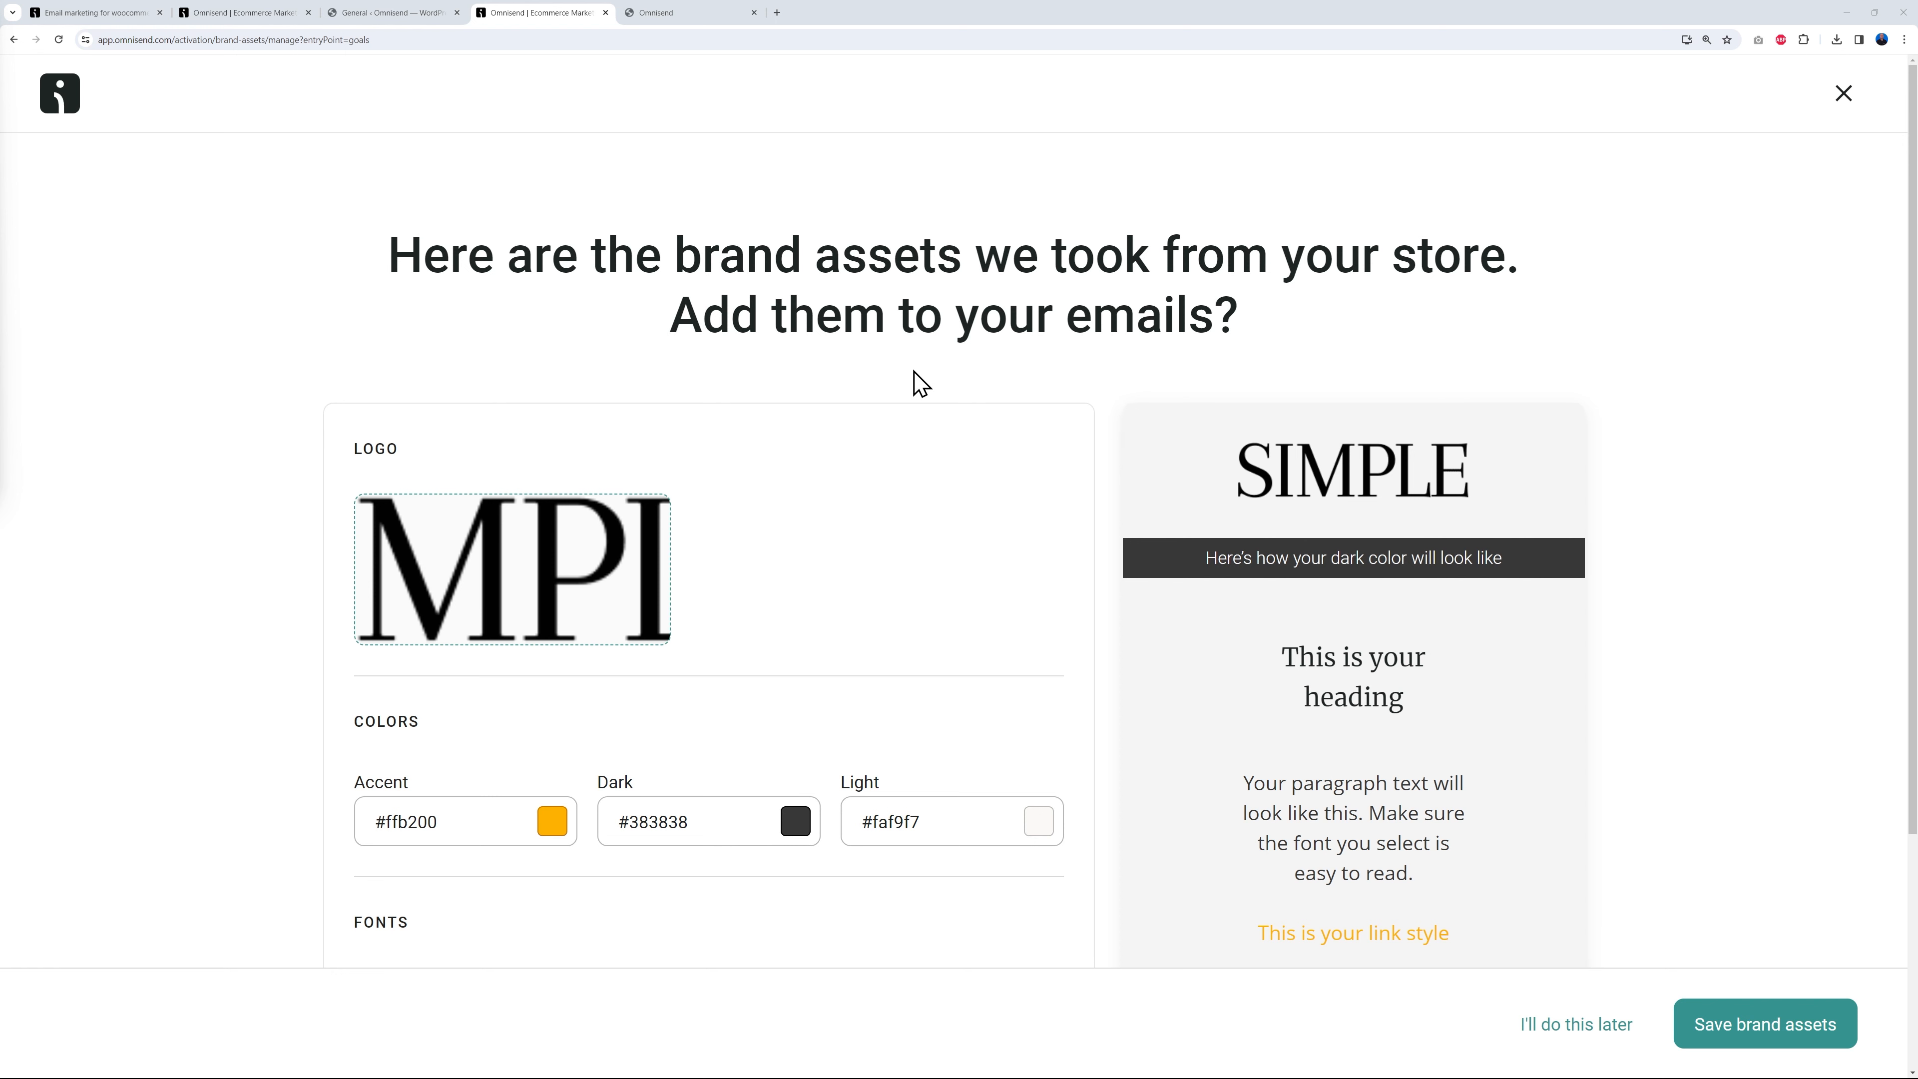
Examine the logo, colors and cart badge on the live store's home page.
click(689, 16)
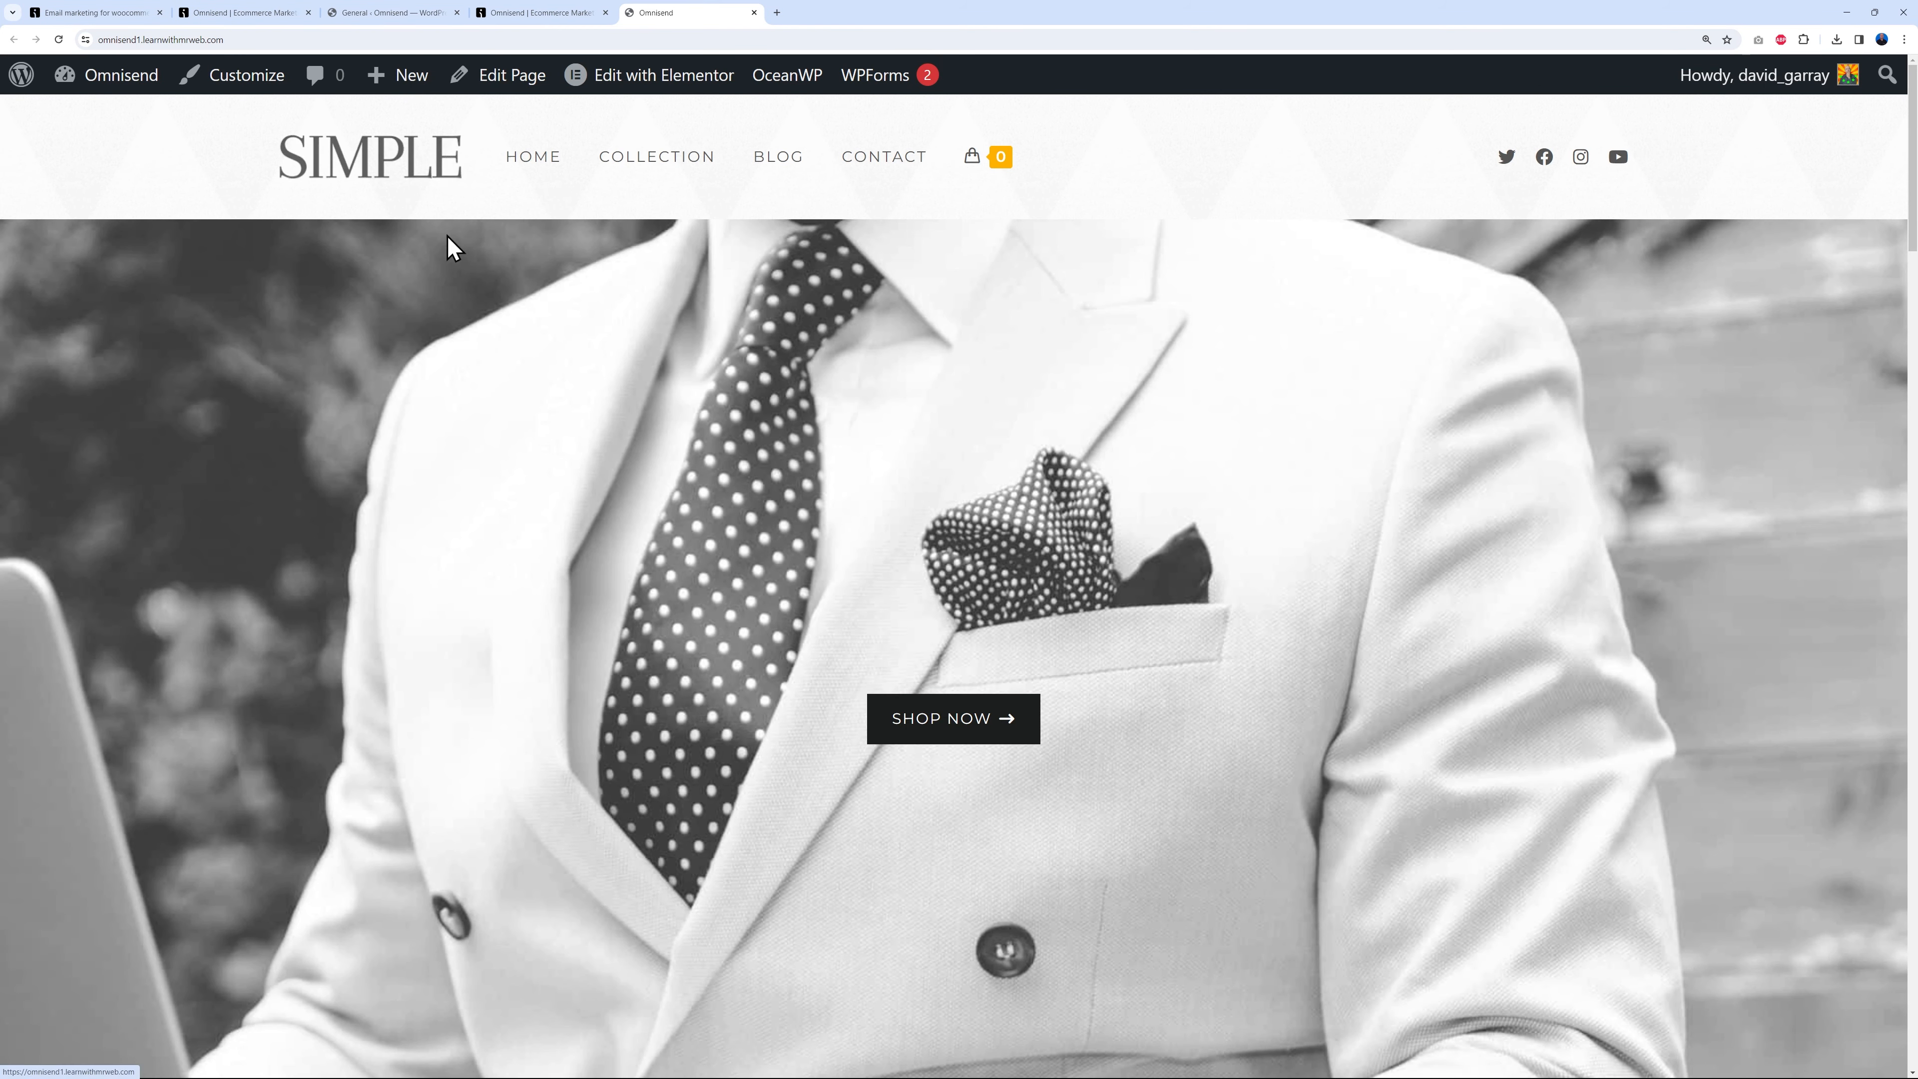
scroll(1182, 505, down, 3)
scroll(1105, 608, down, 6)
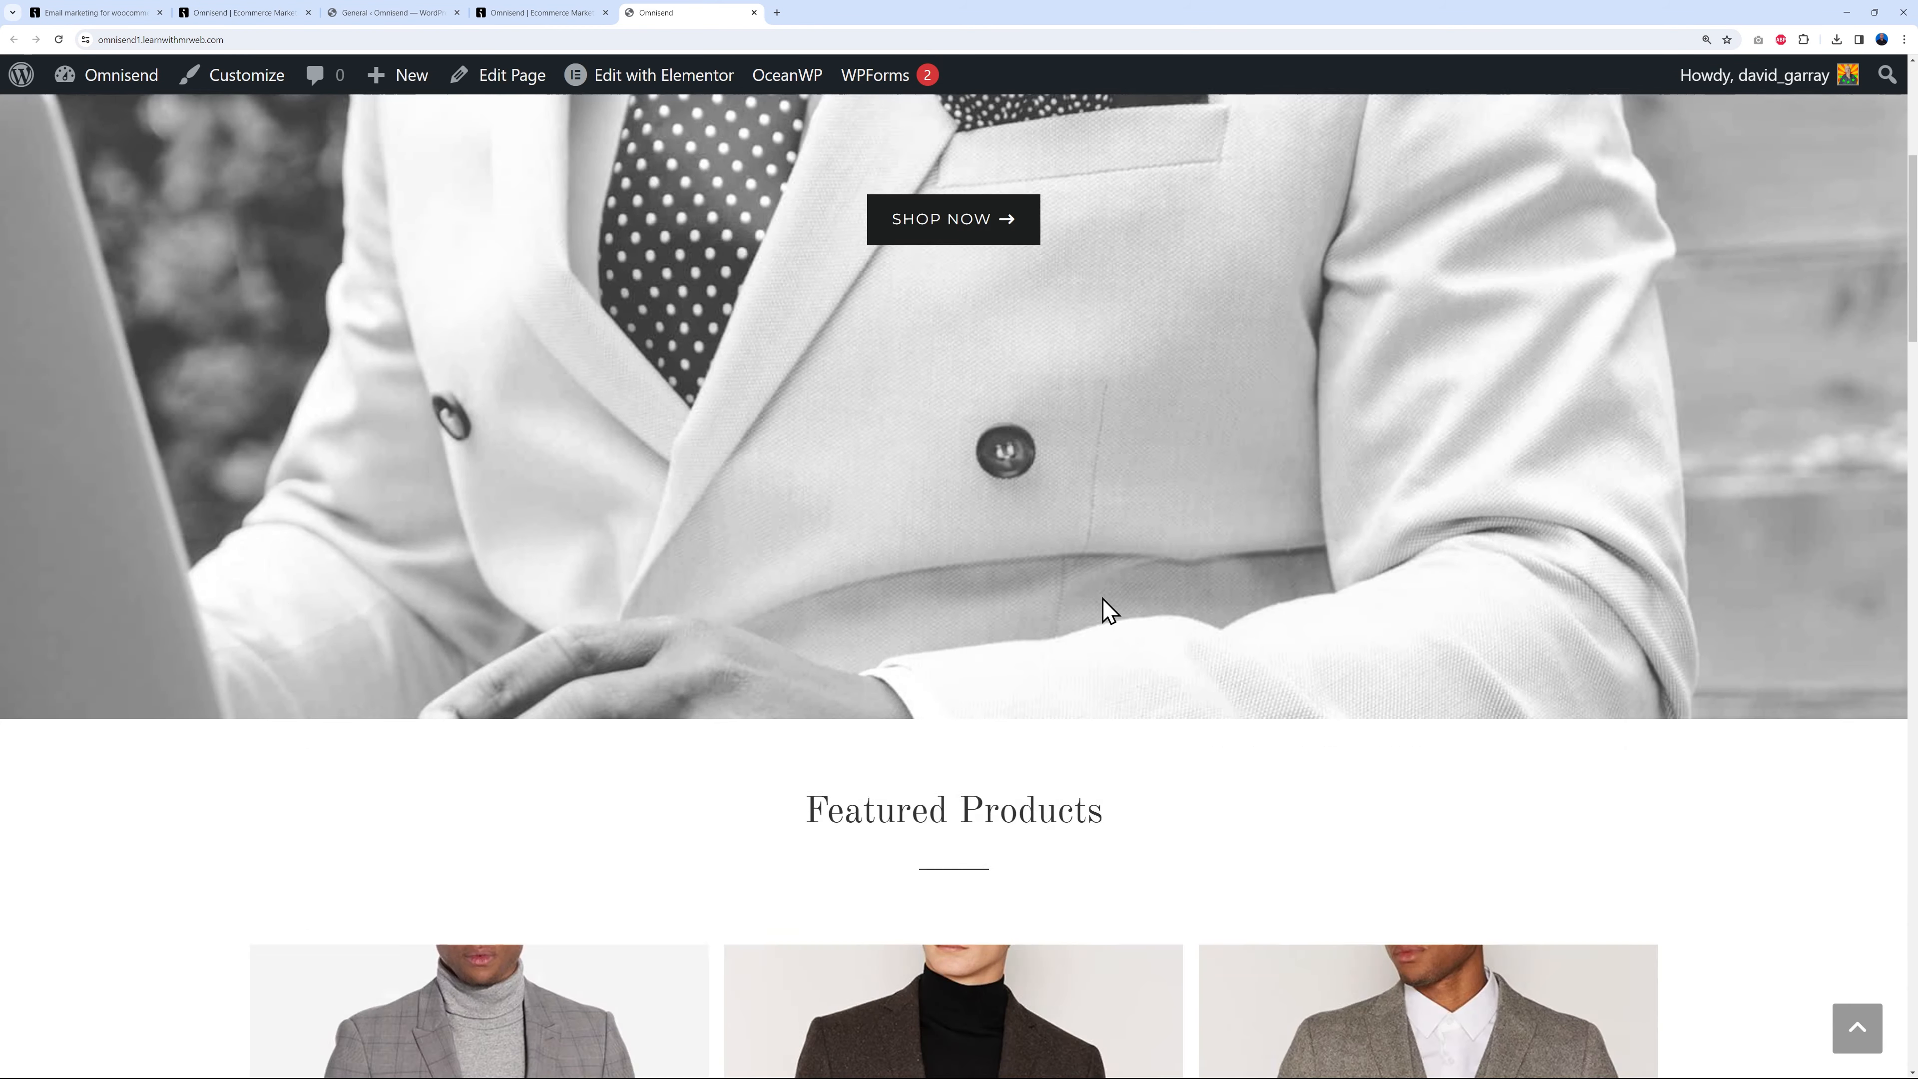
scroll(1103, 612, up, 7)
scroll(1102, 612, up, 1)
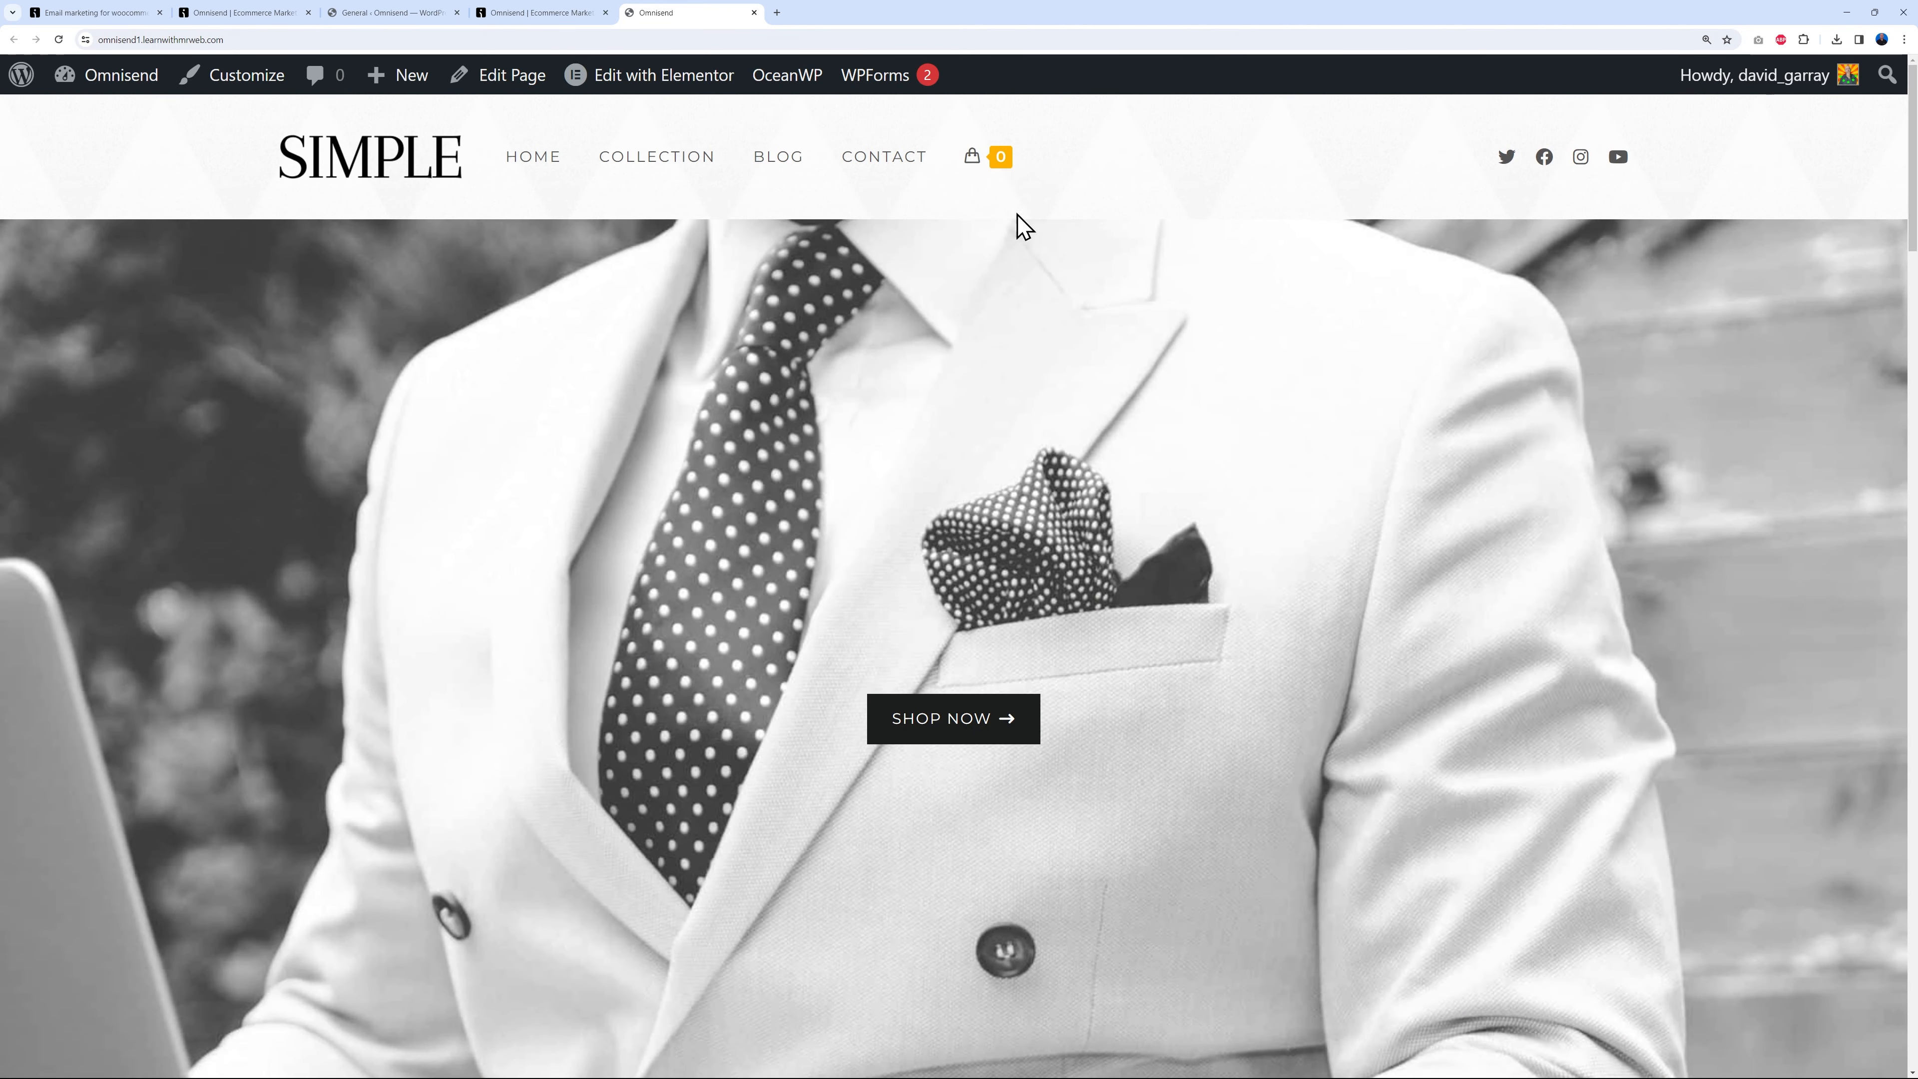
mouse_move(997, 174)
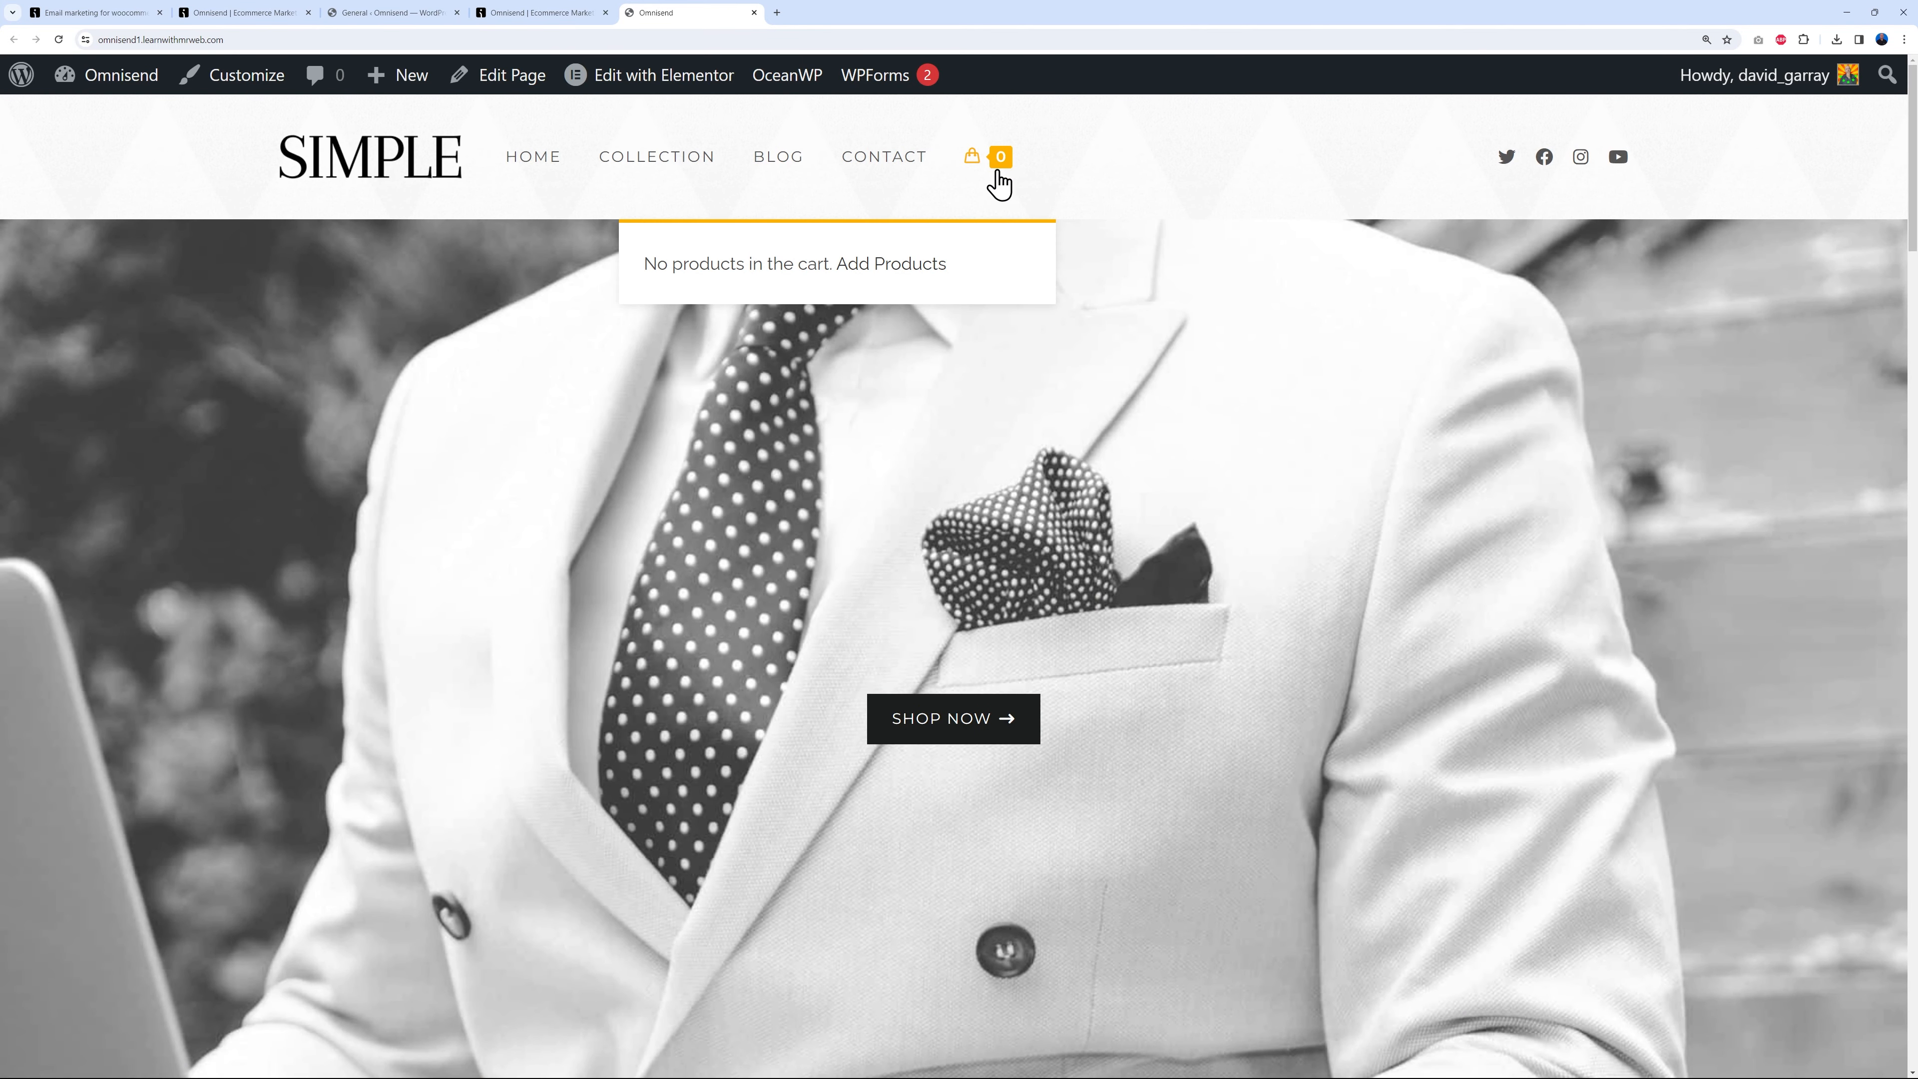
Check the logo and brand colors Omnisend took from the store and save the brand assets.
click(555, 20)
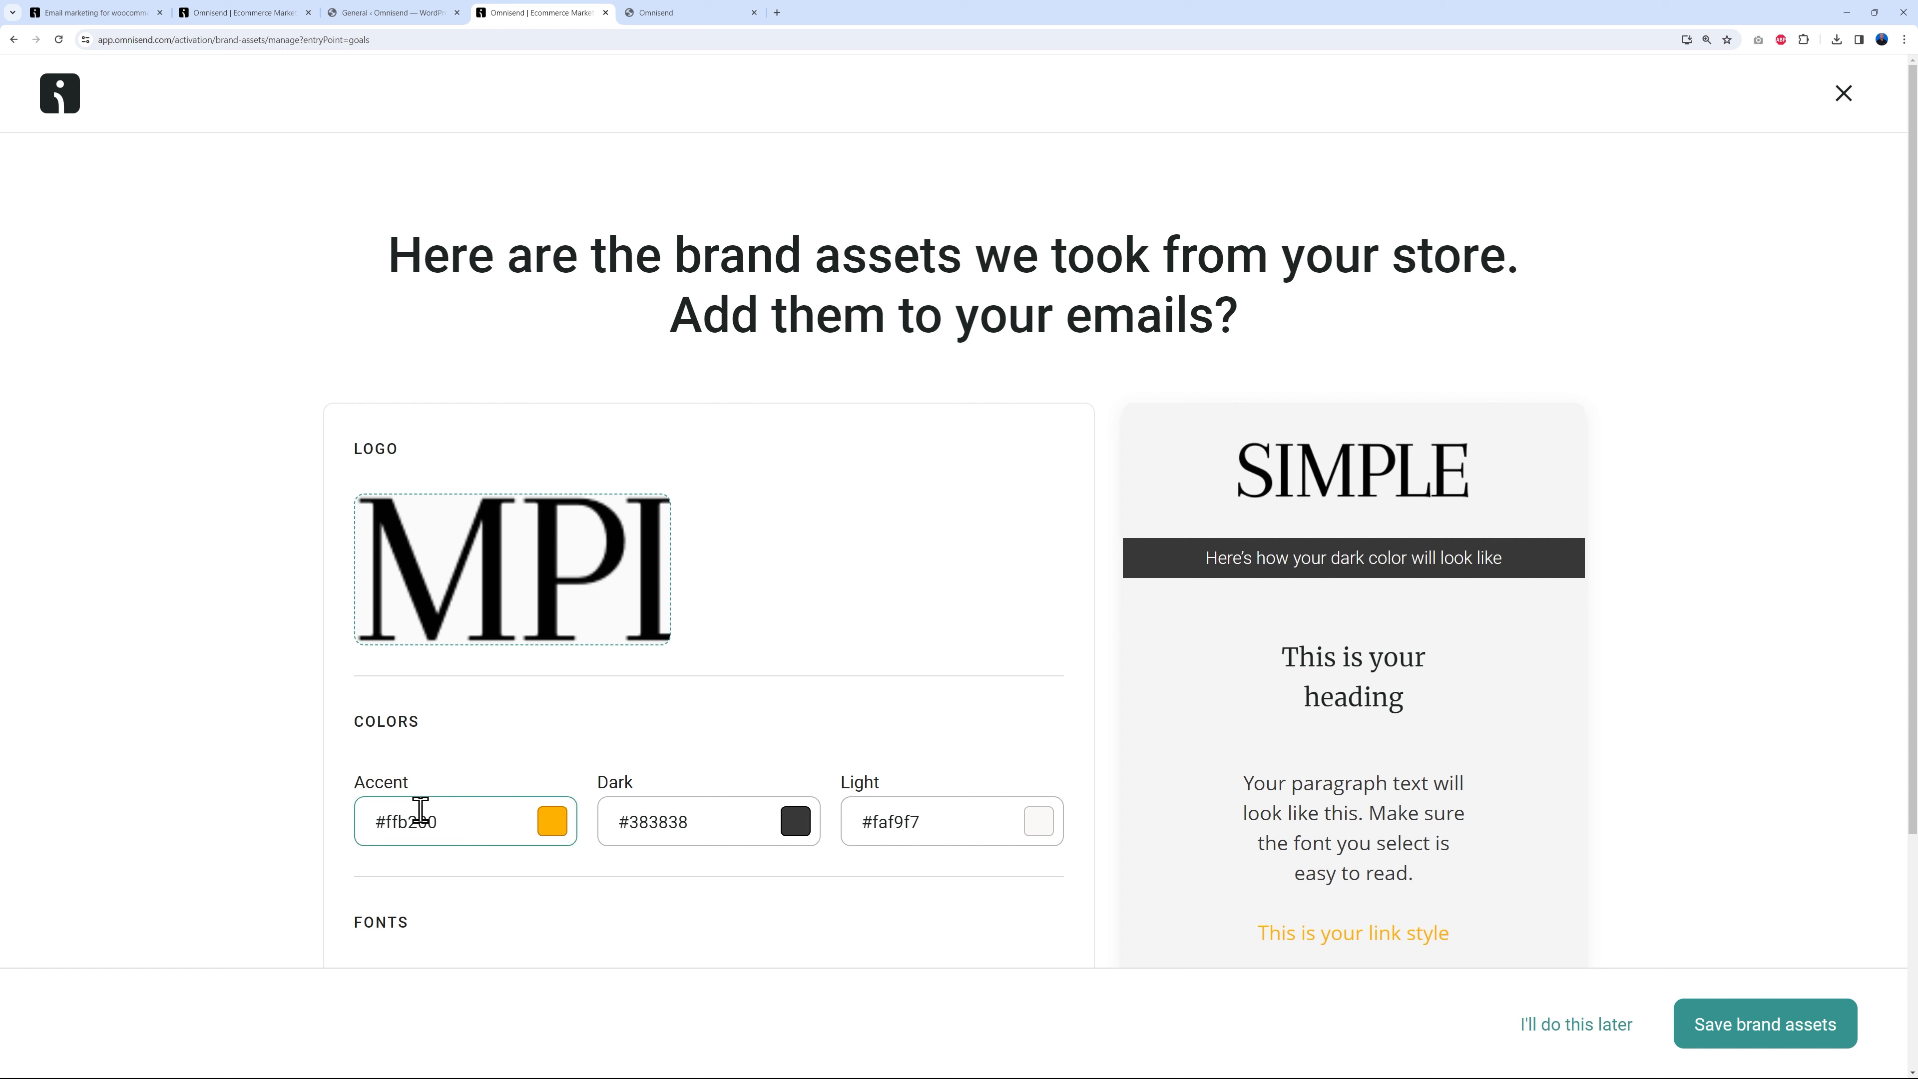
click(899, 811)
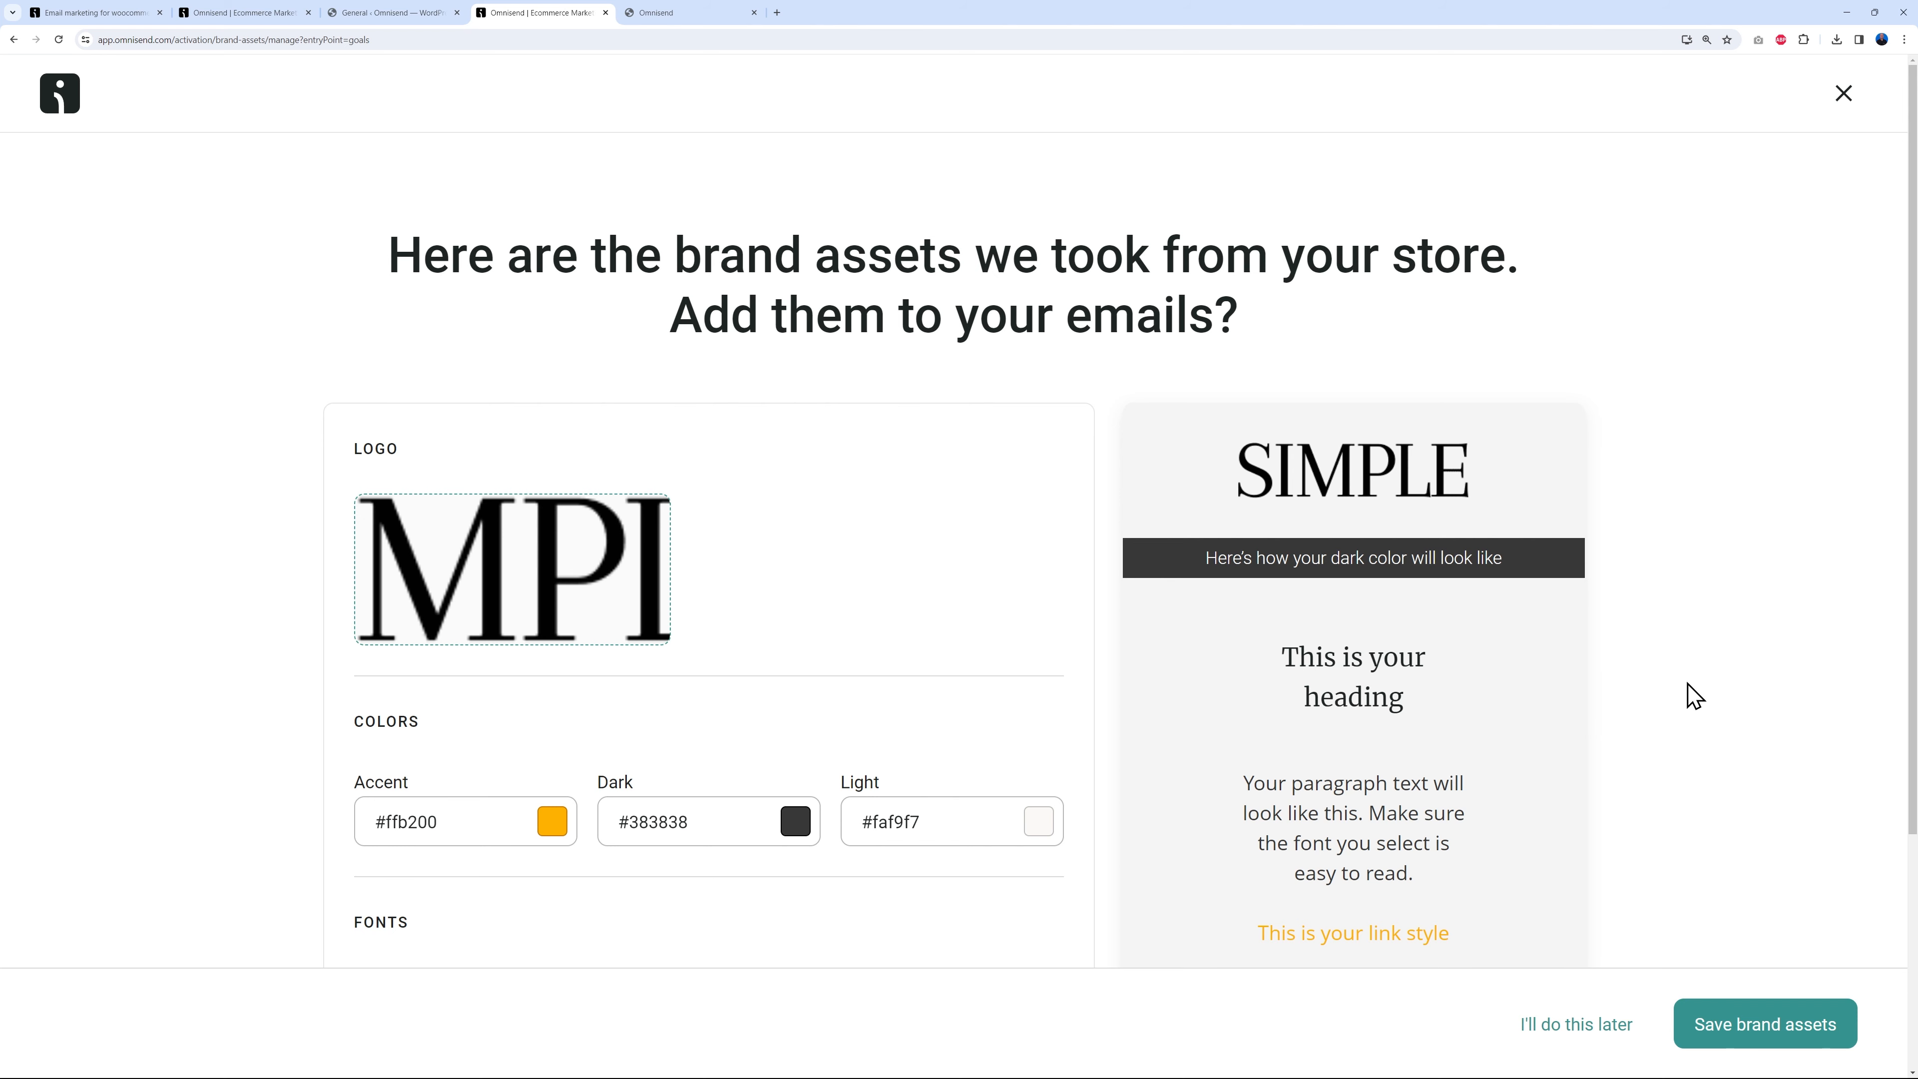
click(1743, 1024)
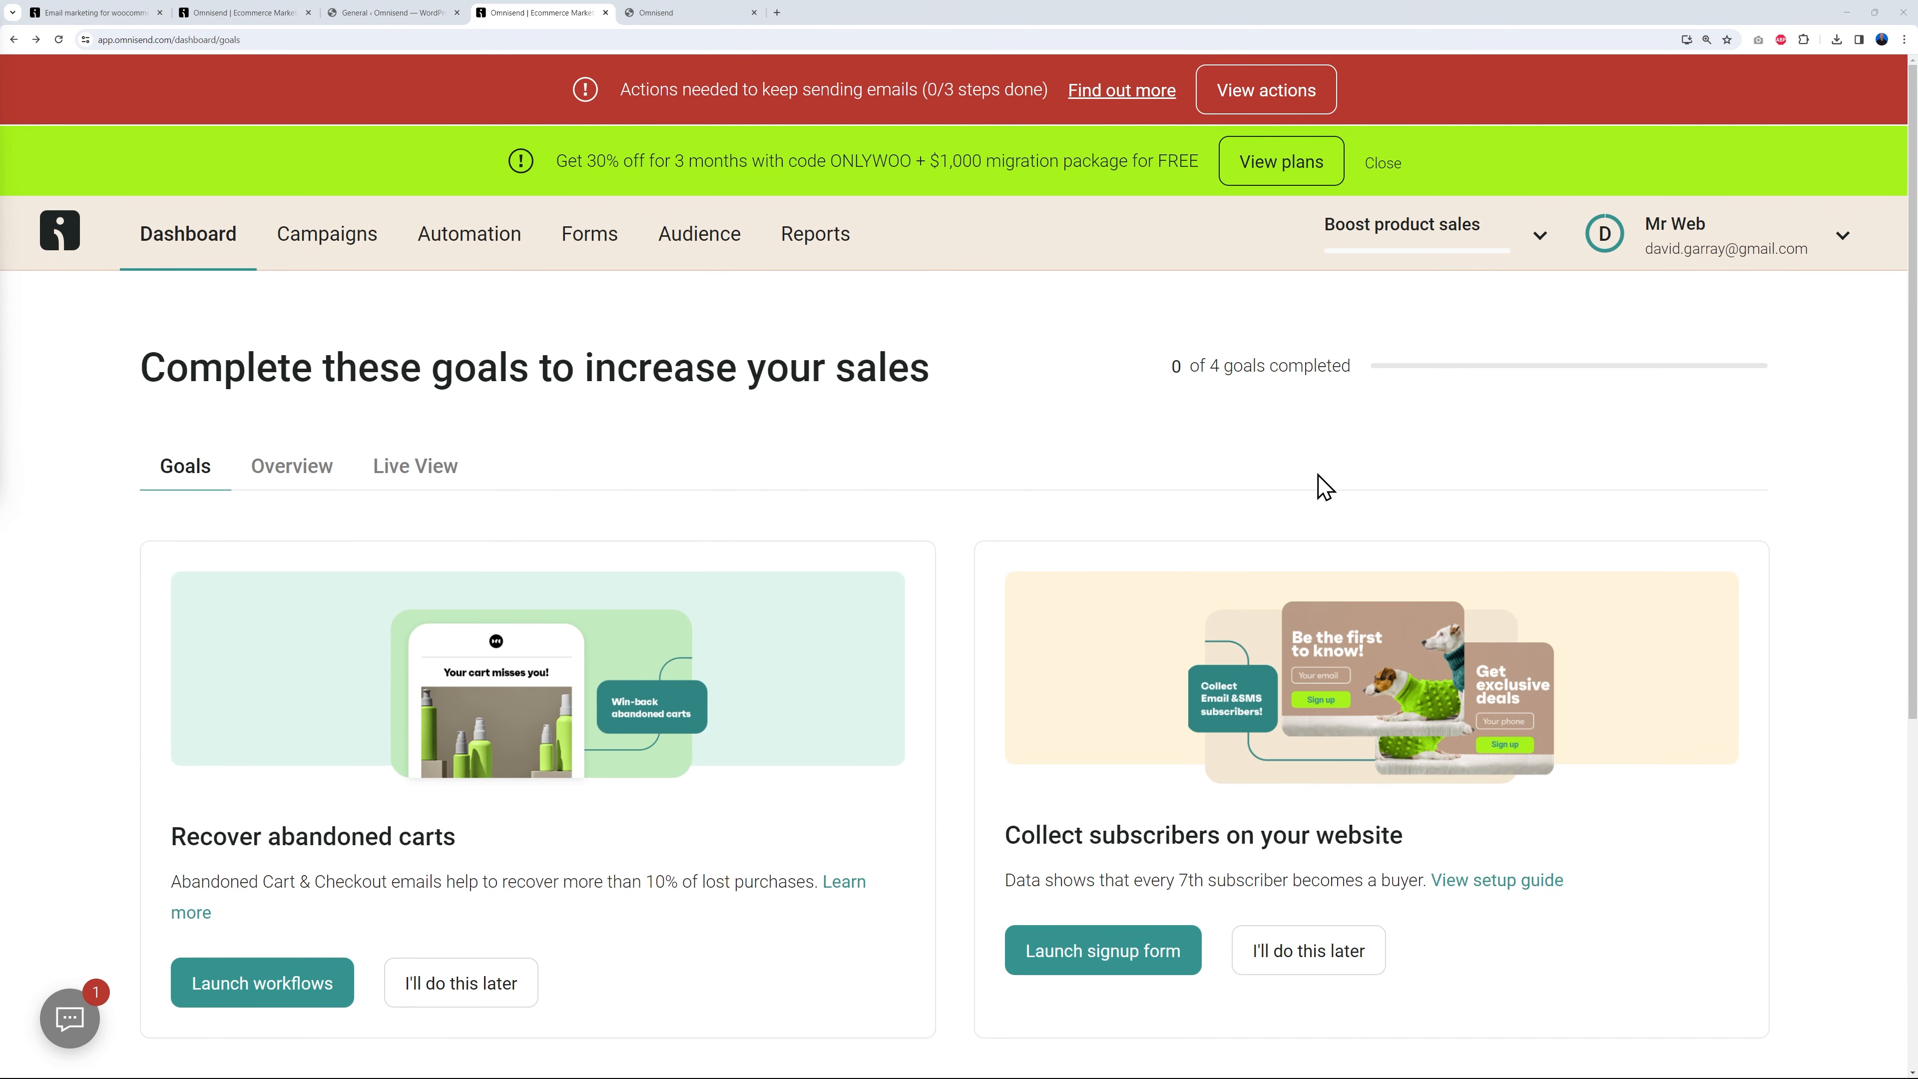
Review the goals on the Omnisend dashboard and check the connection status on the WordPress plugin settings page.
scroll(1344, 642, down, 2)
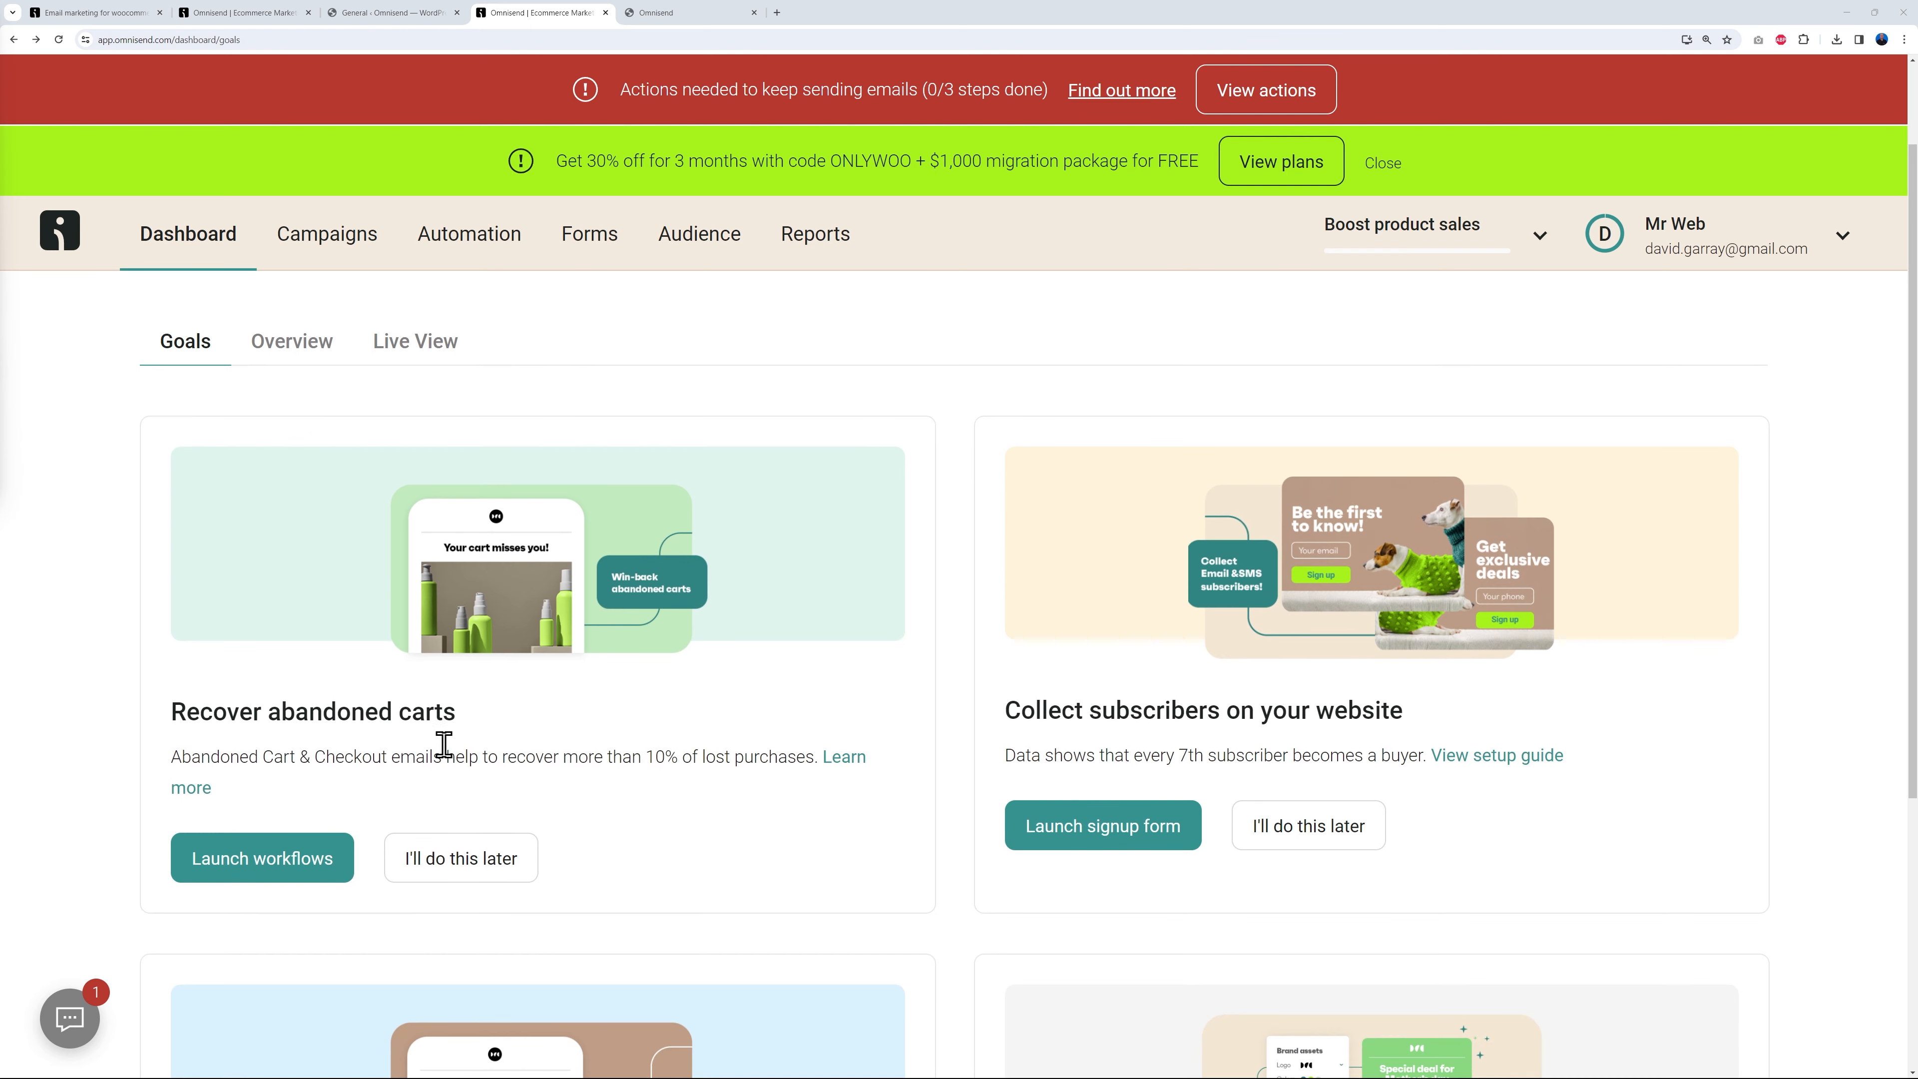
scroll(1541, 673, down, 2)
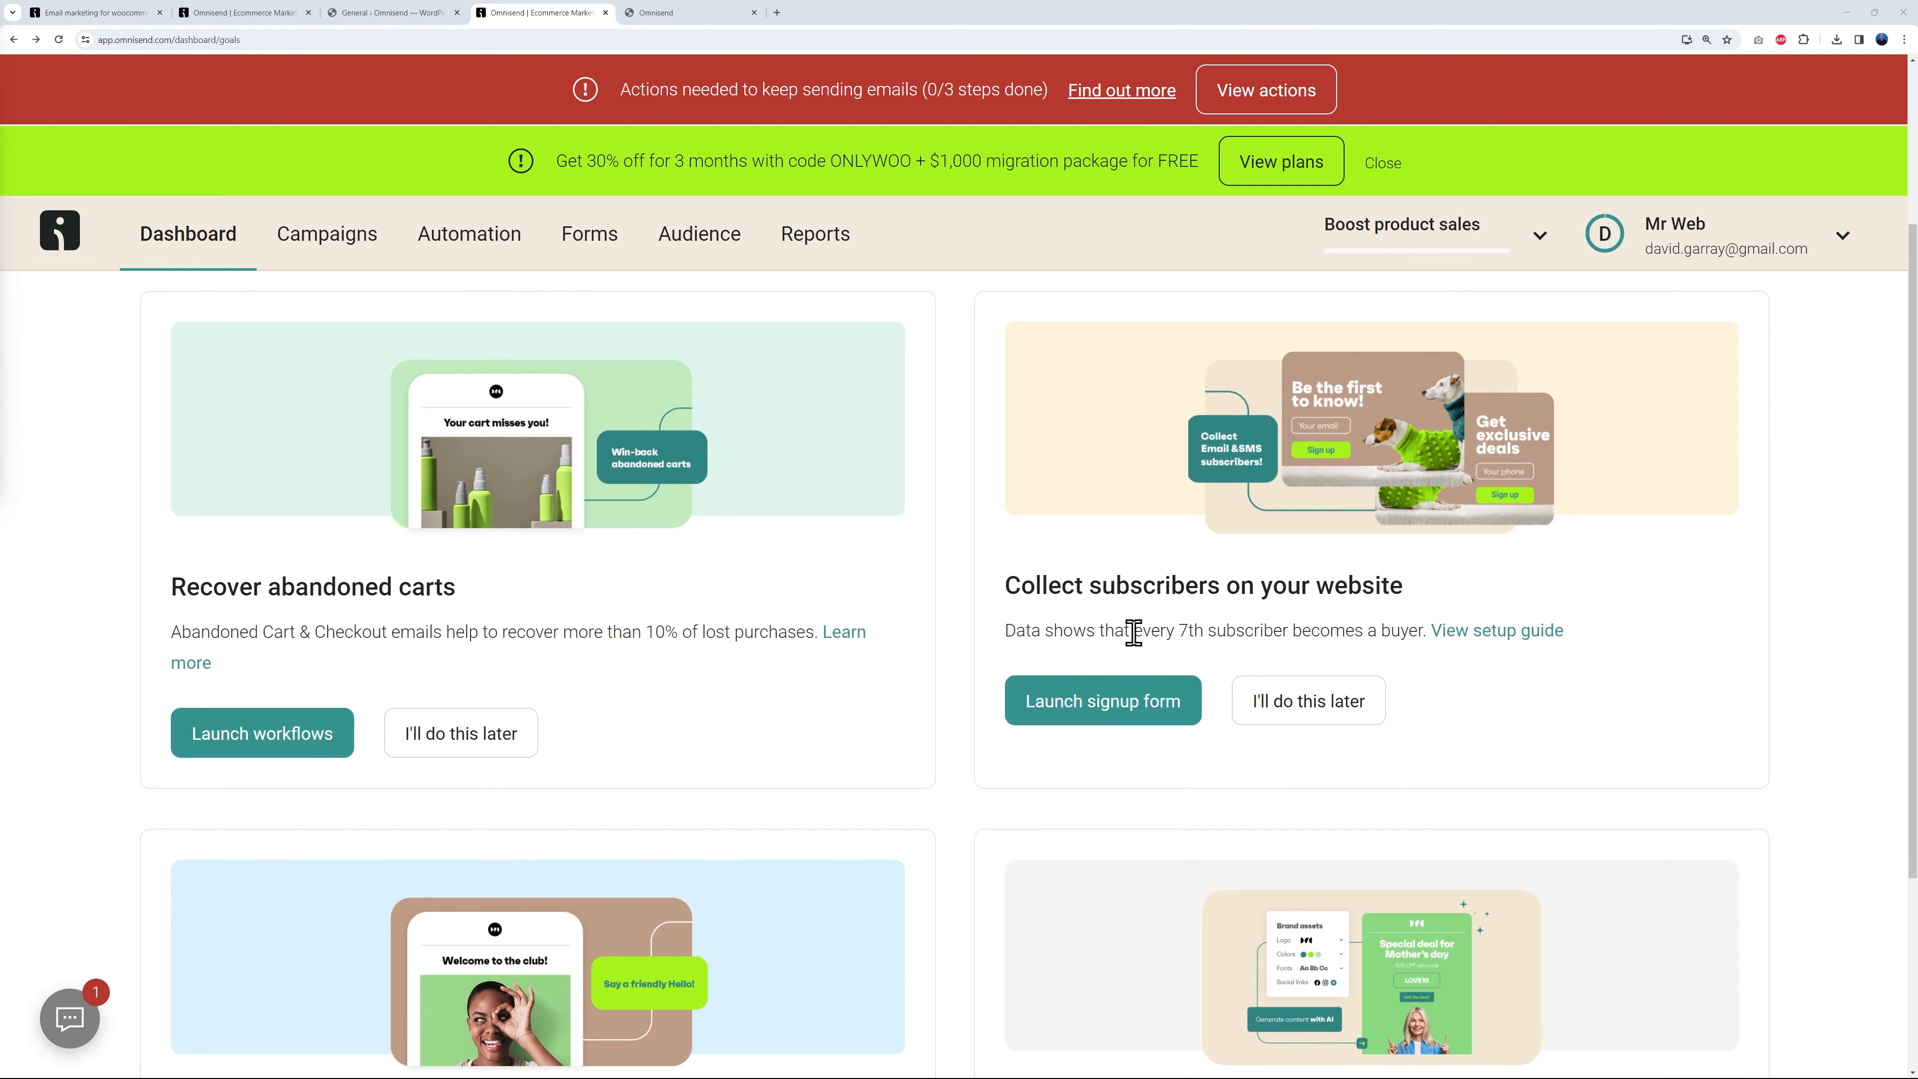
scroll(1715, 624, down, 5)
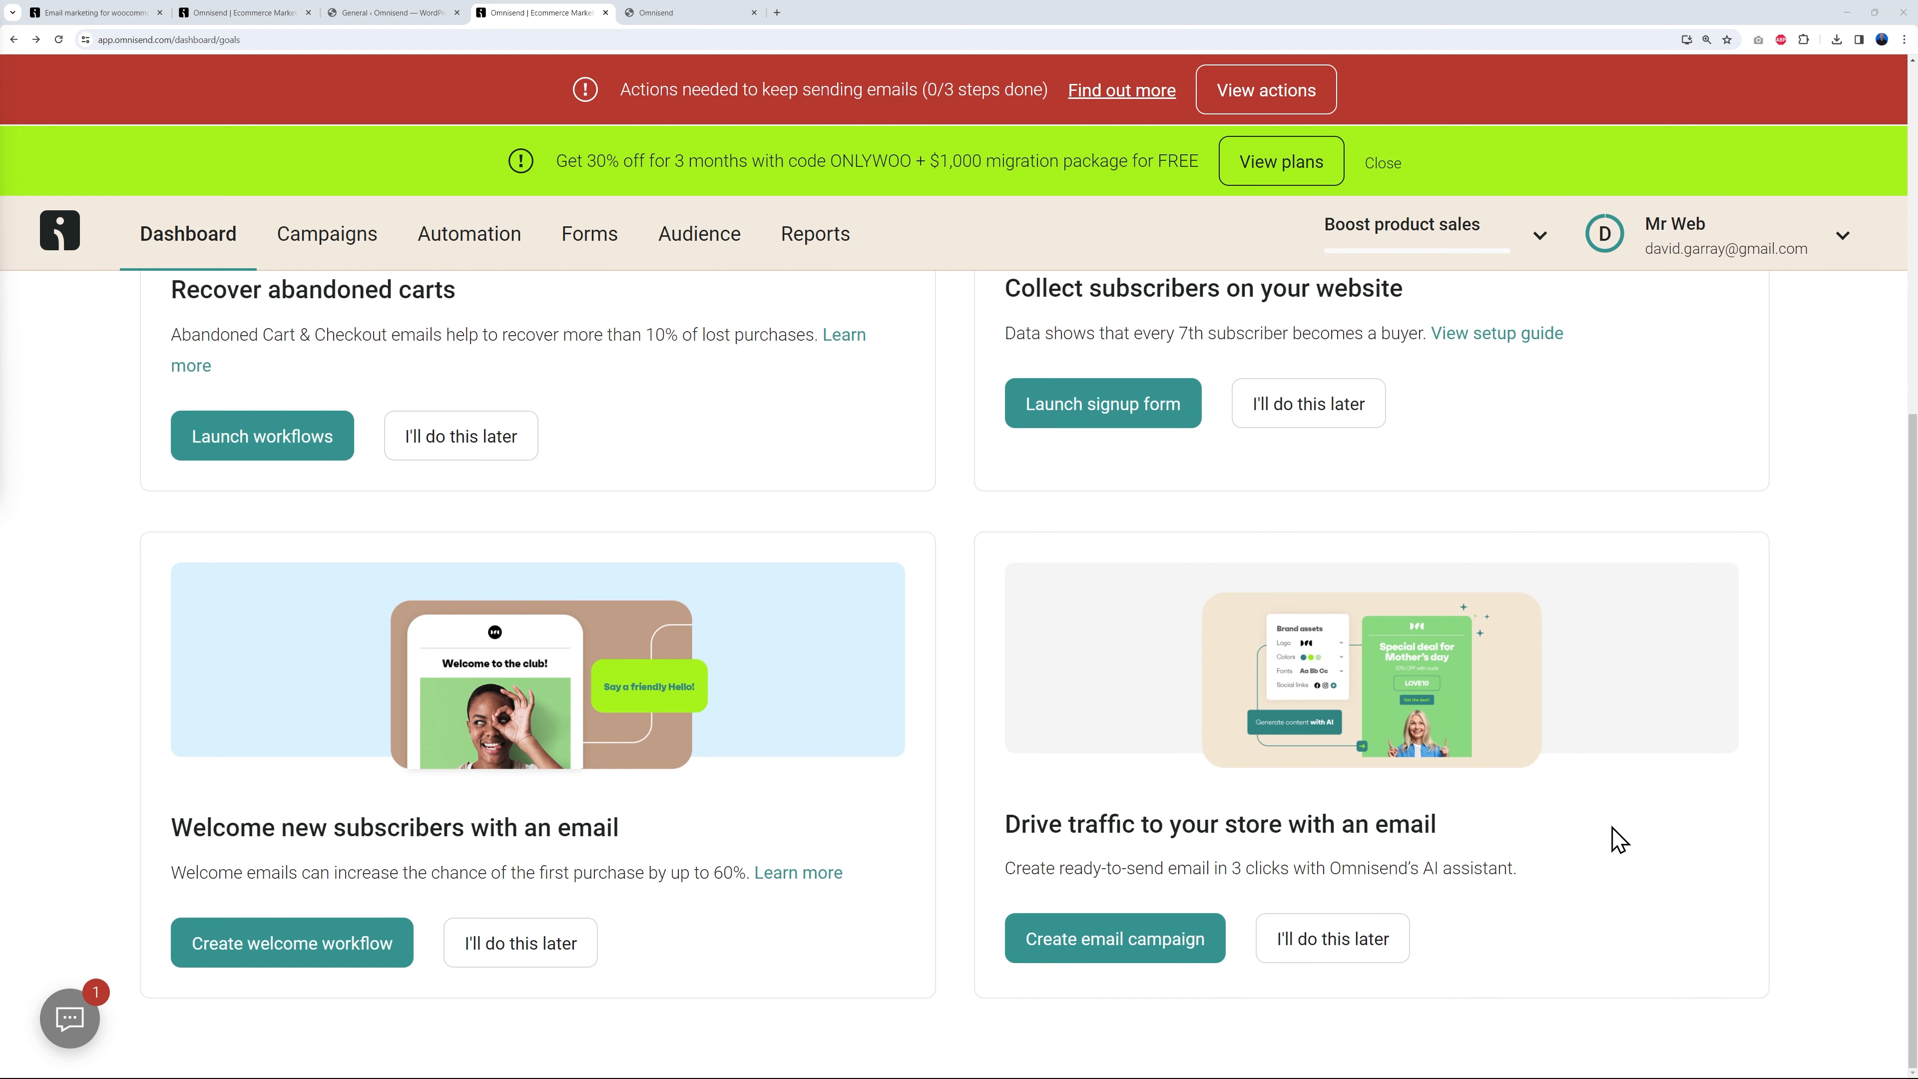
scroll(1682, 803, up, 7)
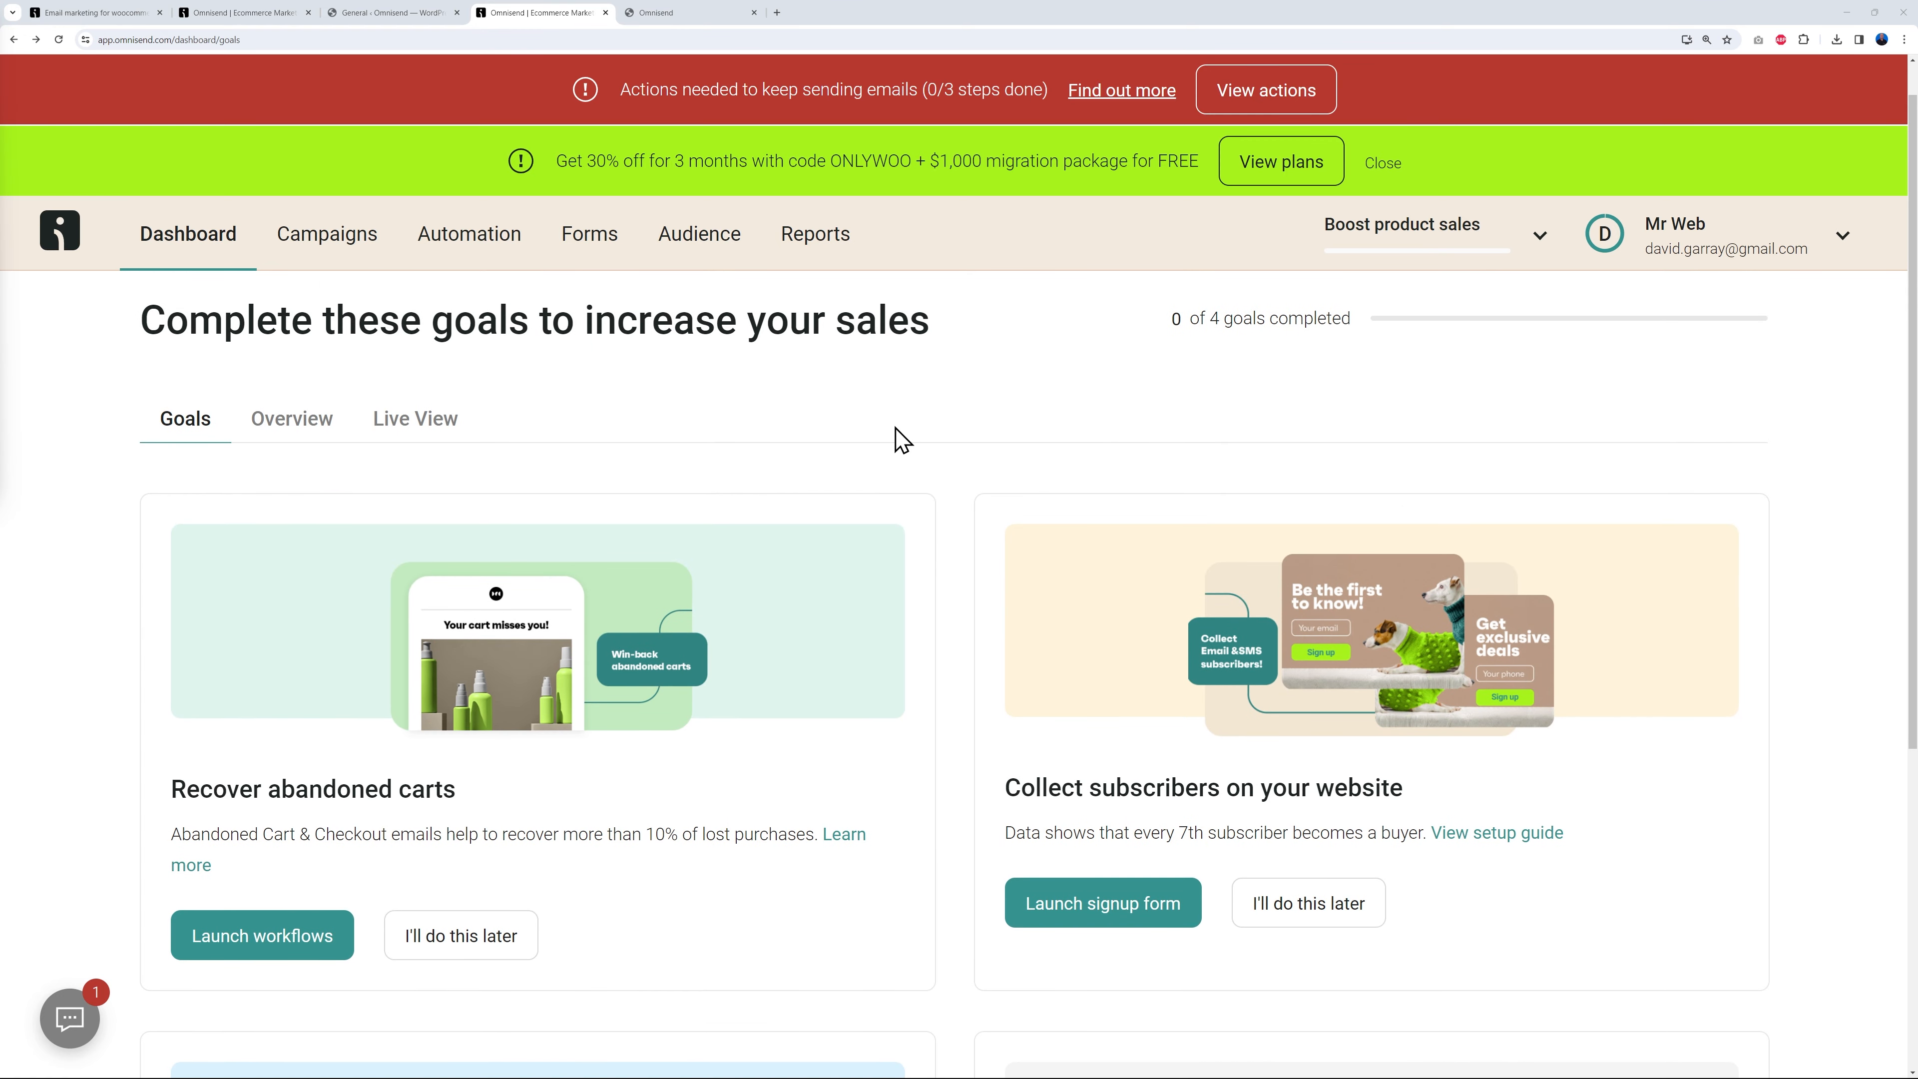
click(398, 13)
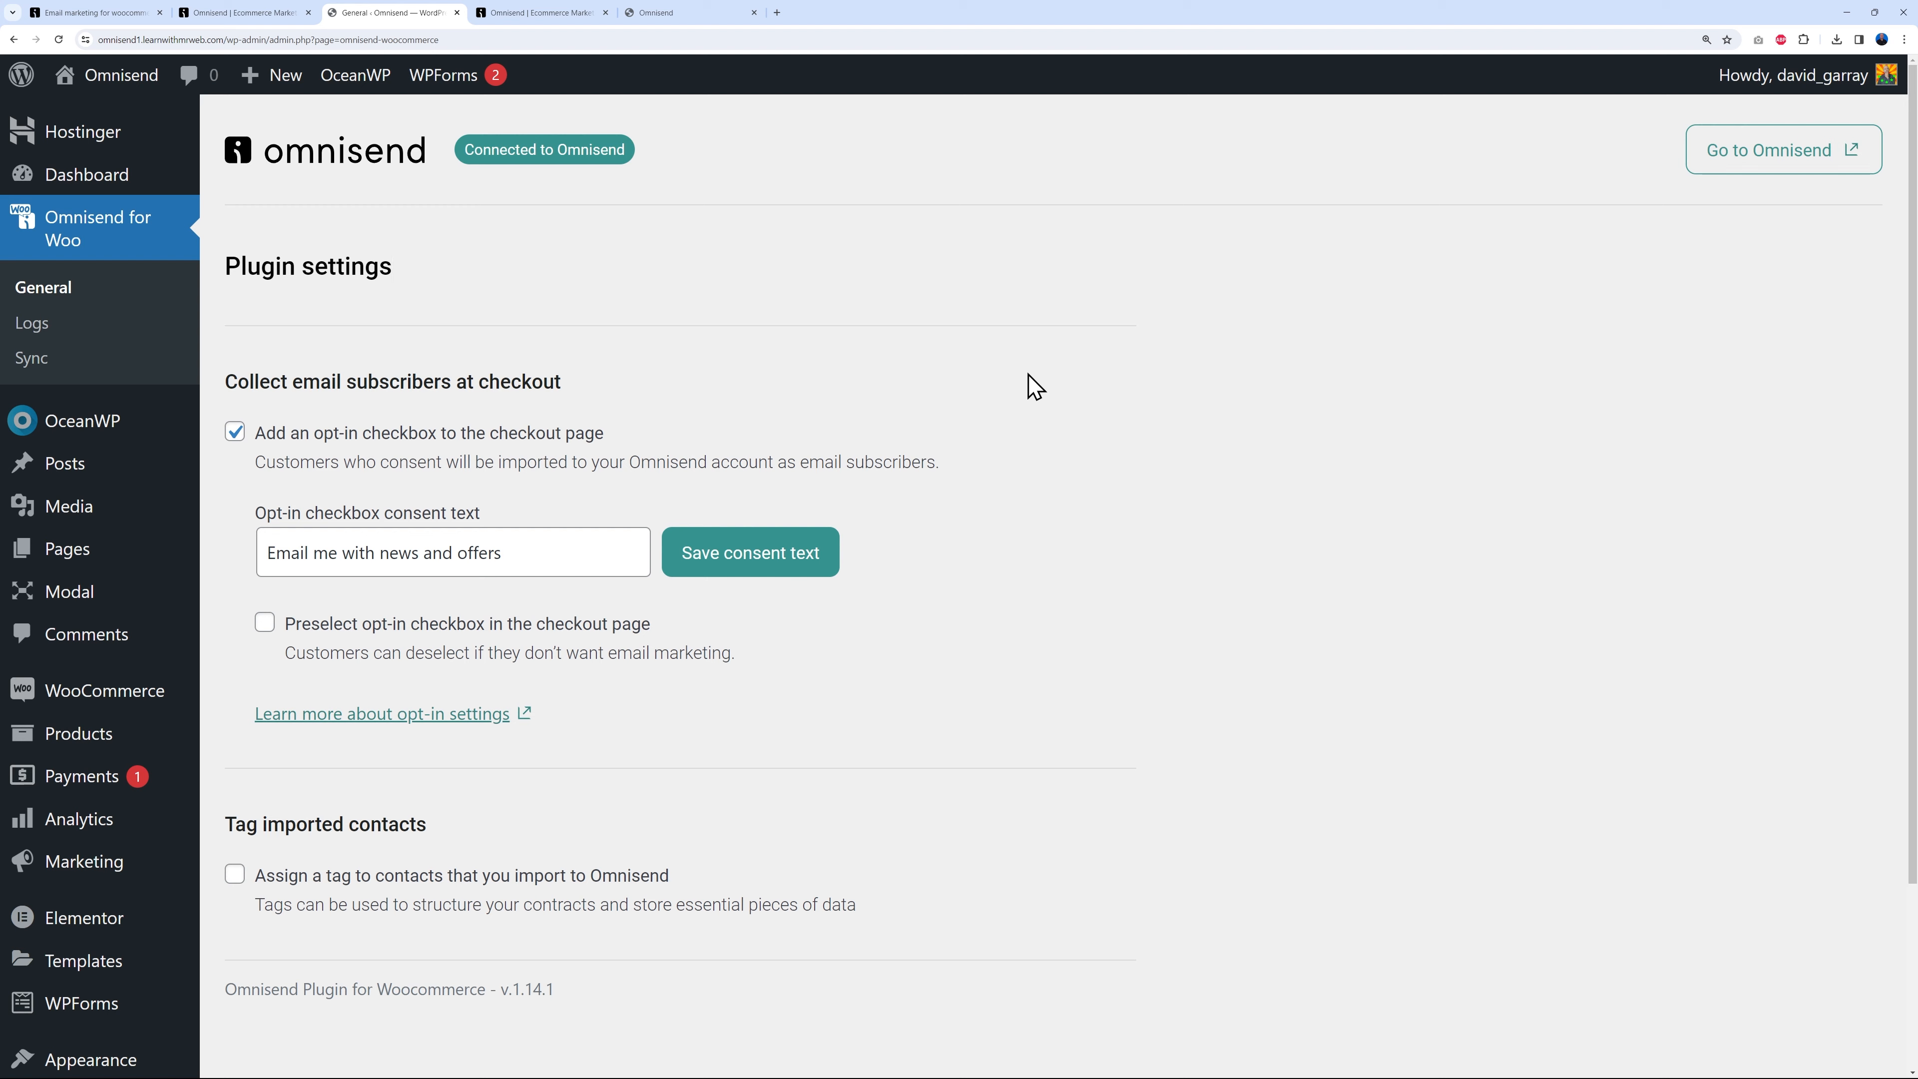
click(545, 15)
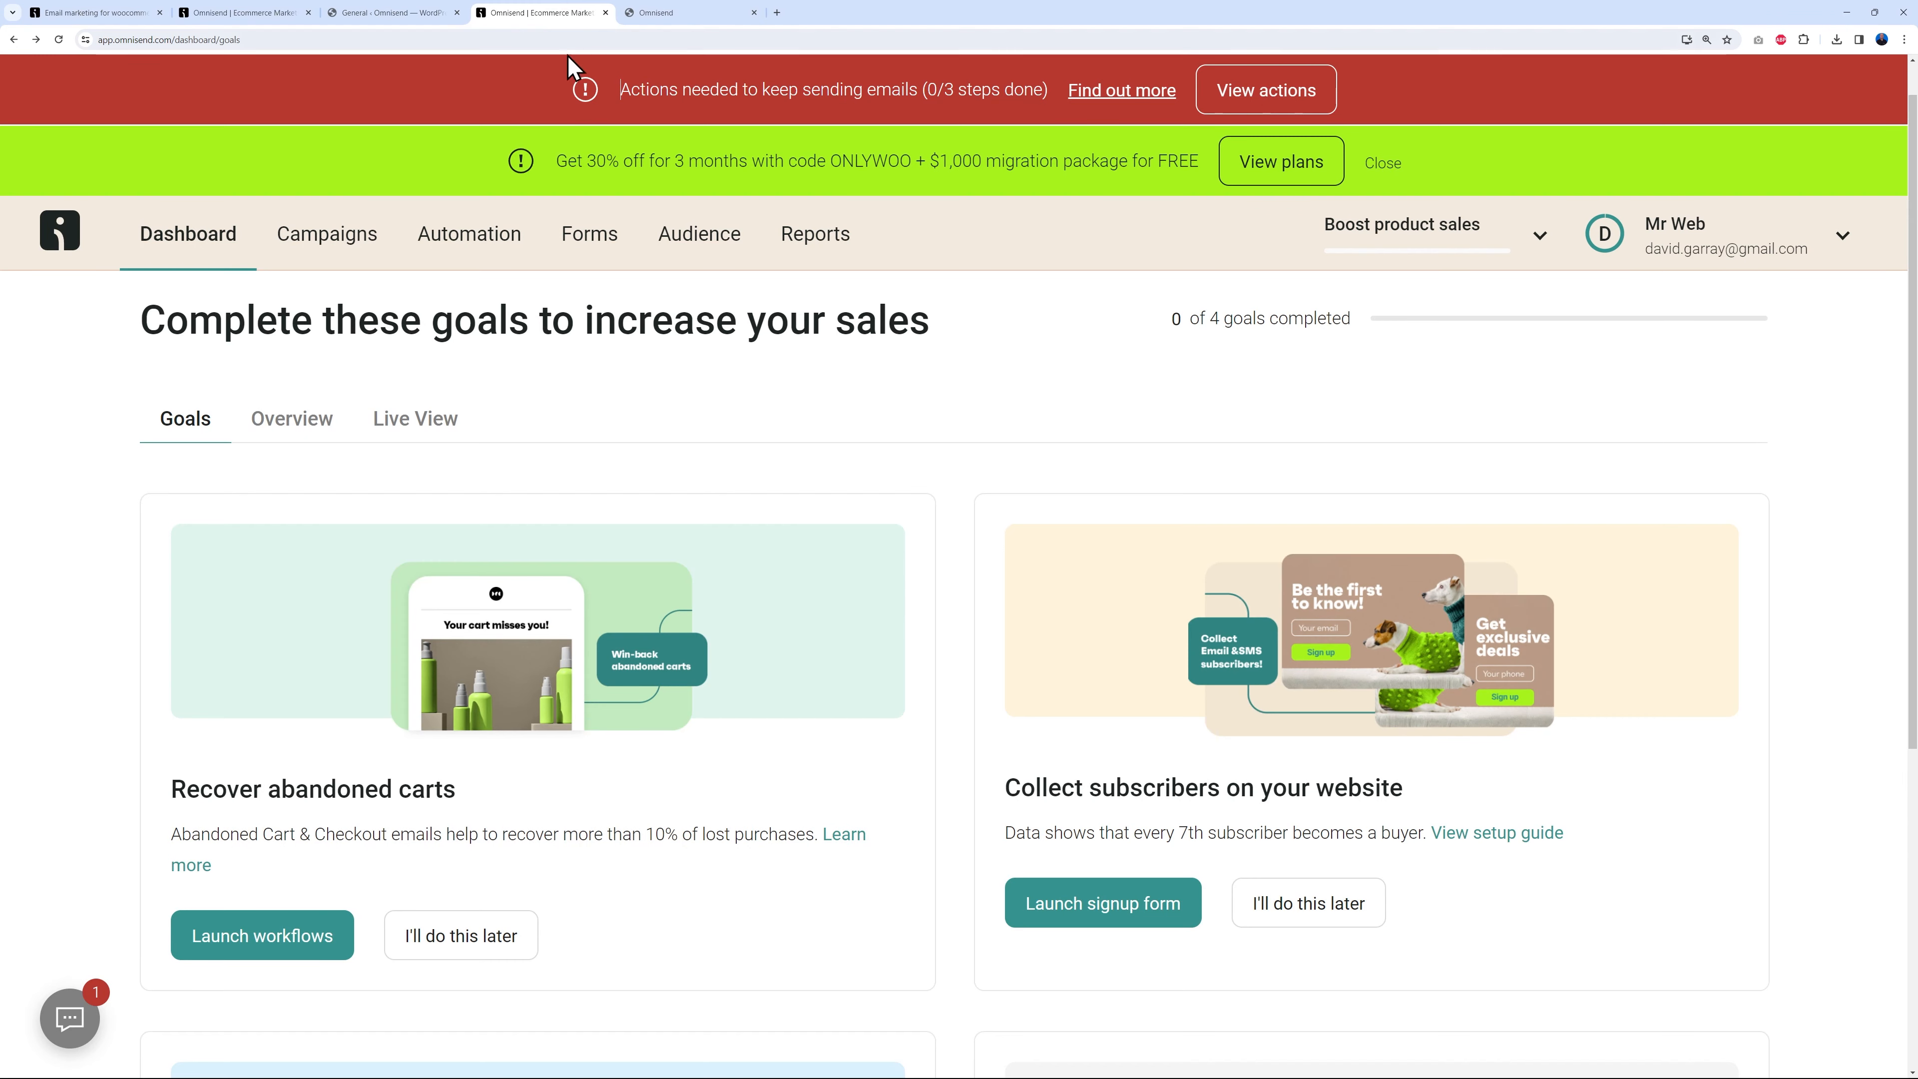
View the actions needed to keep sending emails, check the store's domain in WordPress, and open Omnisend's sender domain settings.
click(625, 103)
click(1266, 110)
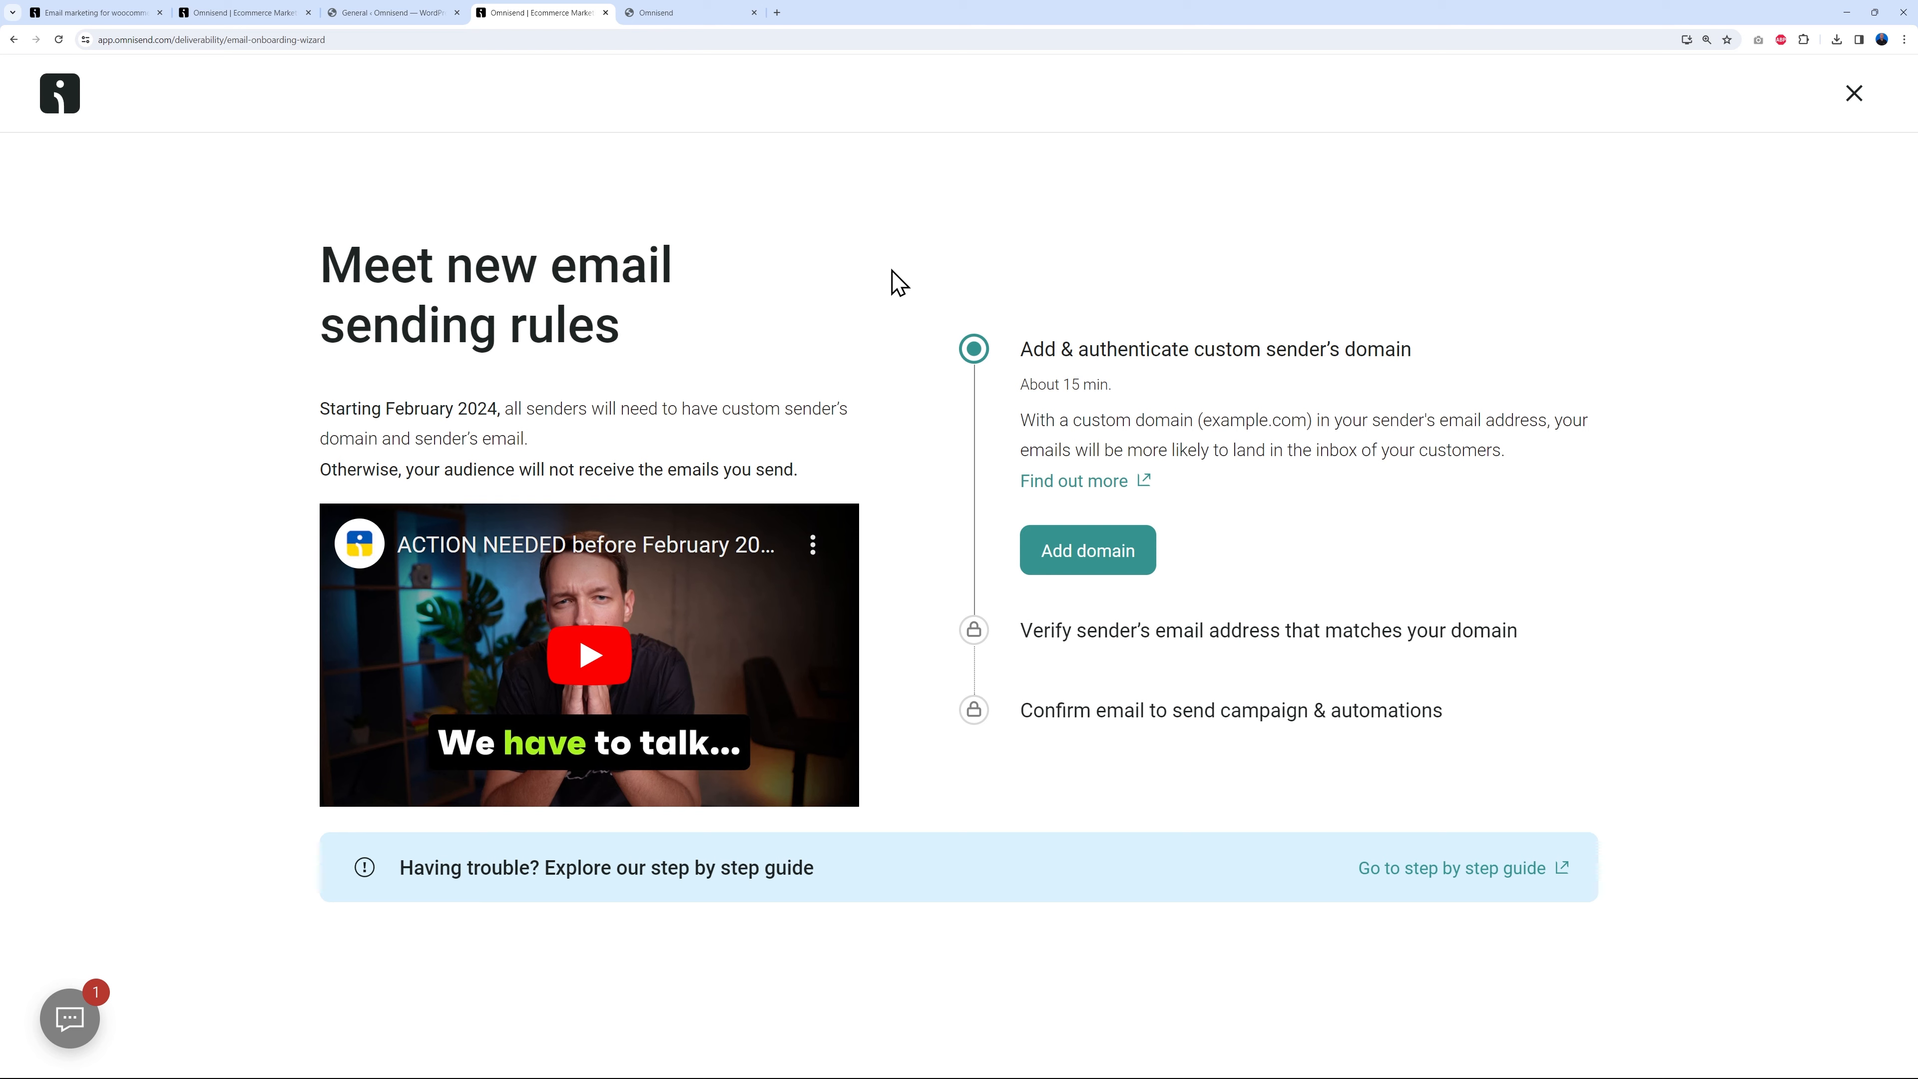
click(387, 13)
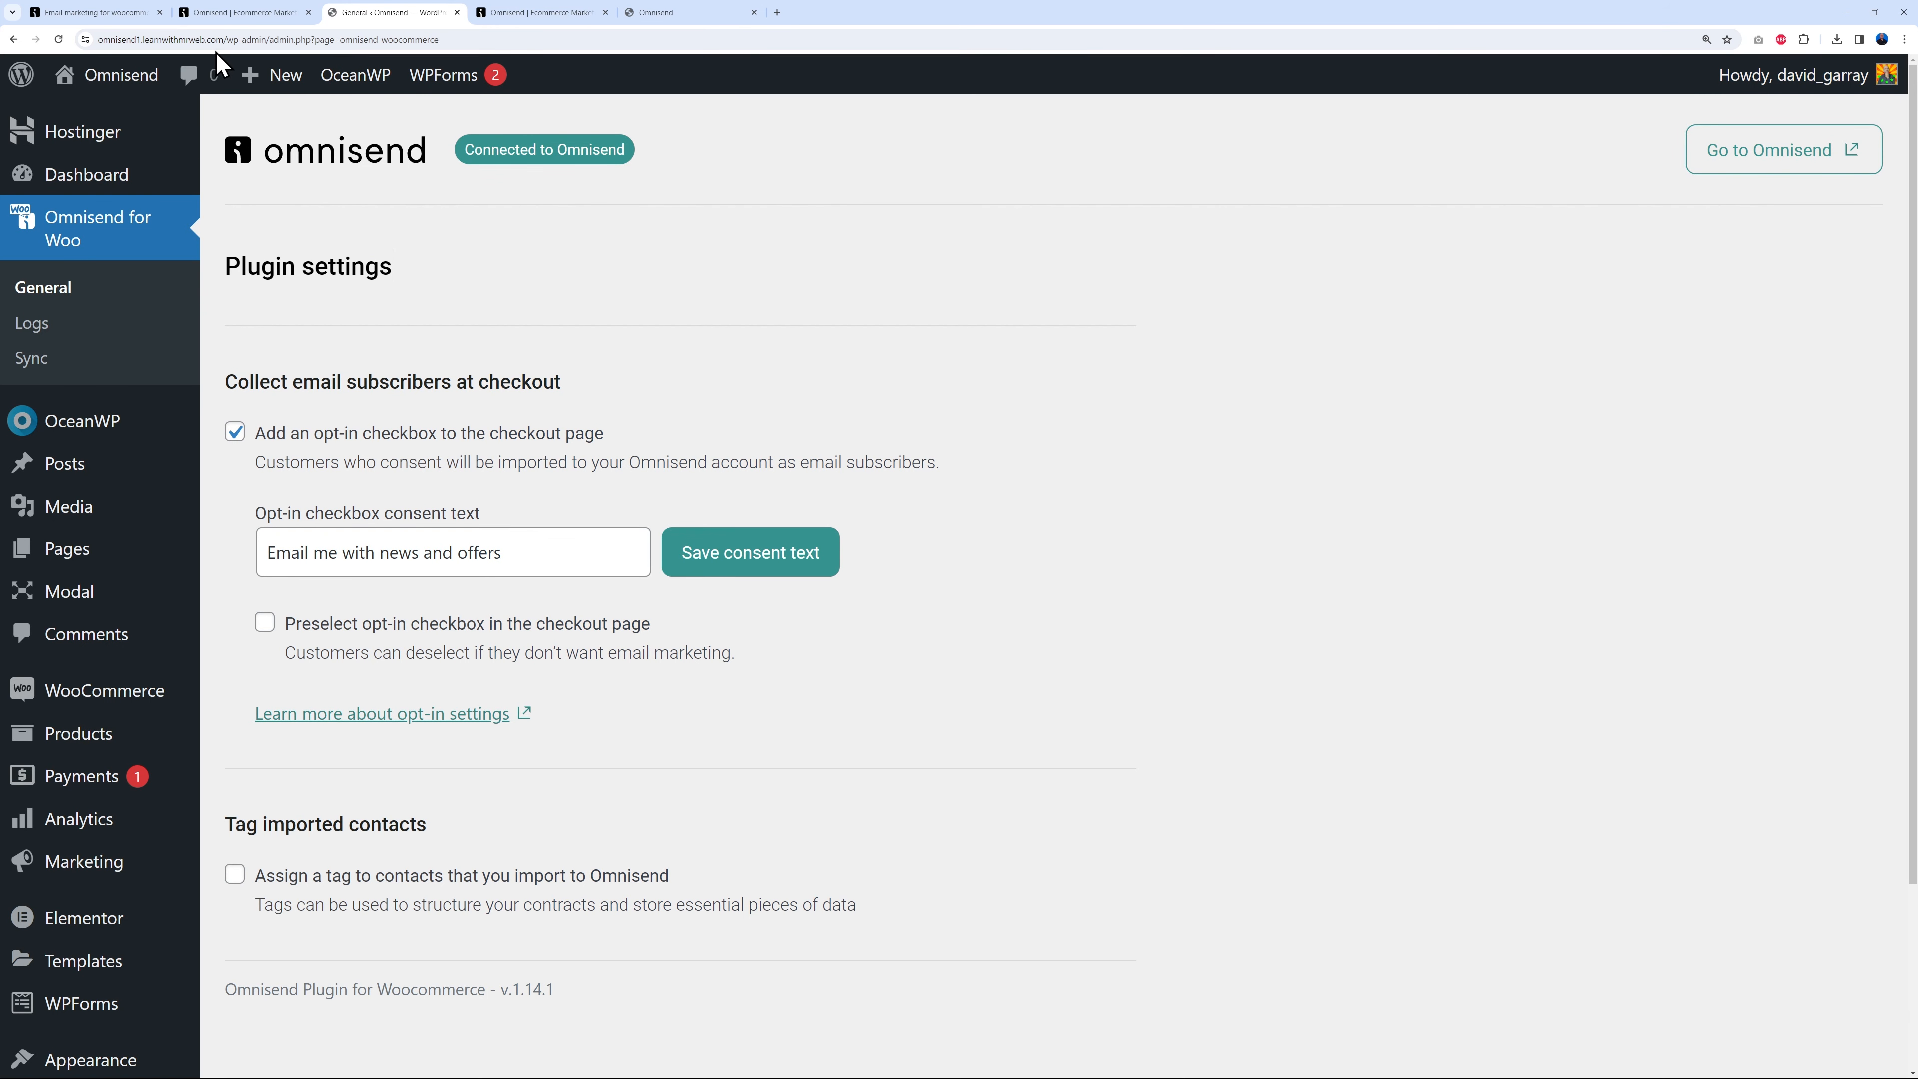
click(529, 13)
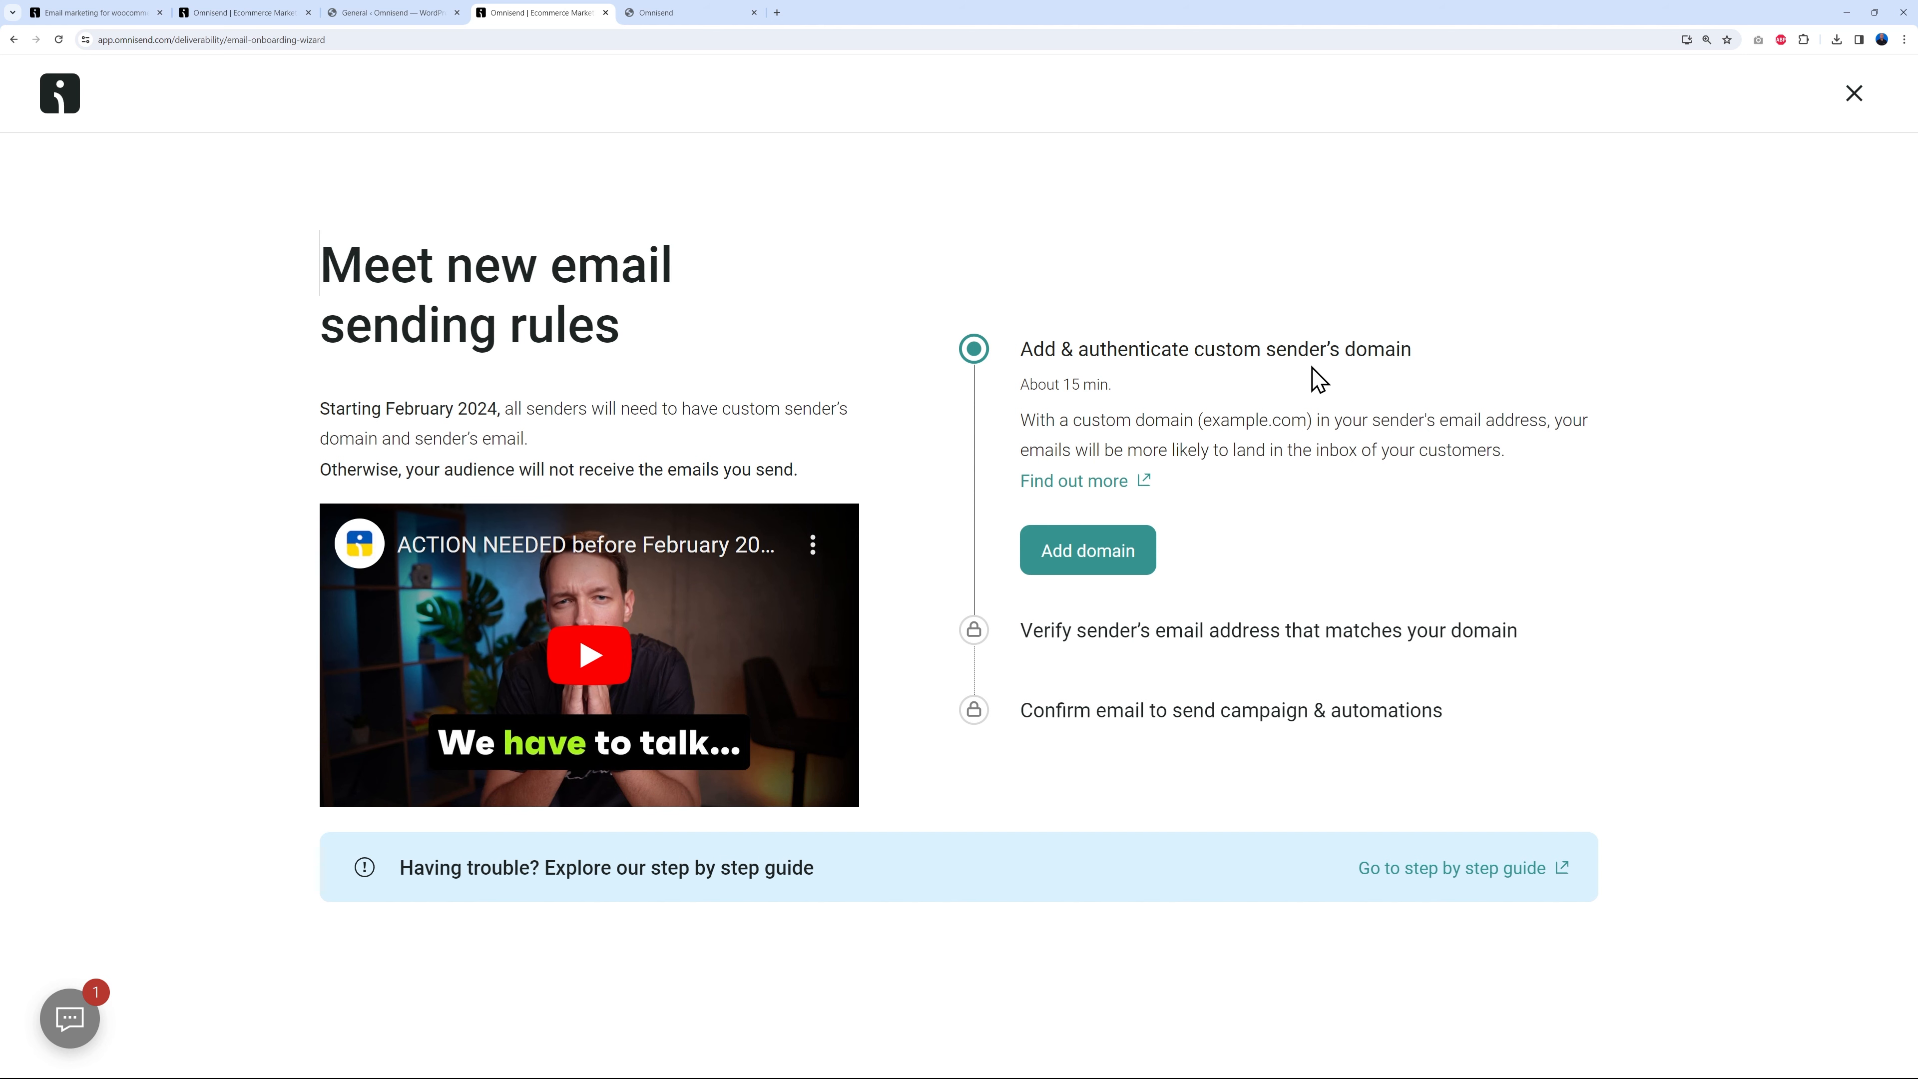
click(1059, 554)
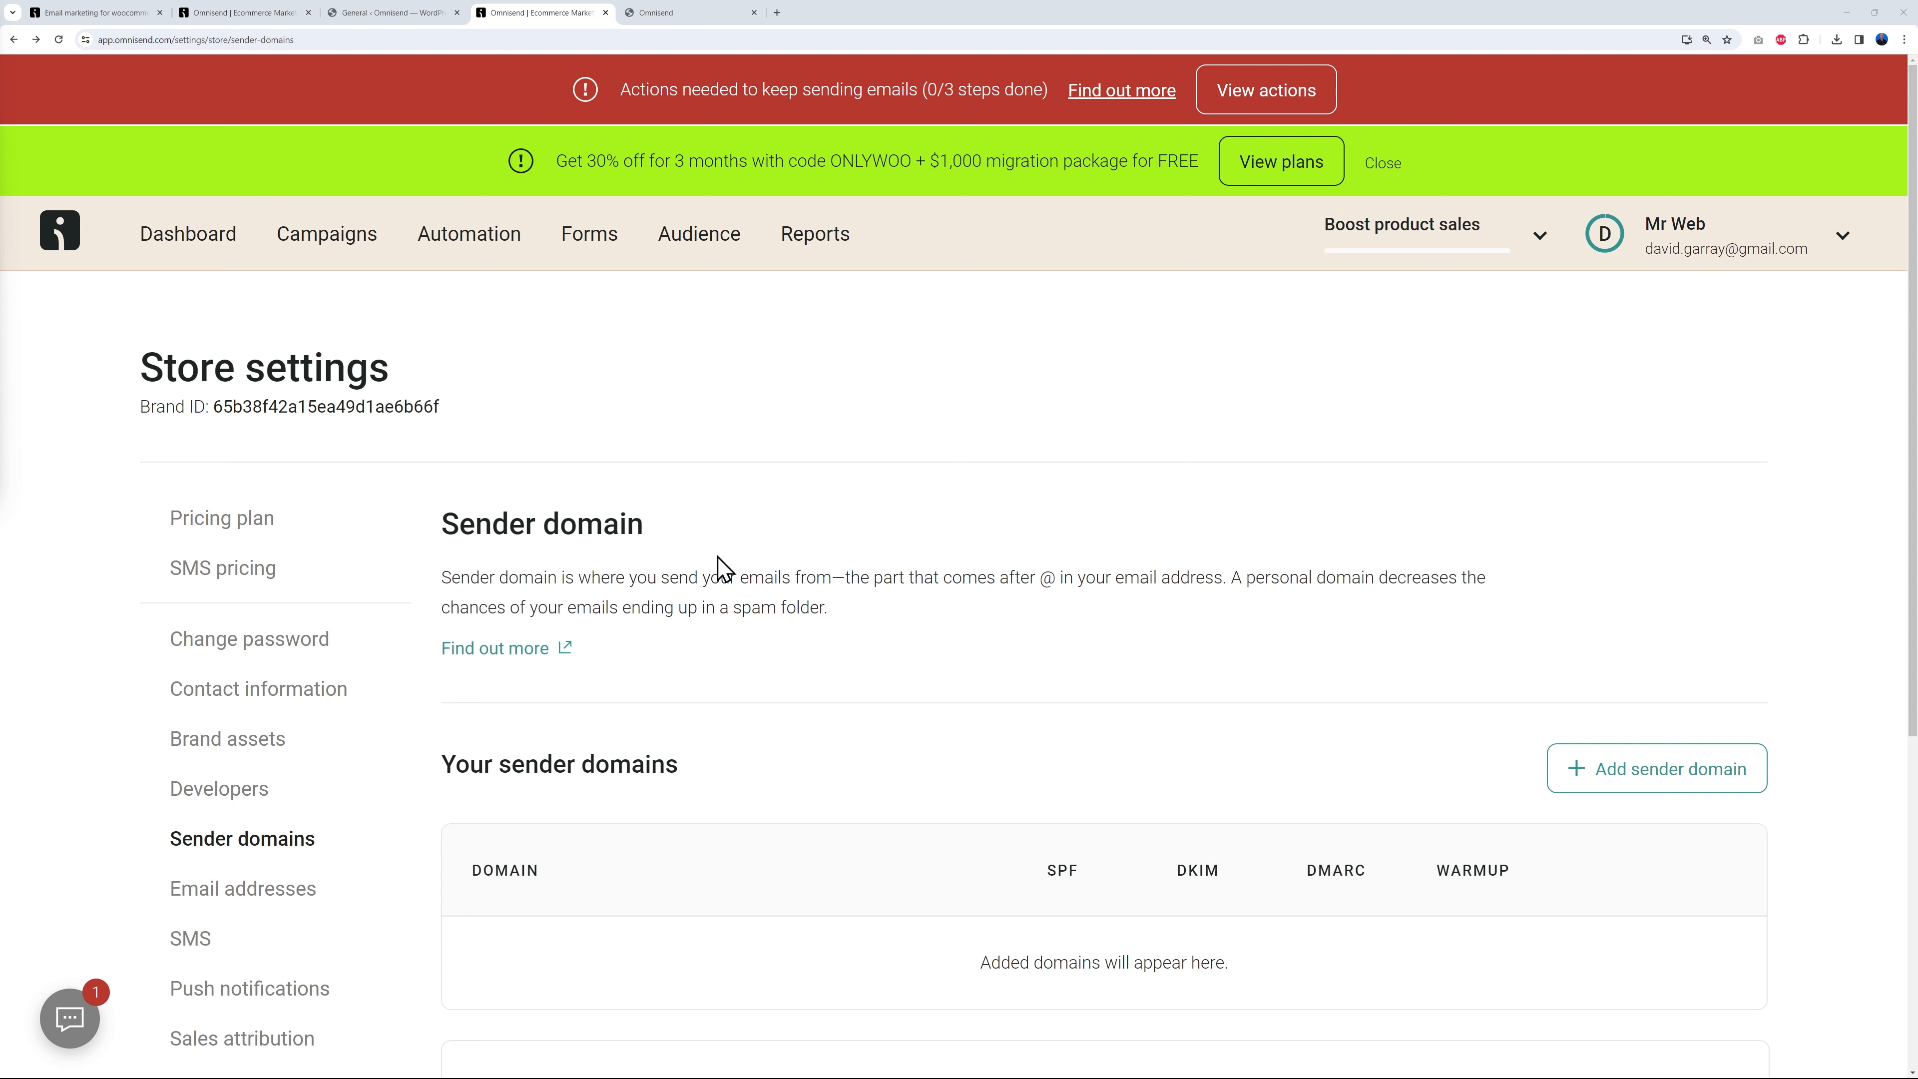
drag(531, 607, 698, 607)
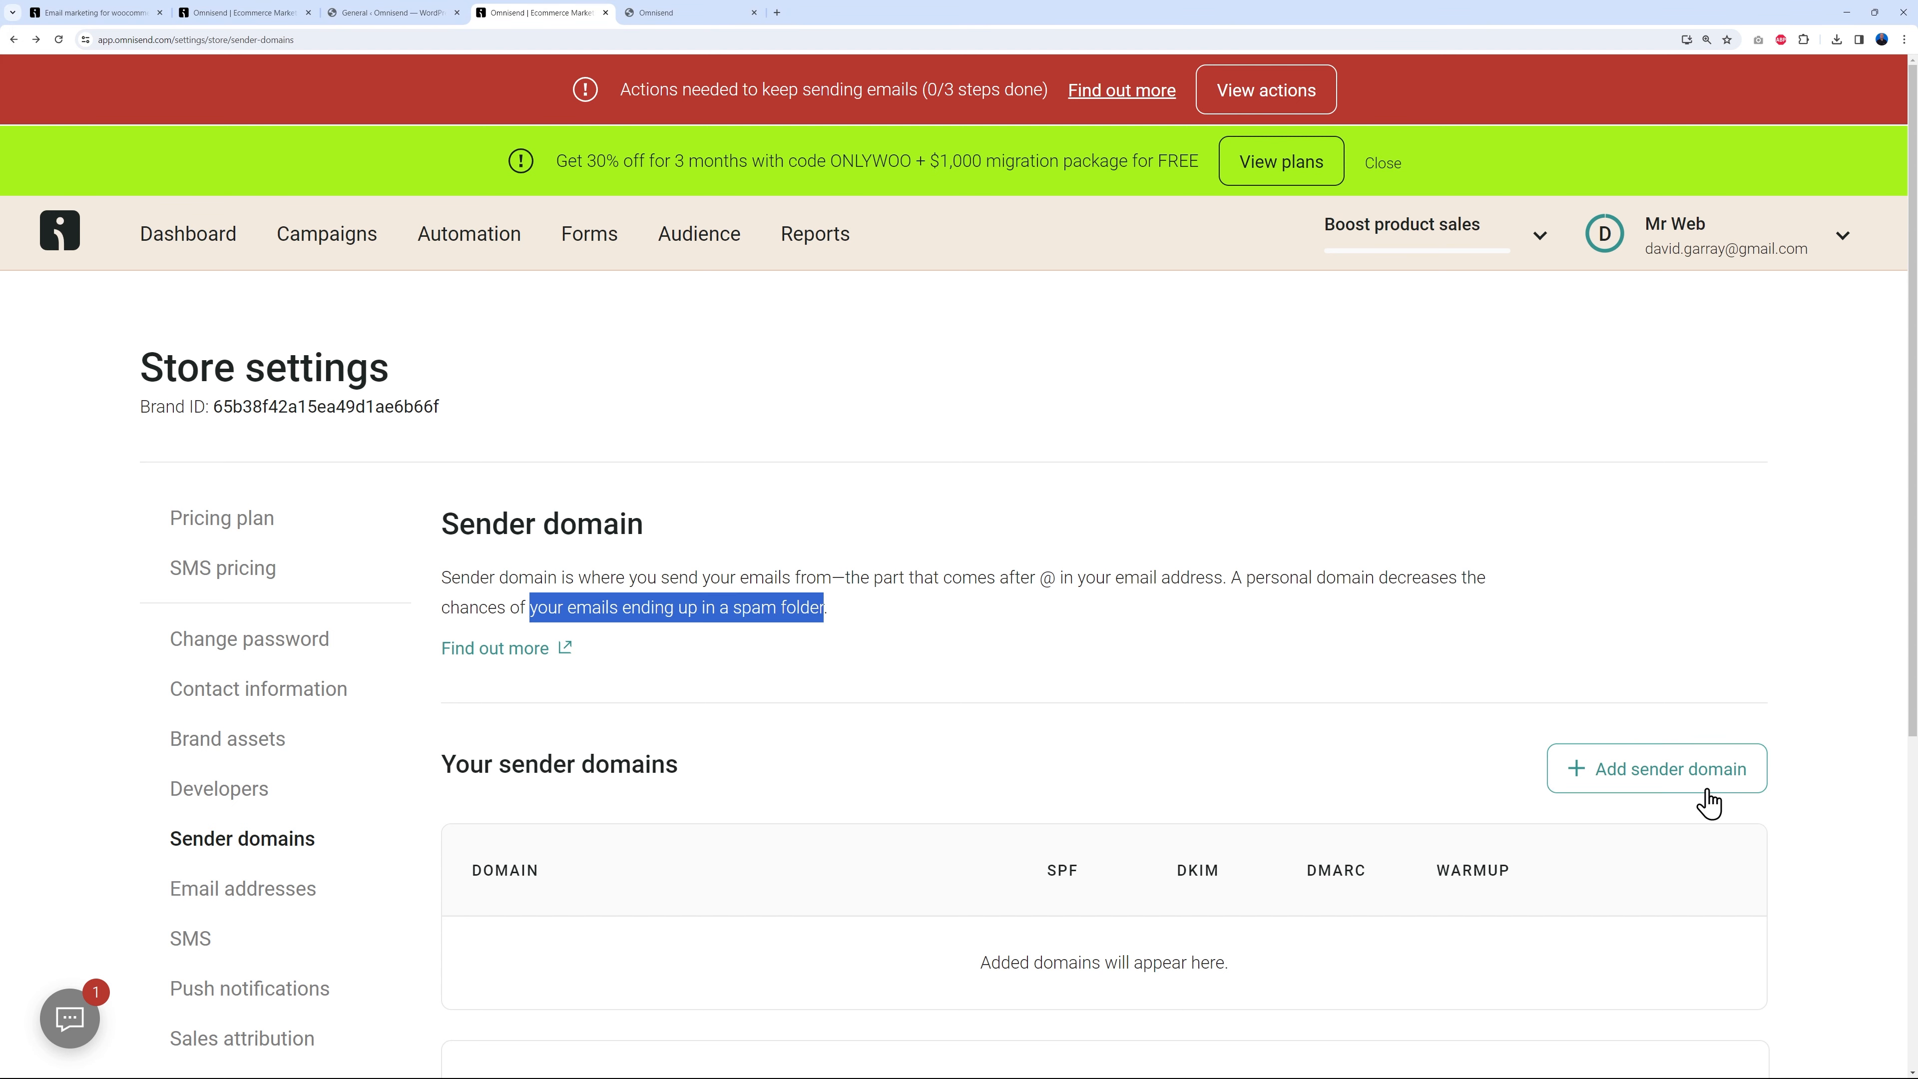
Add learnwithmrweb.com as a sender domain in Omnisend and review the SPF, DKIM and DMARC records it requires.
click(1665, 790)
click(366, 759)
text(learnwithmrweb.com)
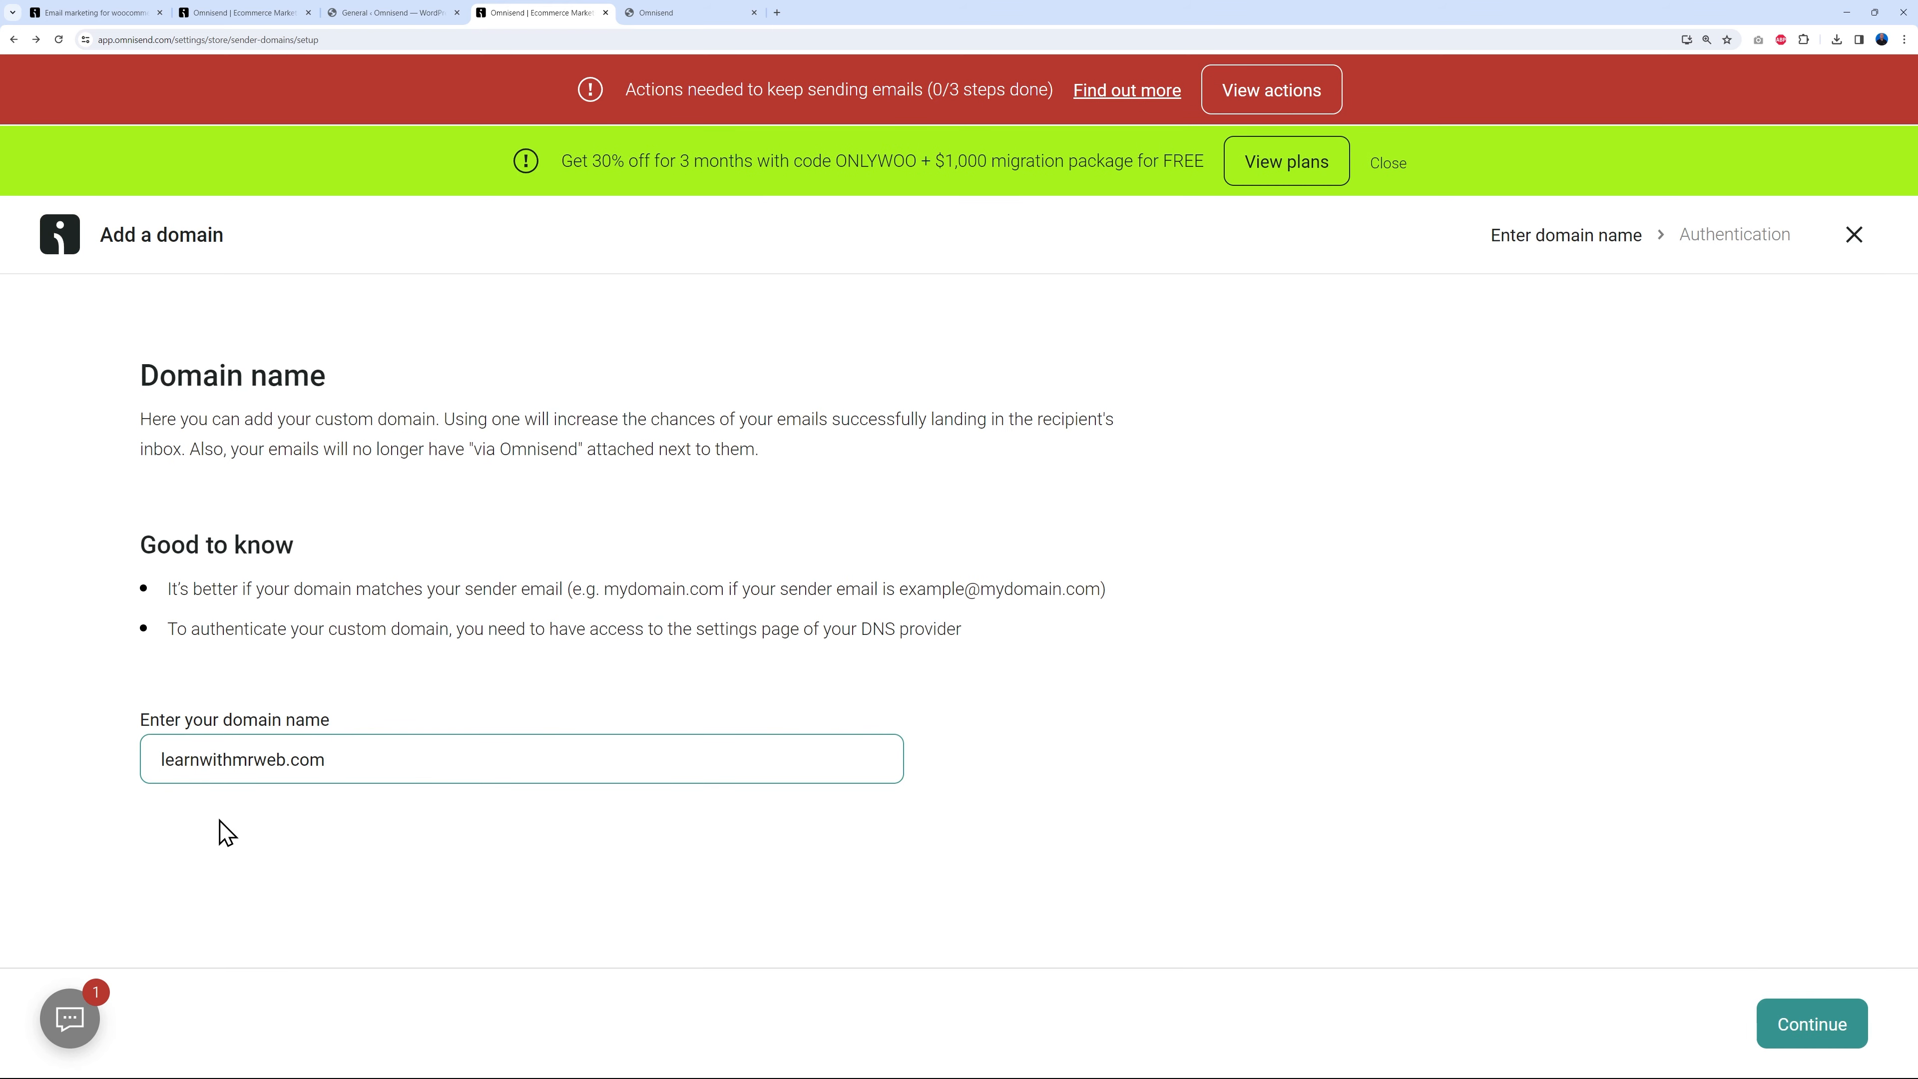
click(1799, 1052)
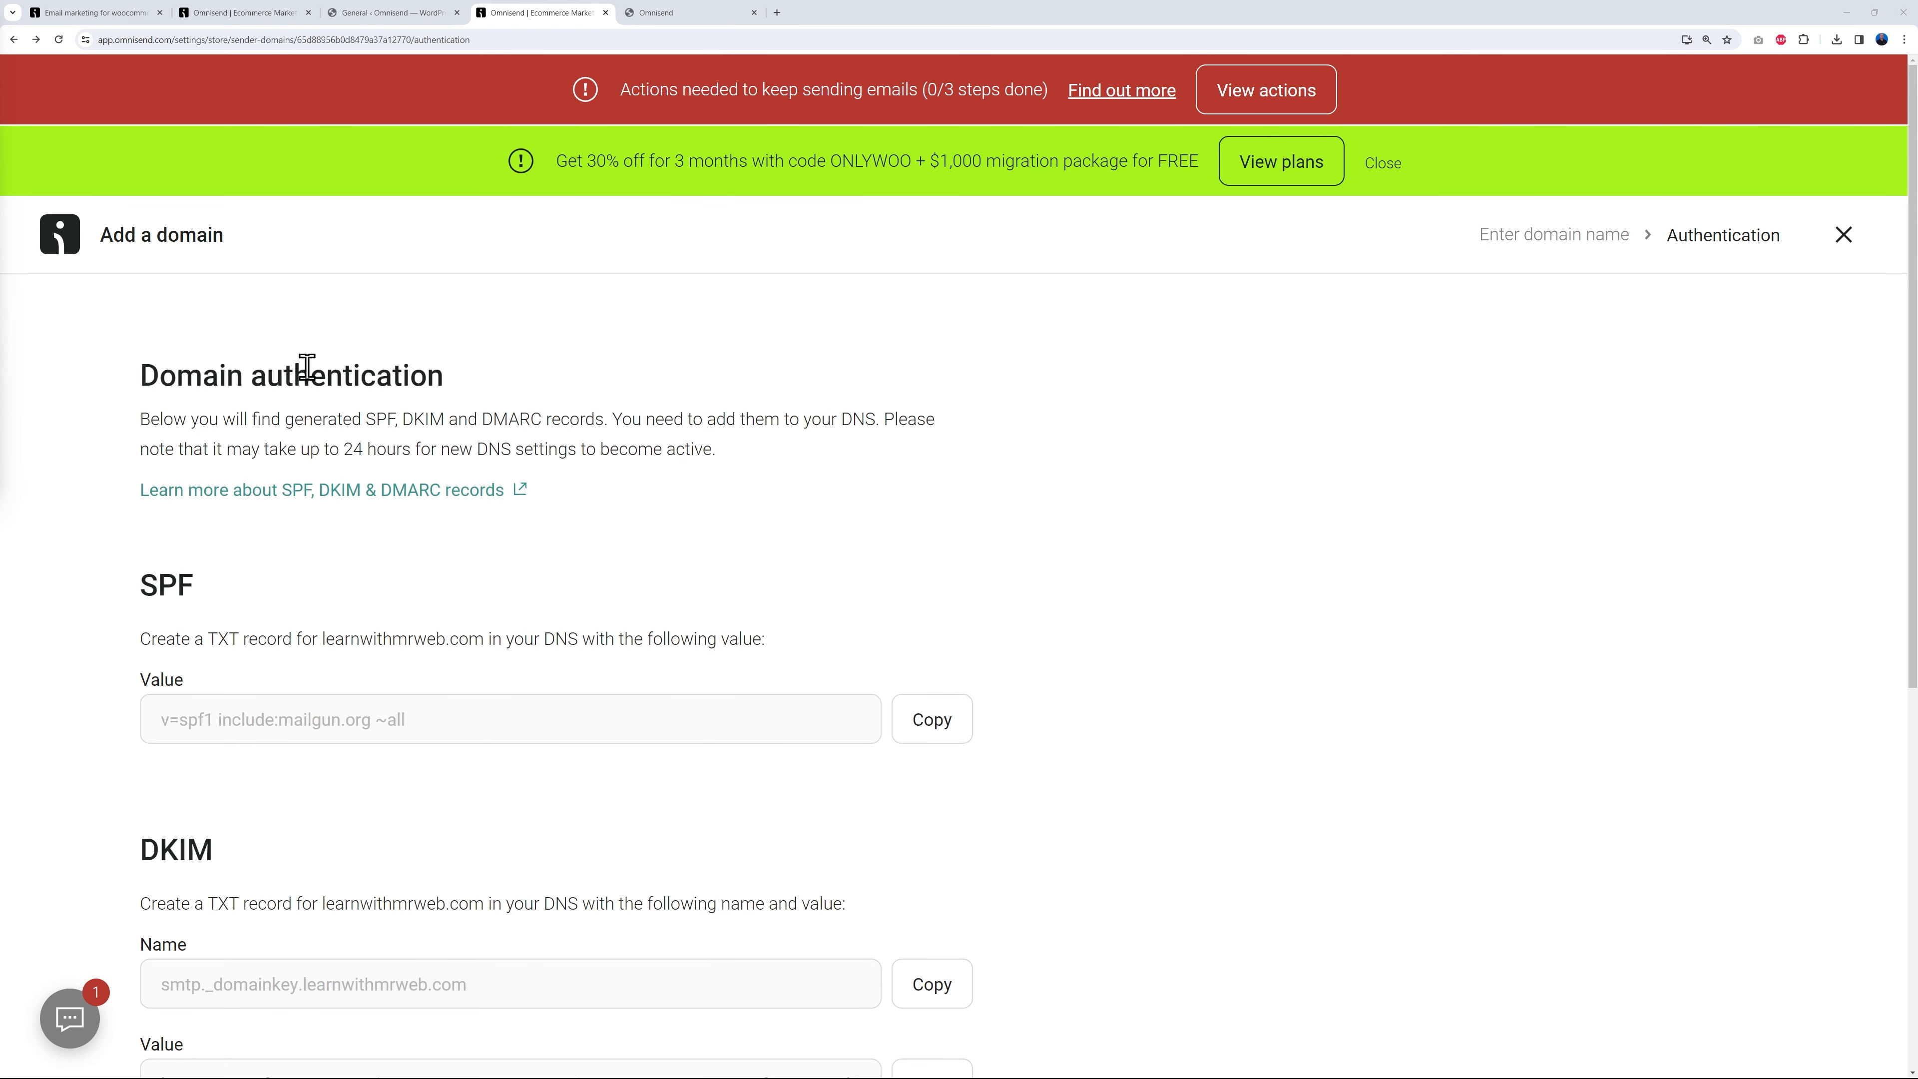
scroll(420, 689, down, 2)
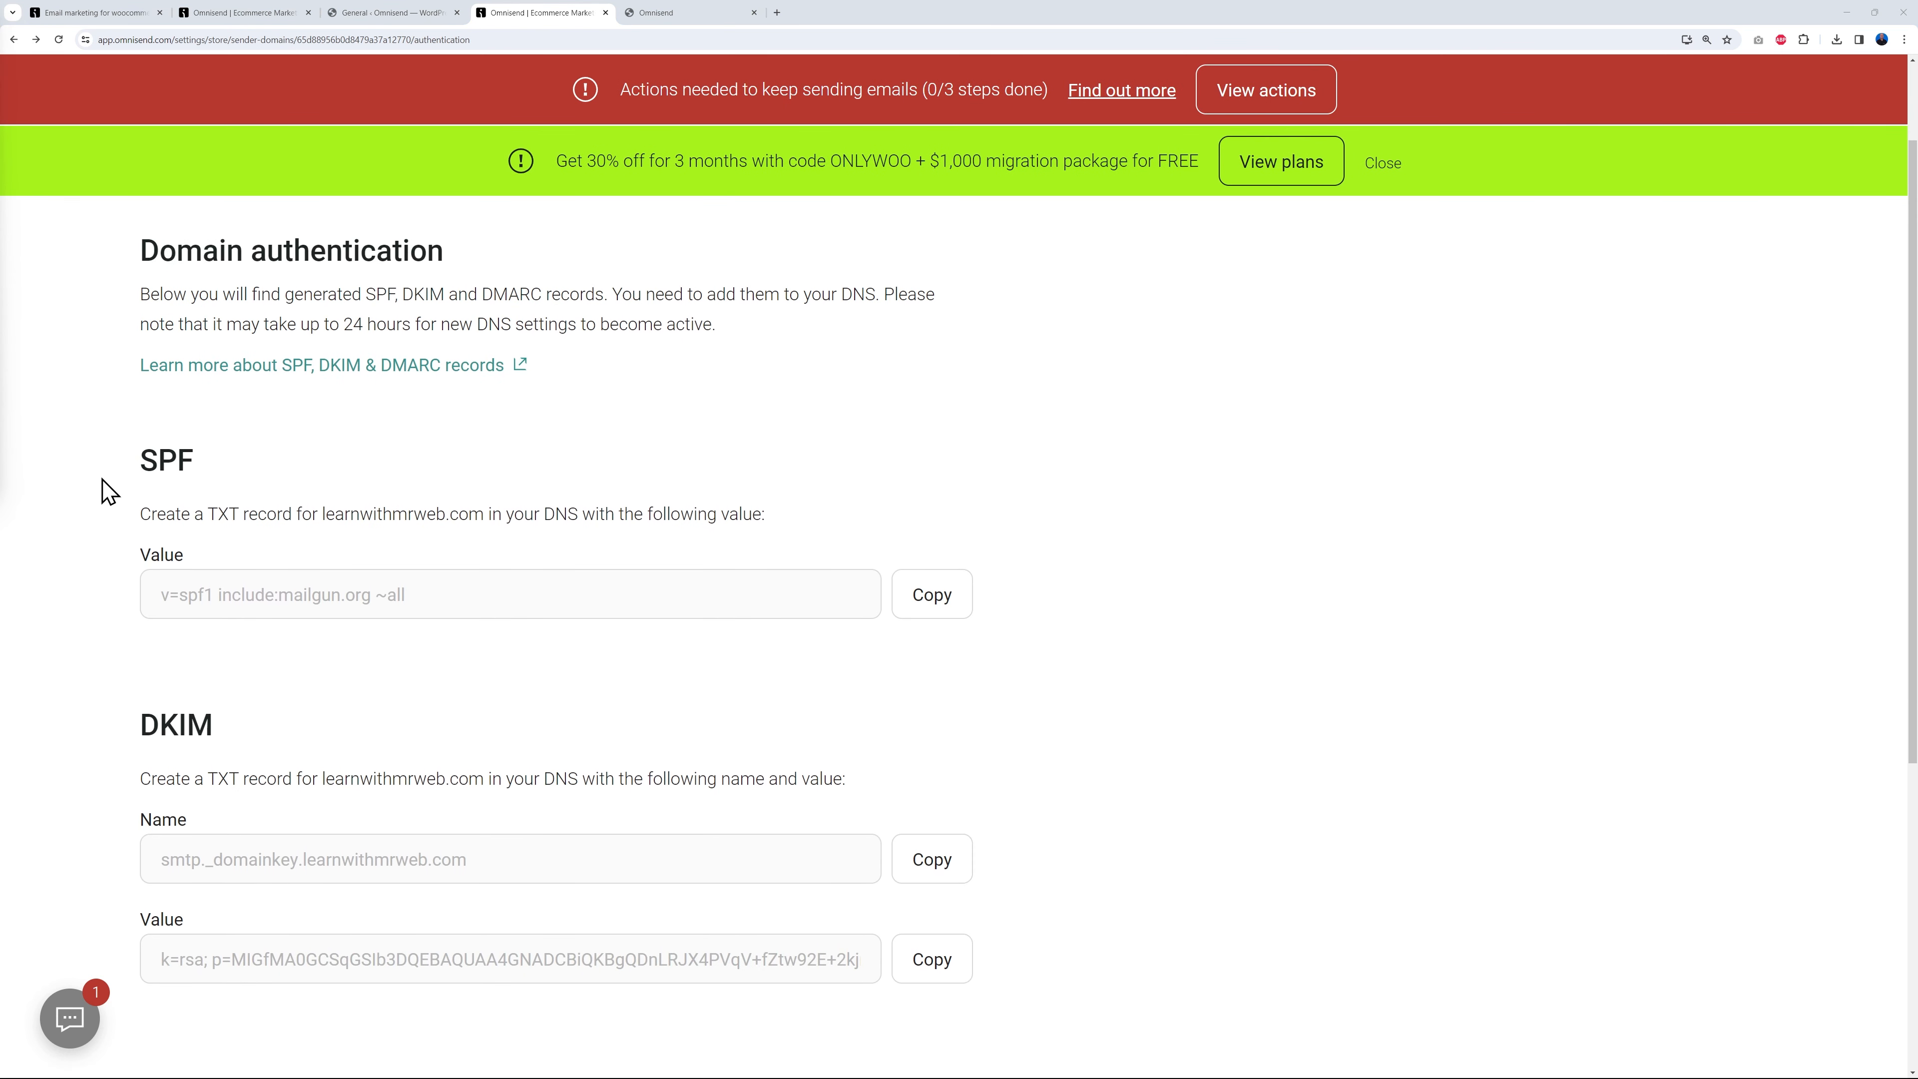
scroll(304, 557, down, 5)
scroll(1089, 699, up, 3)
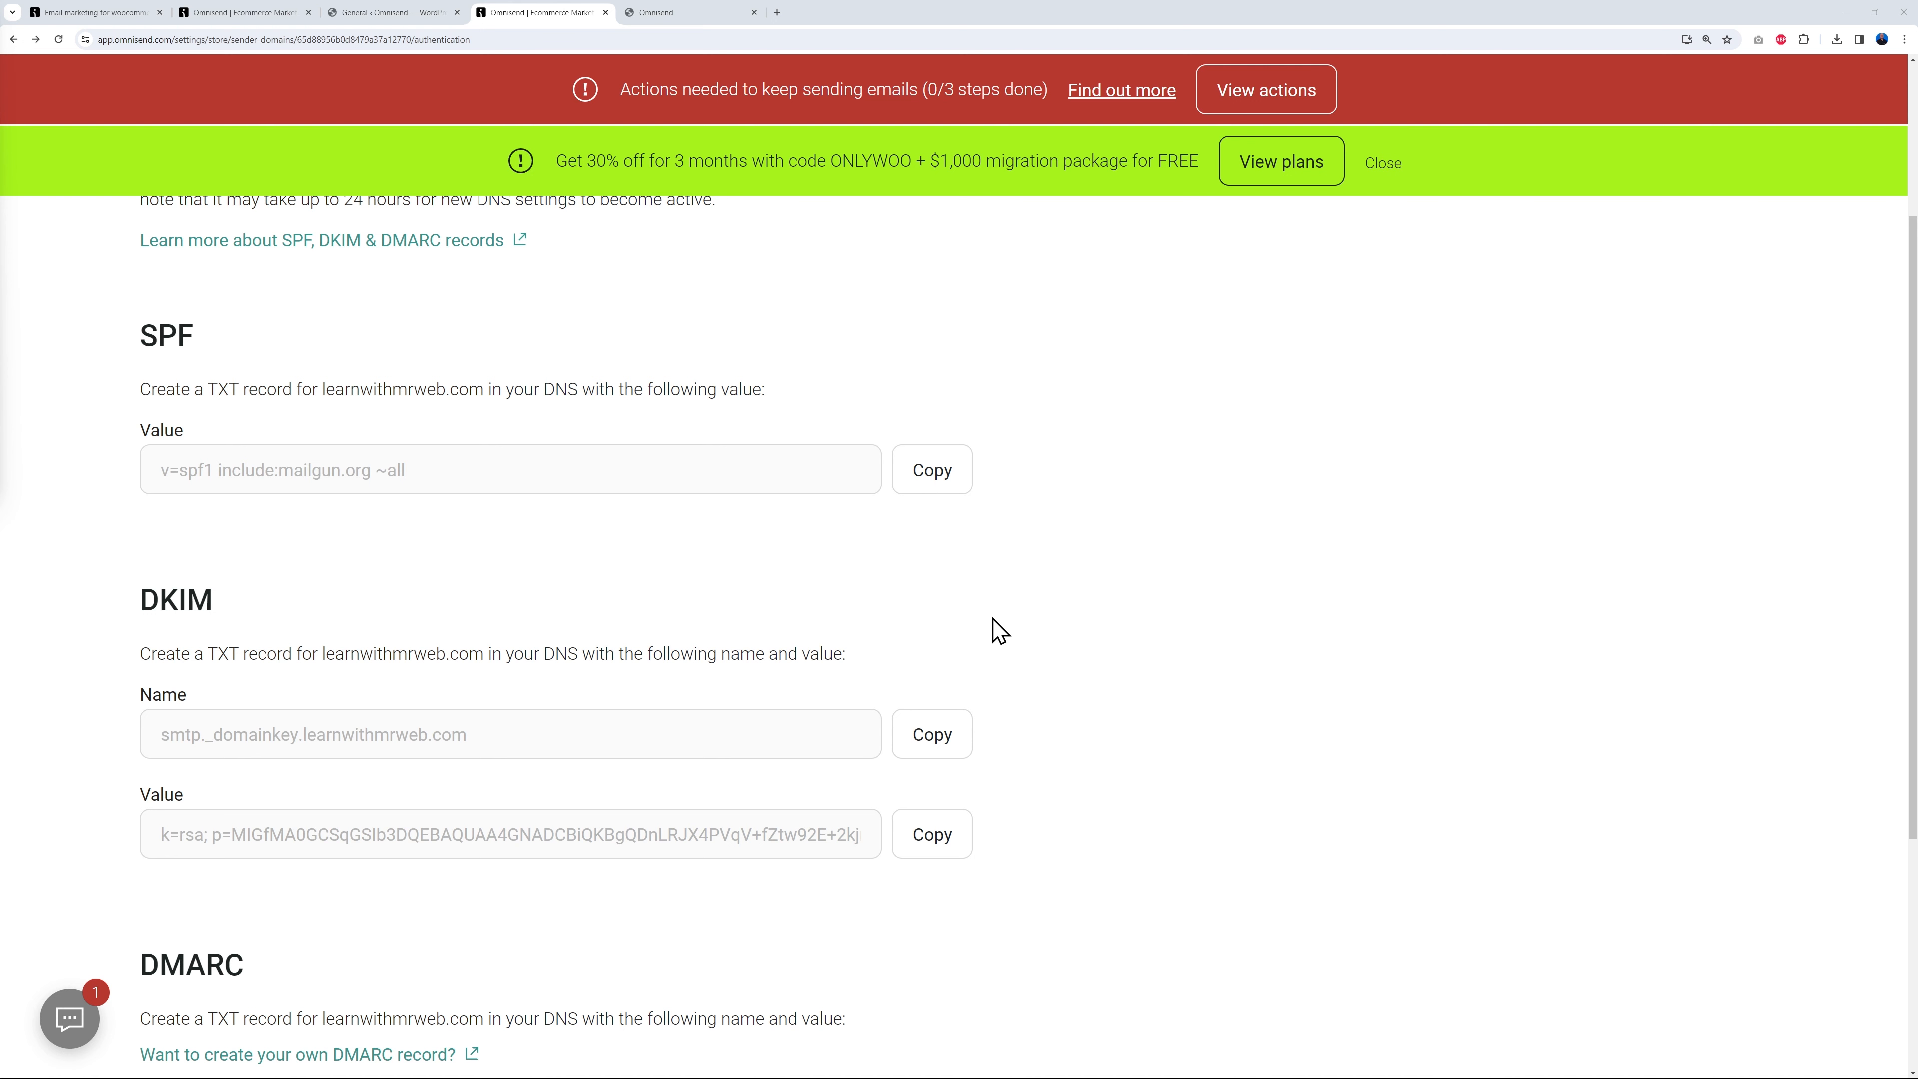
scroll(1080, 612, up, 3)
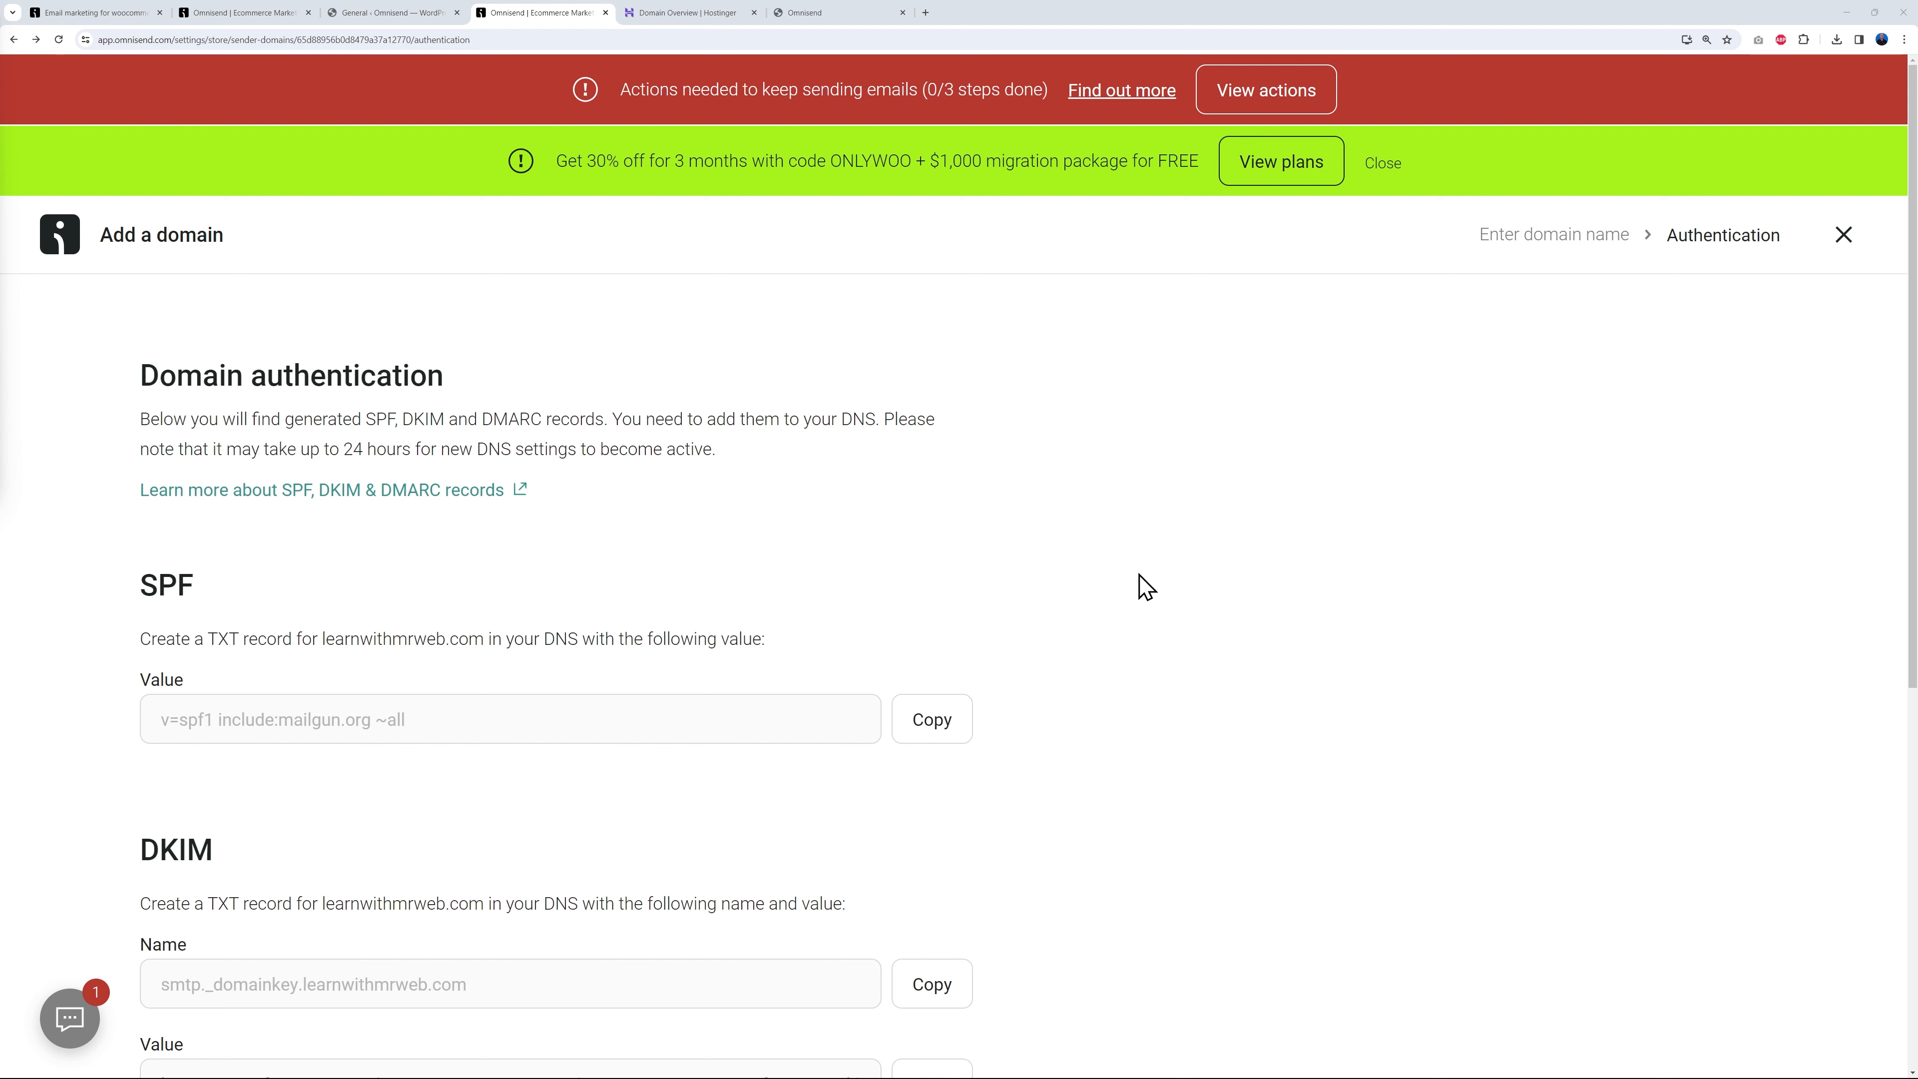
Switch to Hostinger, open the DNS settings of learnwithmrweb.com and look through the existing DNS records.
click(683, 13)
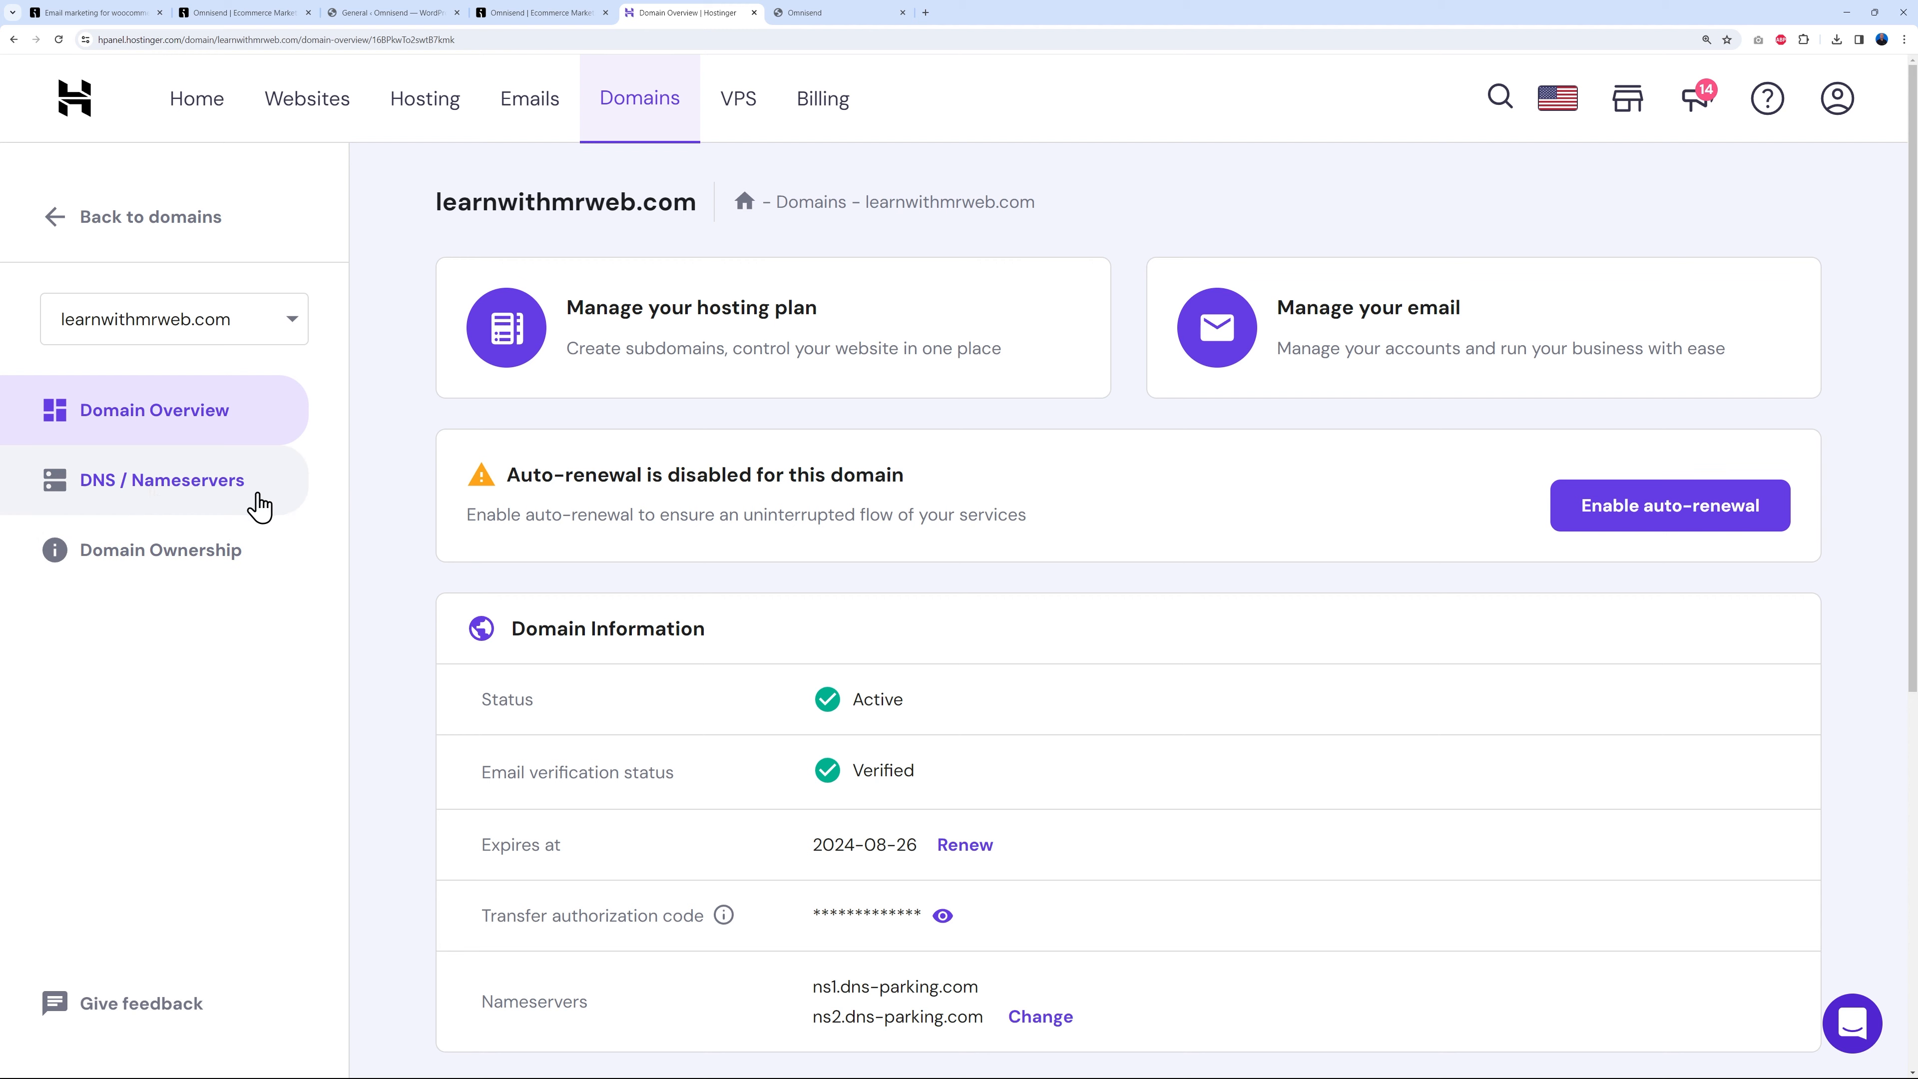
click(127, 498)
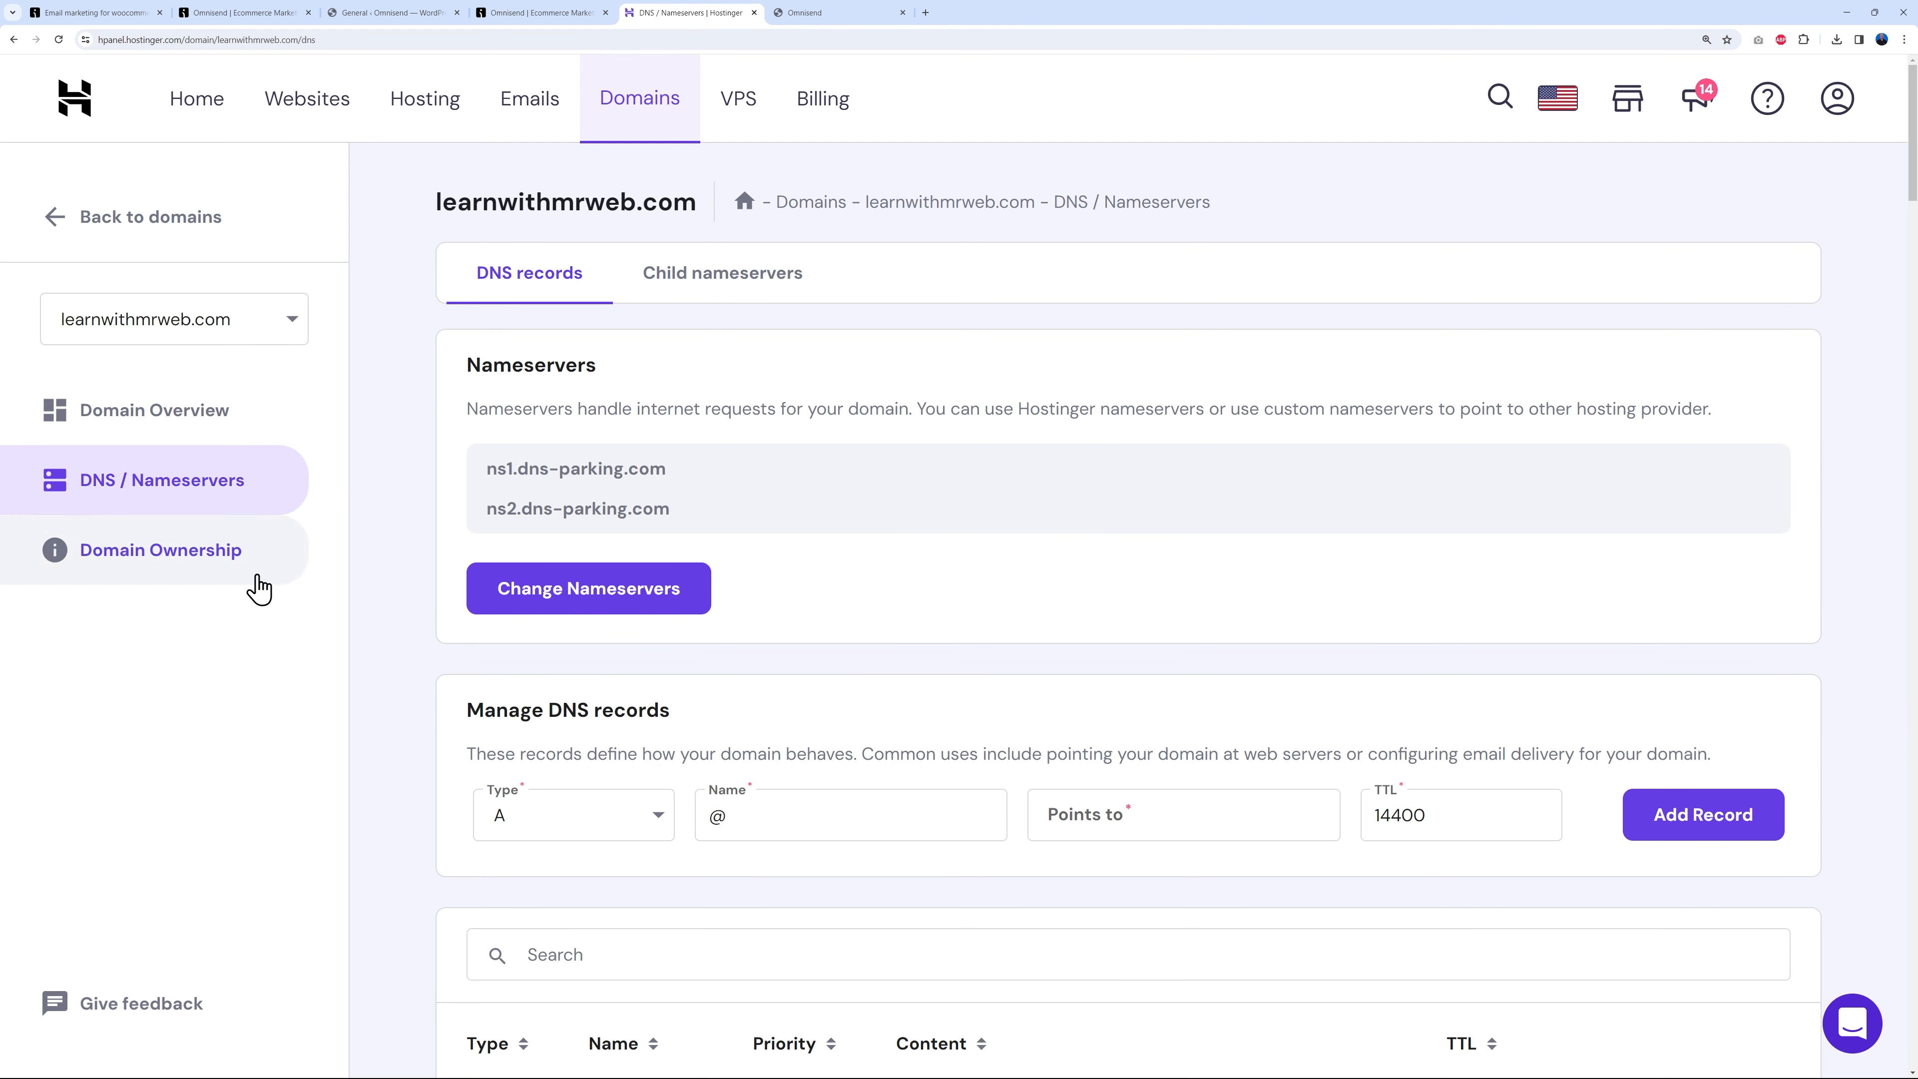
scroll(377, 665, down, 5)
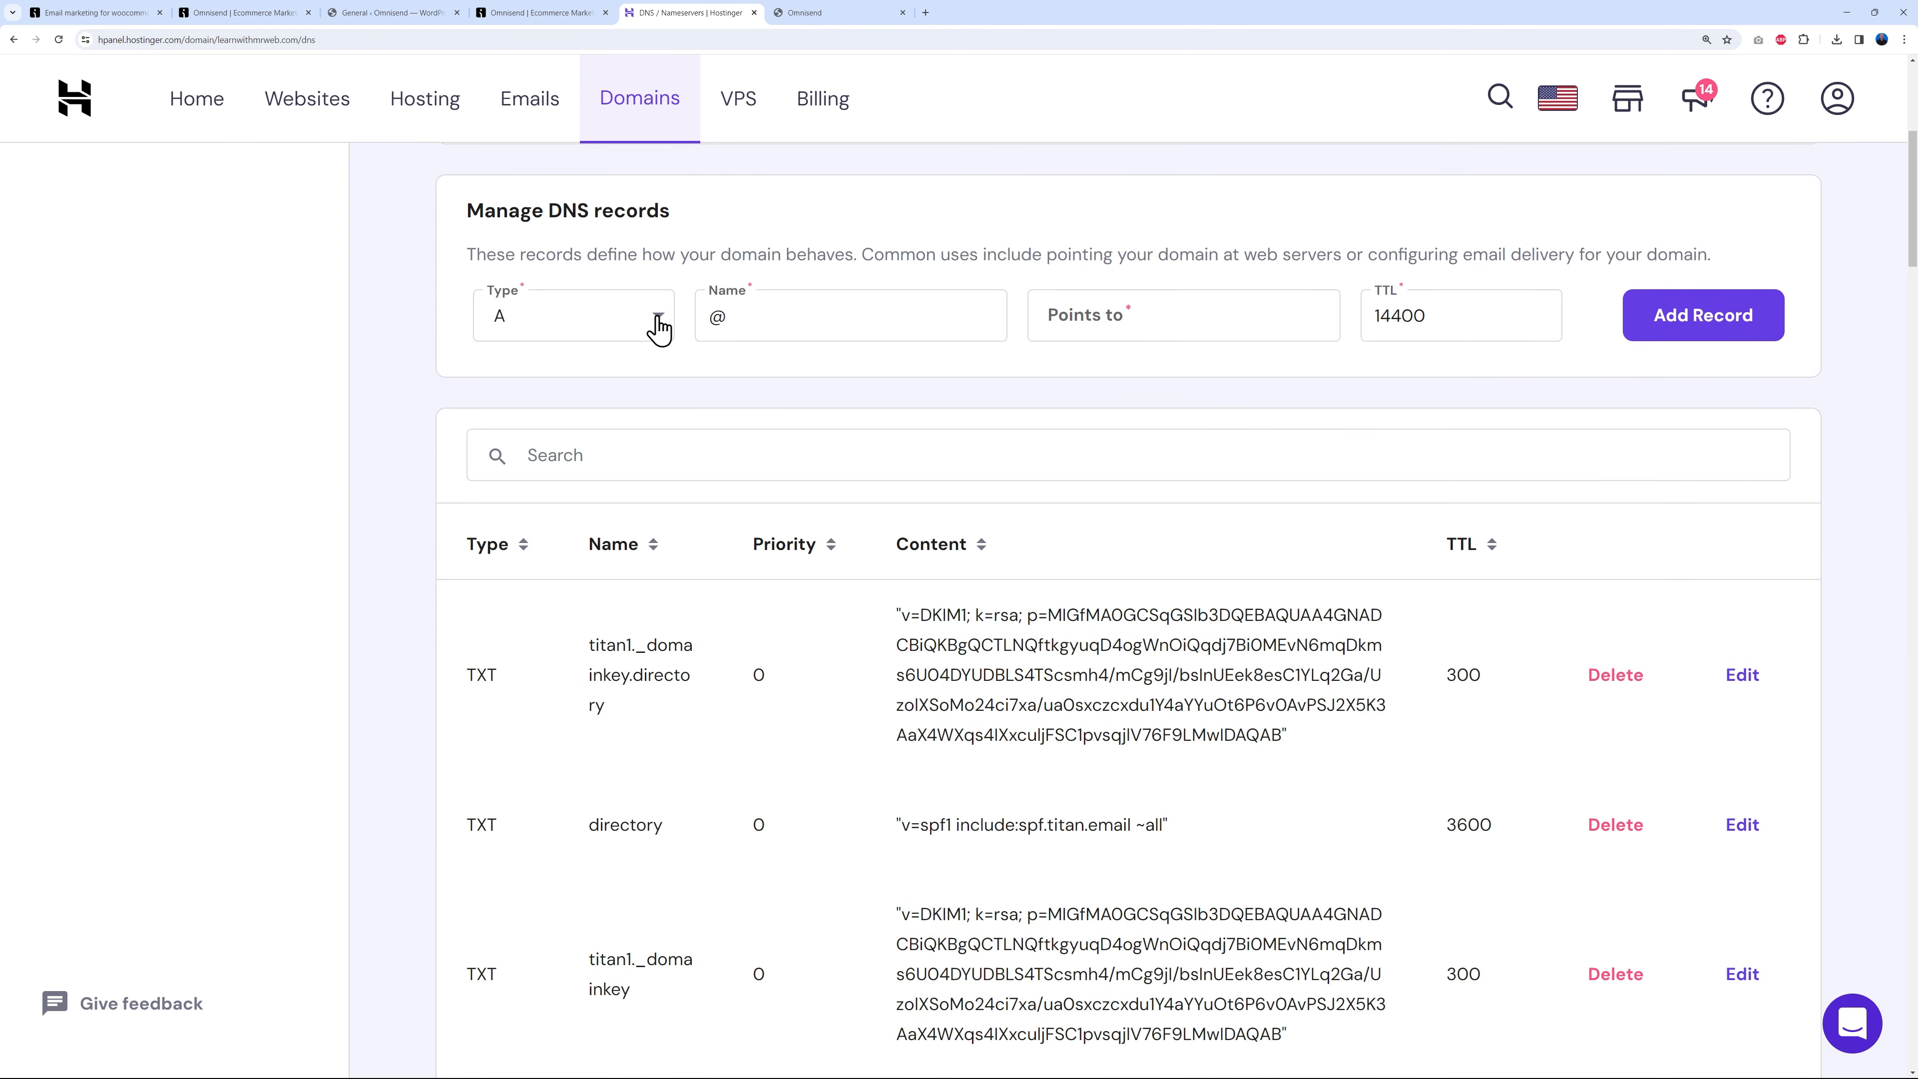
scroll(793, 834, down, 15)
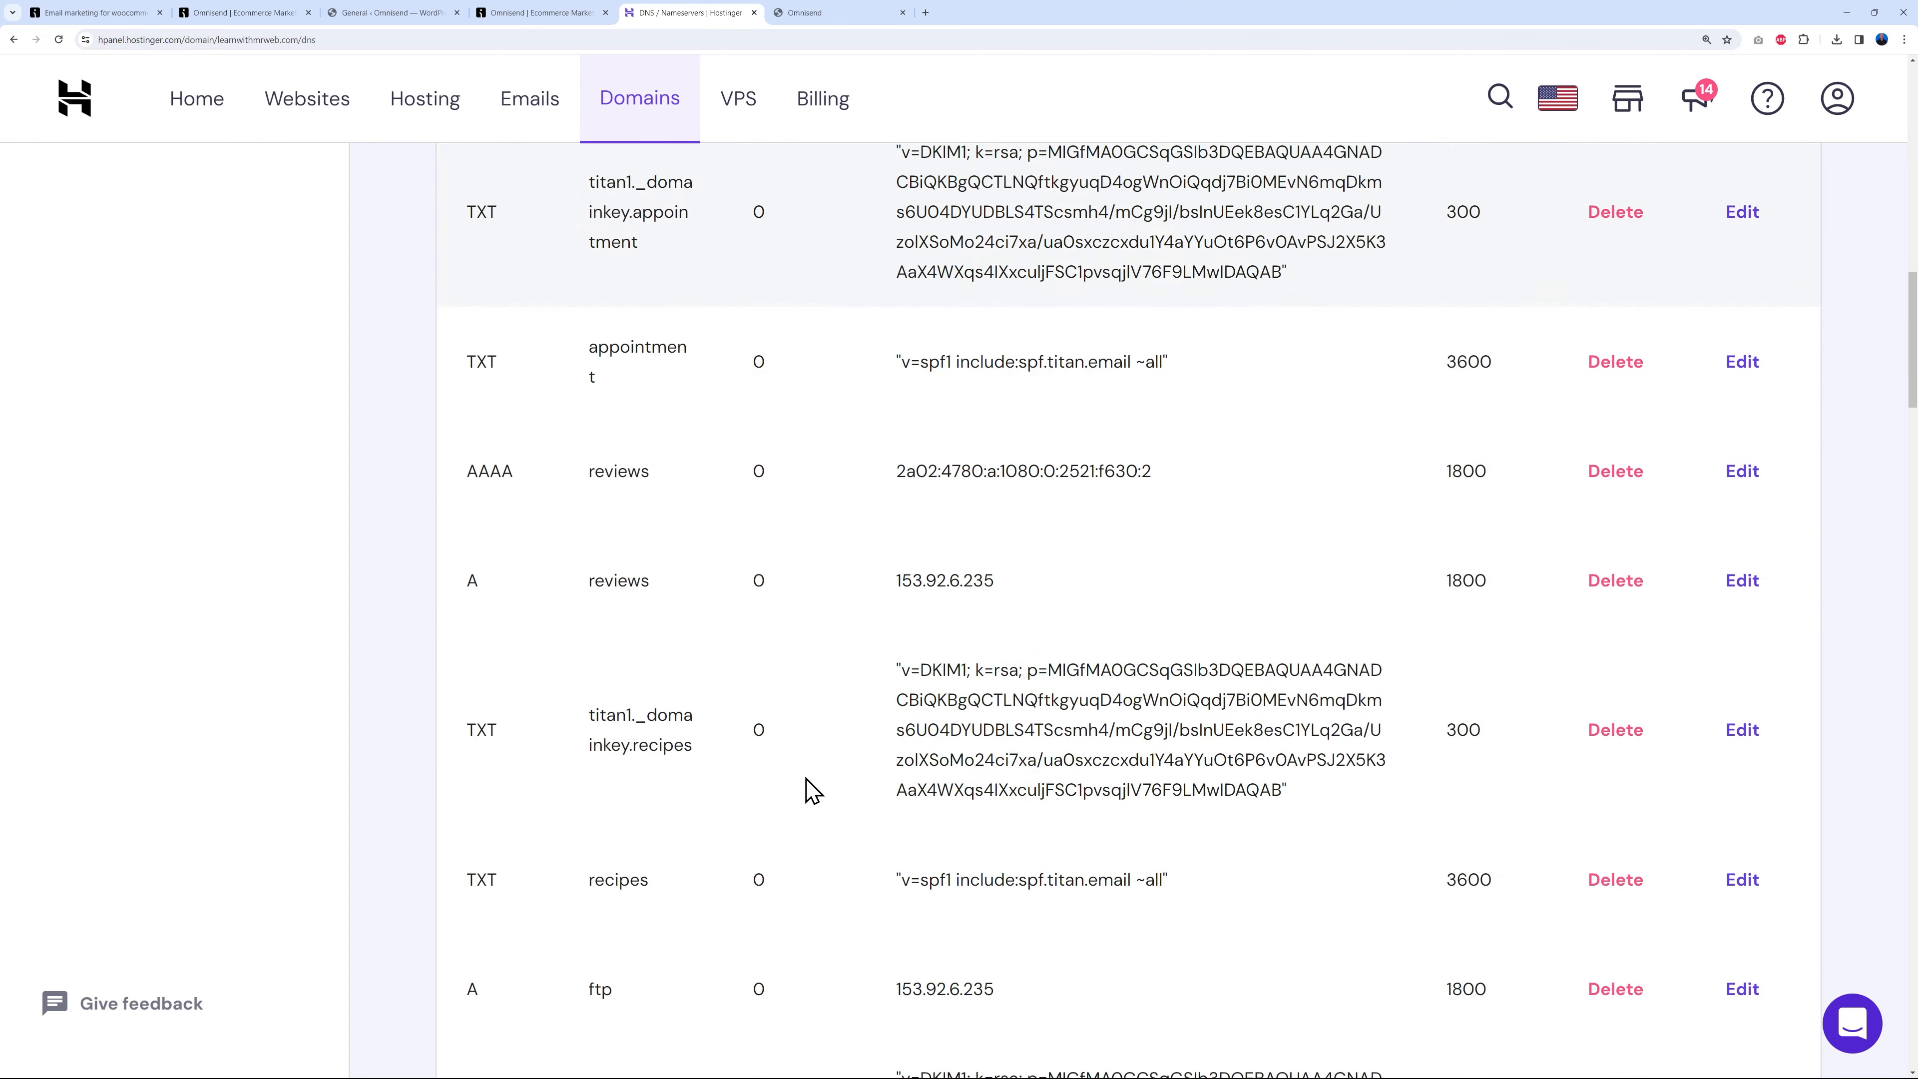
scroll(809, 786, up, 15)
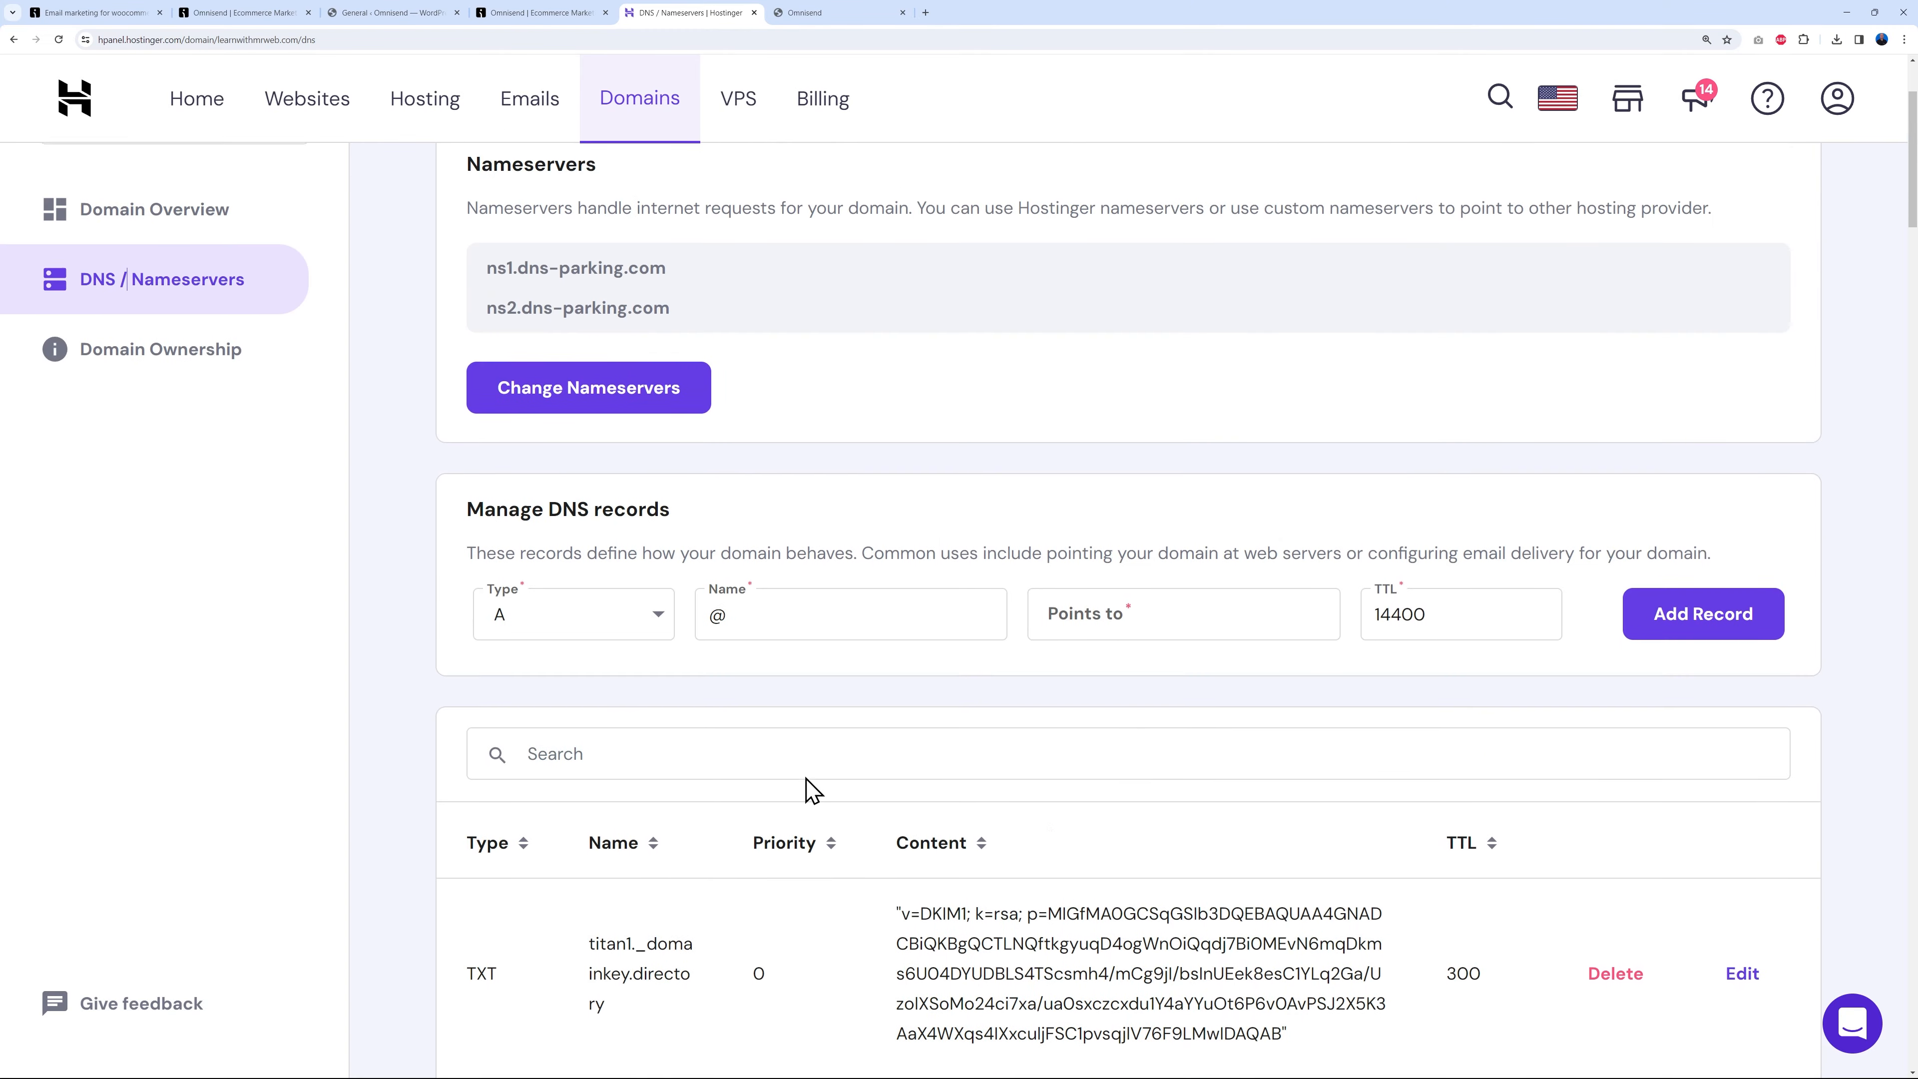
Copy the SPF value from Omnisend and start a TXT record named learnwithmrweb.com in Hostinger's DNS settings.
click(541, 13)
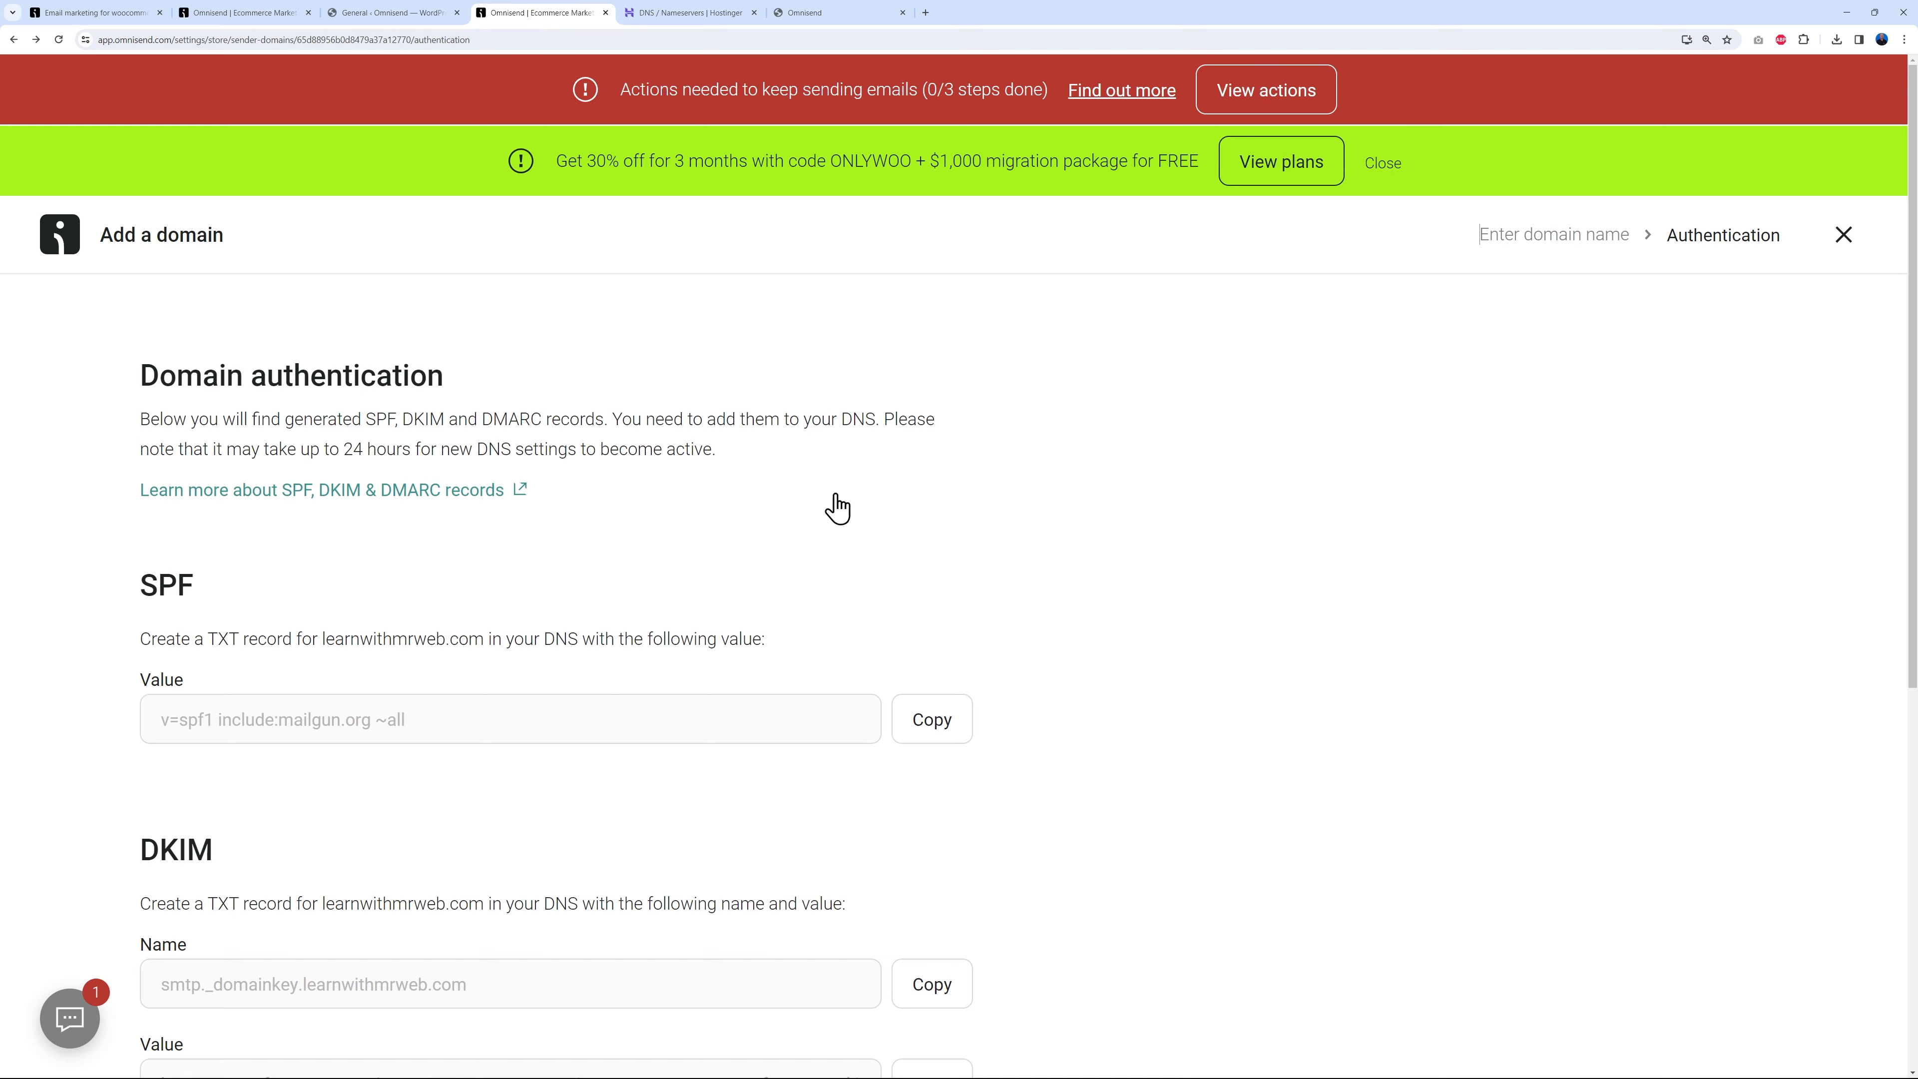
scroll(1227, 582, down, 1)
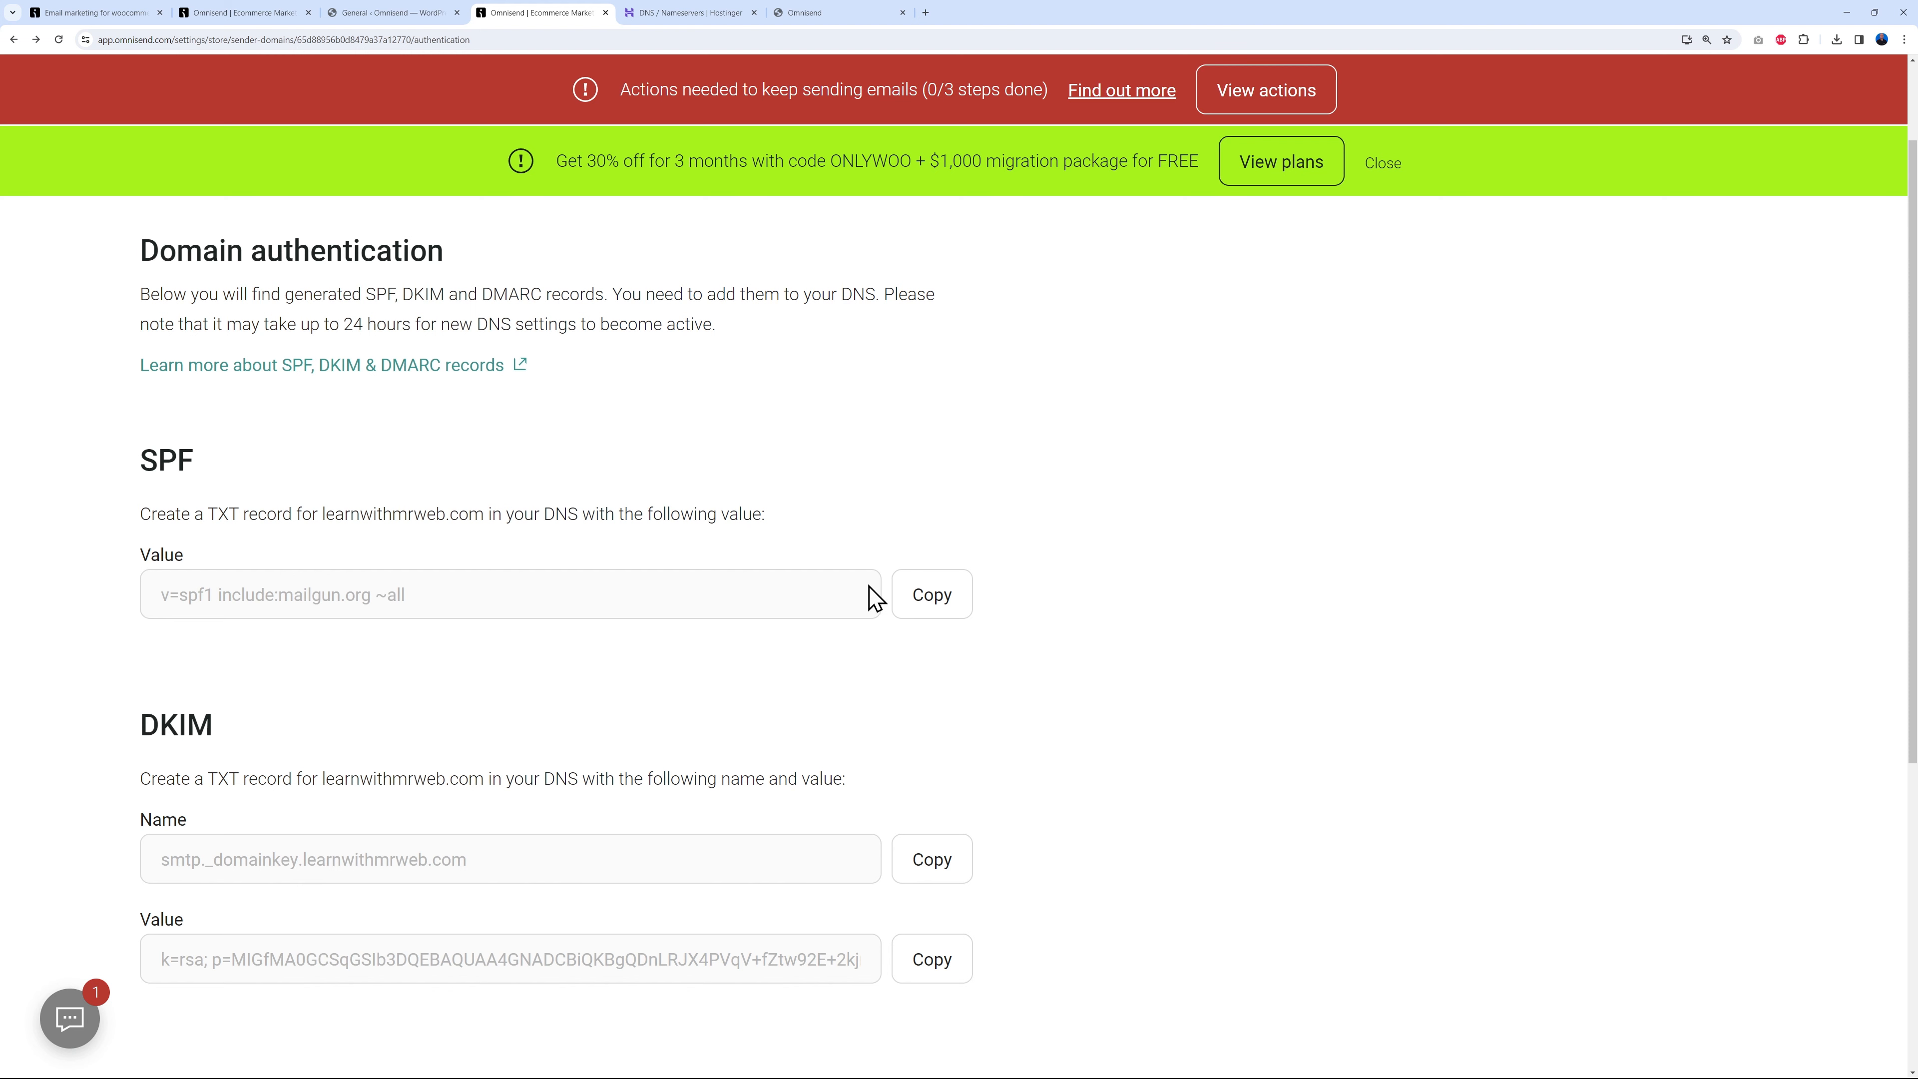
click(923, 605)
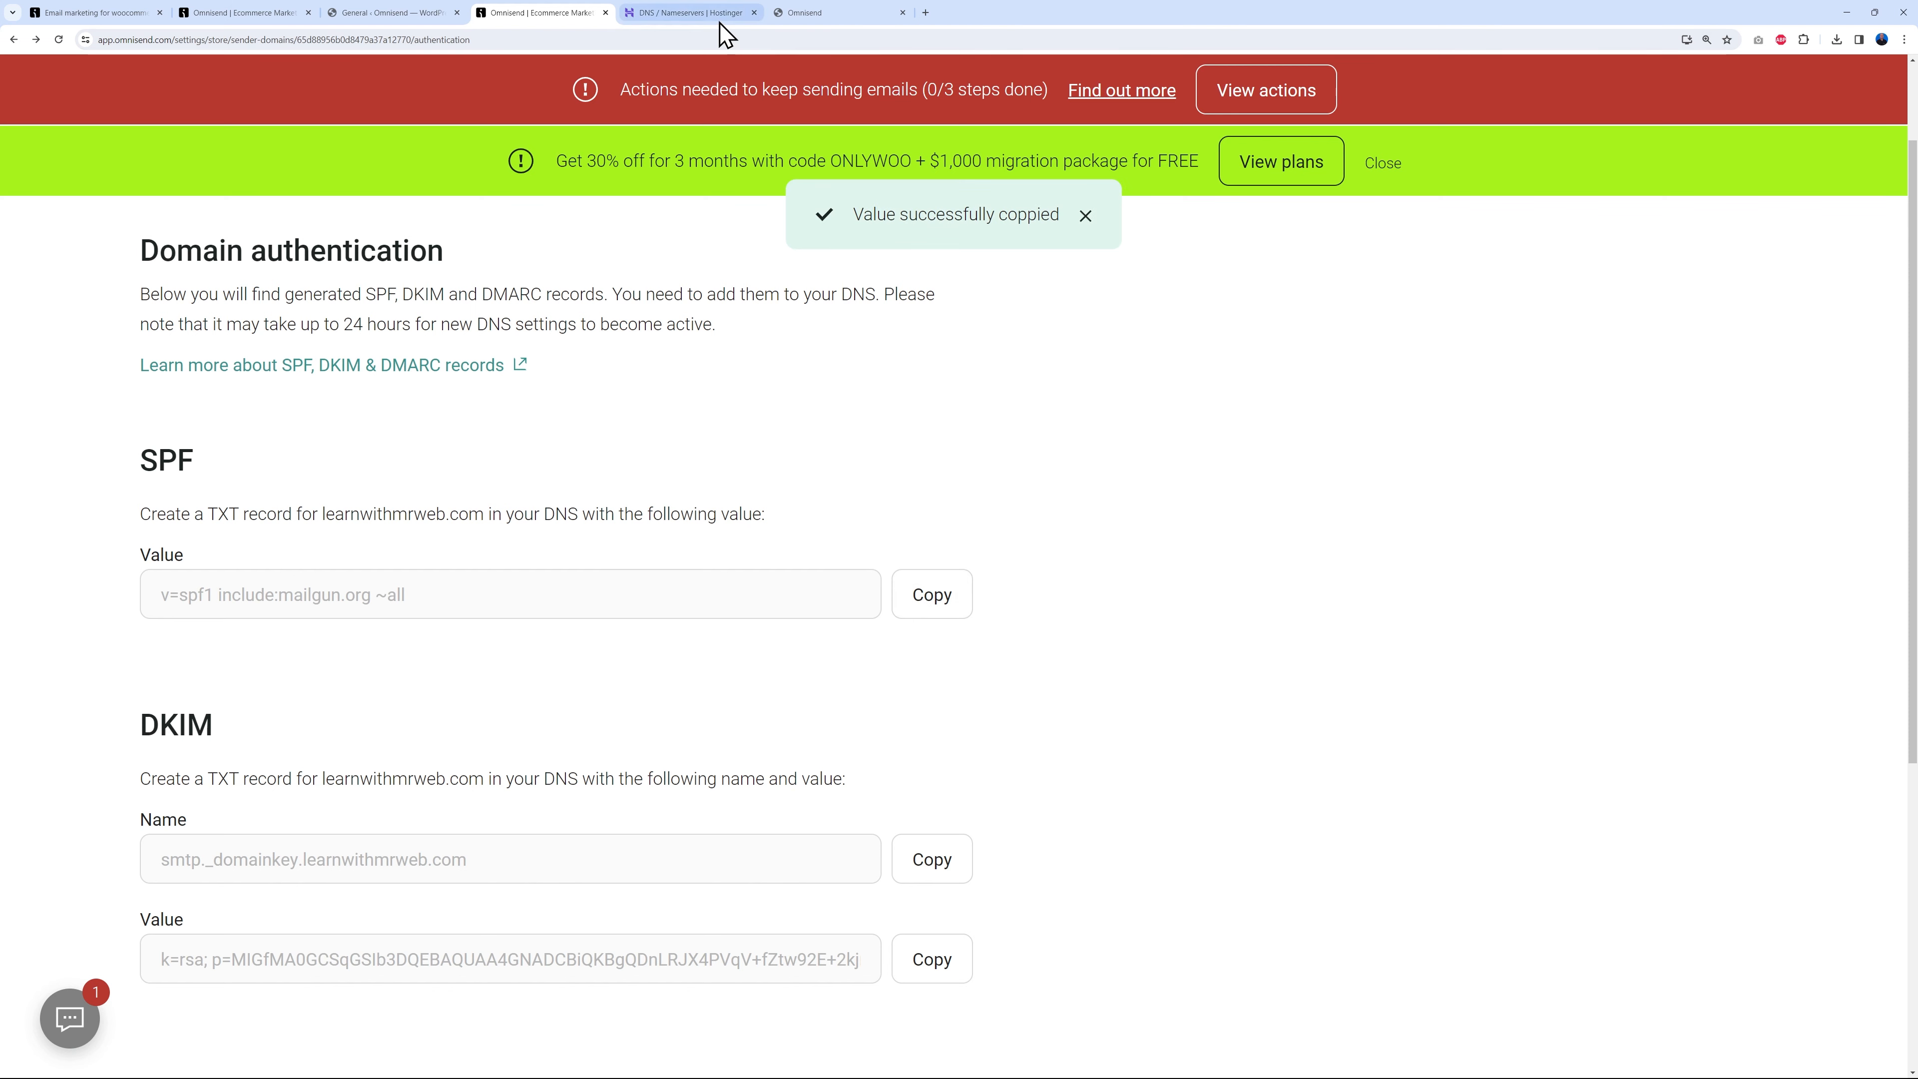
click(722, 23)
click(655, 692)
scroll(600, 900, down, 1)
click(557, 1011)
scroll(844, 818, up, 2)
click(844, 818)
text(learnwithmrweb.com)
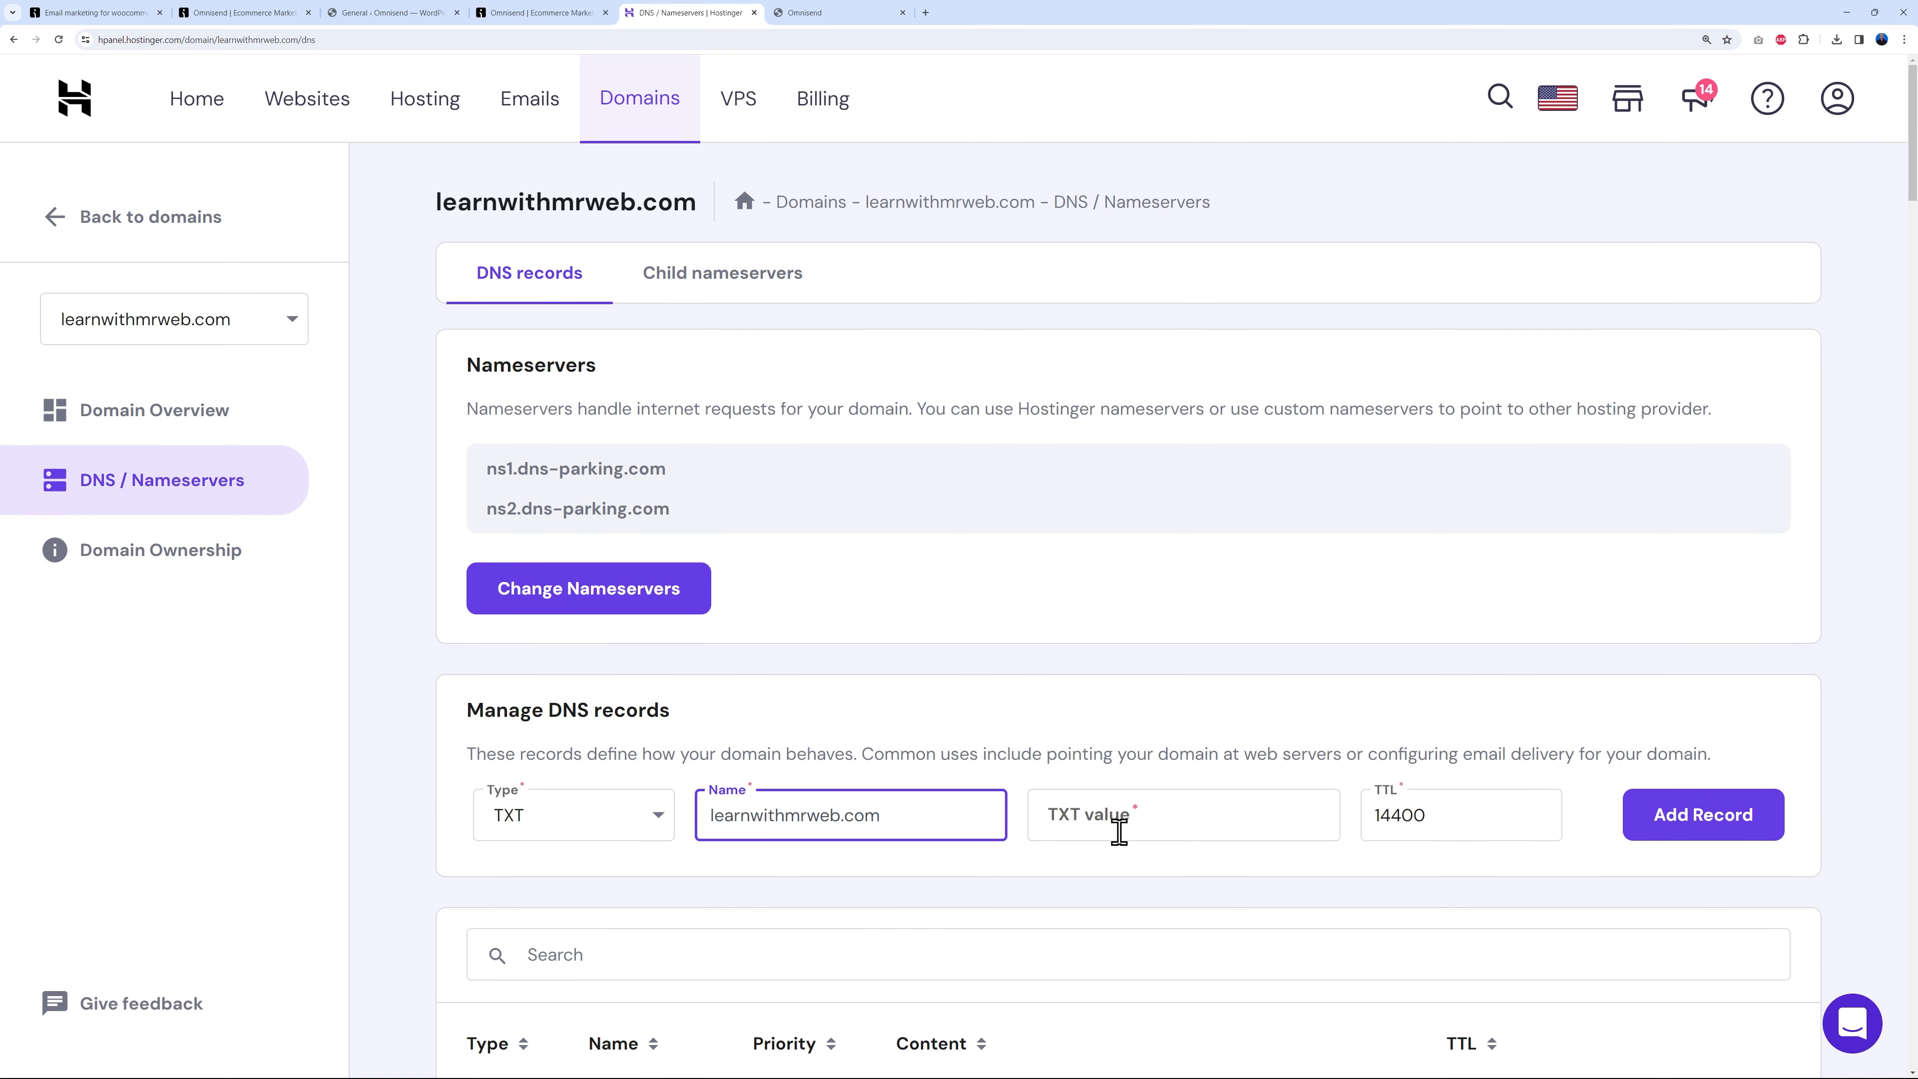
Fill the TXT record with Omnisend's SPF value v=spf1 include:mailgun.org ~all, set its TTL to 60 and add it.
click(540, 13)
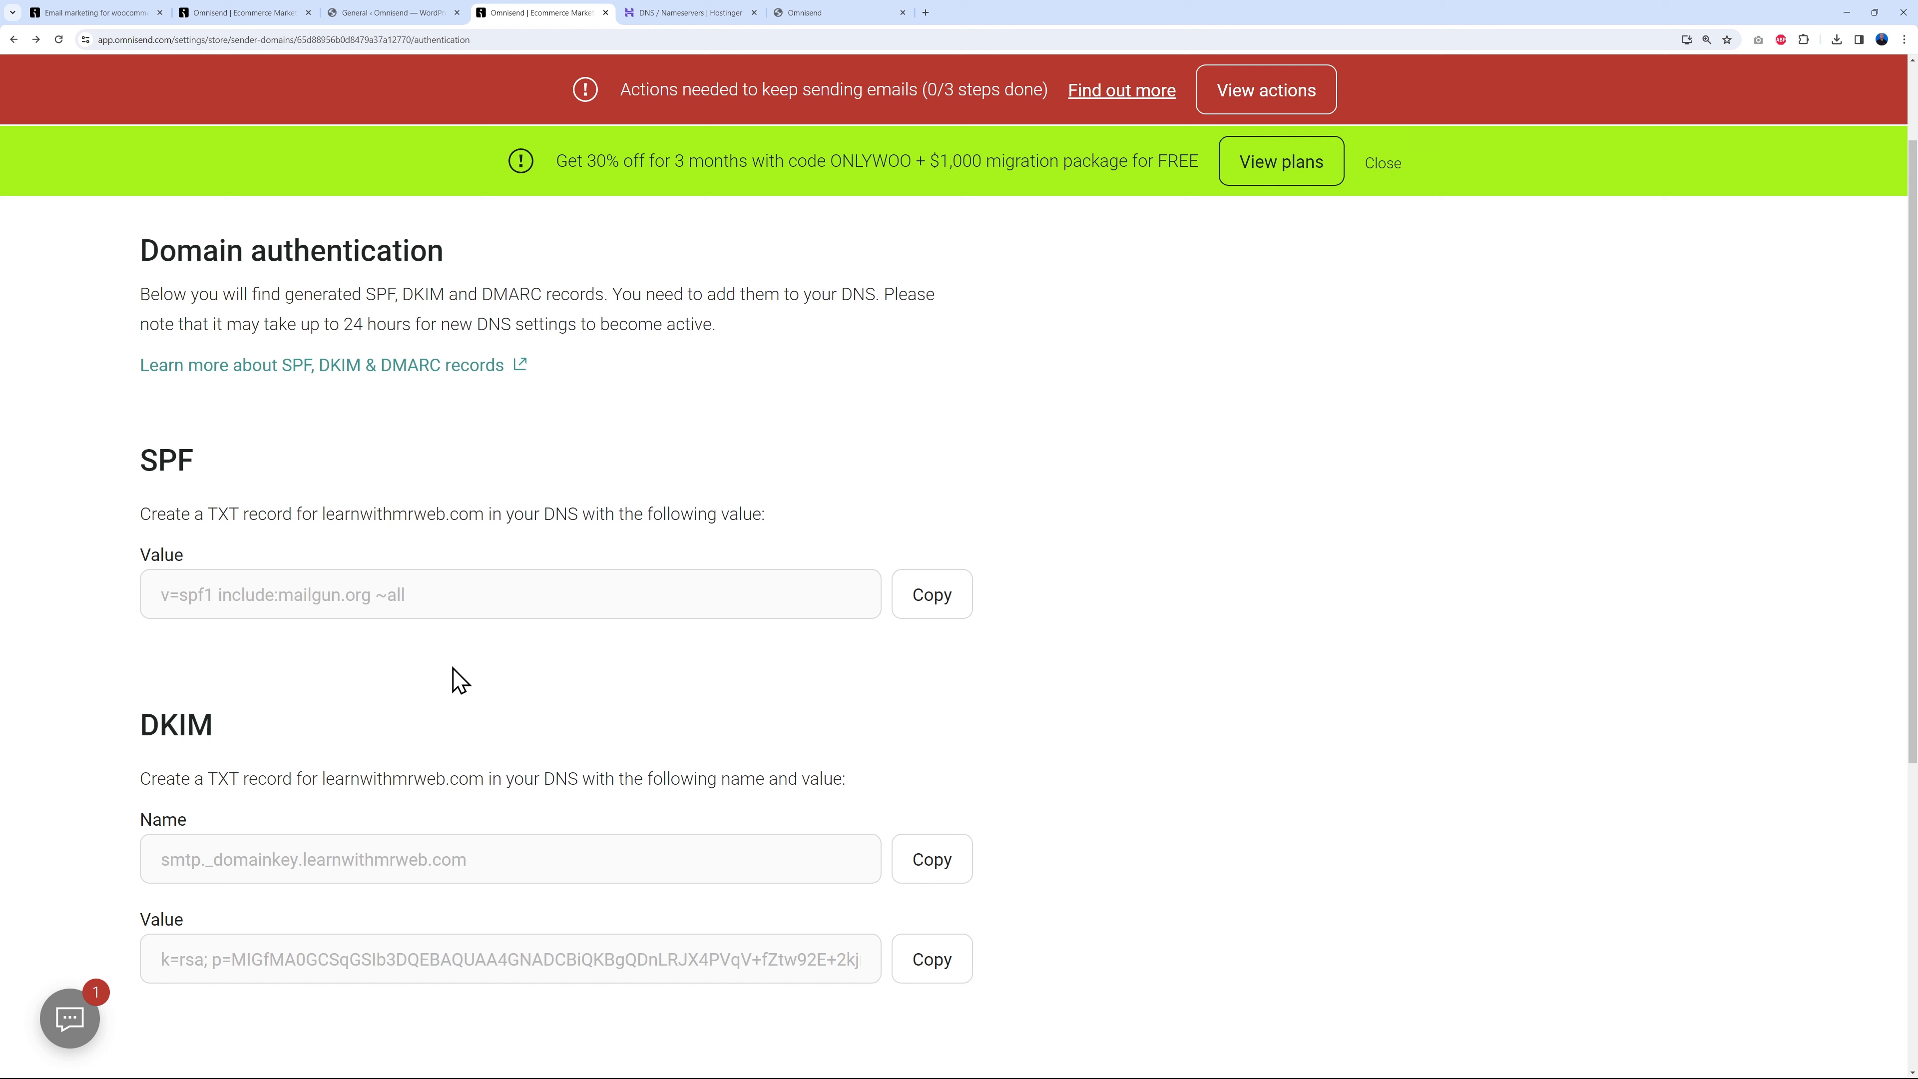
click(950, 608)
click(717, 17)
click(1170, 827)
key(ctrl+v)
click(1434, 827)
double_click(1436, 828)
text(60)
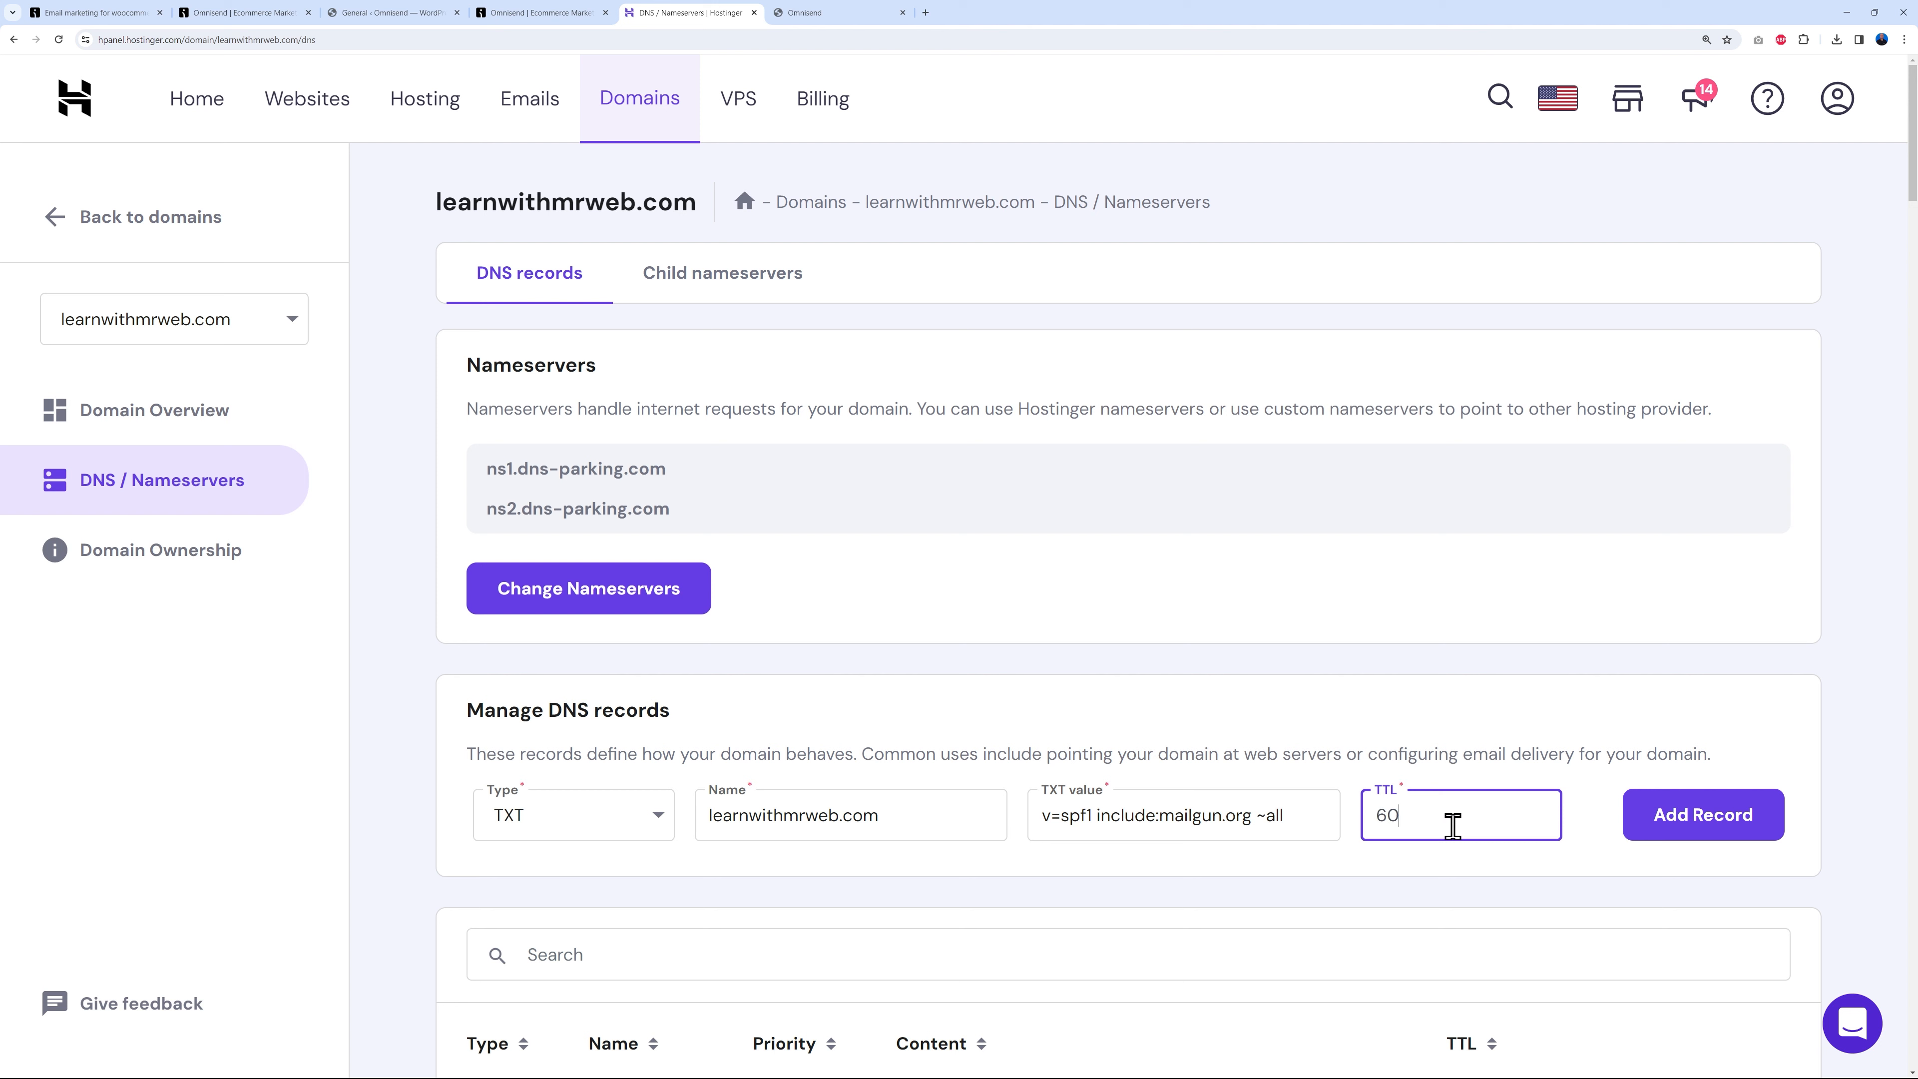
click(1464, 869)
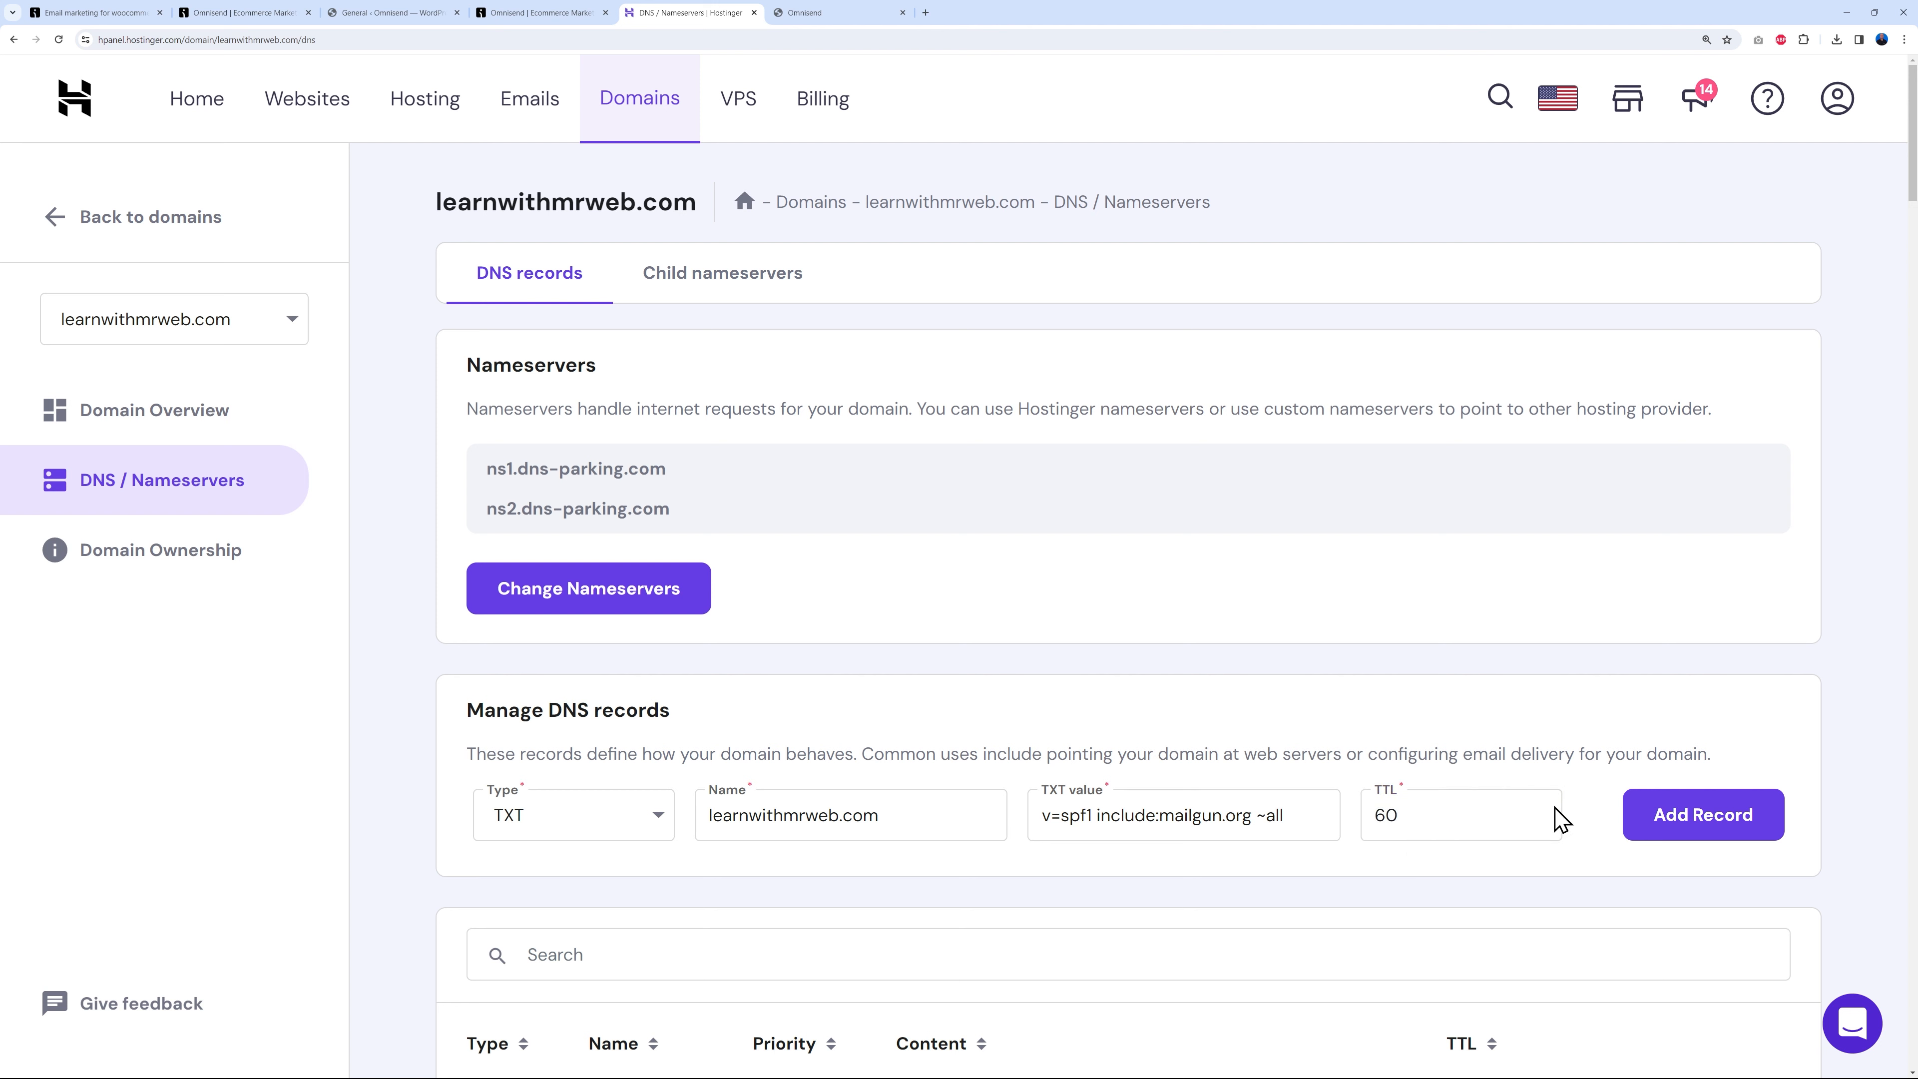
click(1654, 825)
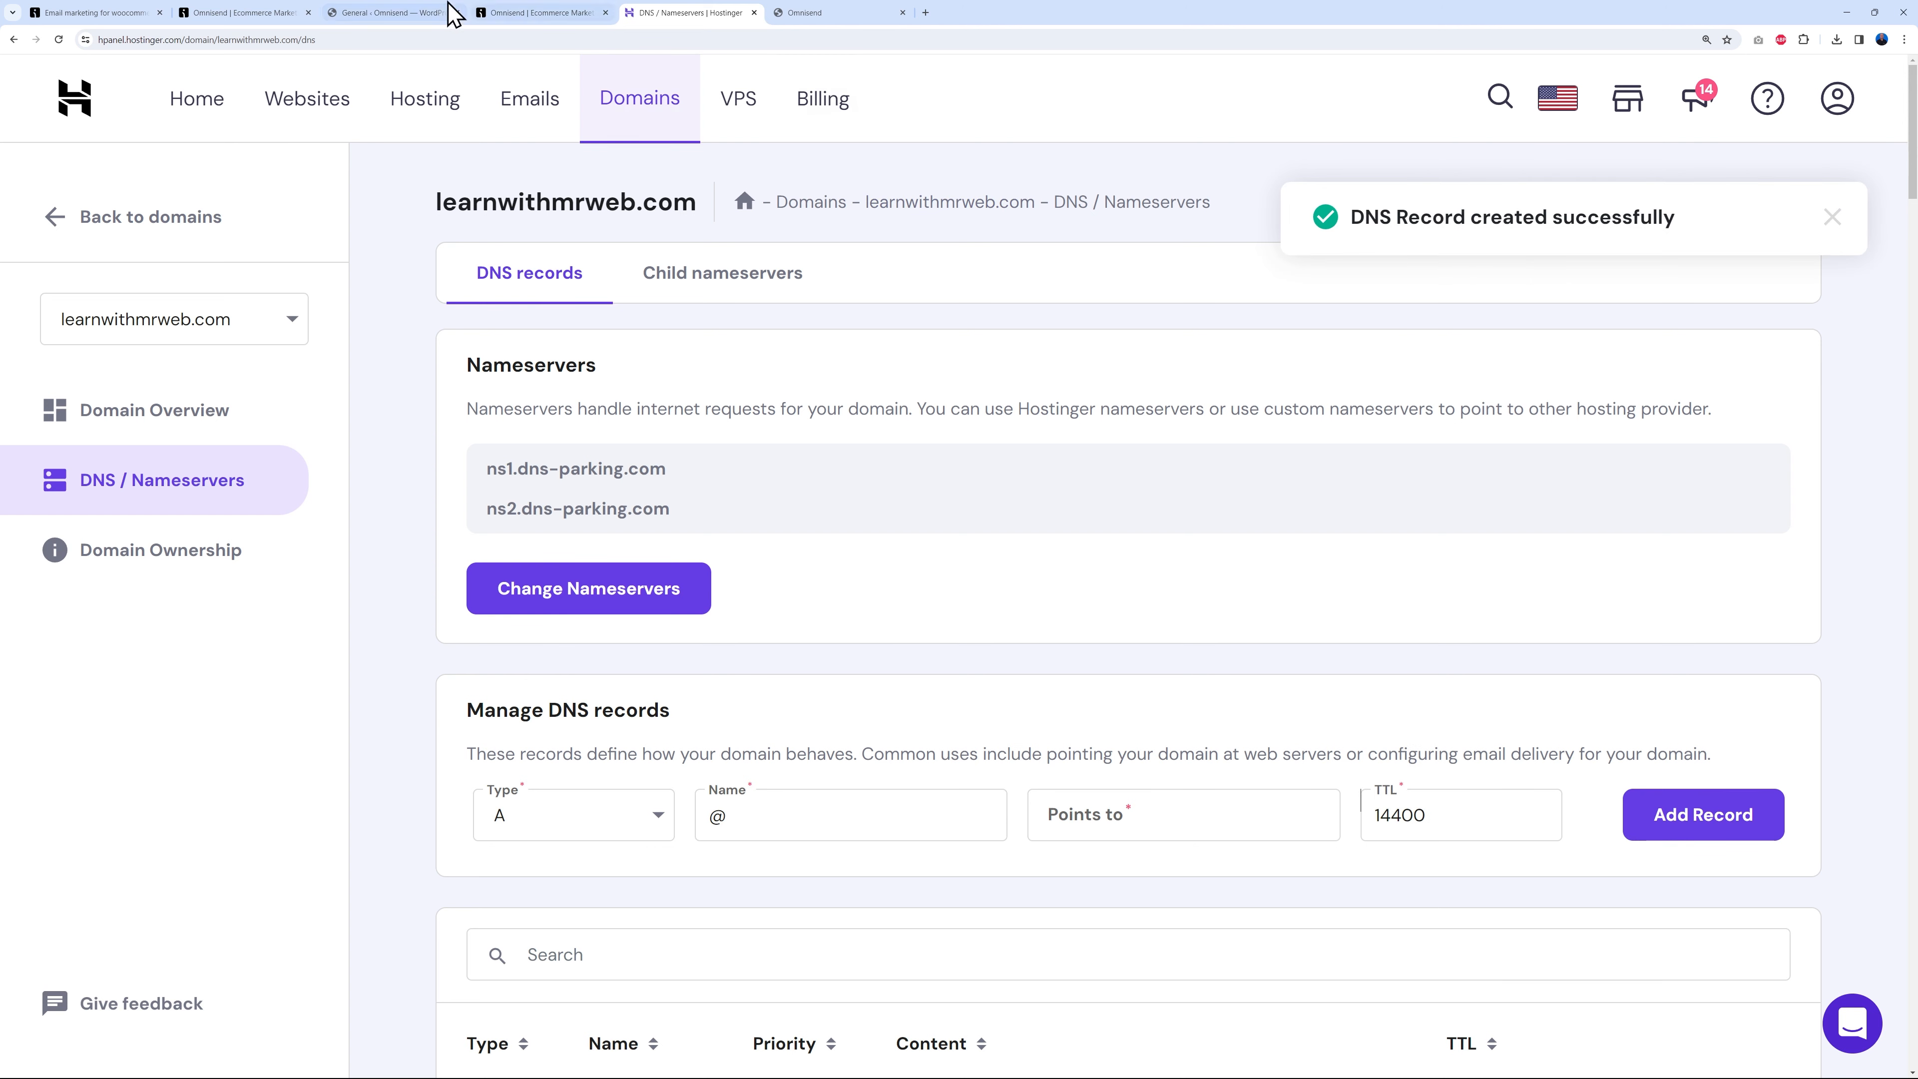
Start another TXT record in Hostinger with the DKIM name smtp._domainkey.learnwithmrweb.com copied from Omnisend.
click(491, 13)
scroll(1130, 557, down, 4)
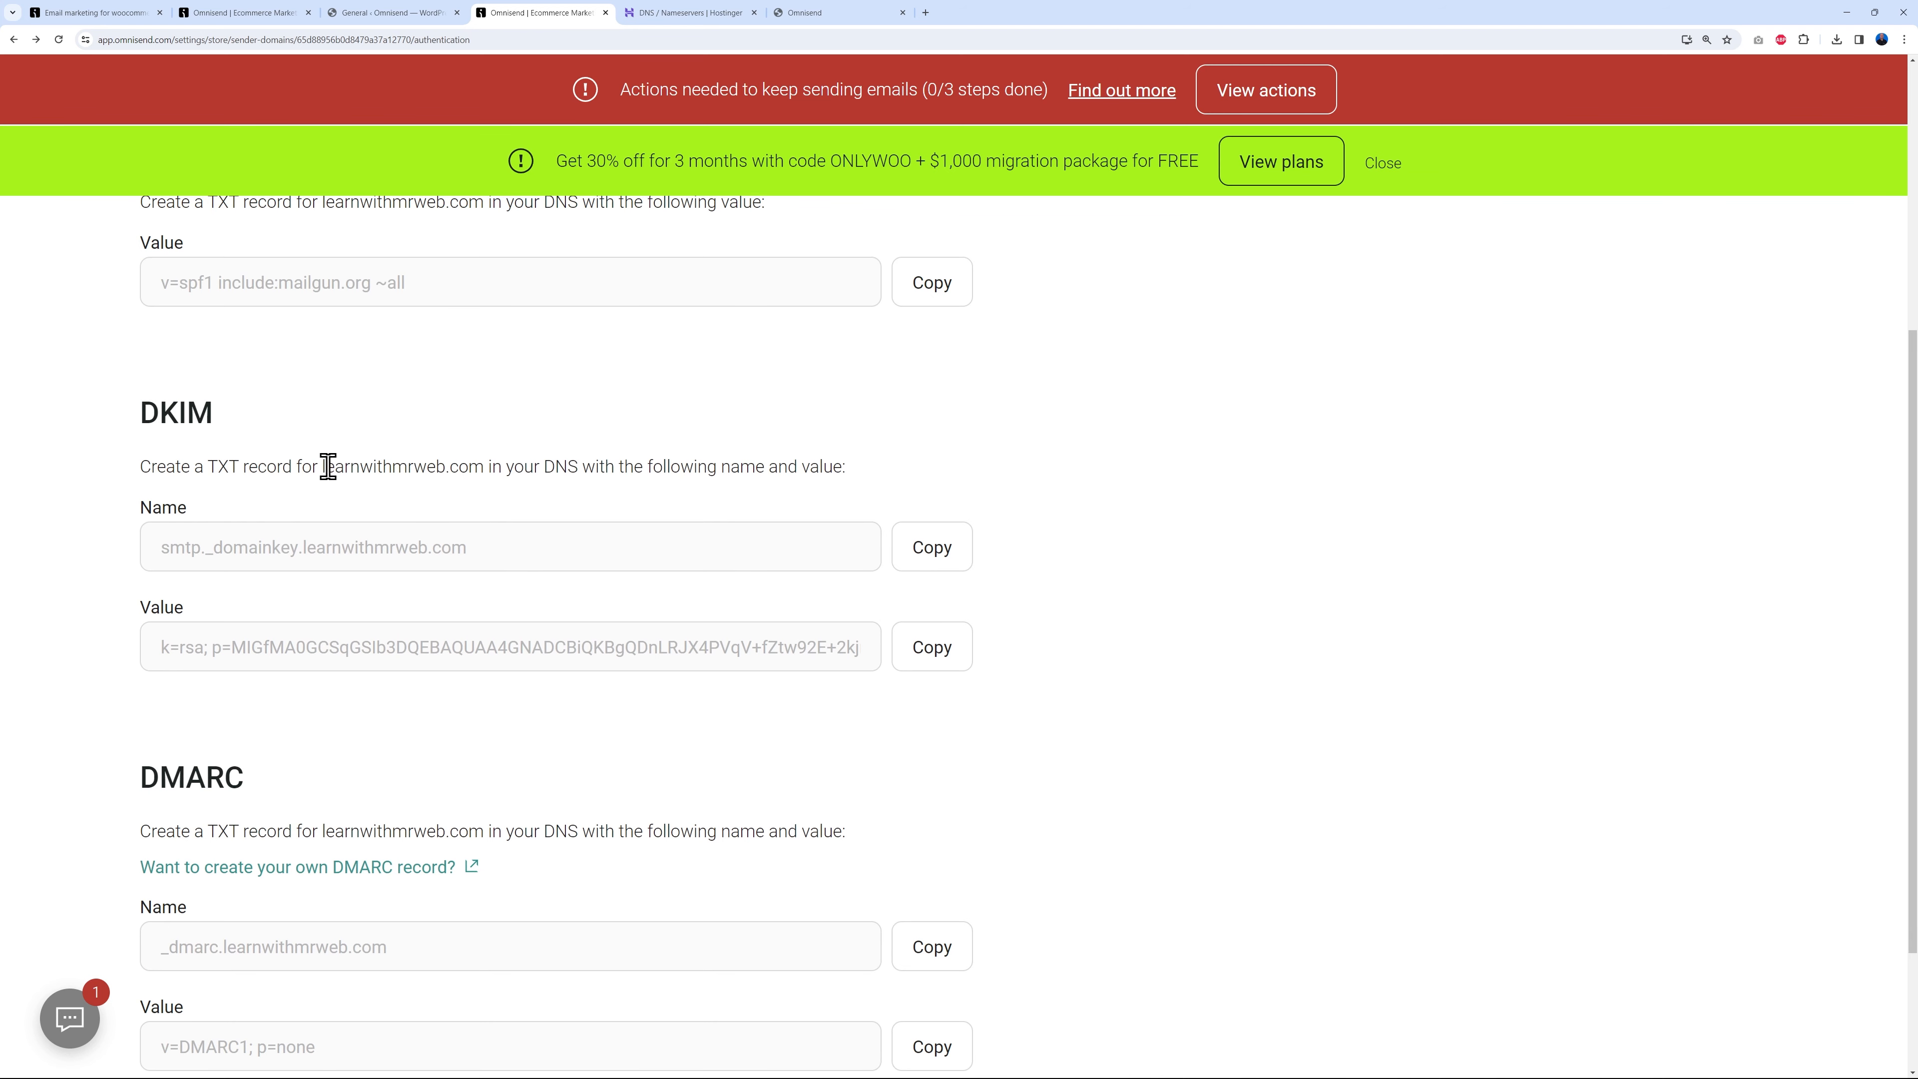
key(ctrl+Tab)
click(661, 817)
scroll(580, 895, down, 1)
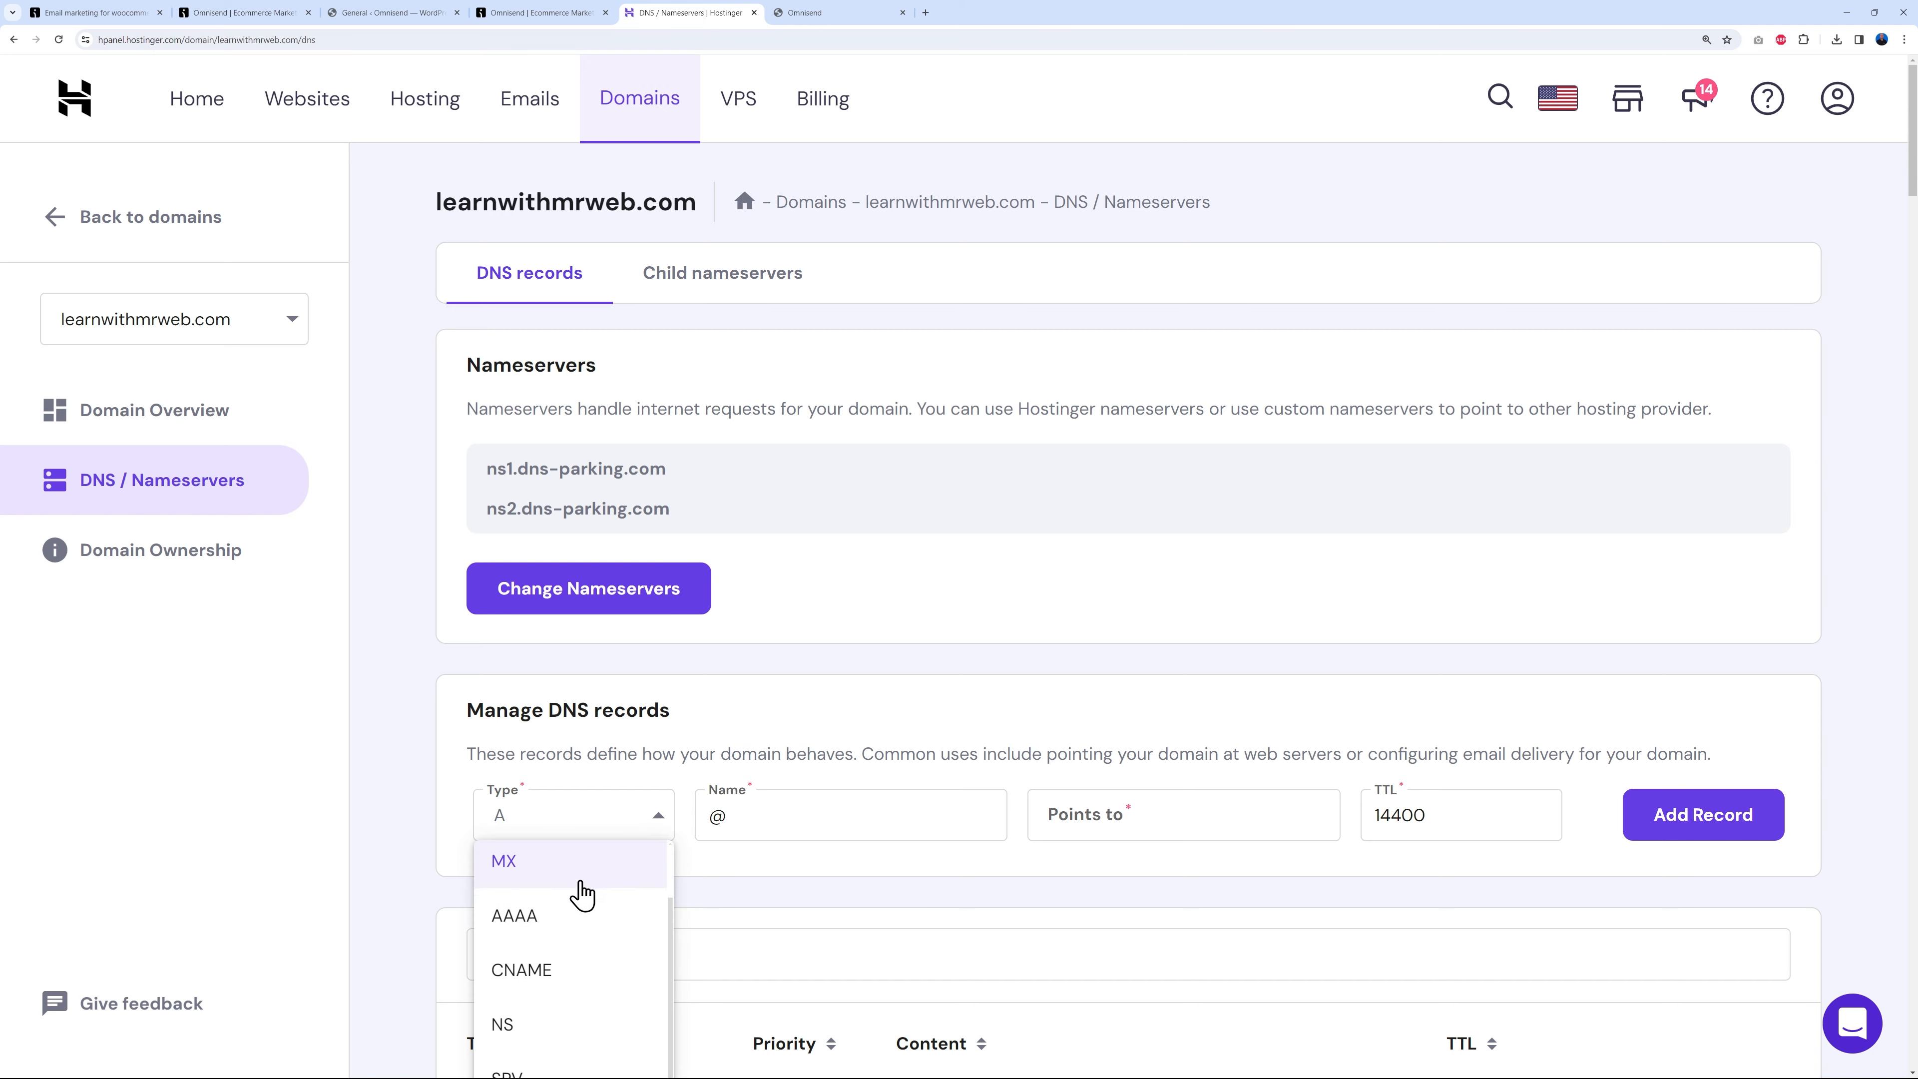
scroll(580, 899, down, 3)
click(560, 898)
scroll(529, 98, up, 3)
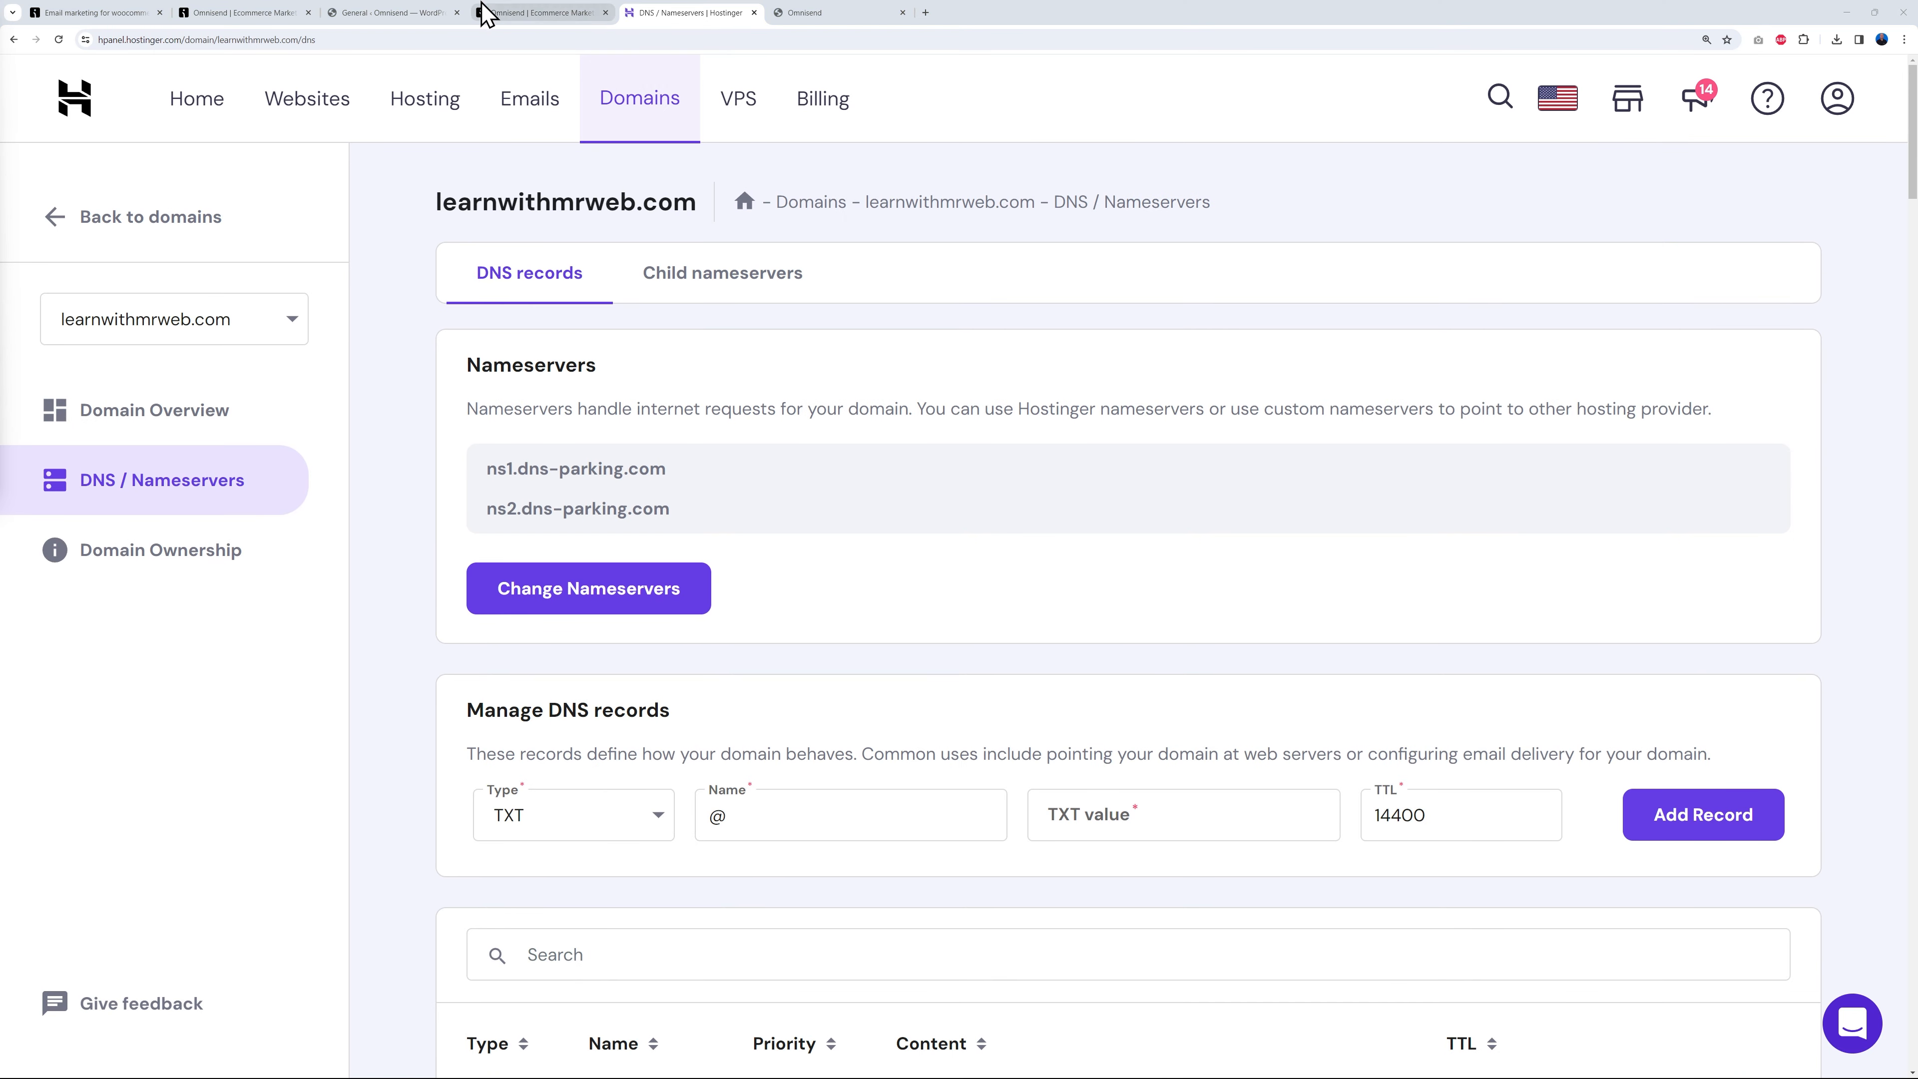
click(532, 17)
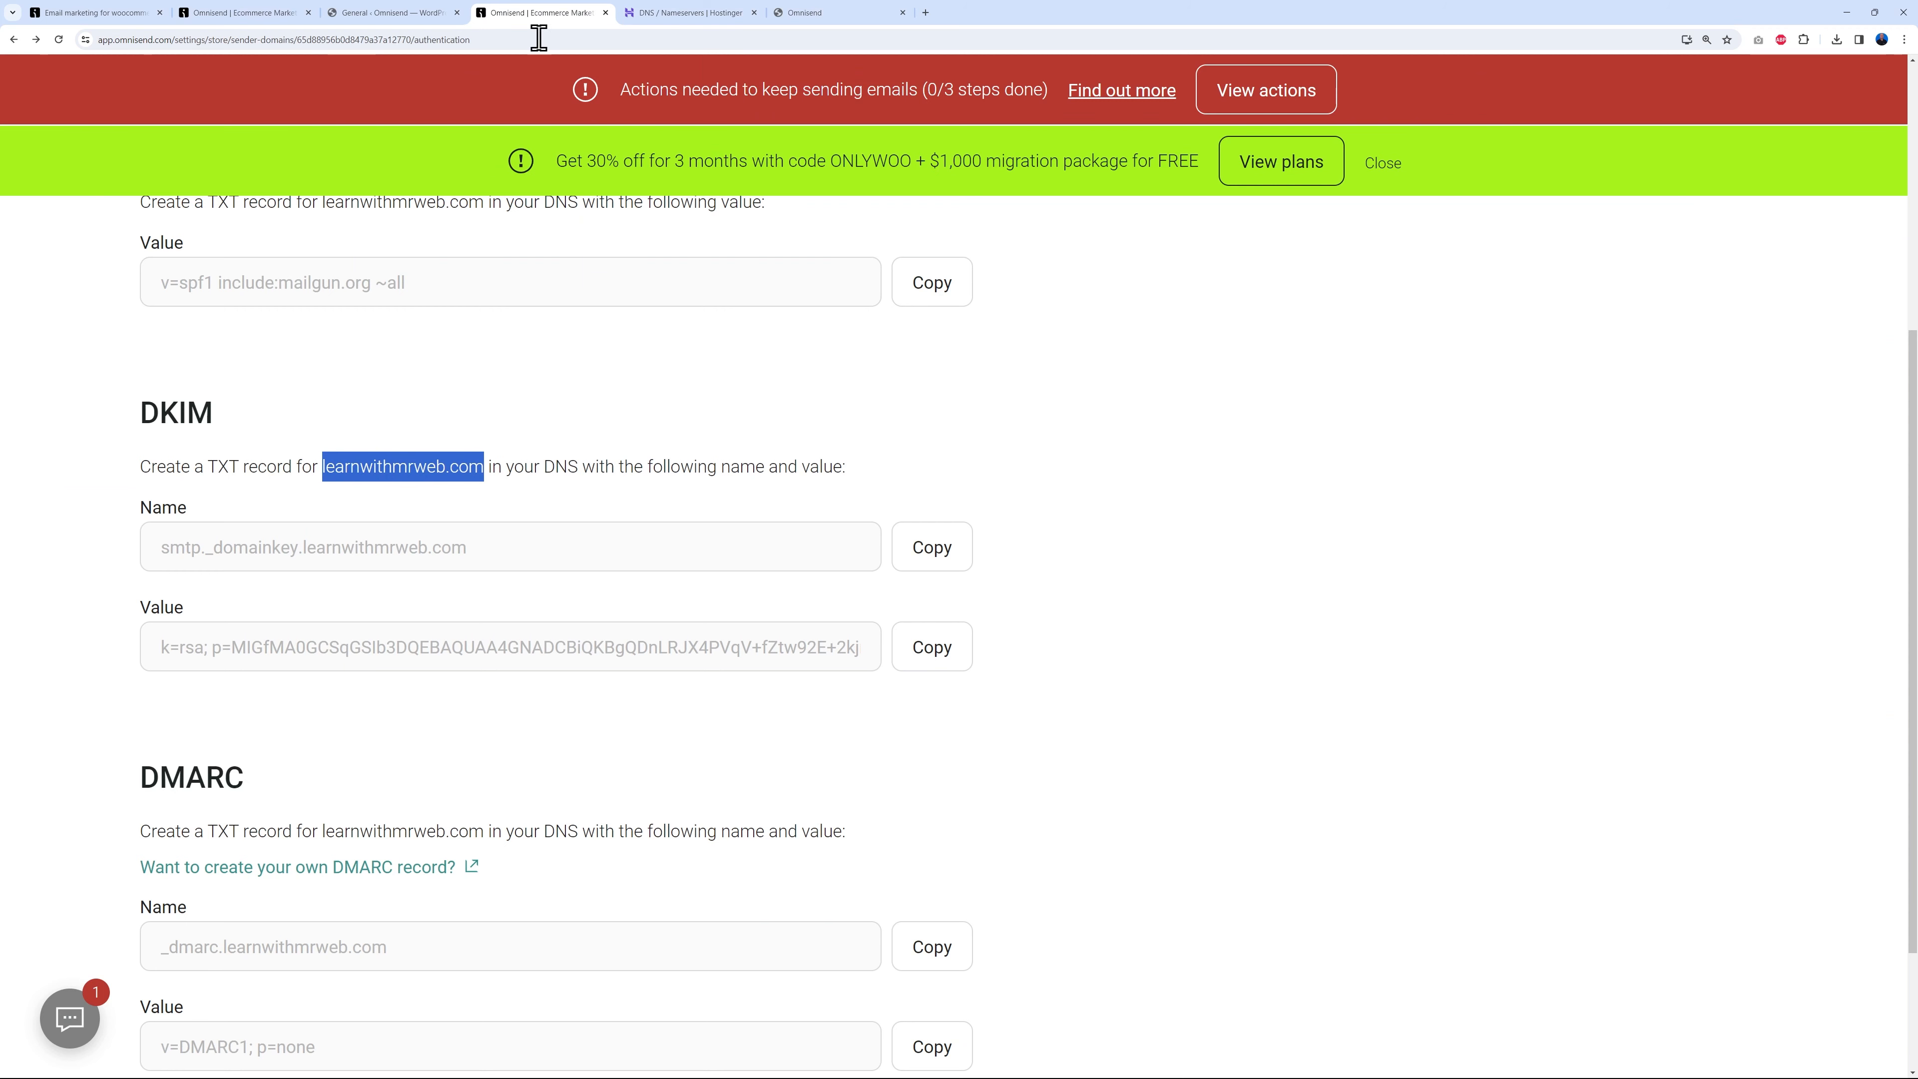
click(910, 550)
click(707, 15)
click(797, 817)
key(ctrl+v)
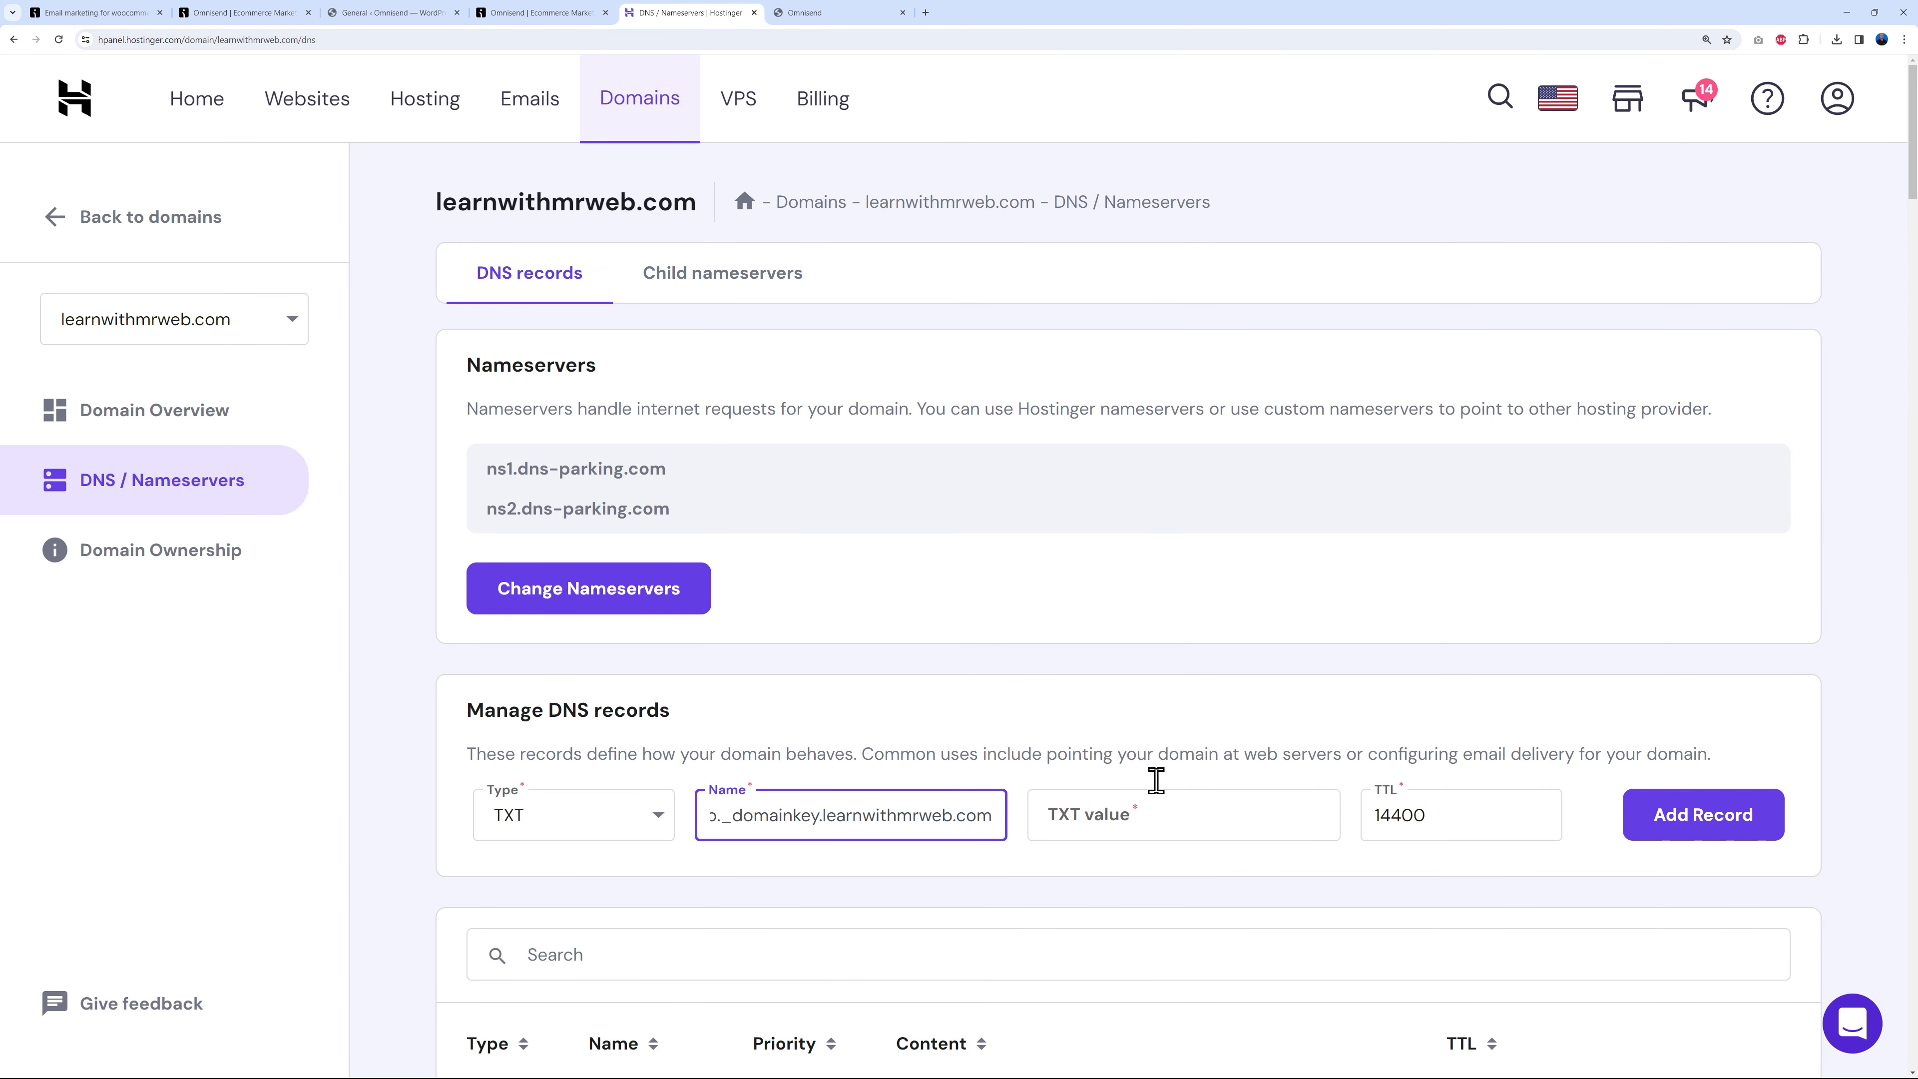
Copy the DKIM value from Omnisend into the TXT record, set its TTL to 60 and add the record.
click(529, 13)
click(944, 655)
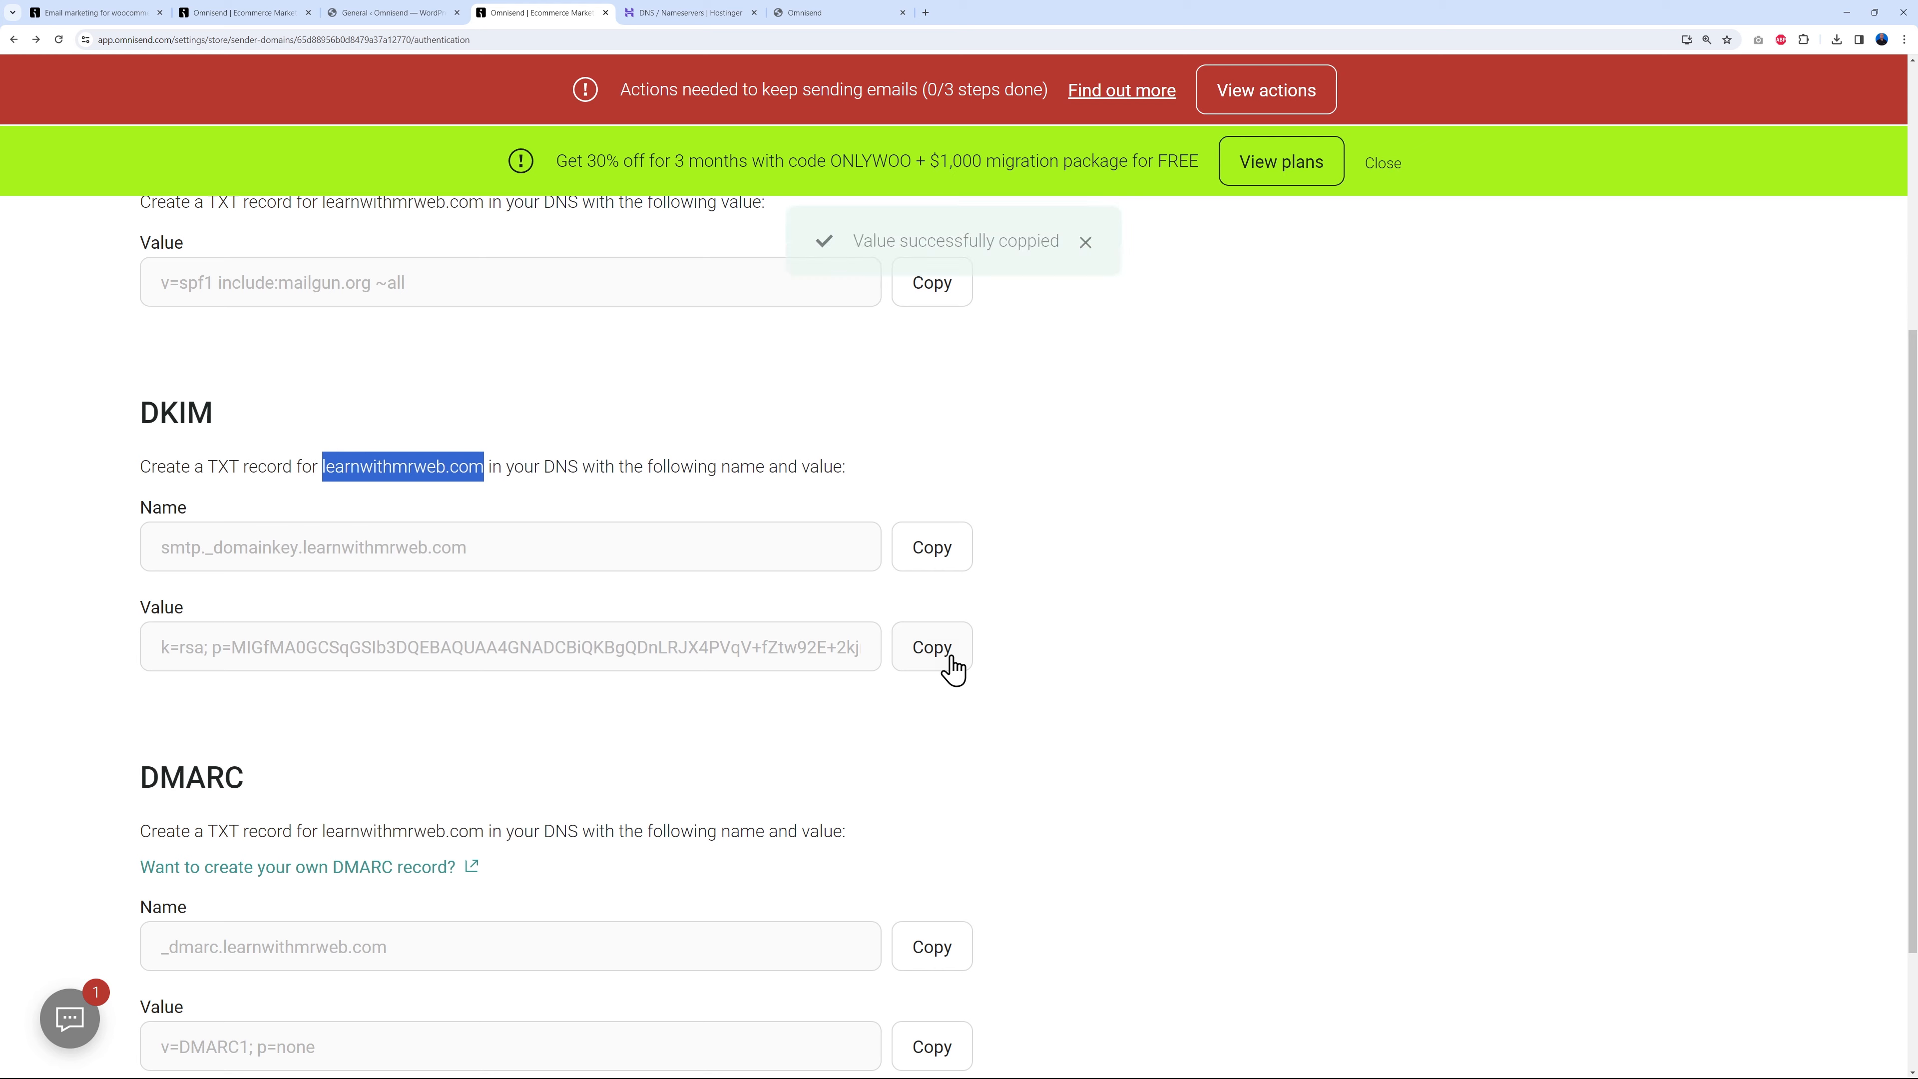
click(691, 13)
click(1253, 827)
key(ctrl+v)
drag(1477, 809, 1355, 824)
text(60)
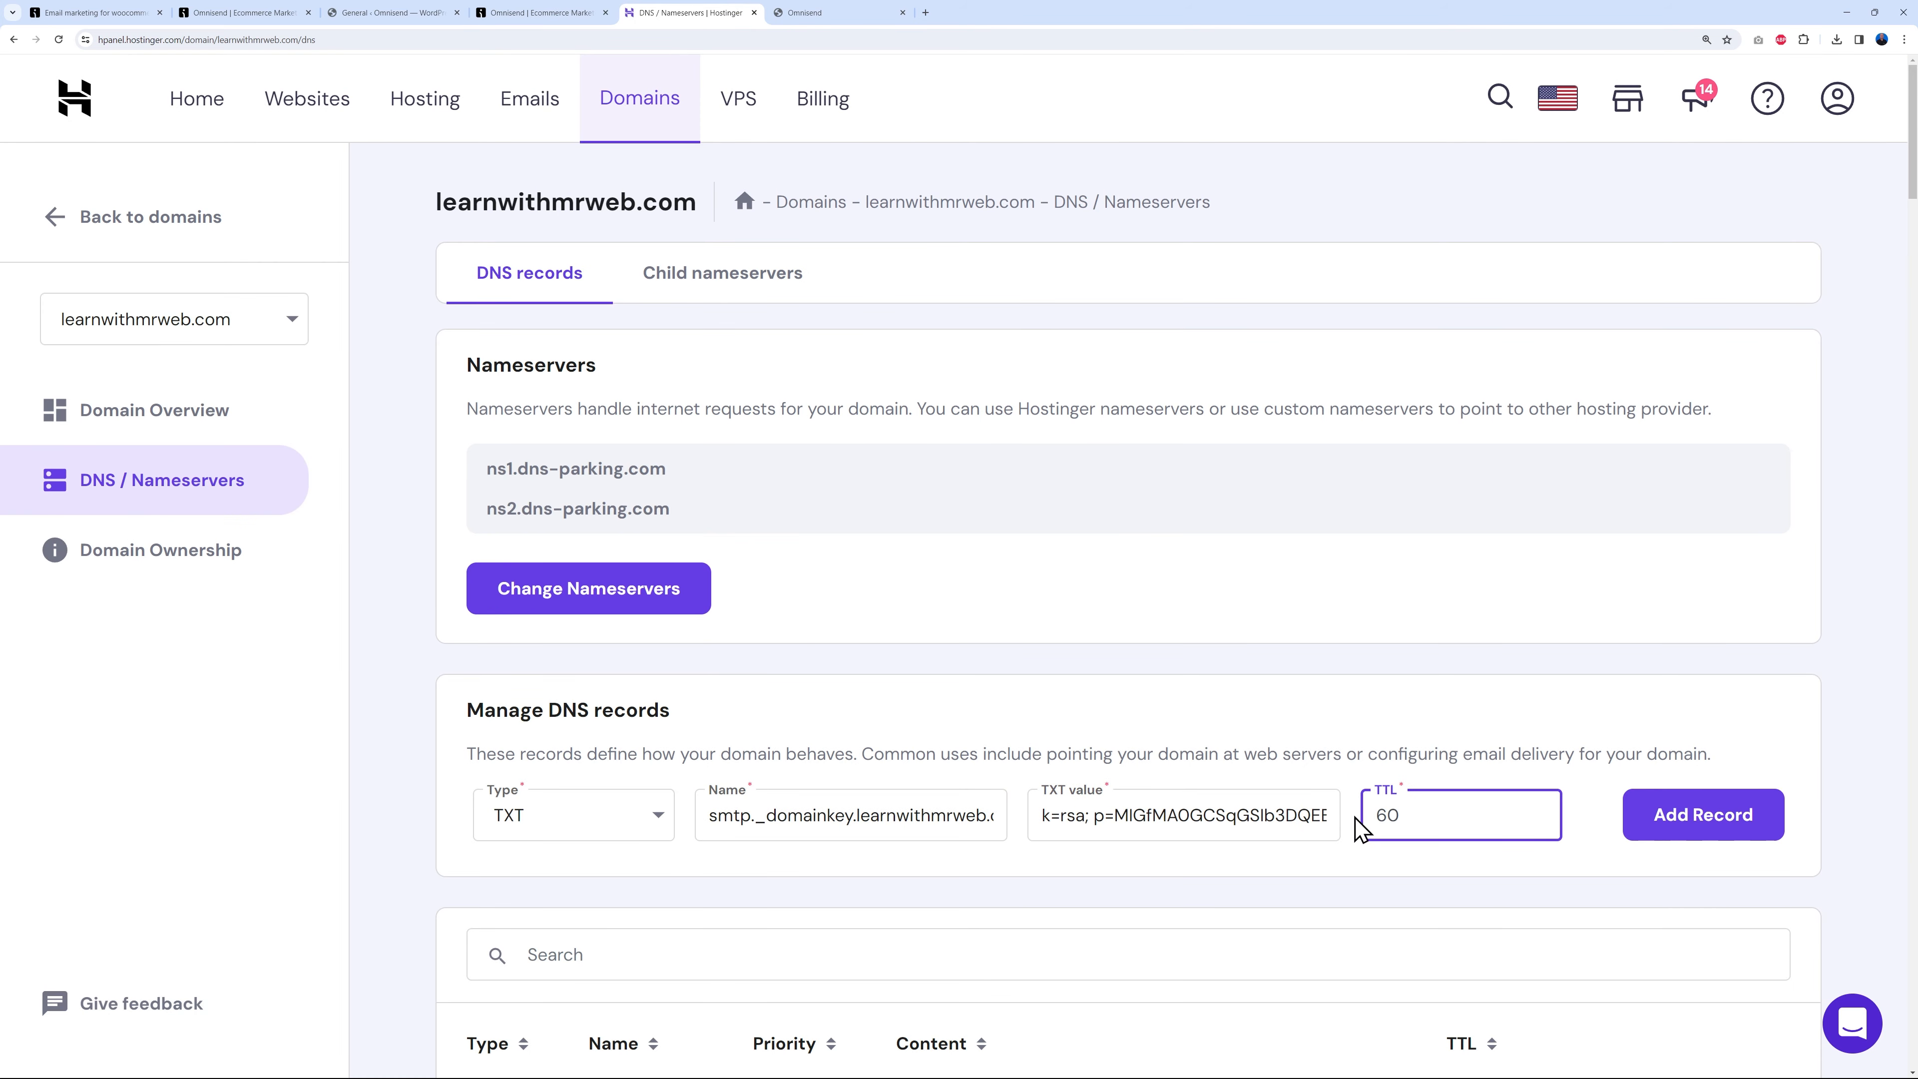
click(1698, 835)
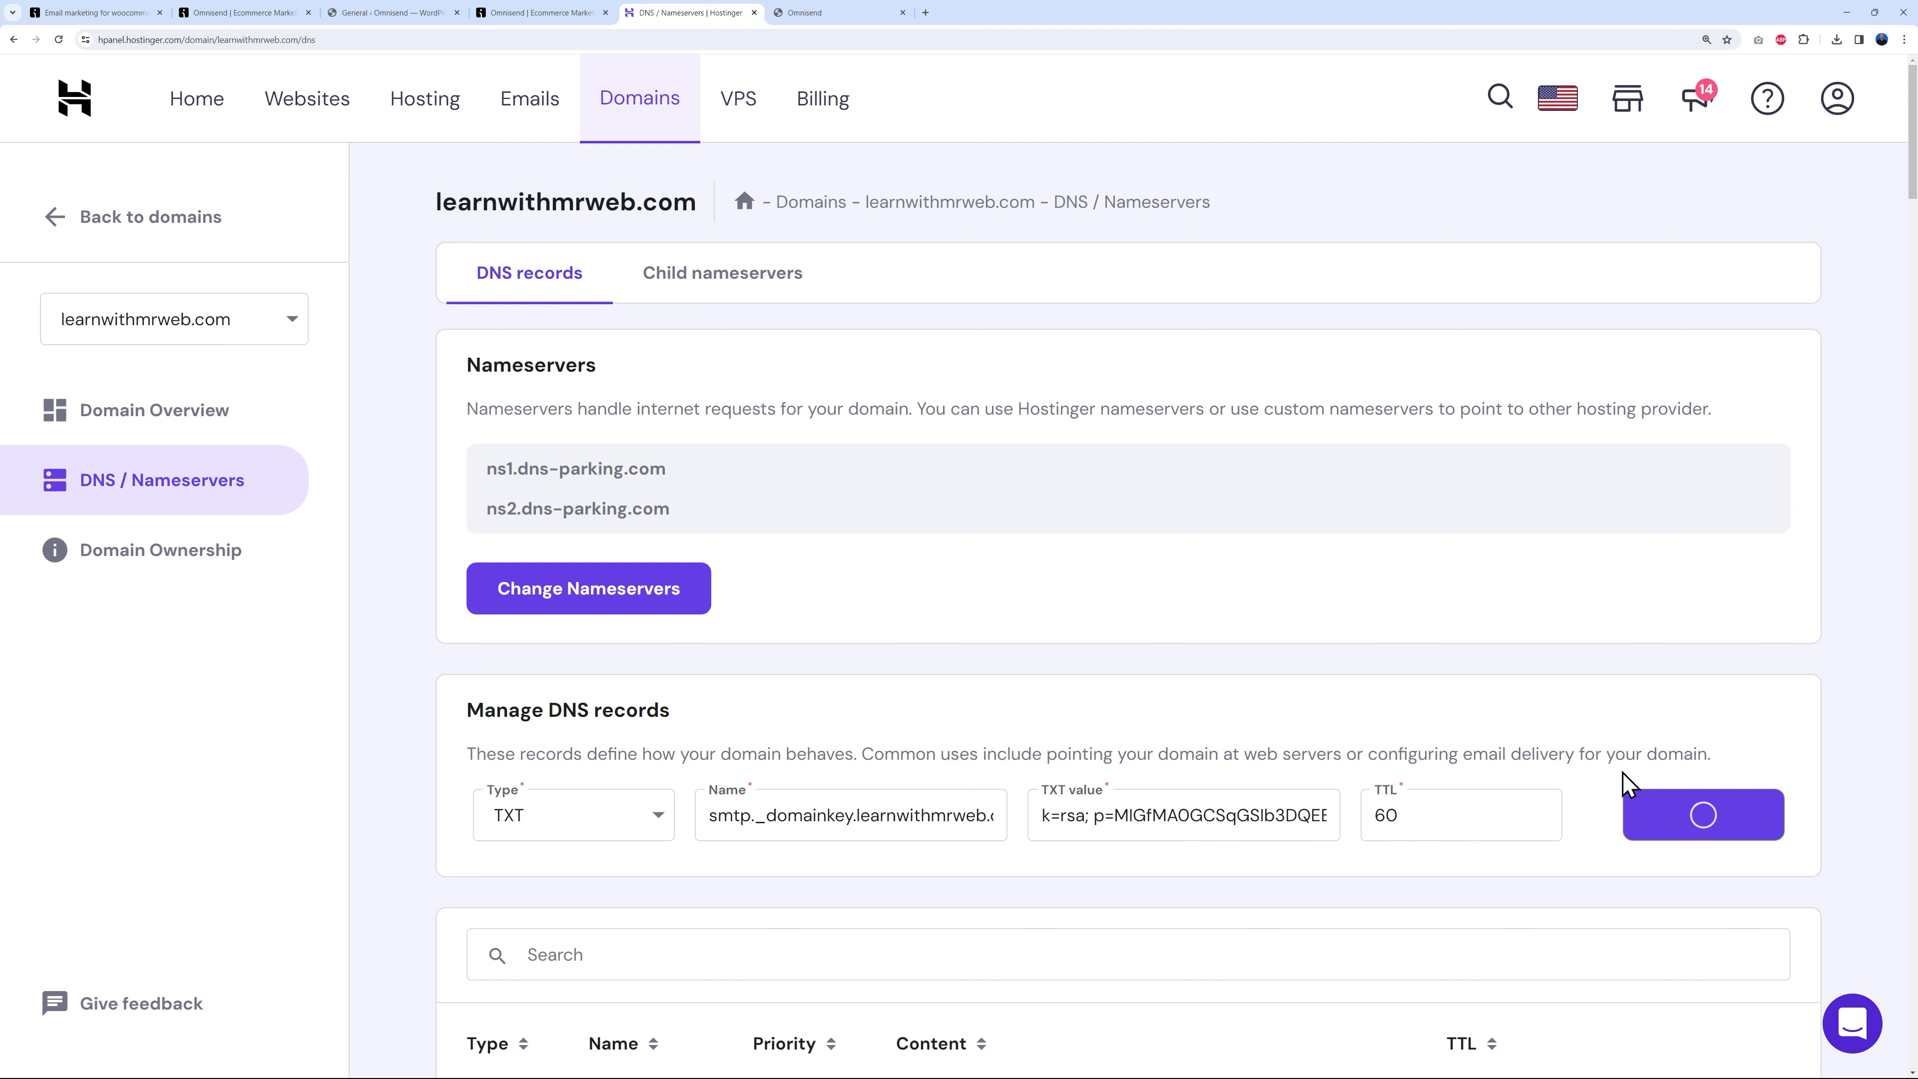
Start a third TXT record in Hostinger with the DMARC name _dmarc.learnwithmrweb.com copied from Omnisend.
click(505, 13)
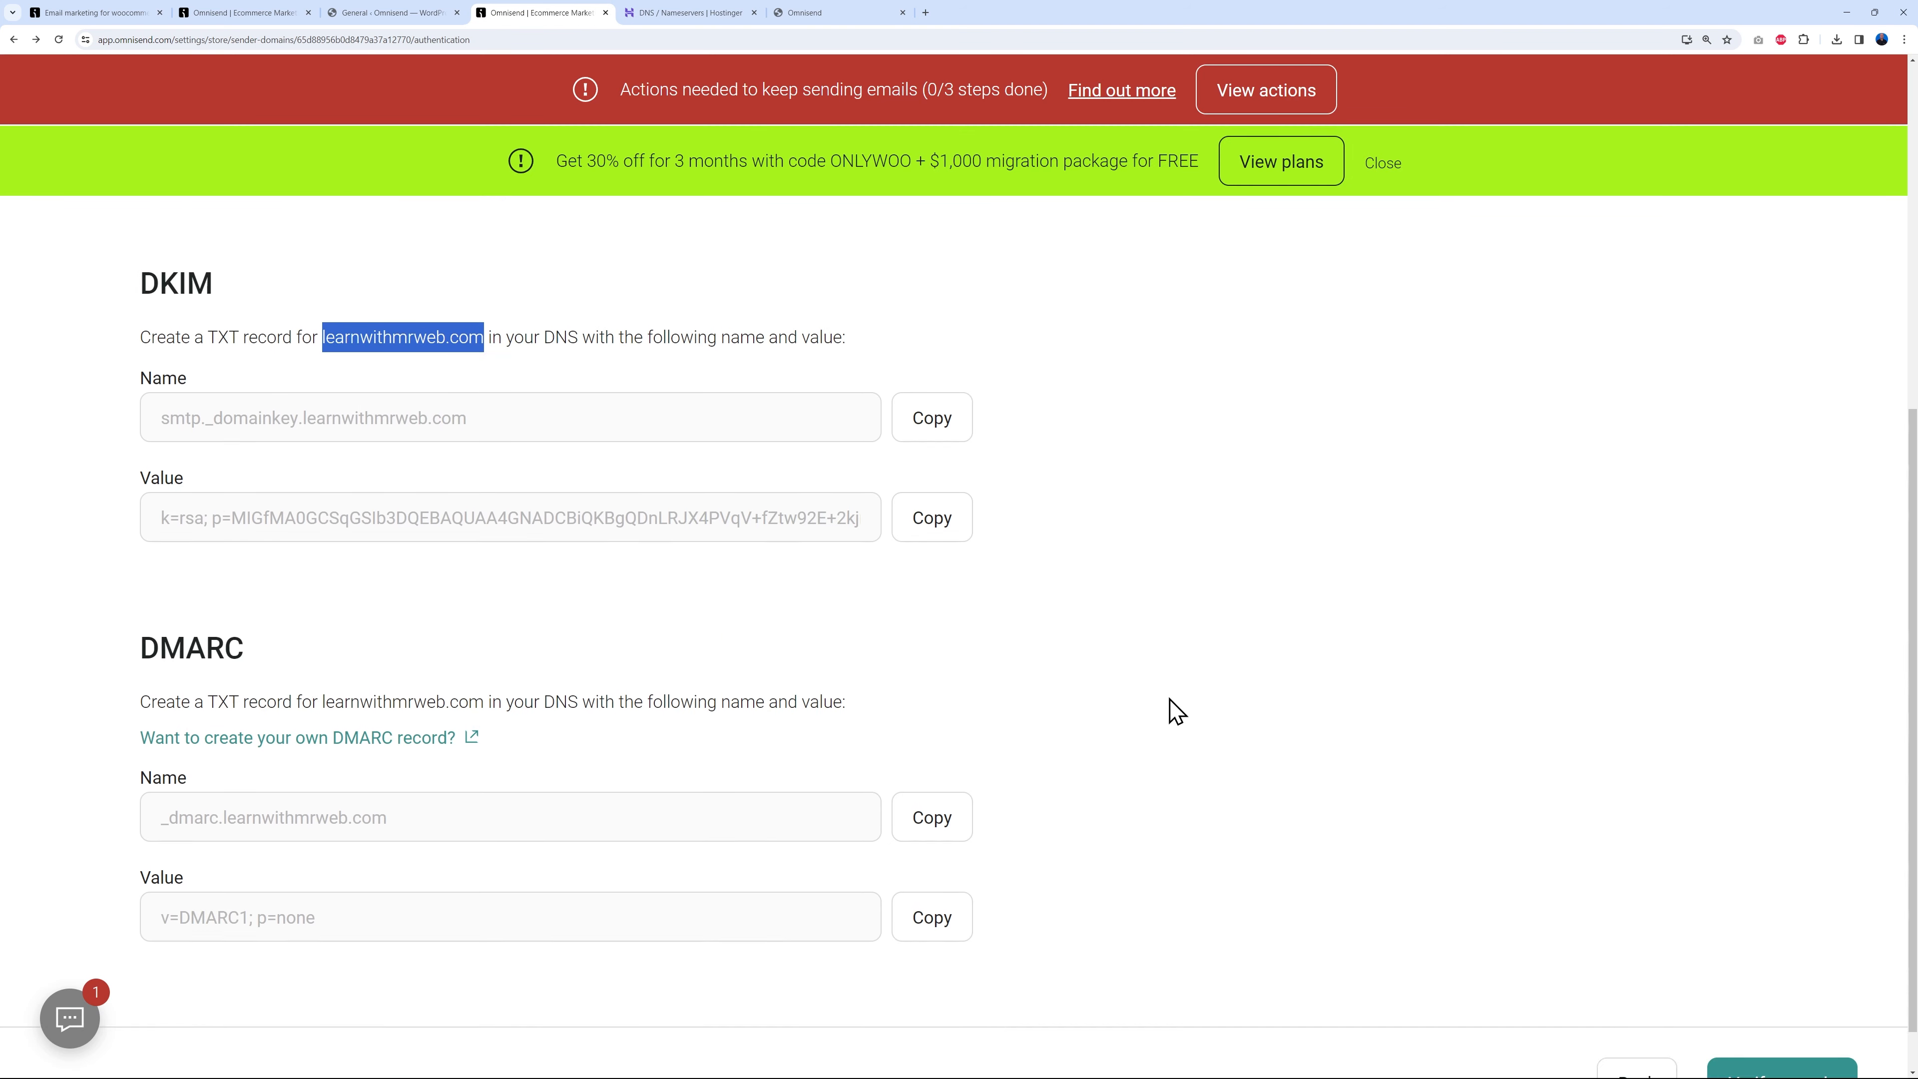
scroll(1176, 710, down, 1)
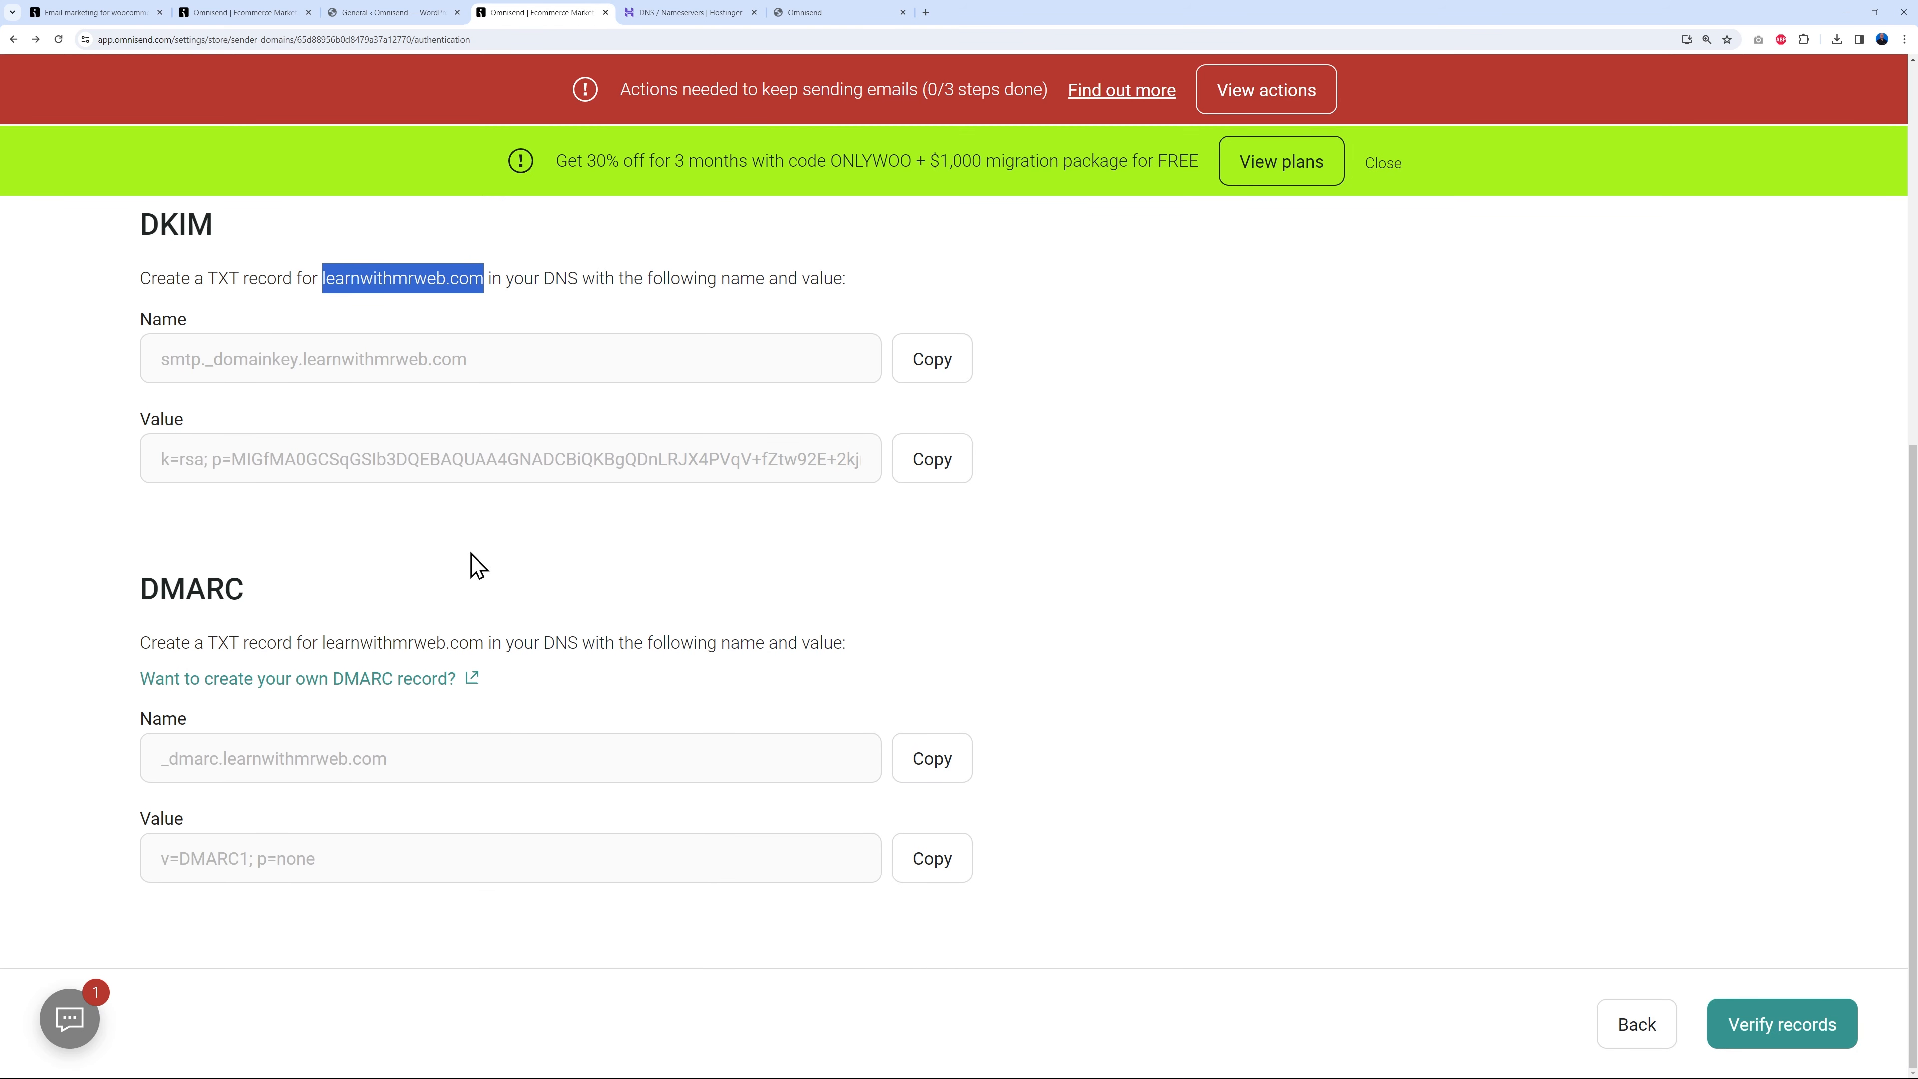
click(698, 15)
click(663, 822)
scroll(582, 884, down, 3)
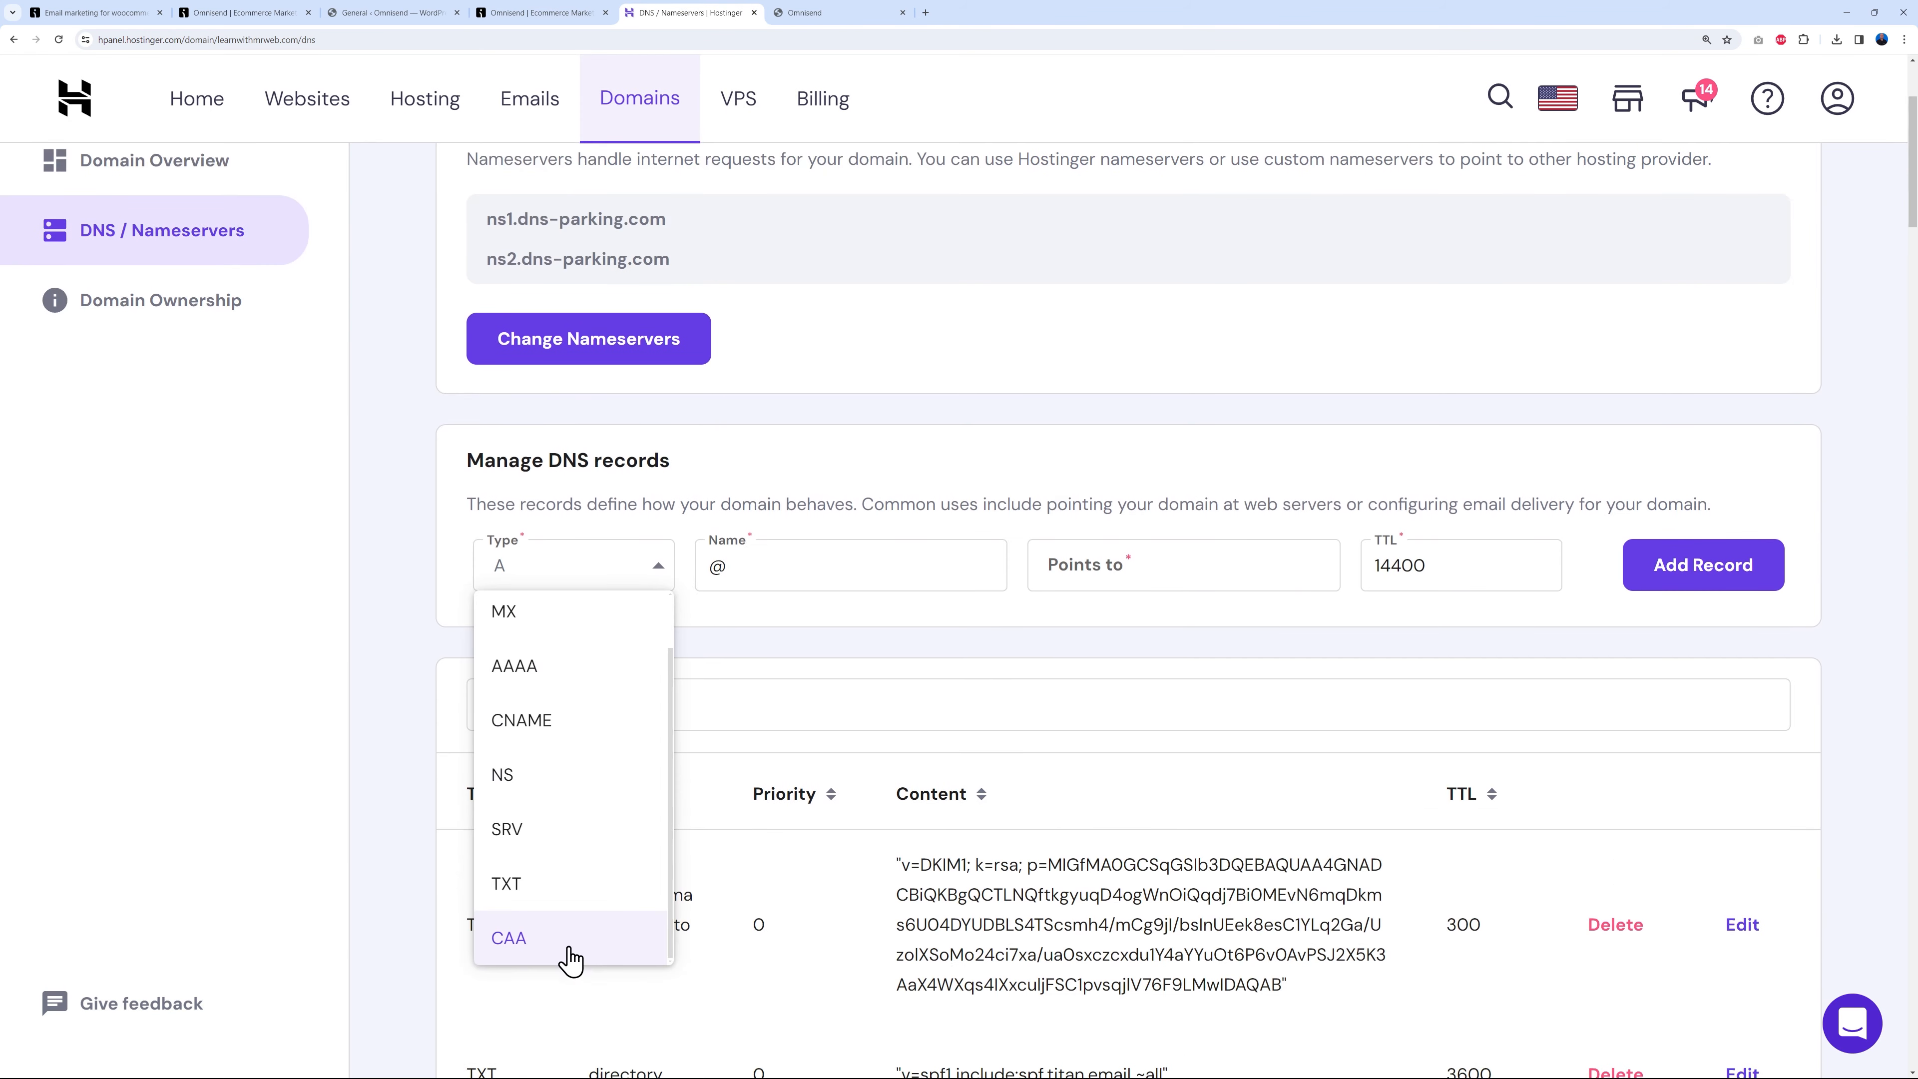
click(563, 892)
click(540, 13)
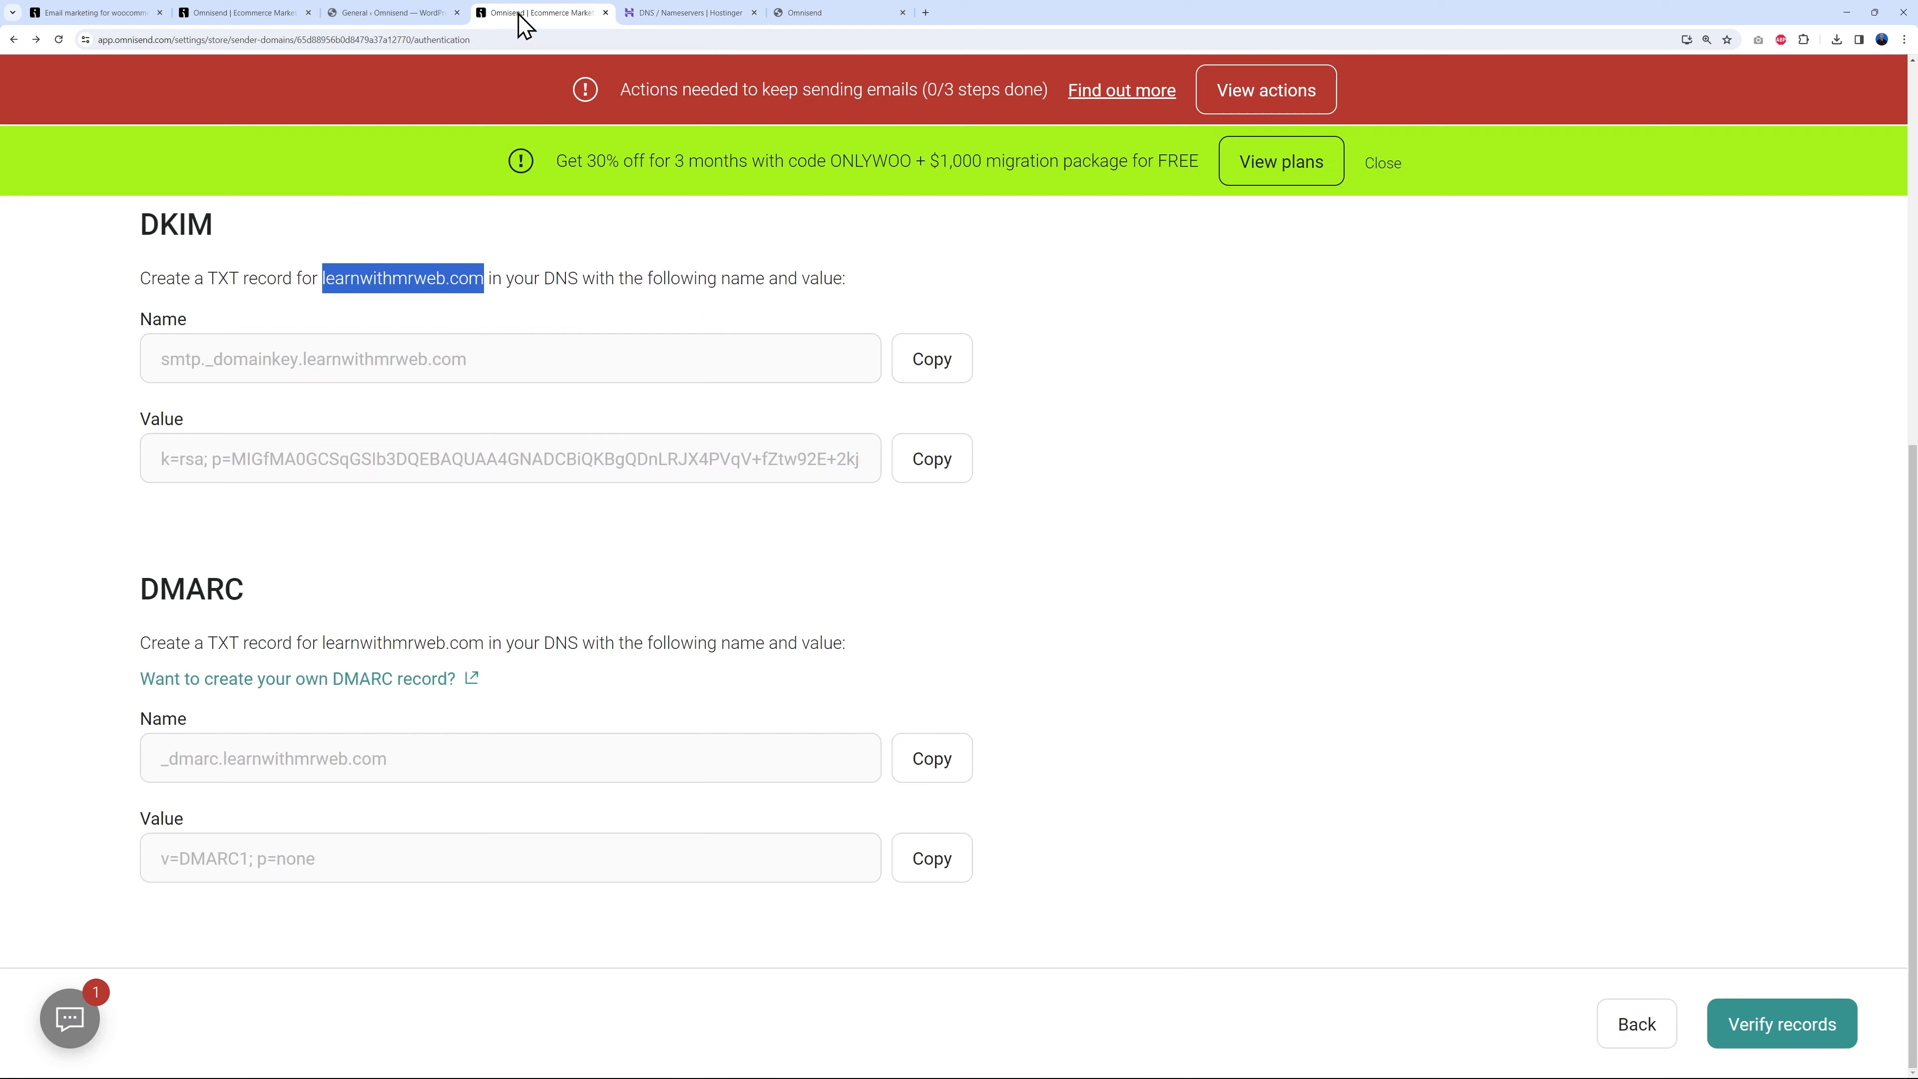
click(940, 765)
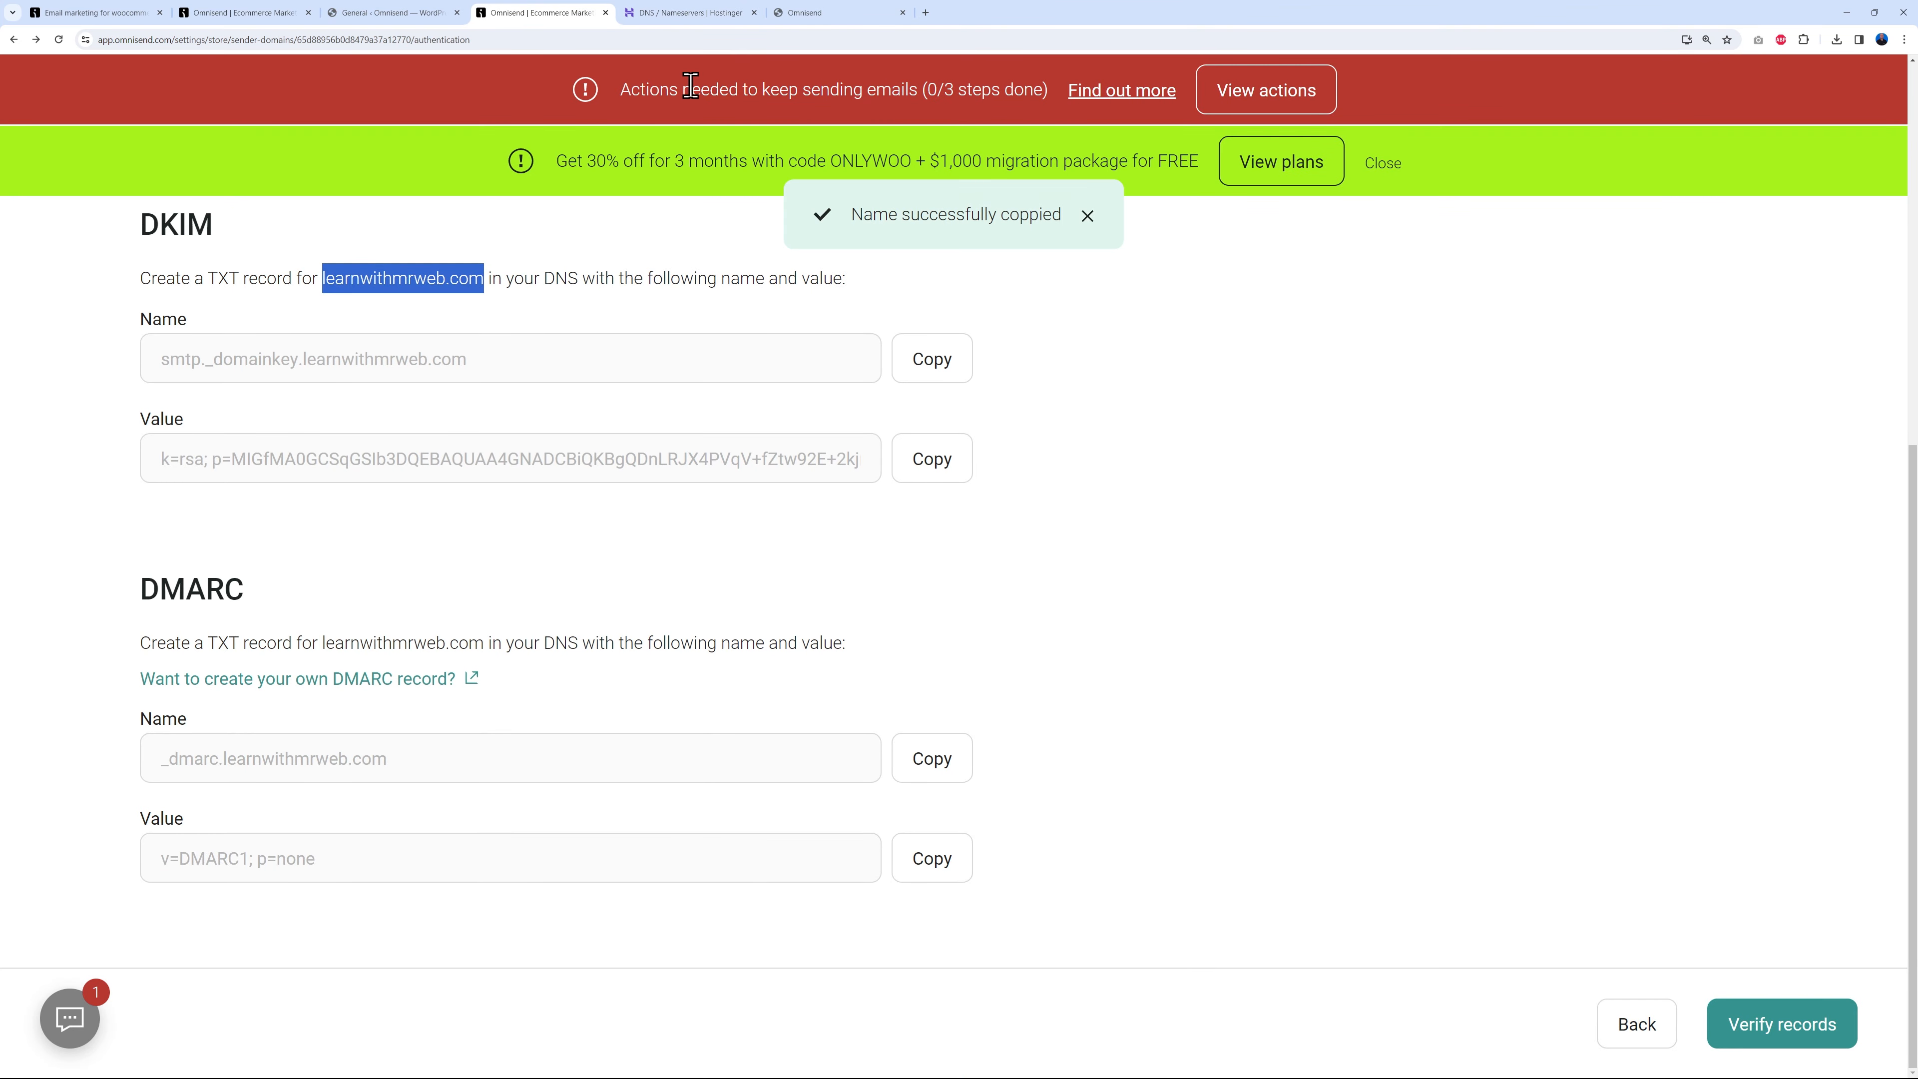
click(702, 15)
click(891, 565)
key(ctrl+a)
key(ctrl+v)
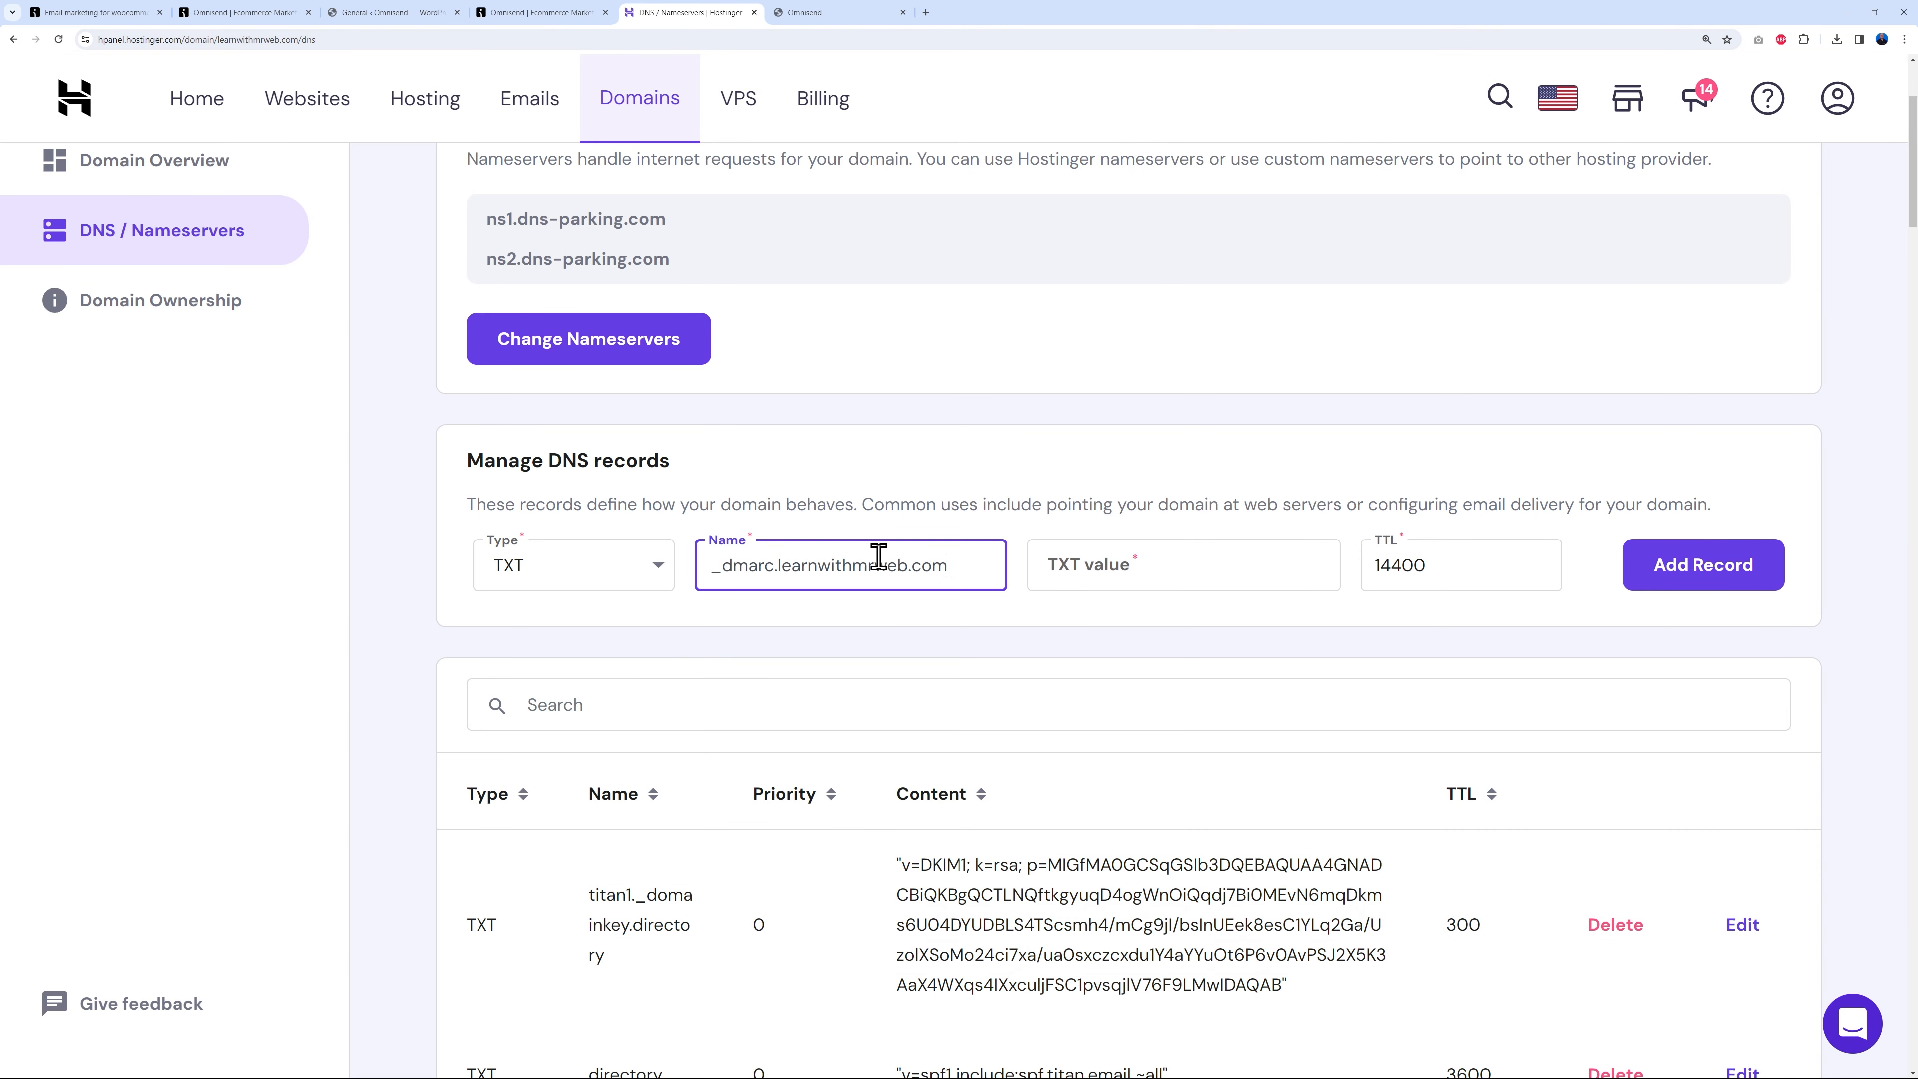
Copy the DMARC value v=DMARC1; p=none into the TXT record, set its TTL to 60, add it and return to Omnisend.
click(529, 13)
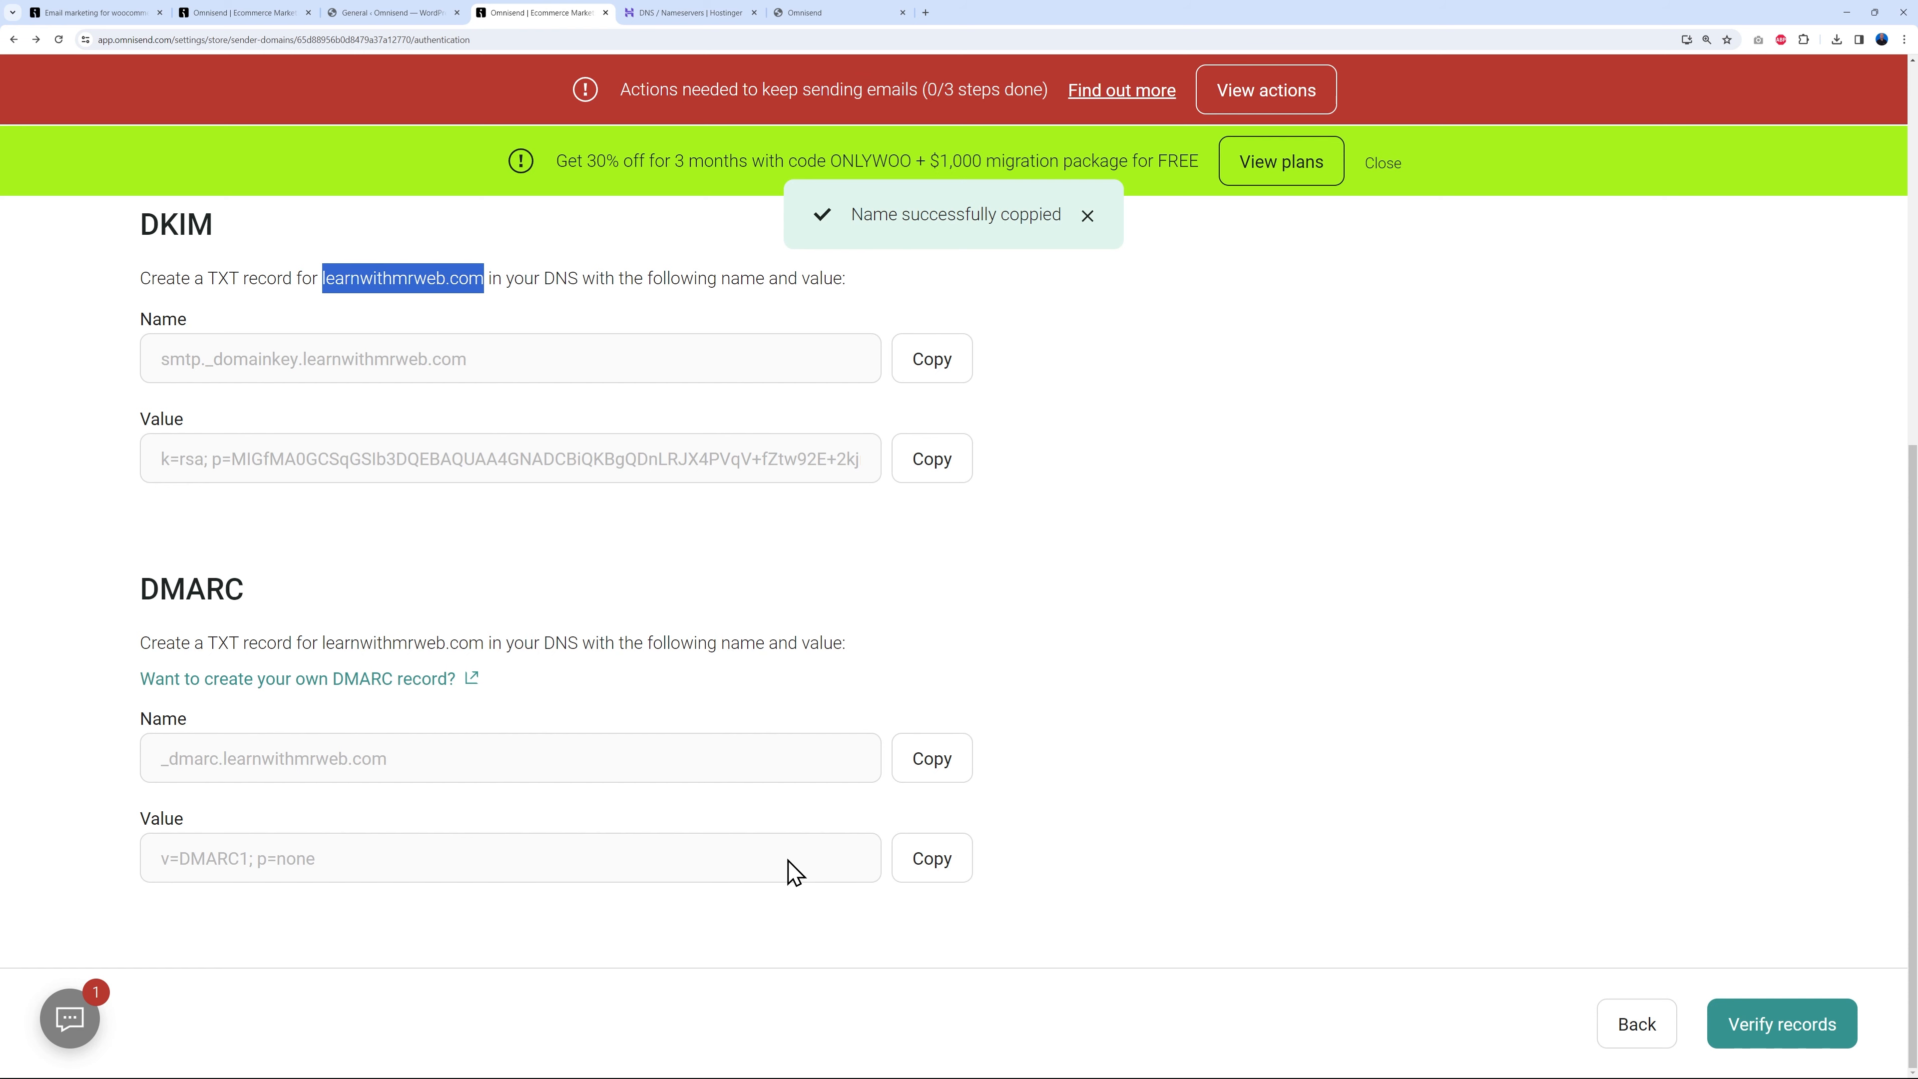
click(914, 869)
click(724, 15)
click(1153, 589)
key(ctrl+v)
drag(1447, 562, 1360, 563)
text(60)
click(1687, 587)
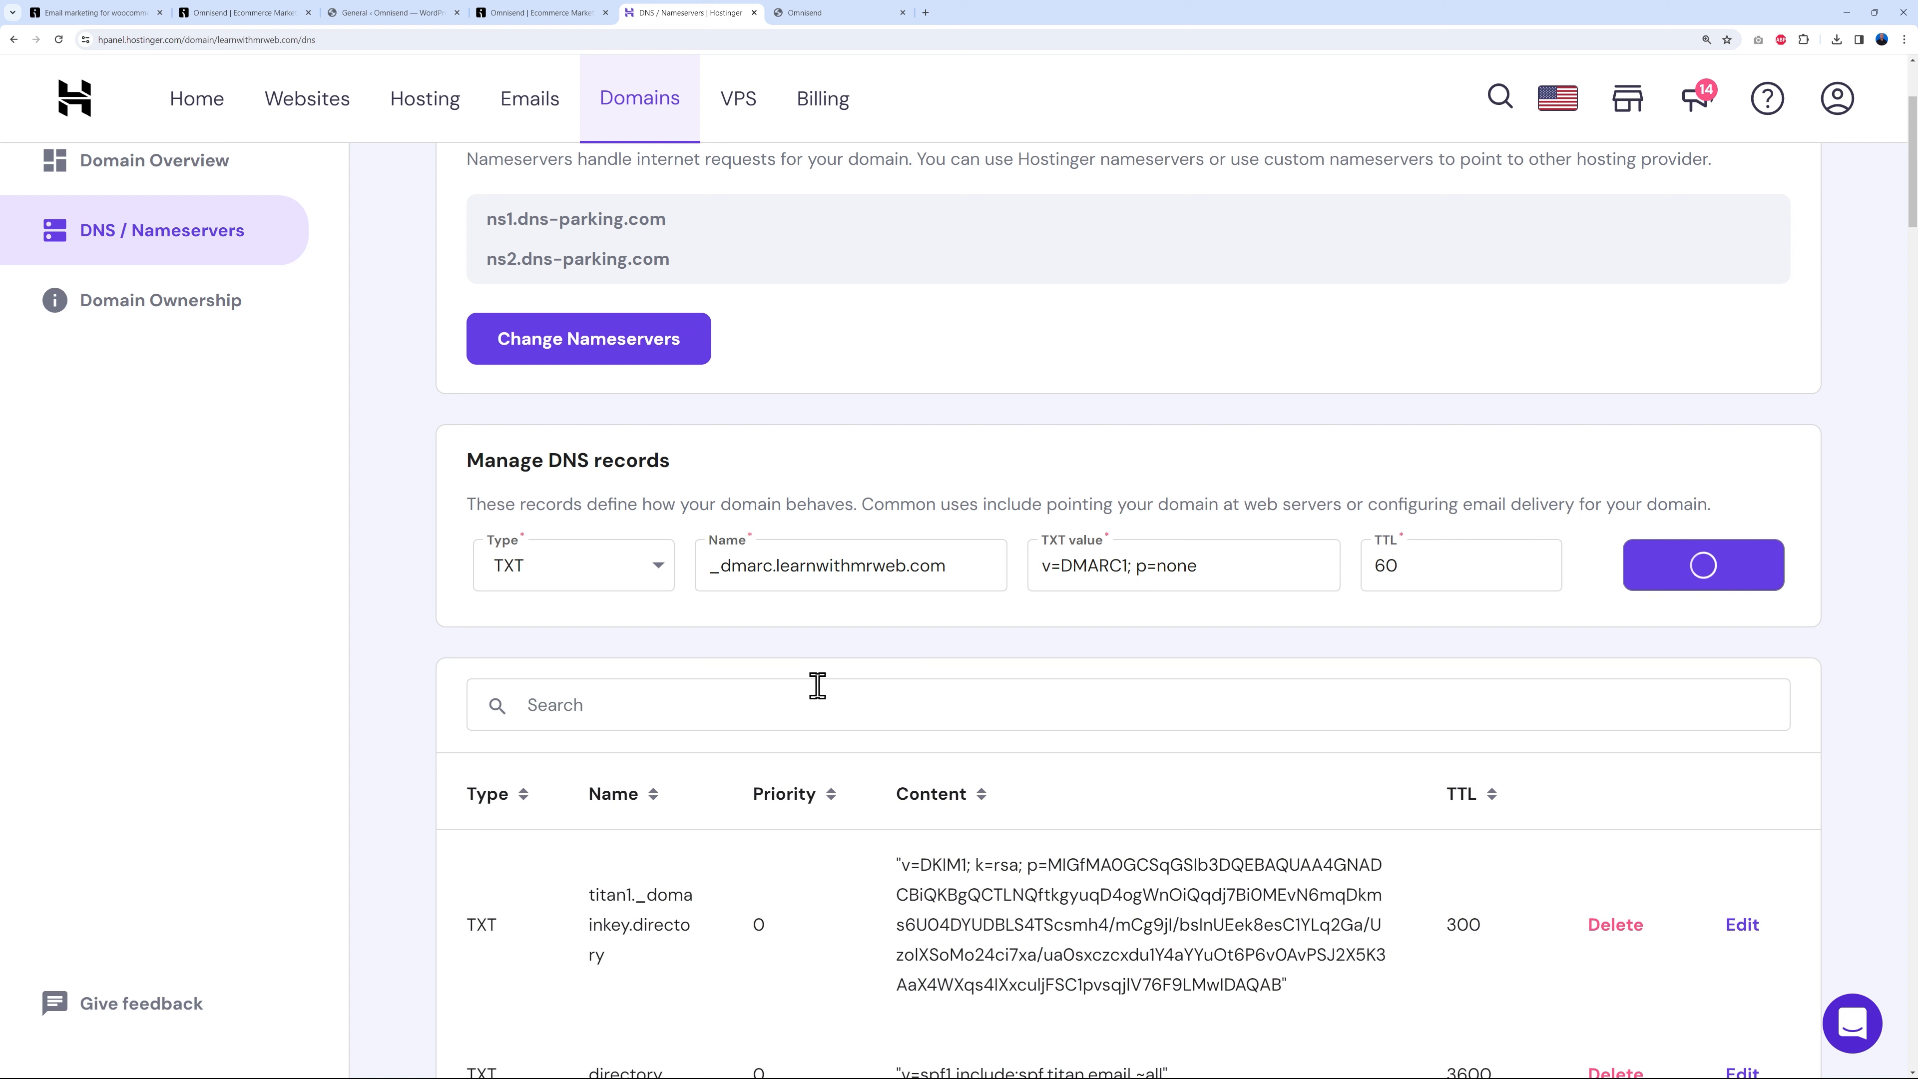
click(542, 13)
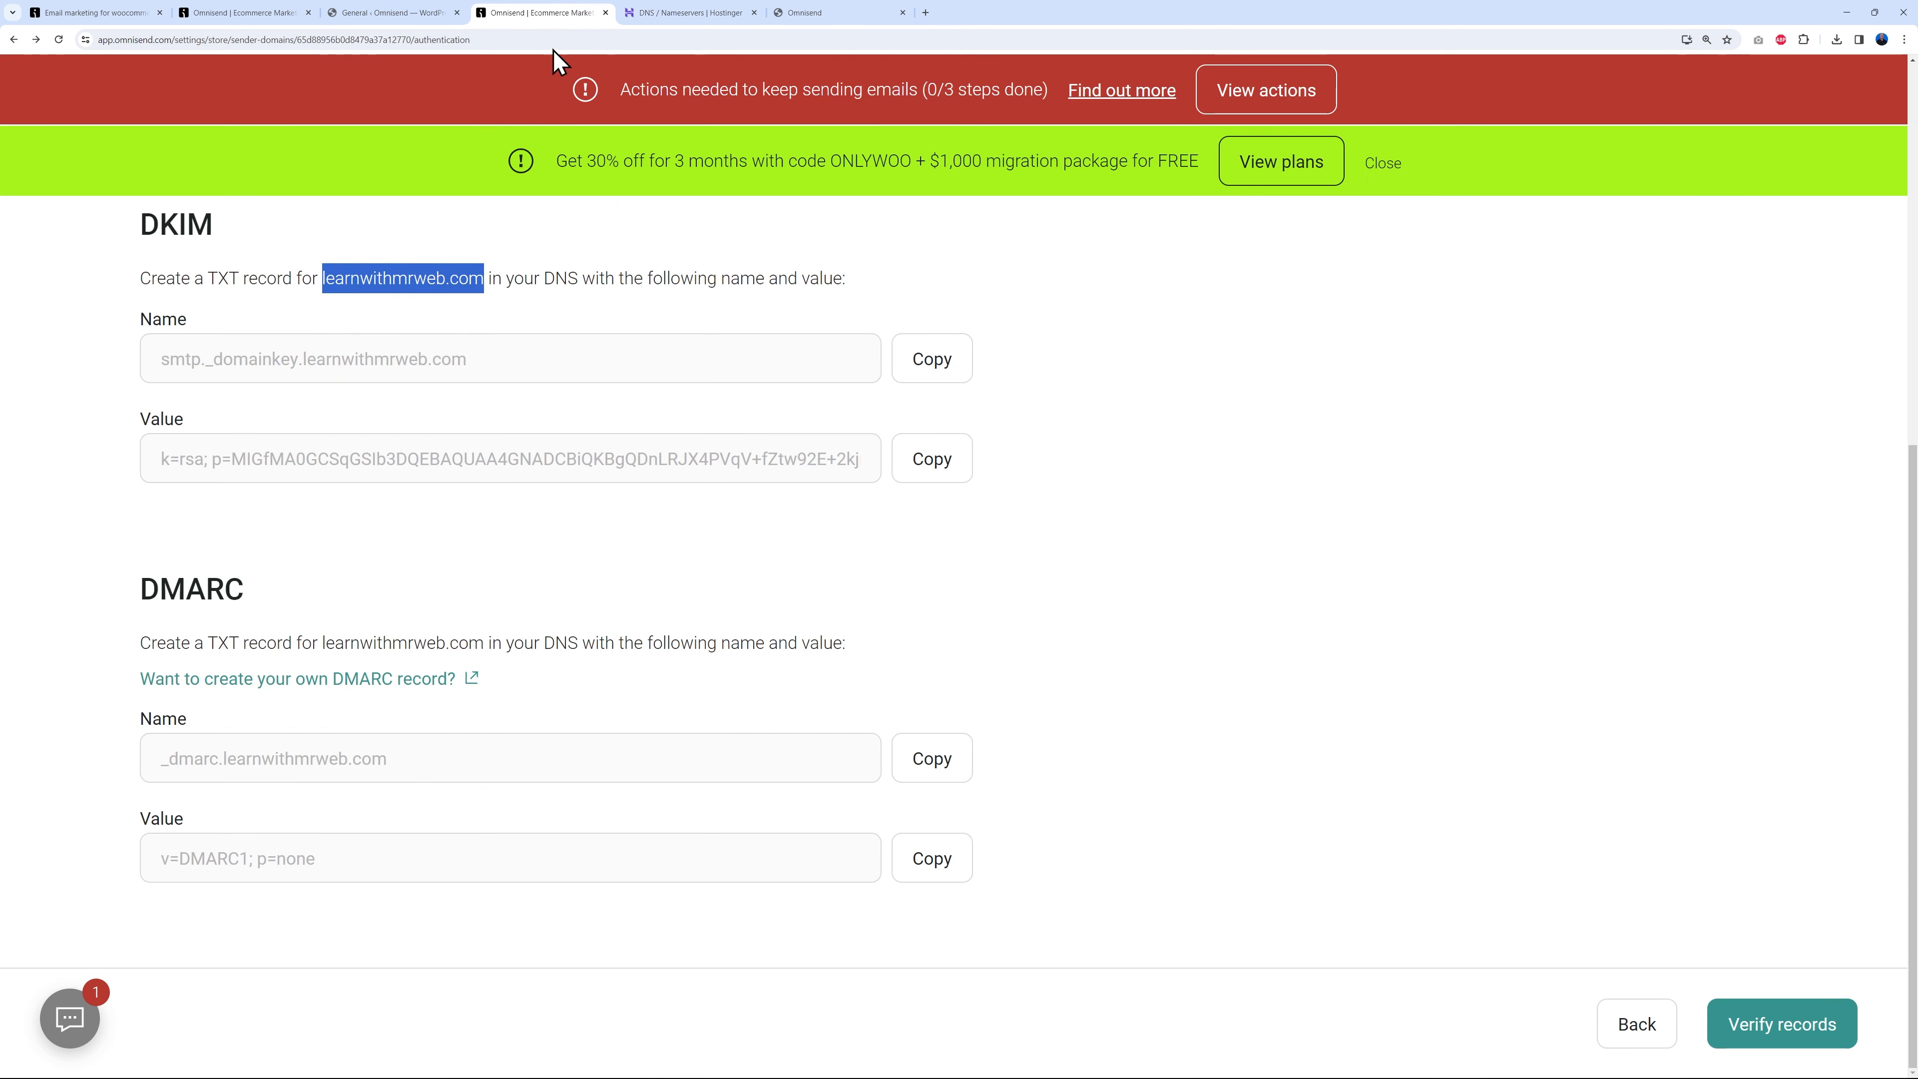
Verify the SPF, DKIM and DMARC records for learnwithmrweb.com and review the result reported for each record.
scroll(1193, 726, up, 8)
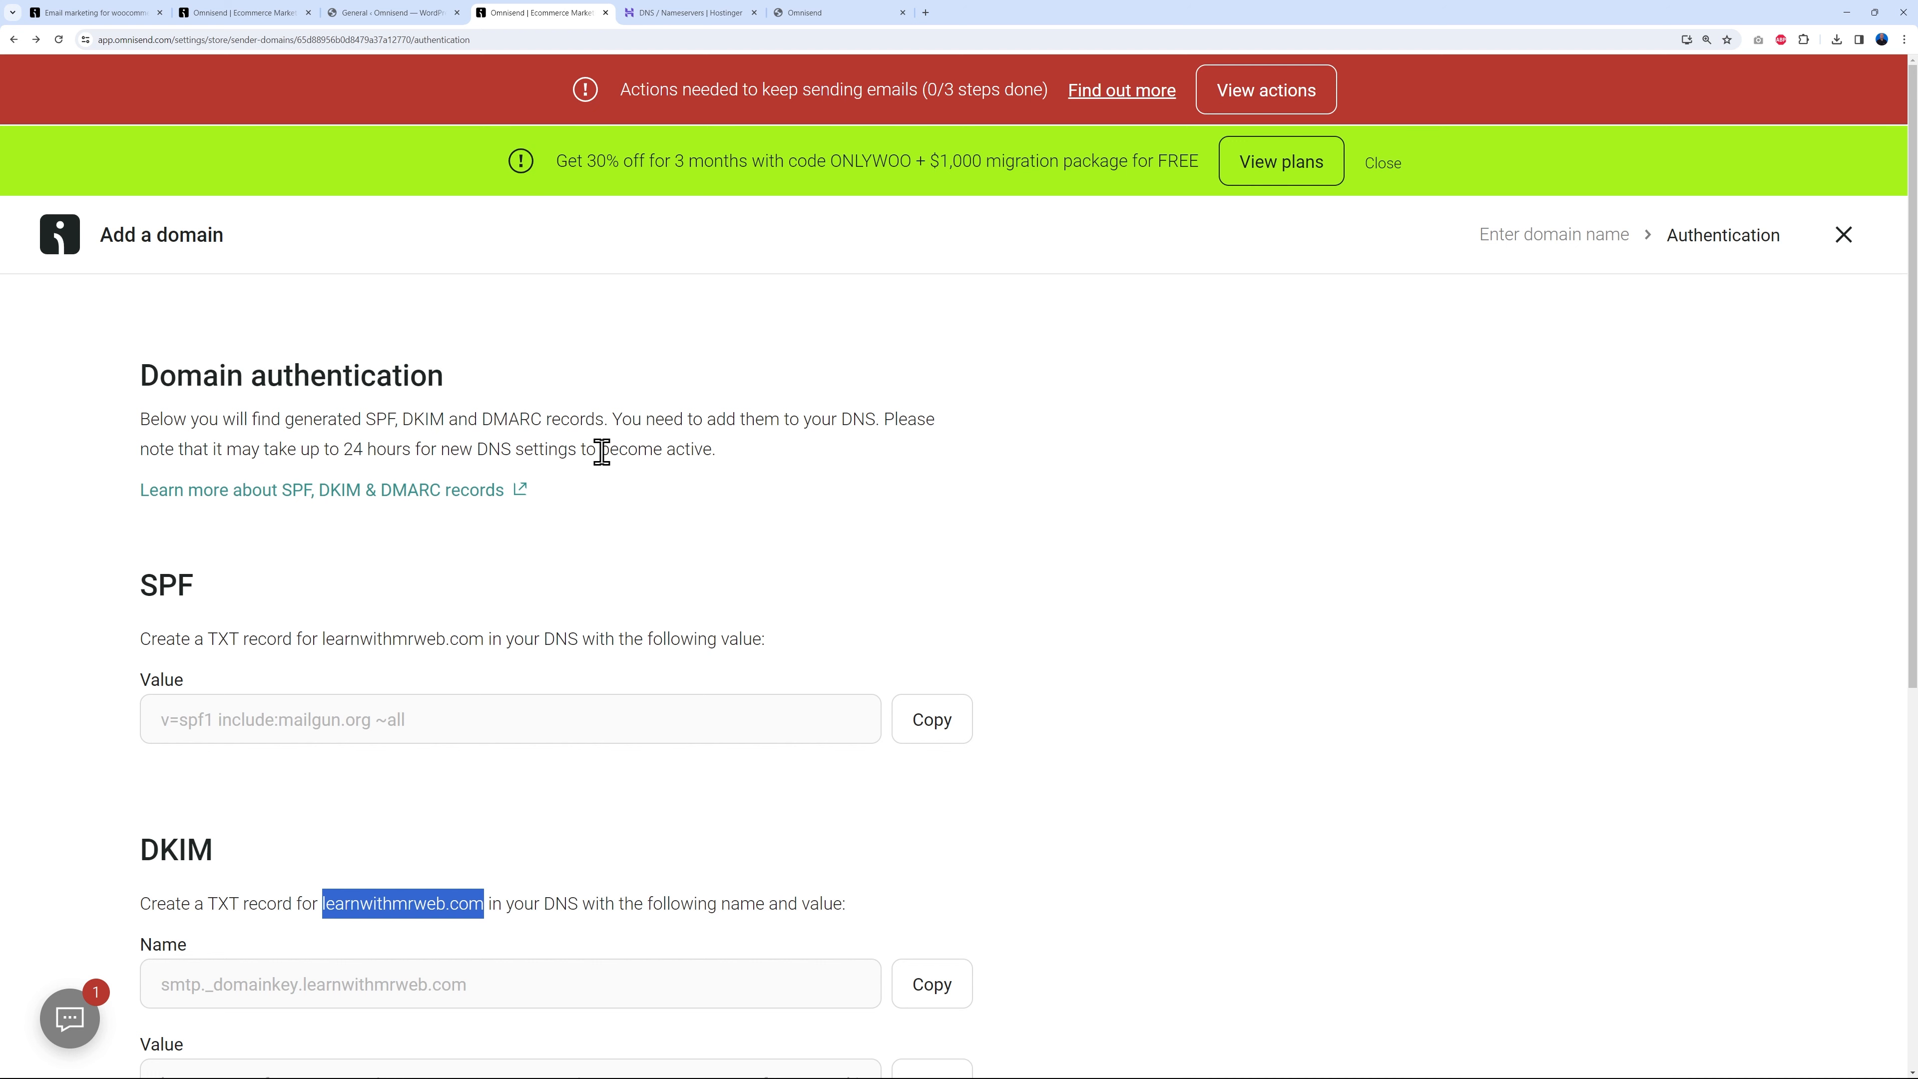
click(1034, 544)
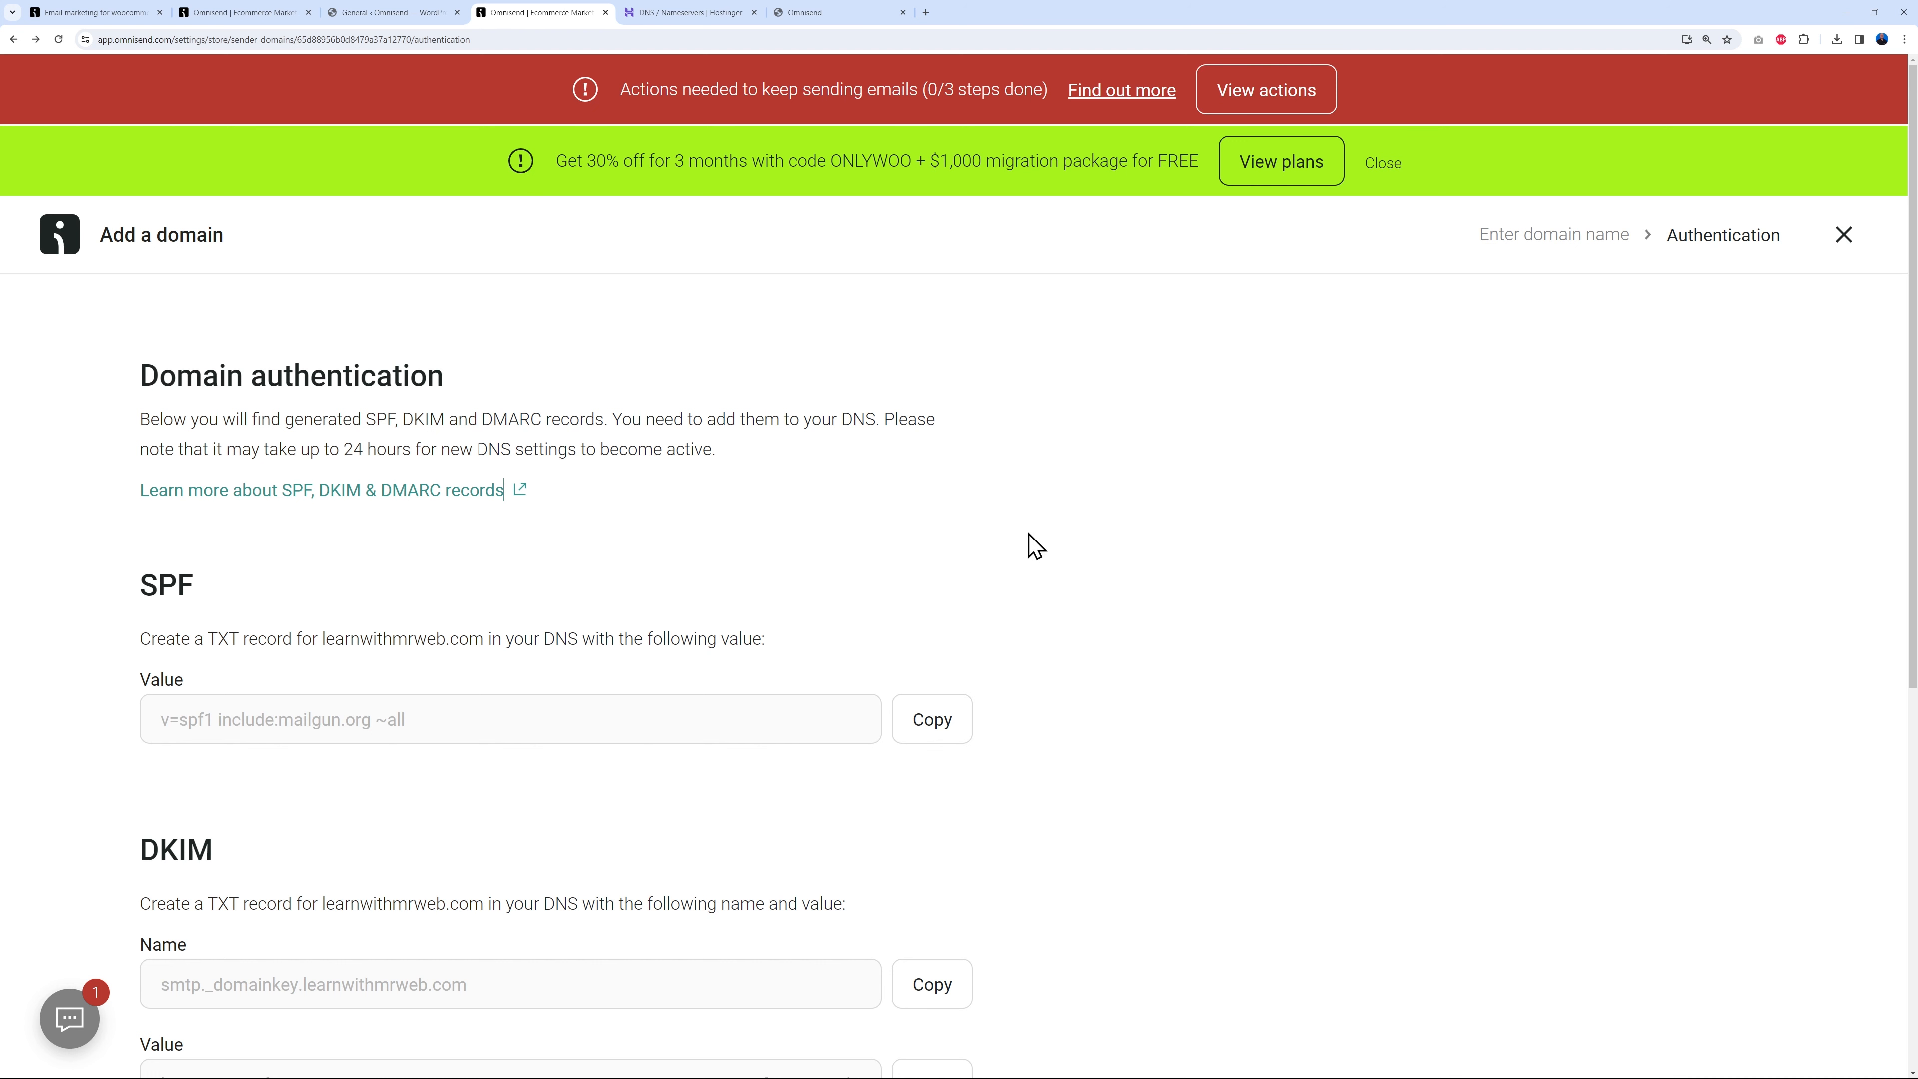
scroll(1165, 561, down, 8)
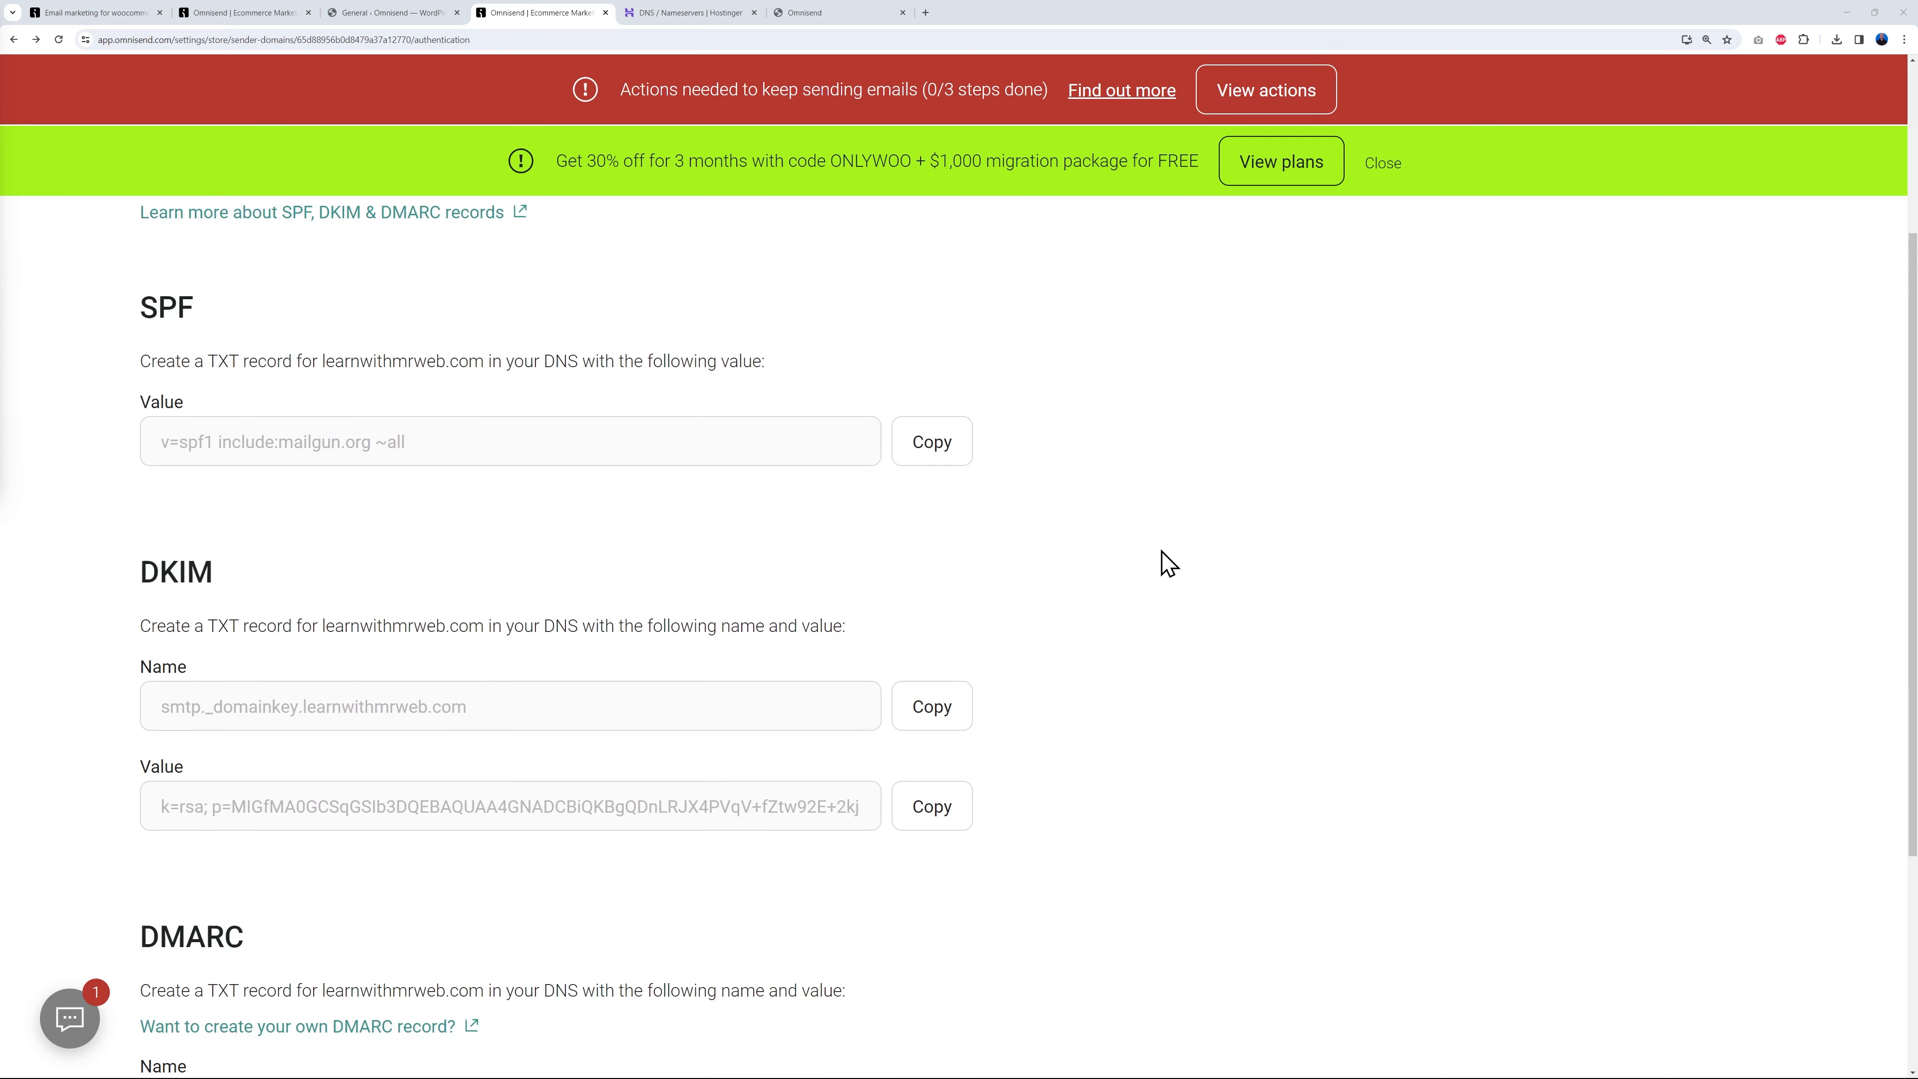
click(1801, 1034)
scroll(1390, 695, down, 3)
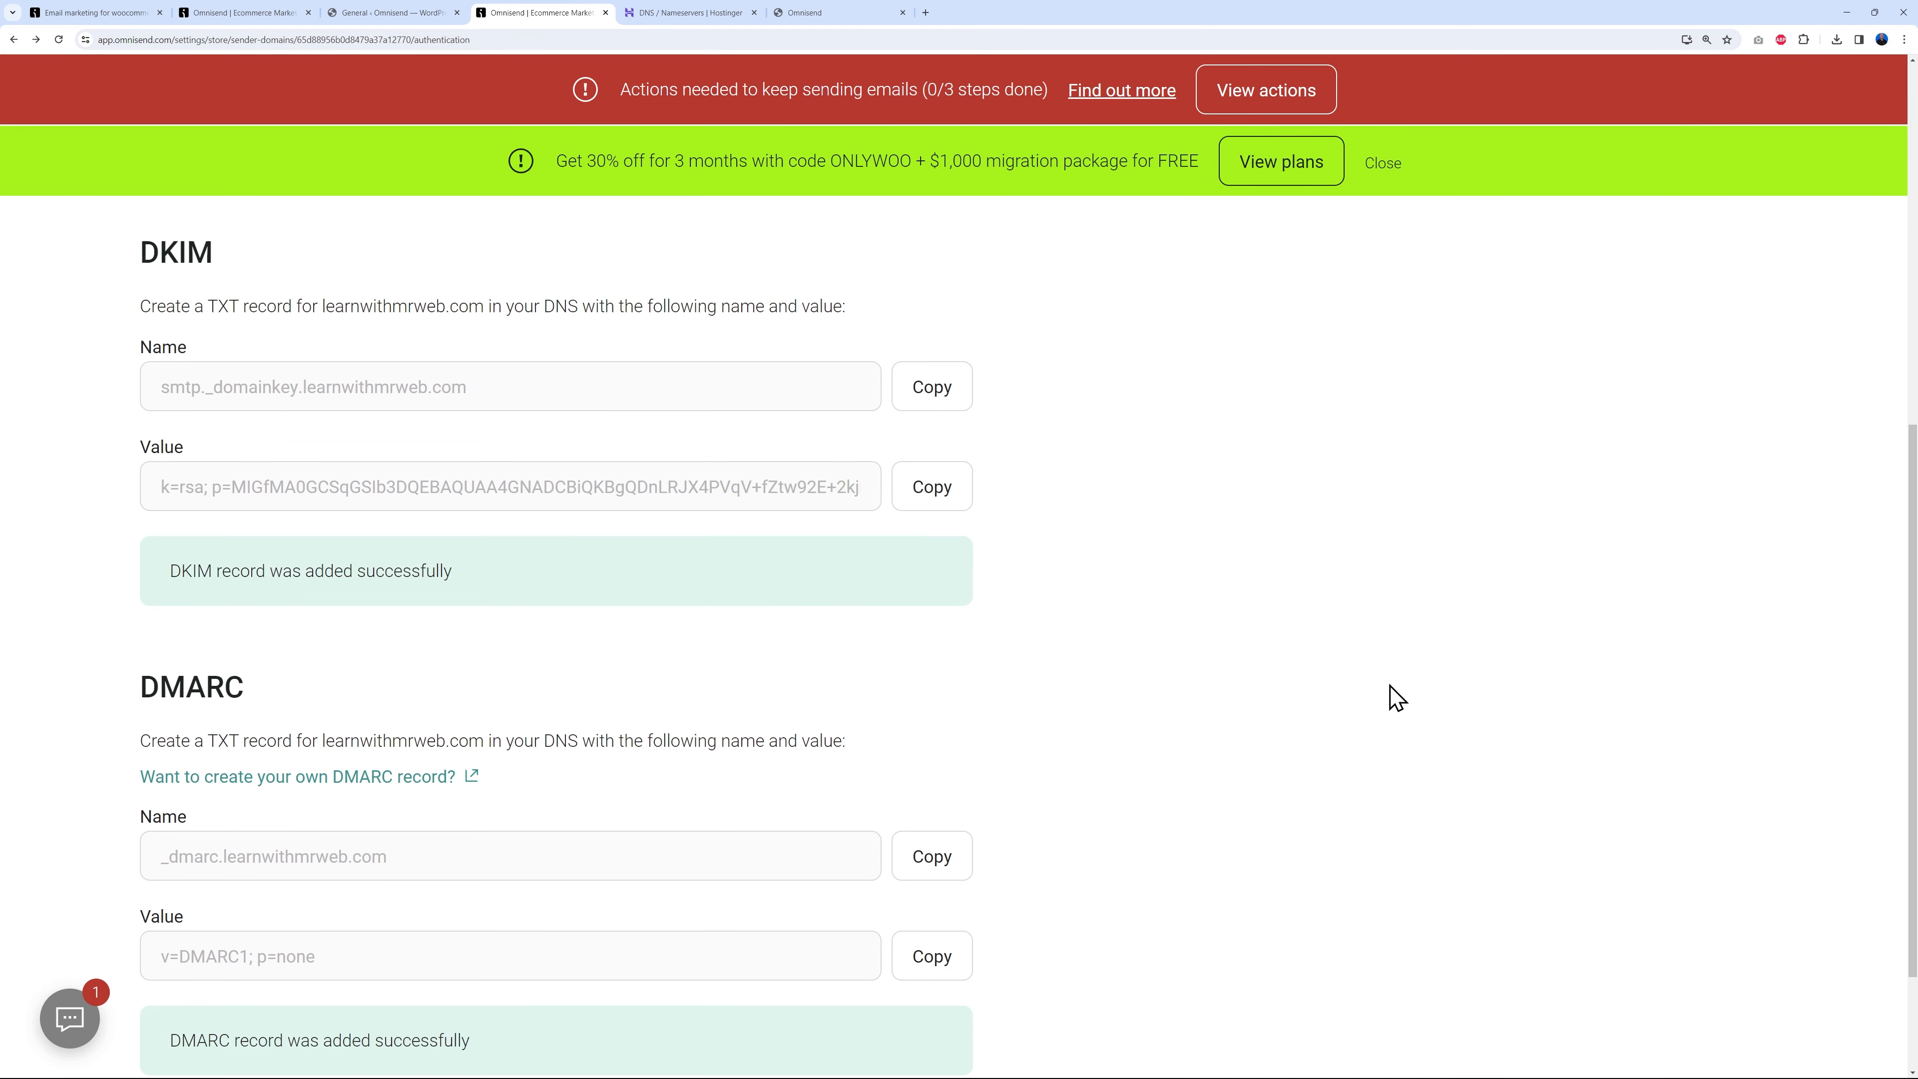
scroll(1389, 696, up, 7)
scroll(1390, 697, up, 4)
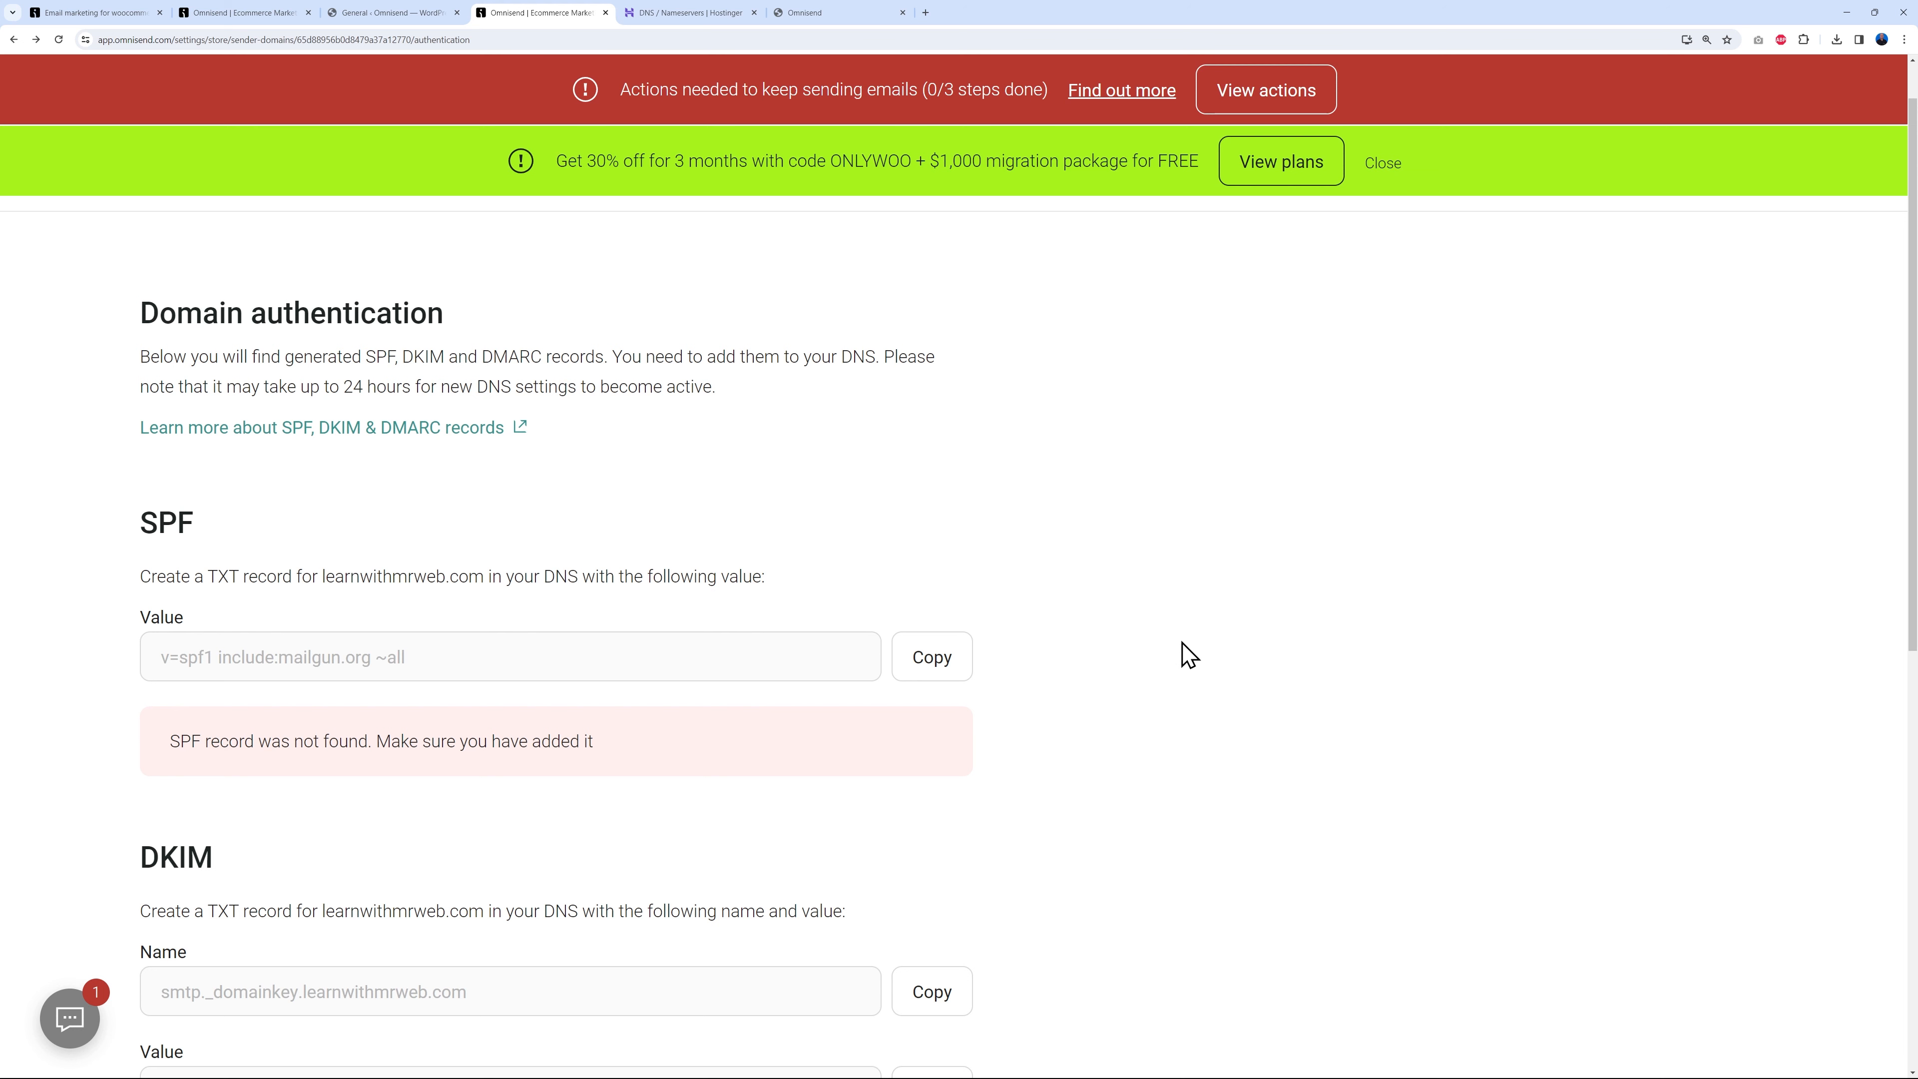
scroll(1201, 657, up, 1)
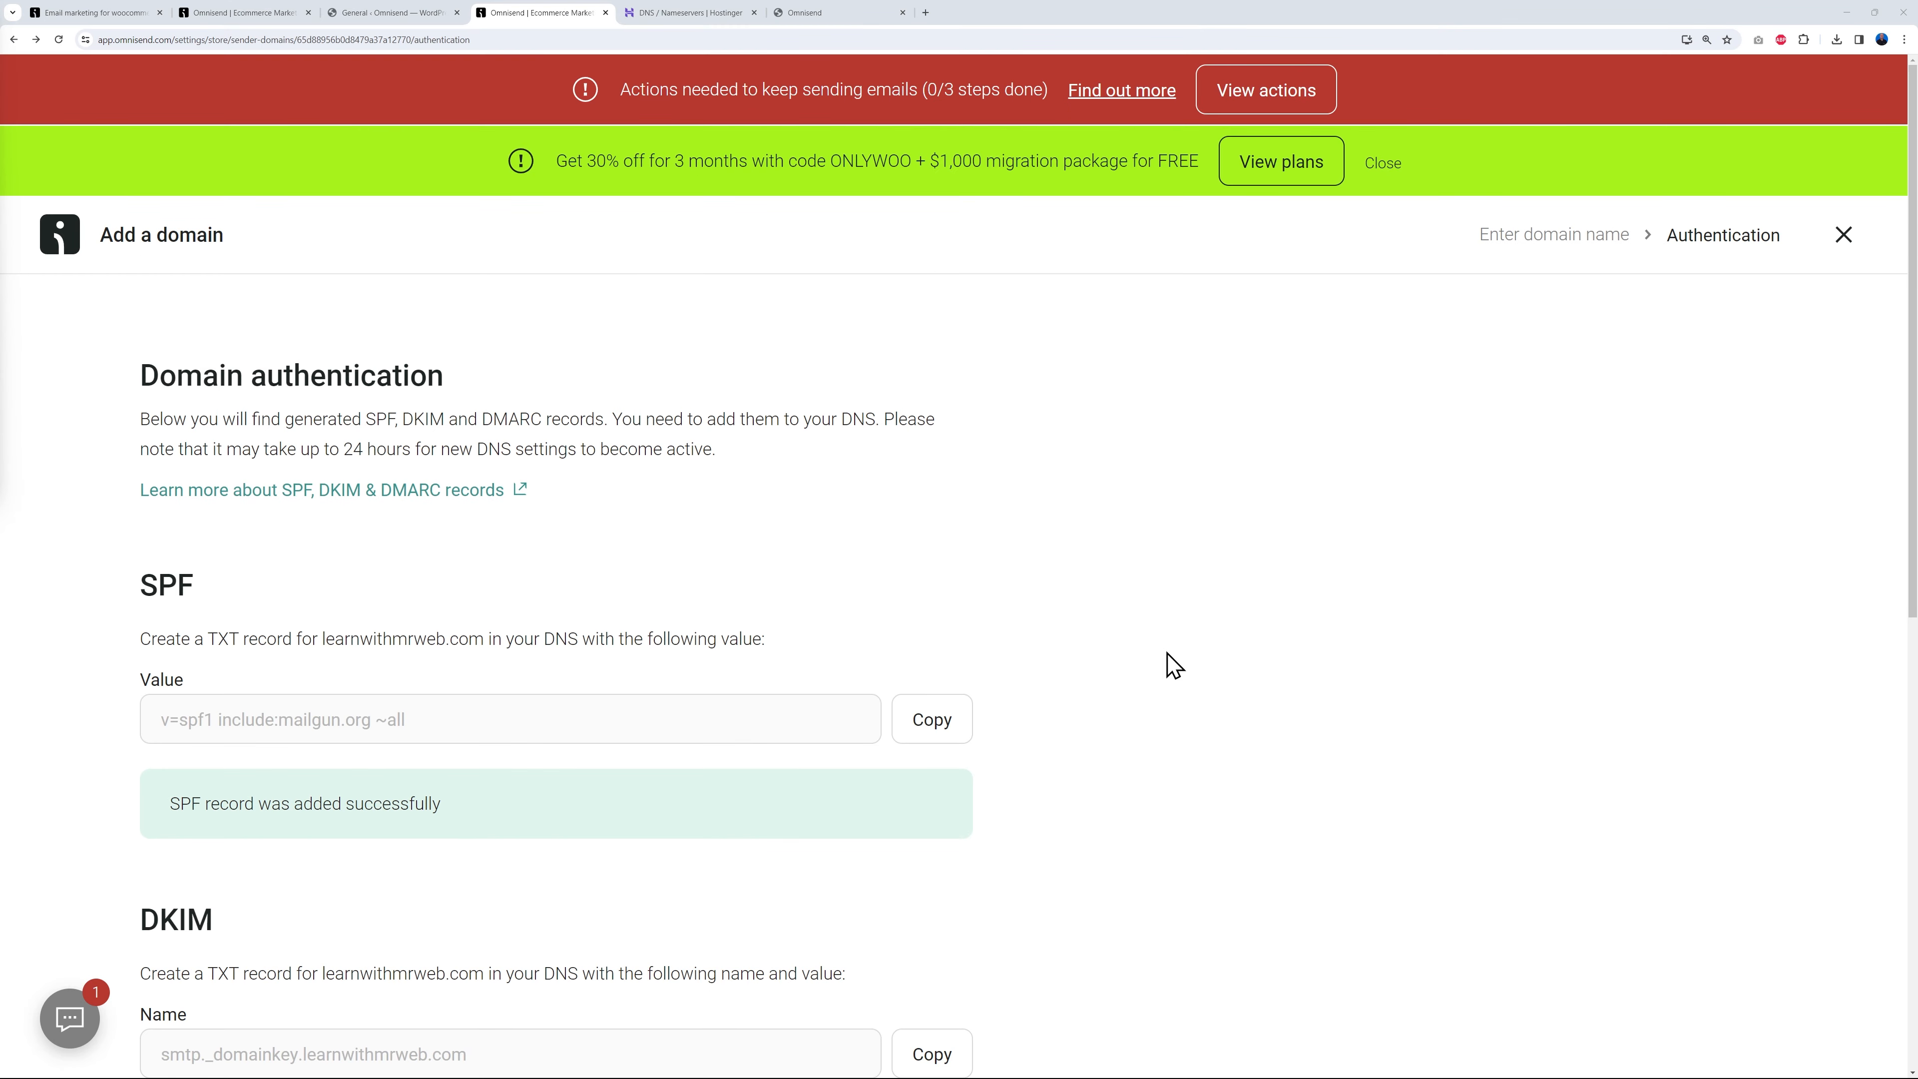
scroll(1163, 668, down, 2)
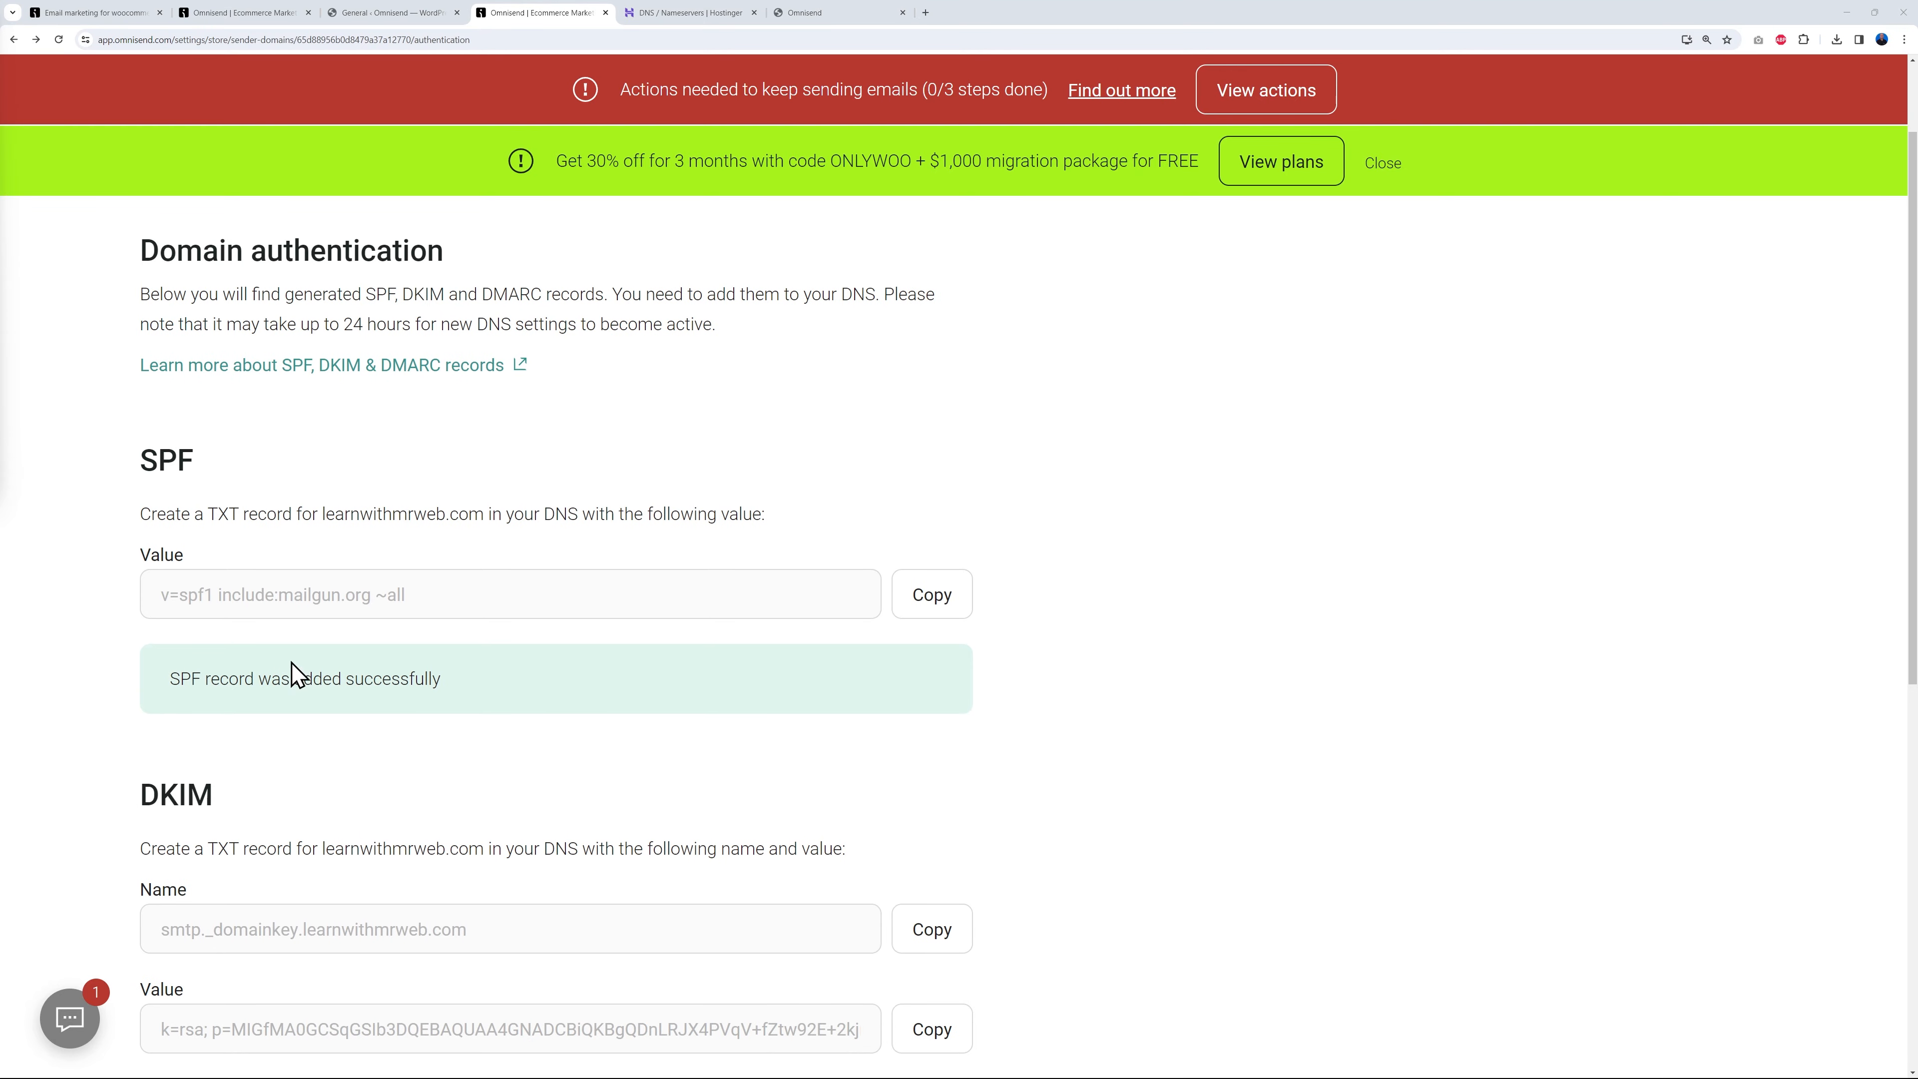
scroll(1346, 683, up, 2)
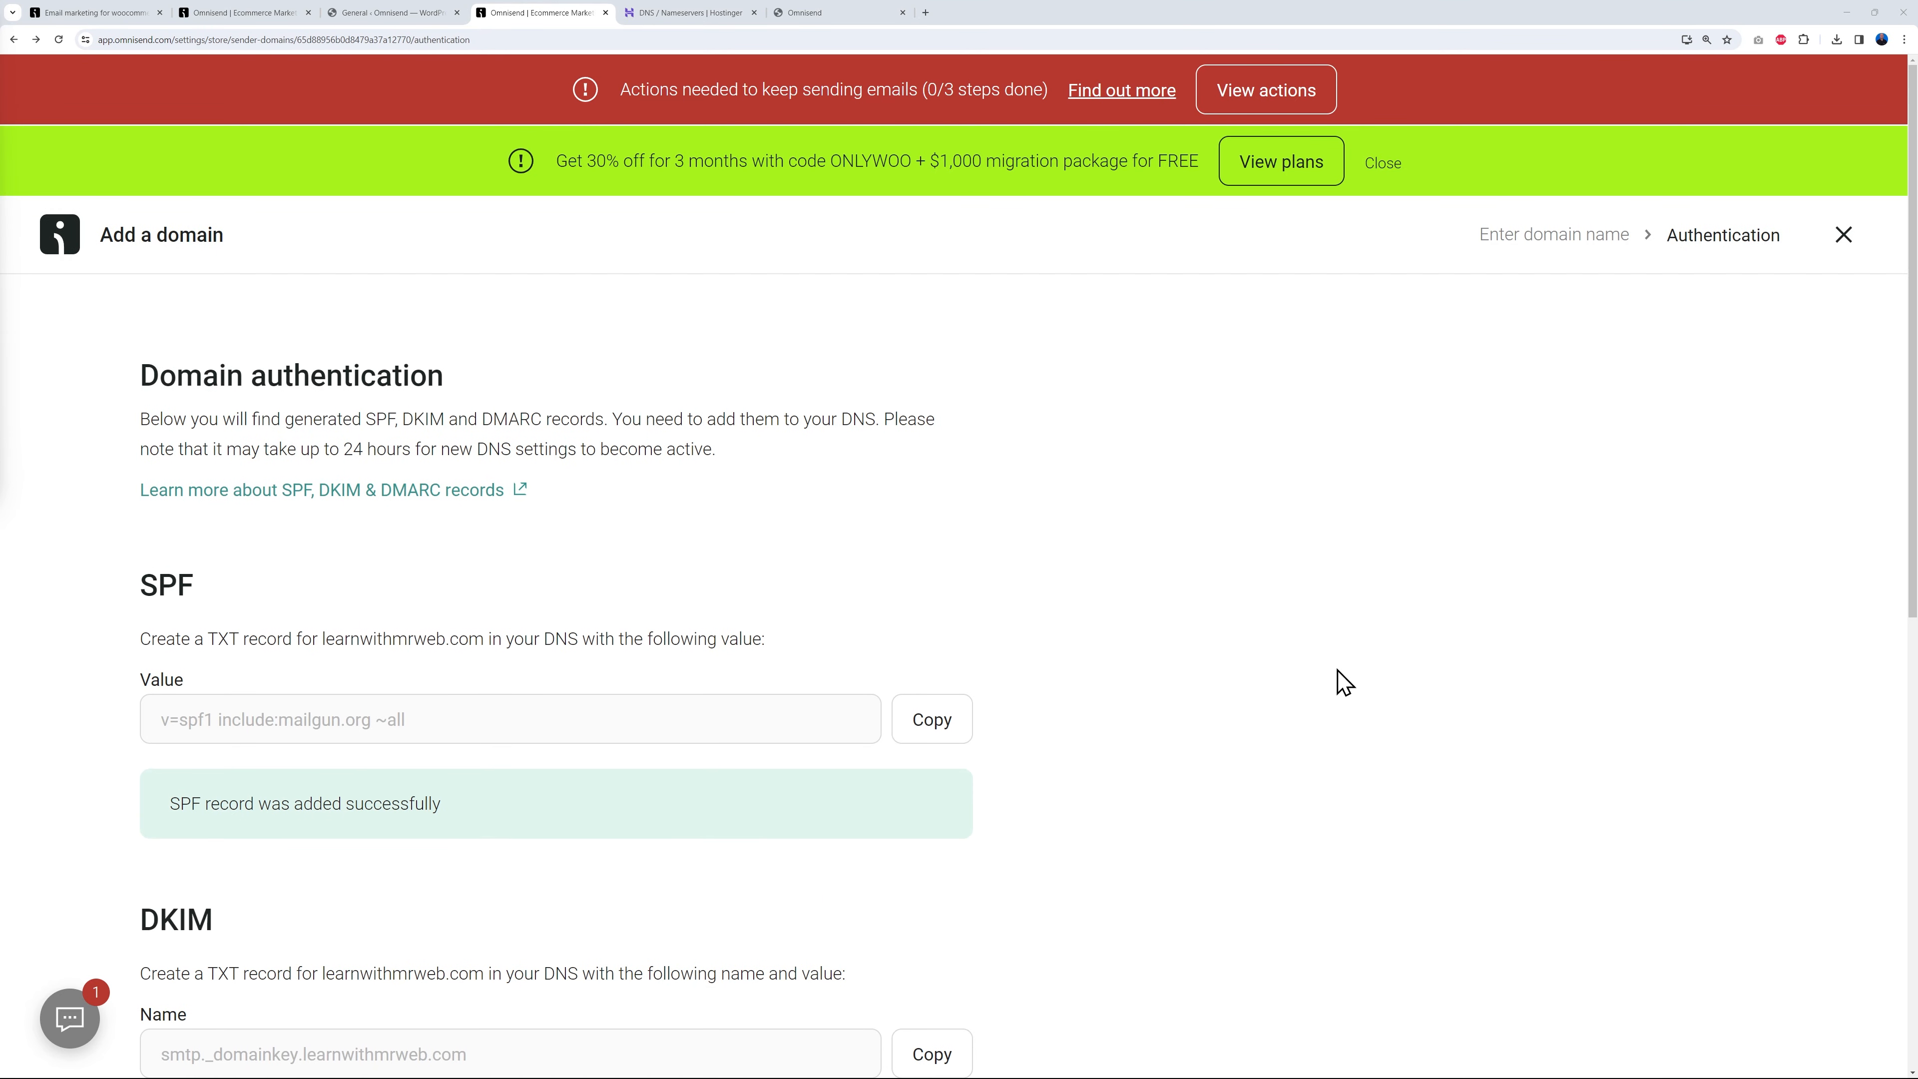
Add the sender's email address on the learnwithmrweb.com domain, checking the matching mailbox in Hostinger before confirming it.
click(1233, 108)
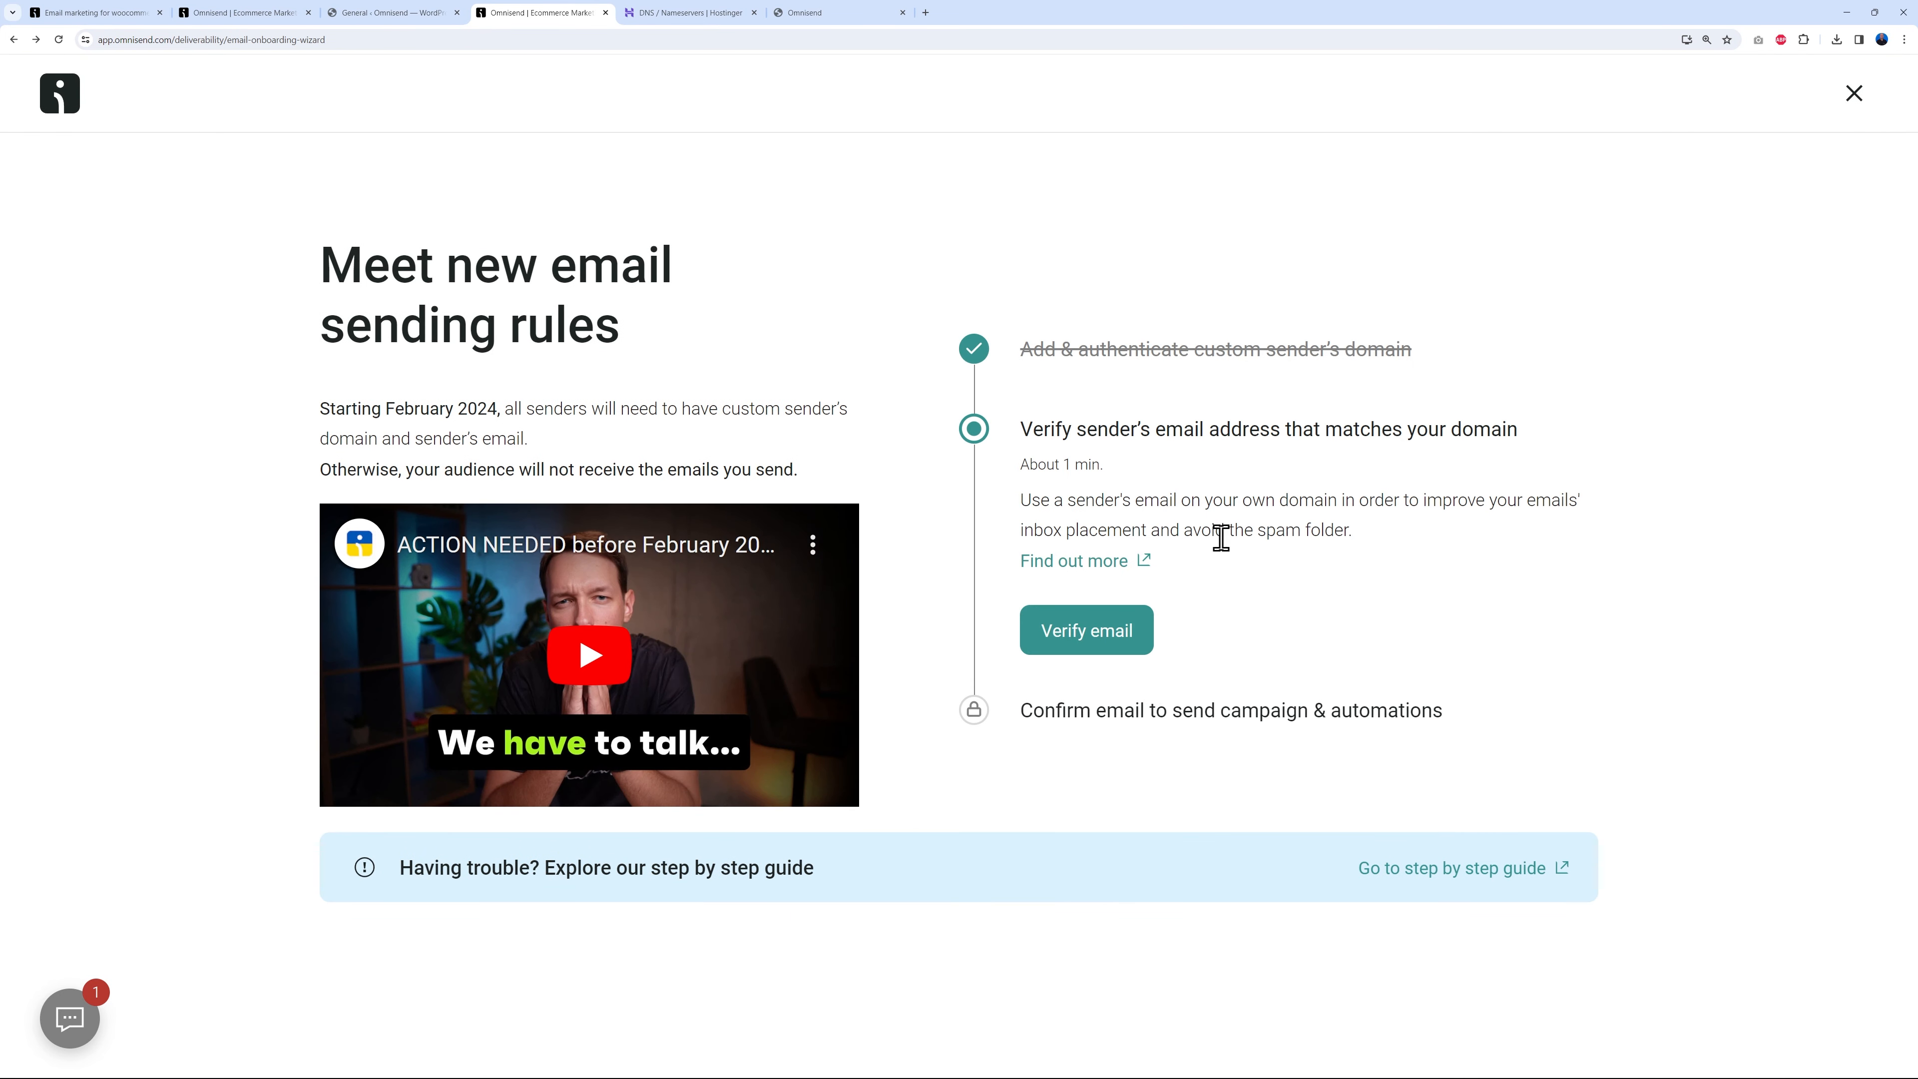
click(1088, 639)
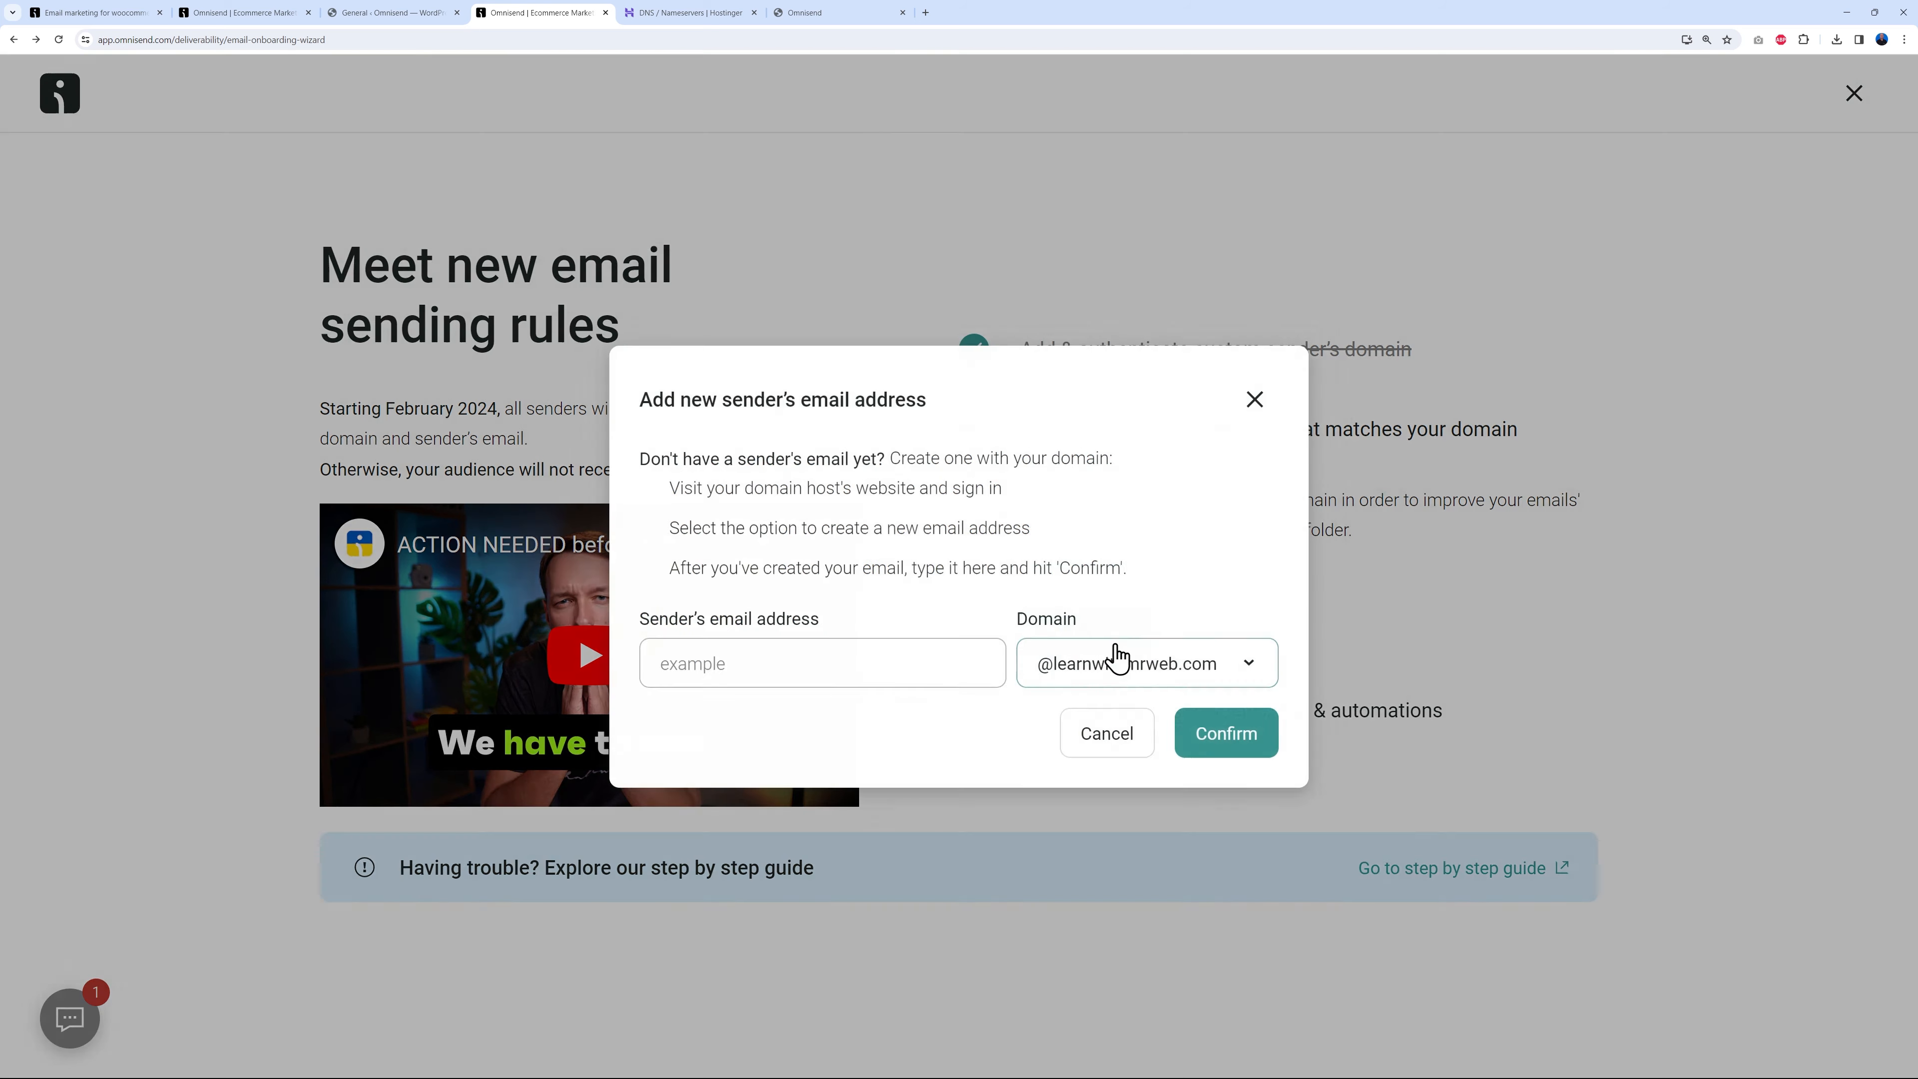
click(722, 663)
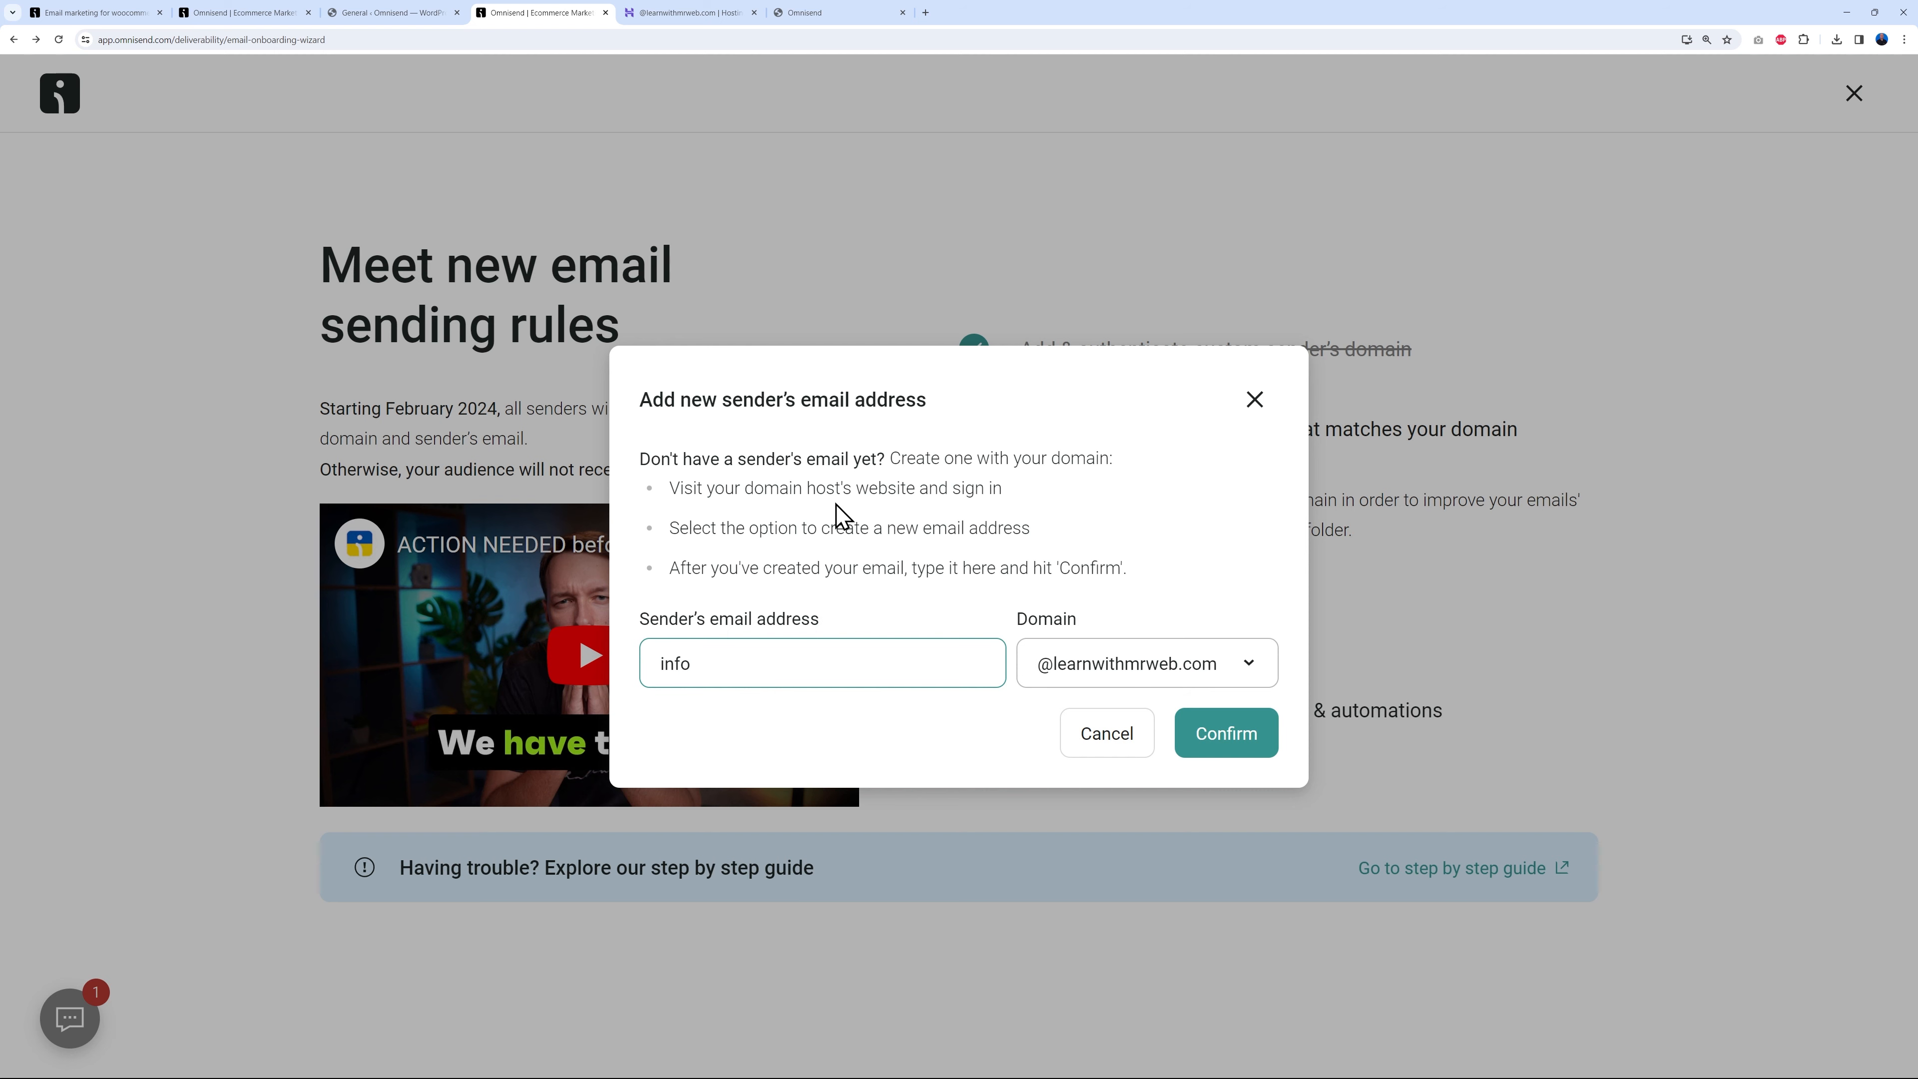
click(689, 15)
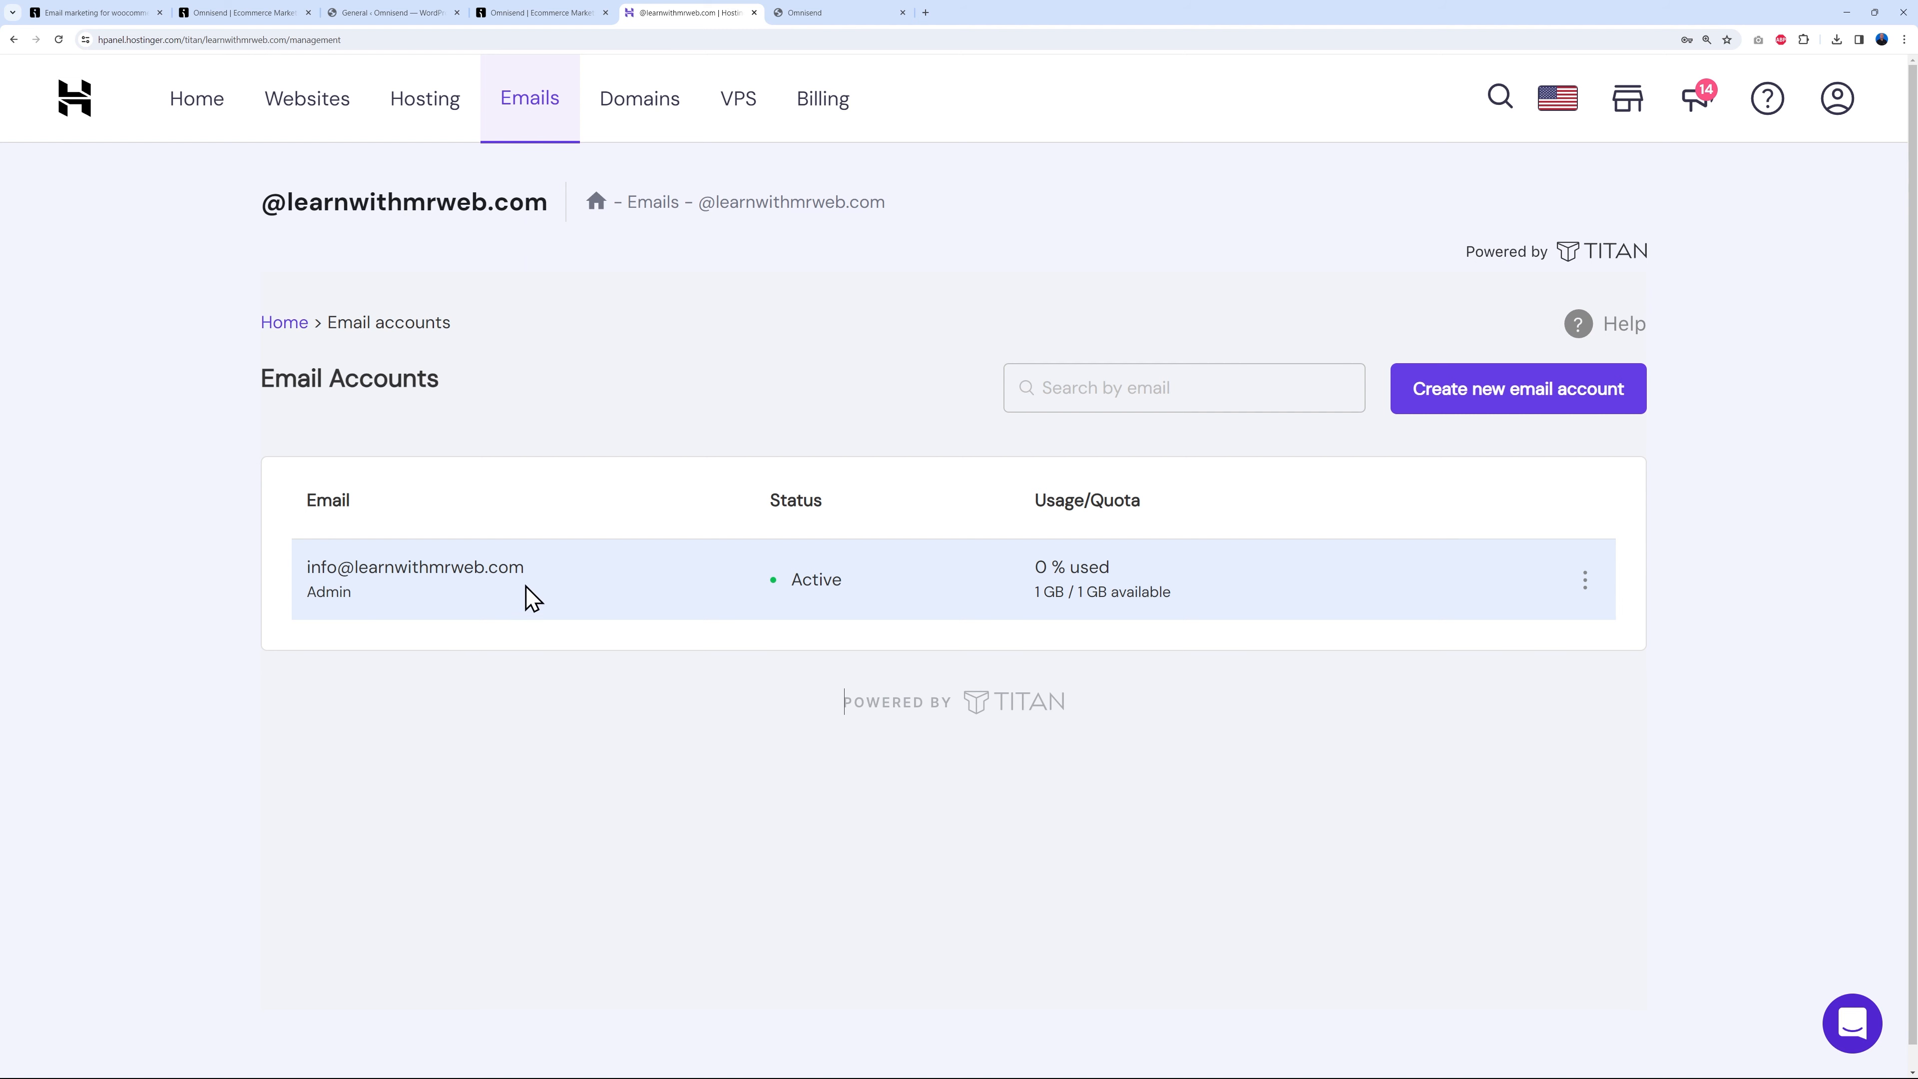
click(559, 13)
click(1219, 752)
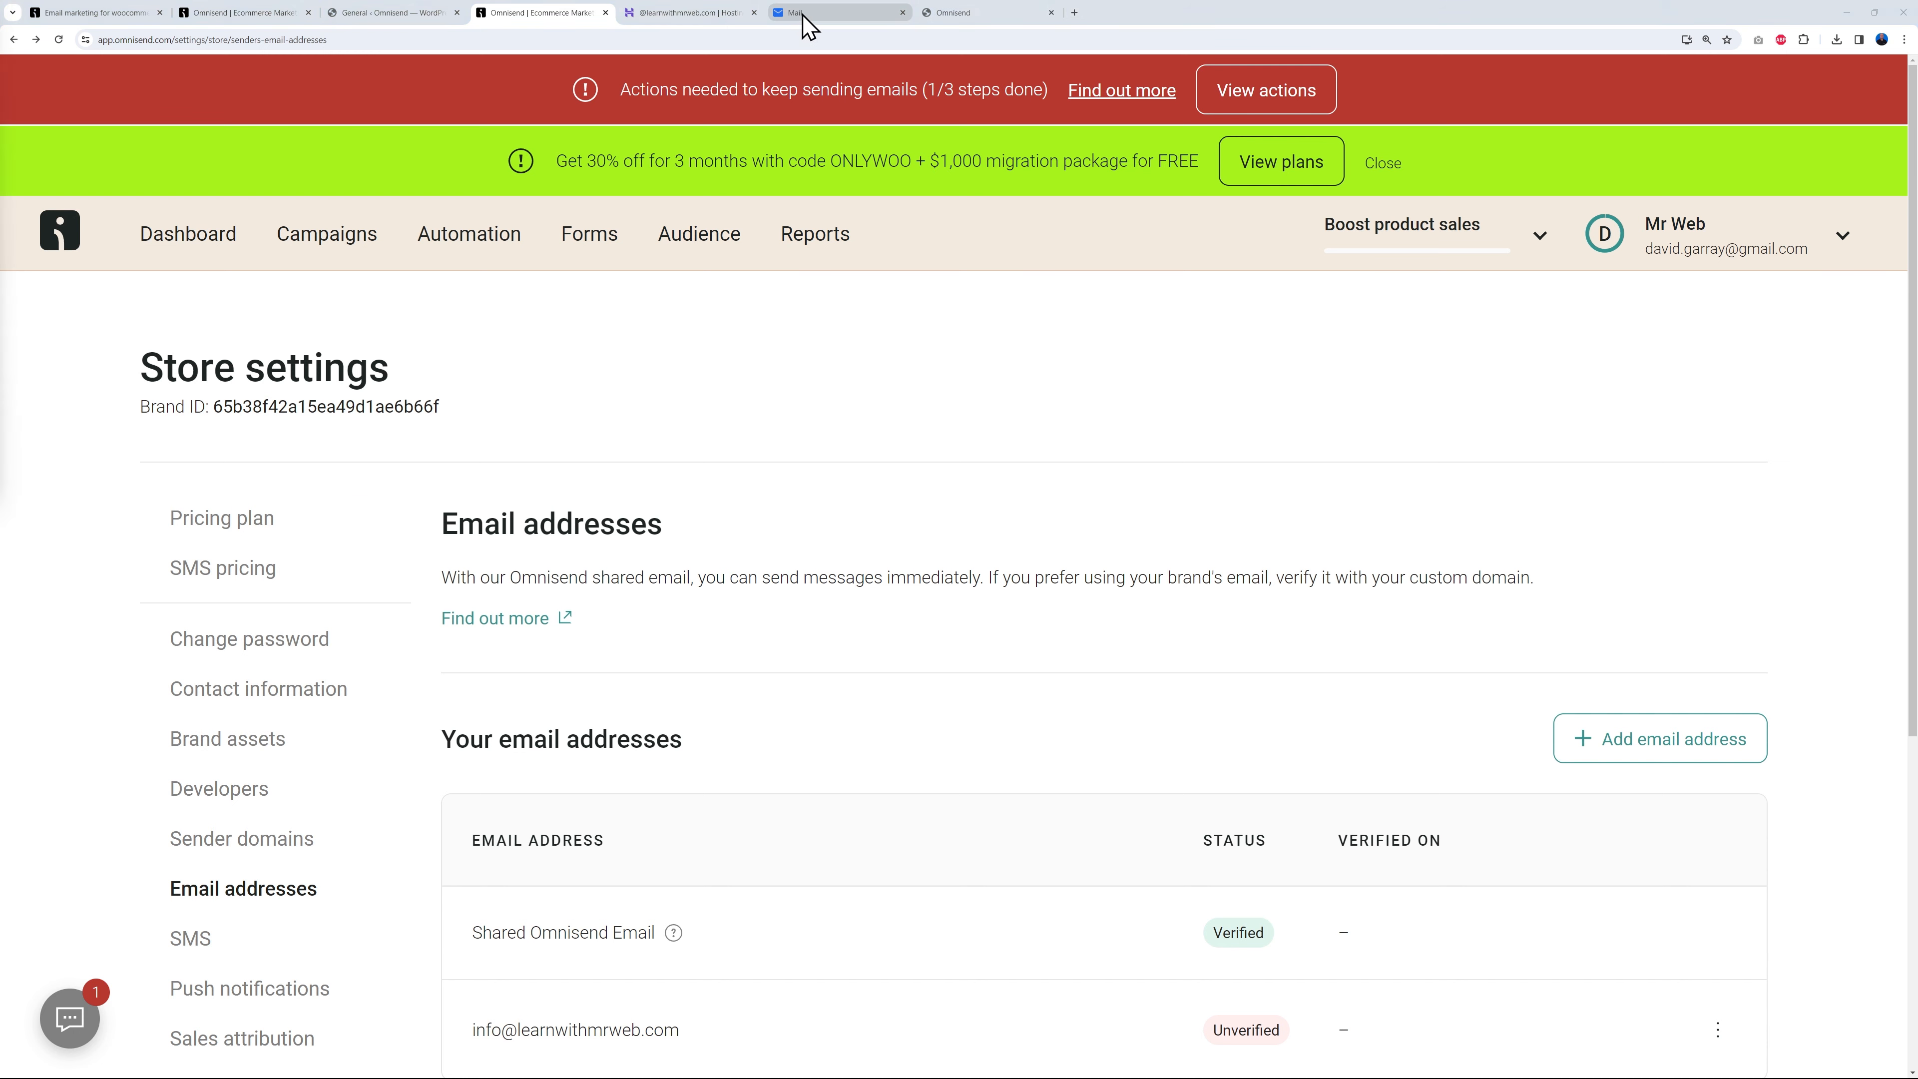
Log in to the Hostinger mailbox and verify the sender address through Omnisend's "Sender email address verification" message.
click(807, 14)
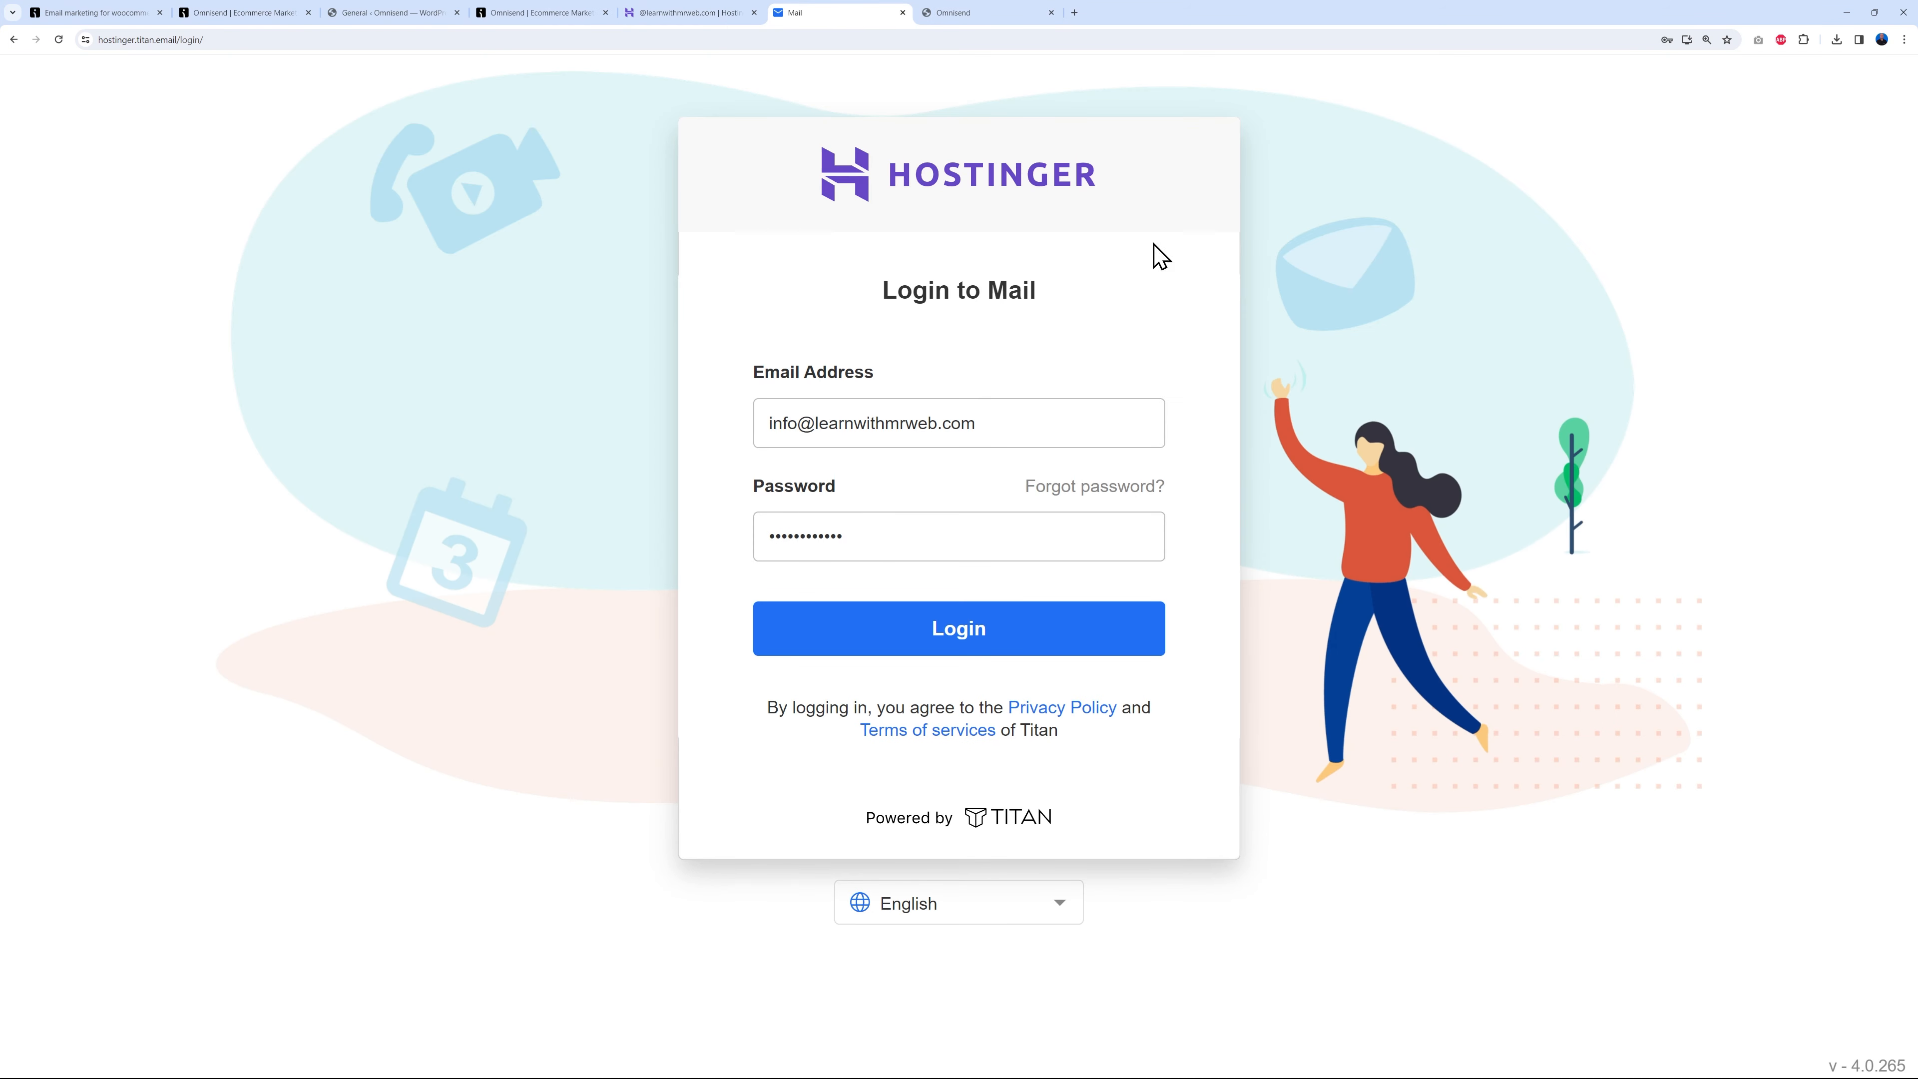
click(1096, 642)
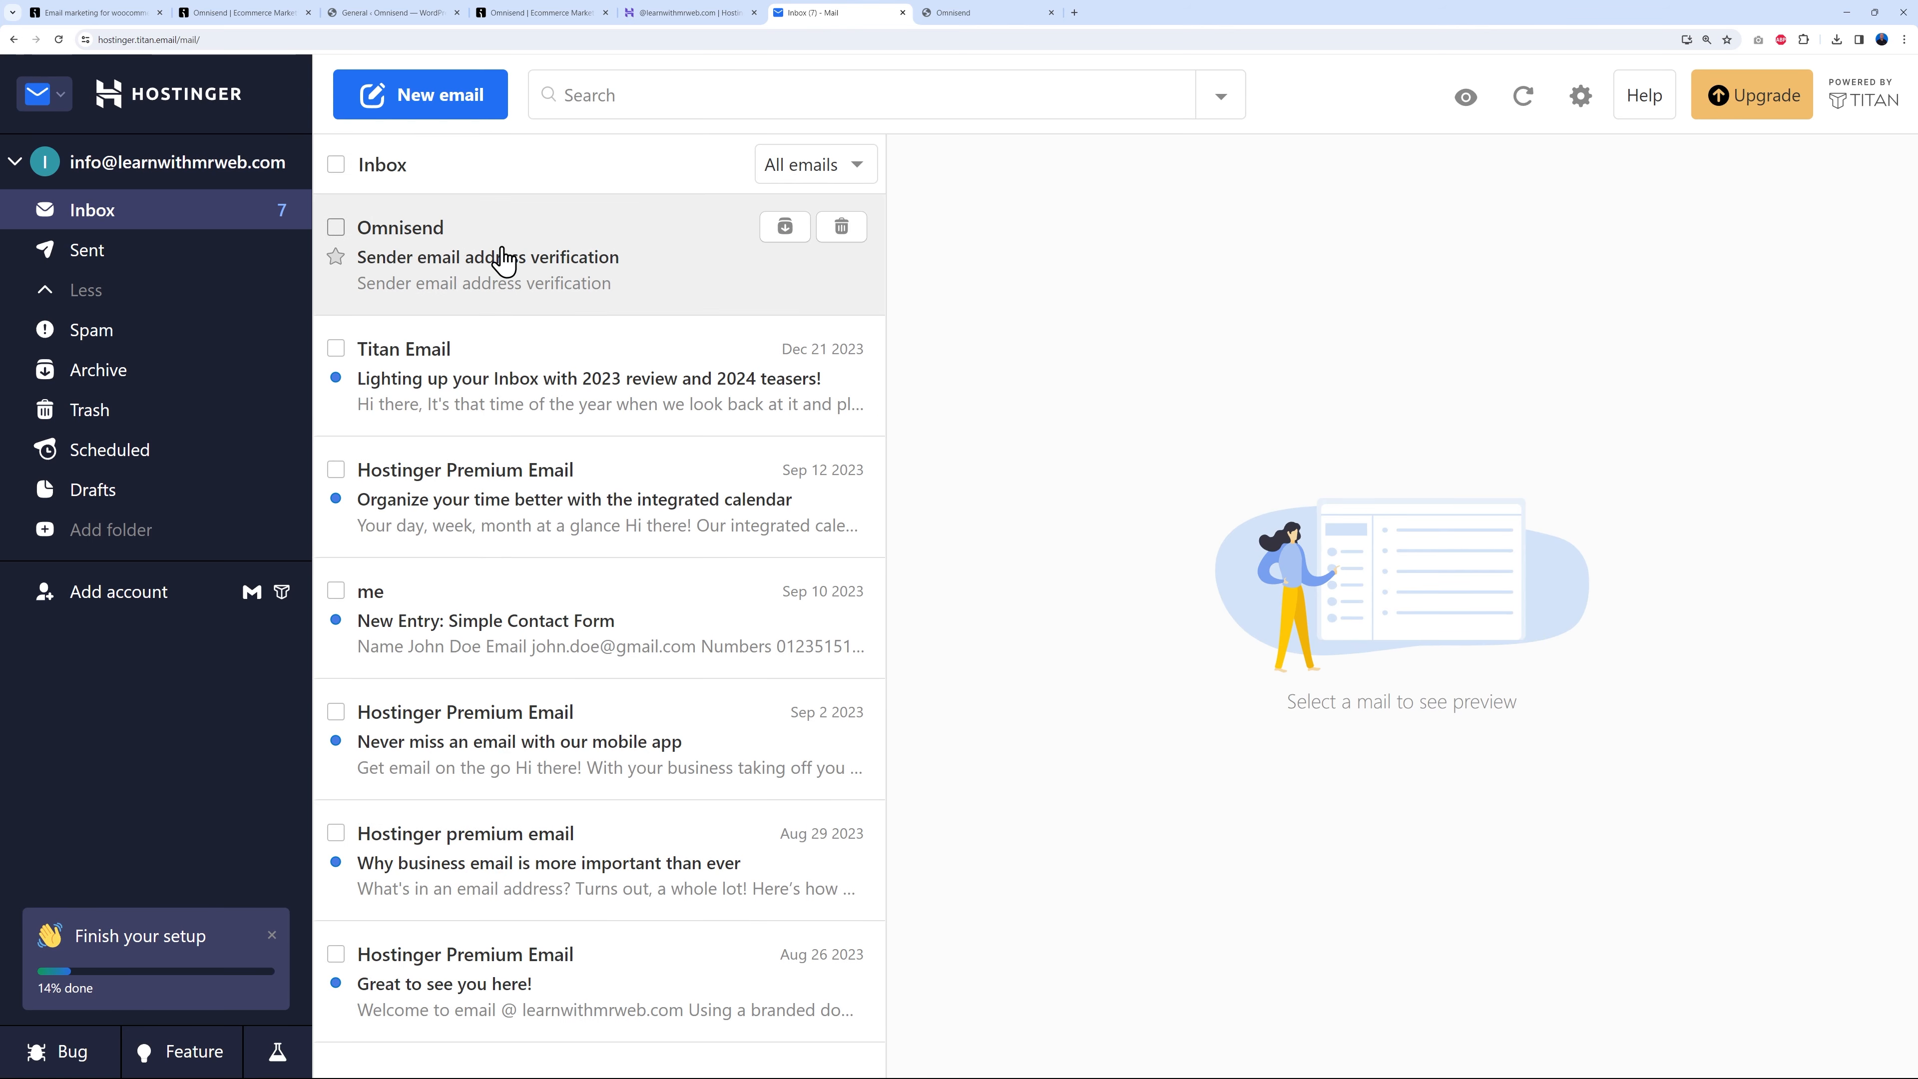
click(415, 250)
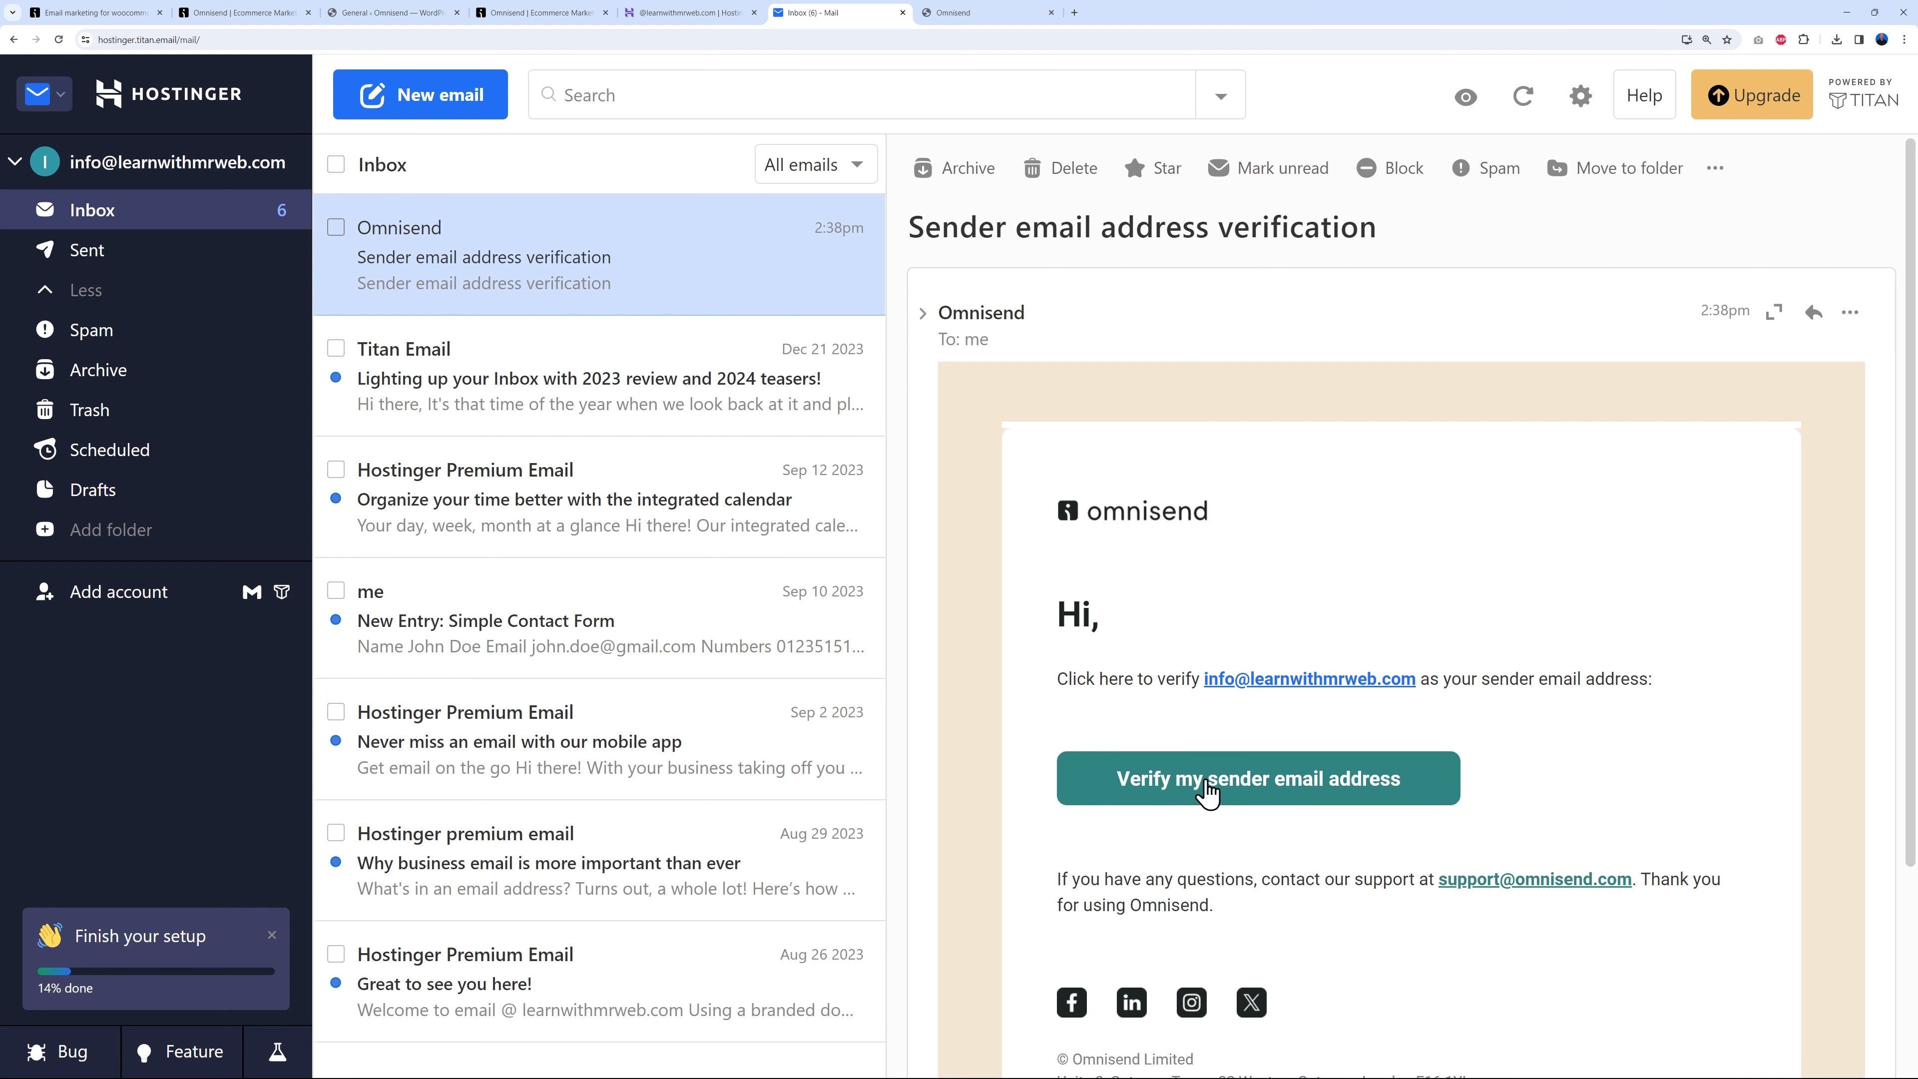
click(1282, 794)
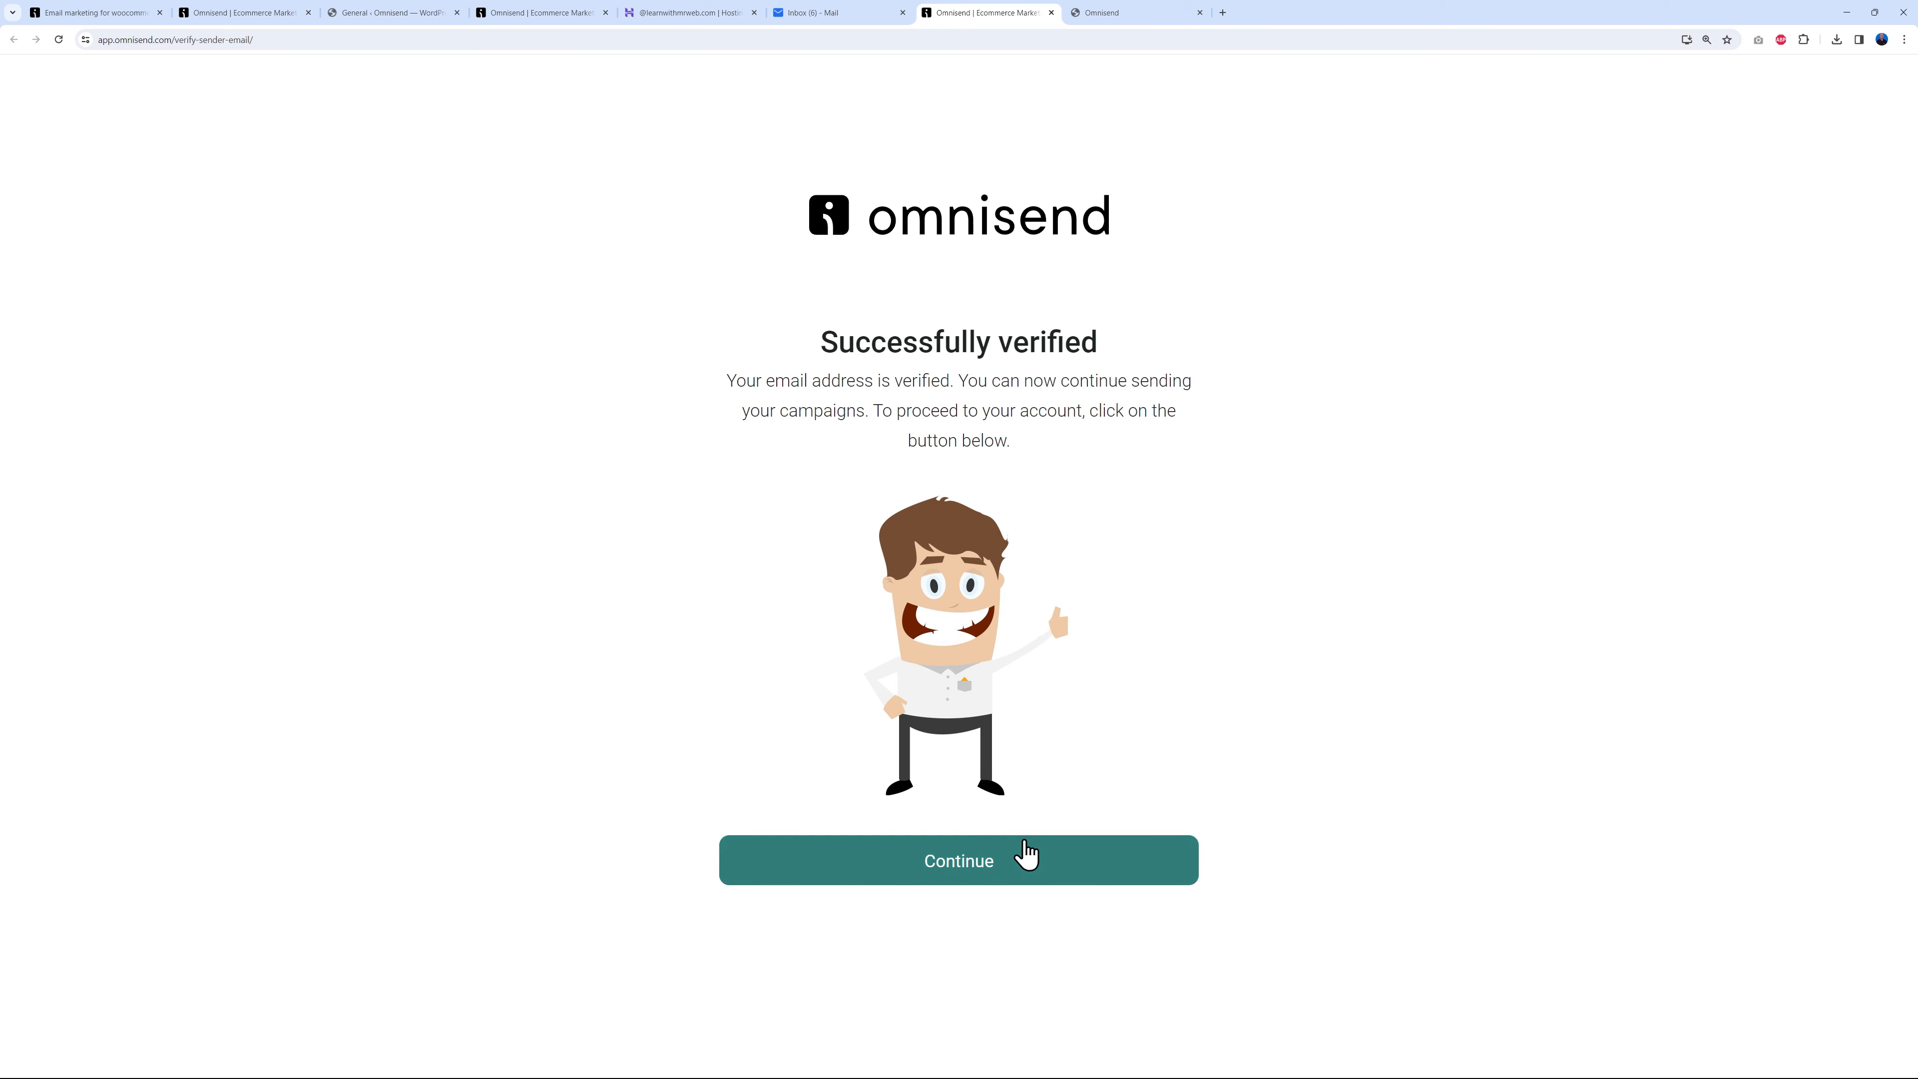
click(997, 864)
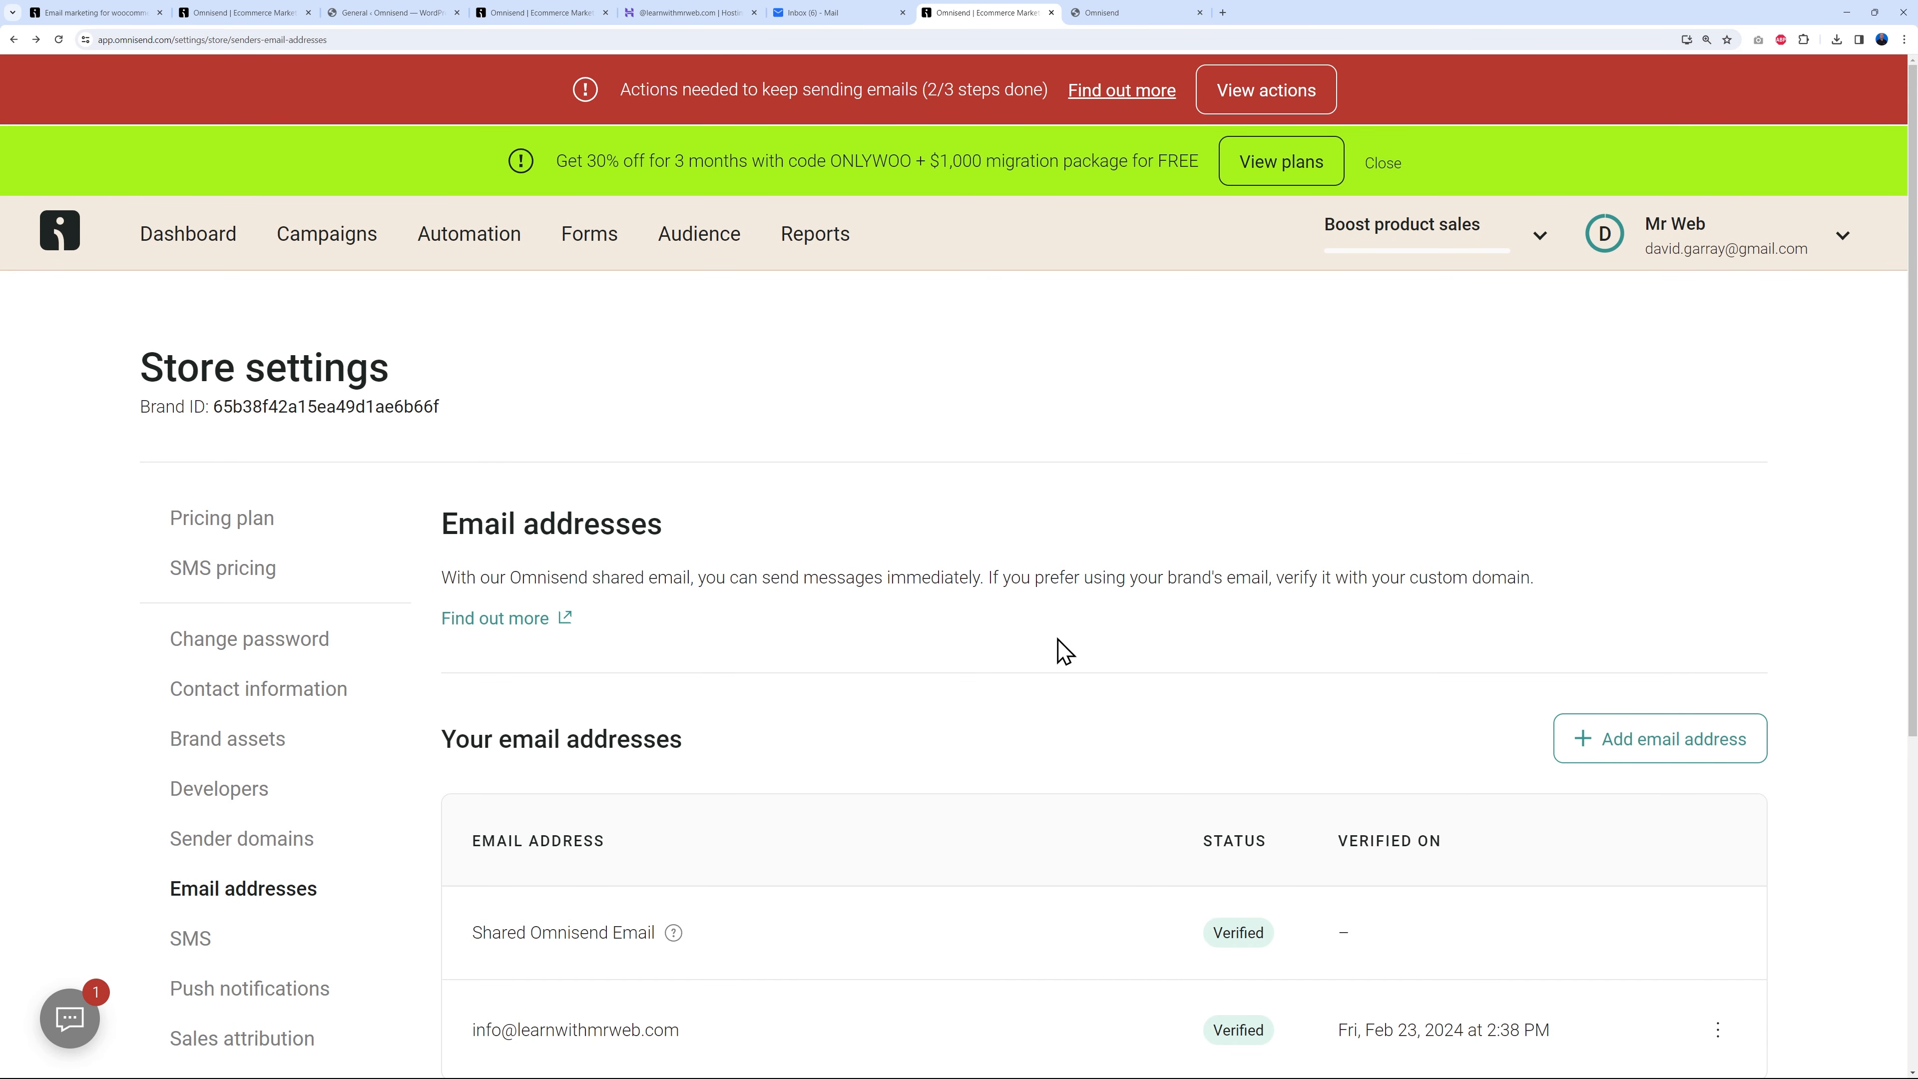
key(ctrl+w)
Choose "Yes, I want (recommended)" to send all campaigns and automations from the verified address, and finish the sending-rules setup.
click(1236, 114)
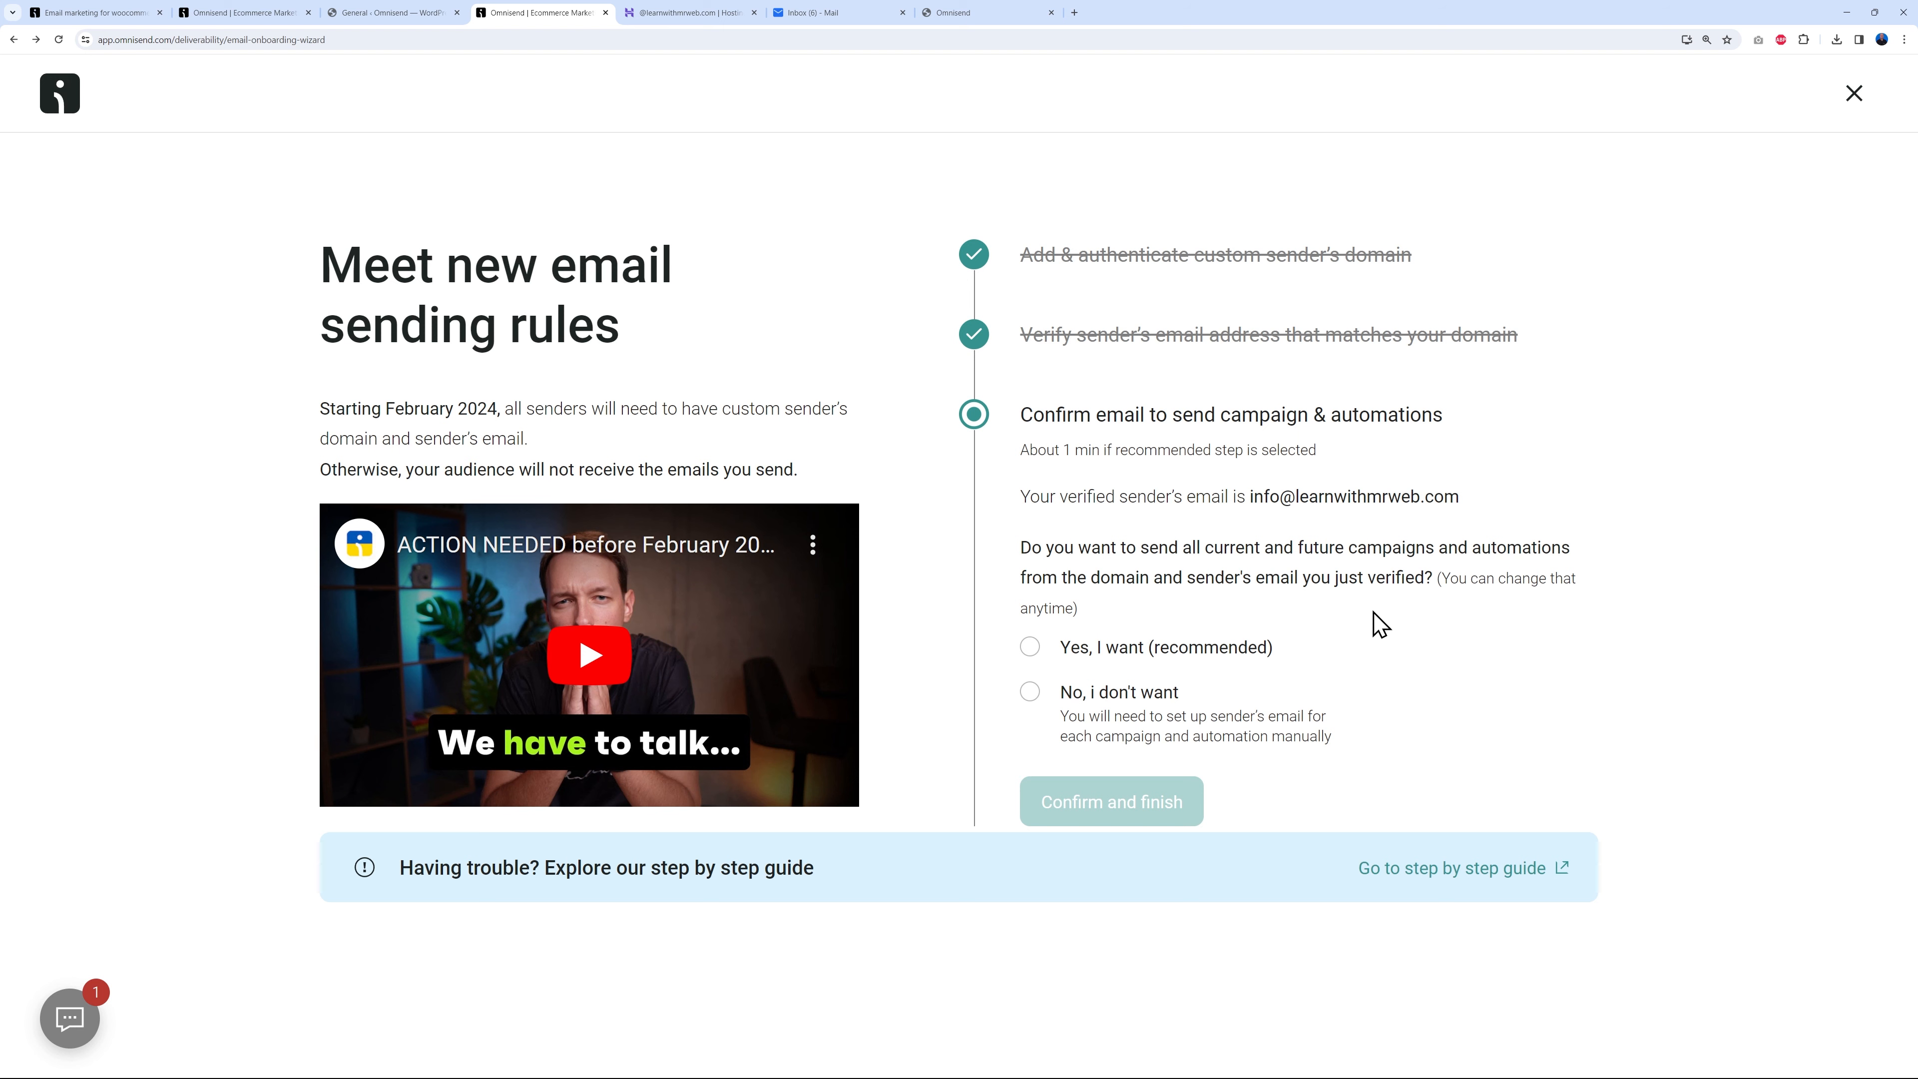
click(1030, 648)
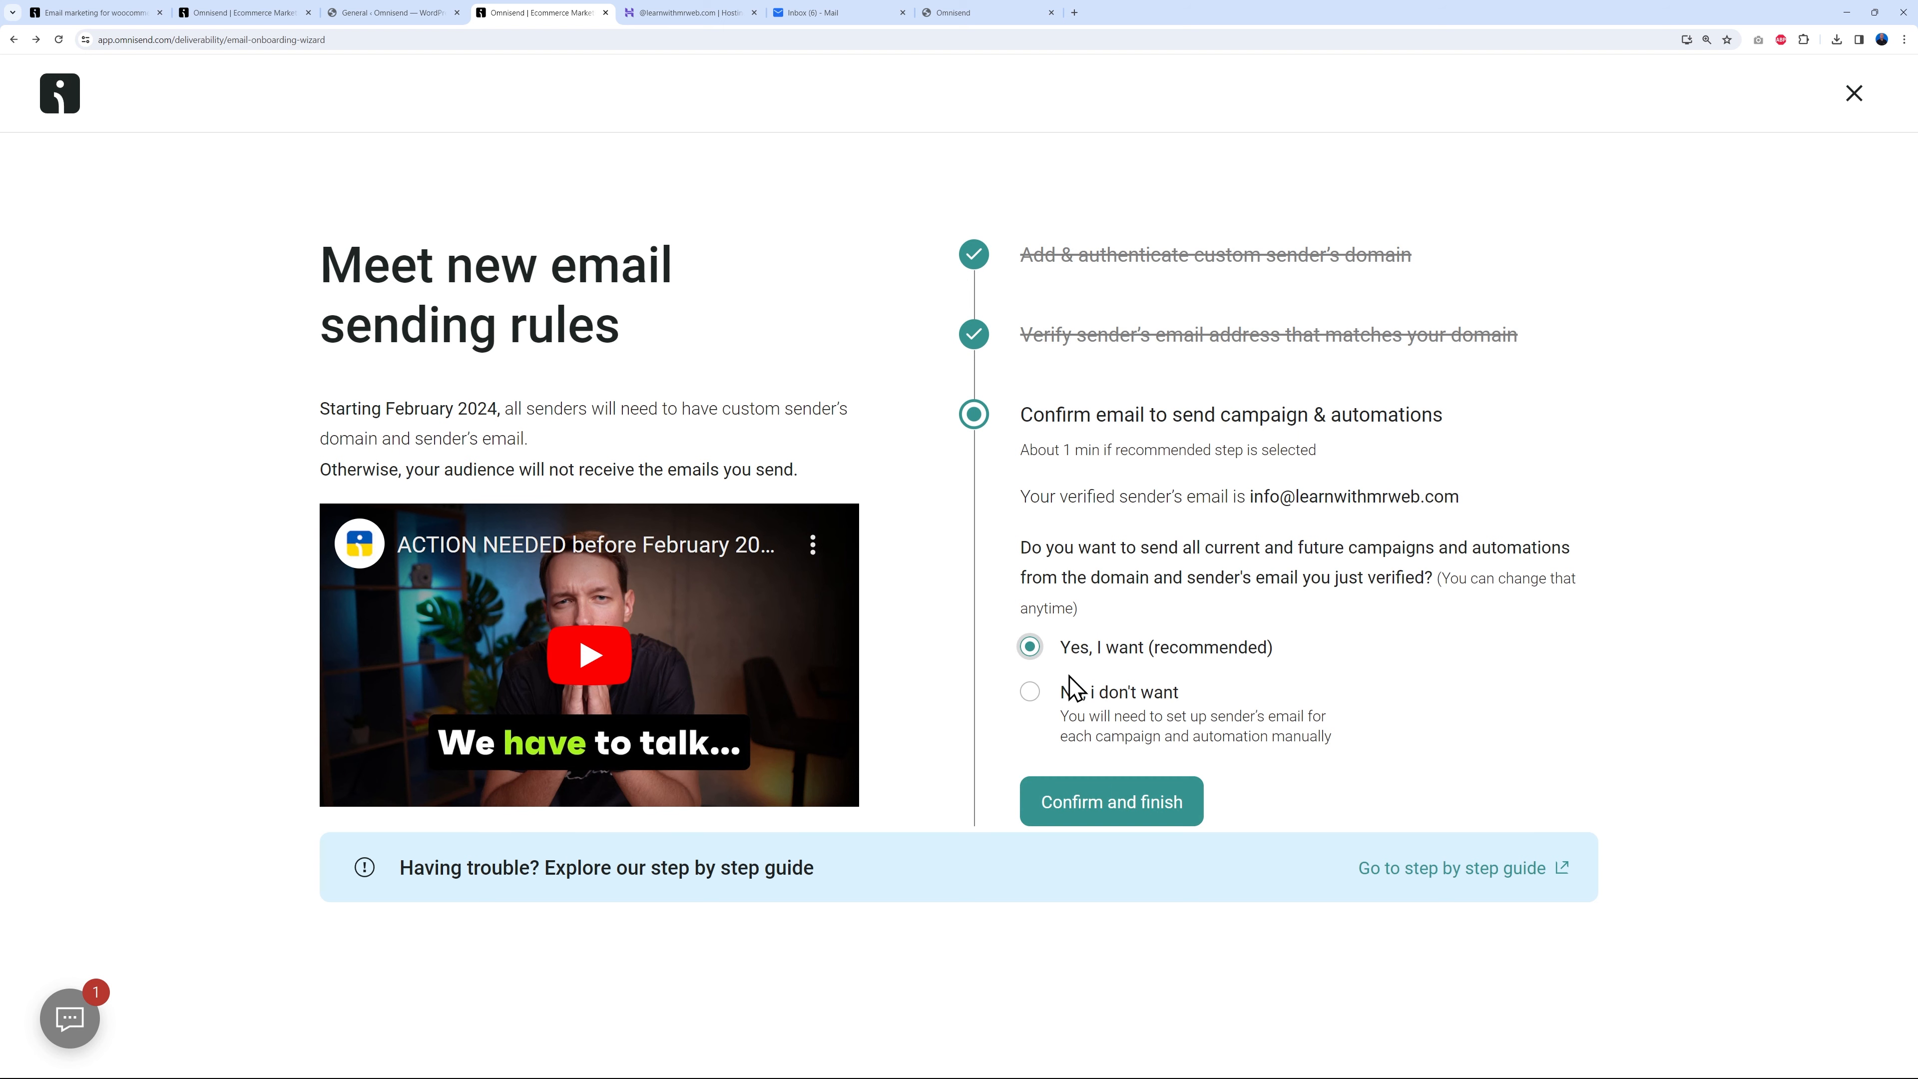
click(1122, 823)
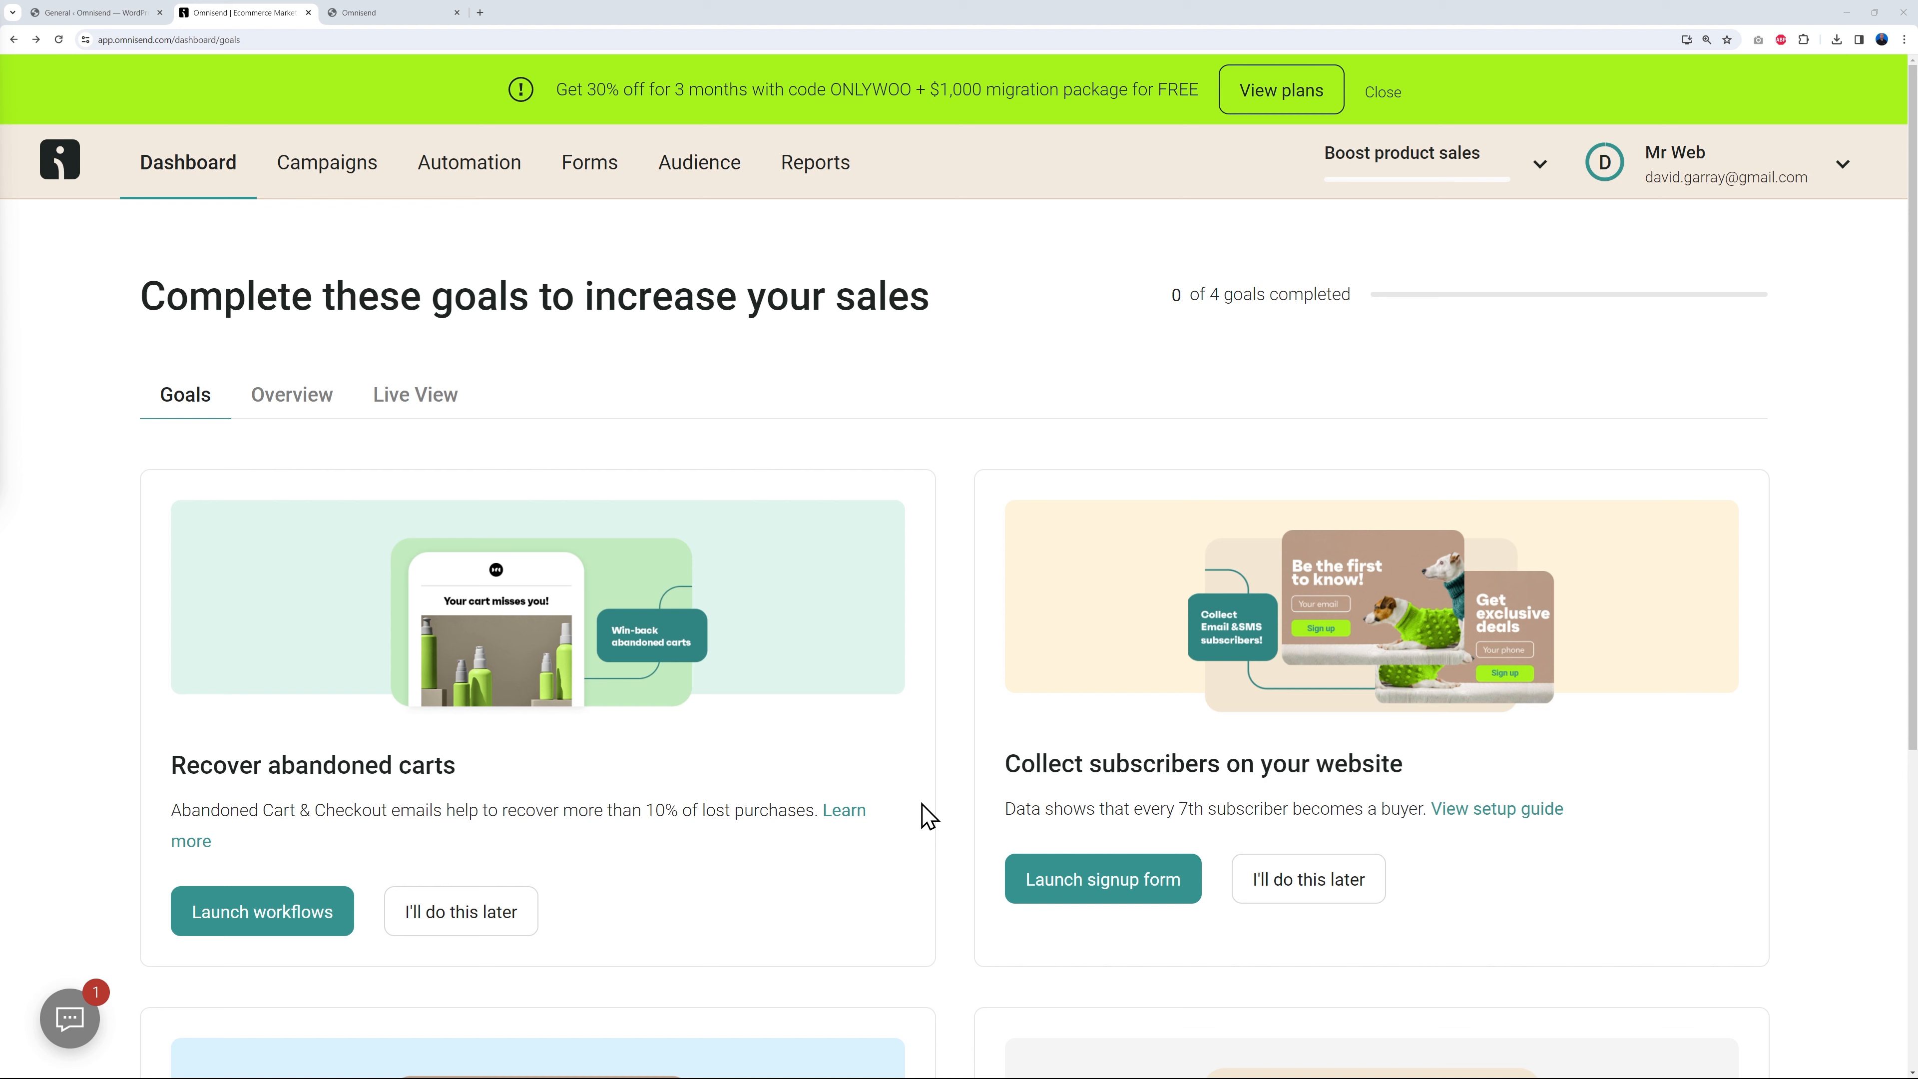
Start the Recover abandoned carts workflow setup from the dashboard goals and choose "Use only emails" for the channel.
scroll(919, 802, down, 4)
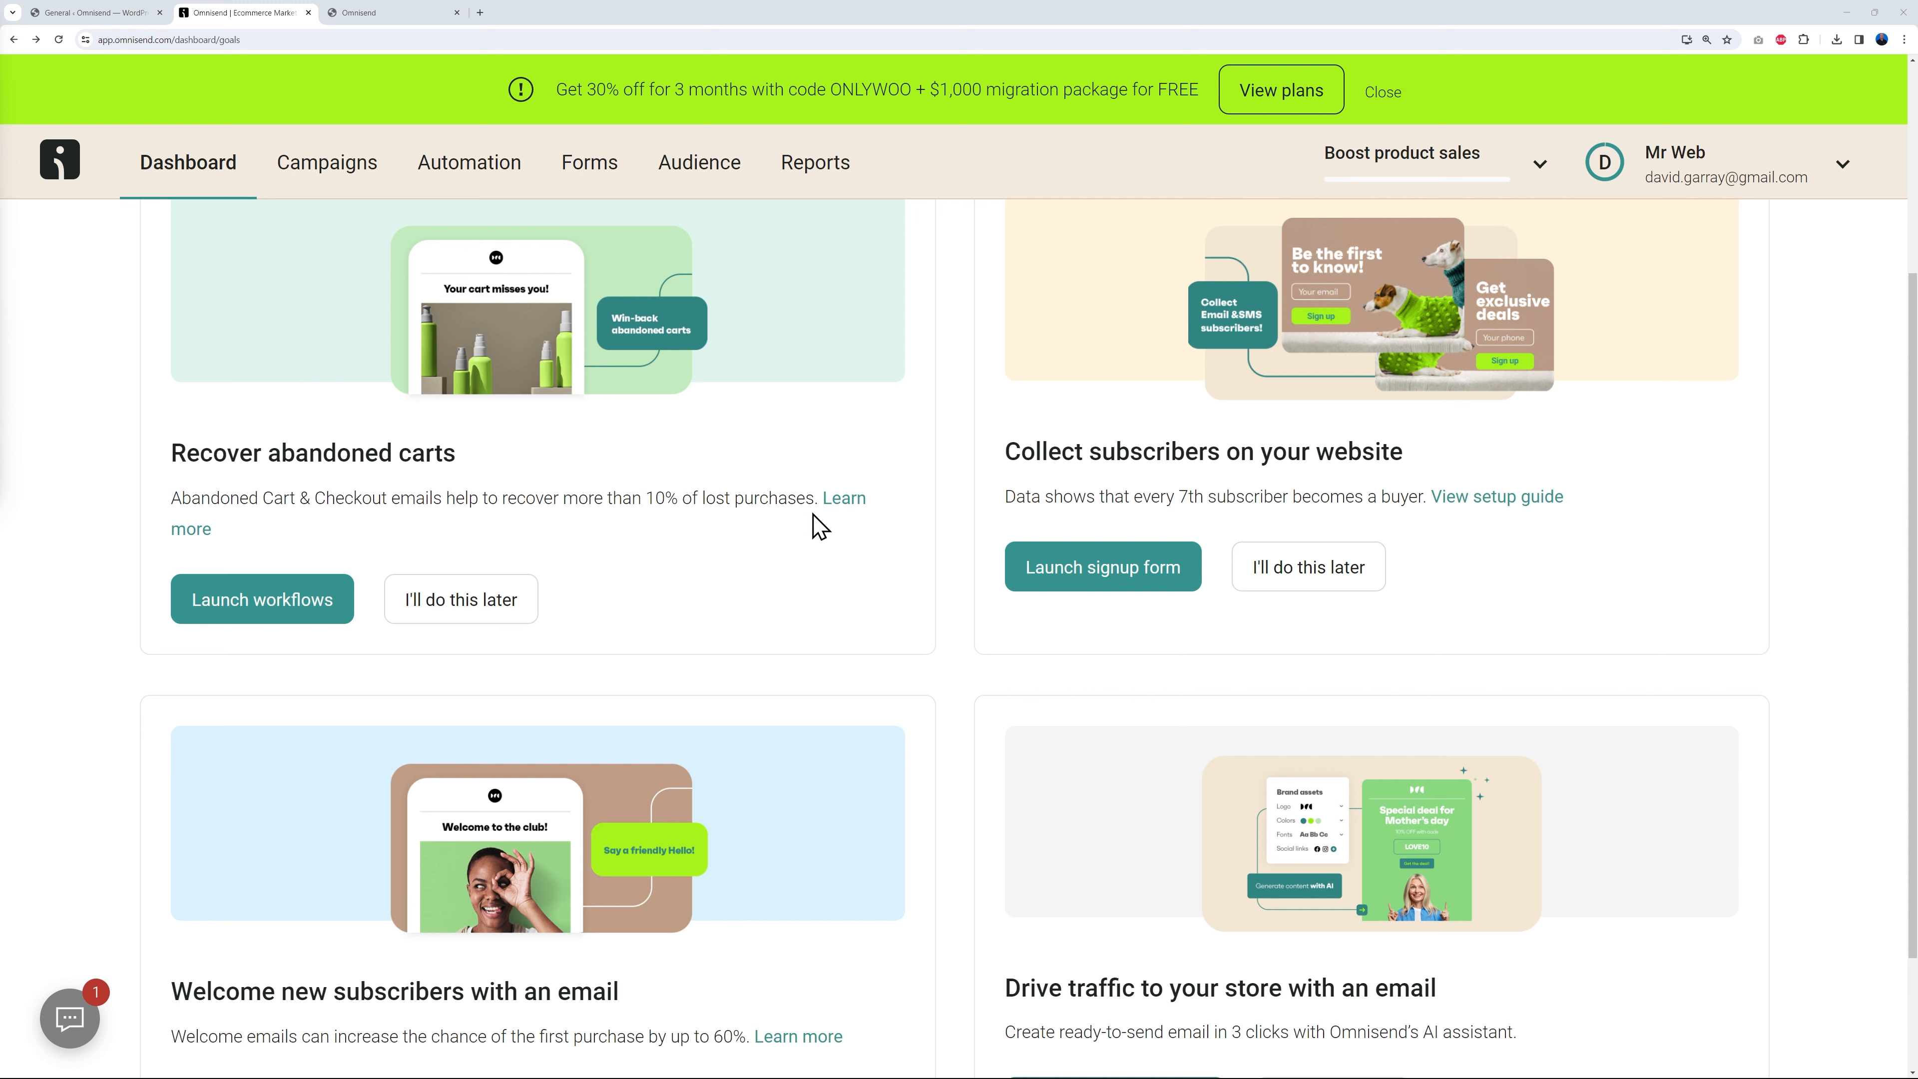
drag(814, 501, 505, 505)
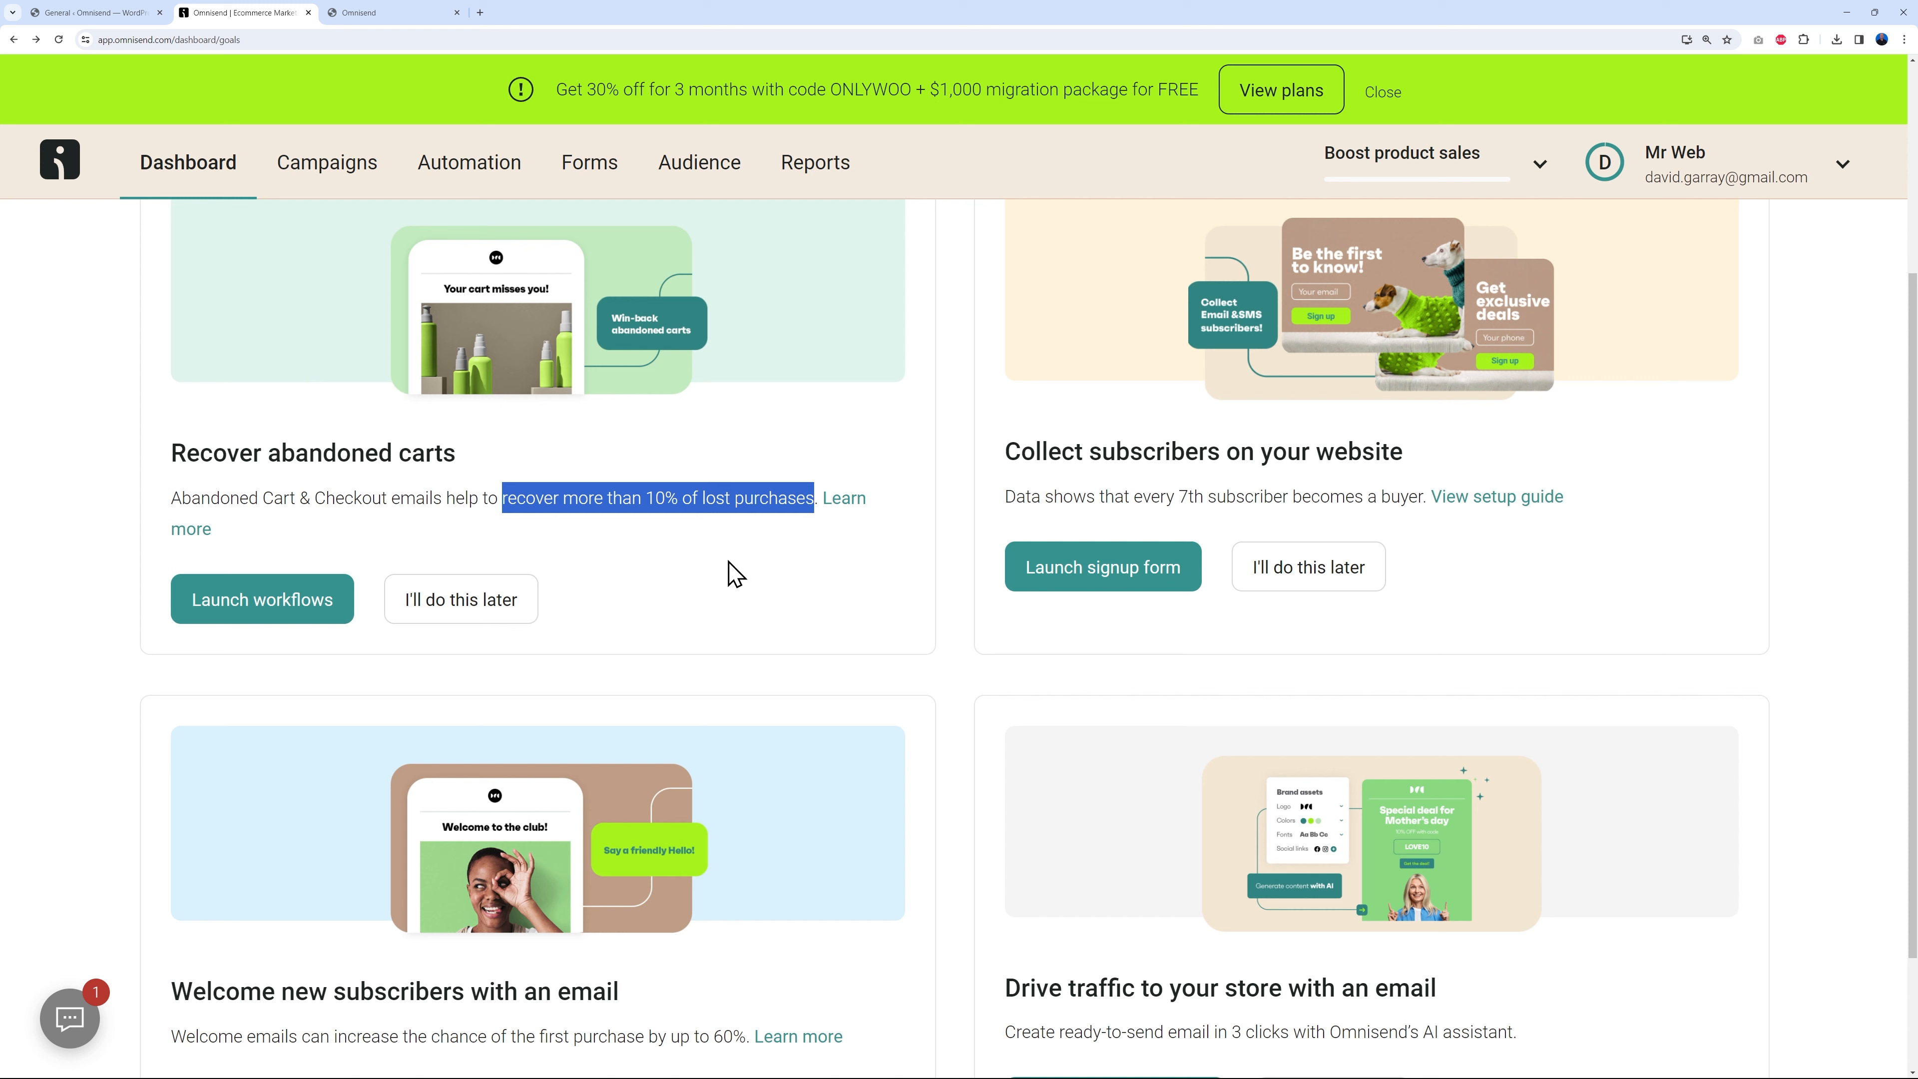
click(822, 579)
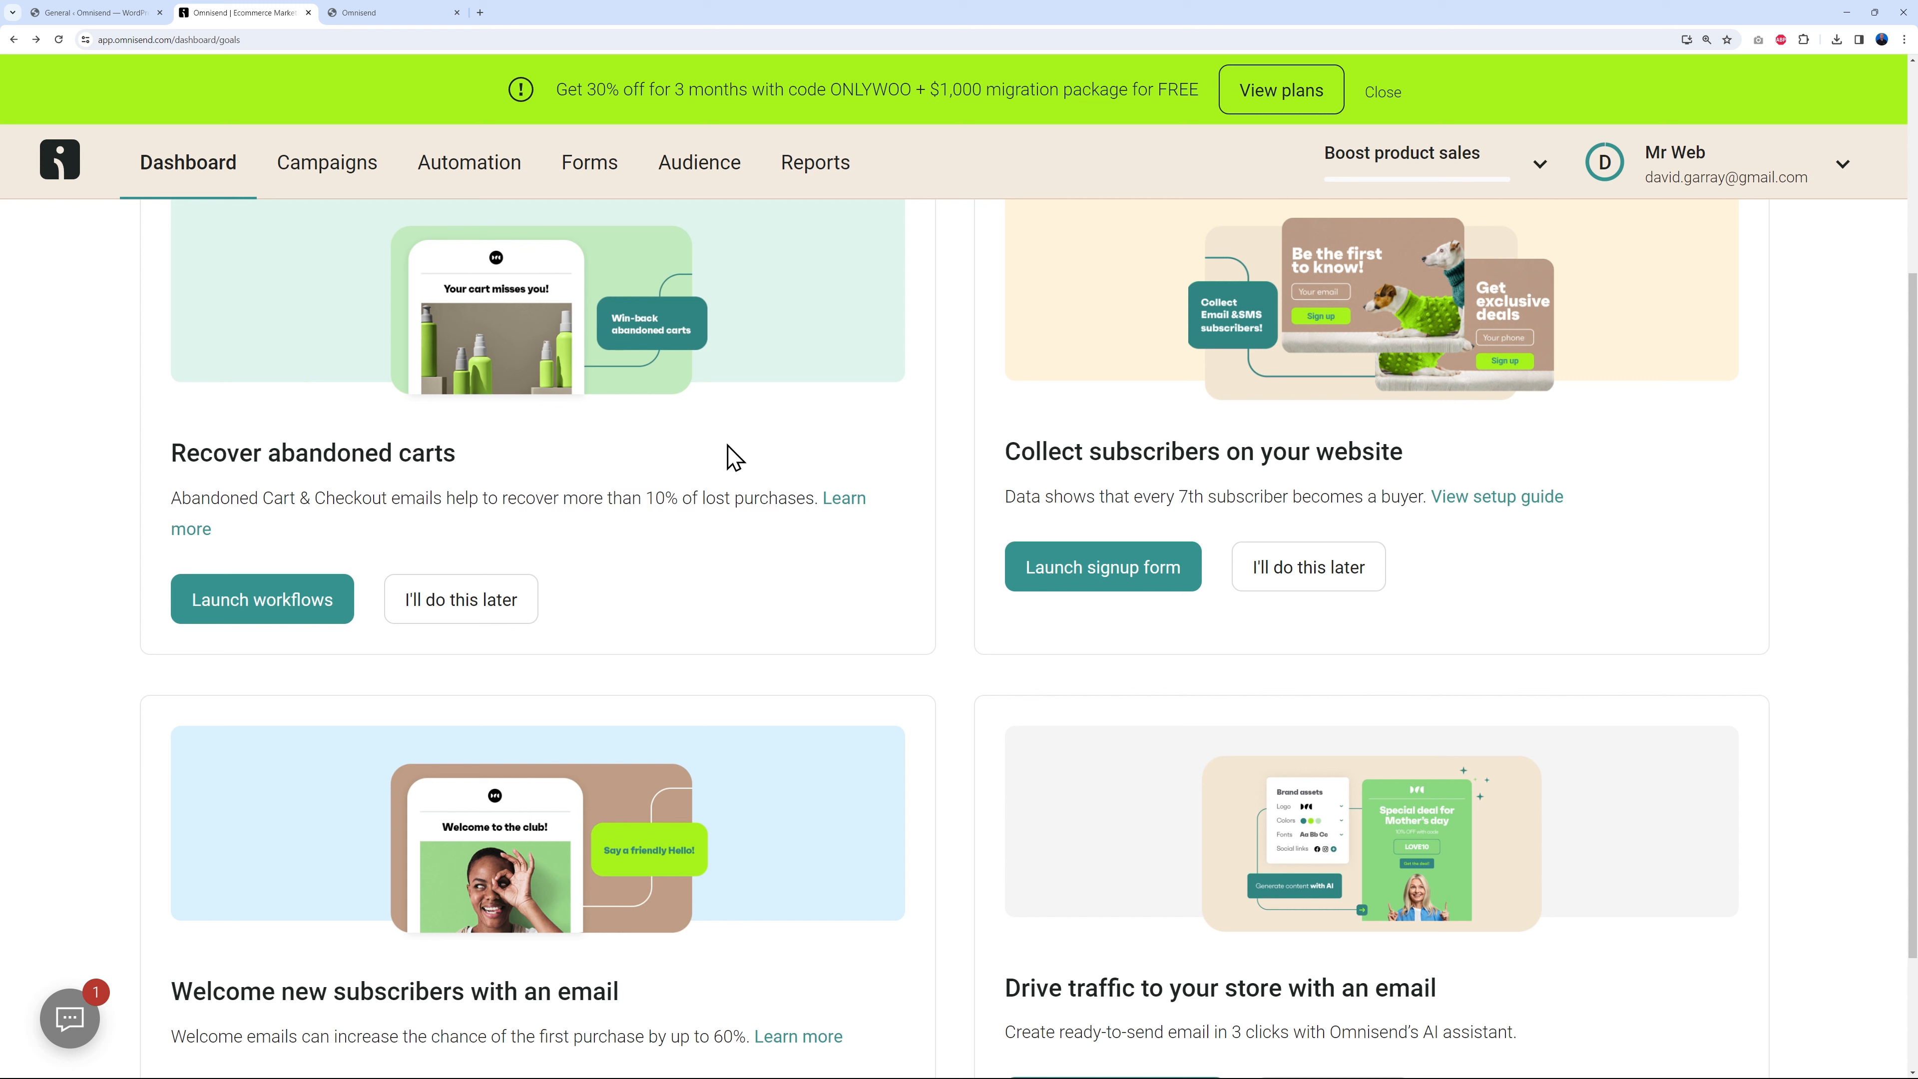
click(260, 608)
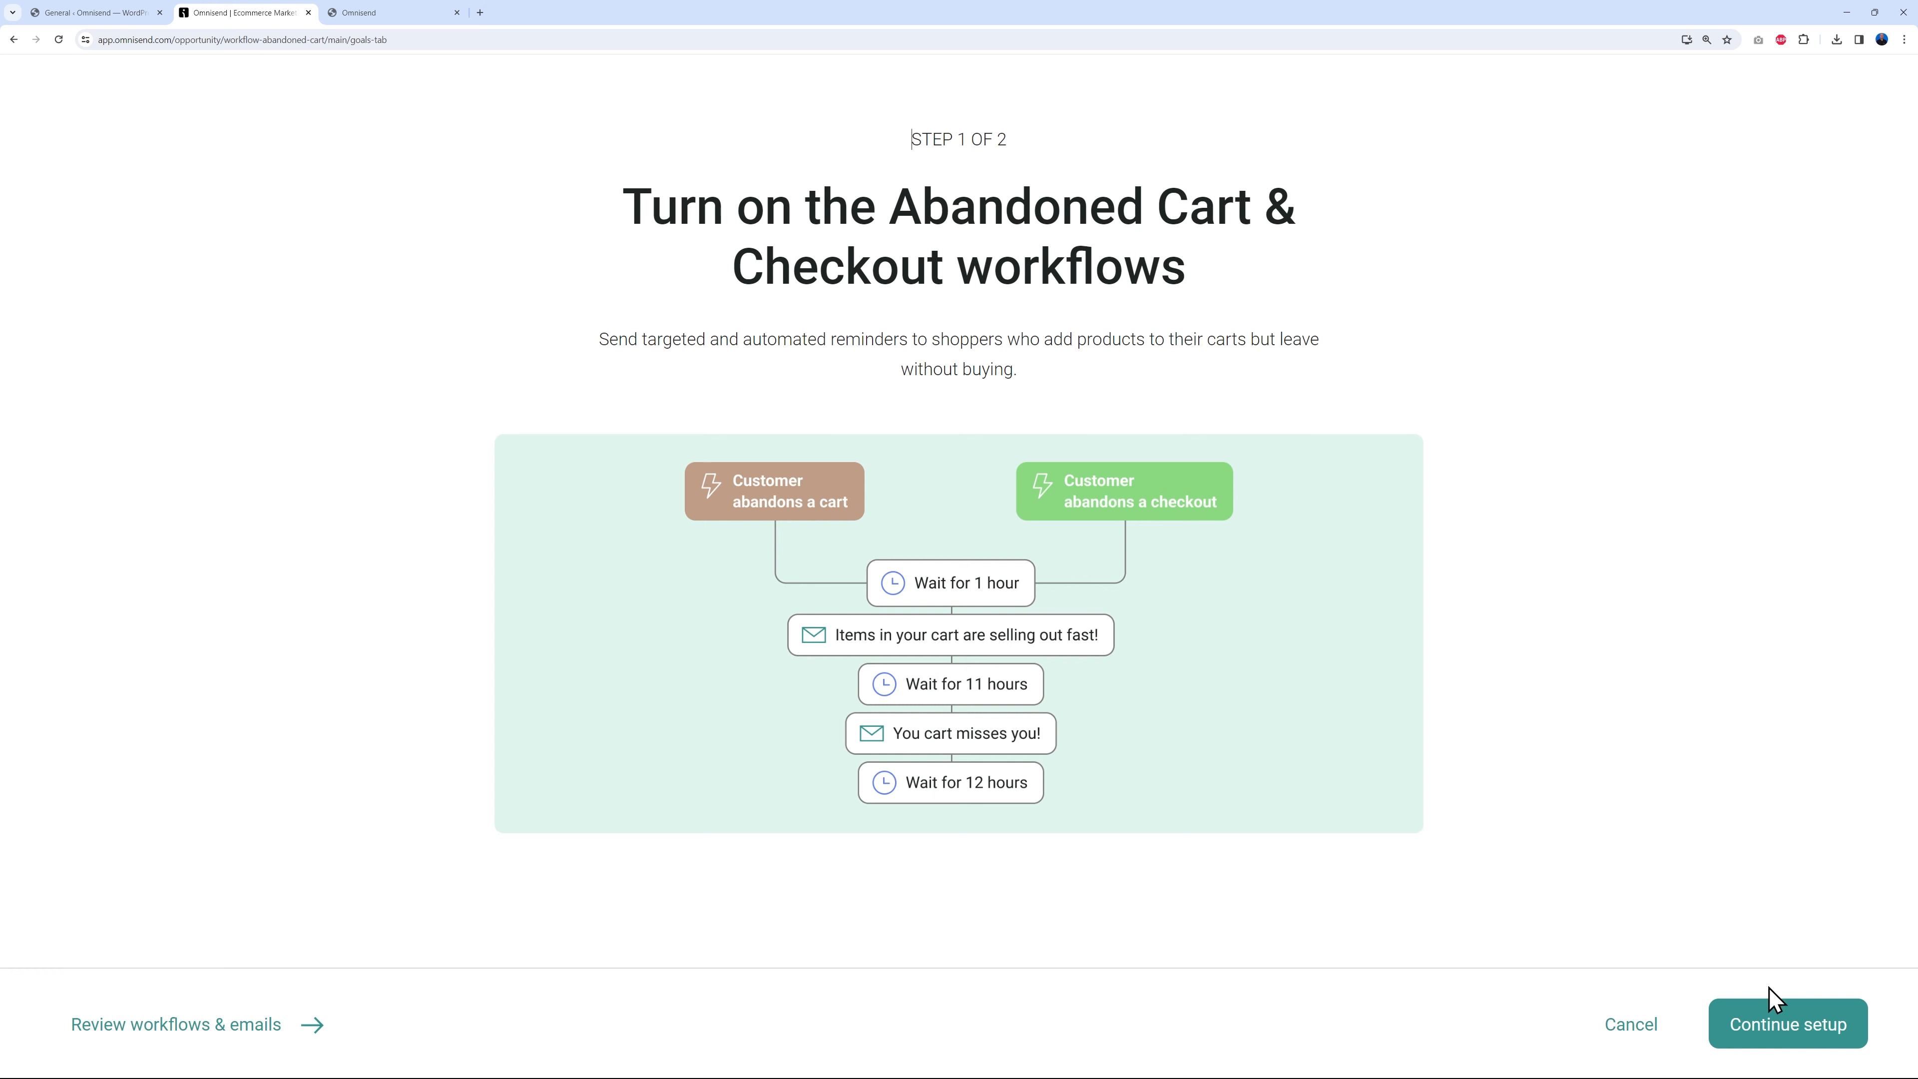
click(1777, 1013)
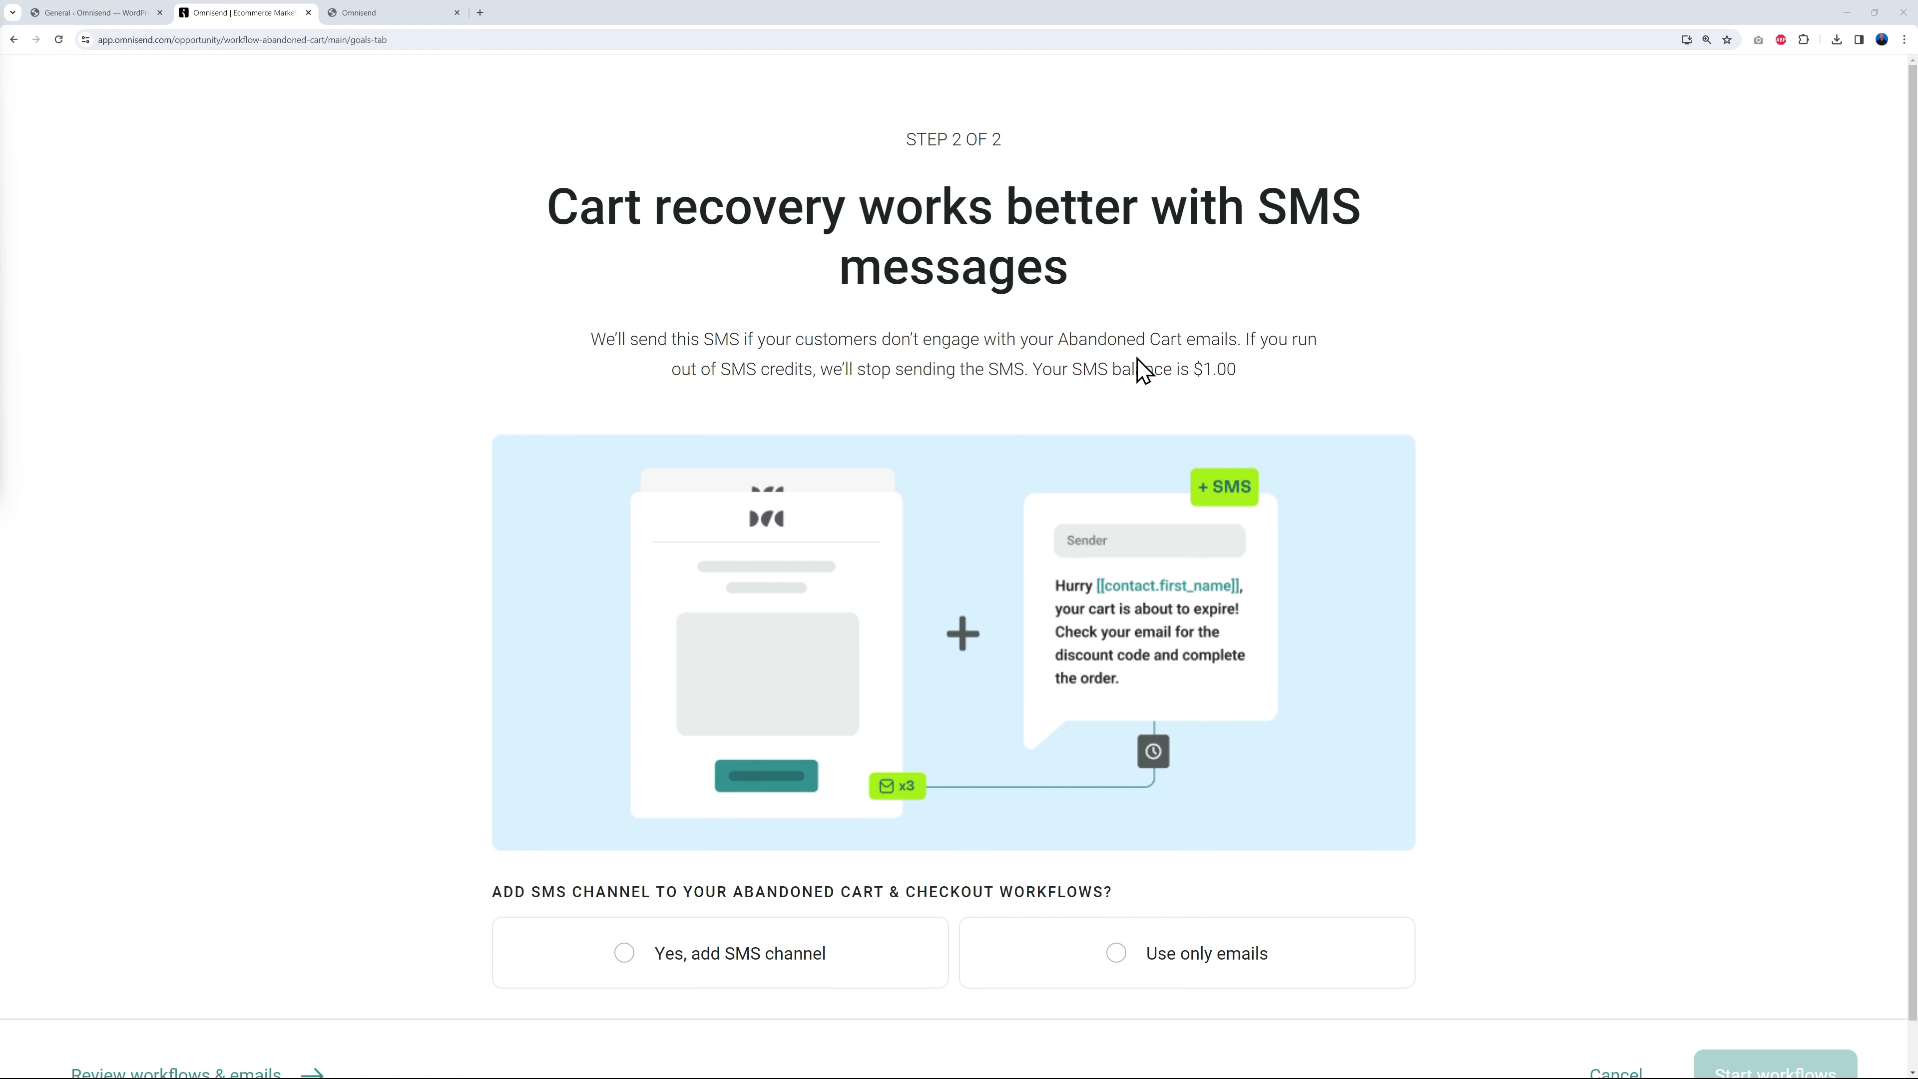
click(698, 948)
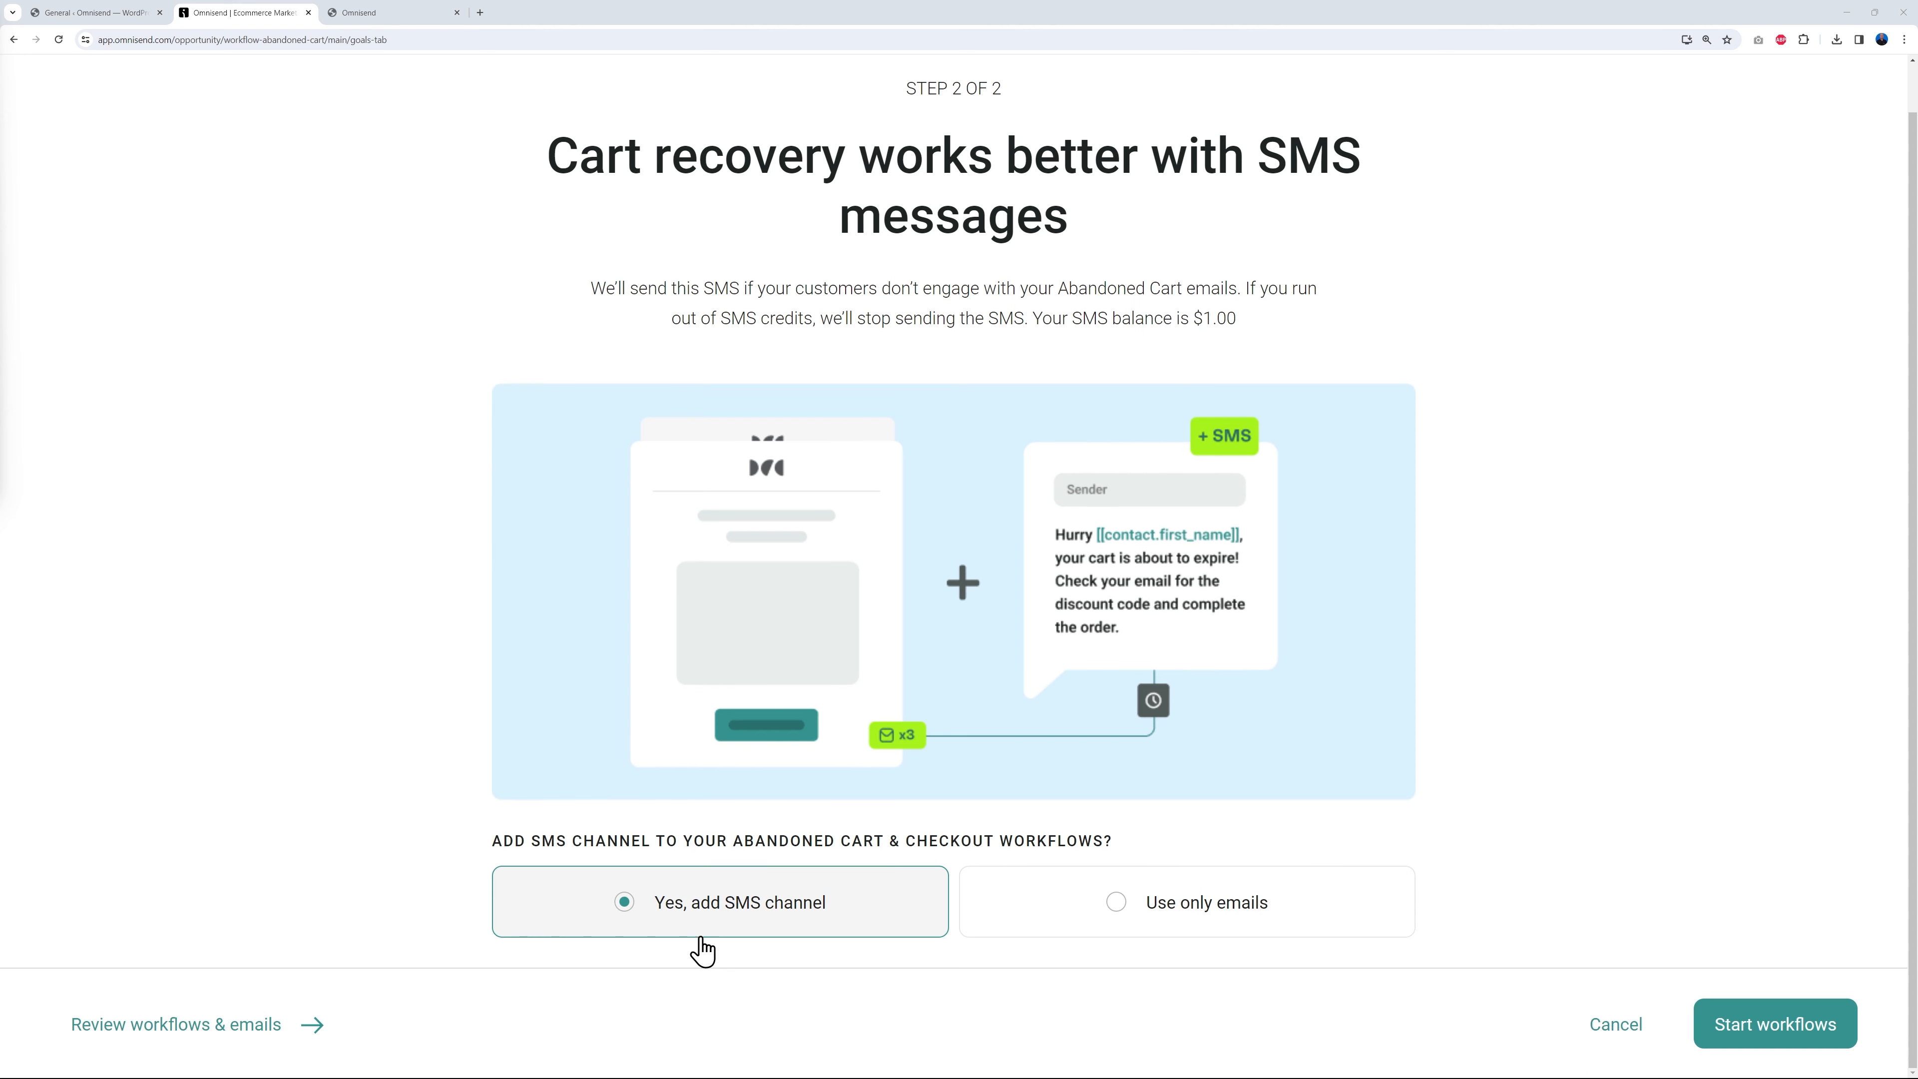
click(1194, 919)
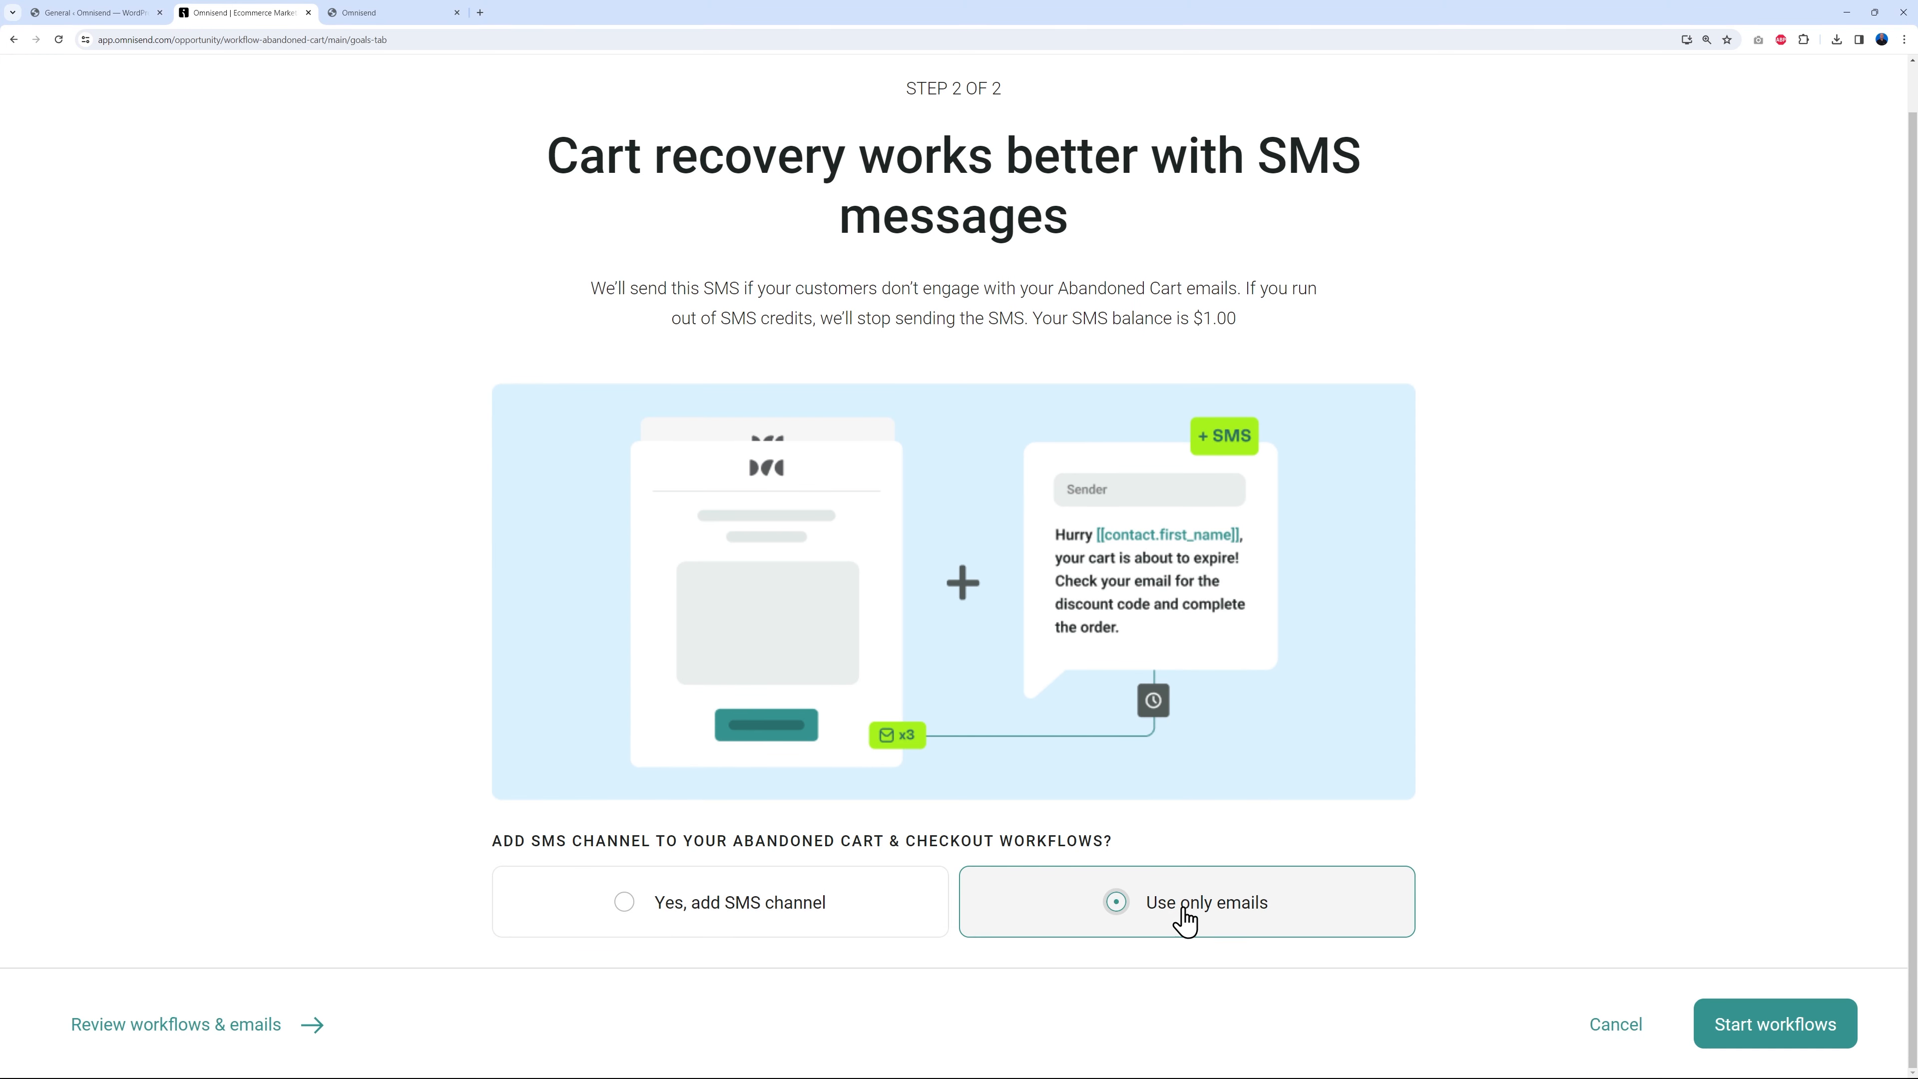
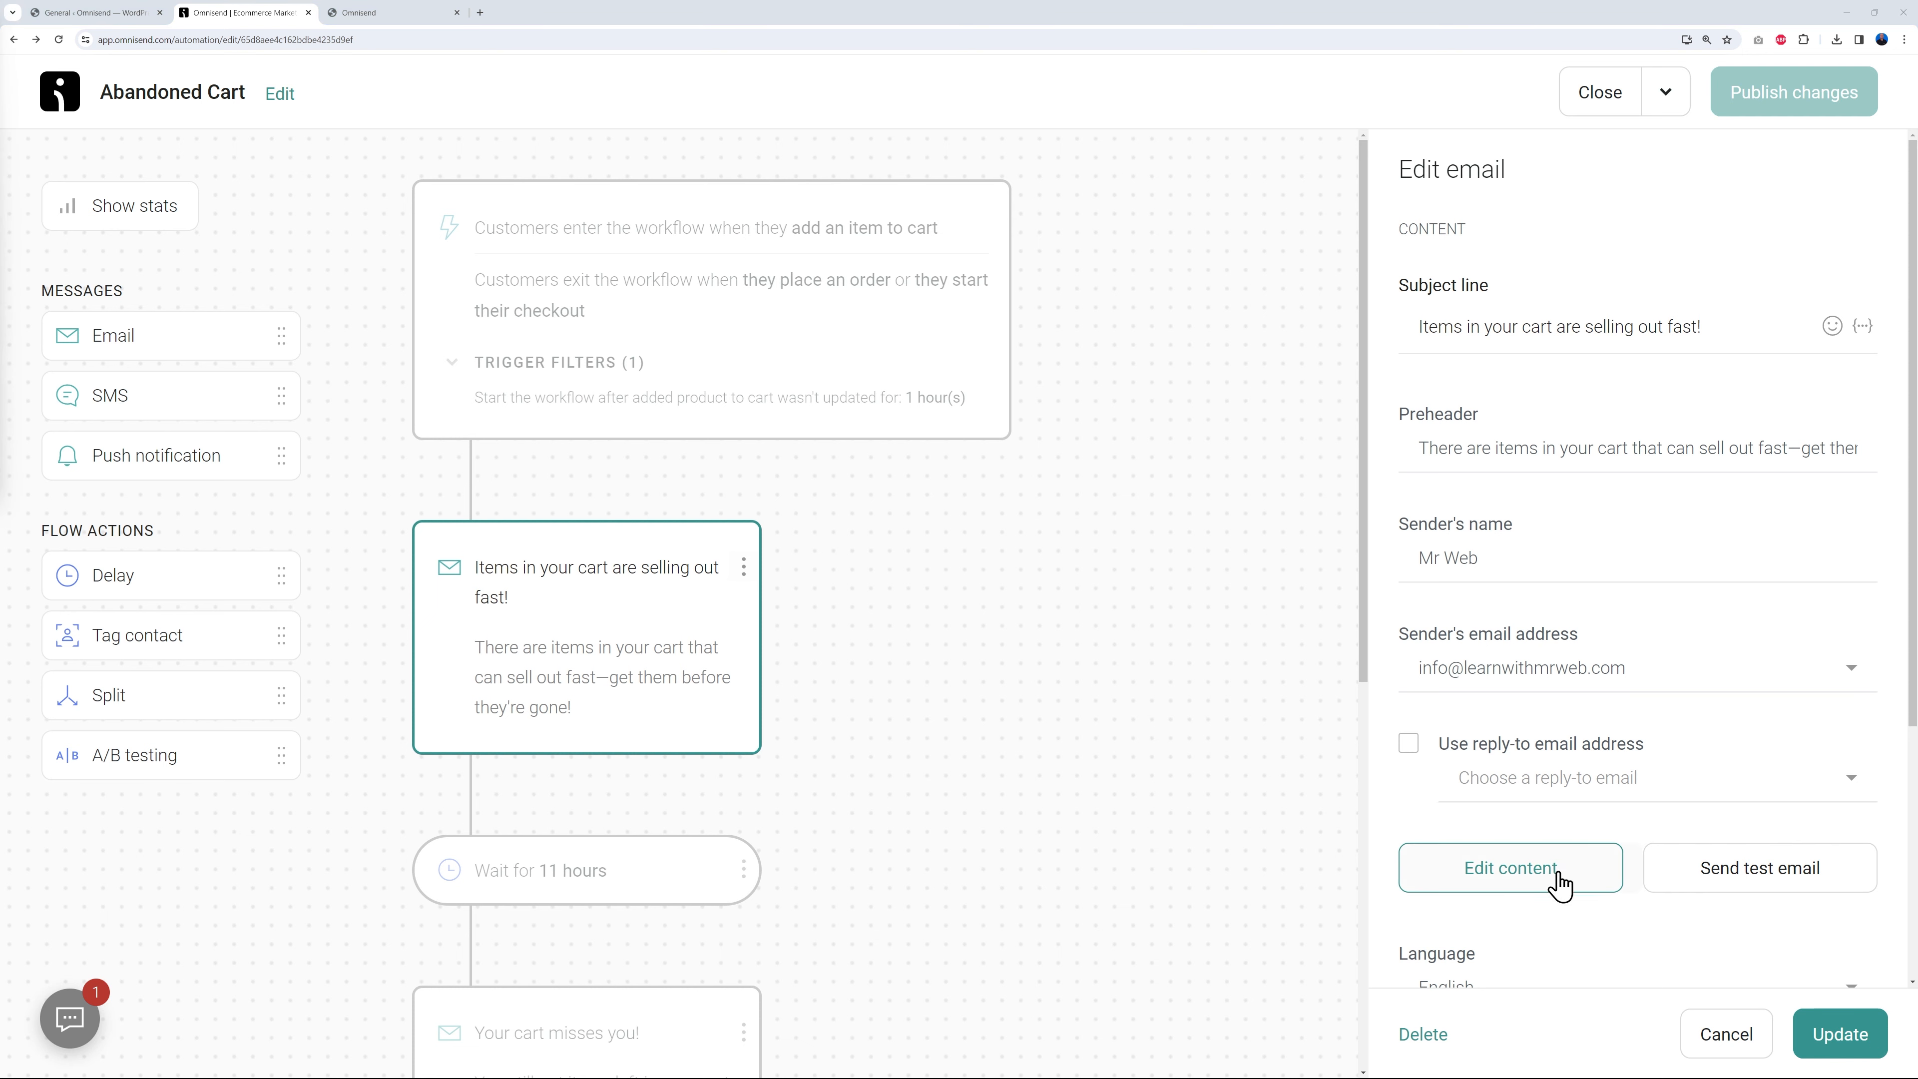
Open the content of the Abandoned Cart email "Items in your cart are selling out fast!" and examine its layout down to the footer.
click(1532, 879)
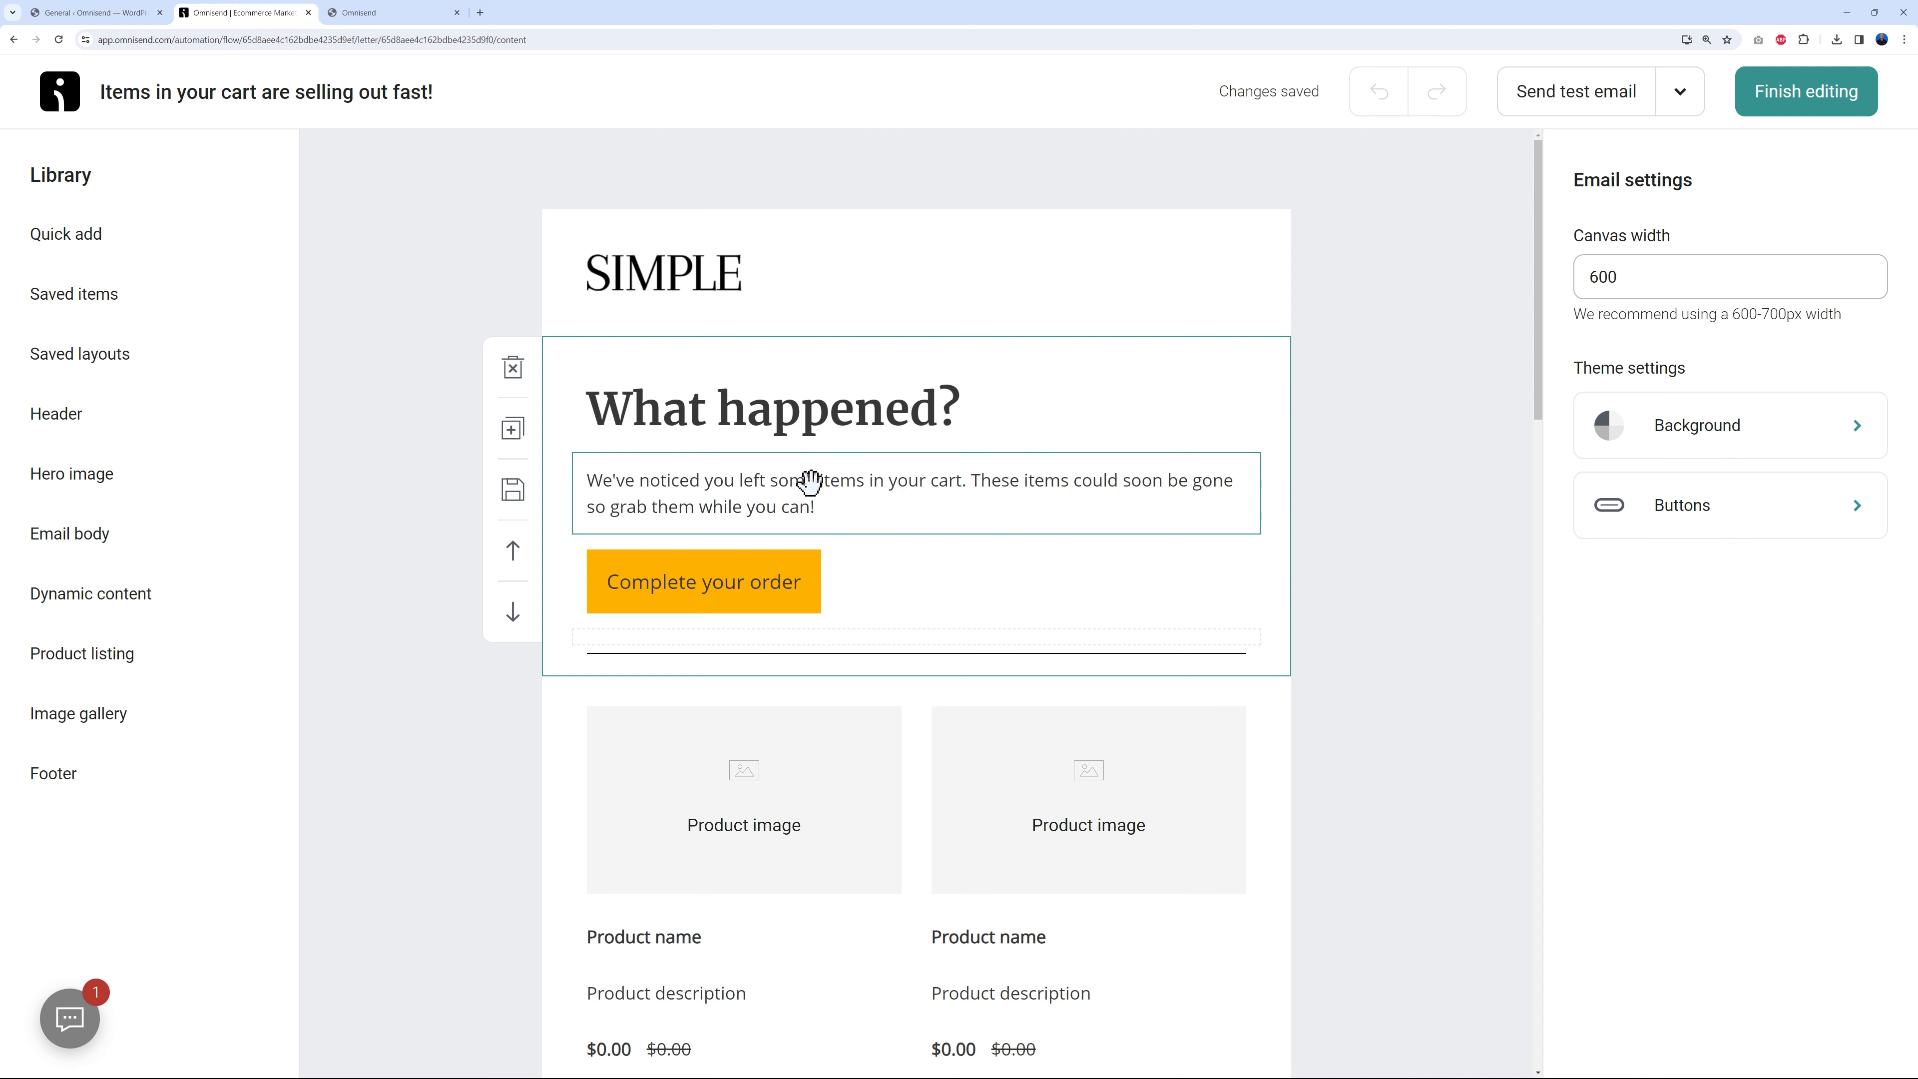
scroll(1340, 488, down, 3)
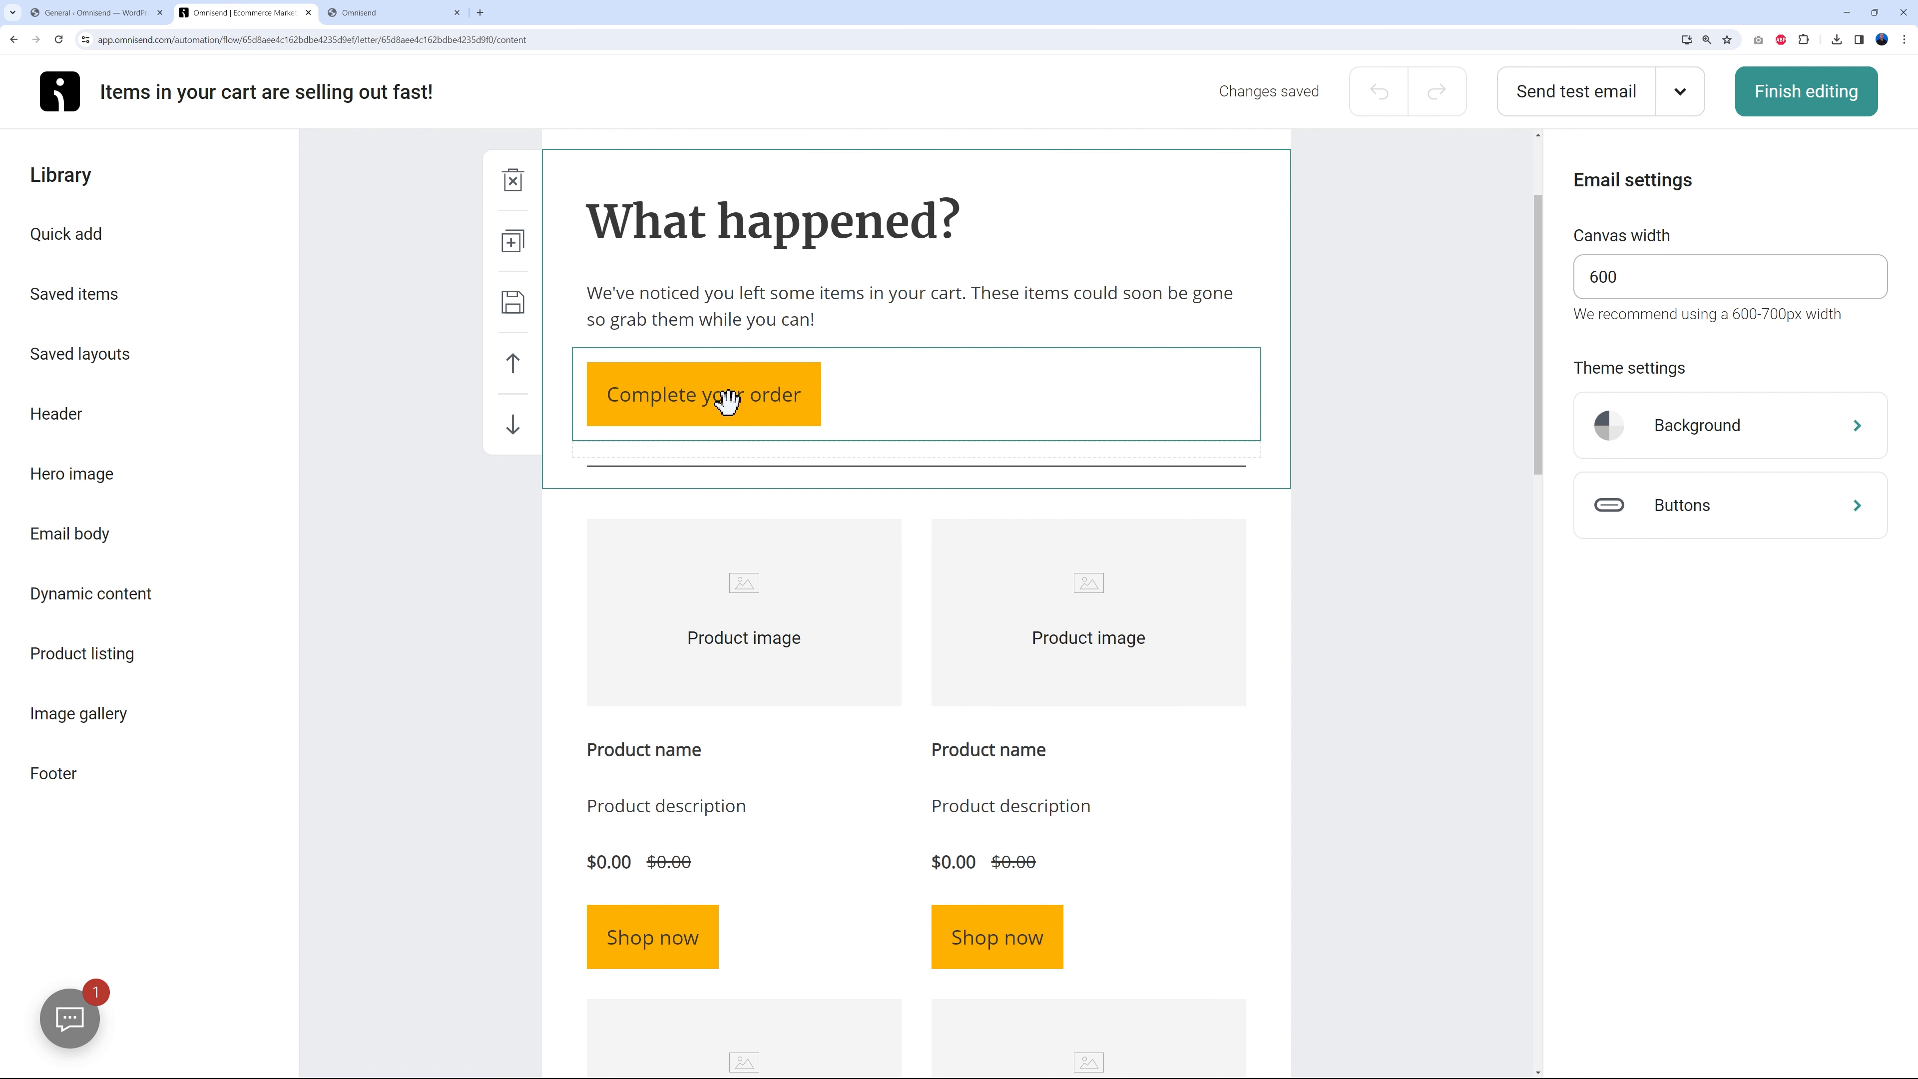
scroll(1148, 643, down, 2)
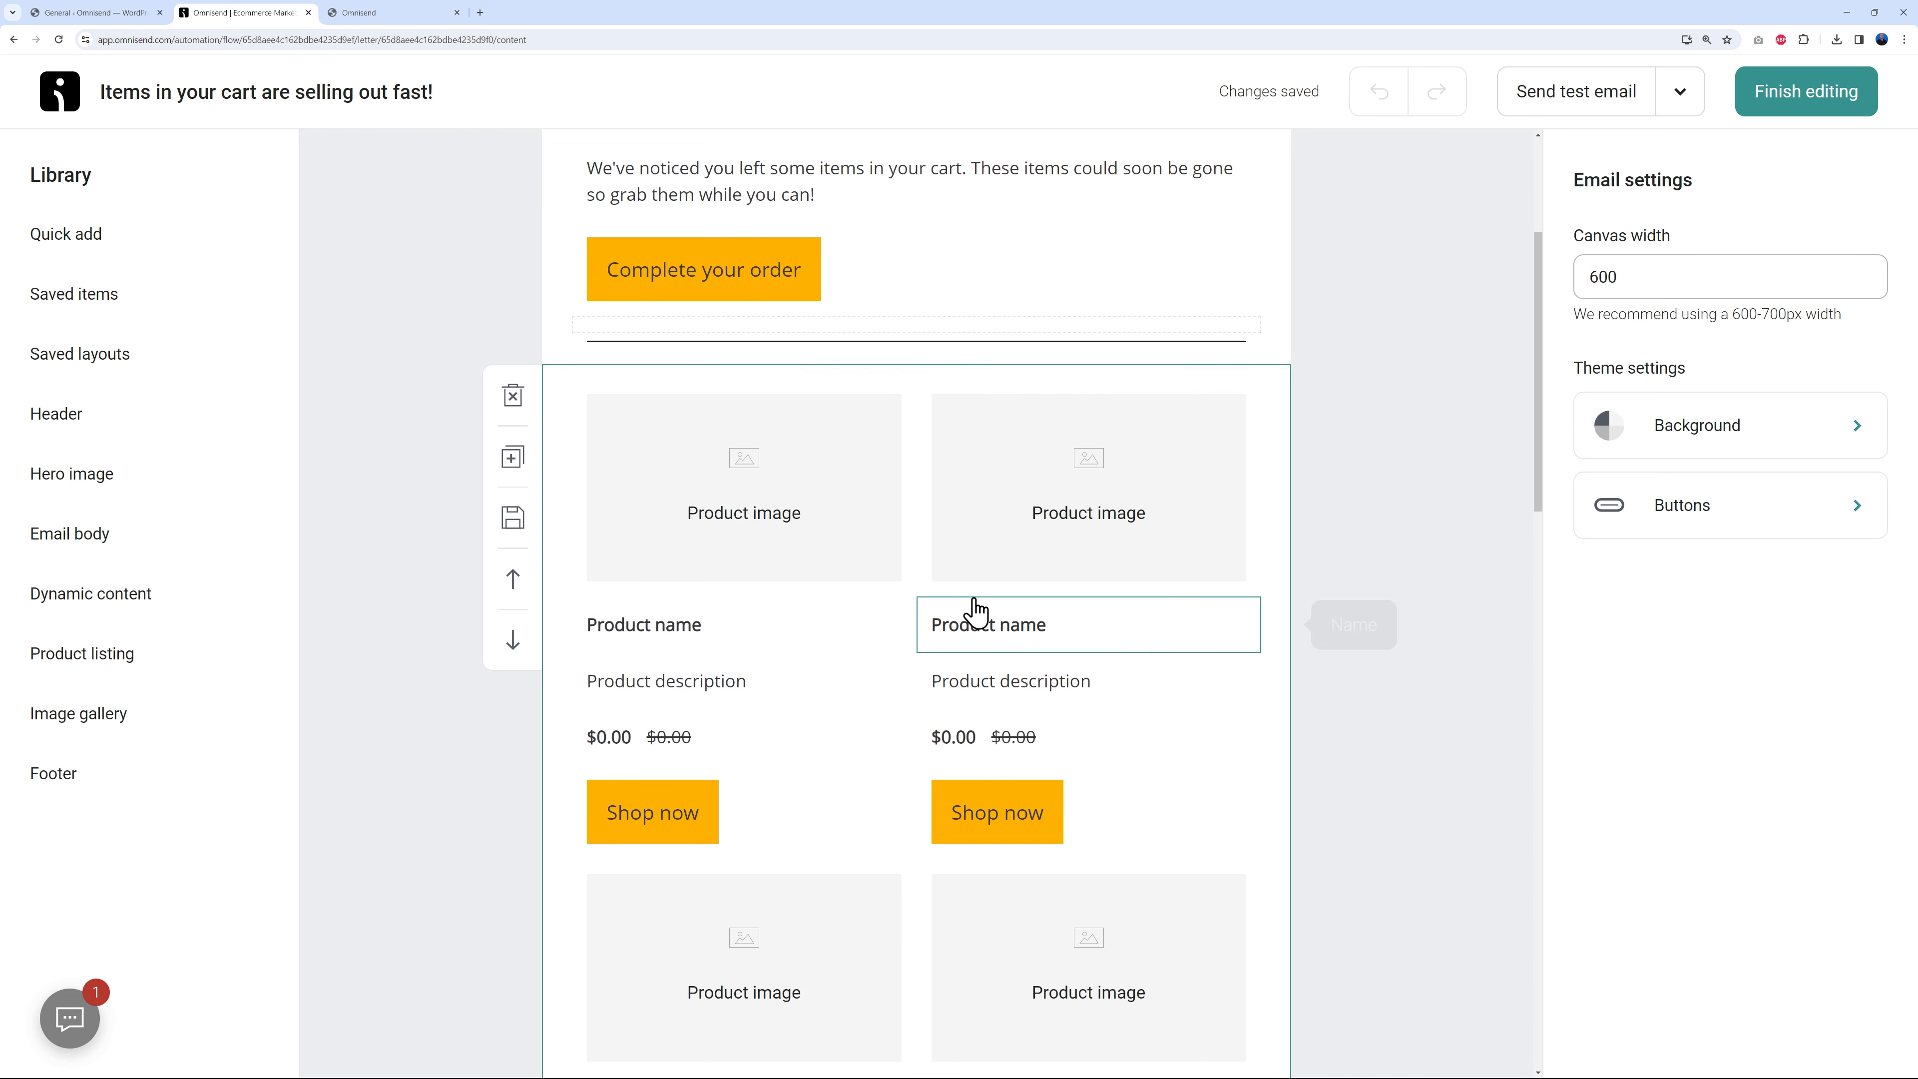
scroll(920, 848, down, 1)
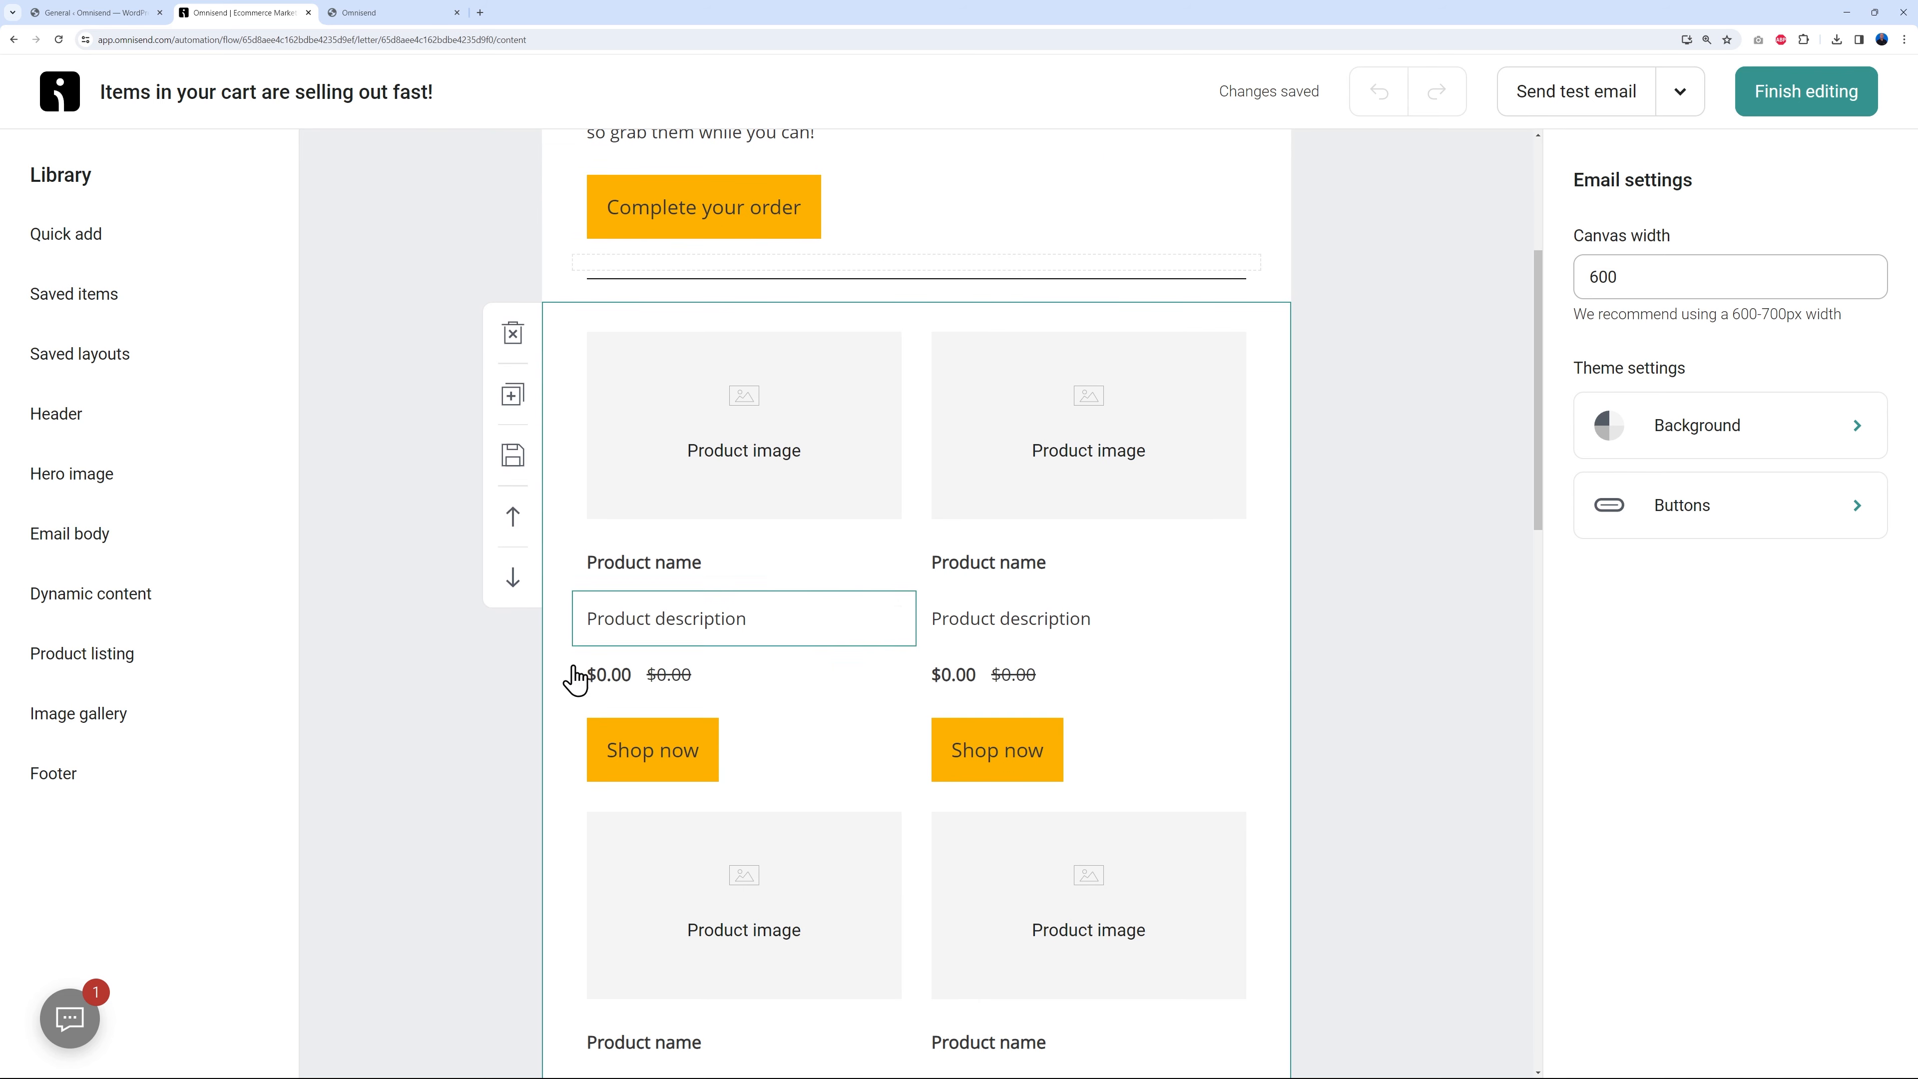
scroll(974, 939, down, 14)
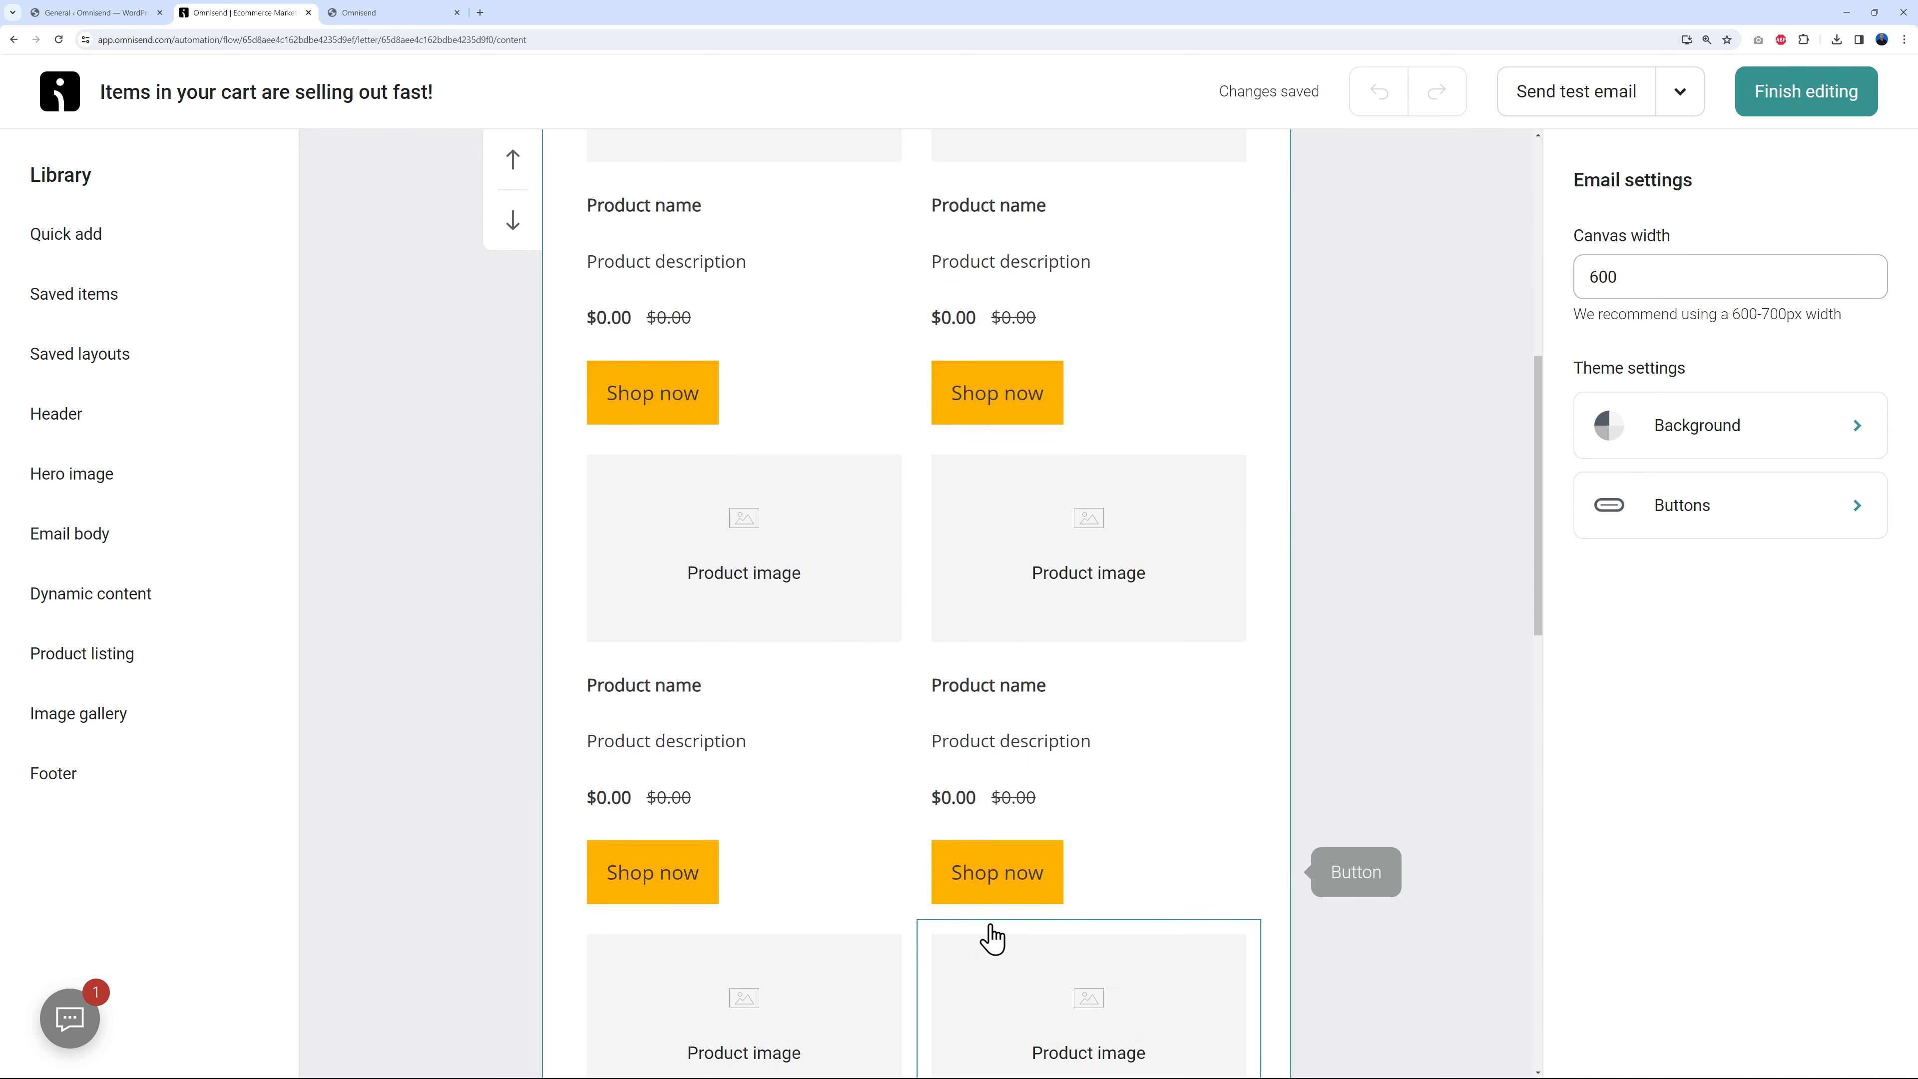
scroll(994, 941, down, 15)
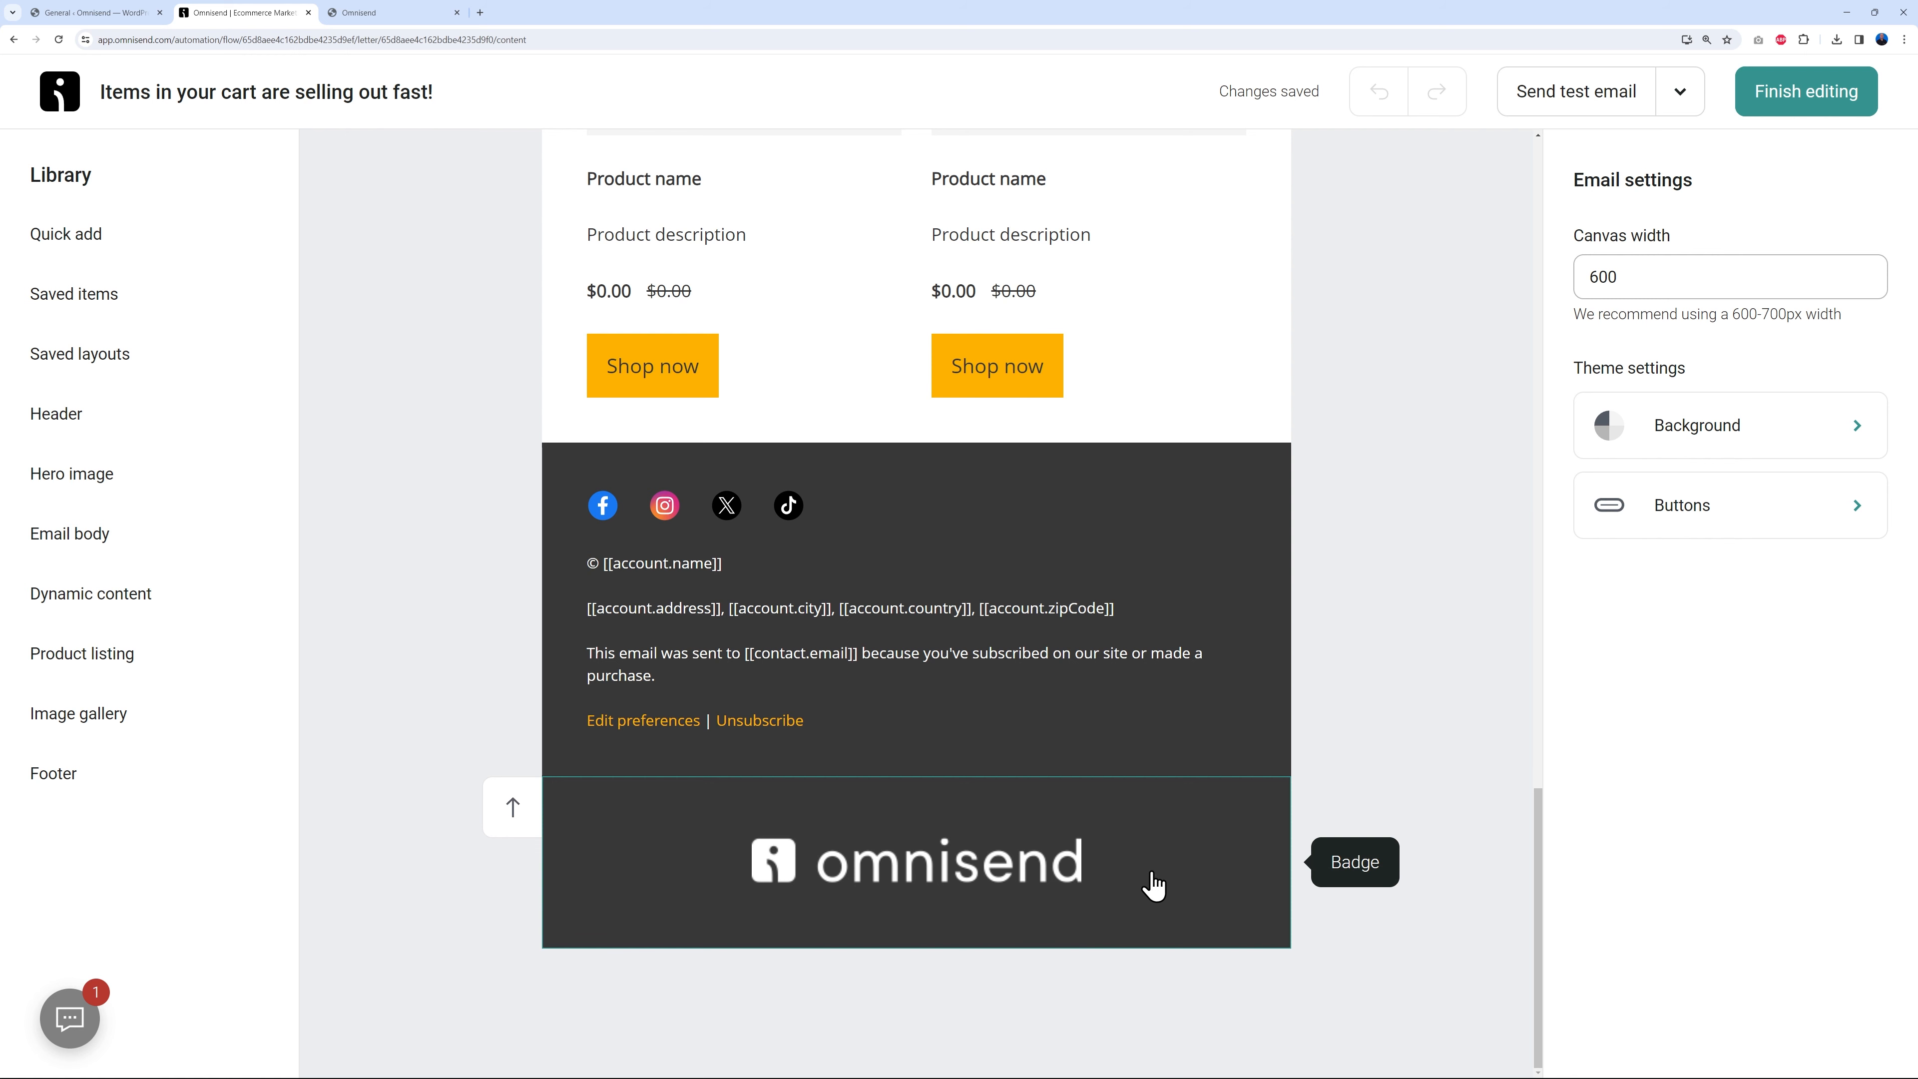
Examine the text settings of the email's "What happened?" heading and the paragraph below it.
scroll(1168, 872, up, 15)
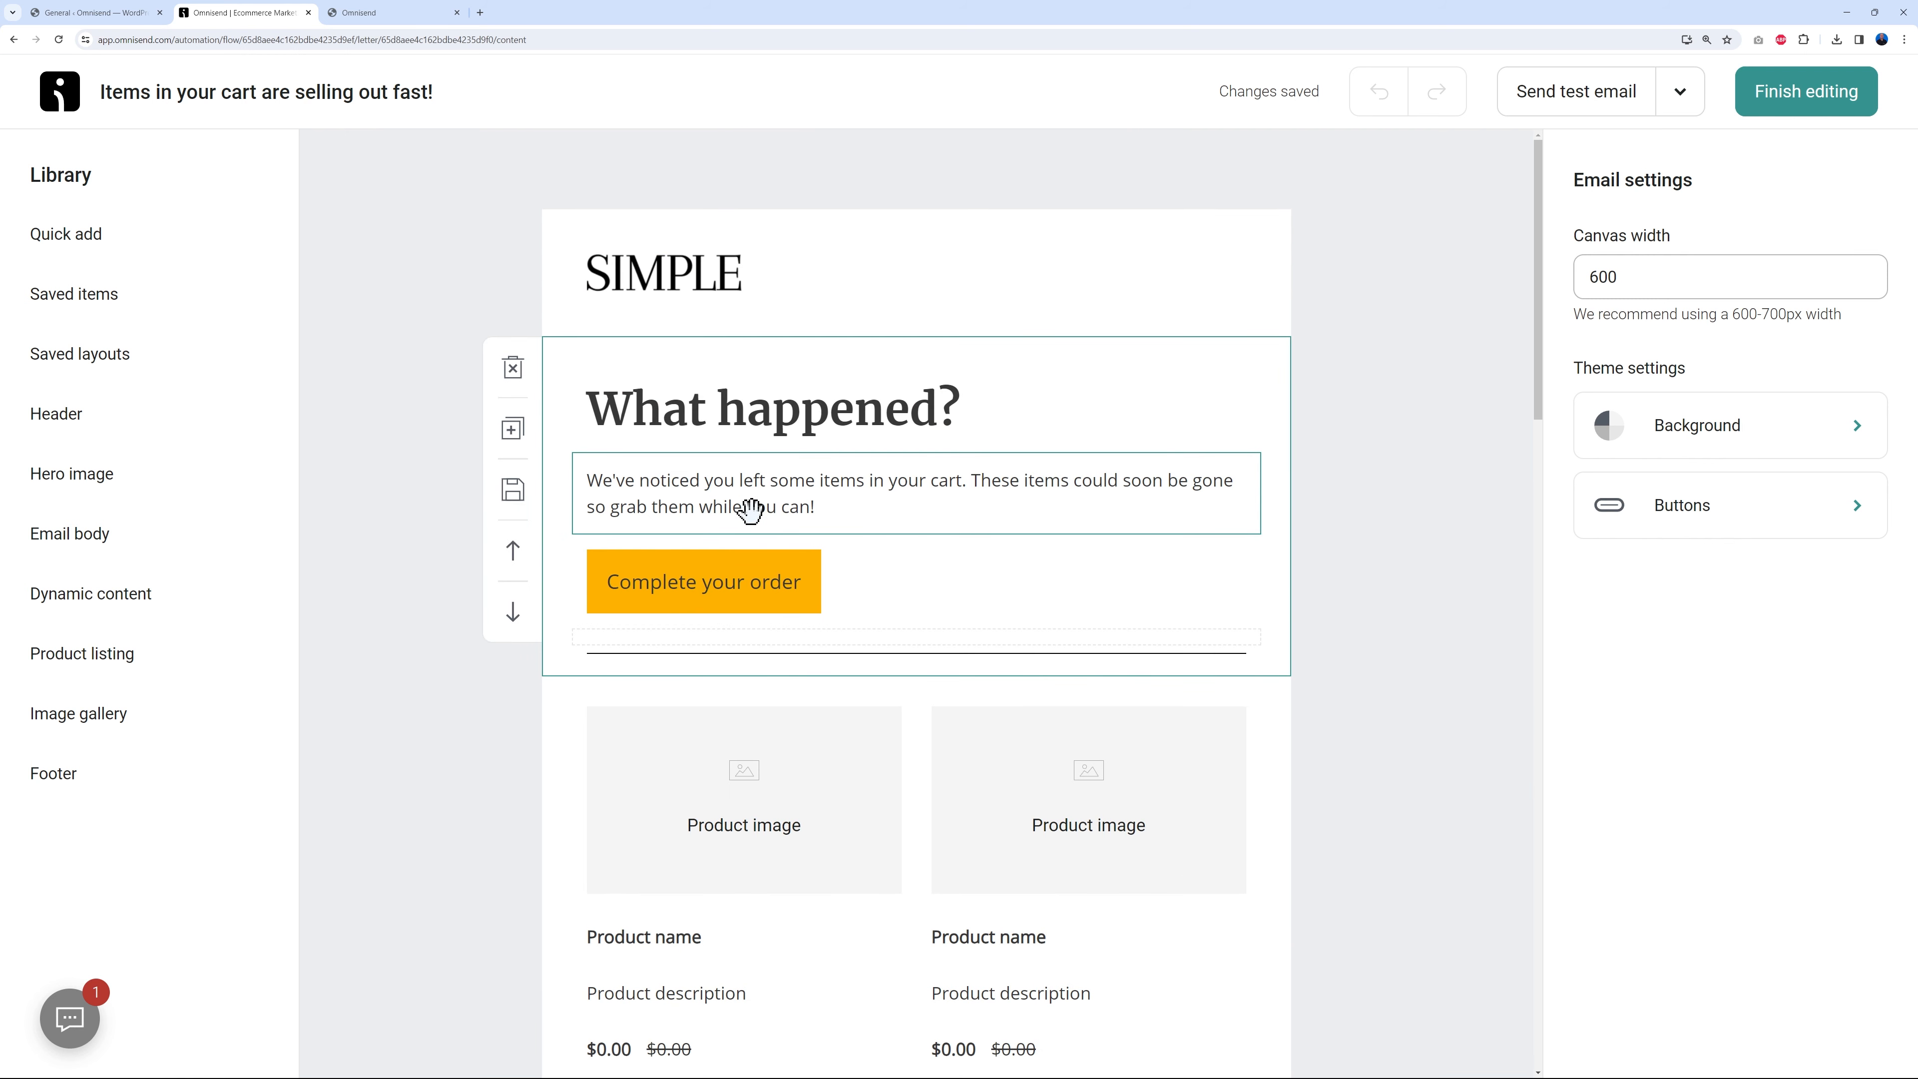
click(757, 416)
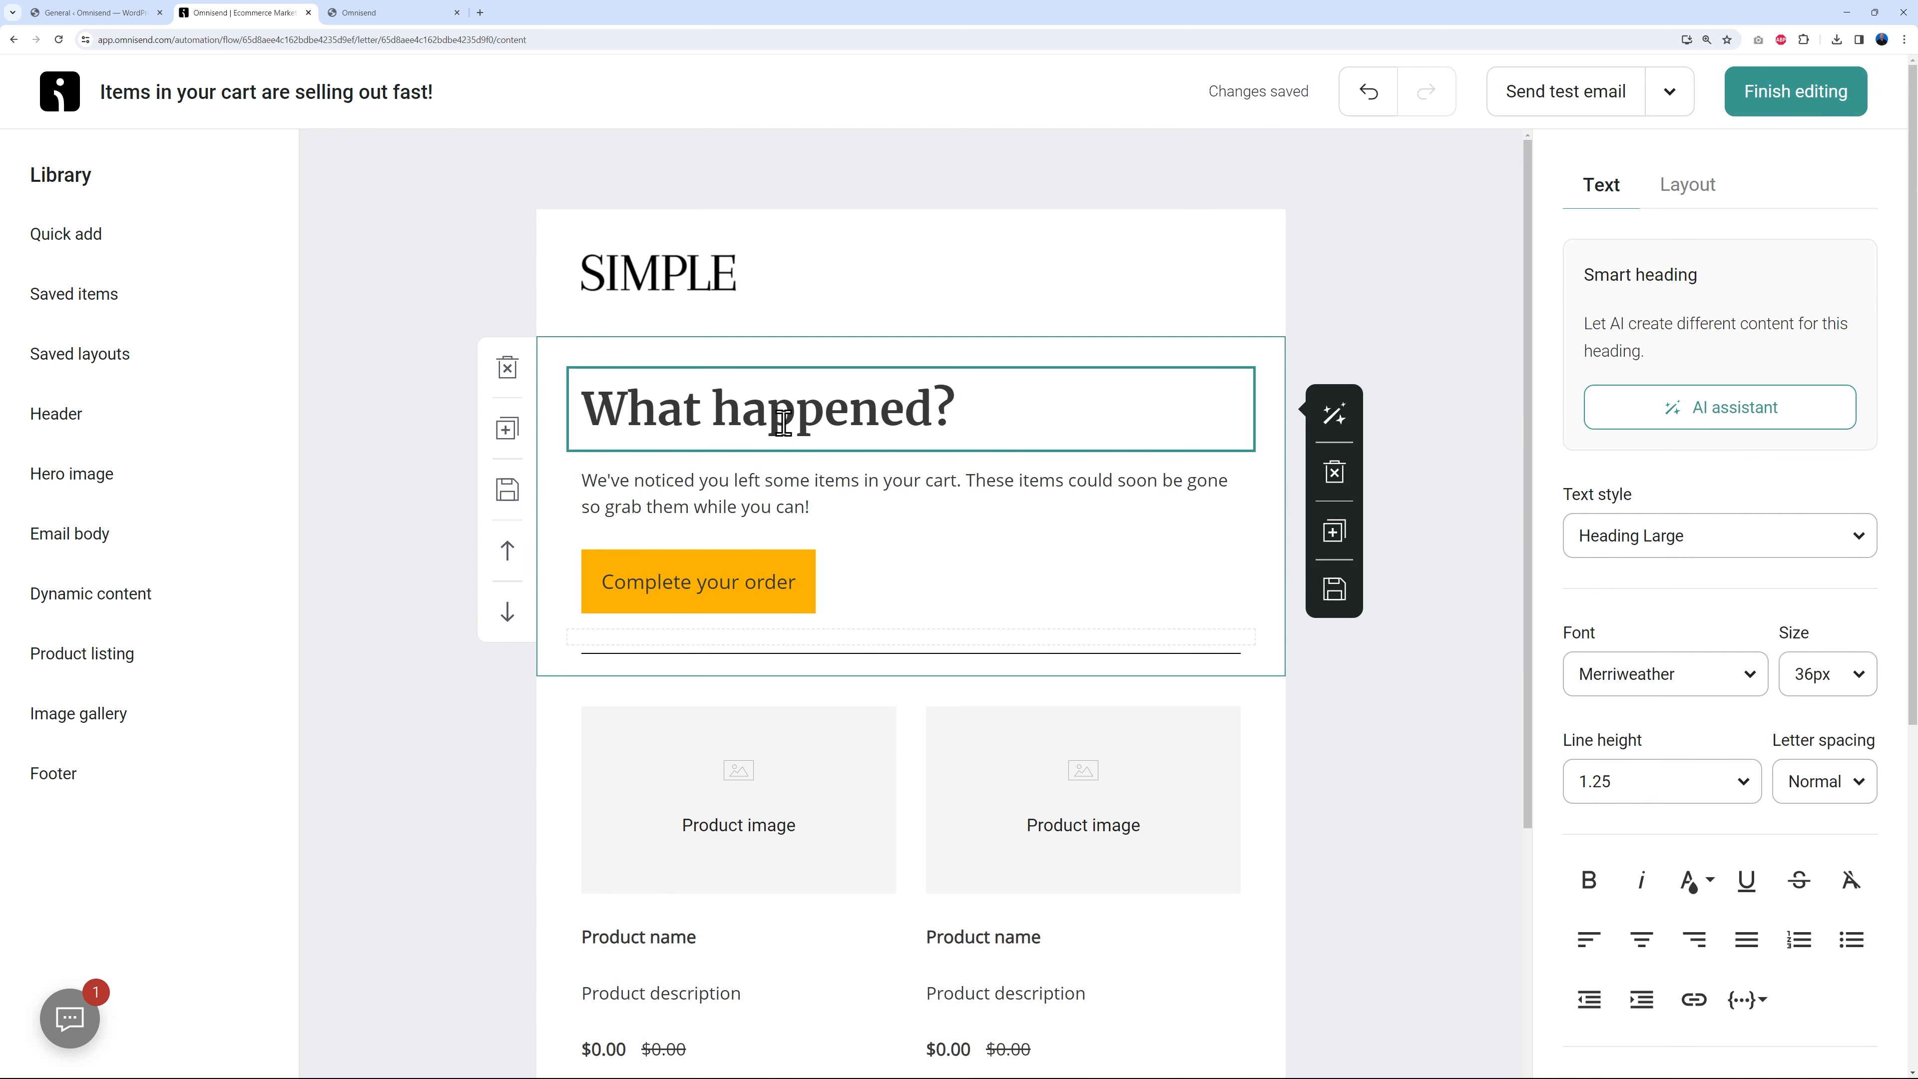
drag(583, 409, 1015, 402)
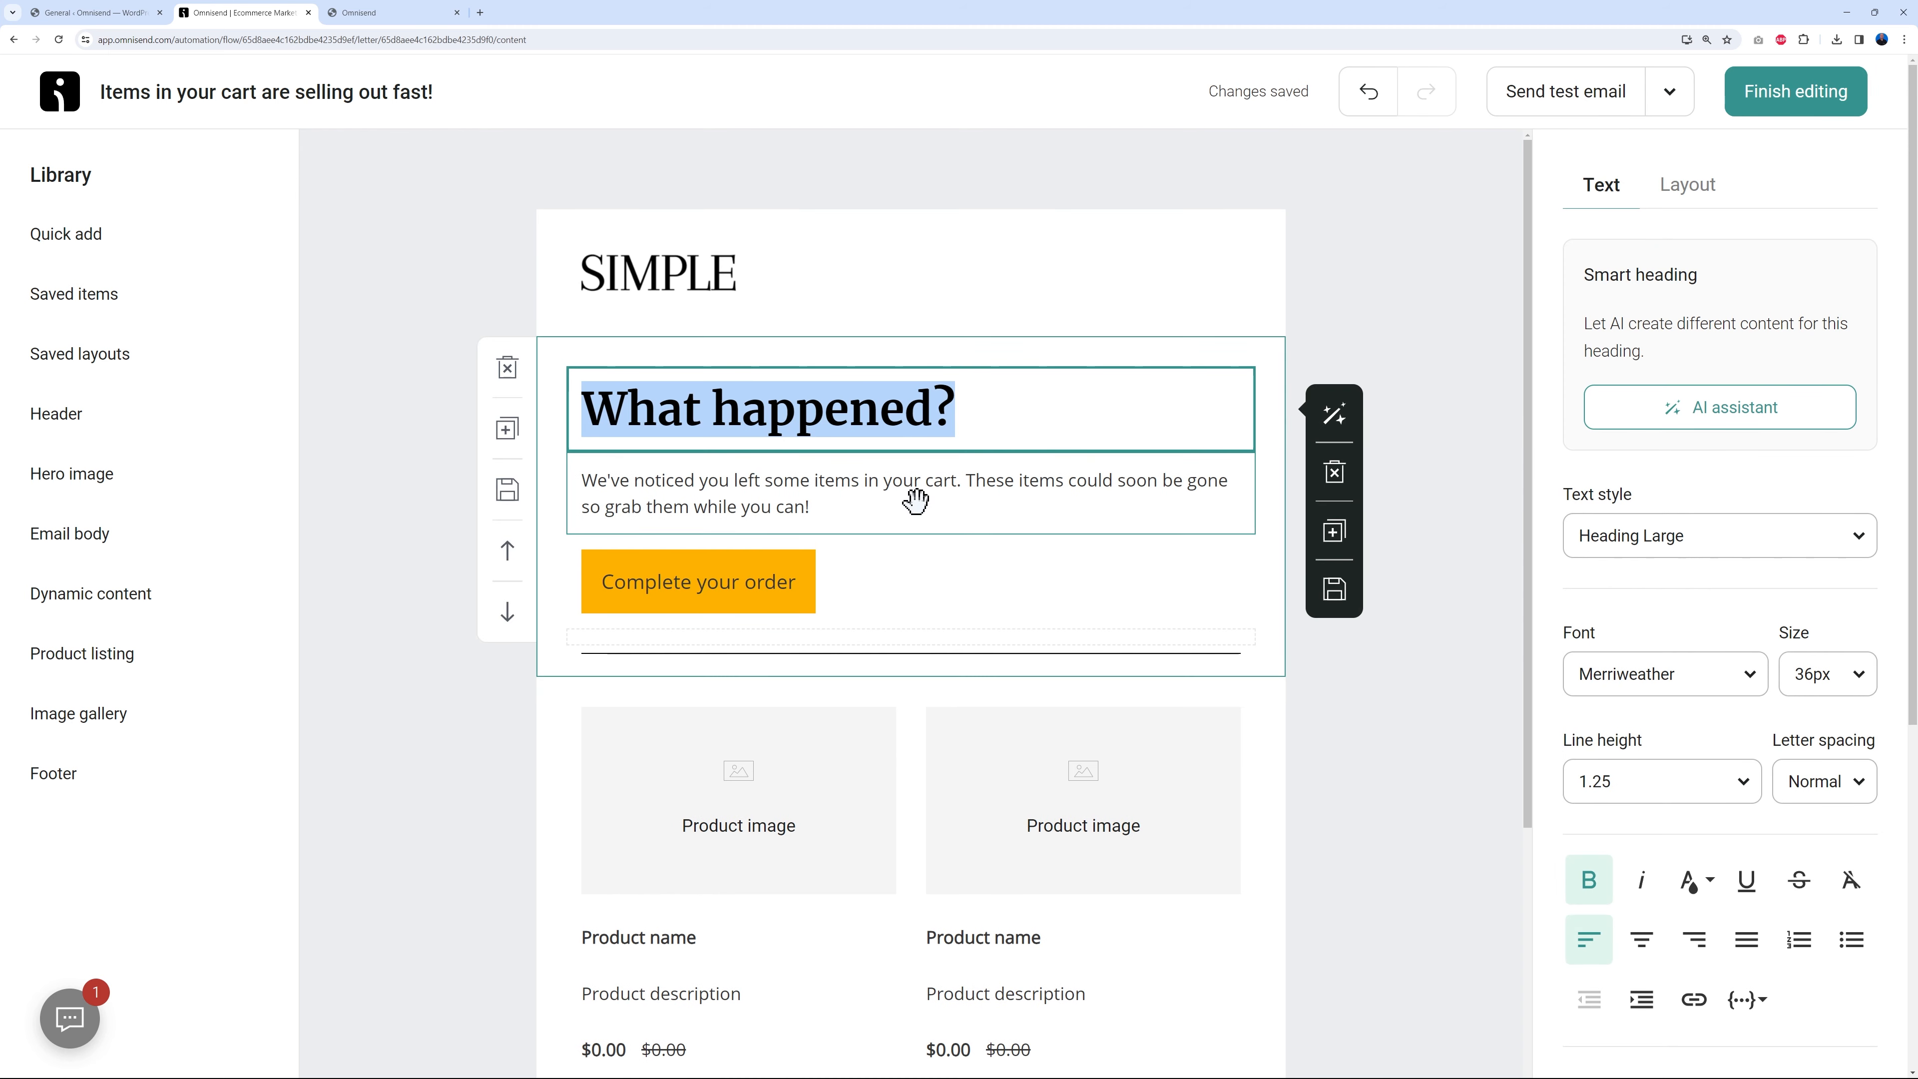
click(821, 508)
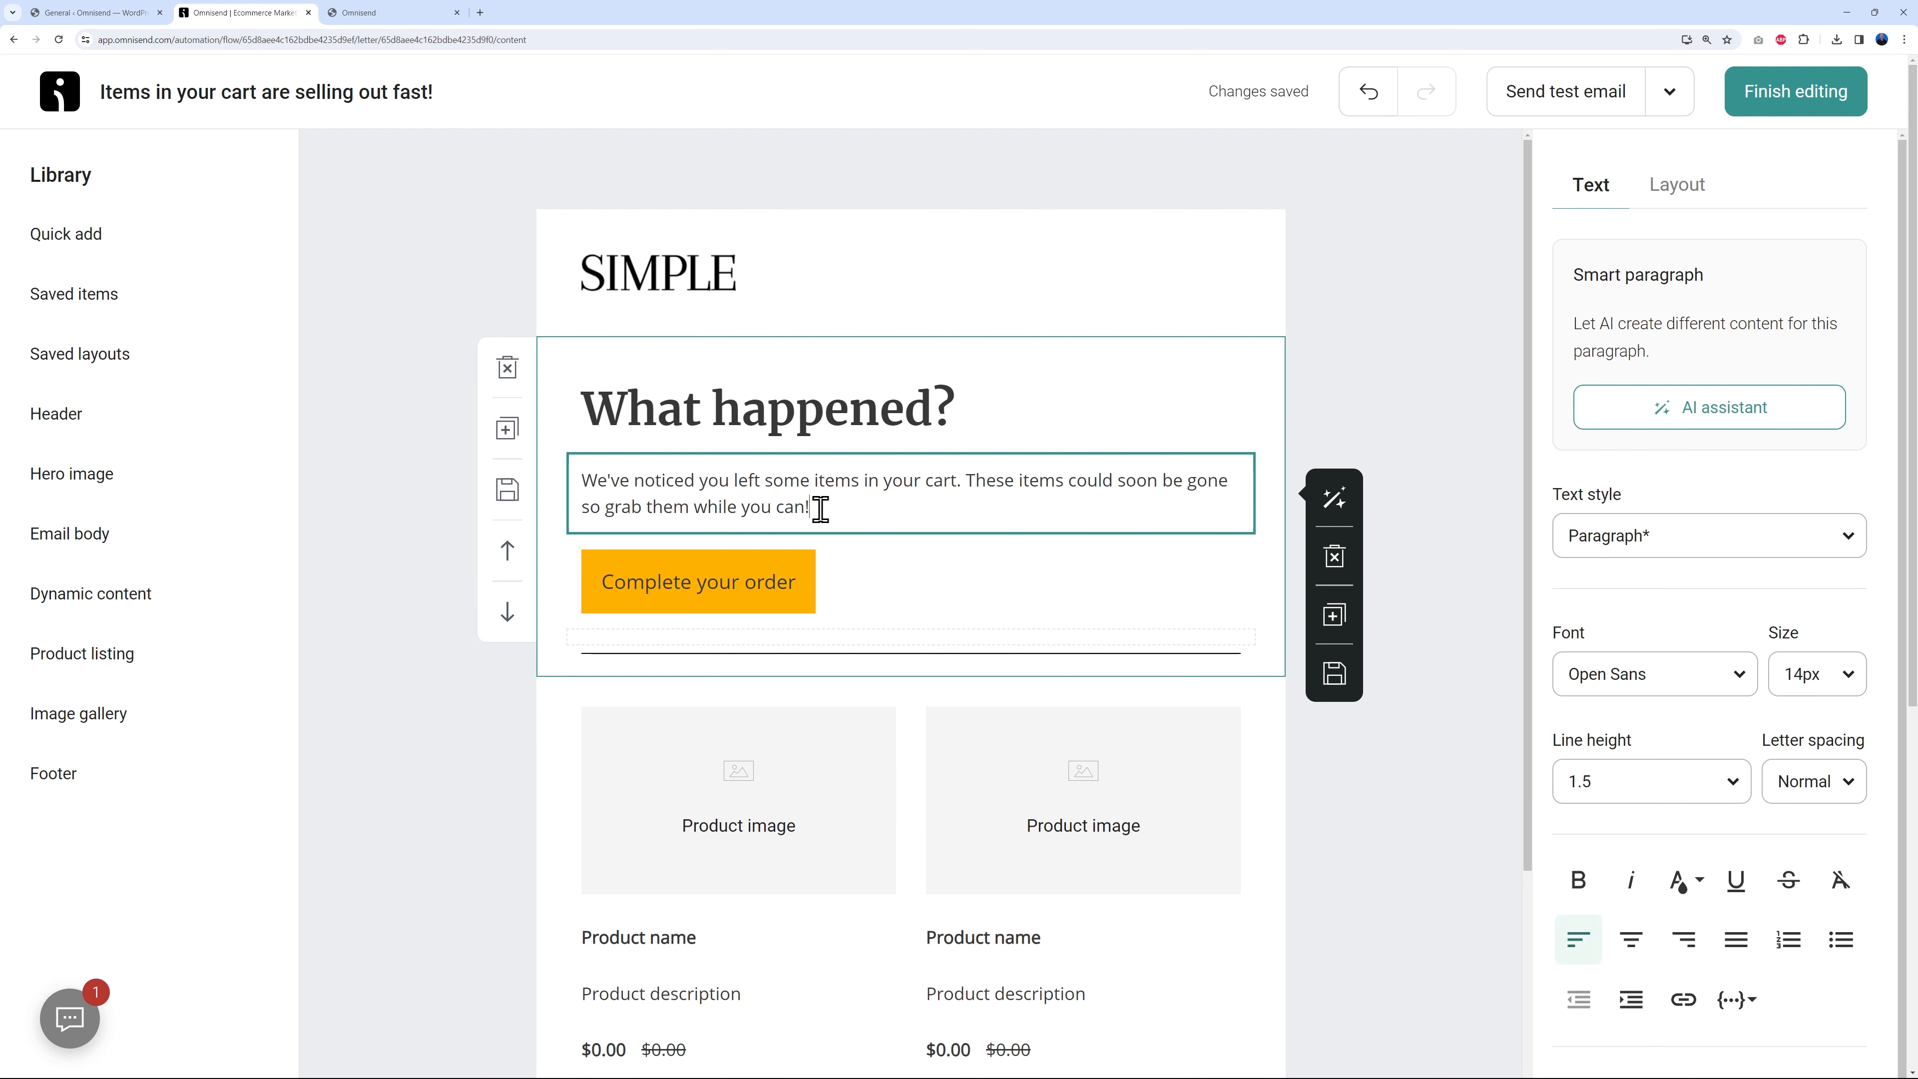
triple_click(817, 508)
click(859, 510)
text(!)
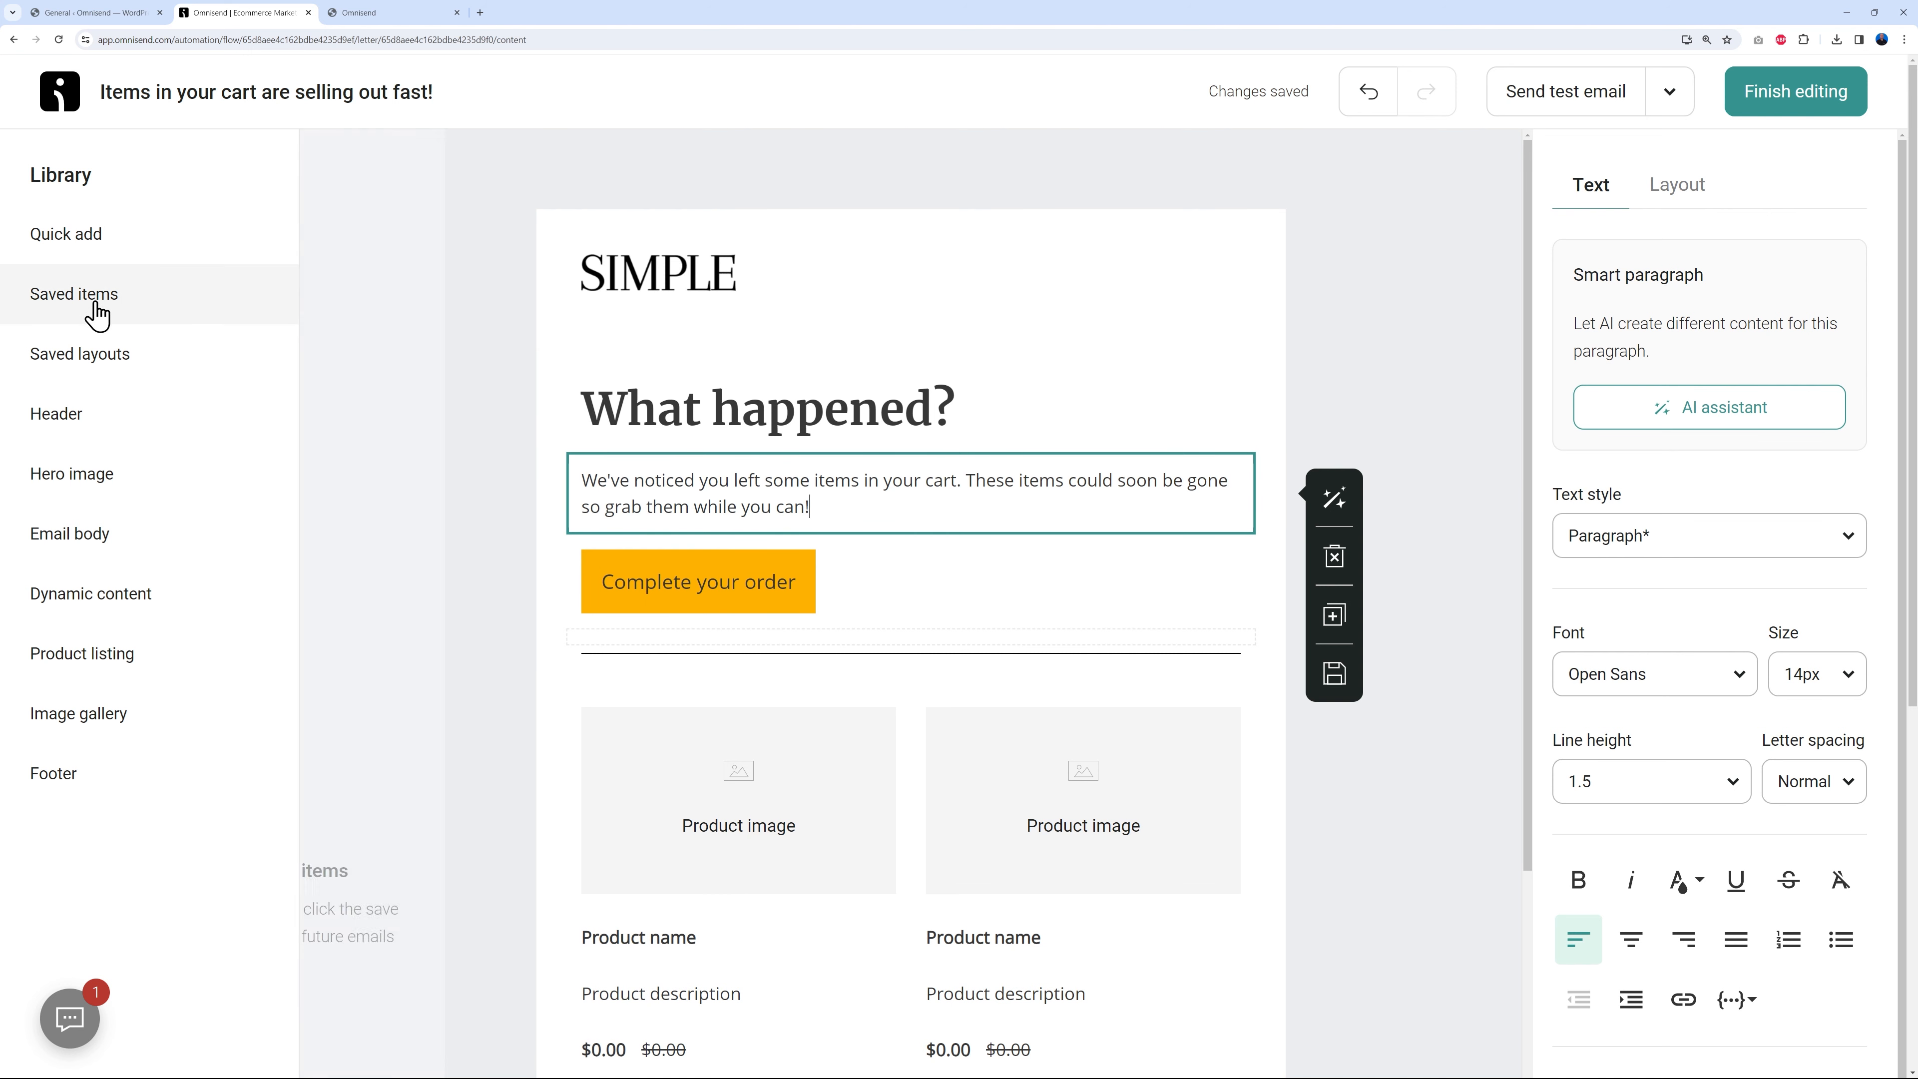
Examine the email editor's library, from the quick-add items and saved elements through the header, hero image, body, product and footer layouts.
mouse_move(70, 250)
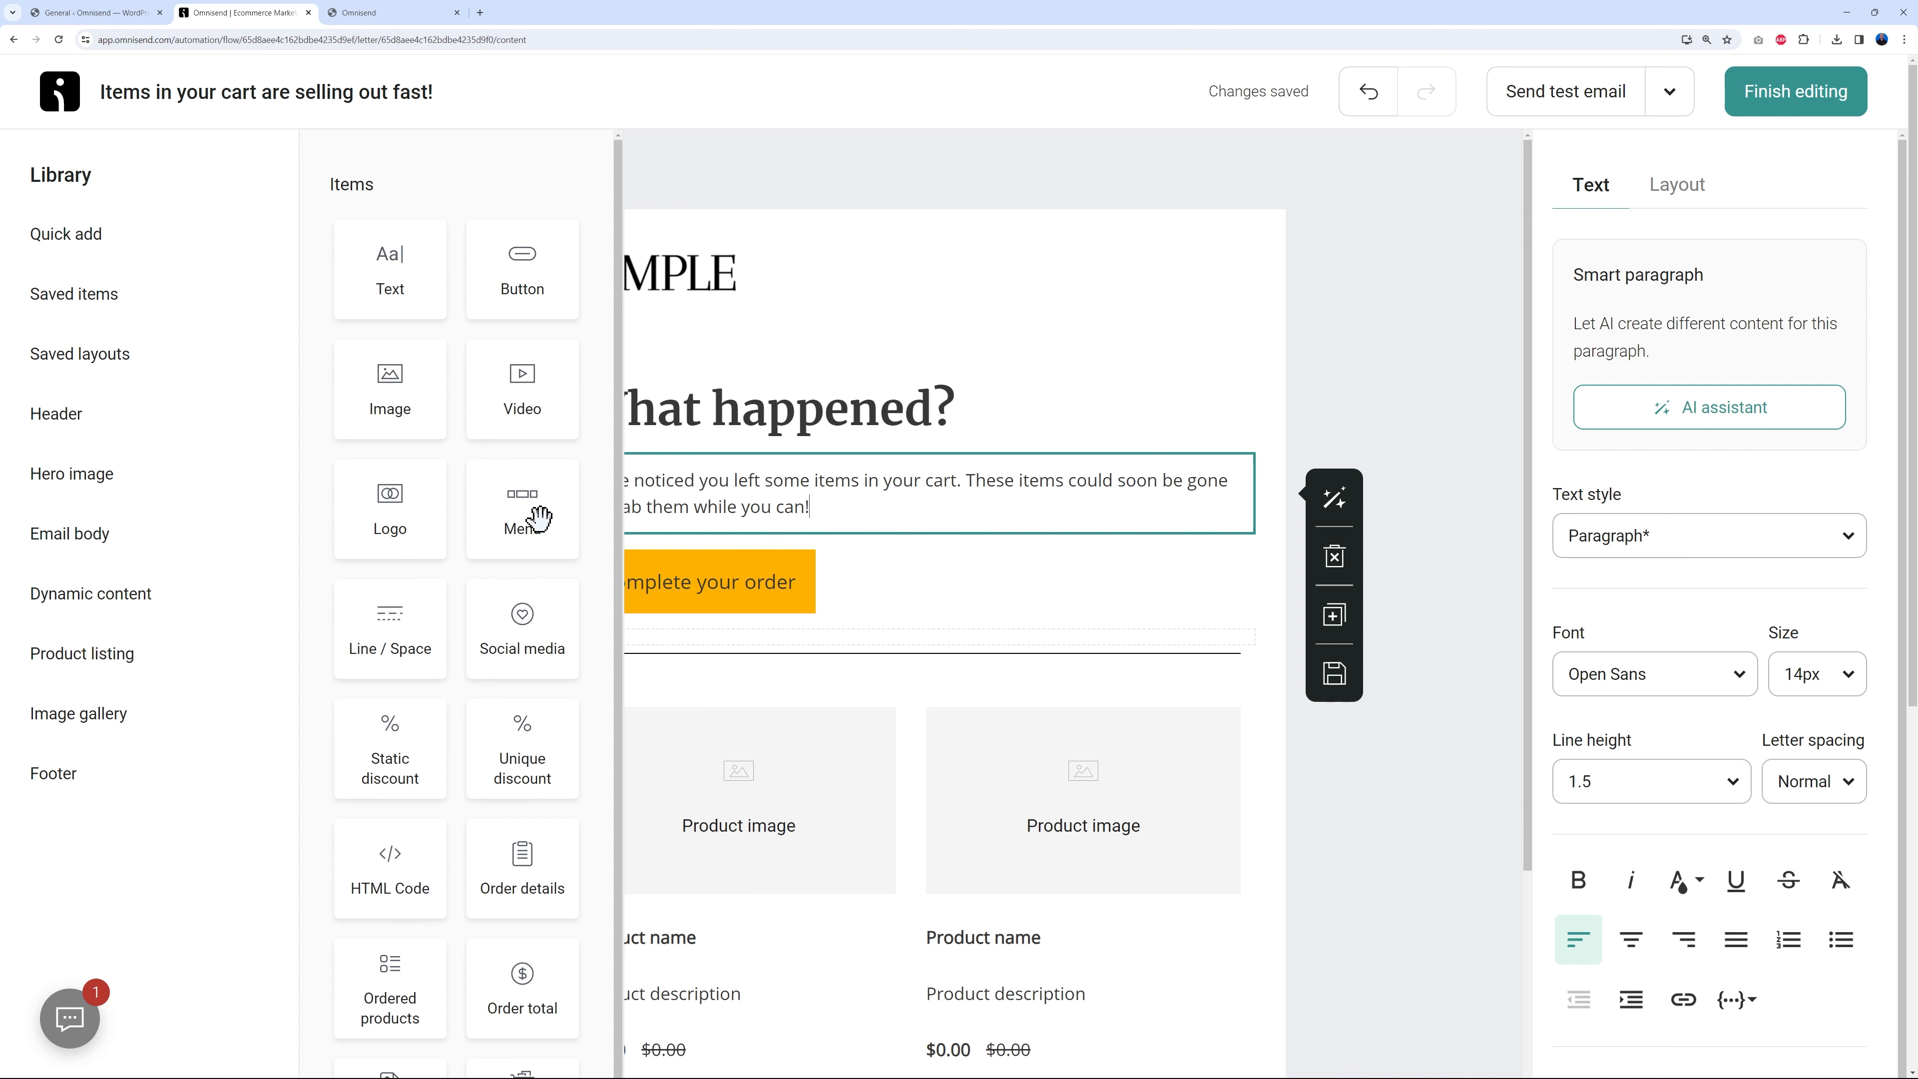
scroll(539, 518, down, 2)
scroll(518, 514, down, 4)
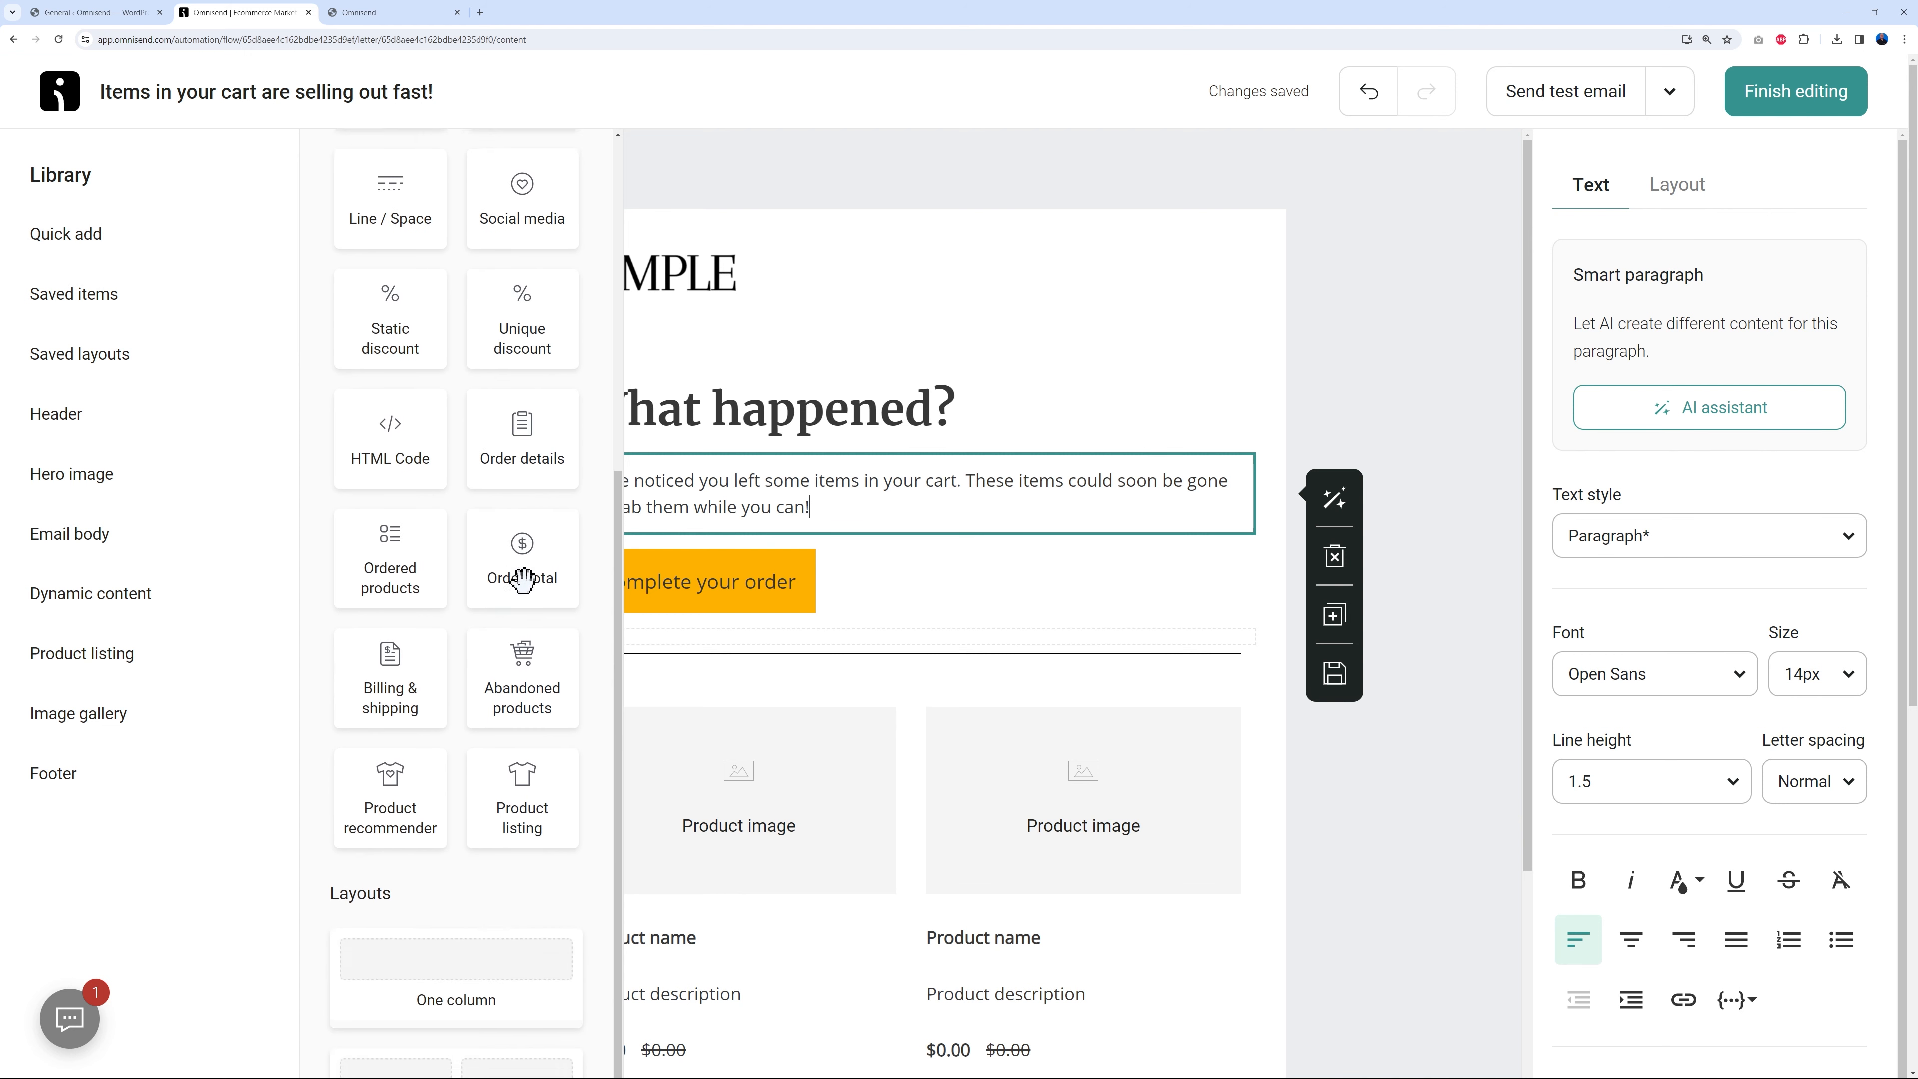
scroll(522, 581, up, 6)
click(112, 303)
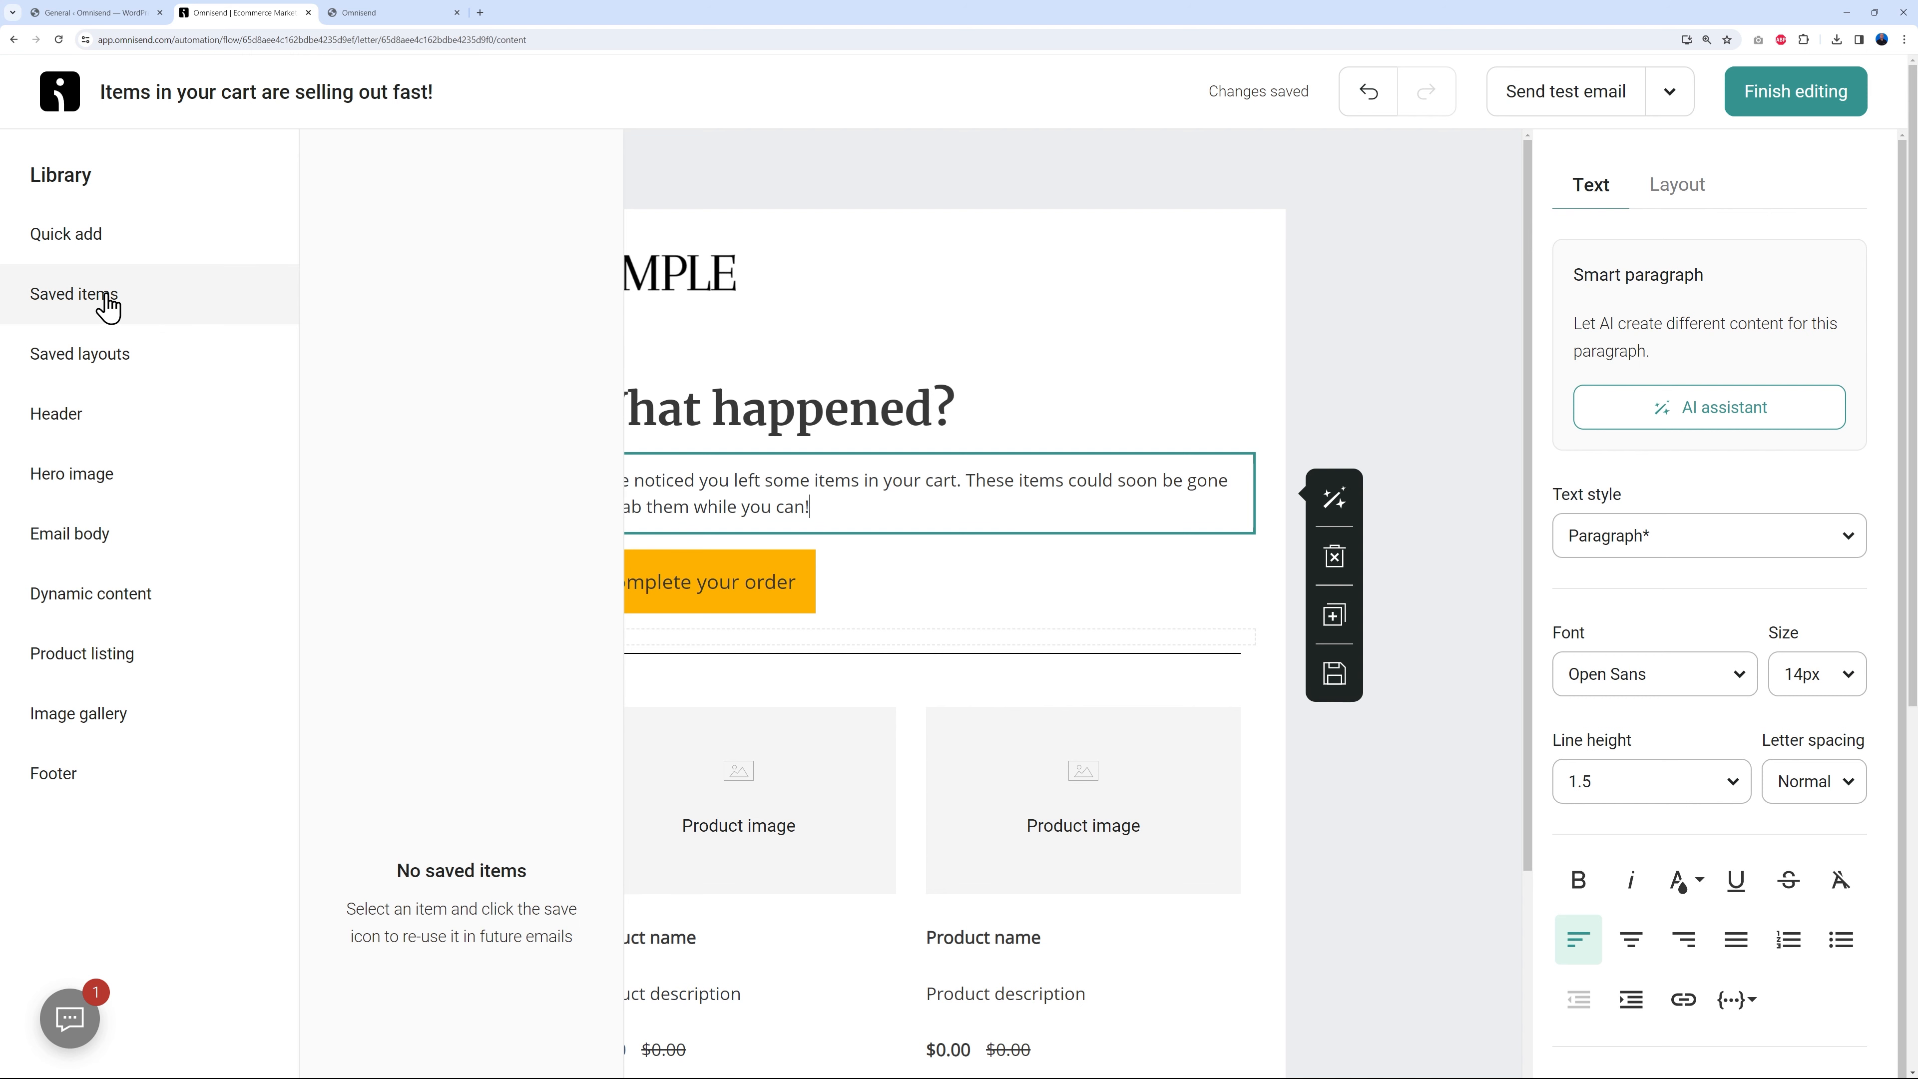
click(103, 370)
click(66, 425)
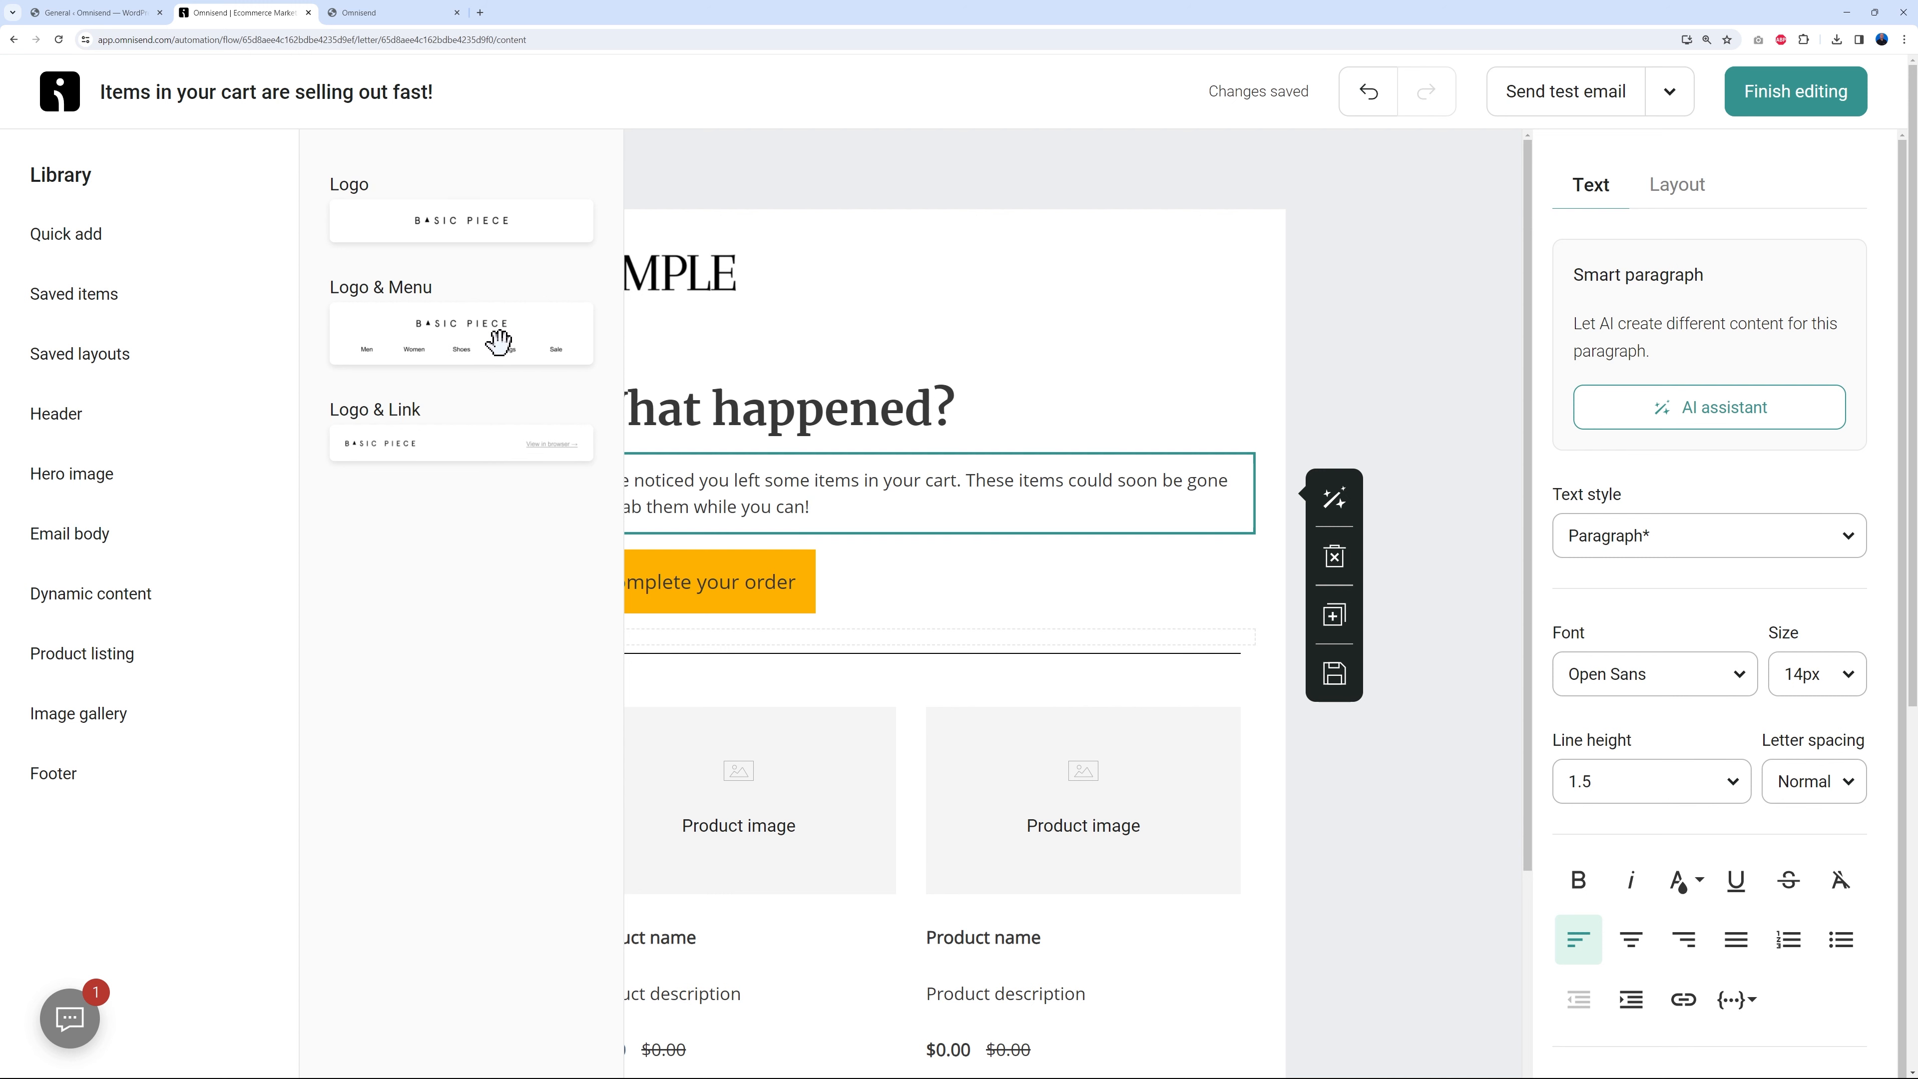
click(91, 491)
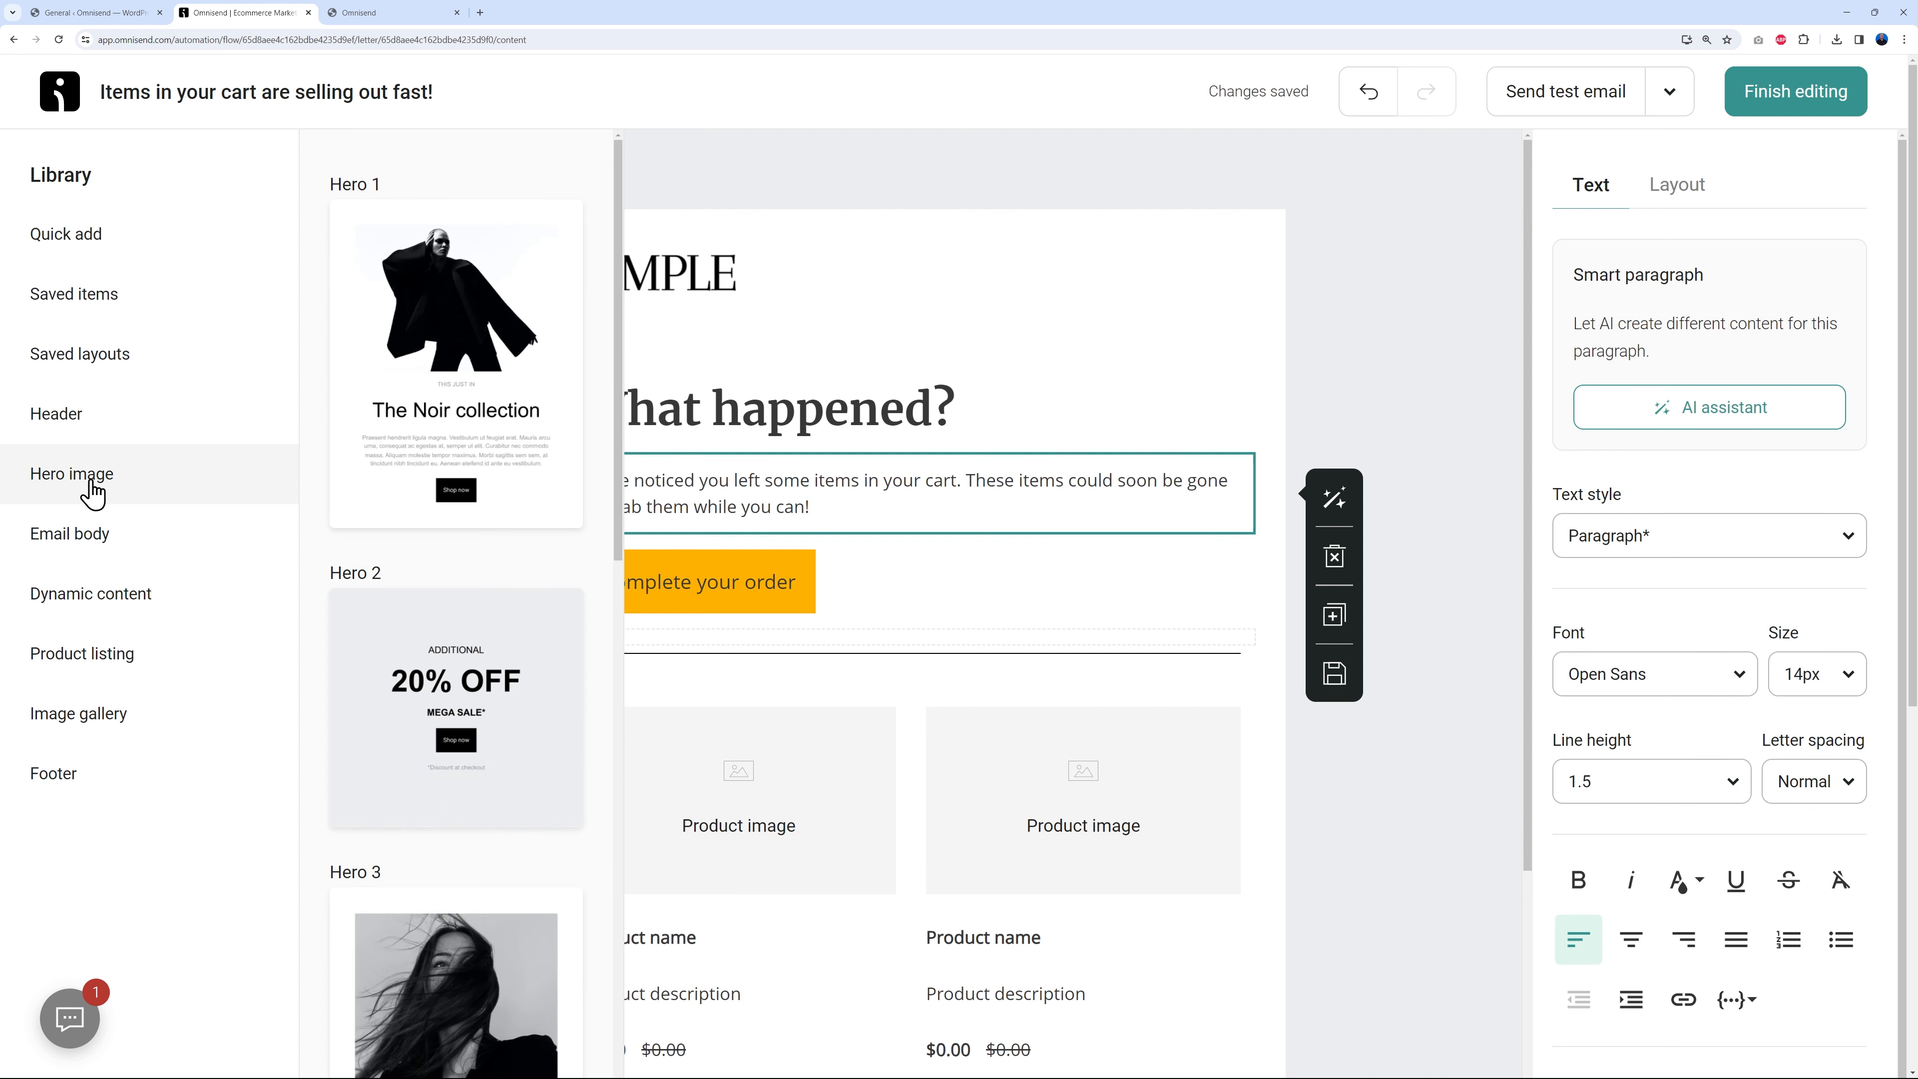
click(98, 554)
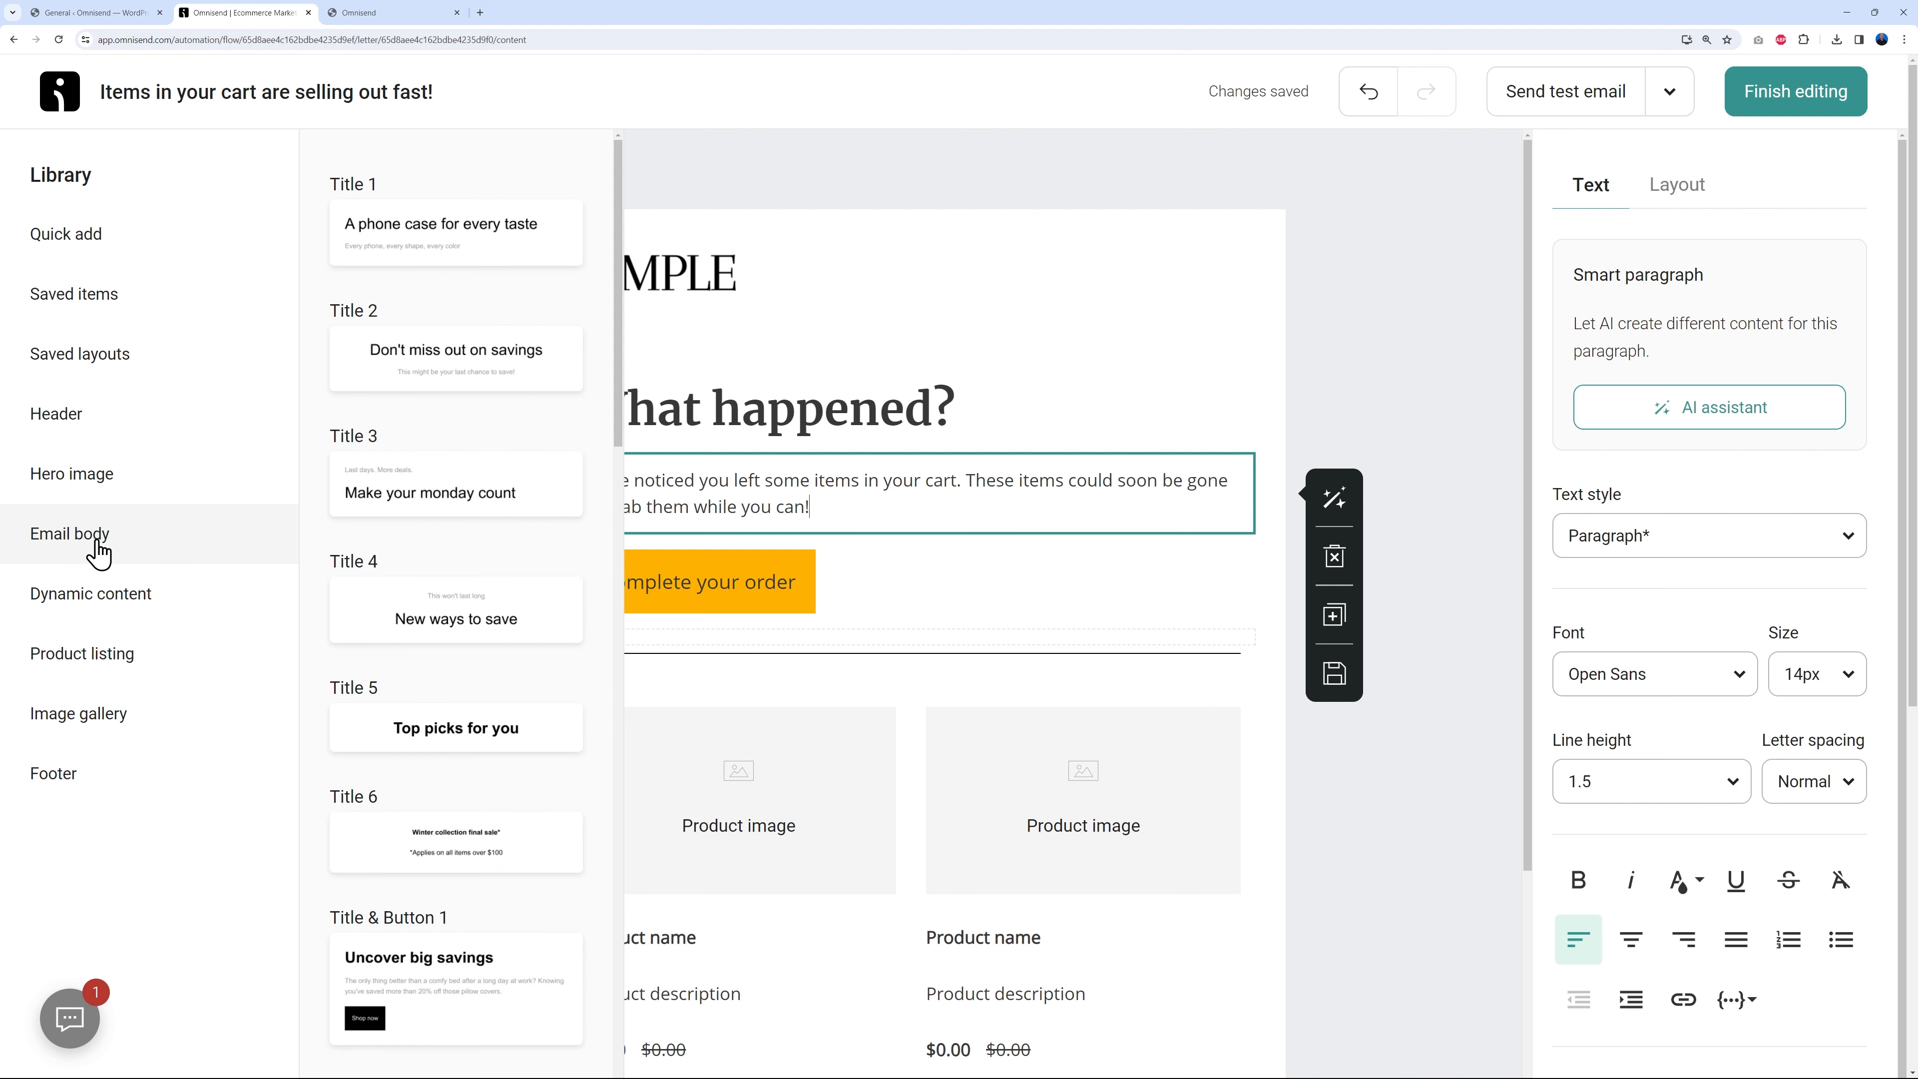
click(102, 597)
click(99, 654)
click(86, 778)
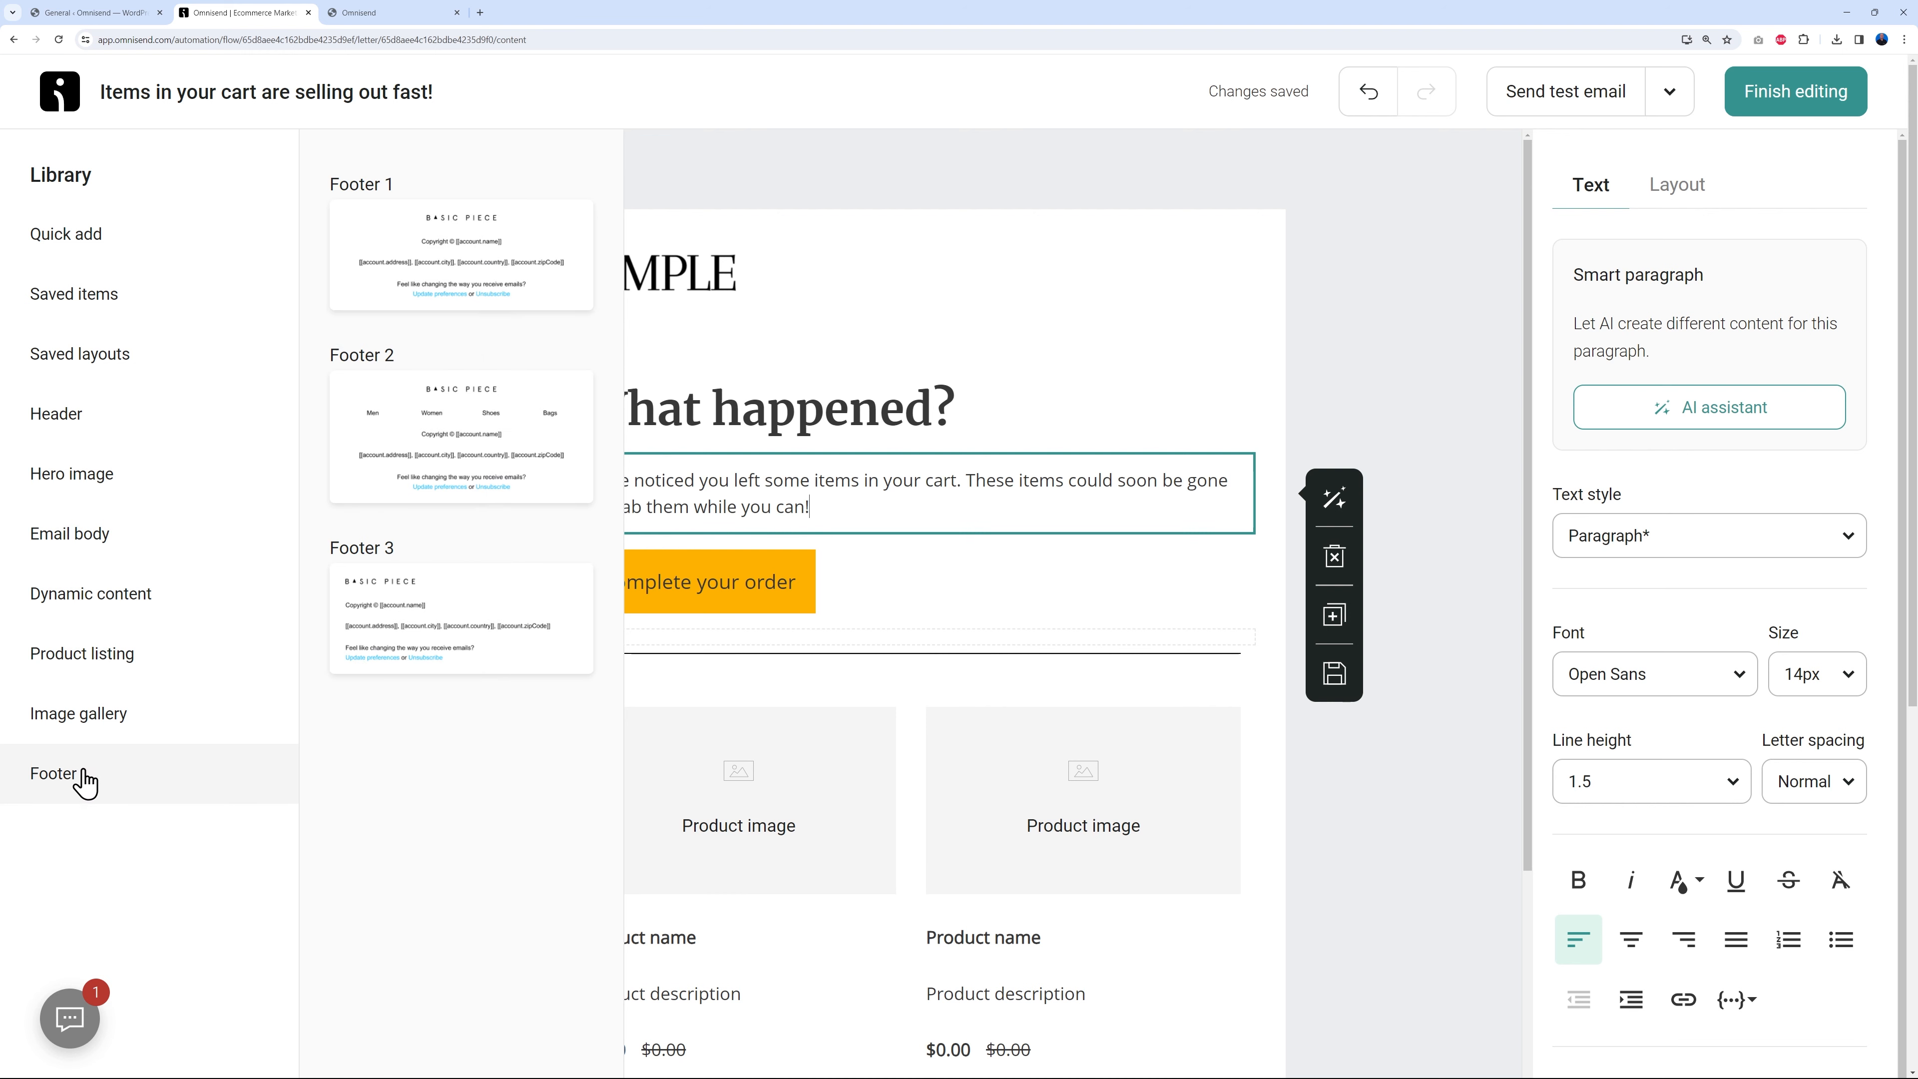
click(85, 722)
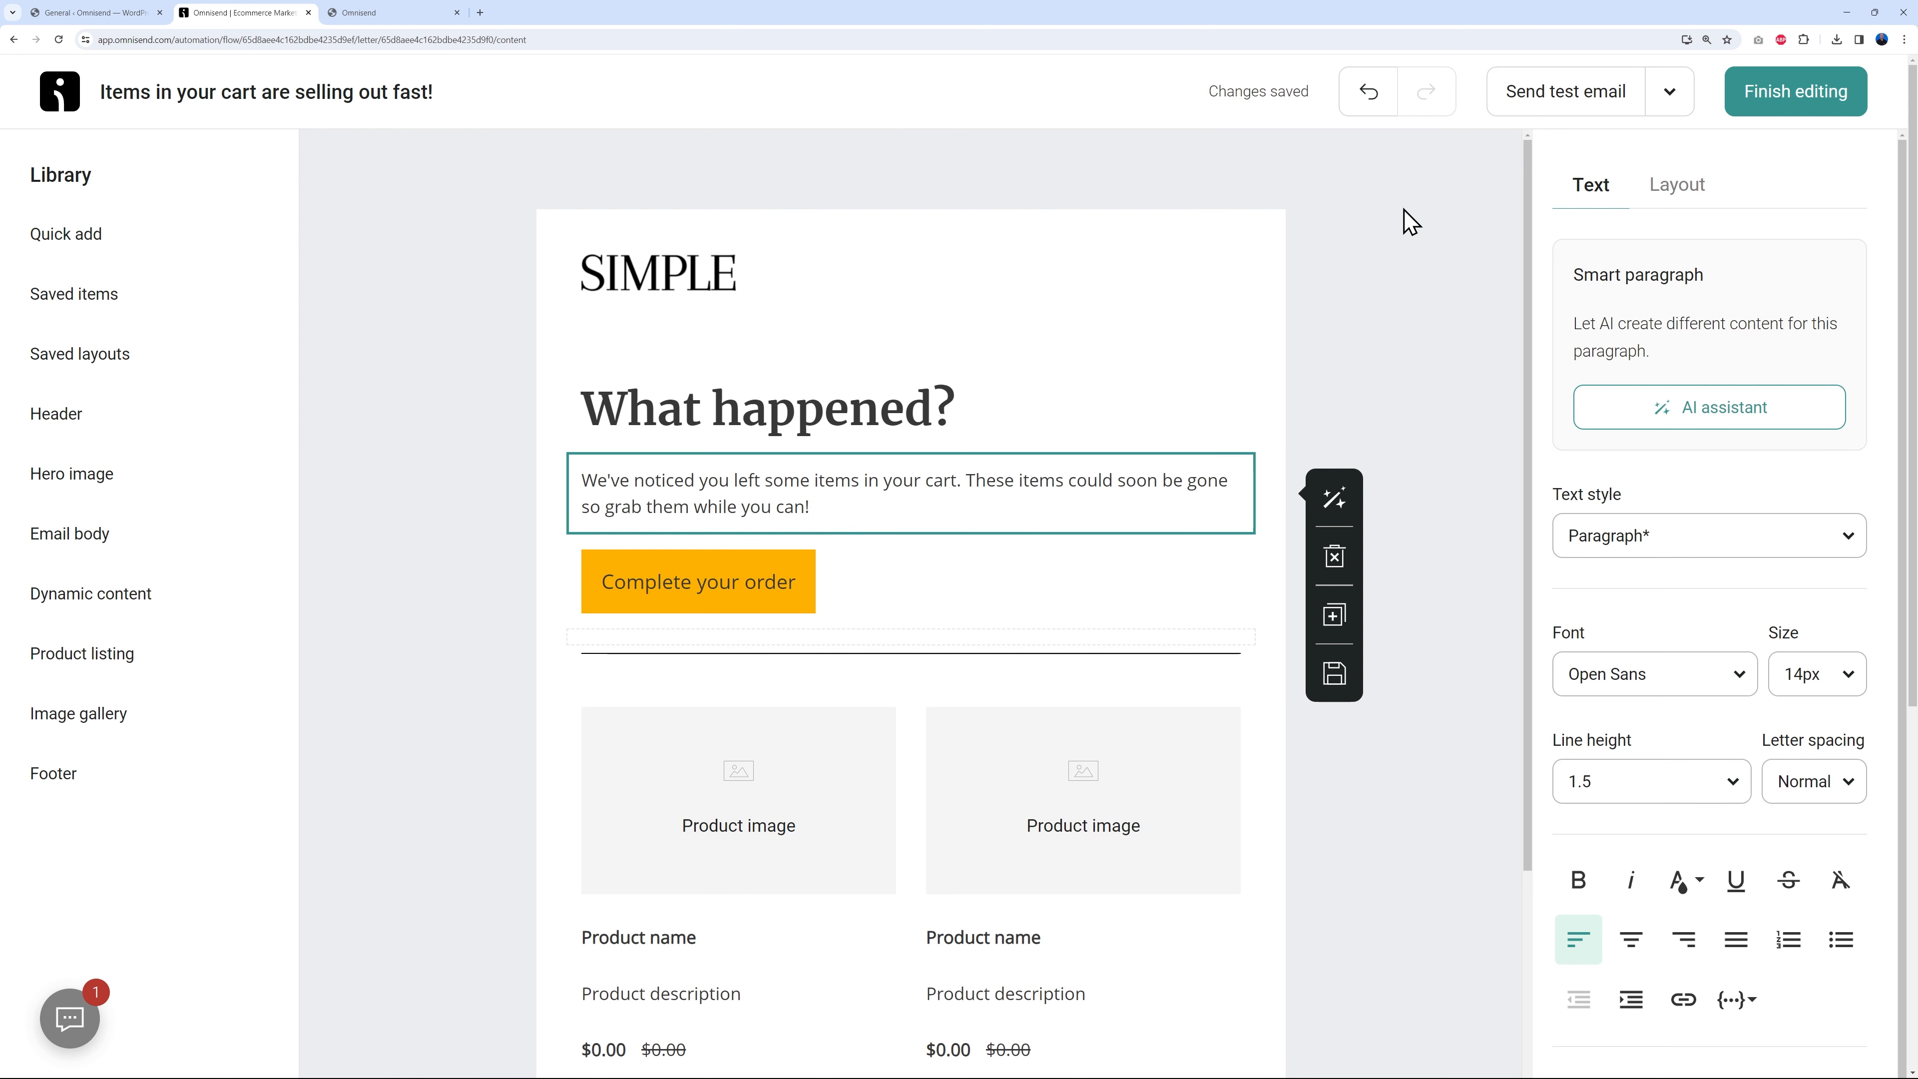
Finish editing the email and review each email and delay in the Abandoned Cart workflow.
click(1784, 115)
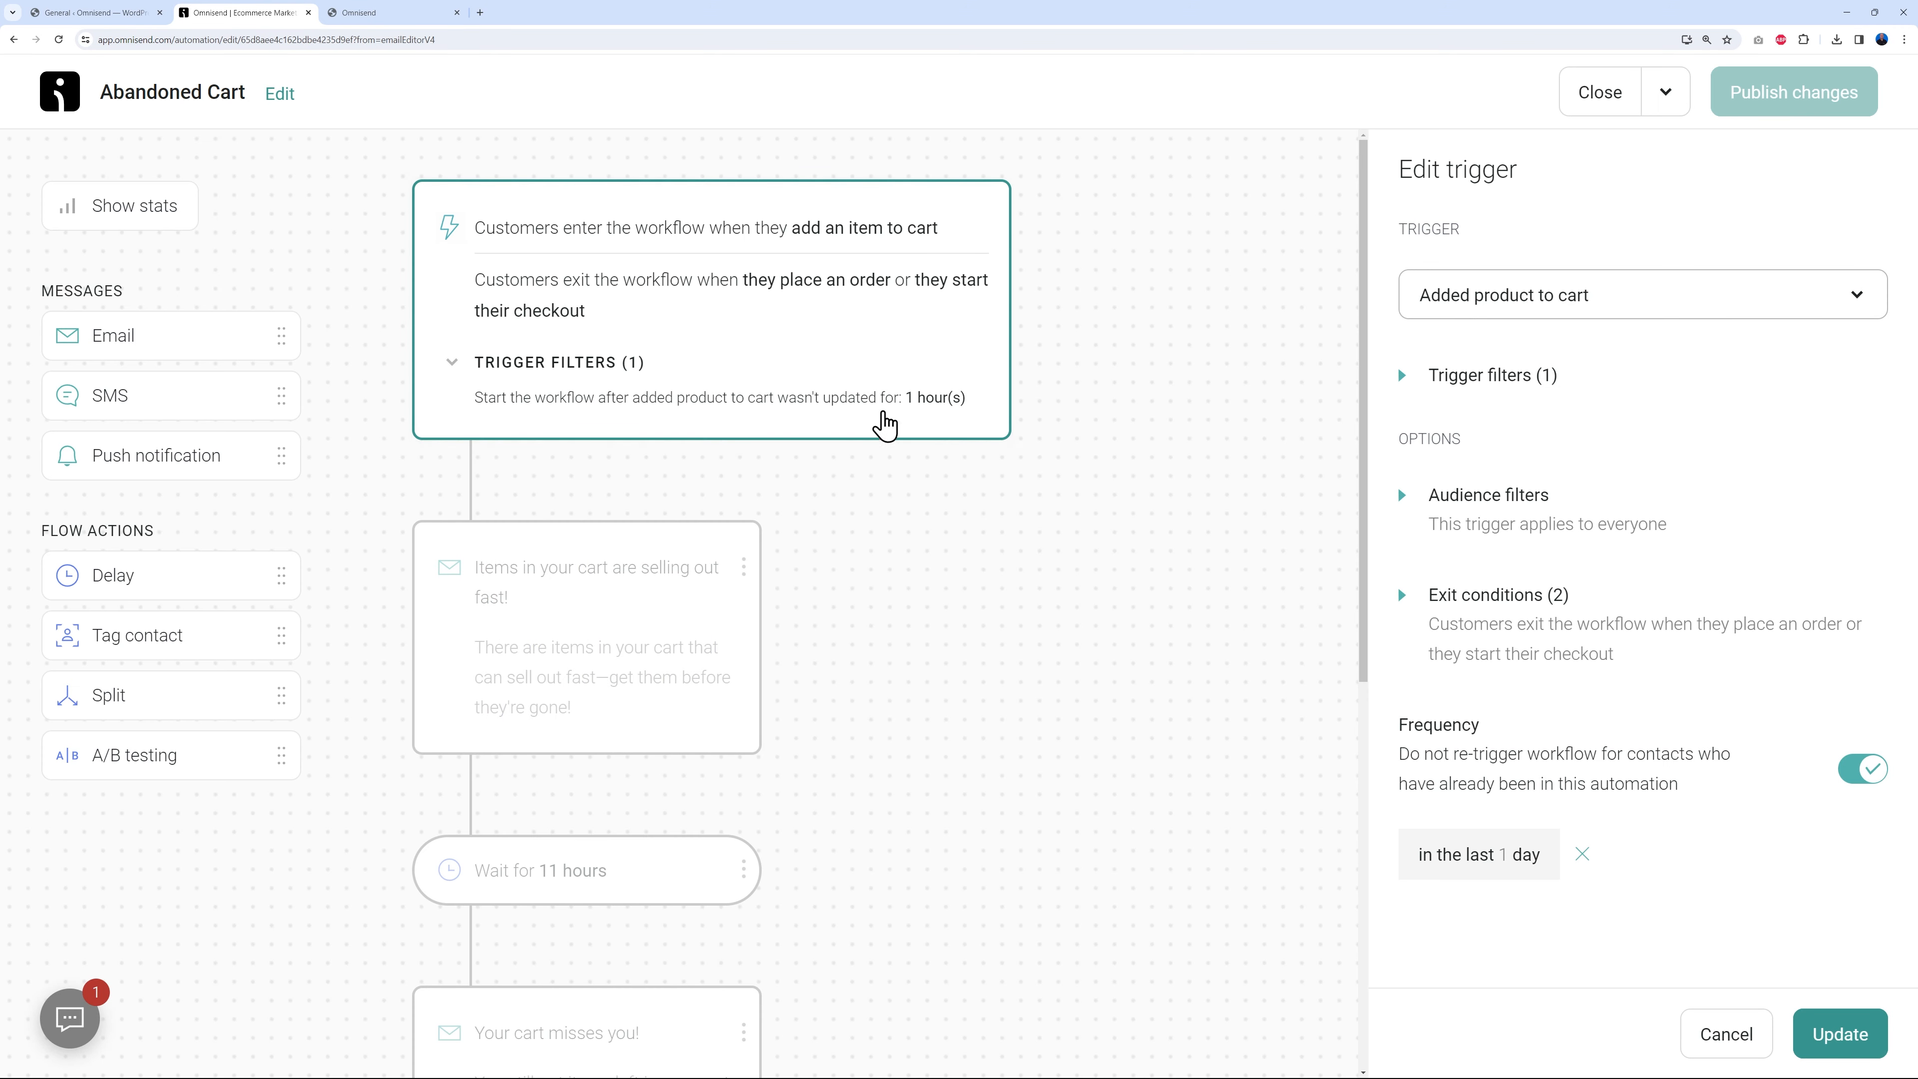
click(664, 652)
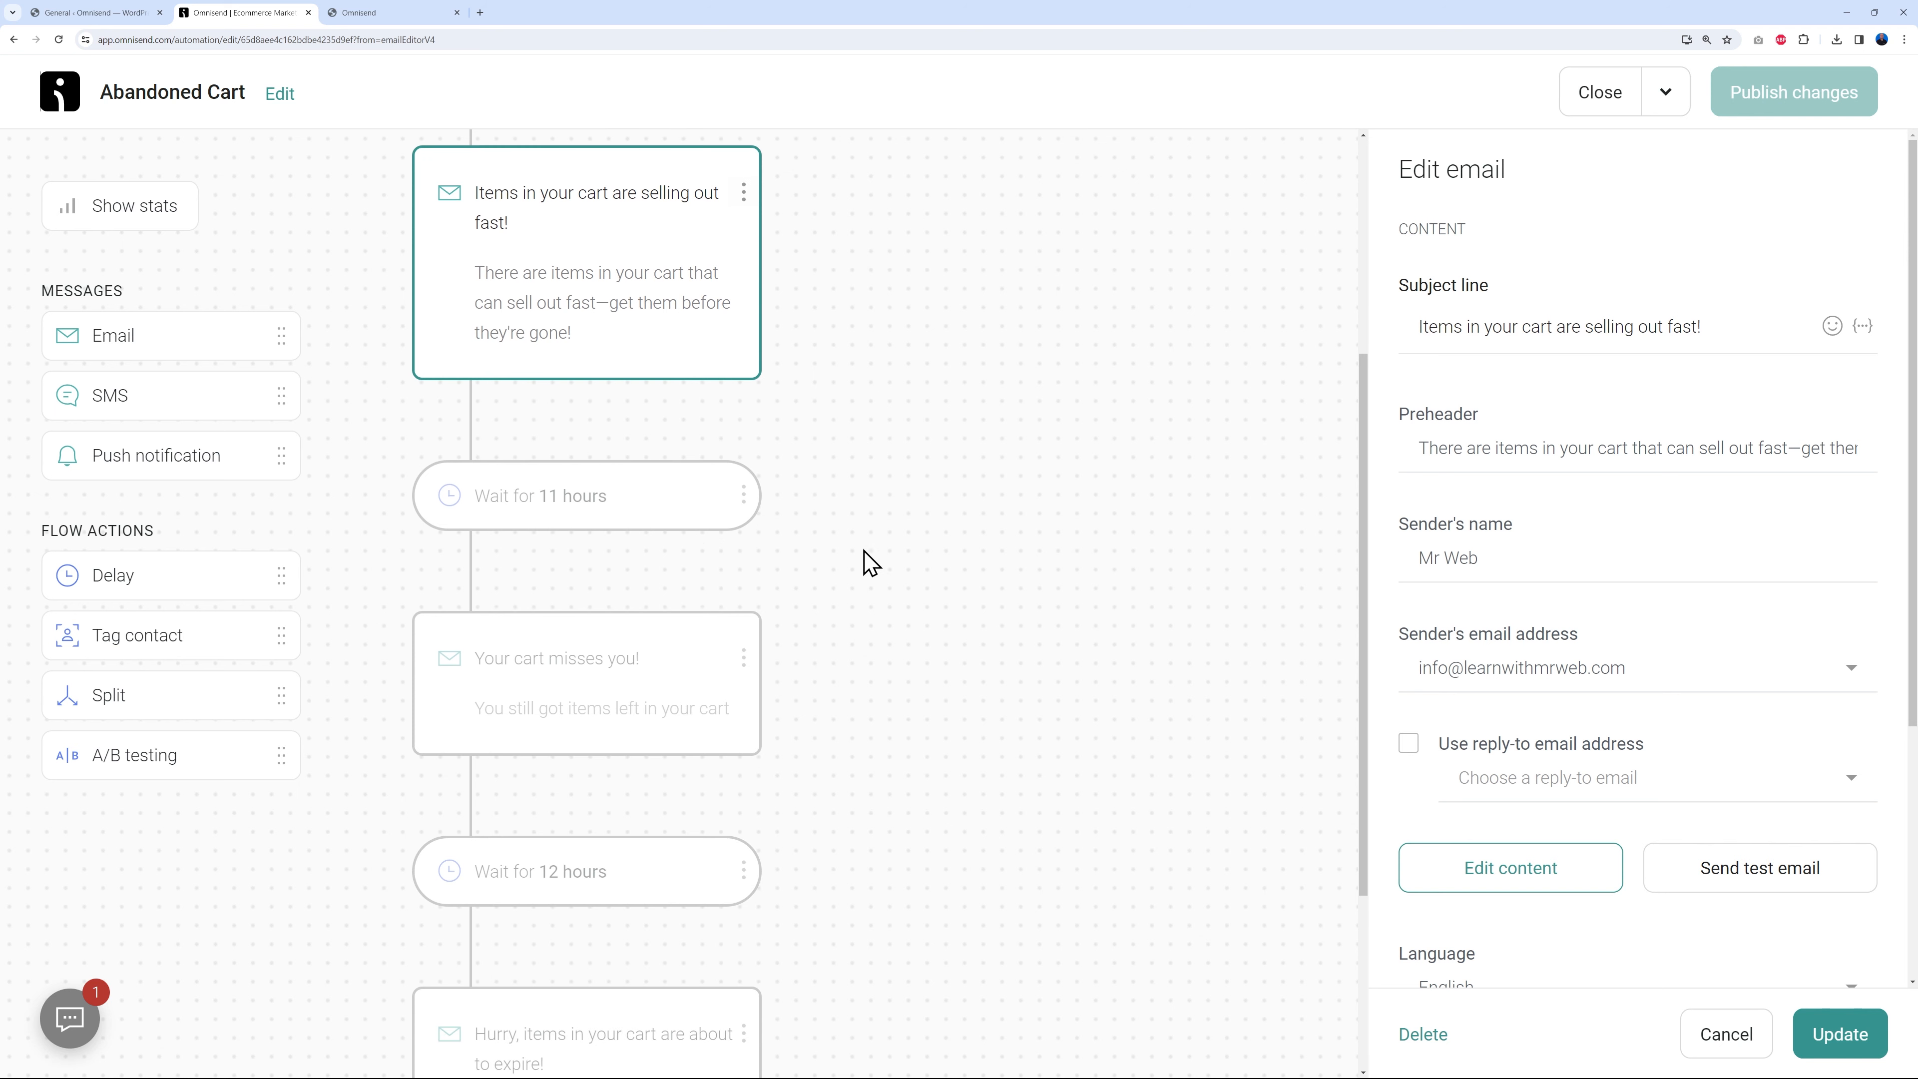
click(636, 500)
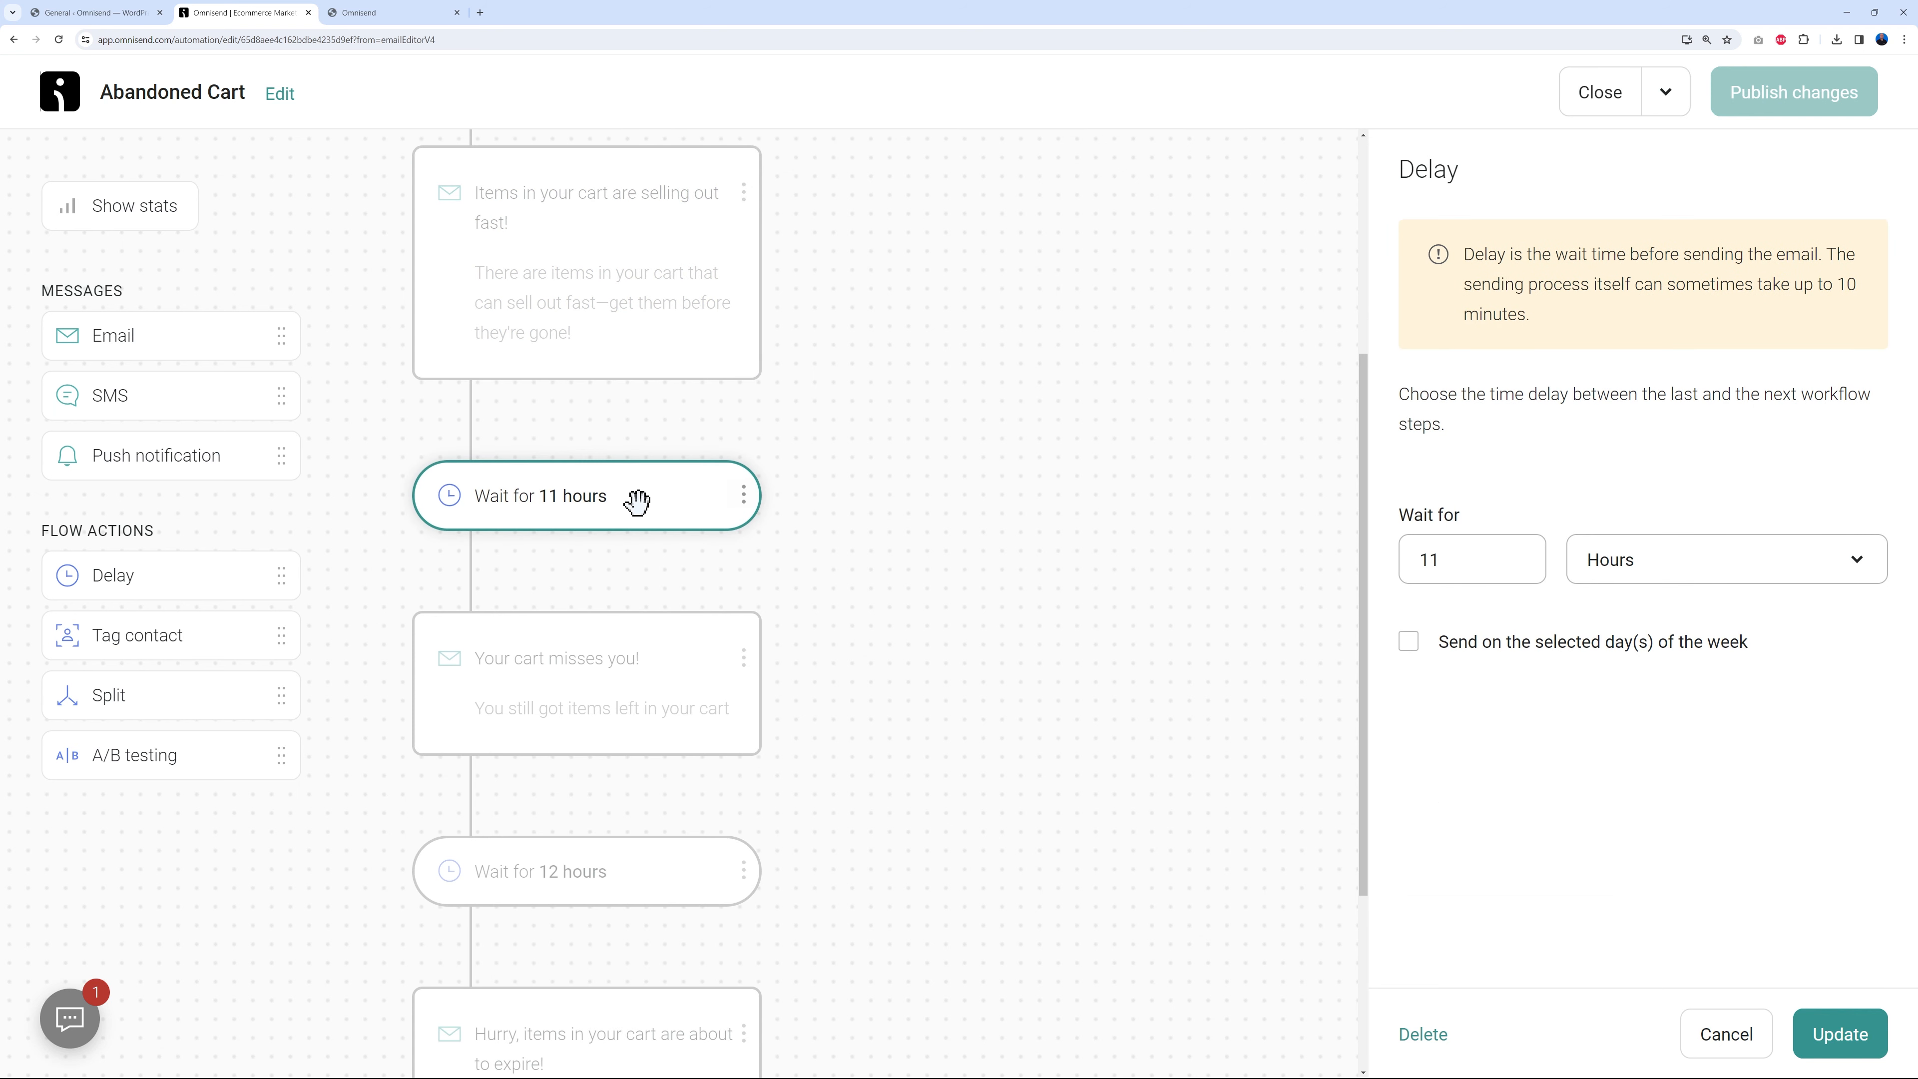
click(612, 665)
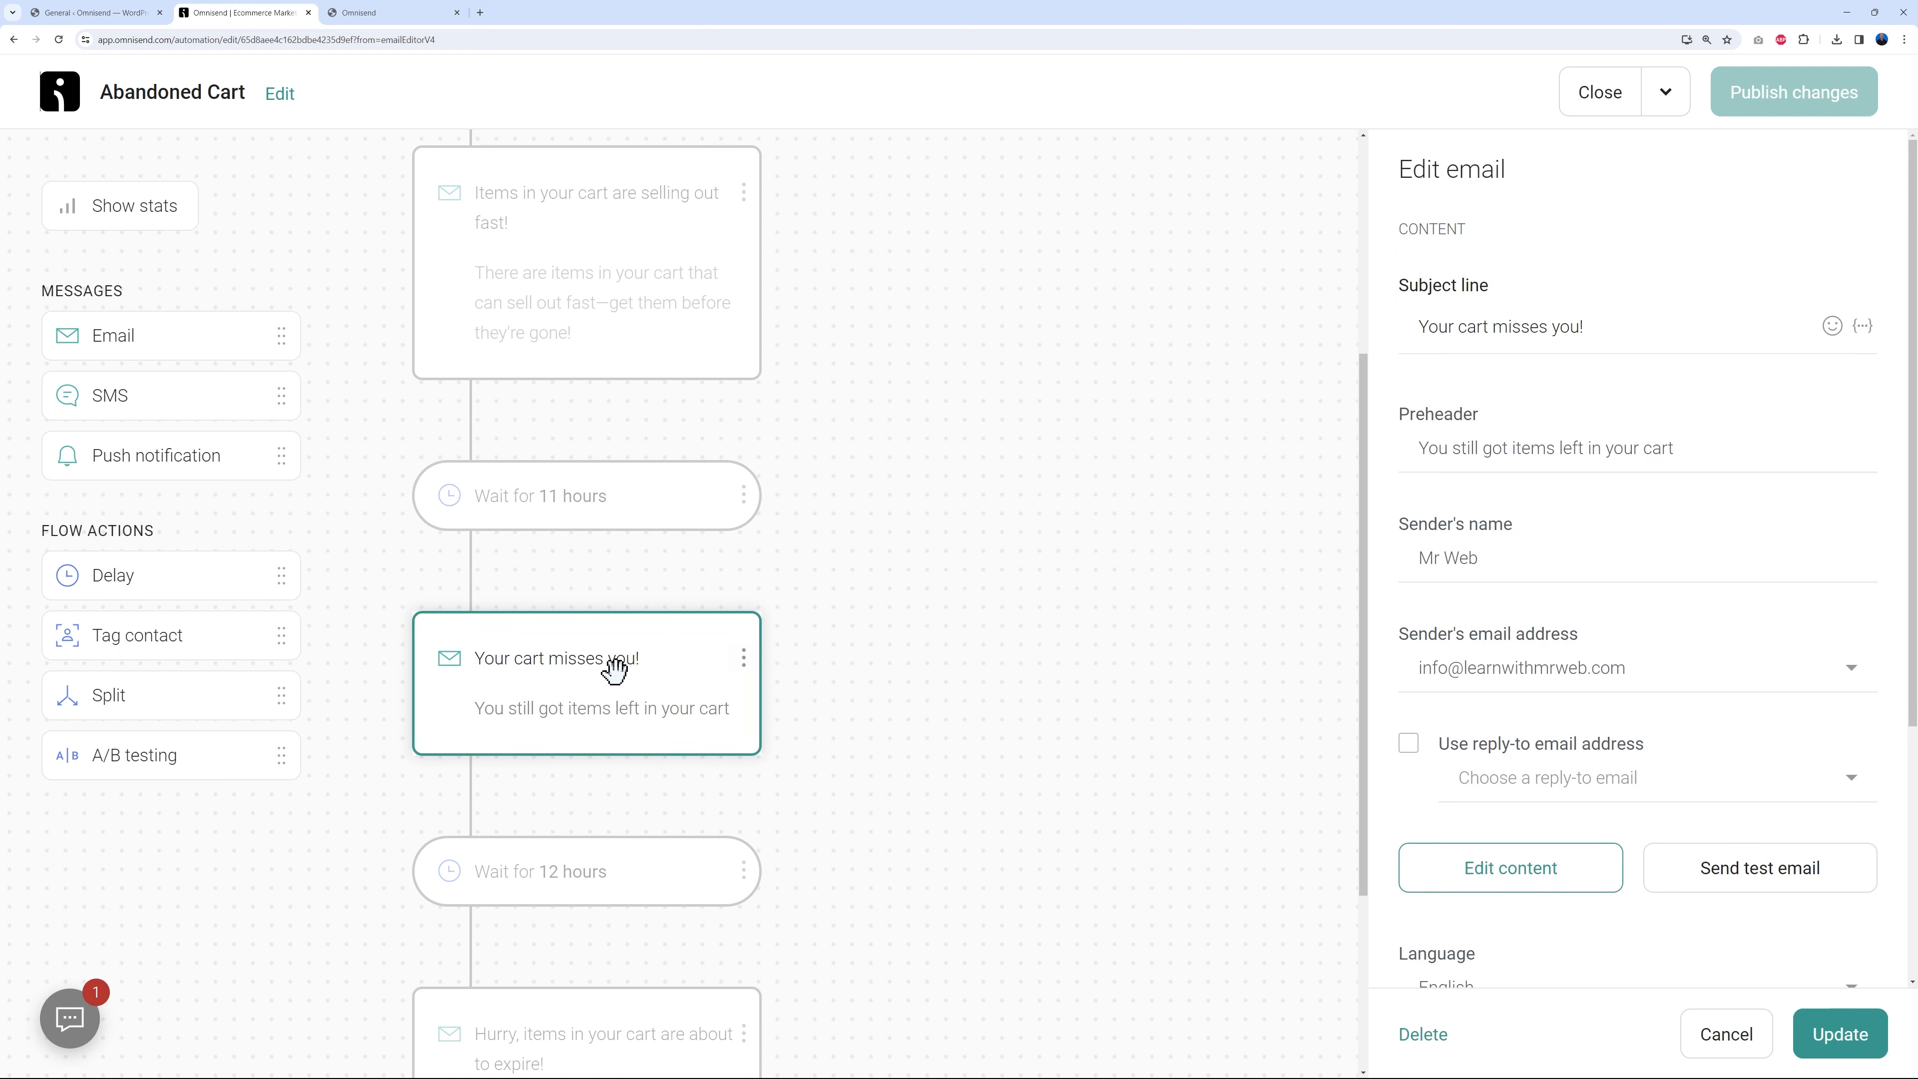
click(611, 570)
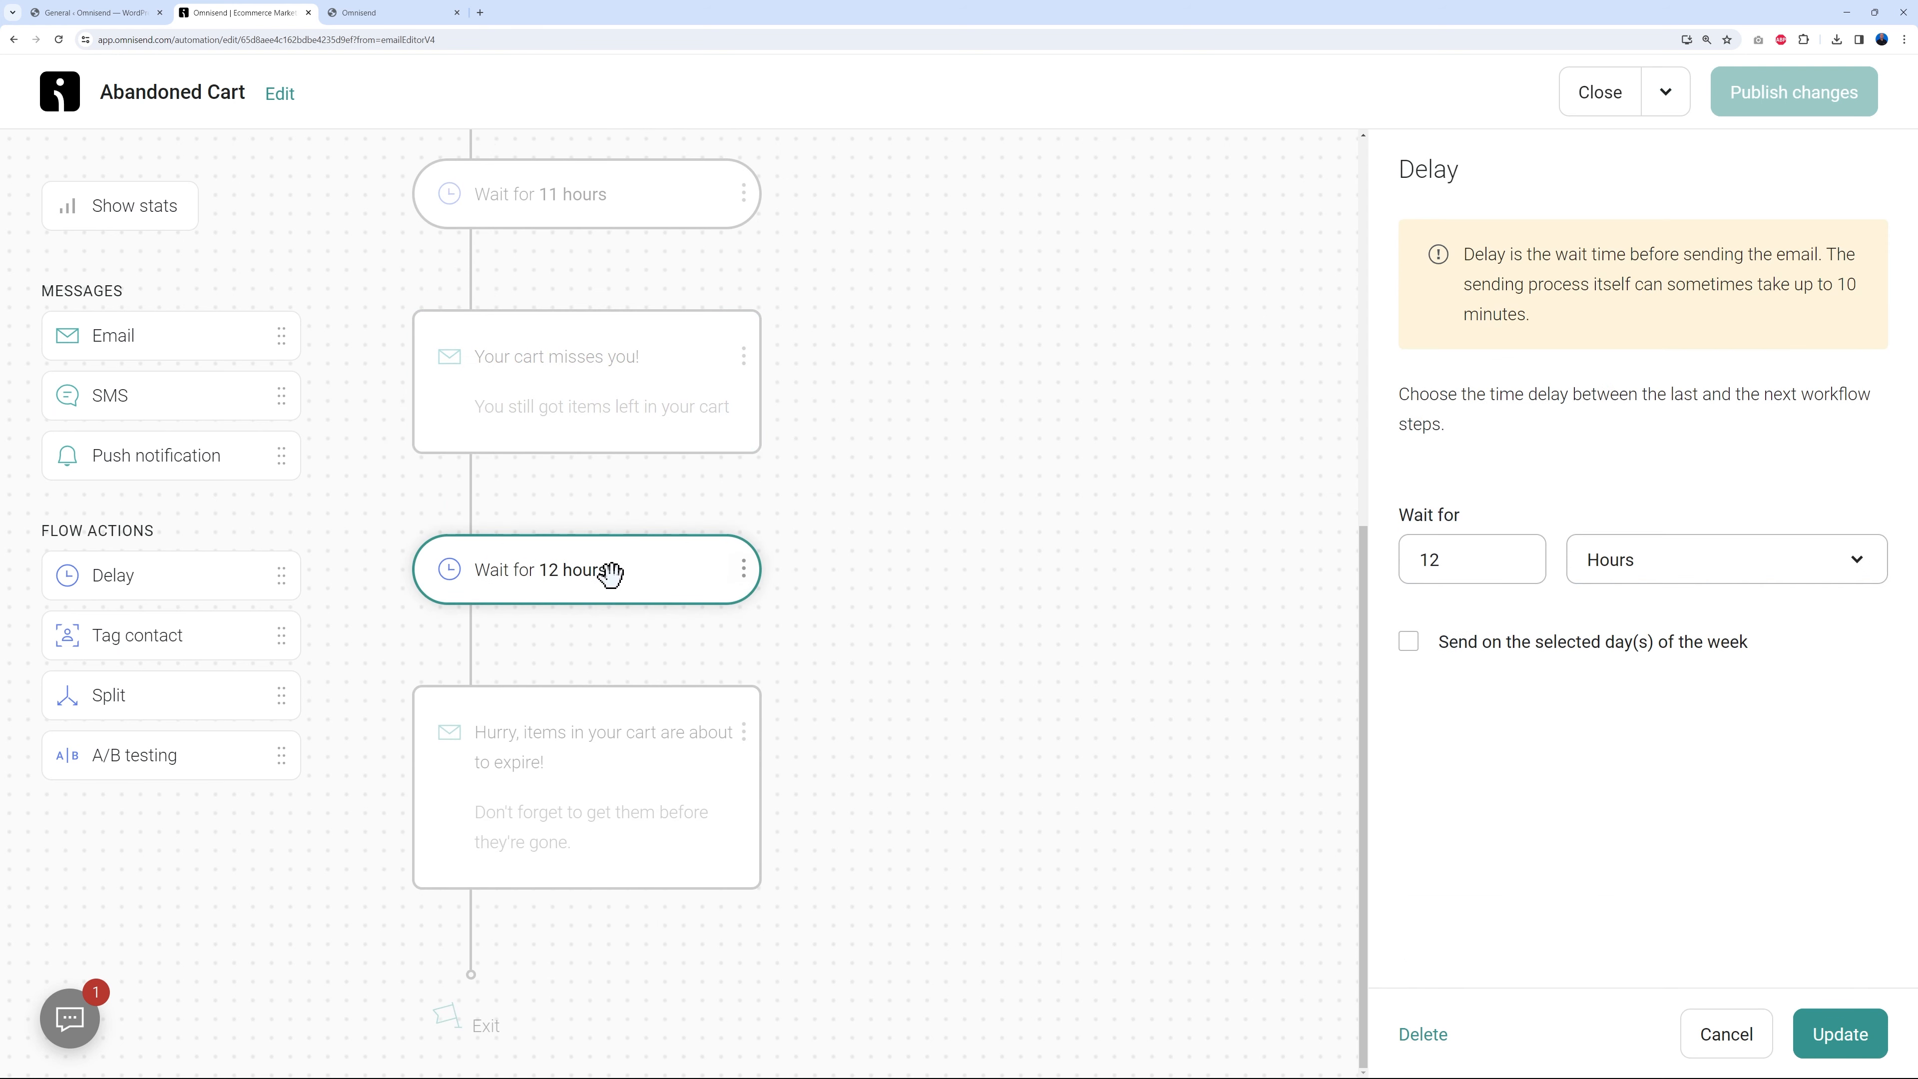
click(589, 769)
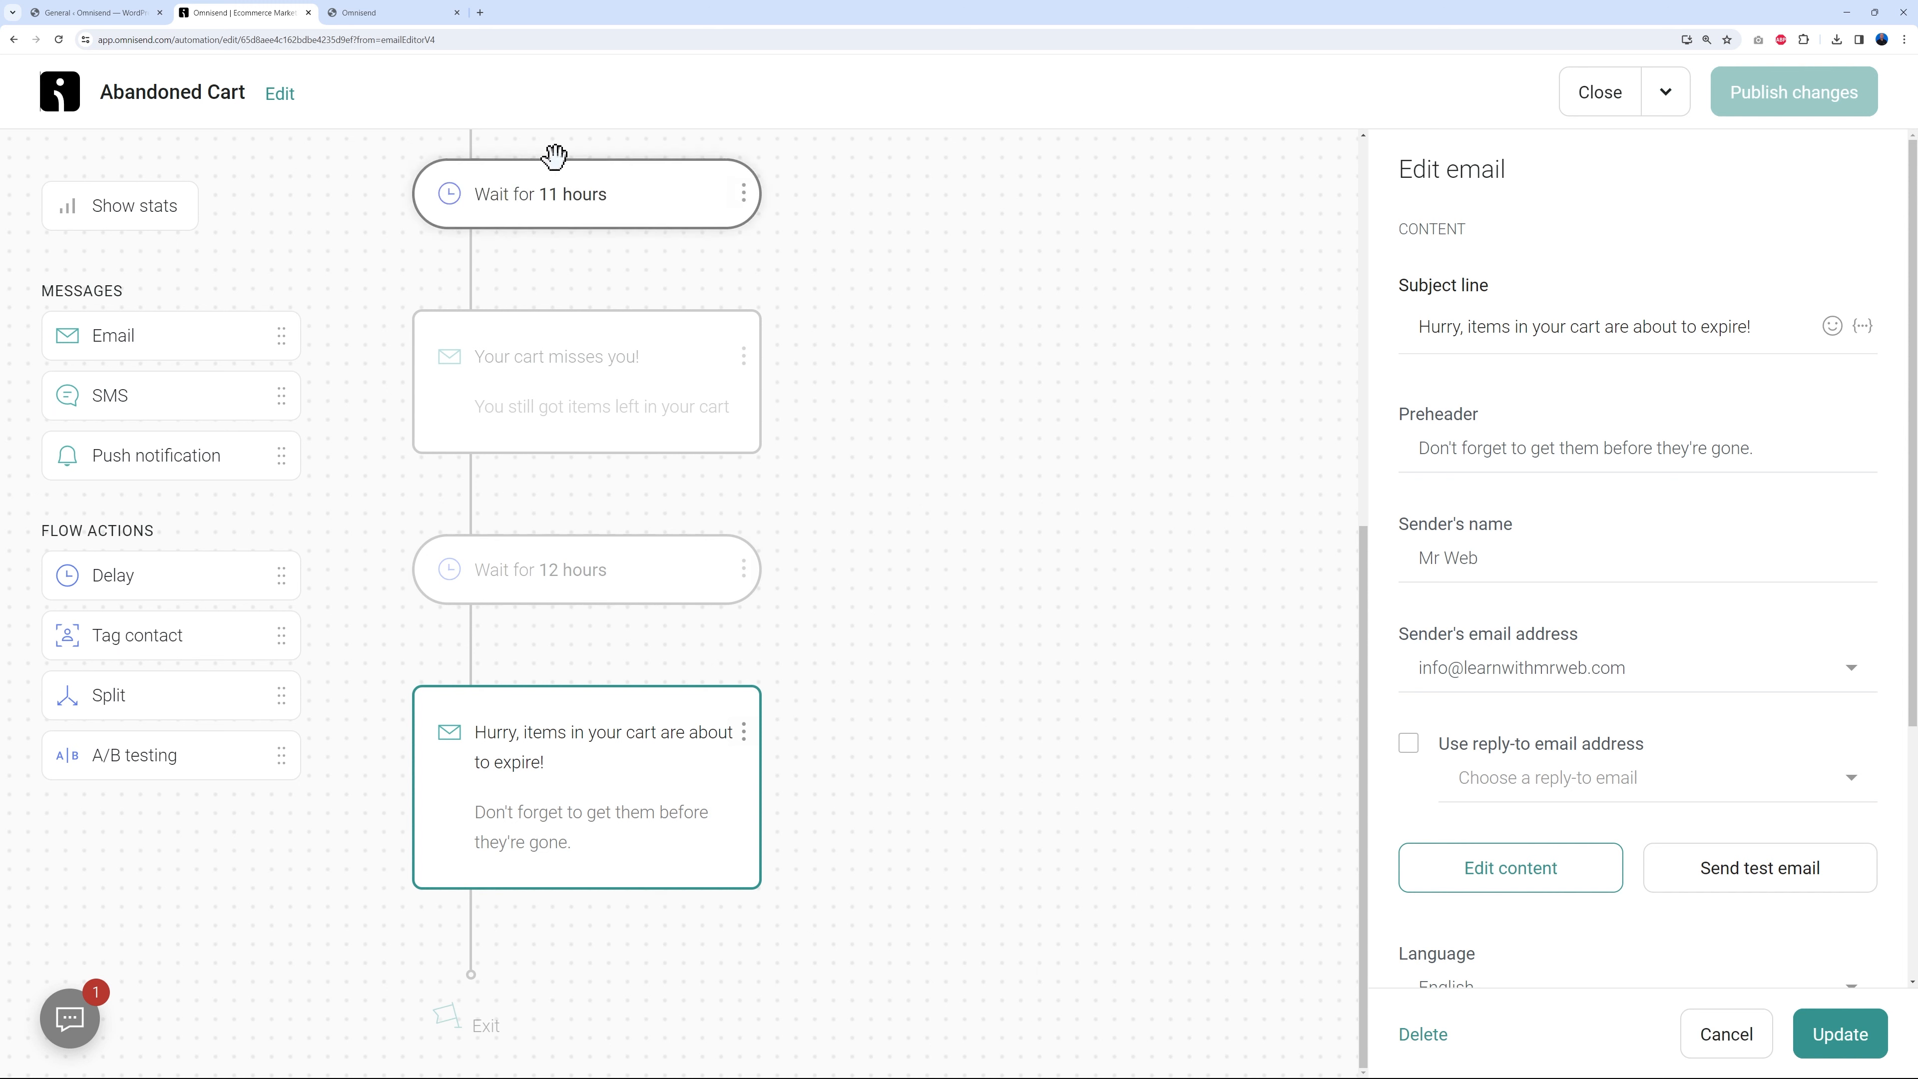
Update the "Hurry, items in your cart are about to expire!" email and close the workflow to view the automation list.
click(1840, 1033)
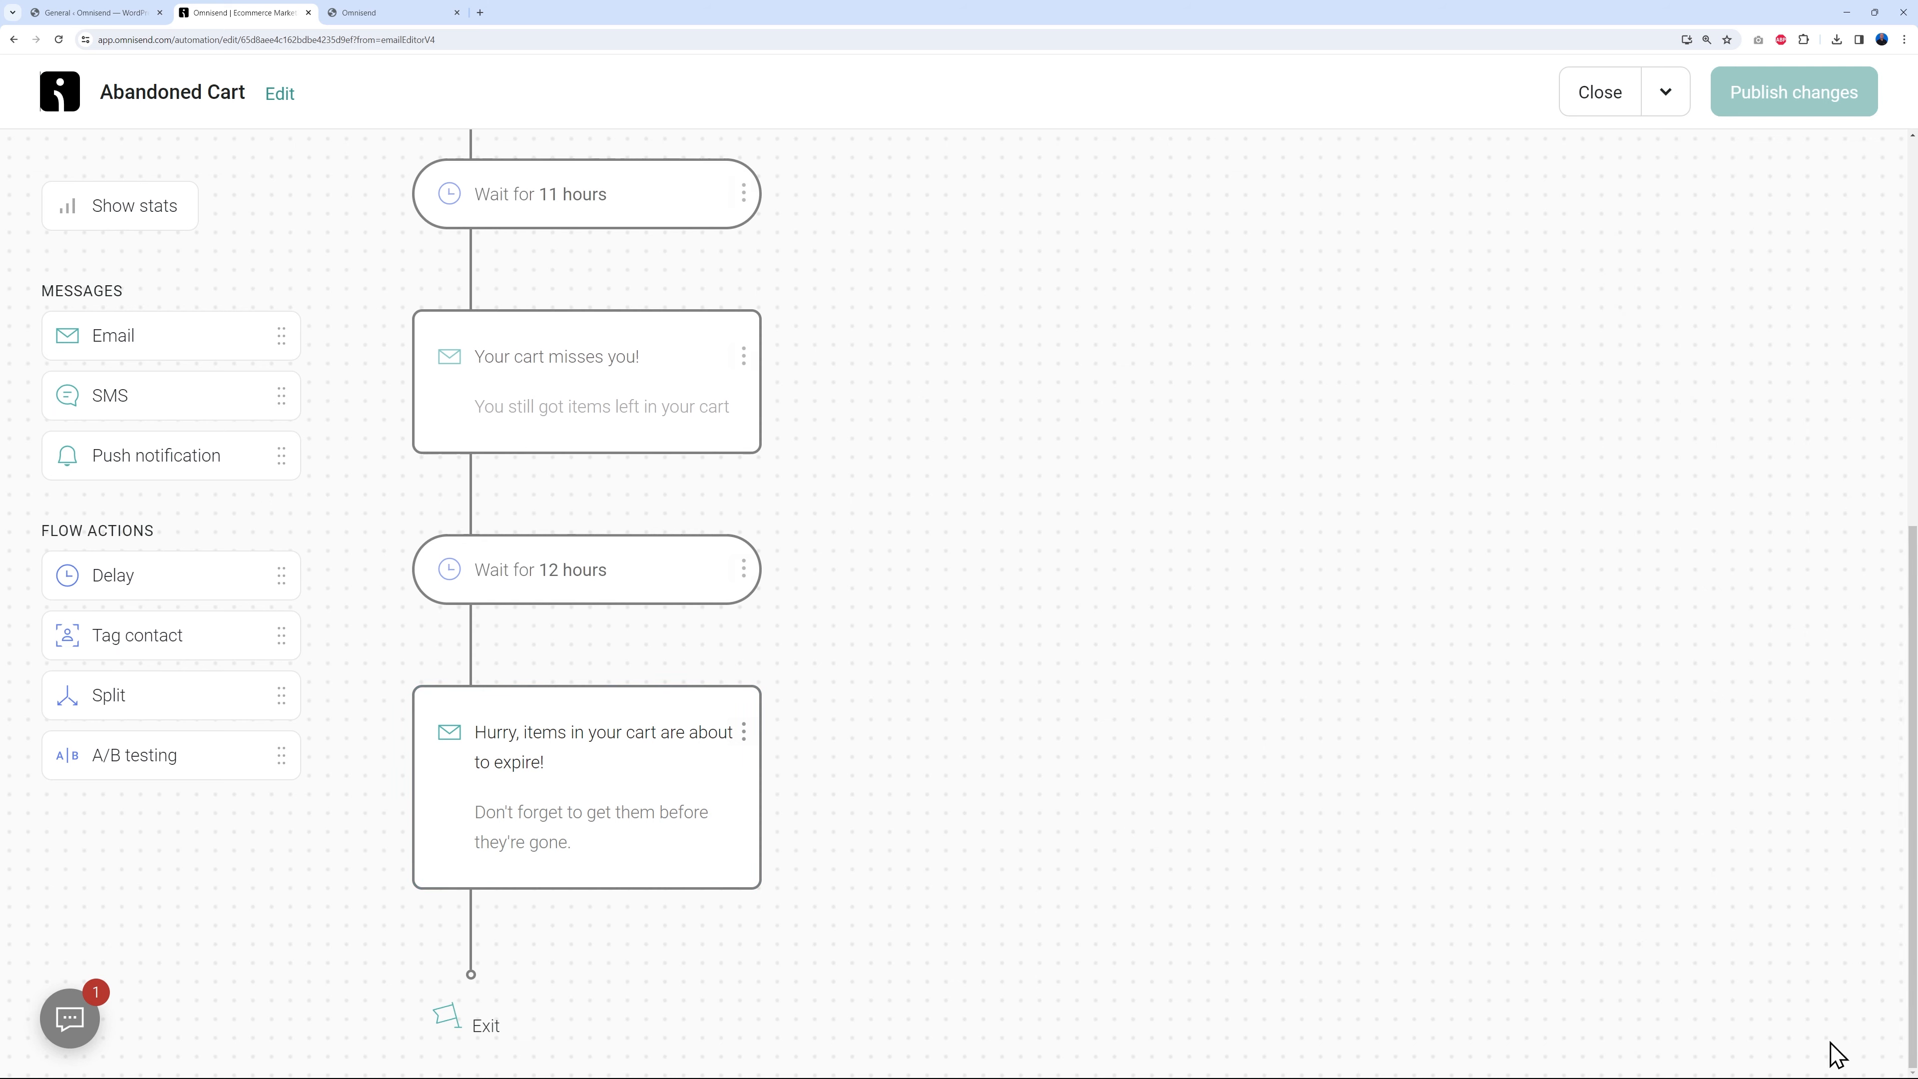
click(1599, 94)
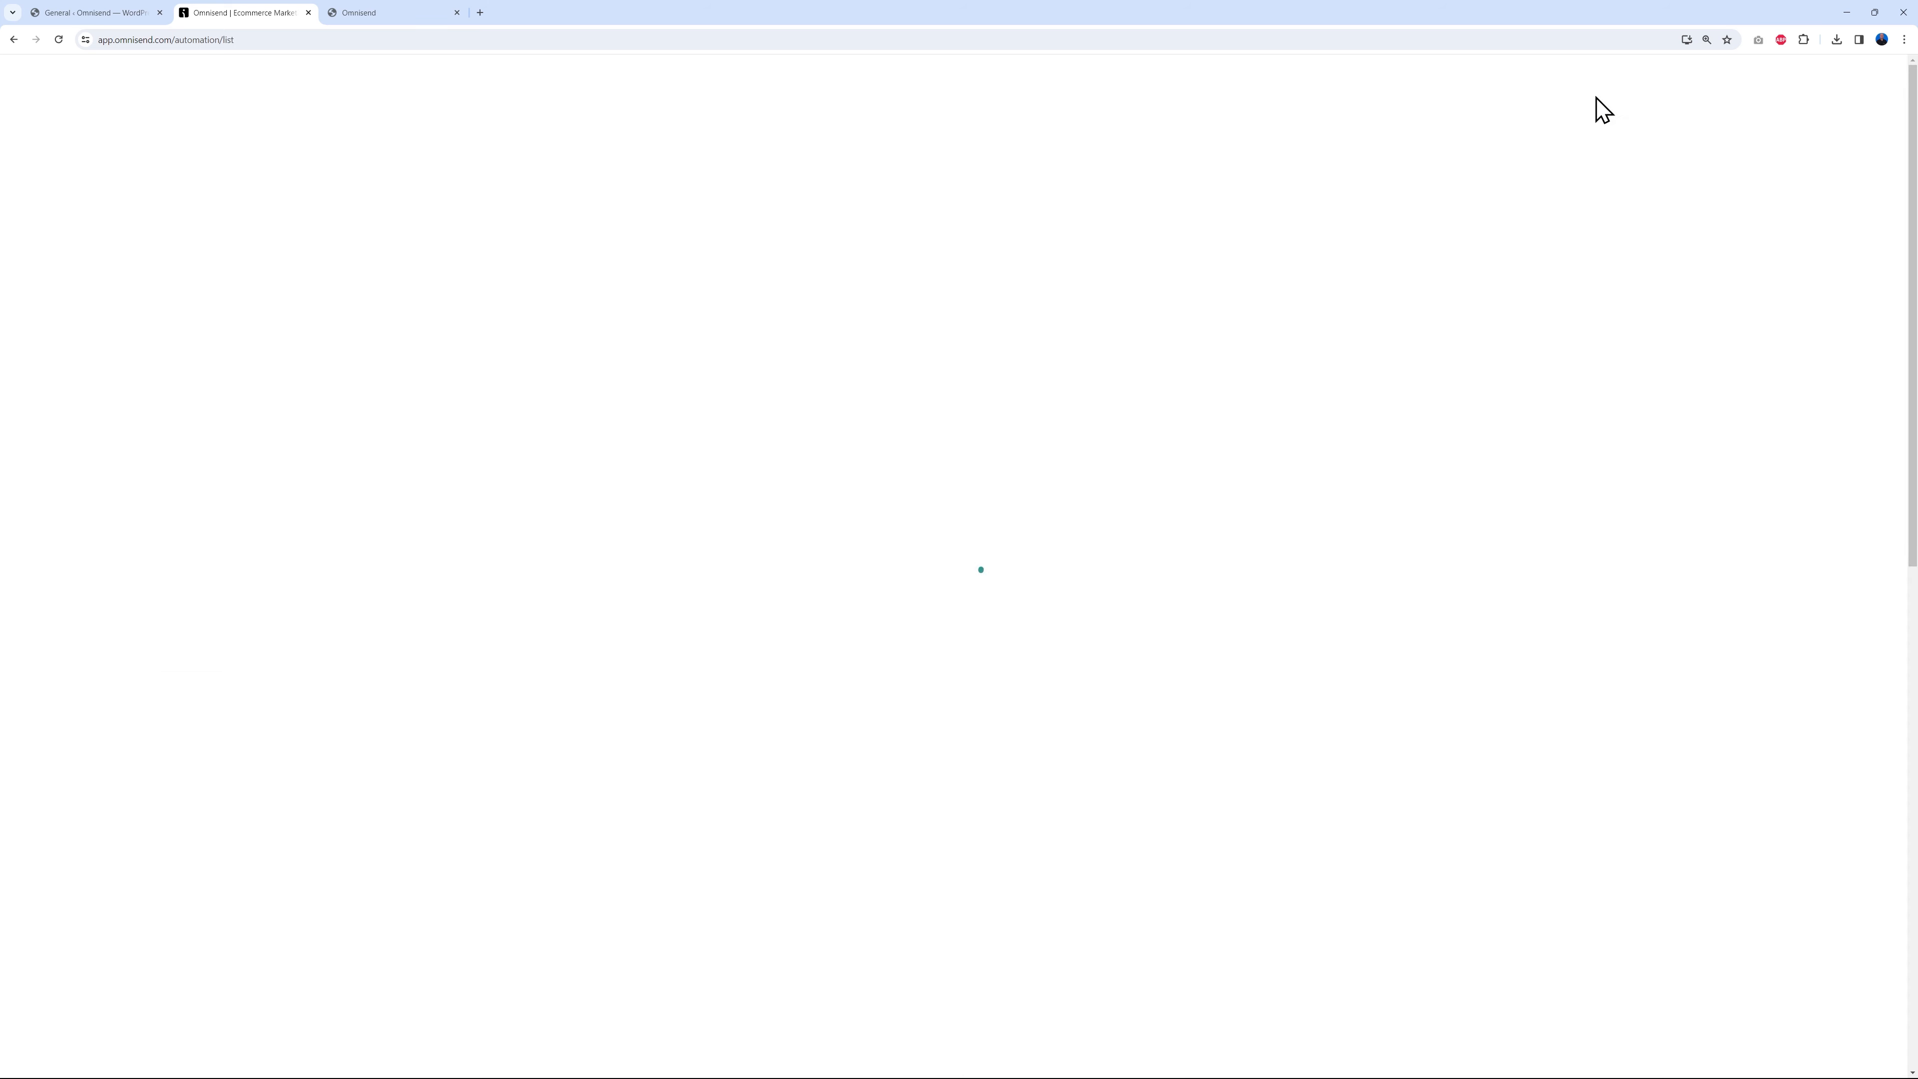
scroll(618, 836, down, 1)
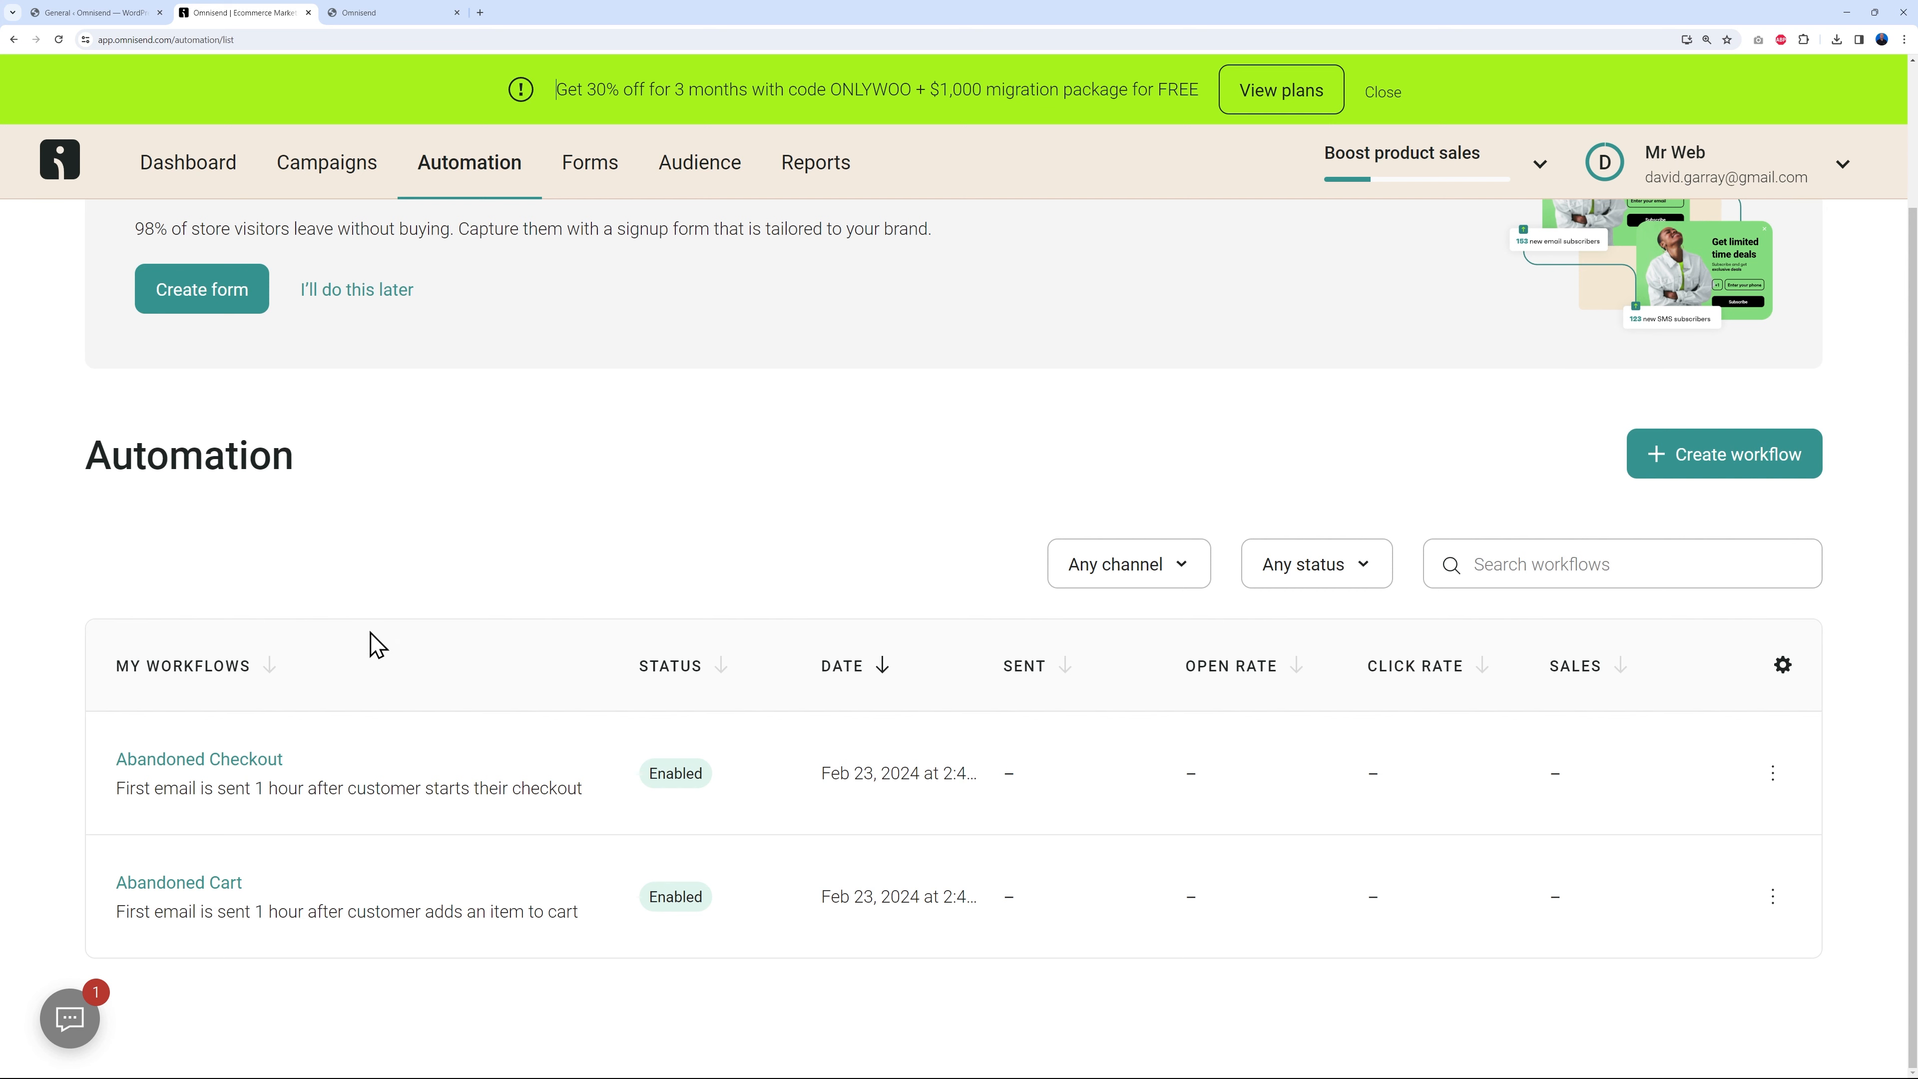
scroll(504, 875, up, 2)
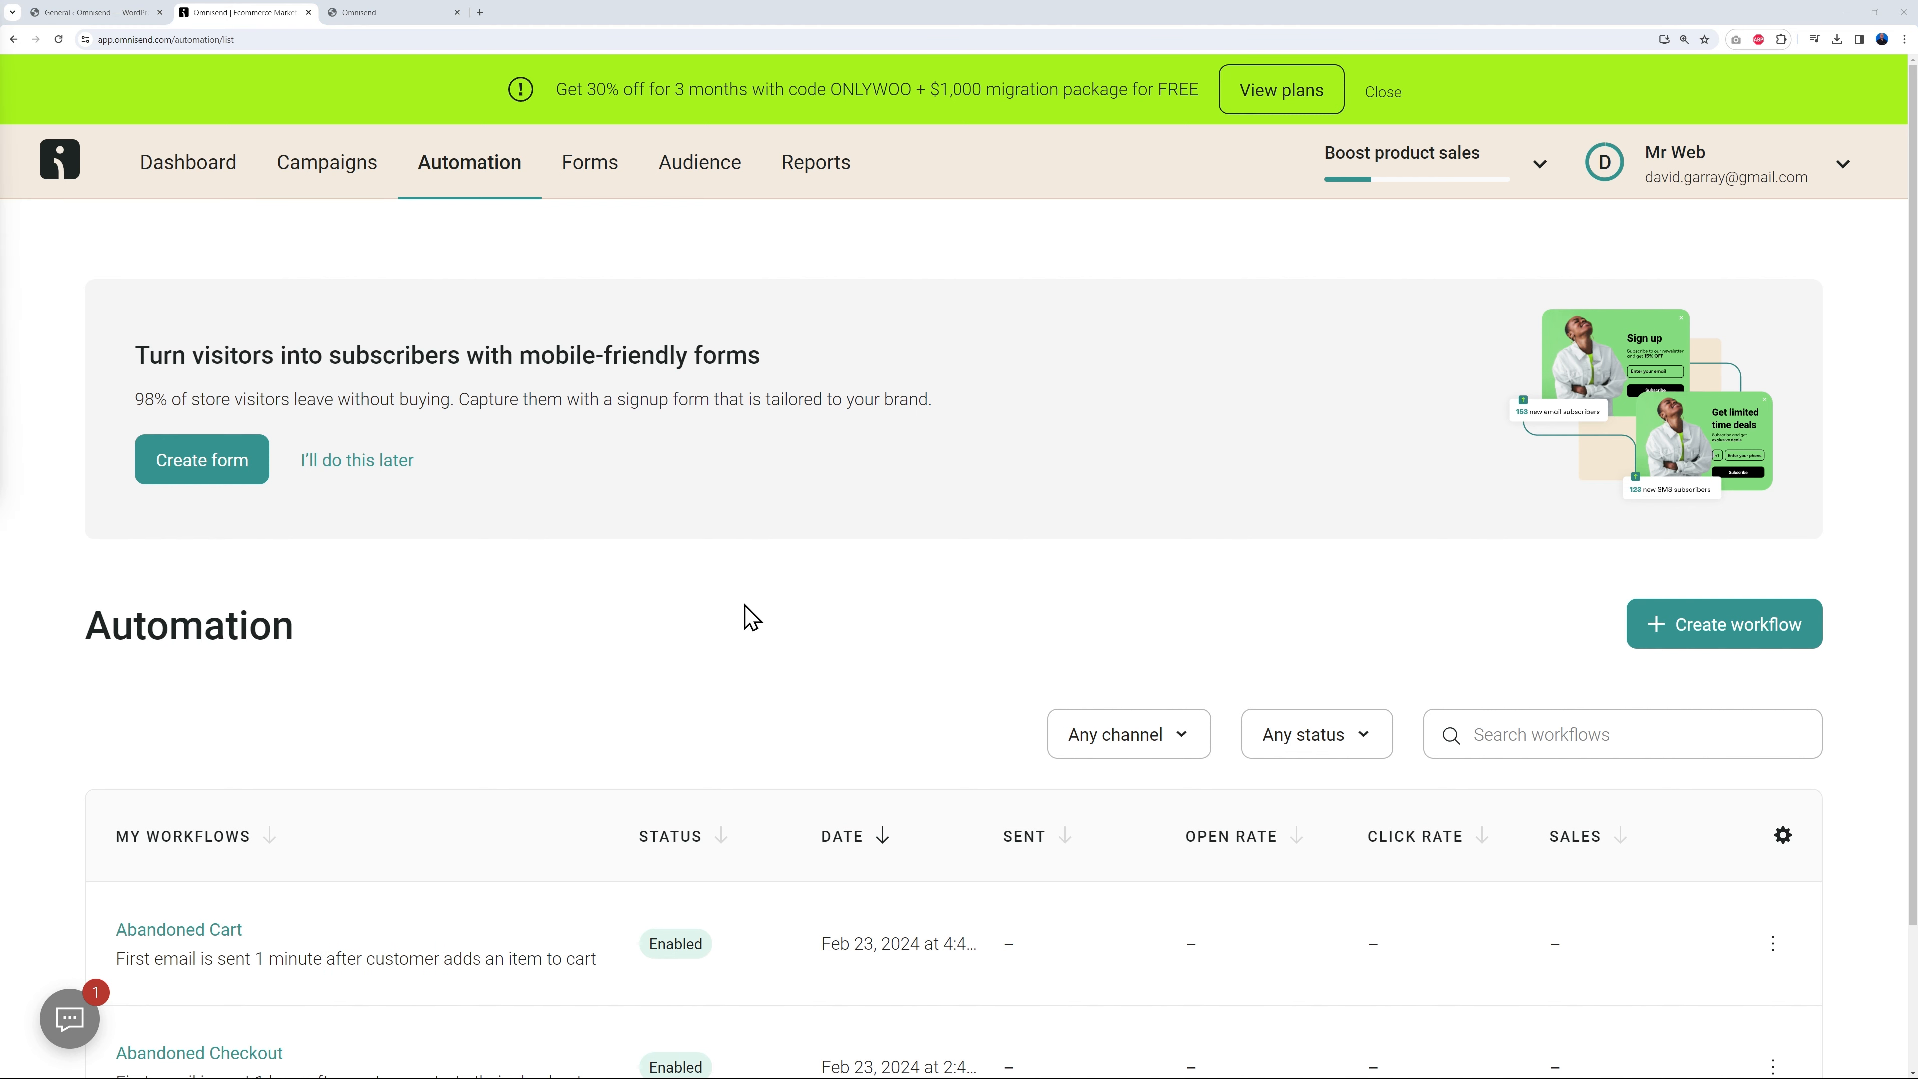
Switch to the online store and add the Vigo Washed Flannel Blazer to the cart.
click(370, 16)
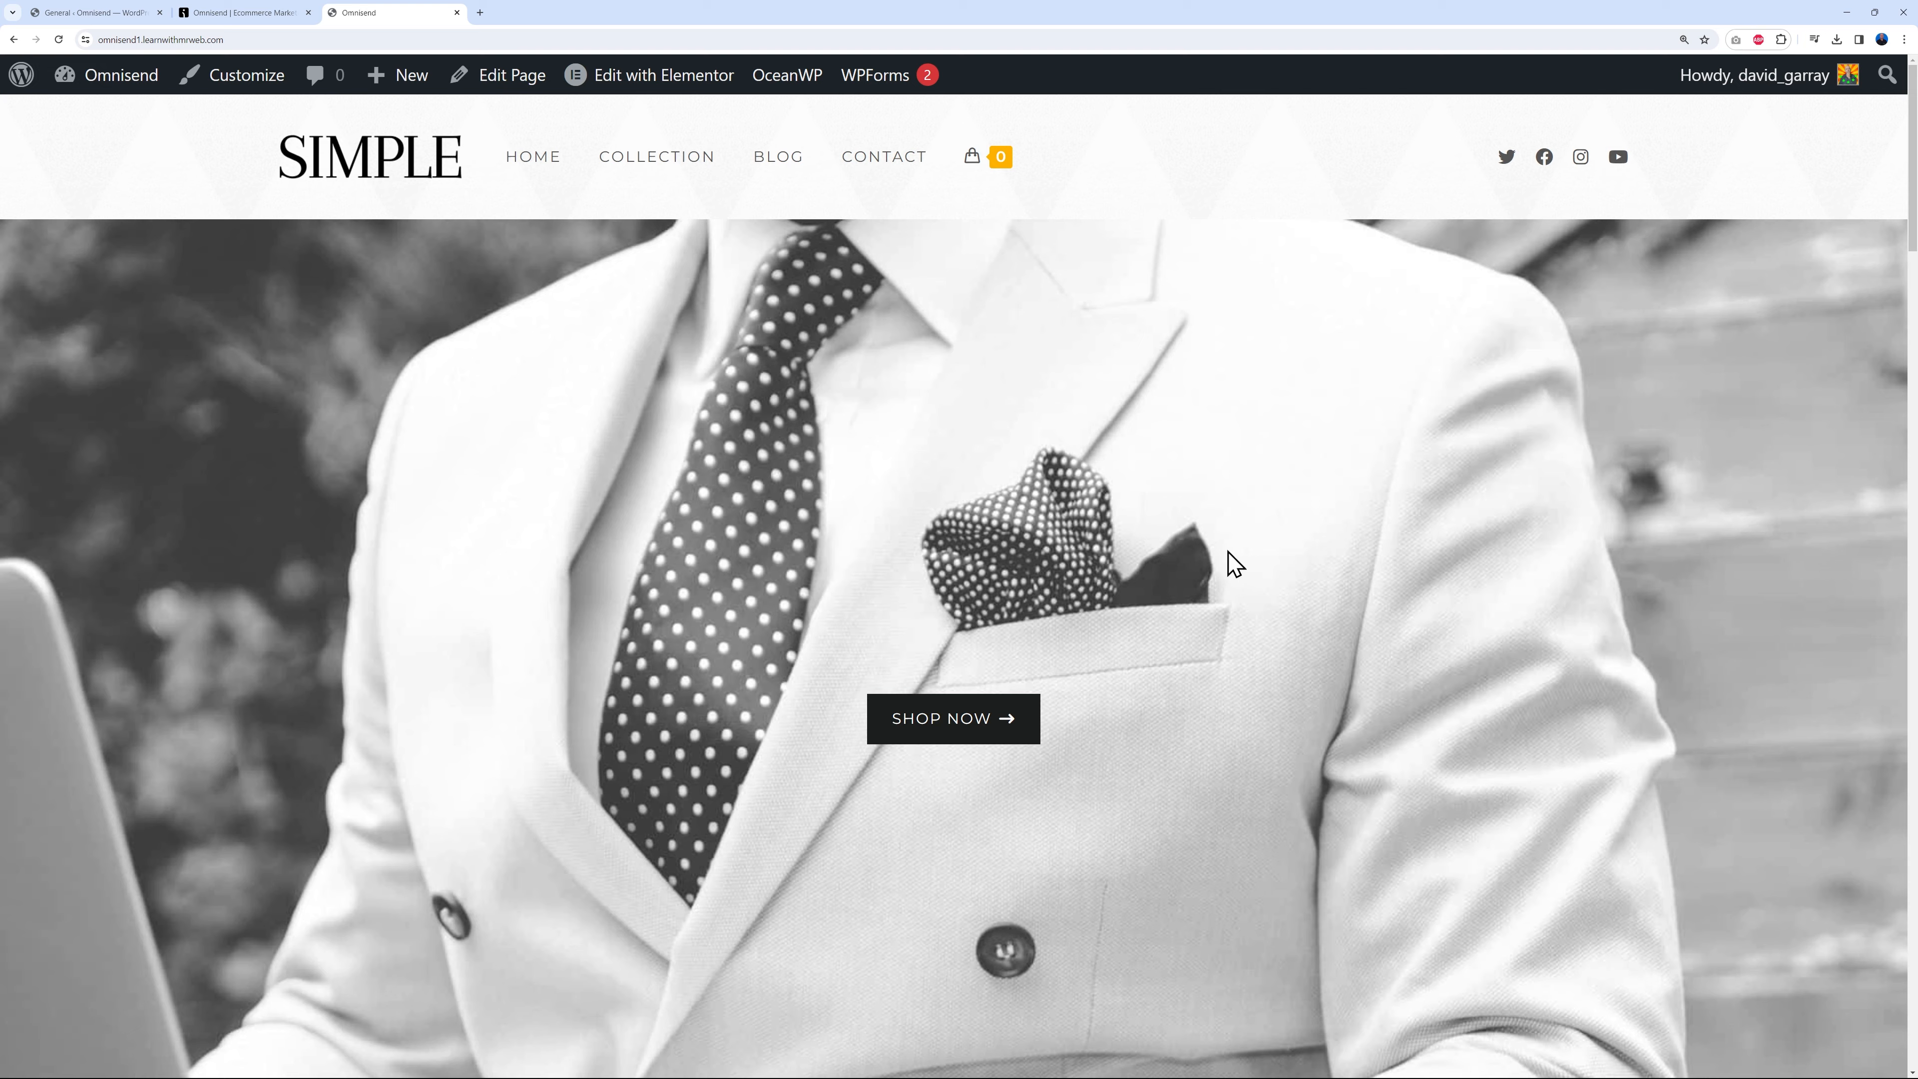
scroll(1273, 527, down, 3)
scroll(1499, 576, down, 15)
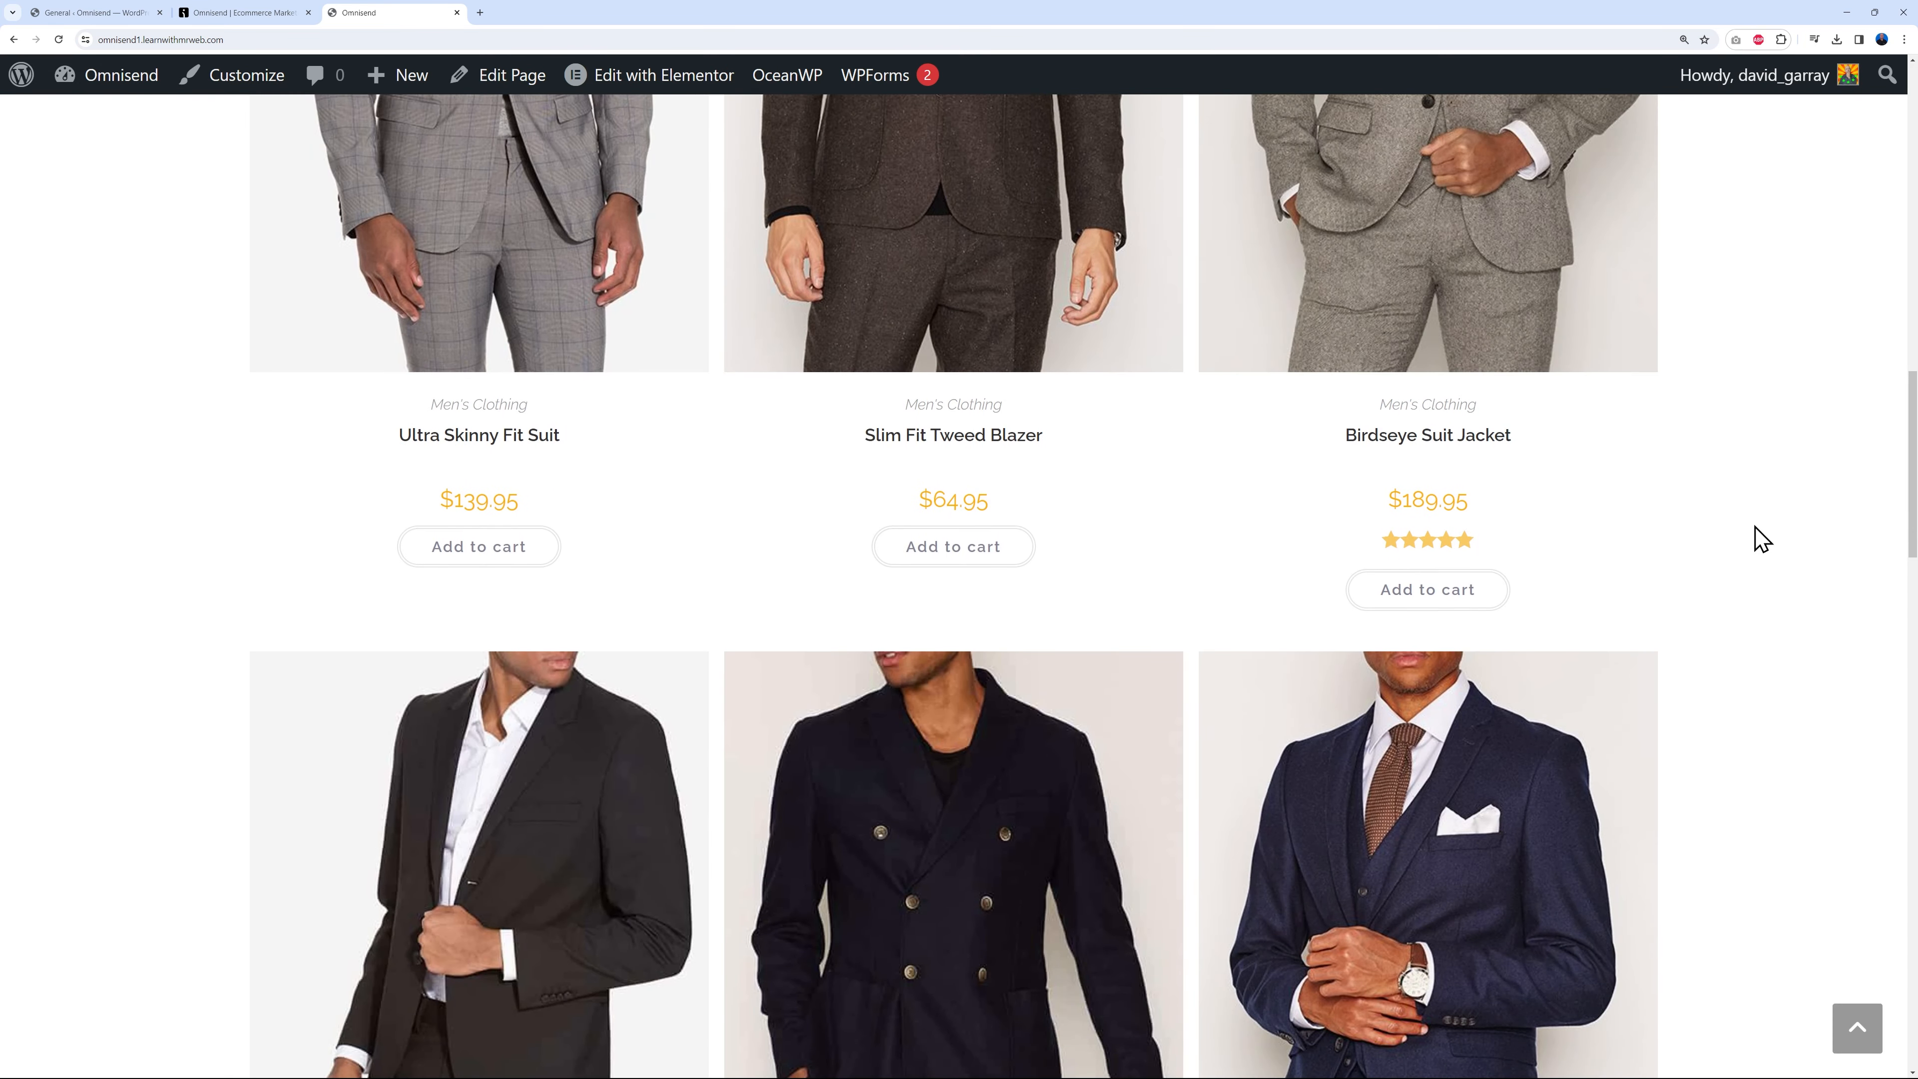
scroll(1750, 542, down, 7)
scroll(1768, 541, down, 2)
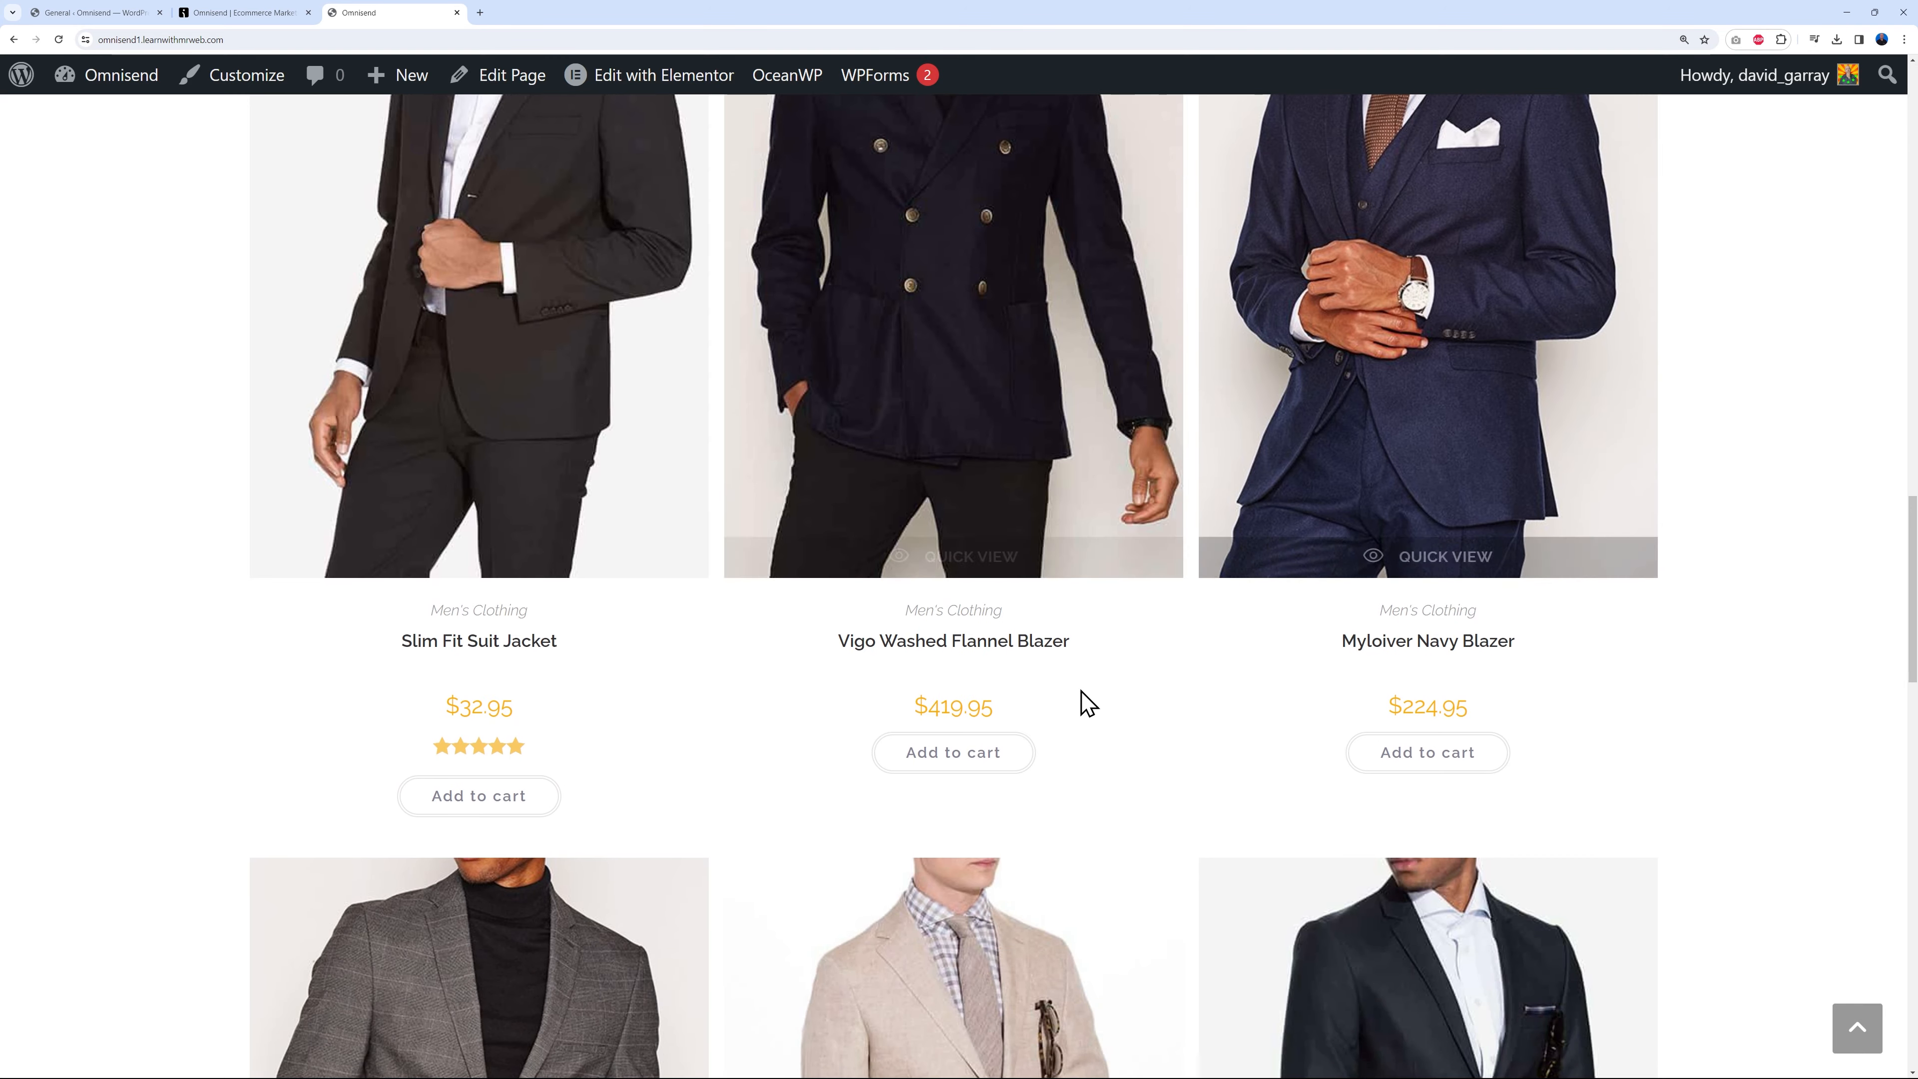
click(956, 762)
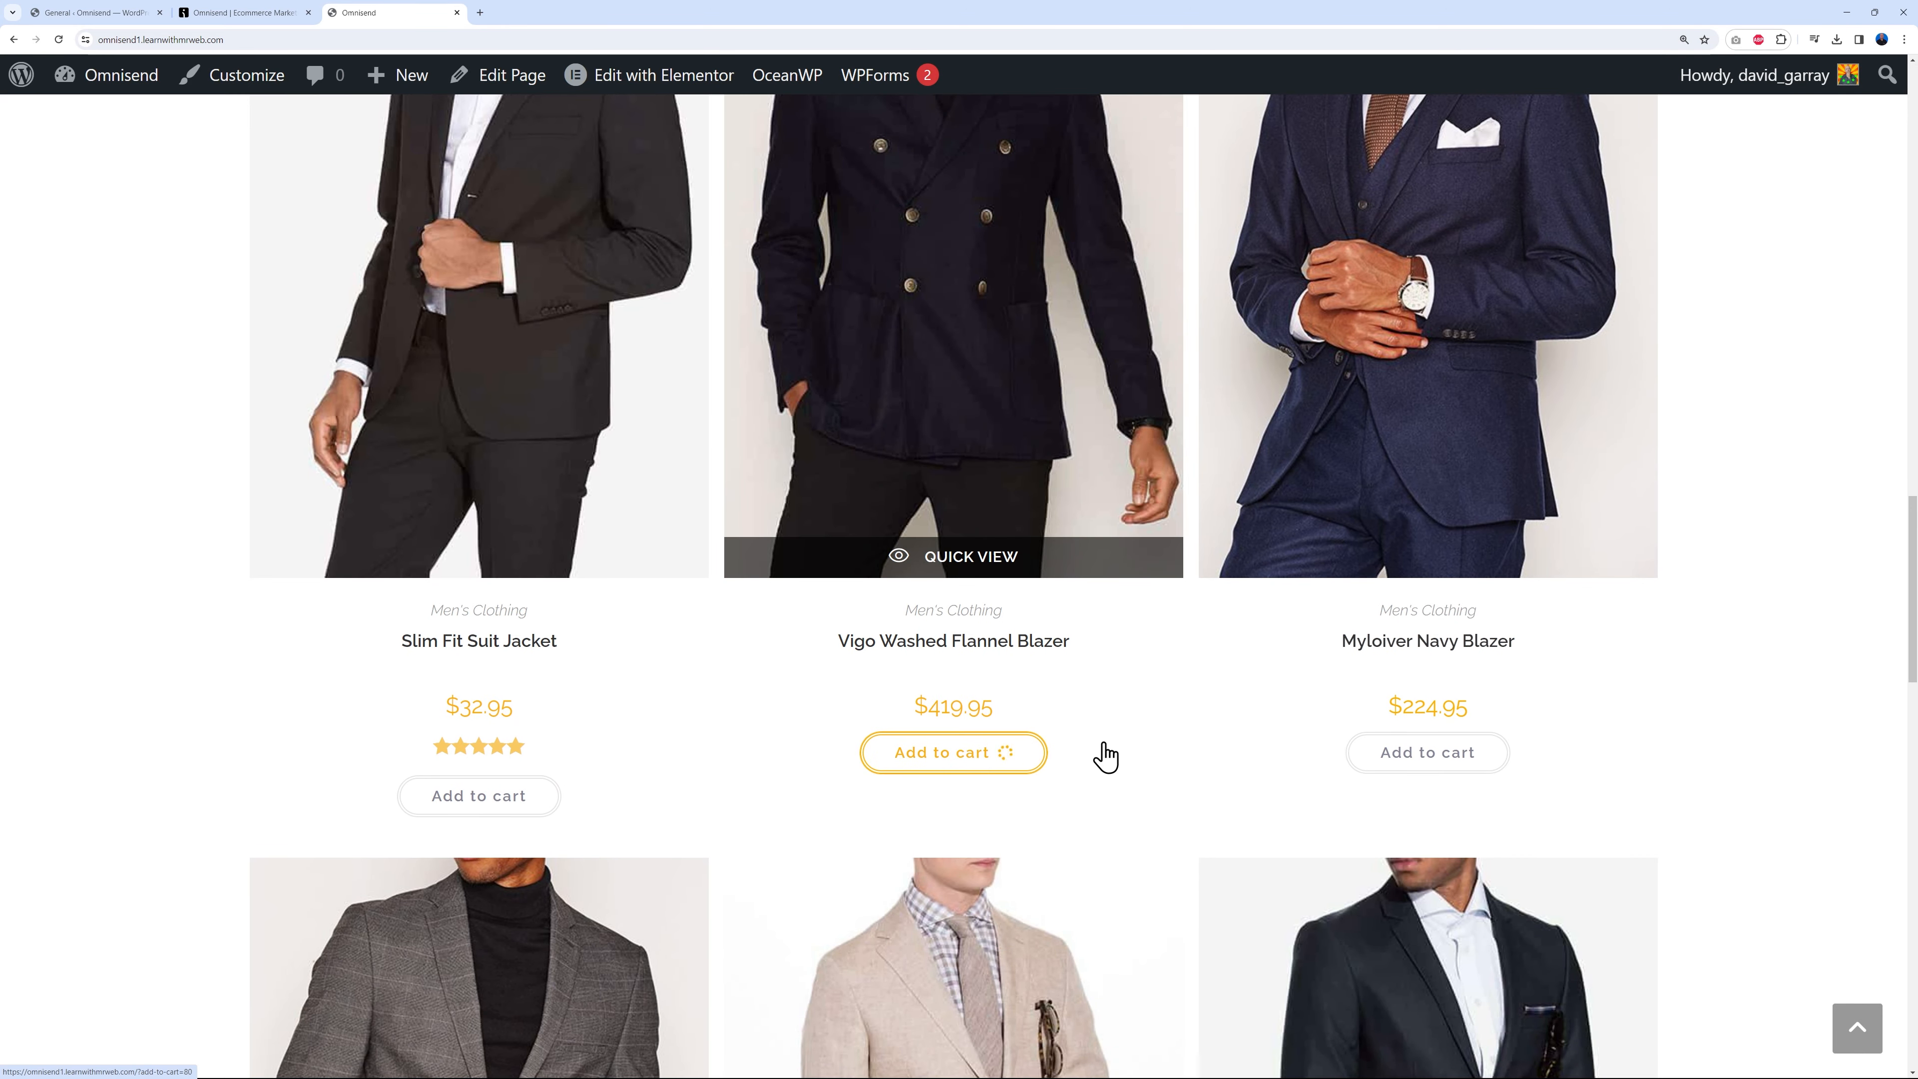
scroll(1716, 621, up, 20)
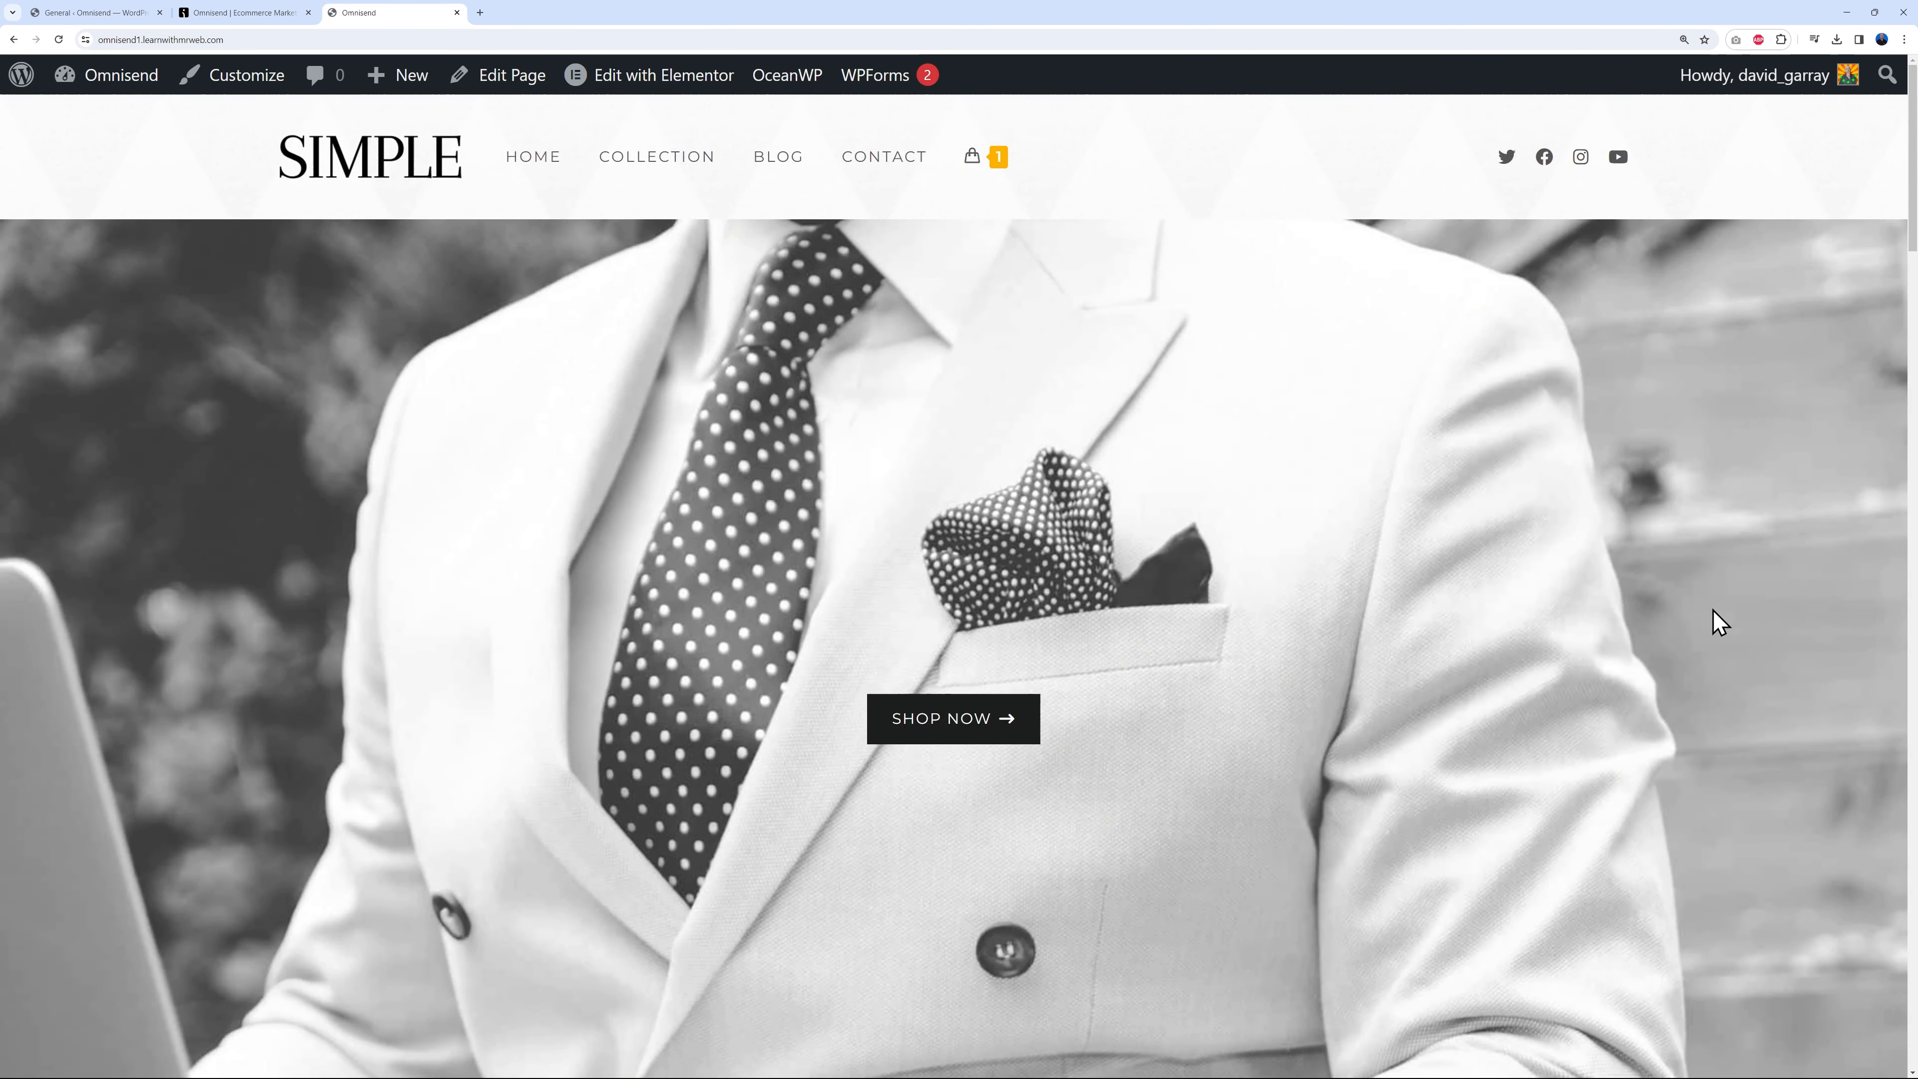
Open the store's cart page, and abandon the cart by closing the store without checking out.
mouse_move(985, 178)
click(774, 508)
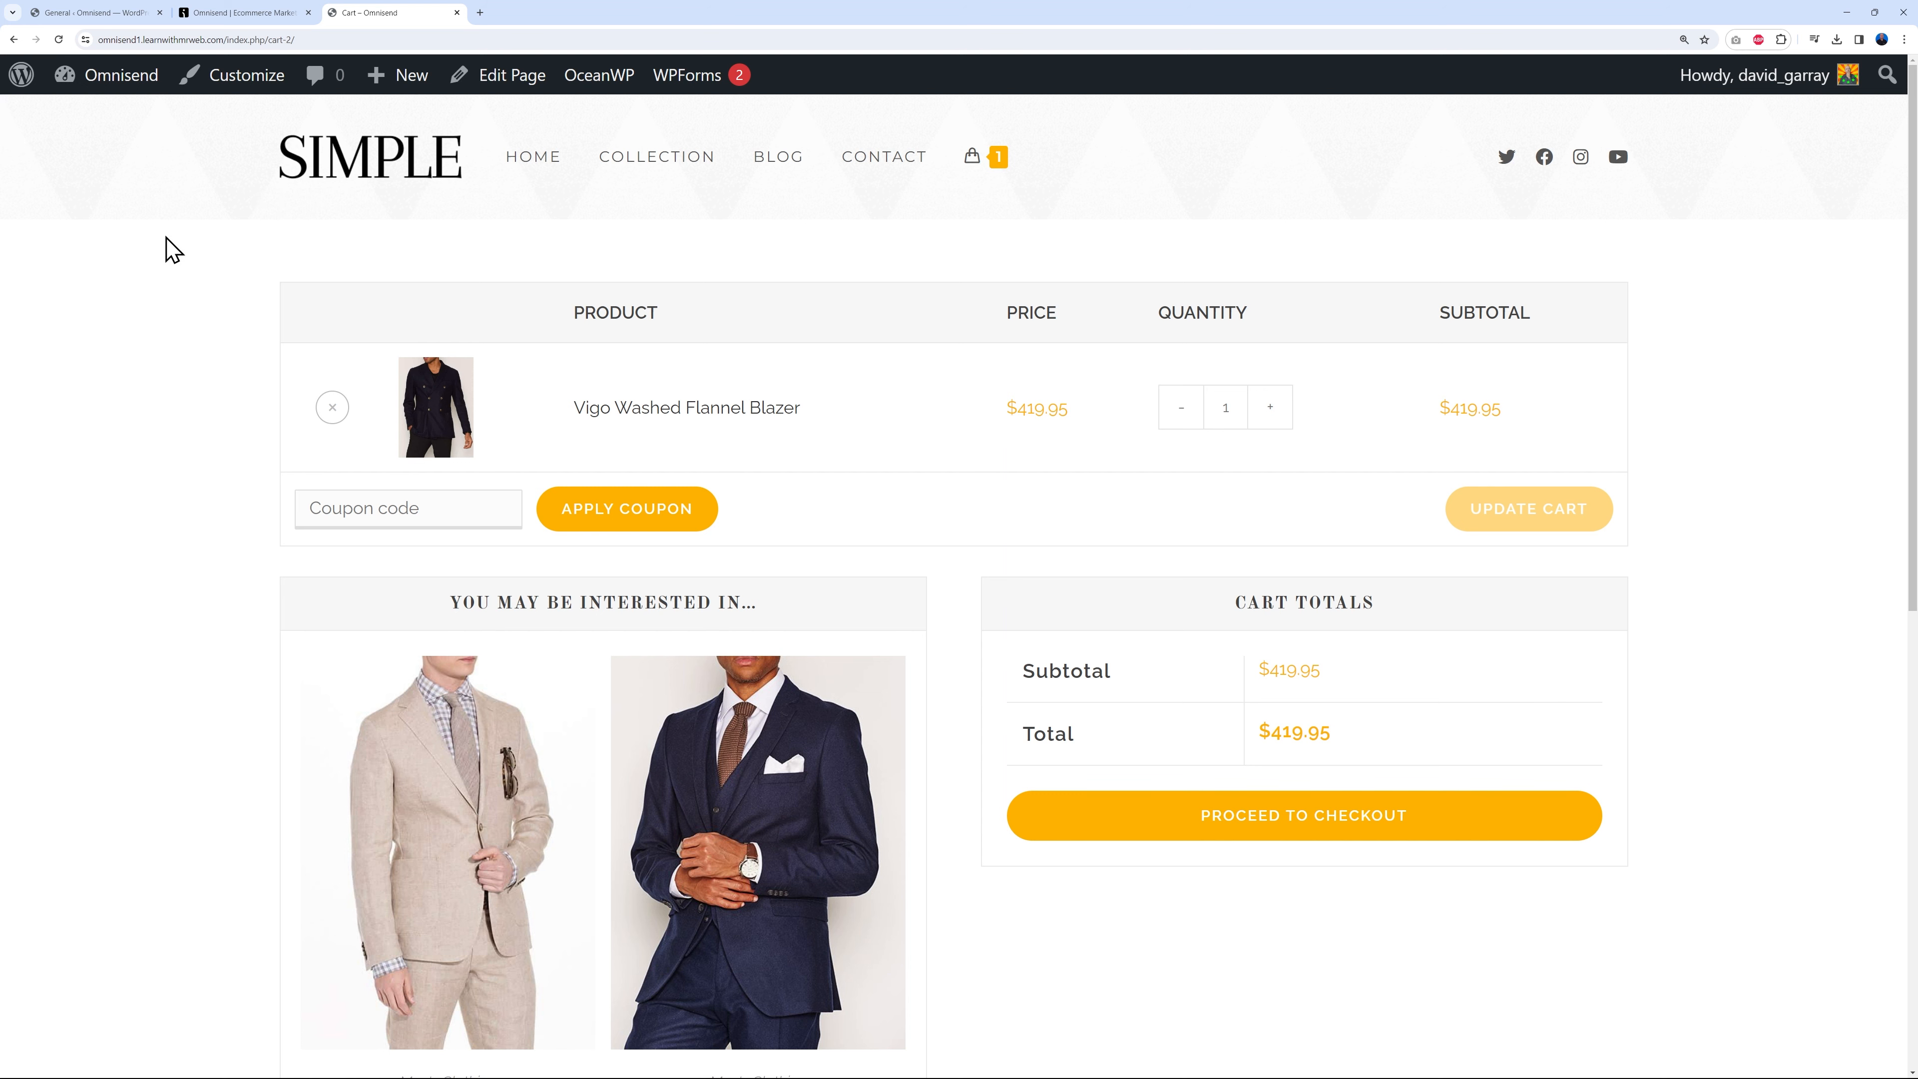
click(458, 12)
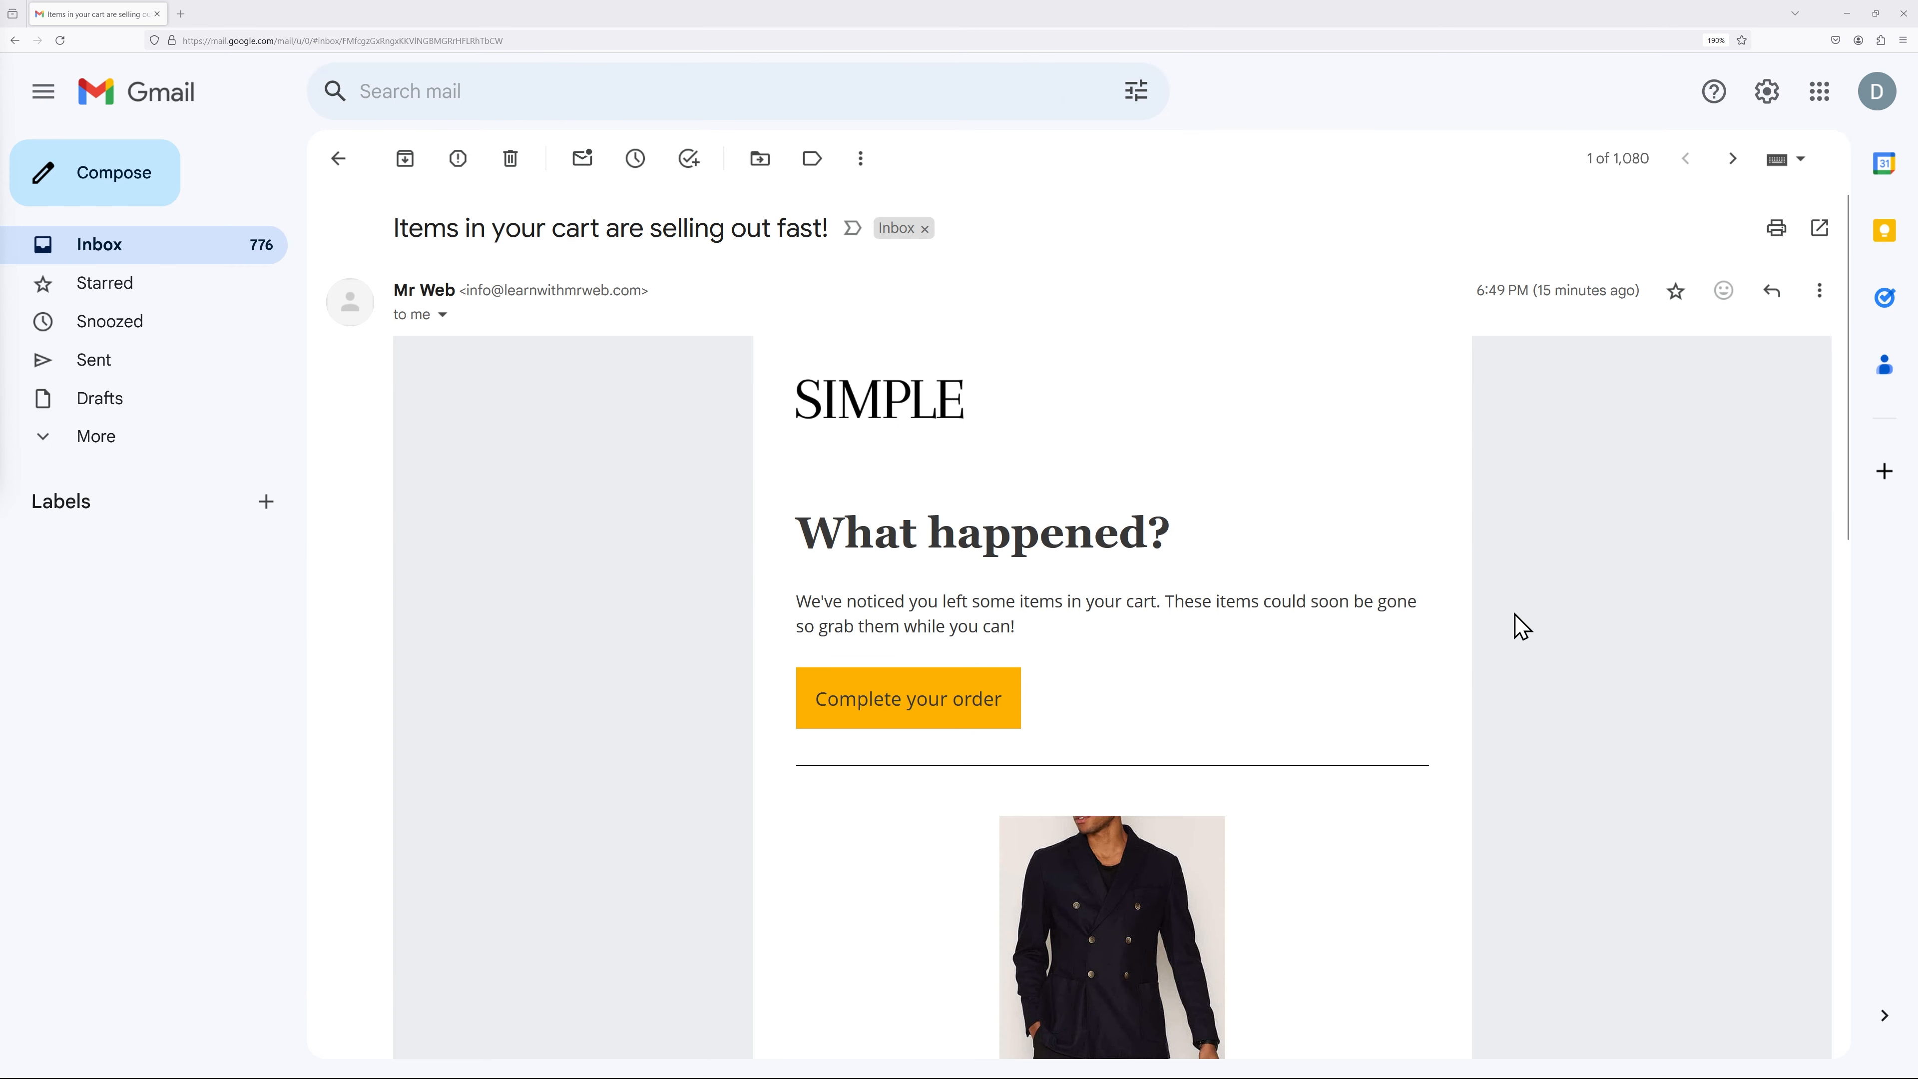
Review the "Items in your cart are selling out fast!" email in Gmail and follow its "Complete your order" link.
scroll(1520, 625, down, 3)
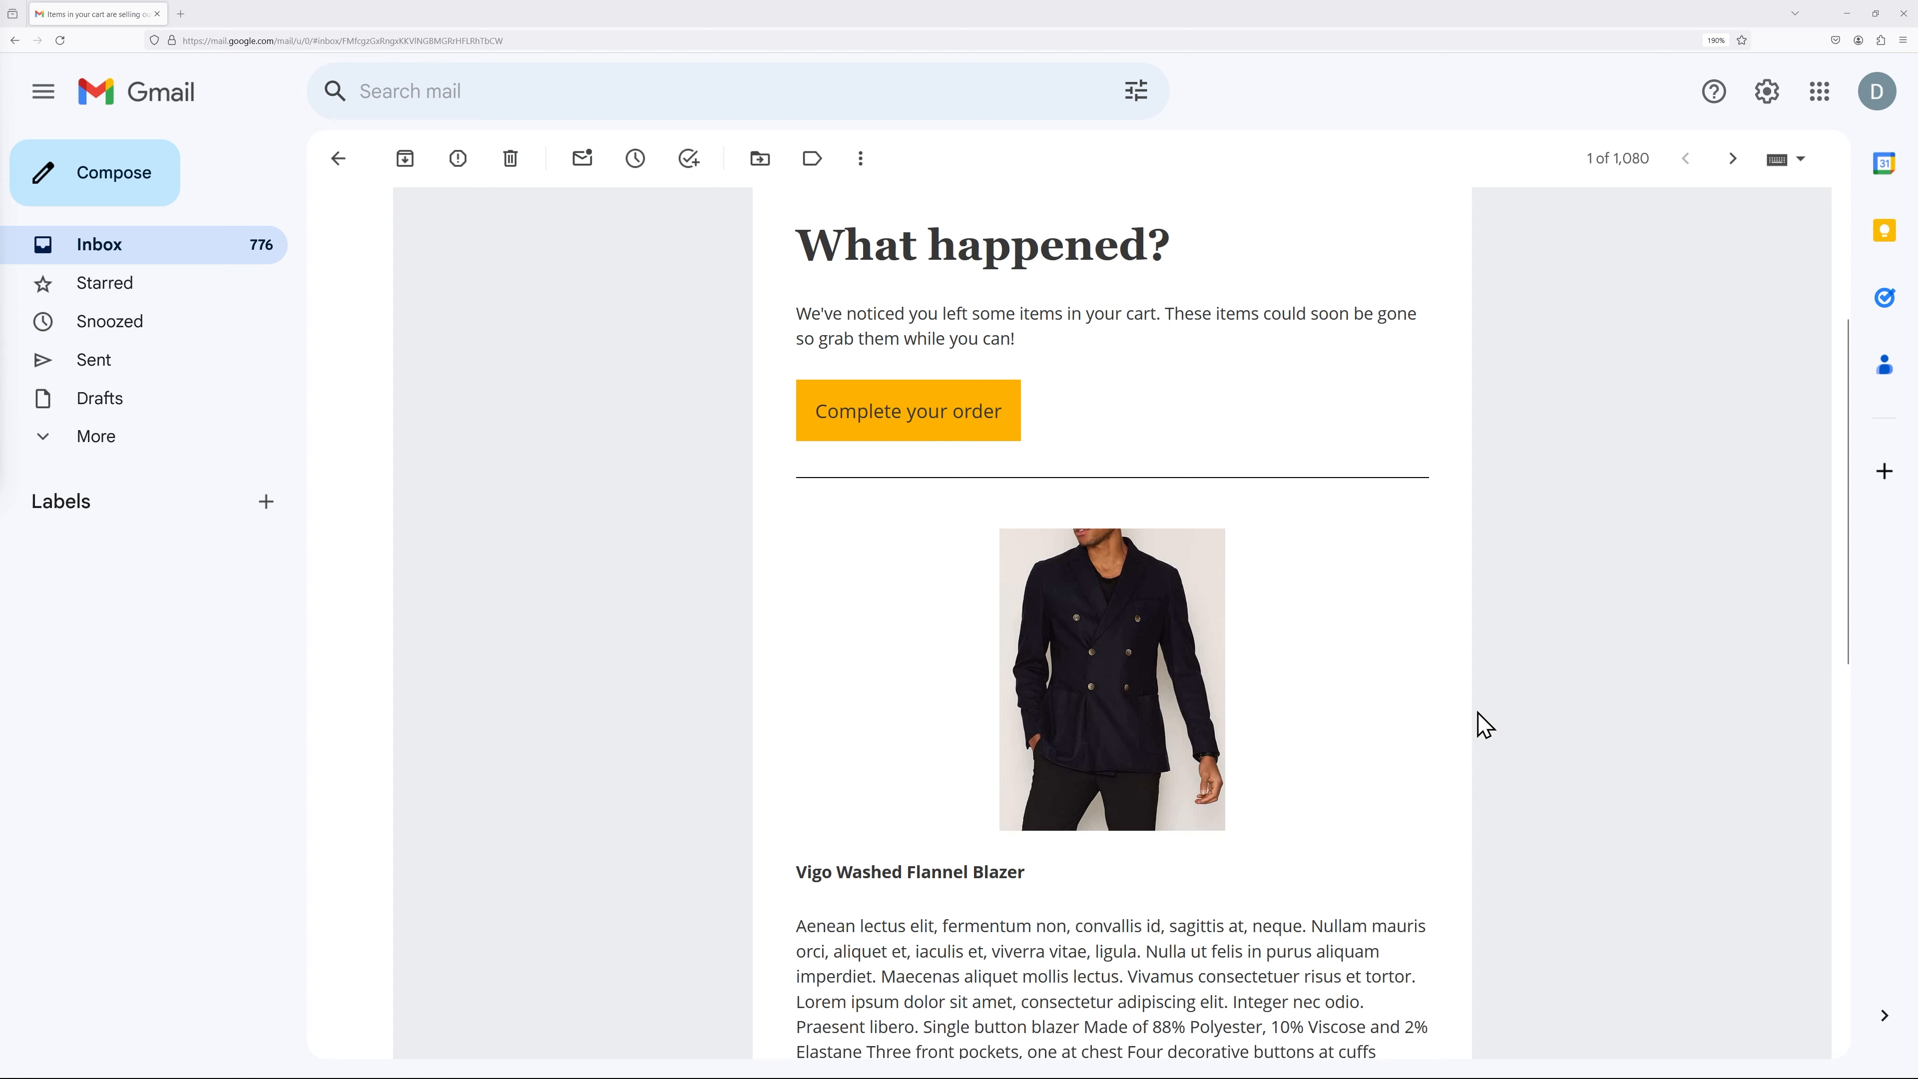
scroll(1485, 723, up, 3)
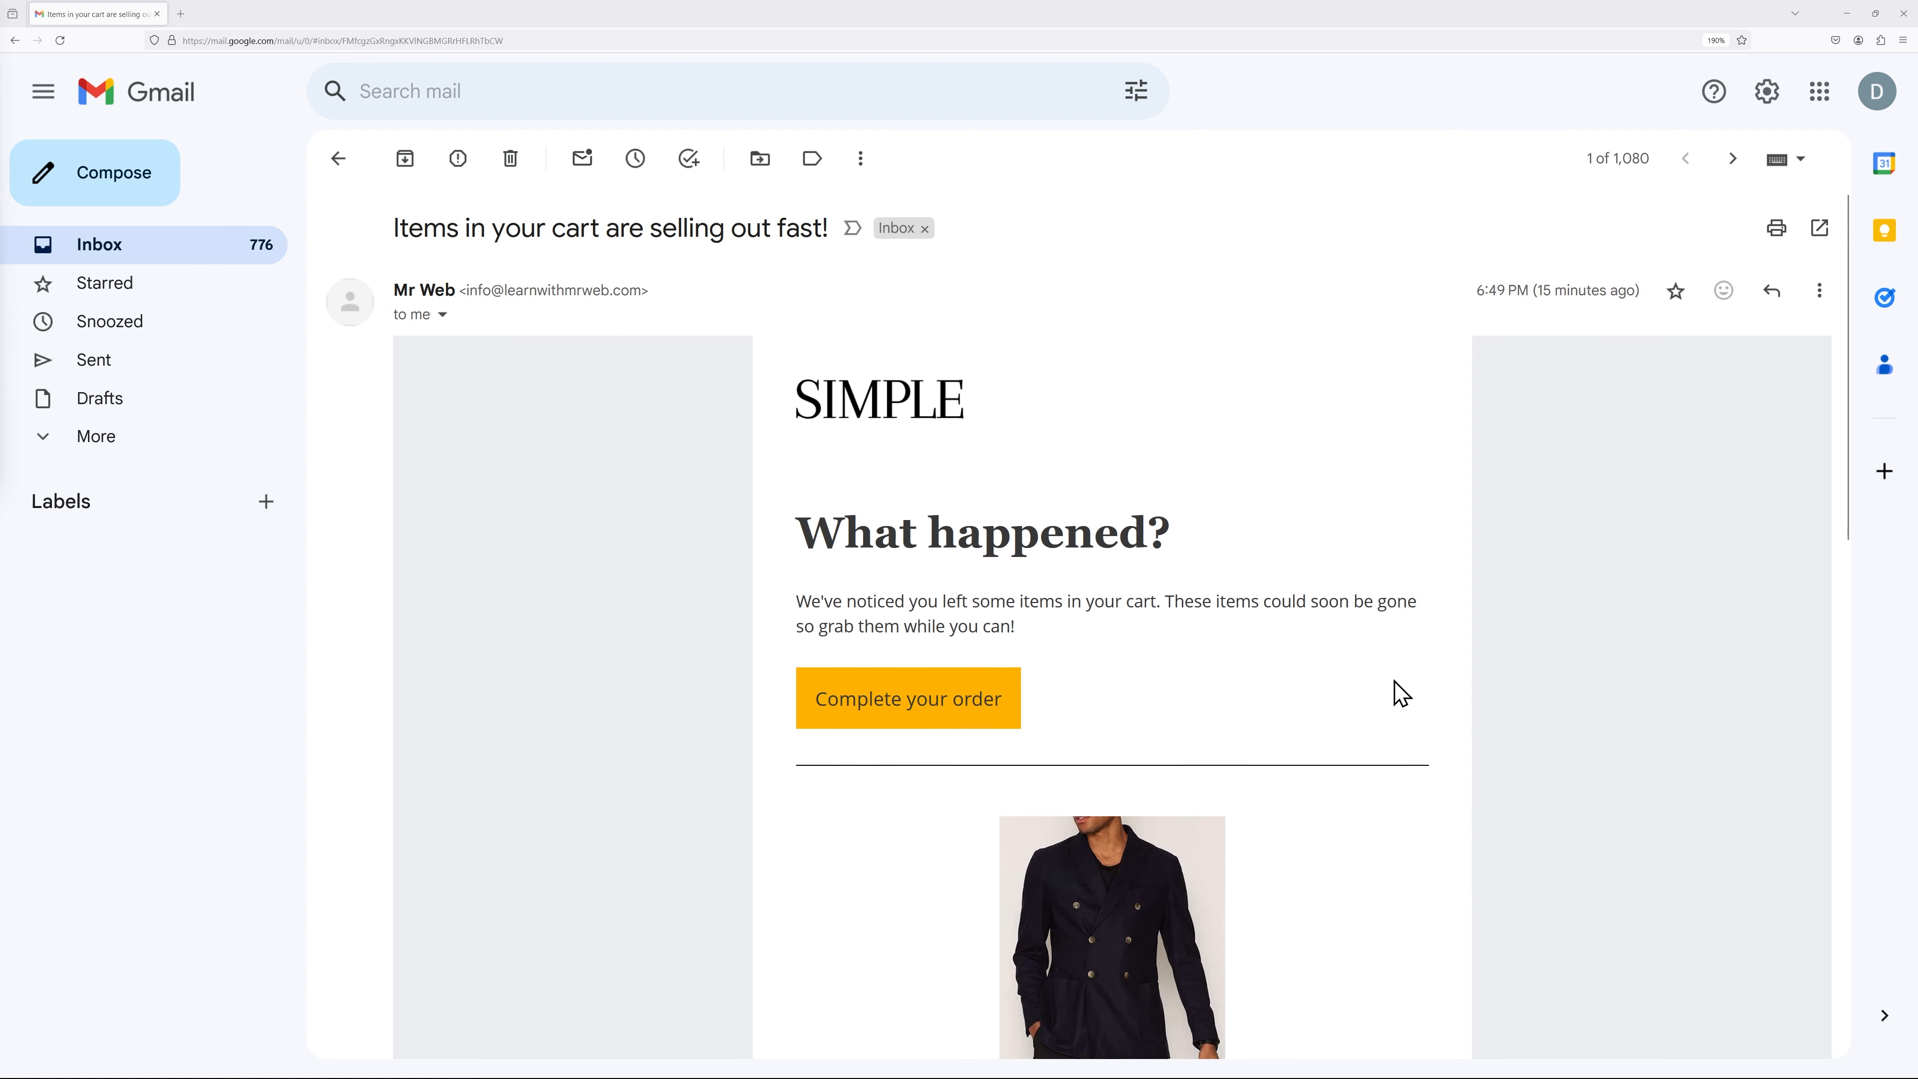
click(990, 719)
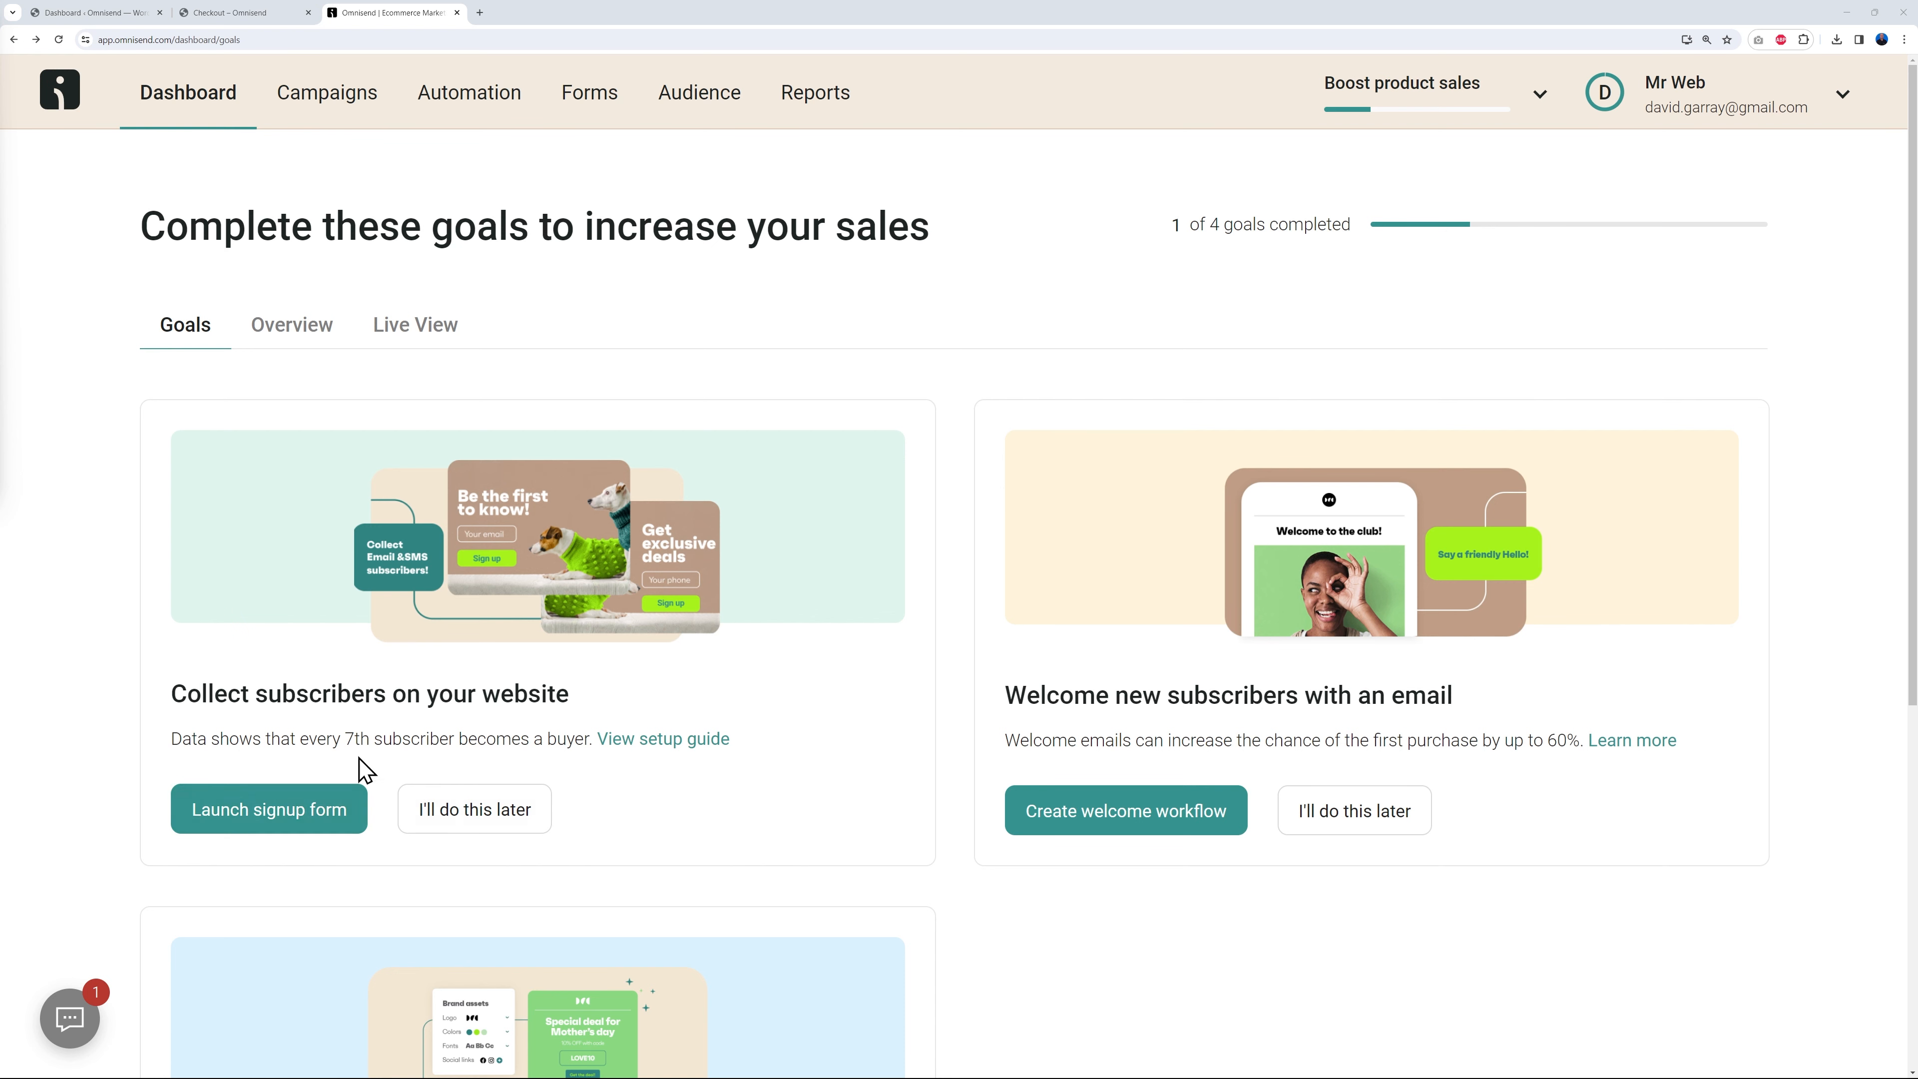
Launch the signup form from the dashboard goals and review its Step 1, Step 2, Success and Subscribed screens.
click(300, 825)
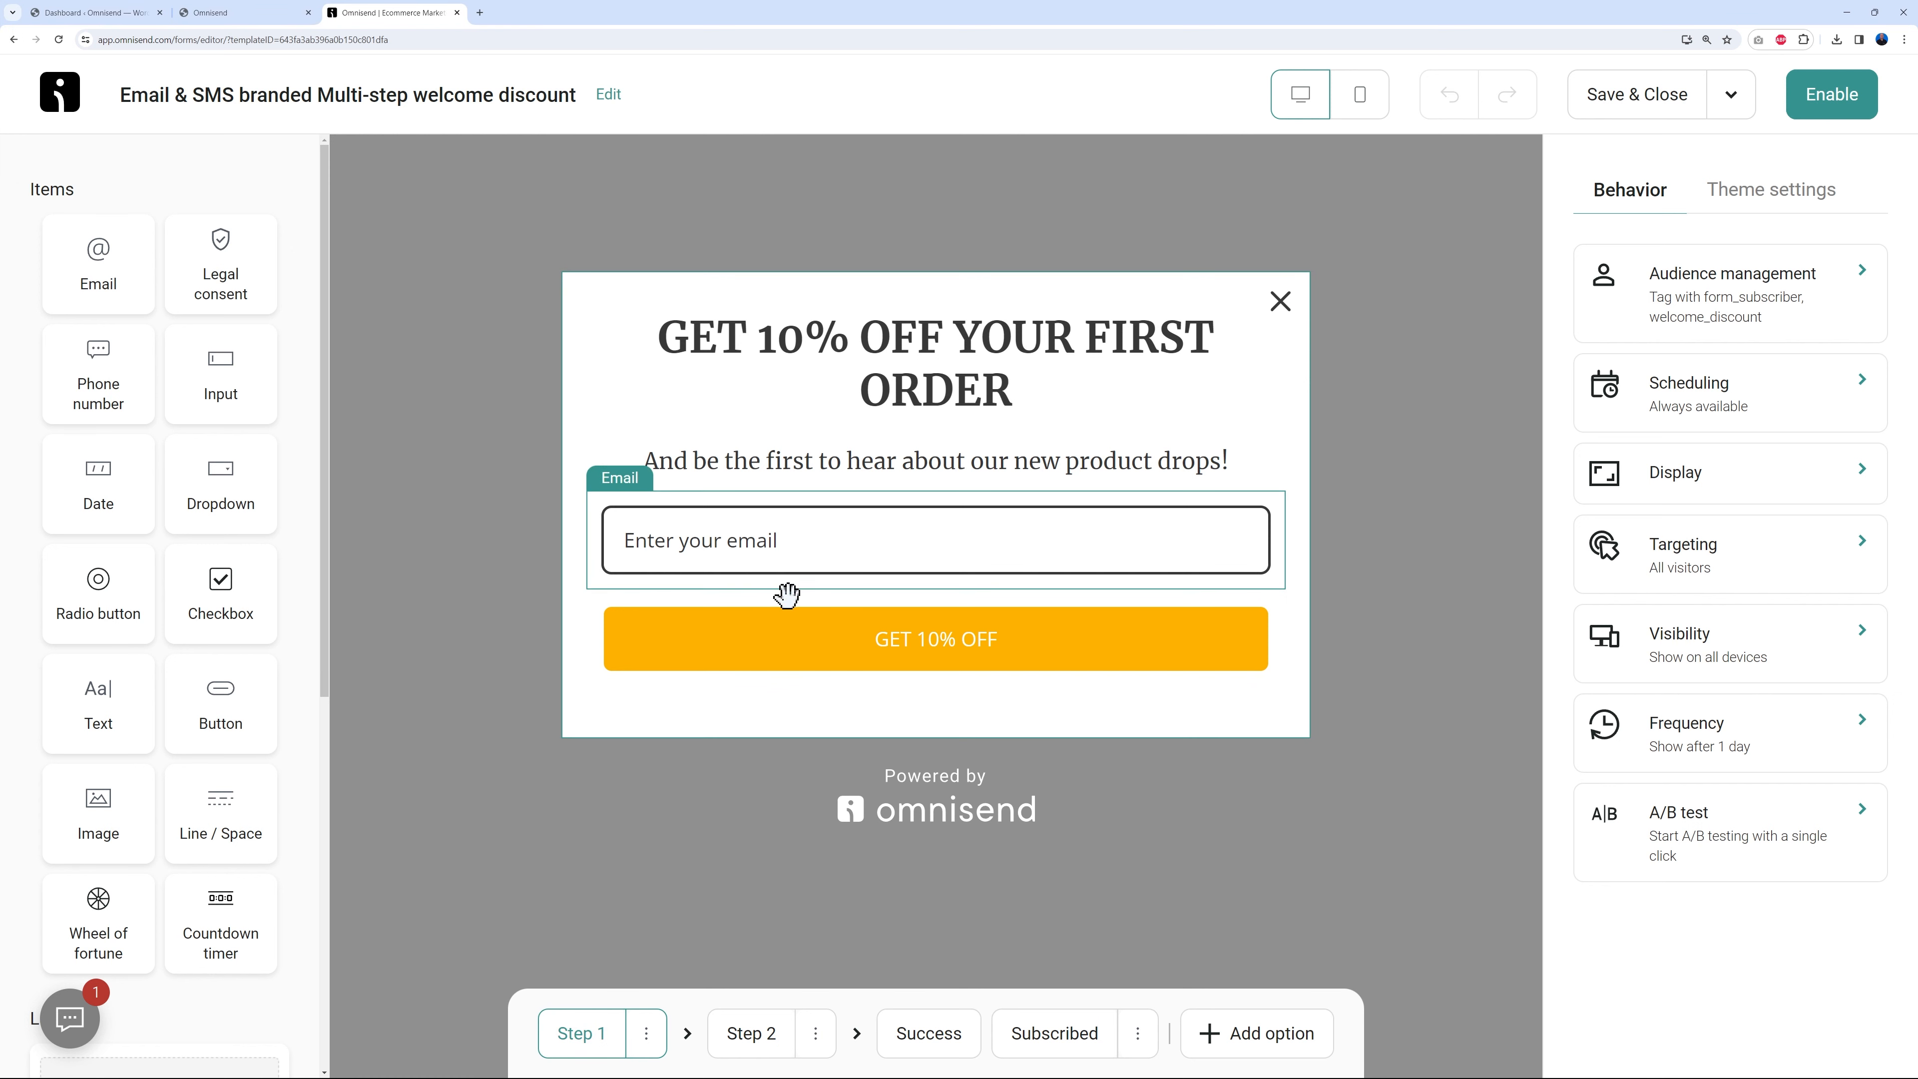
click(759, 1034)
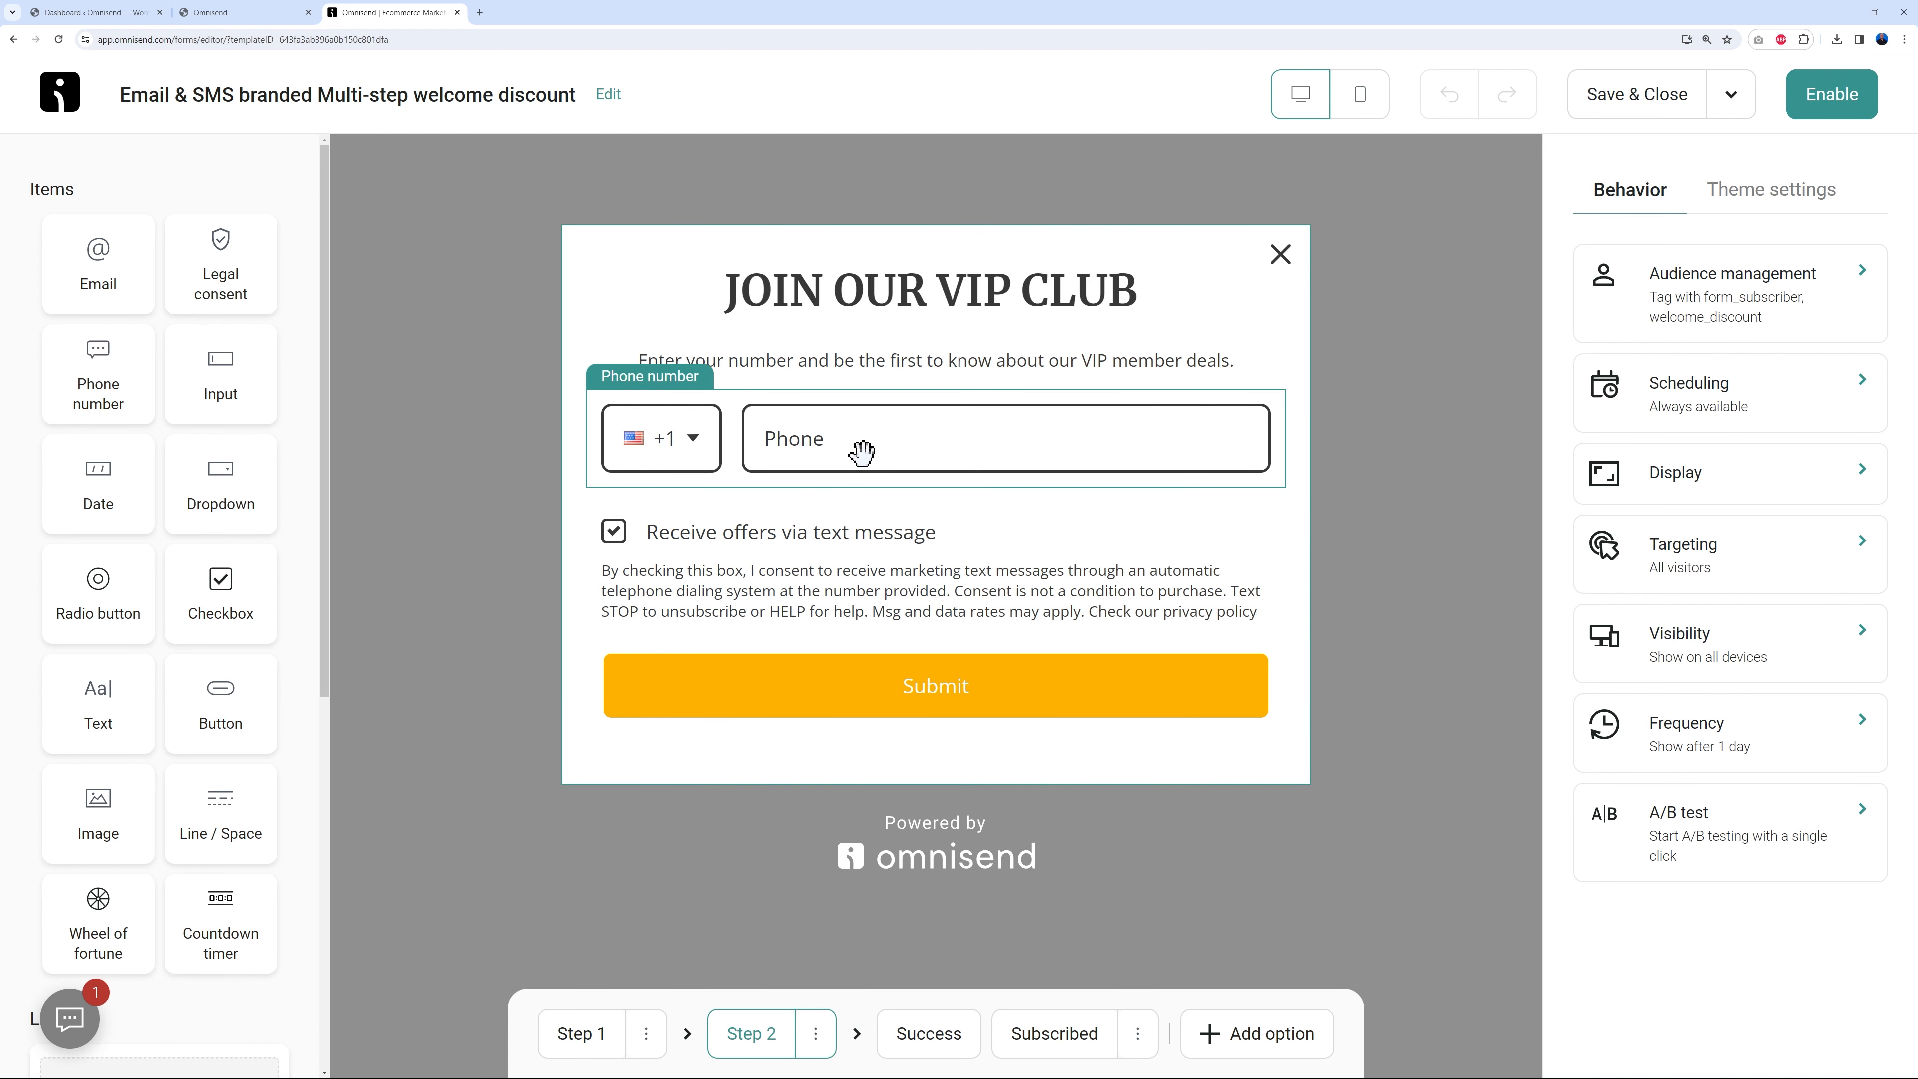
click(940, 1041)
click(1041, 1050)
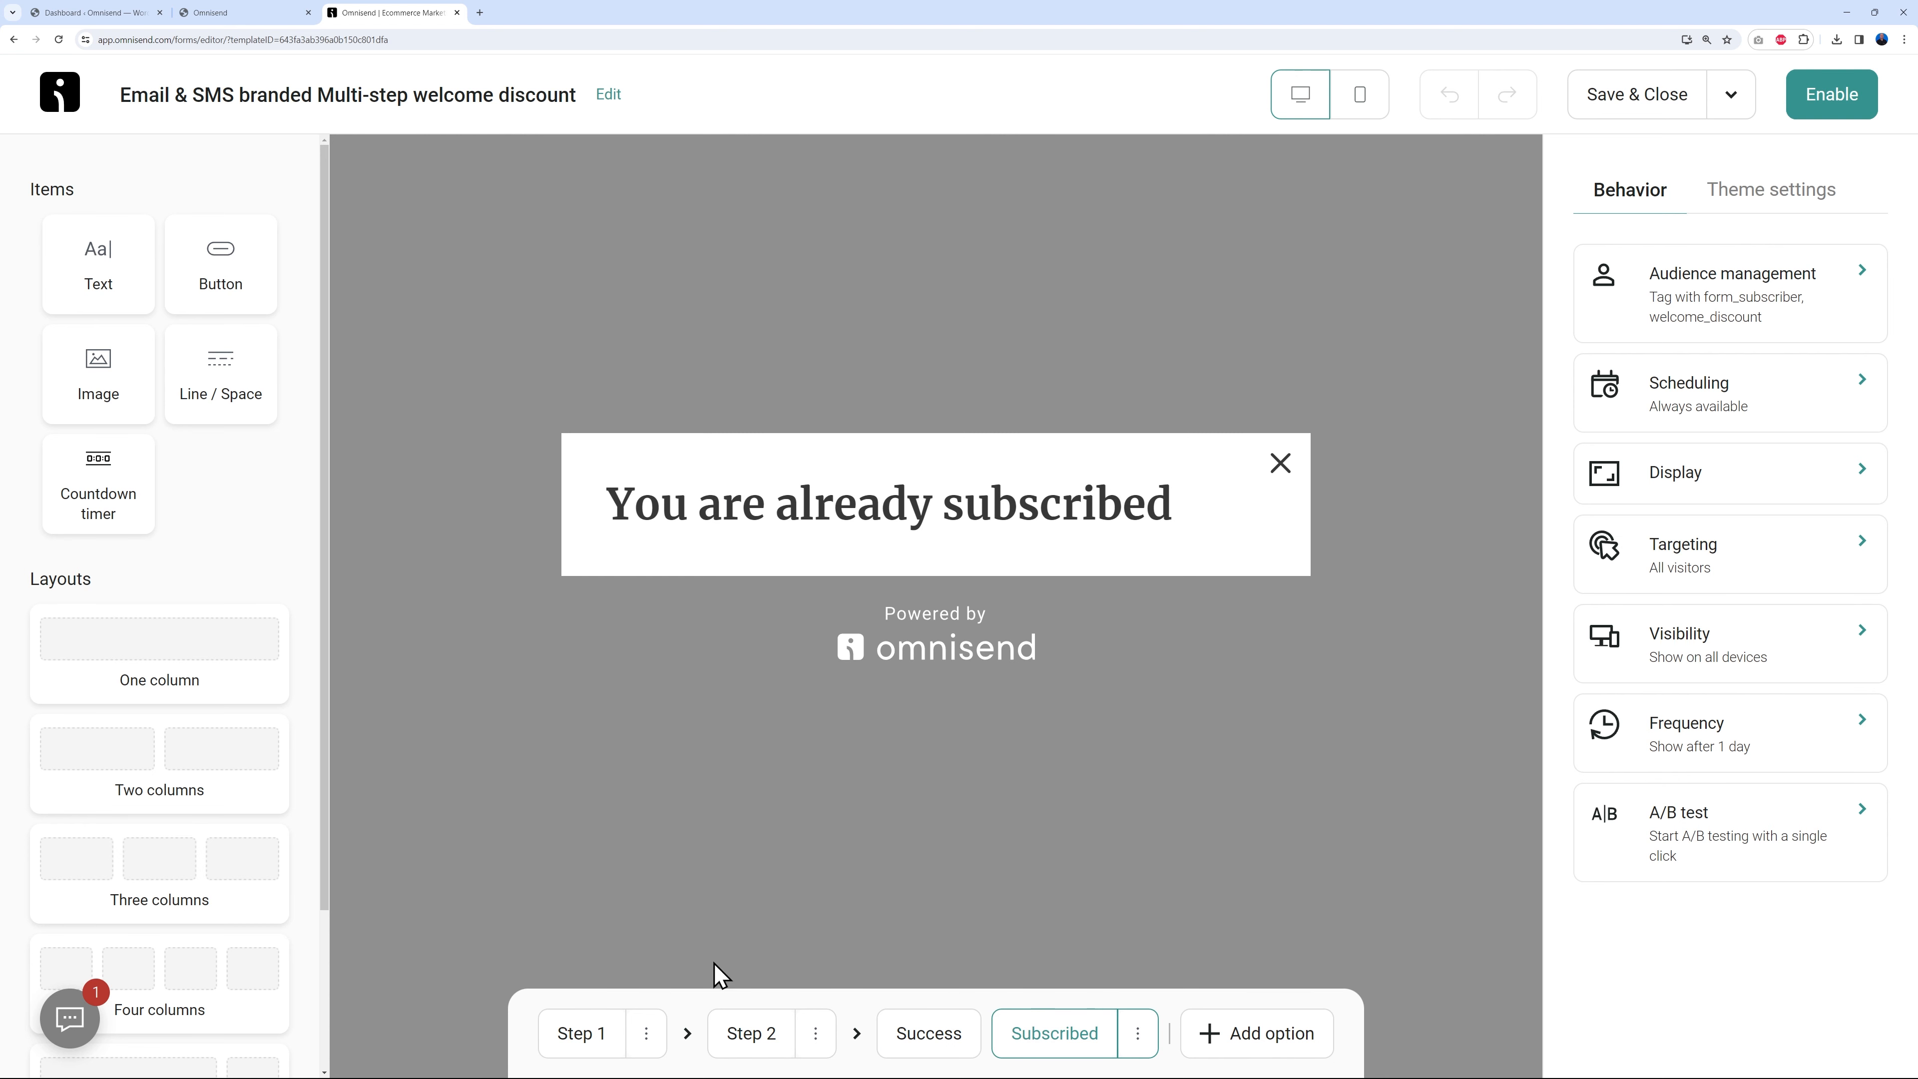
click(574, 1029)
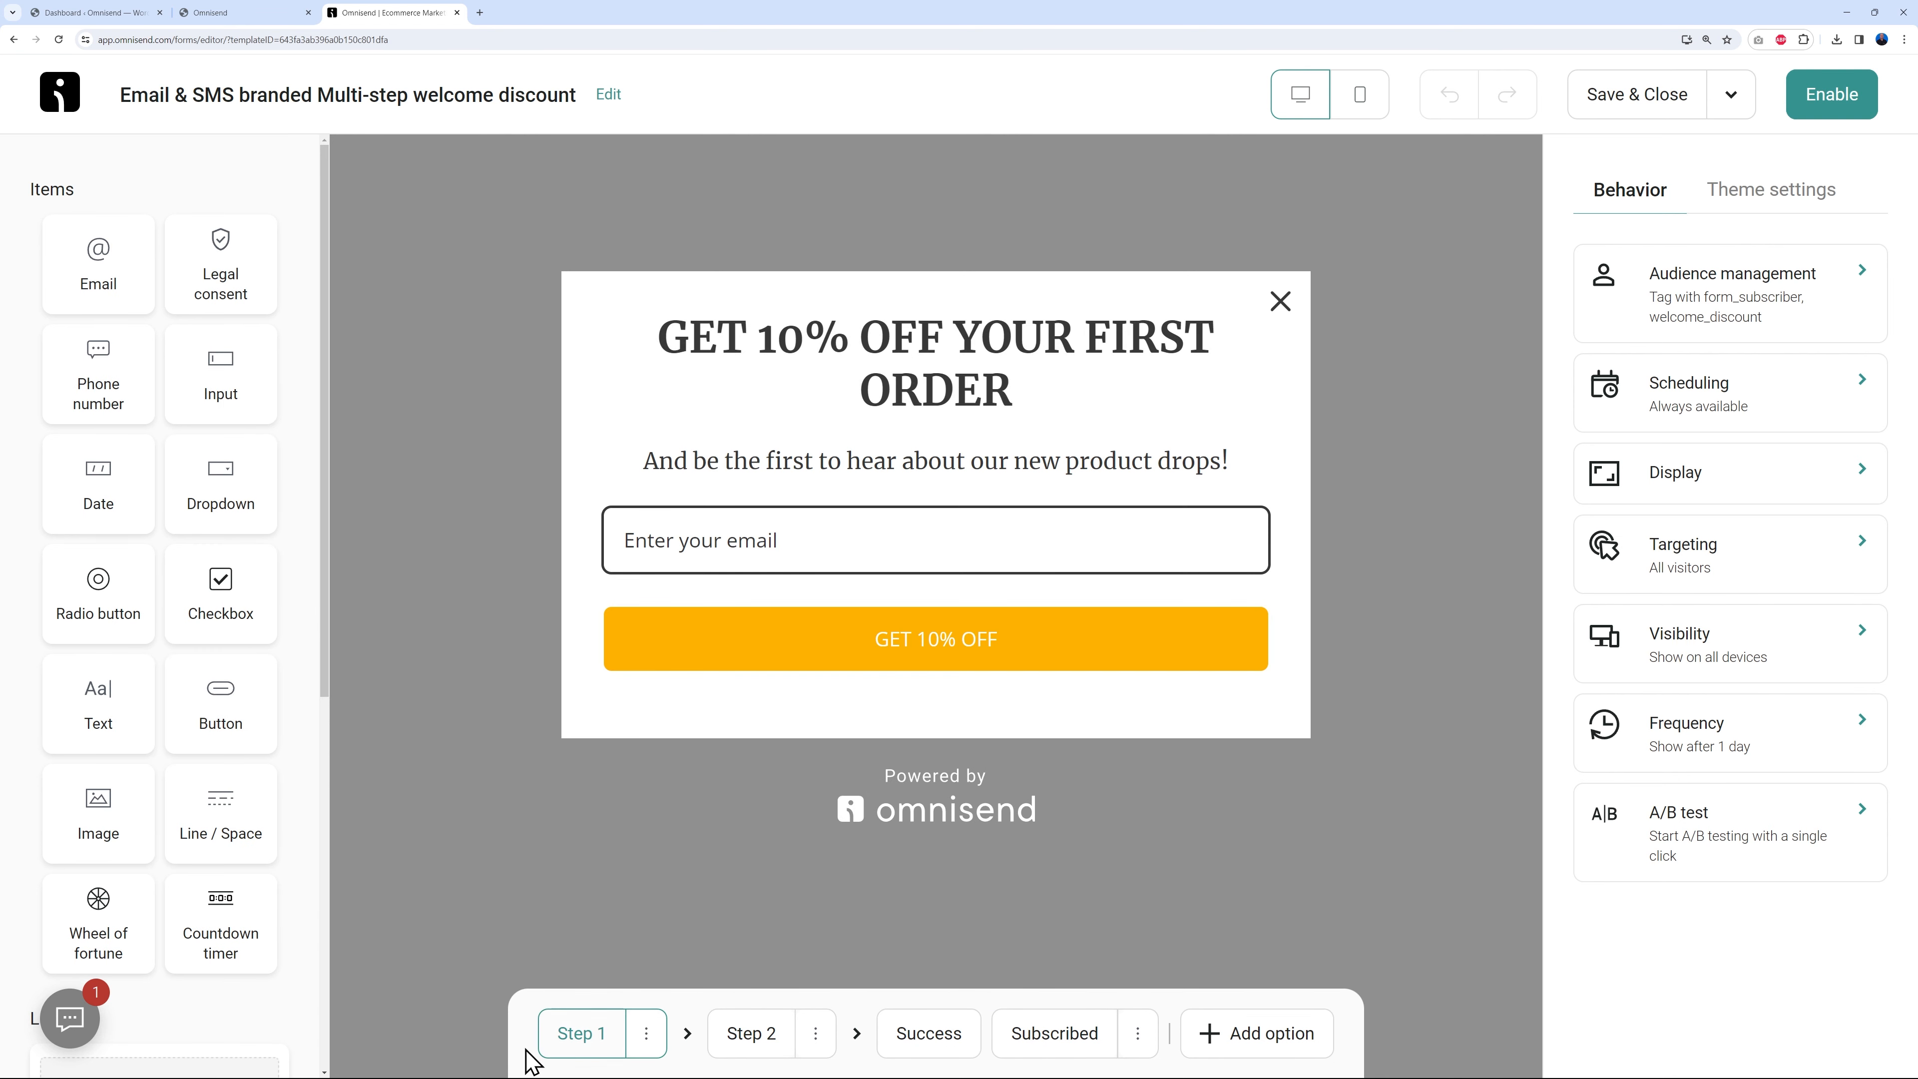
click(815, 1035)
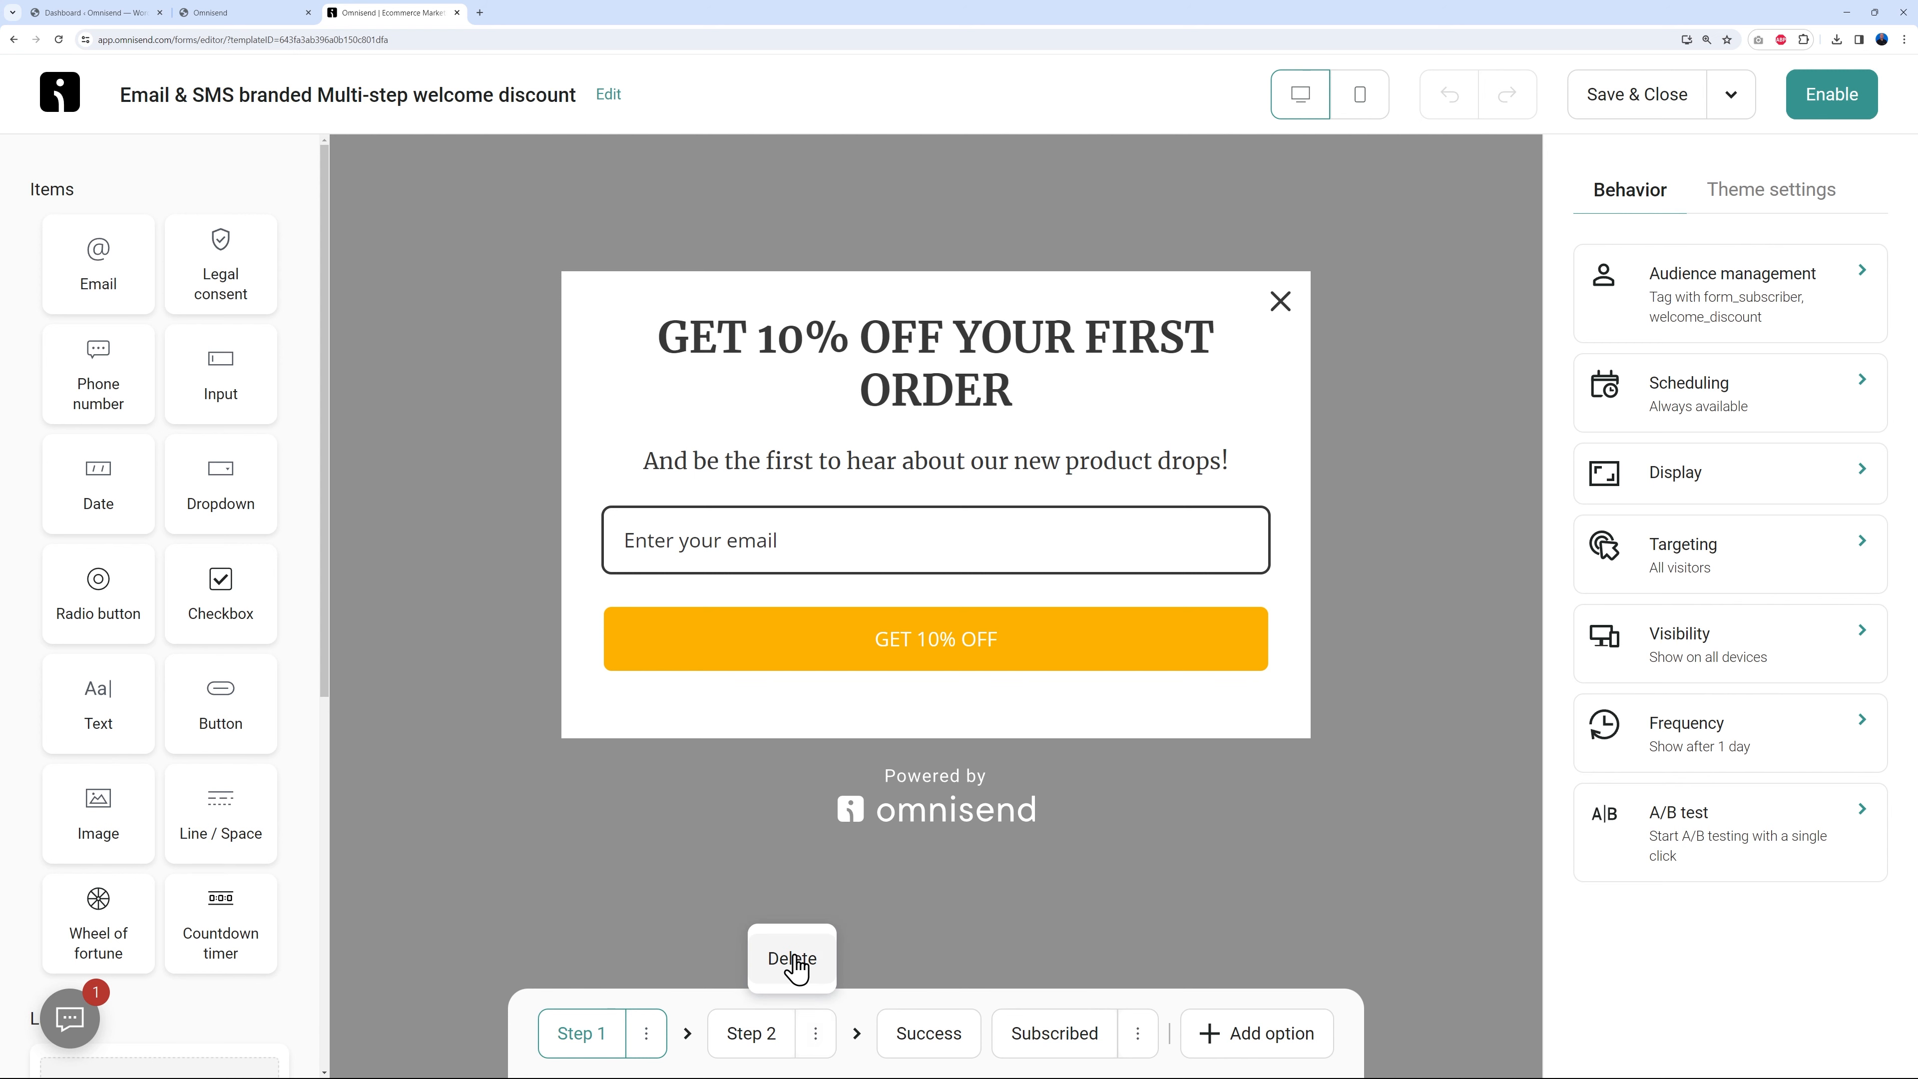
click(675, 951)
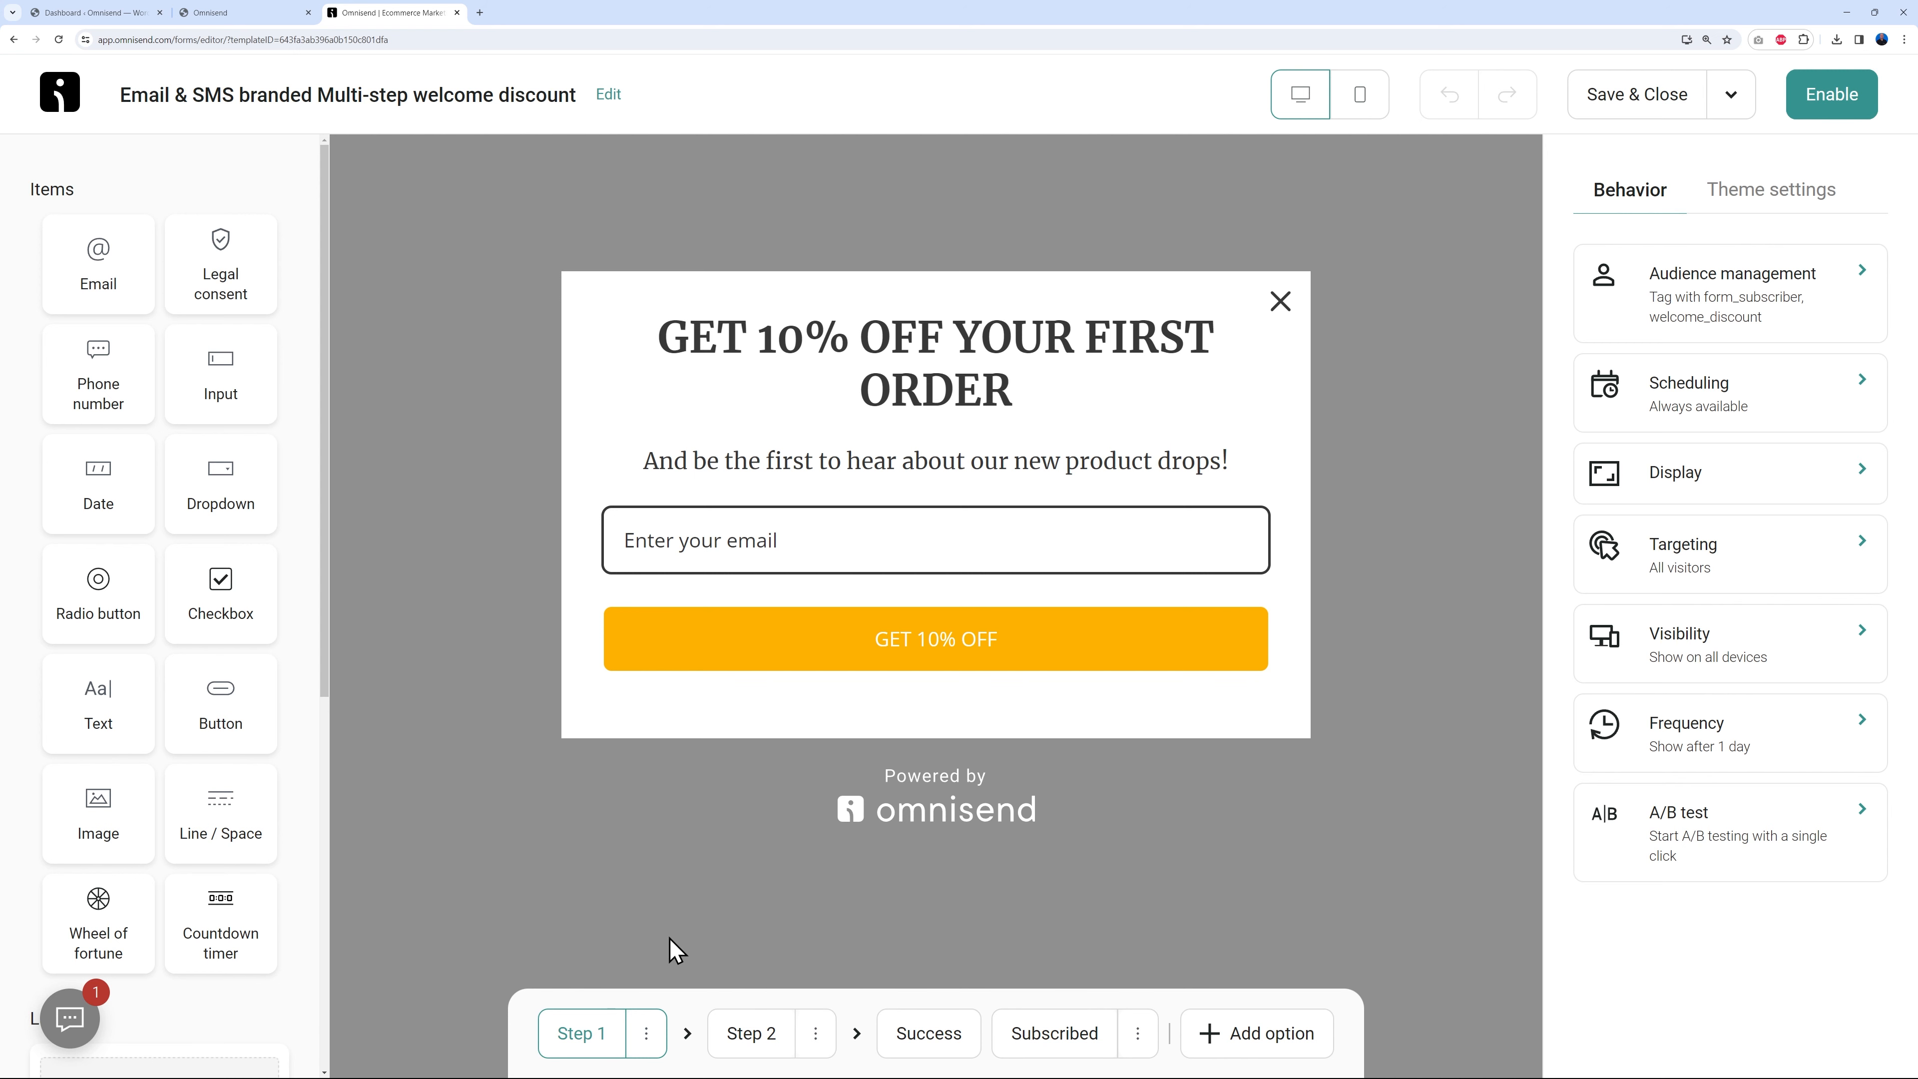
click(762, 1055)
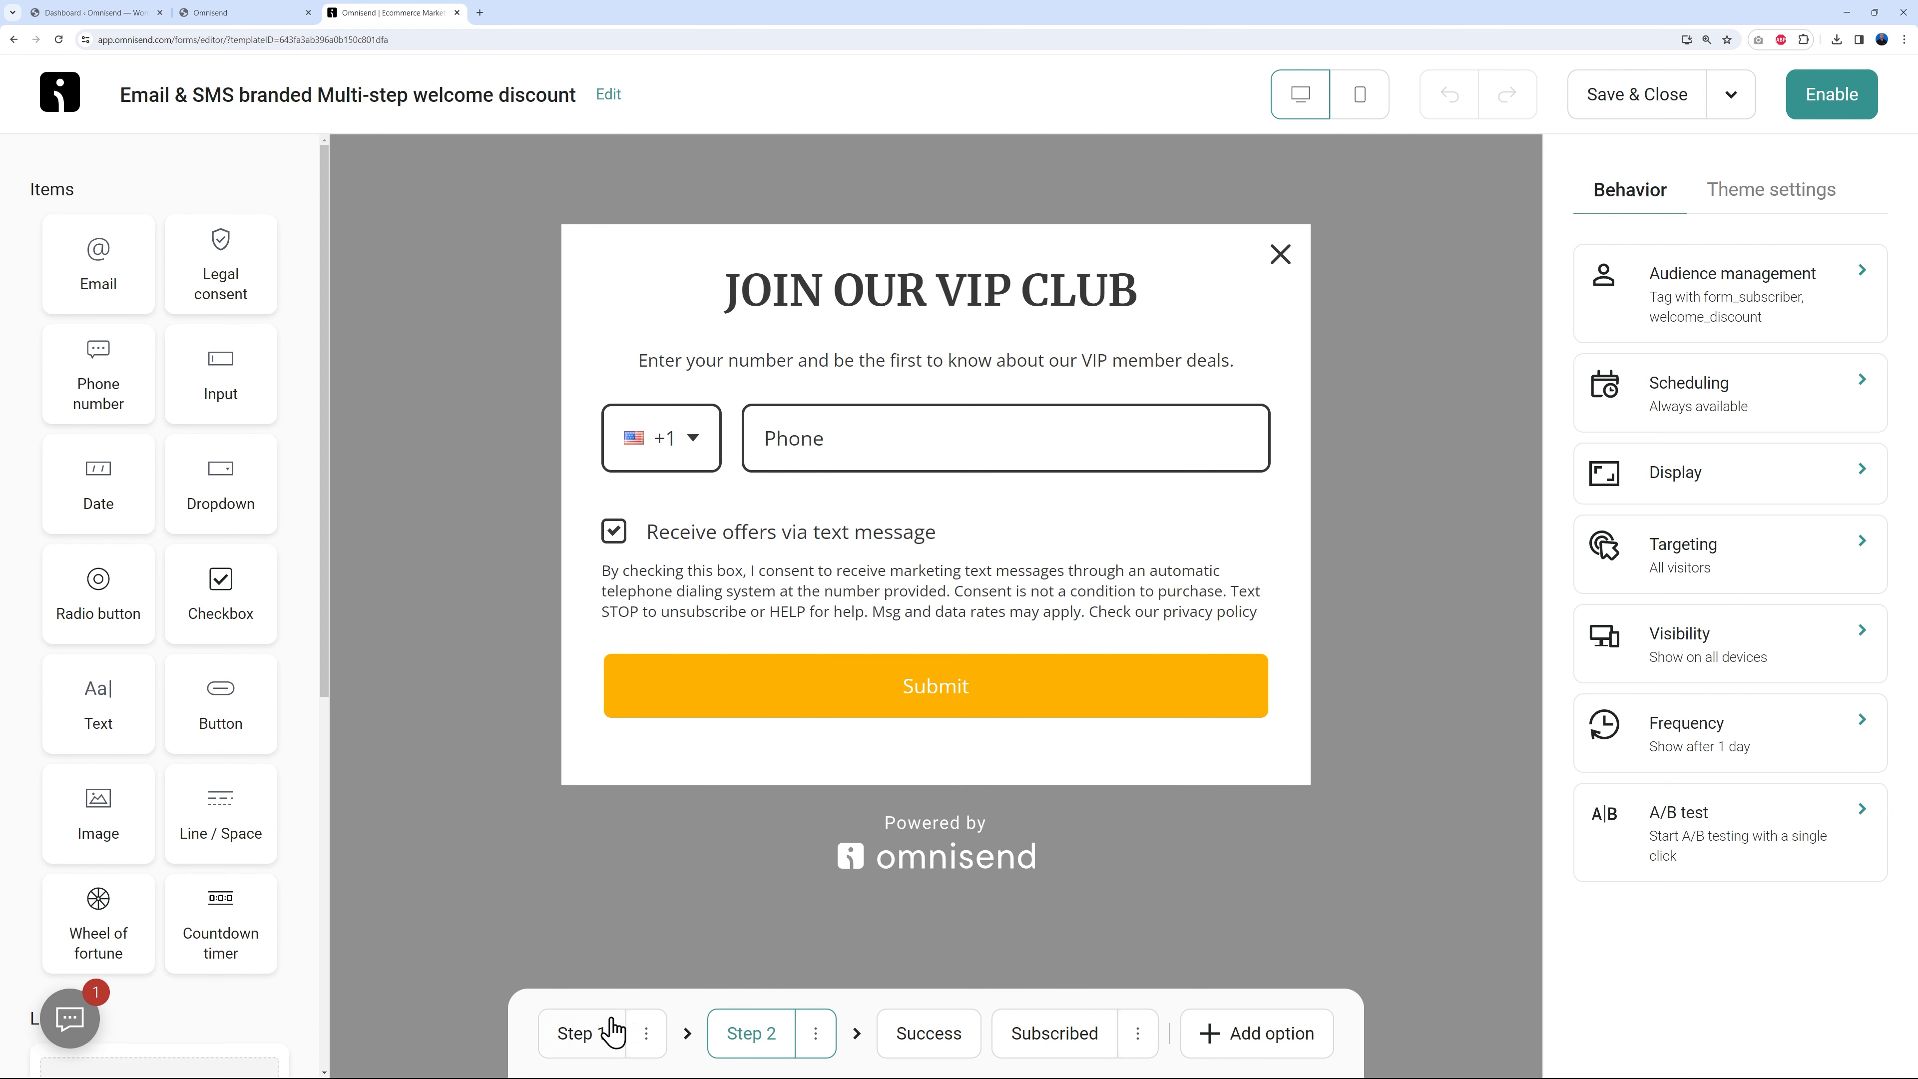
click(583, 1037)
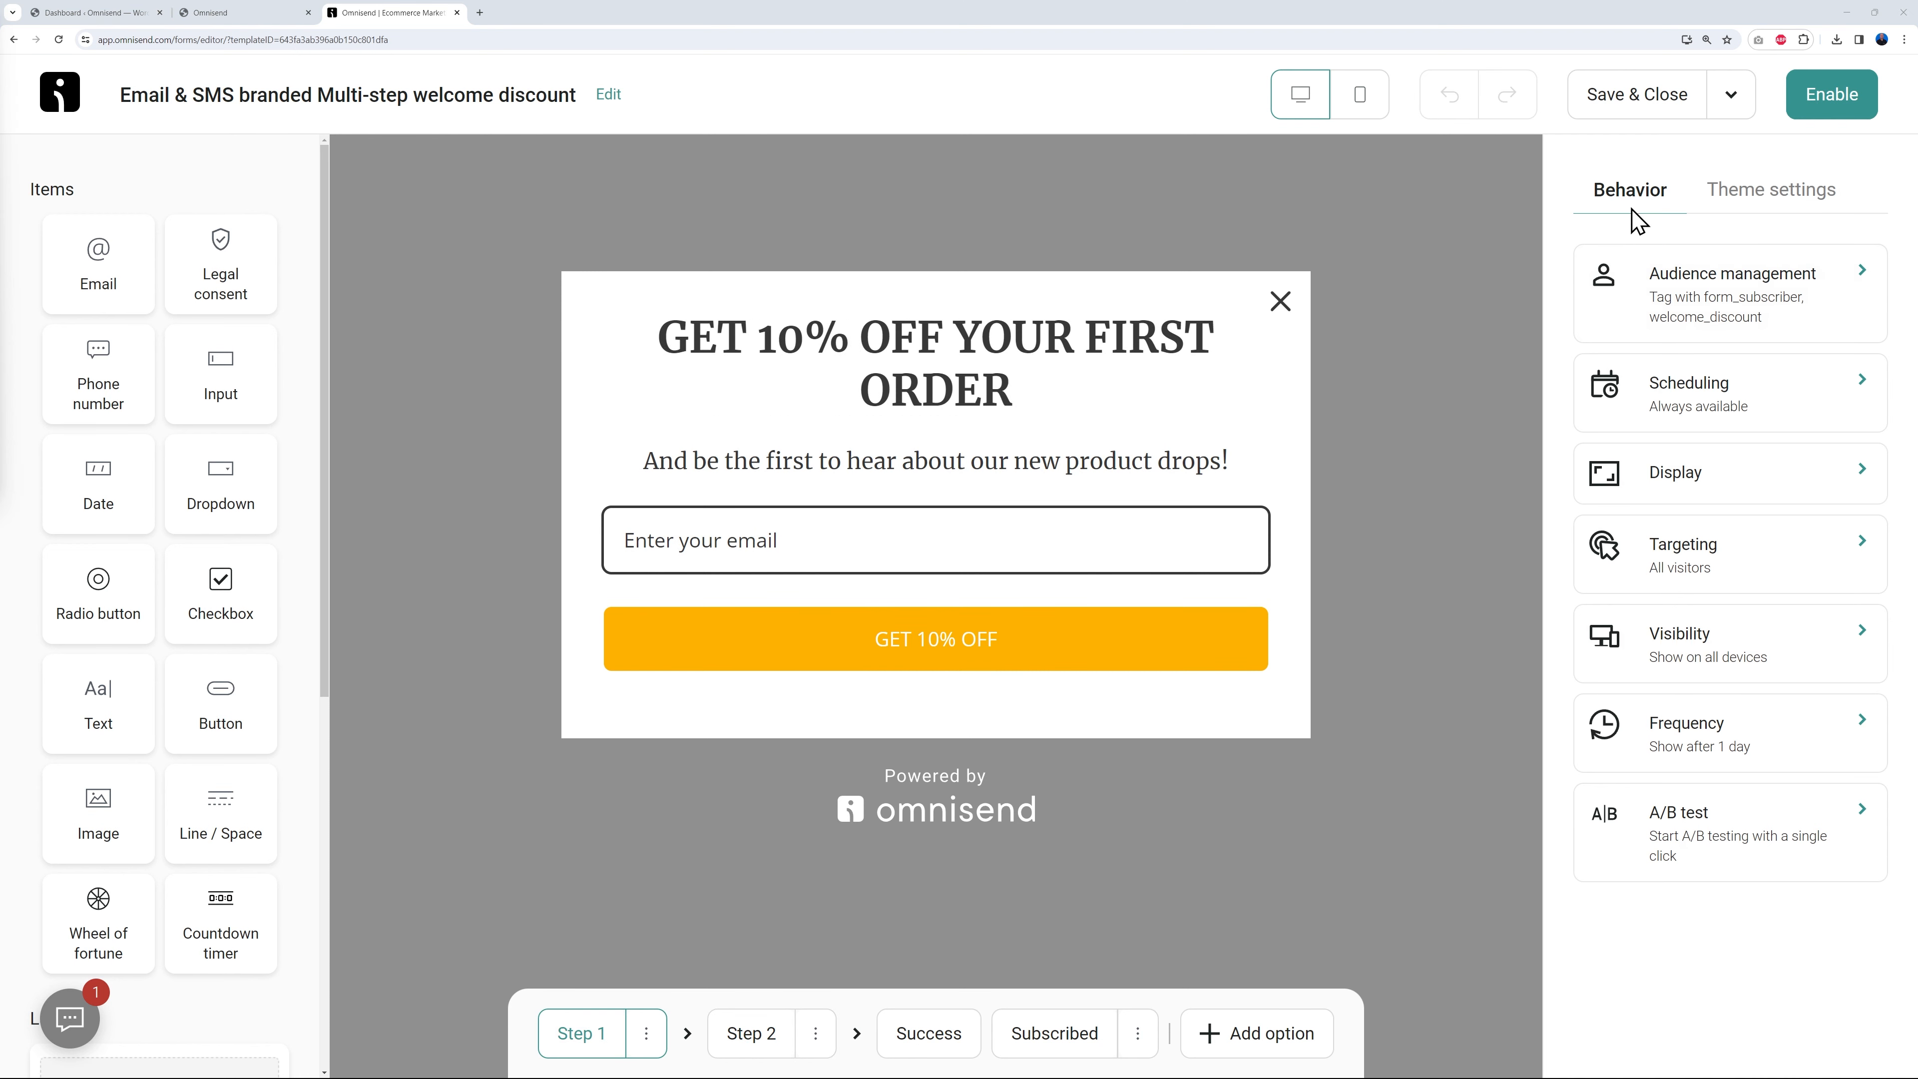
Review the signup form's theme settings, audience tags and scheduling options.
click(1780, 205)
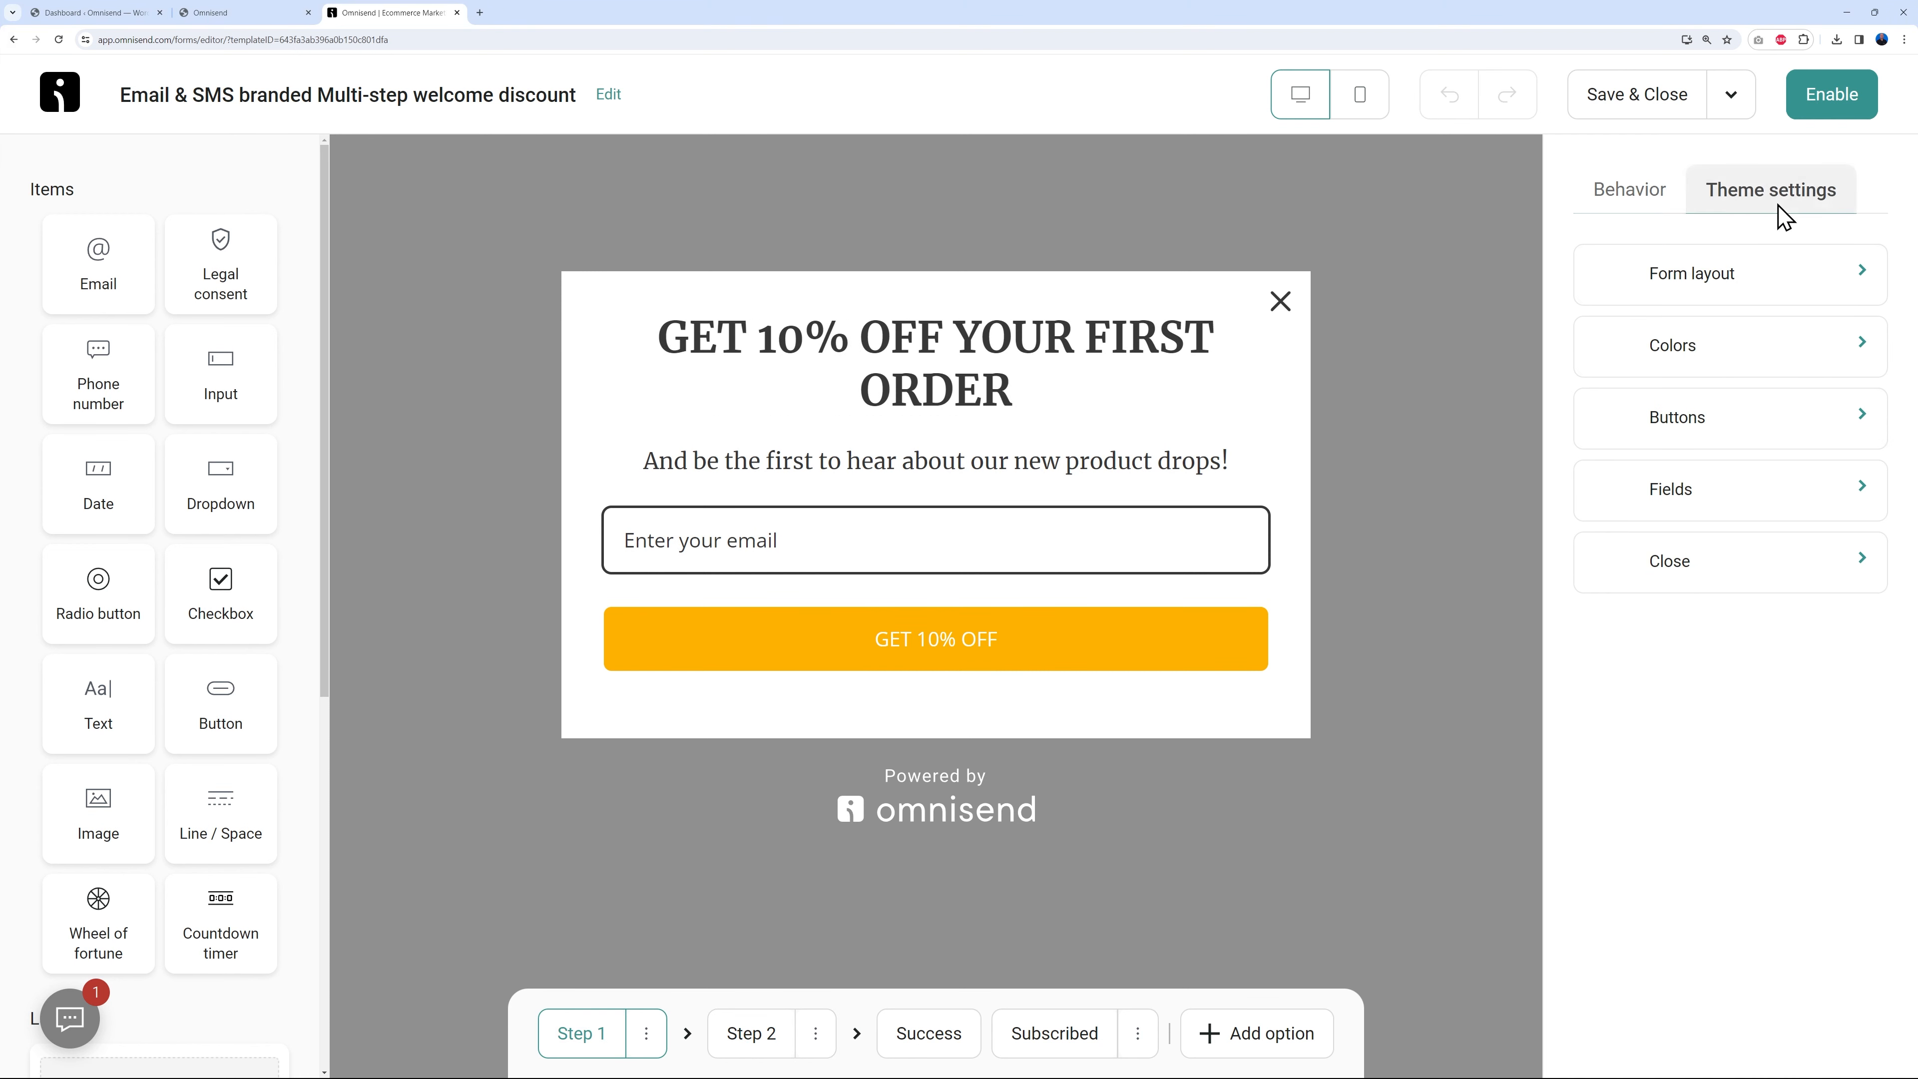
click(1632, 209)
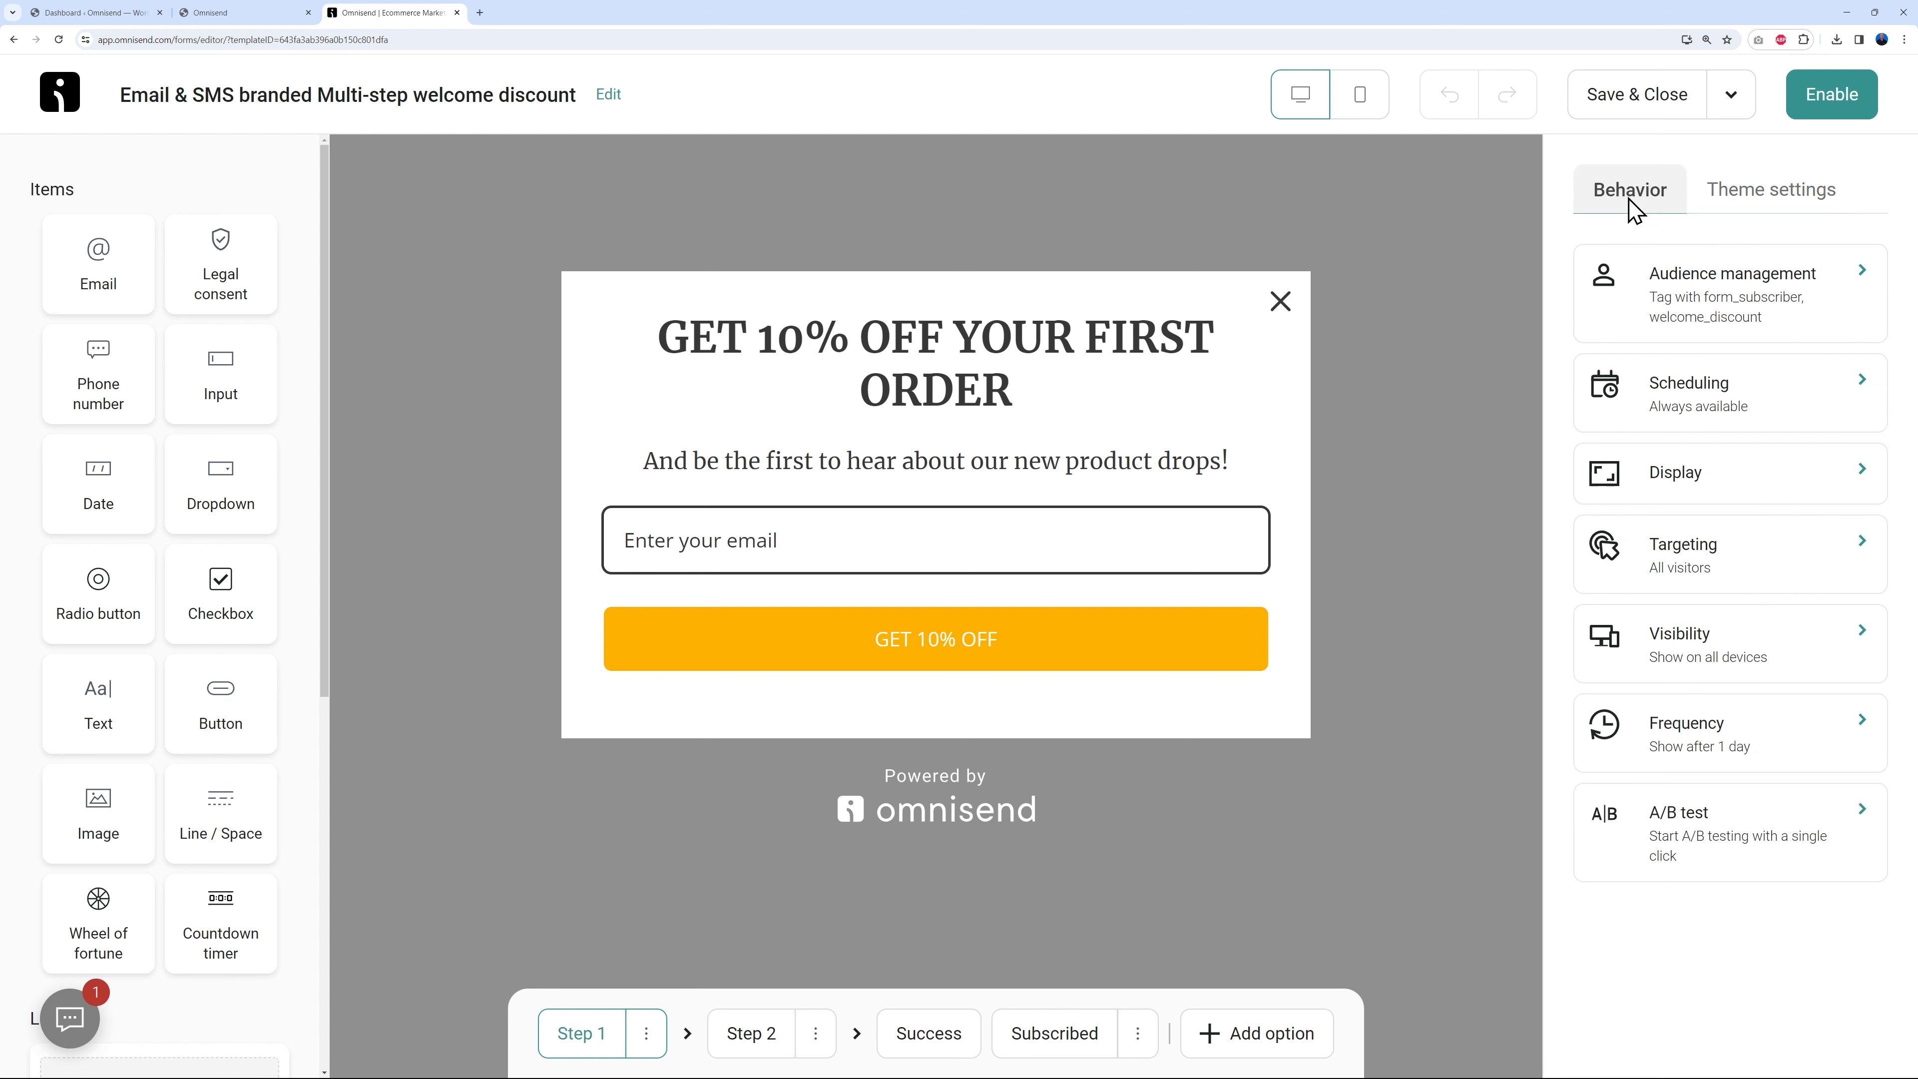
click(1758, 302)
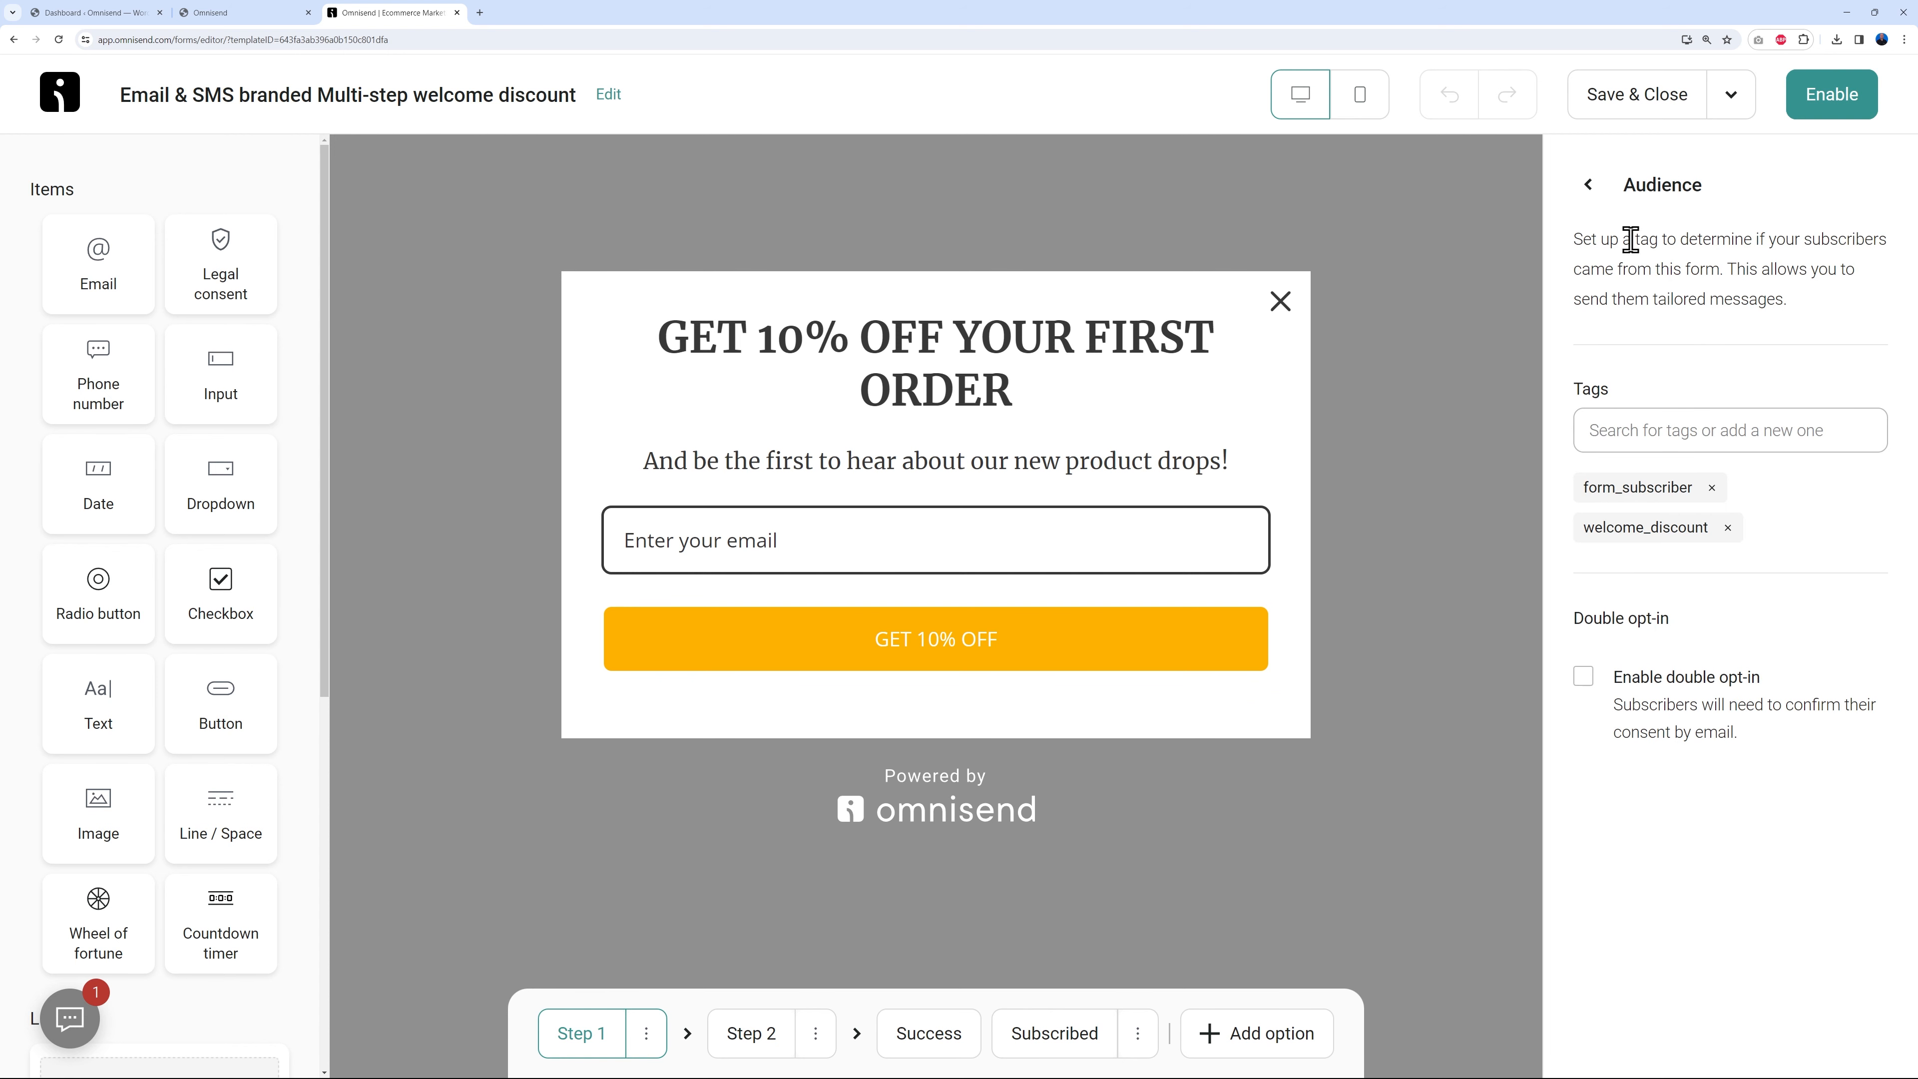
click(1590, 198)
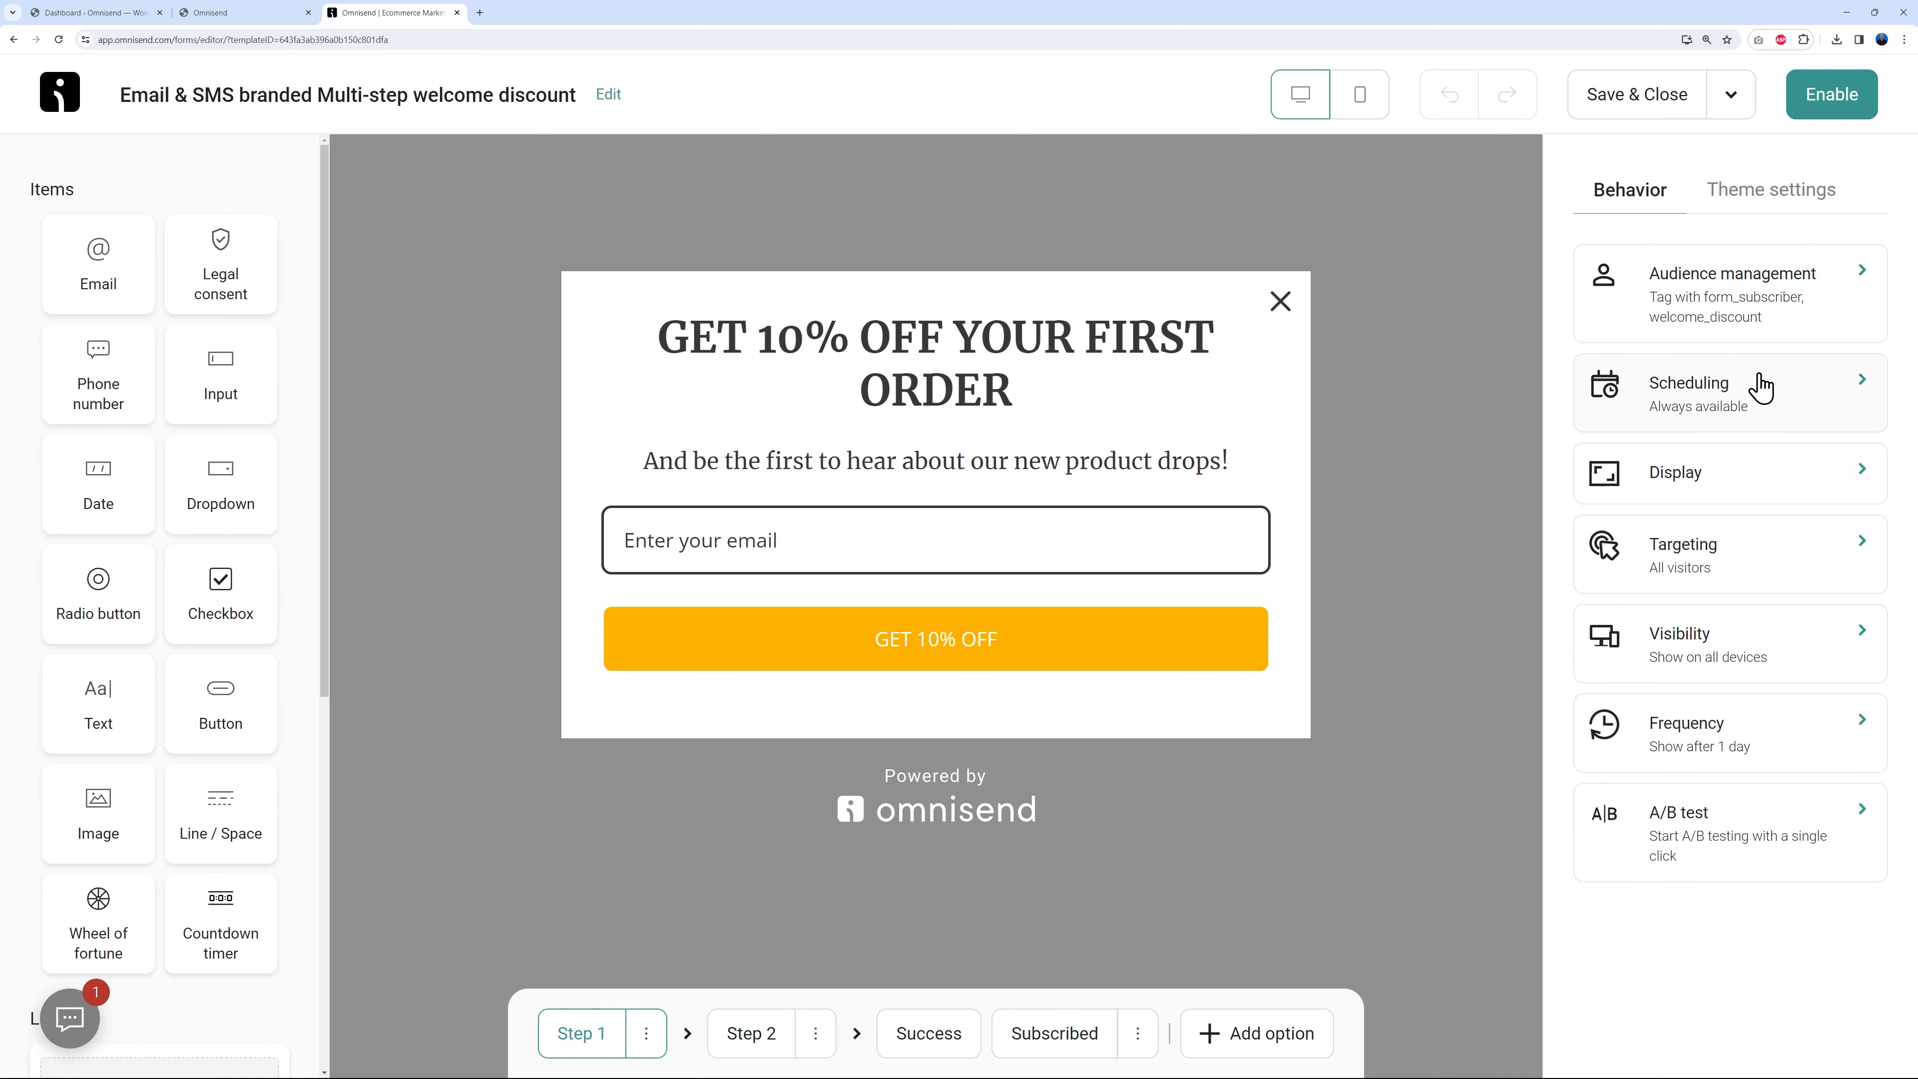
click(1708, 424)
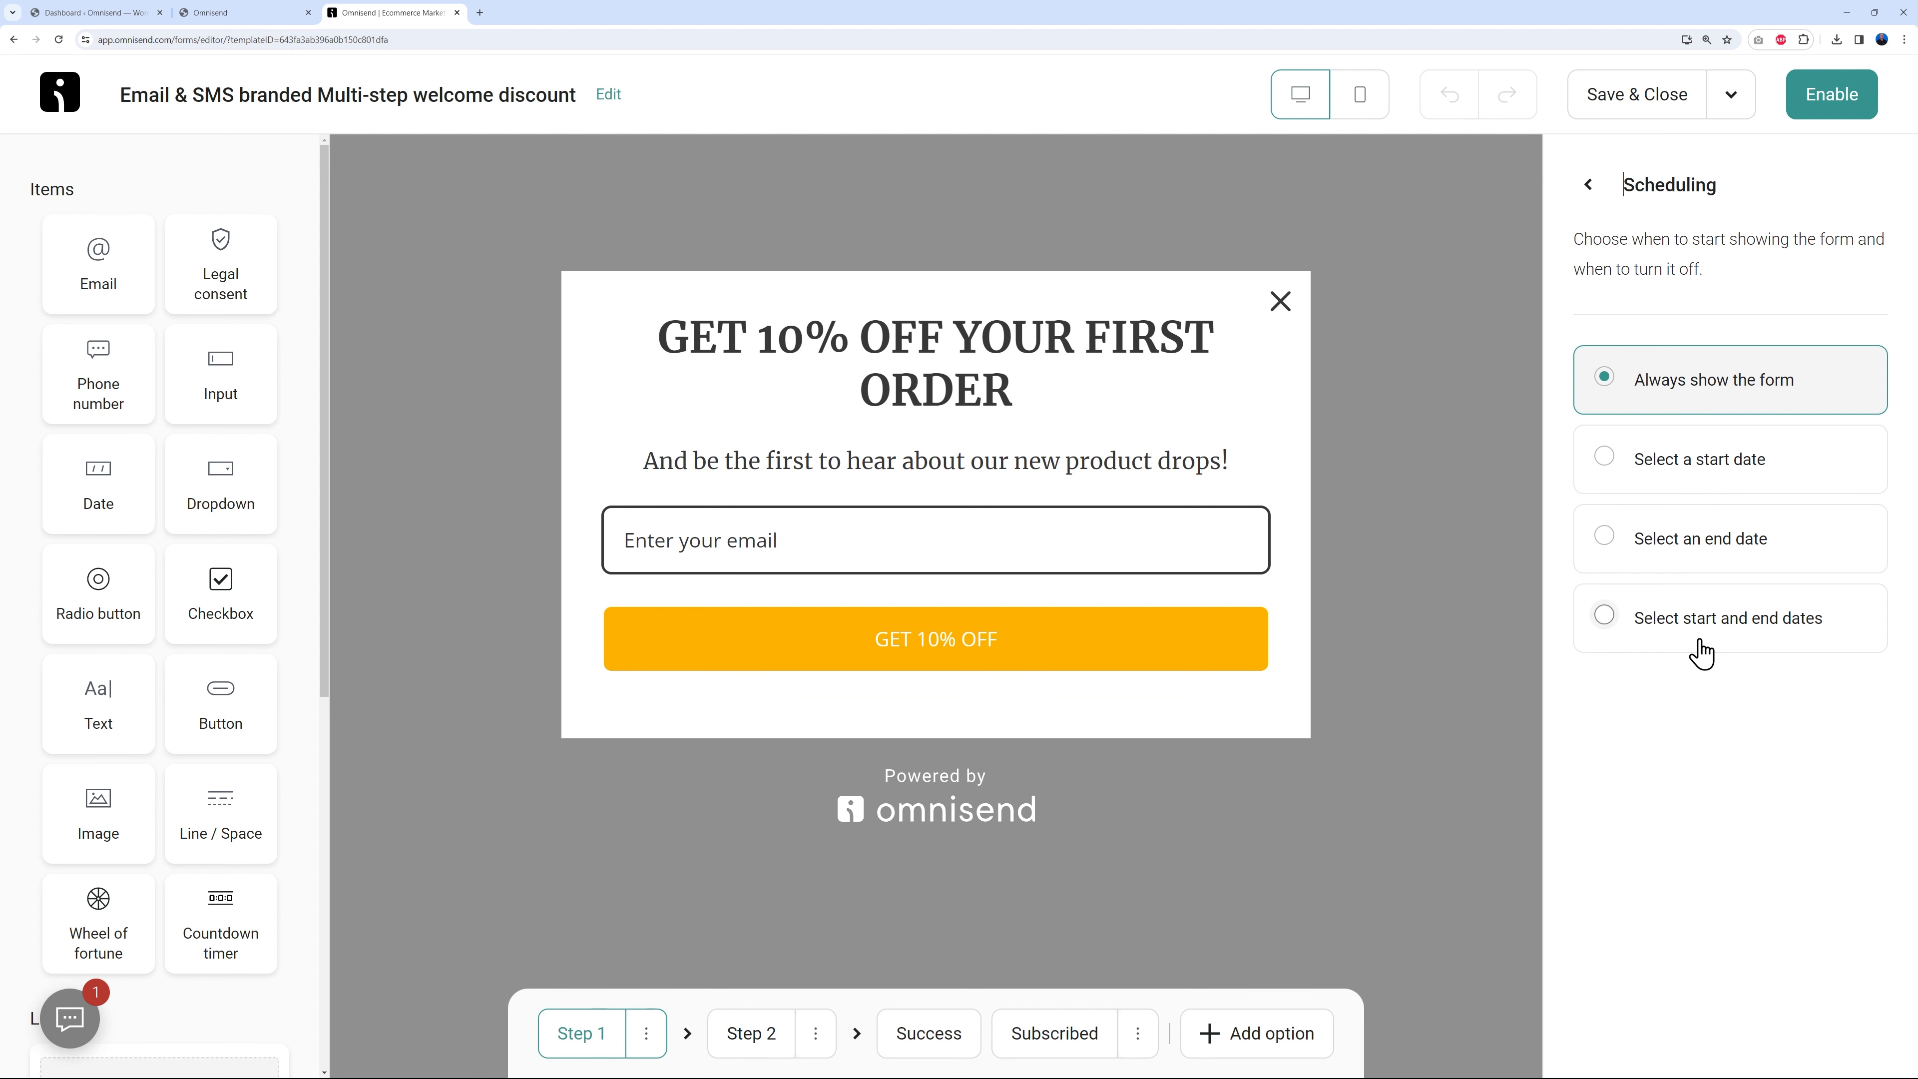
click(1588, 184)
Open the form's Display options and browse the online store's Featured Products to consider when the form should appear.
click(1729, 486)
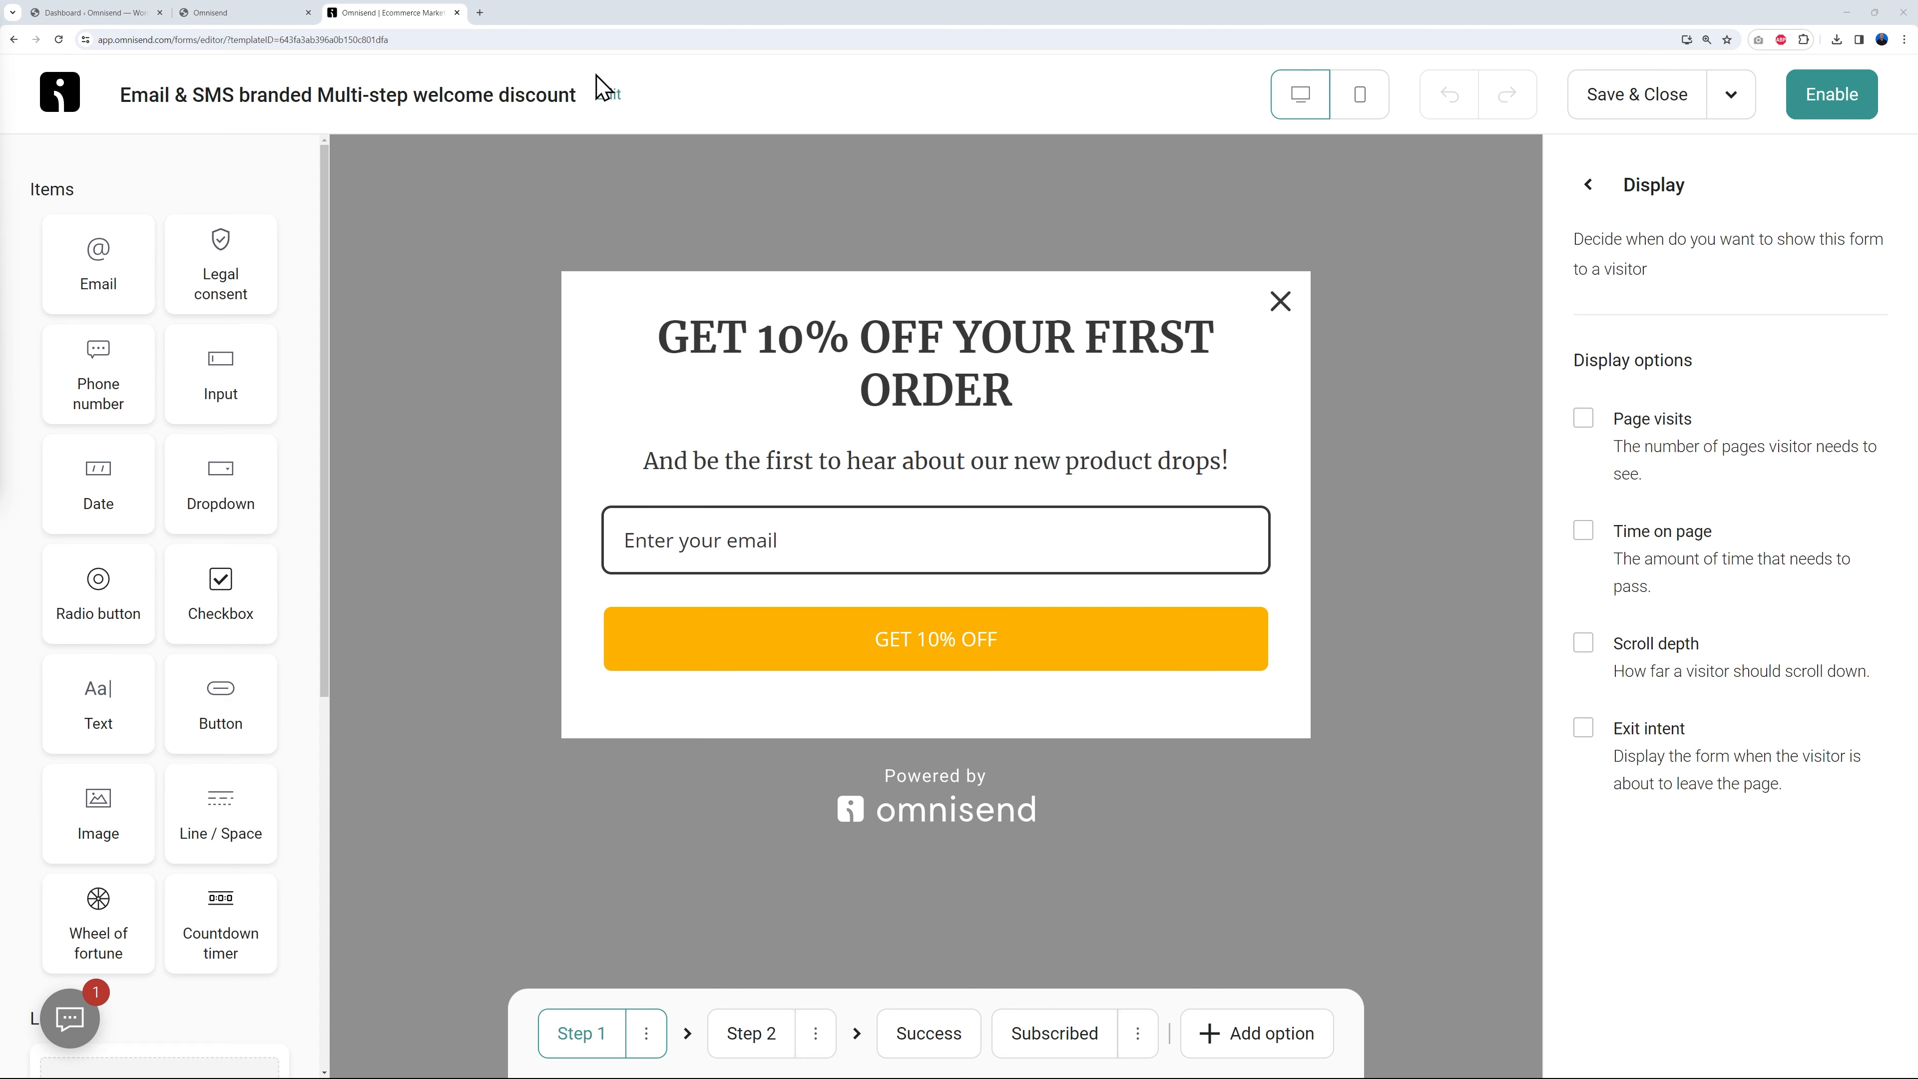
click(287, 13)
scroll(1449, 612, down, 5)
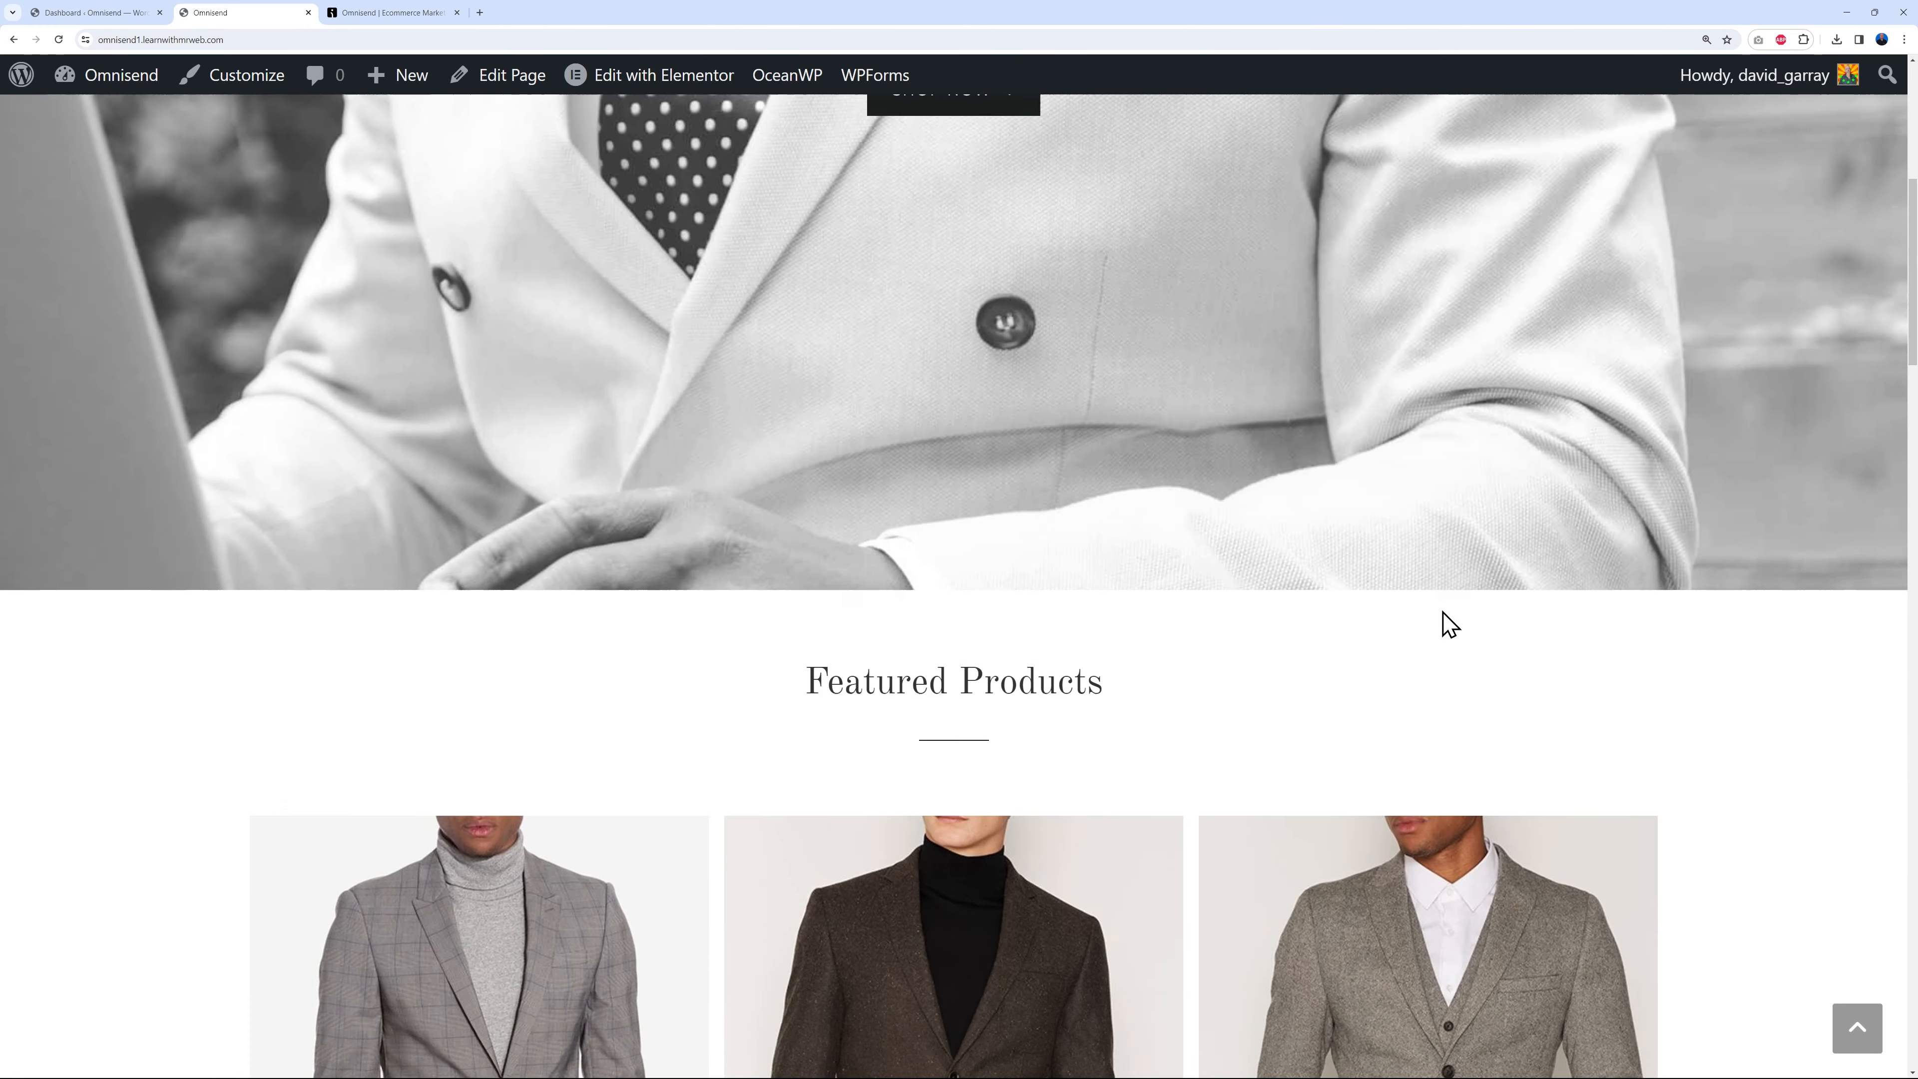
scroll(1449, 624, down, 15)
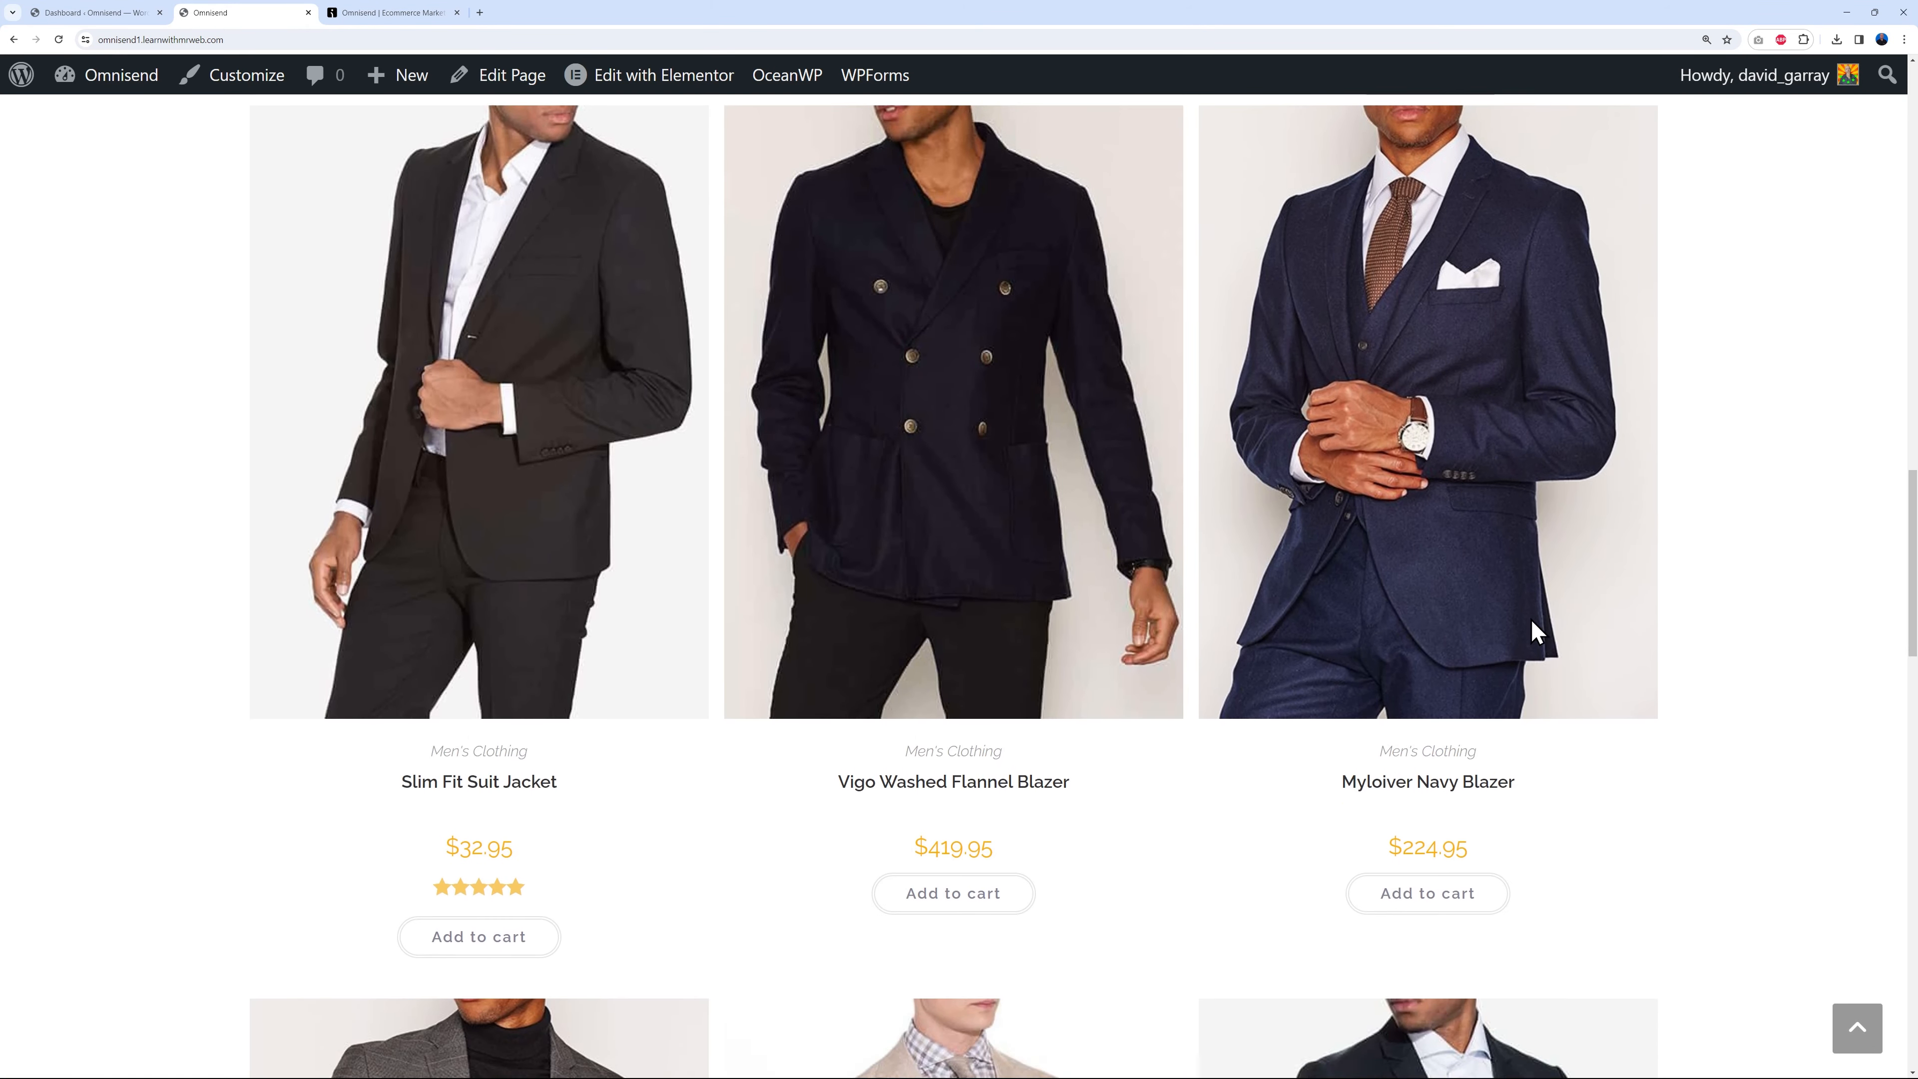
scroll(1537, 633, down, 8)
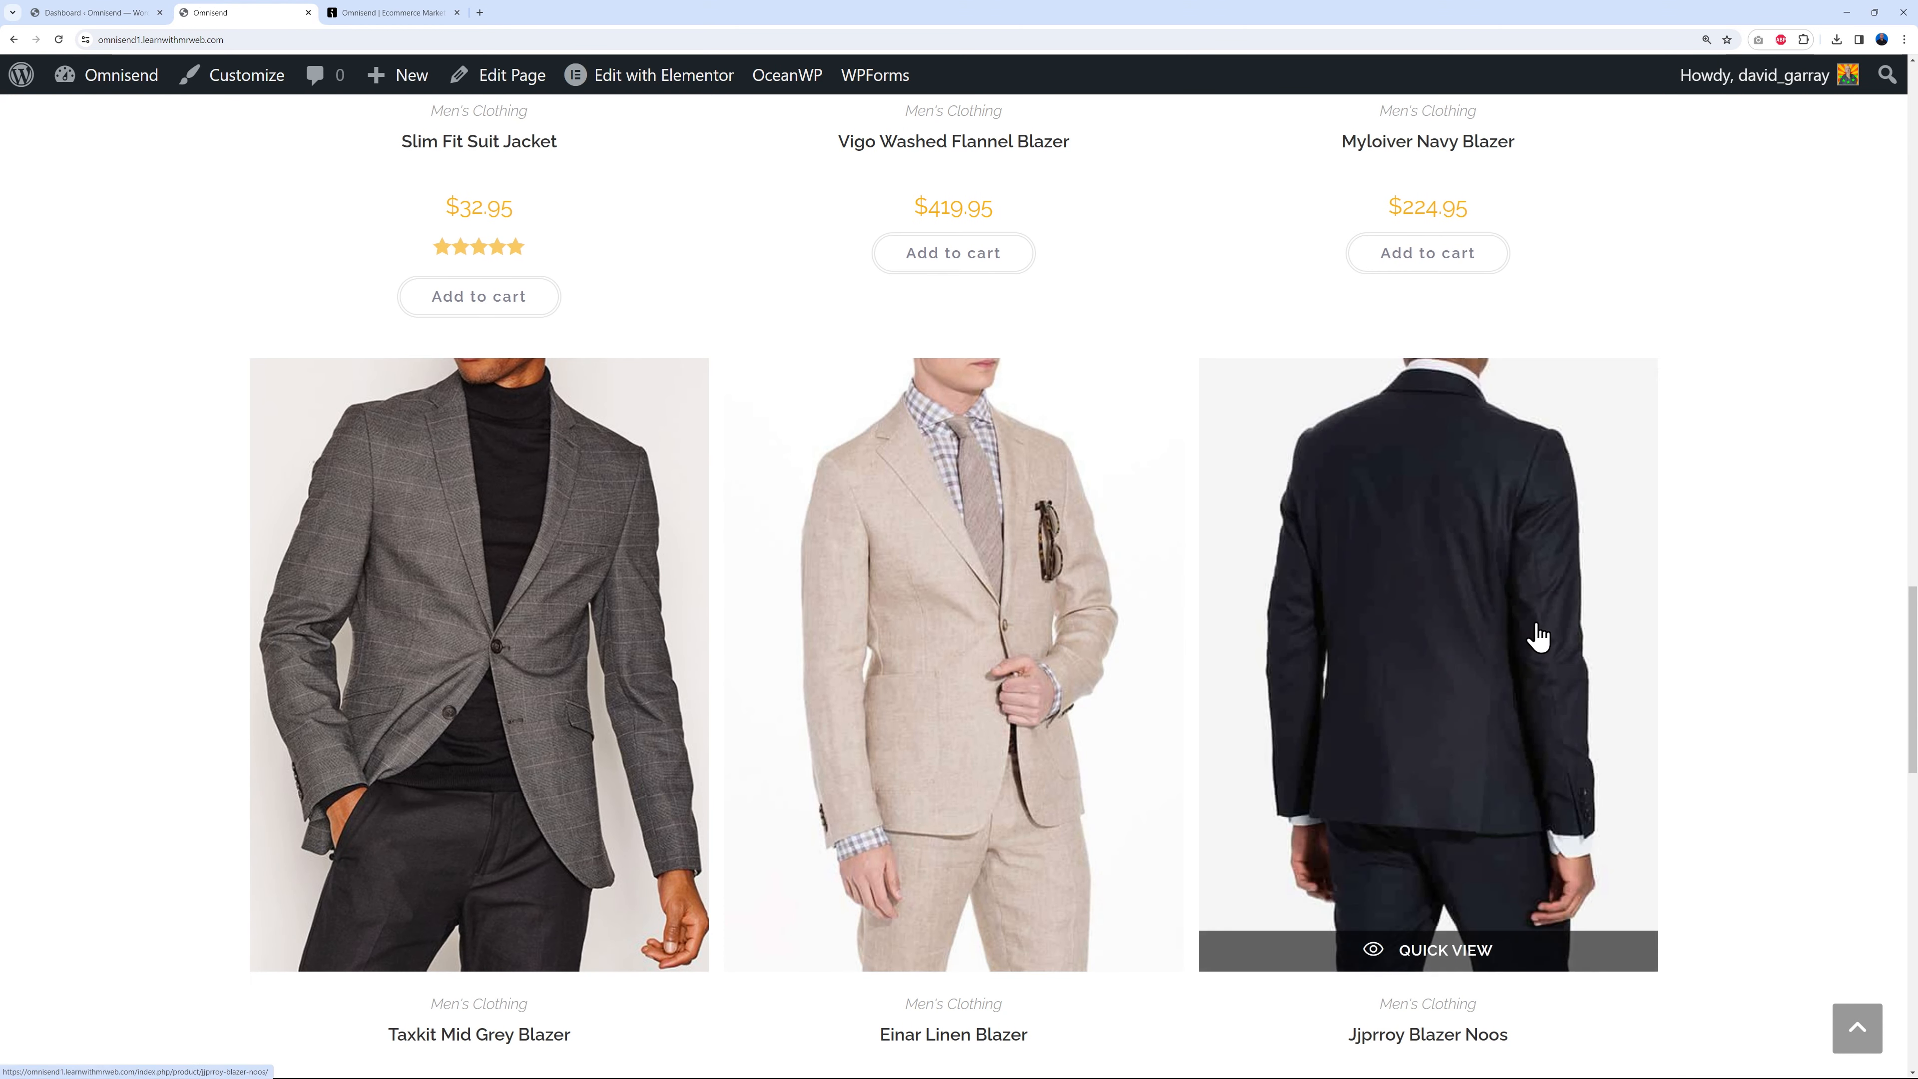
click(436, 16)
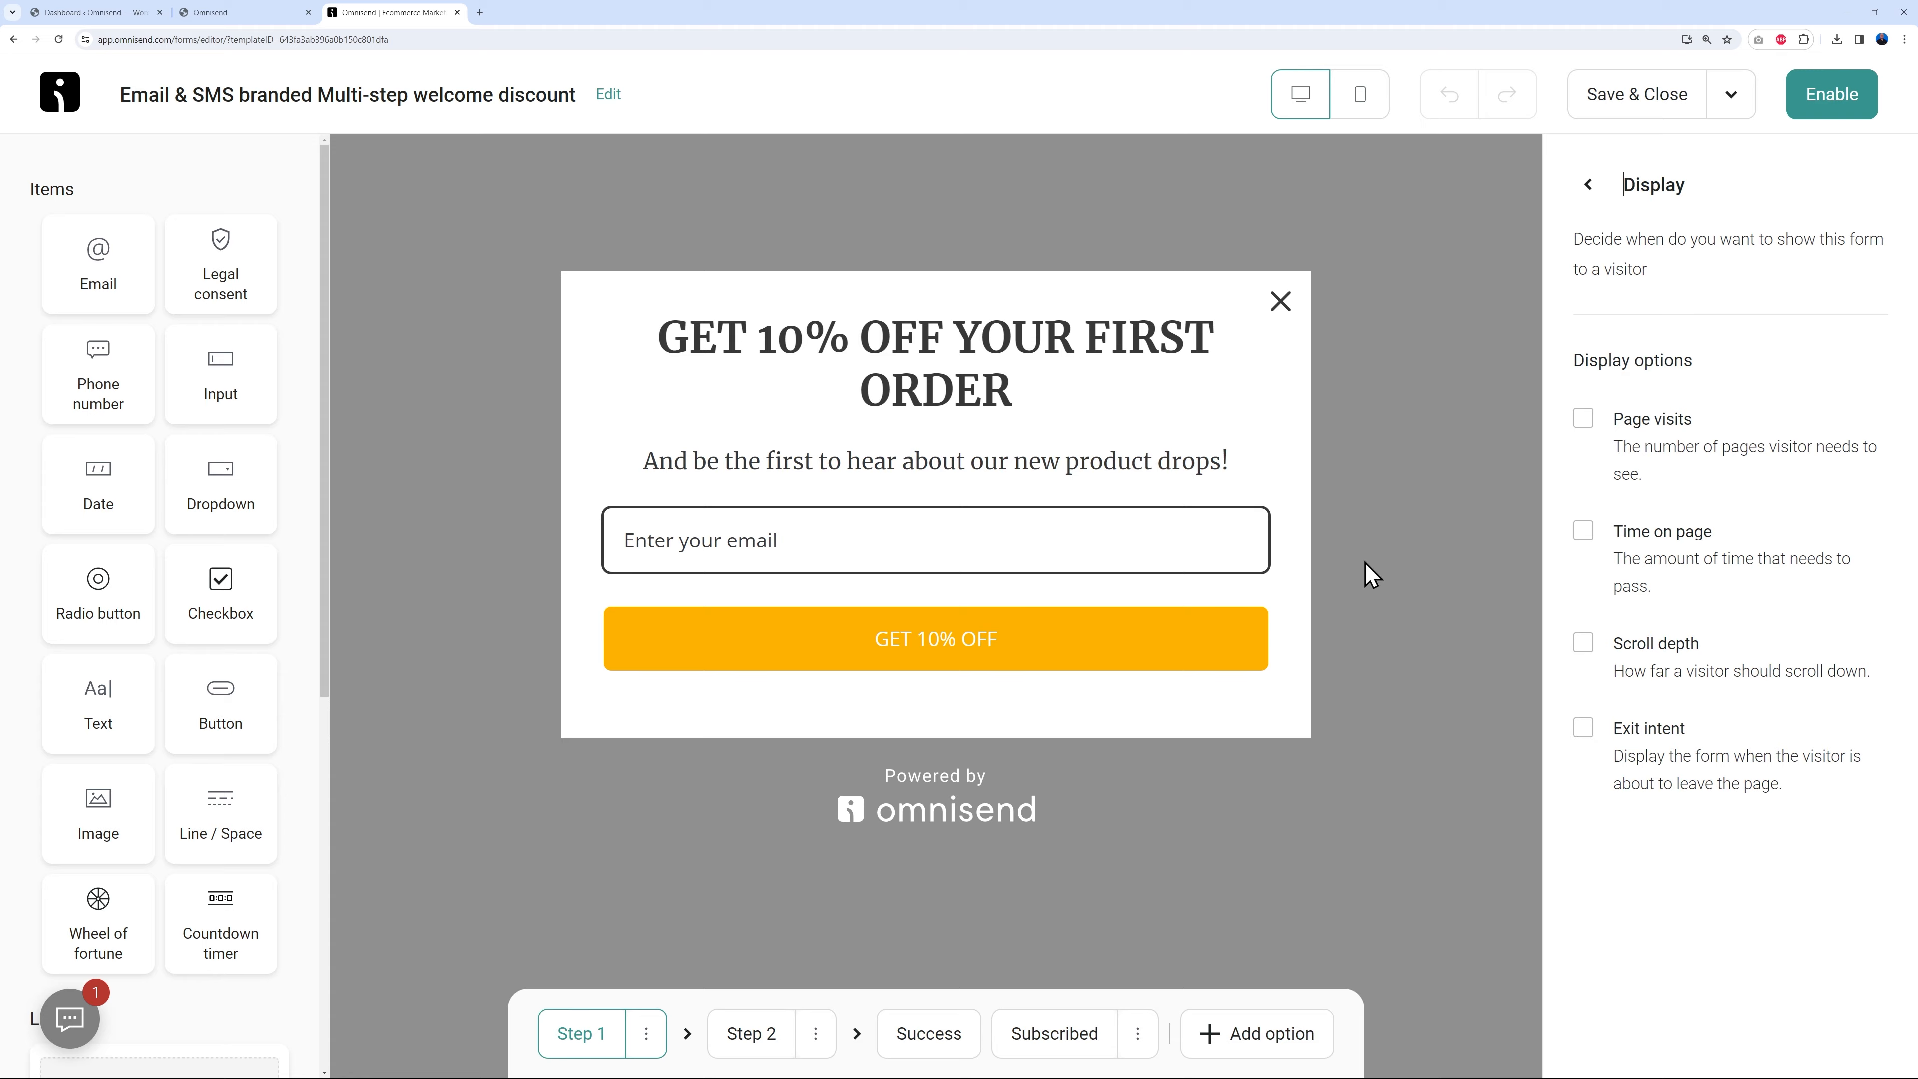
click(250, 15)
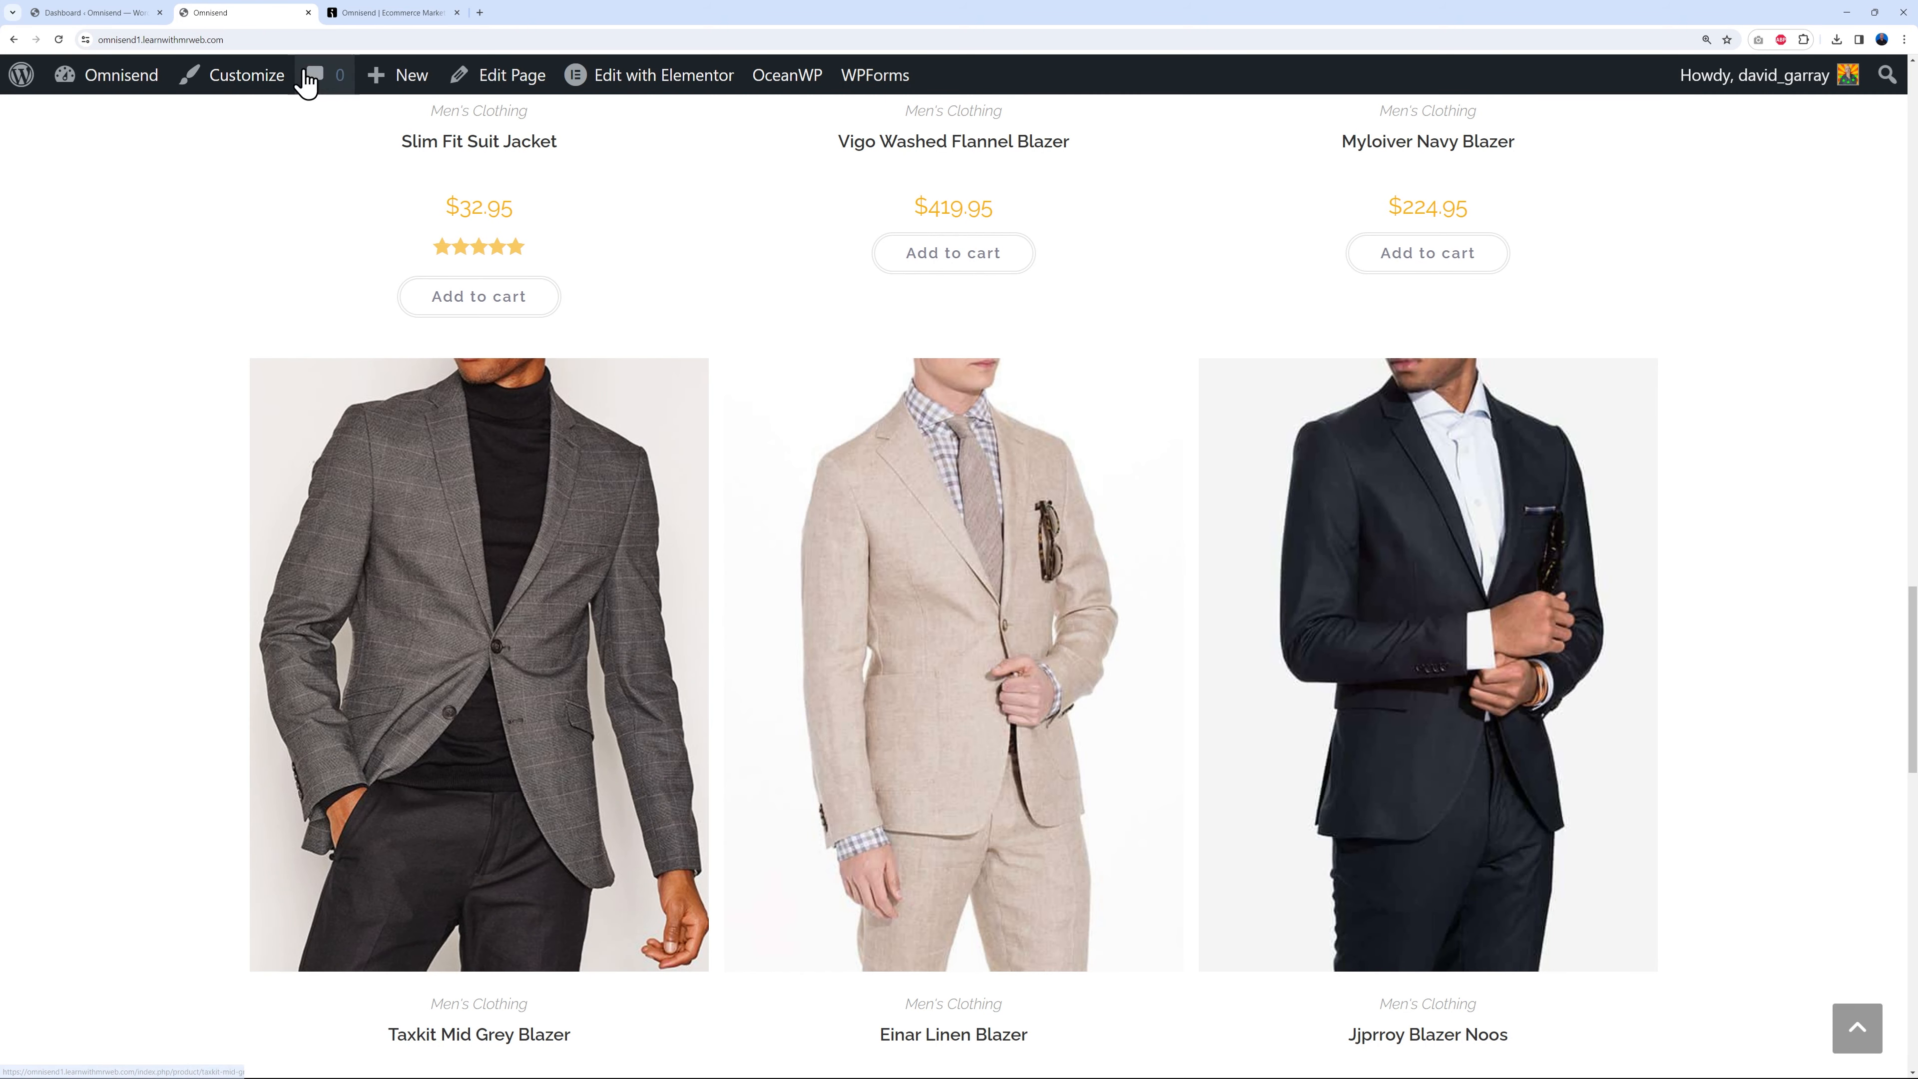
click(378, 13)
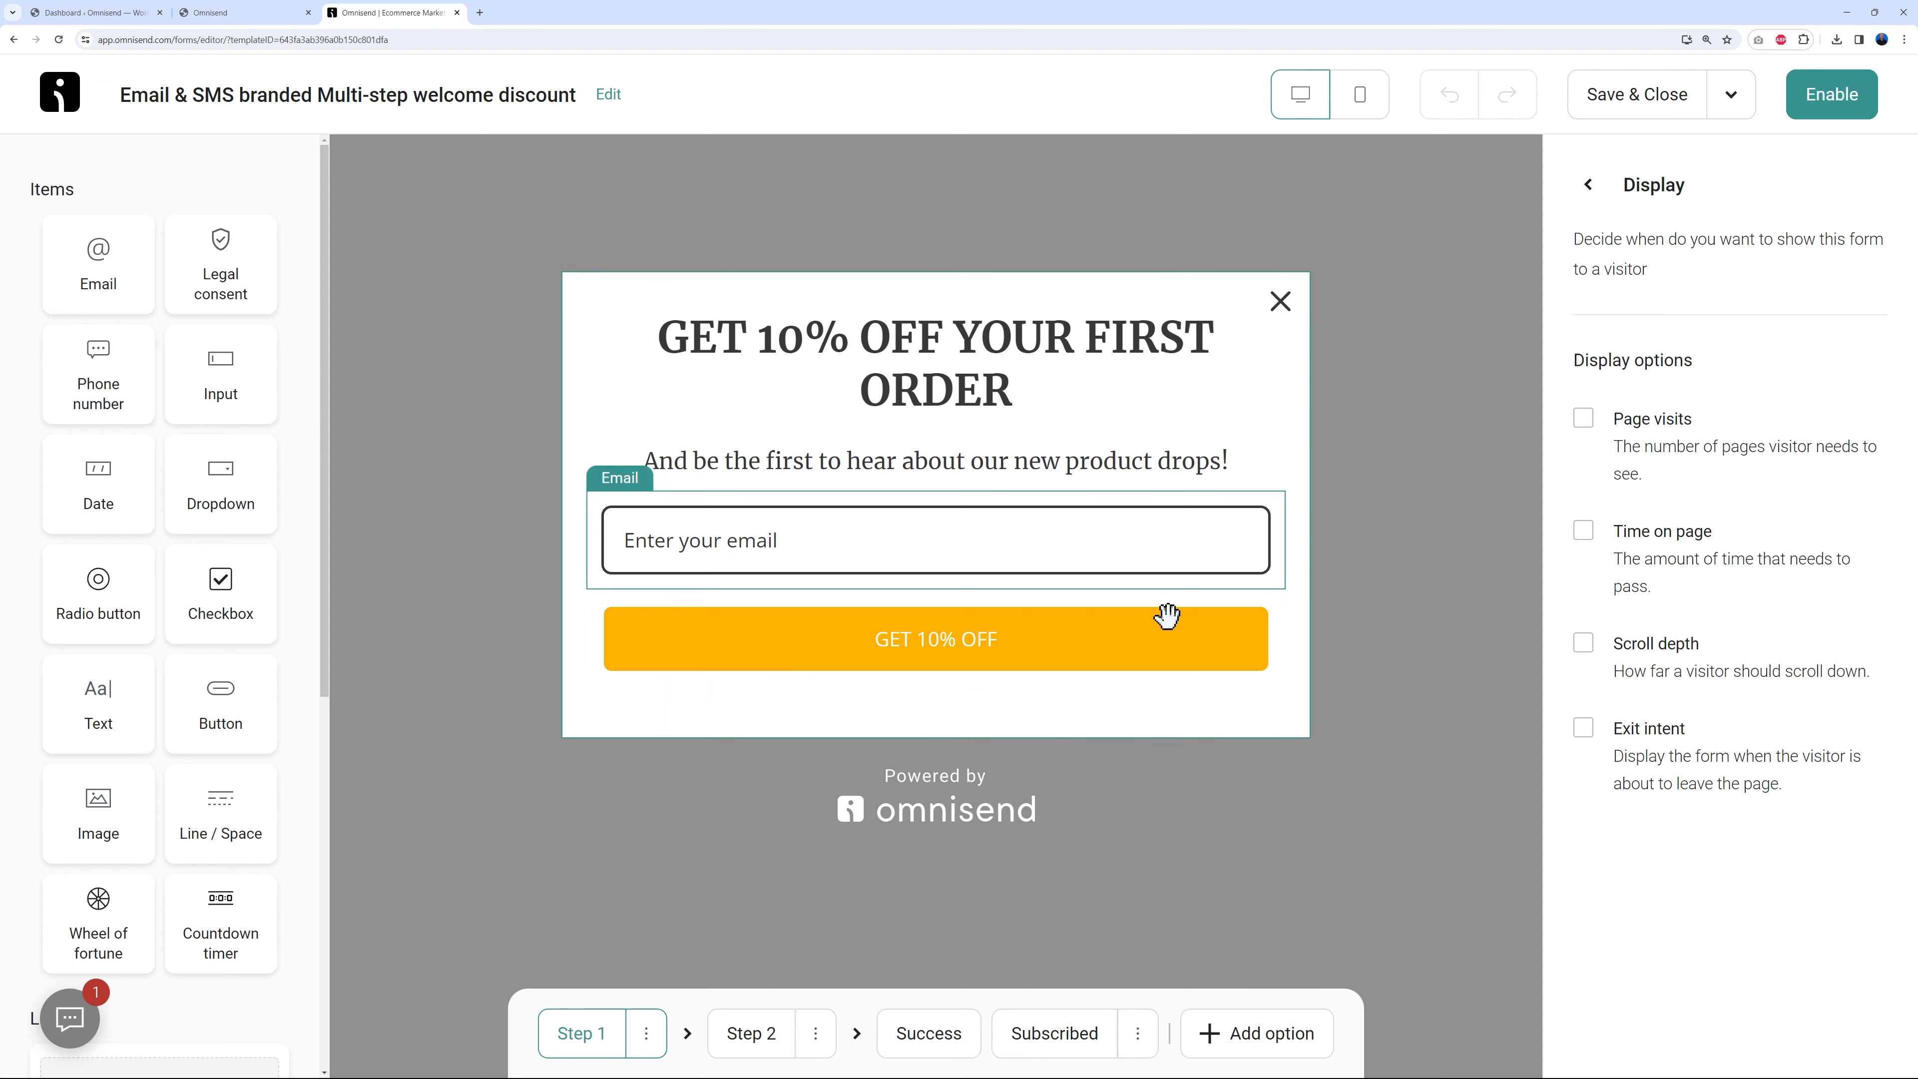
Enable the page visits display condition and set it to 3 pages.
click(1588, 424)
click(1656, 520)
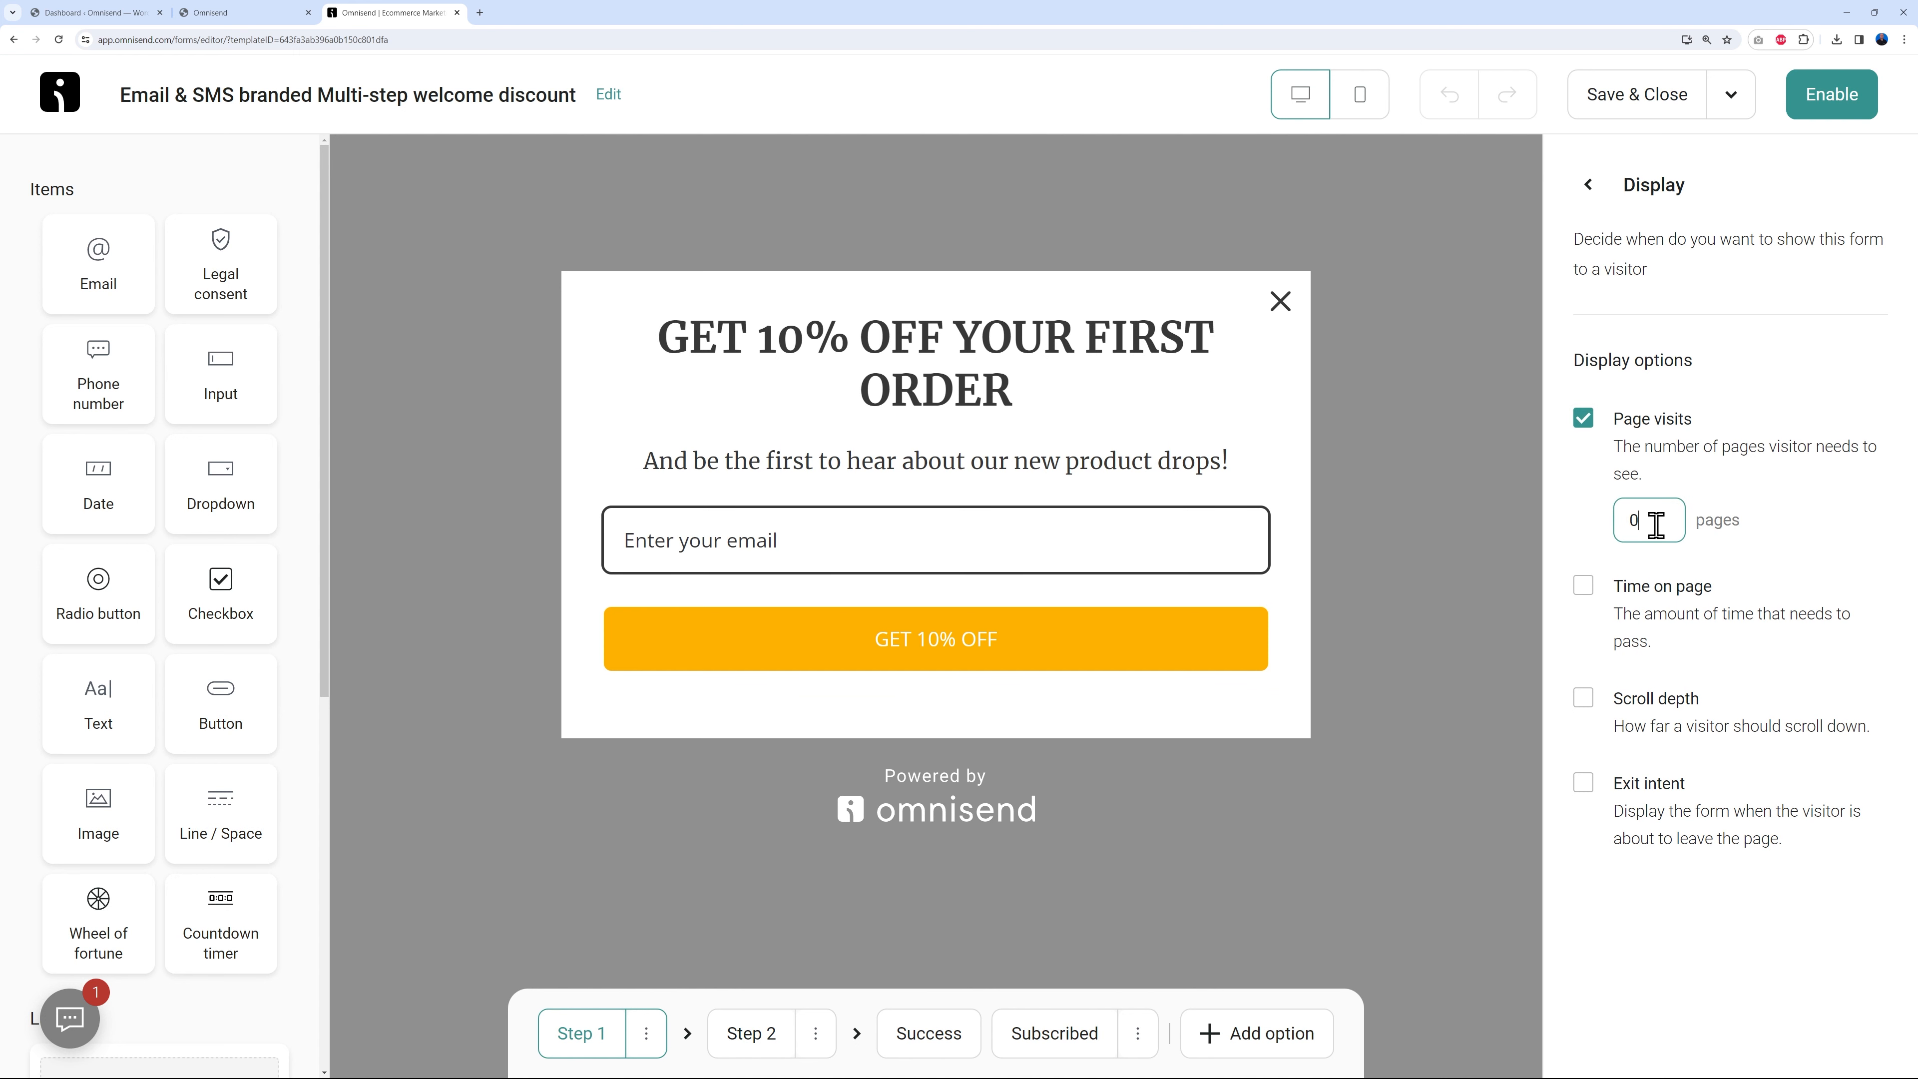
click(1505, 587)
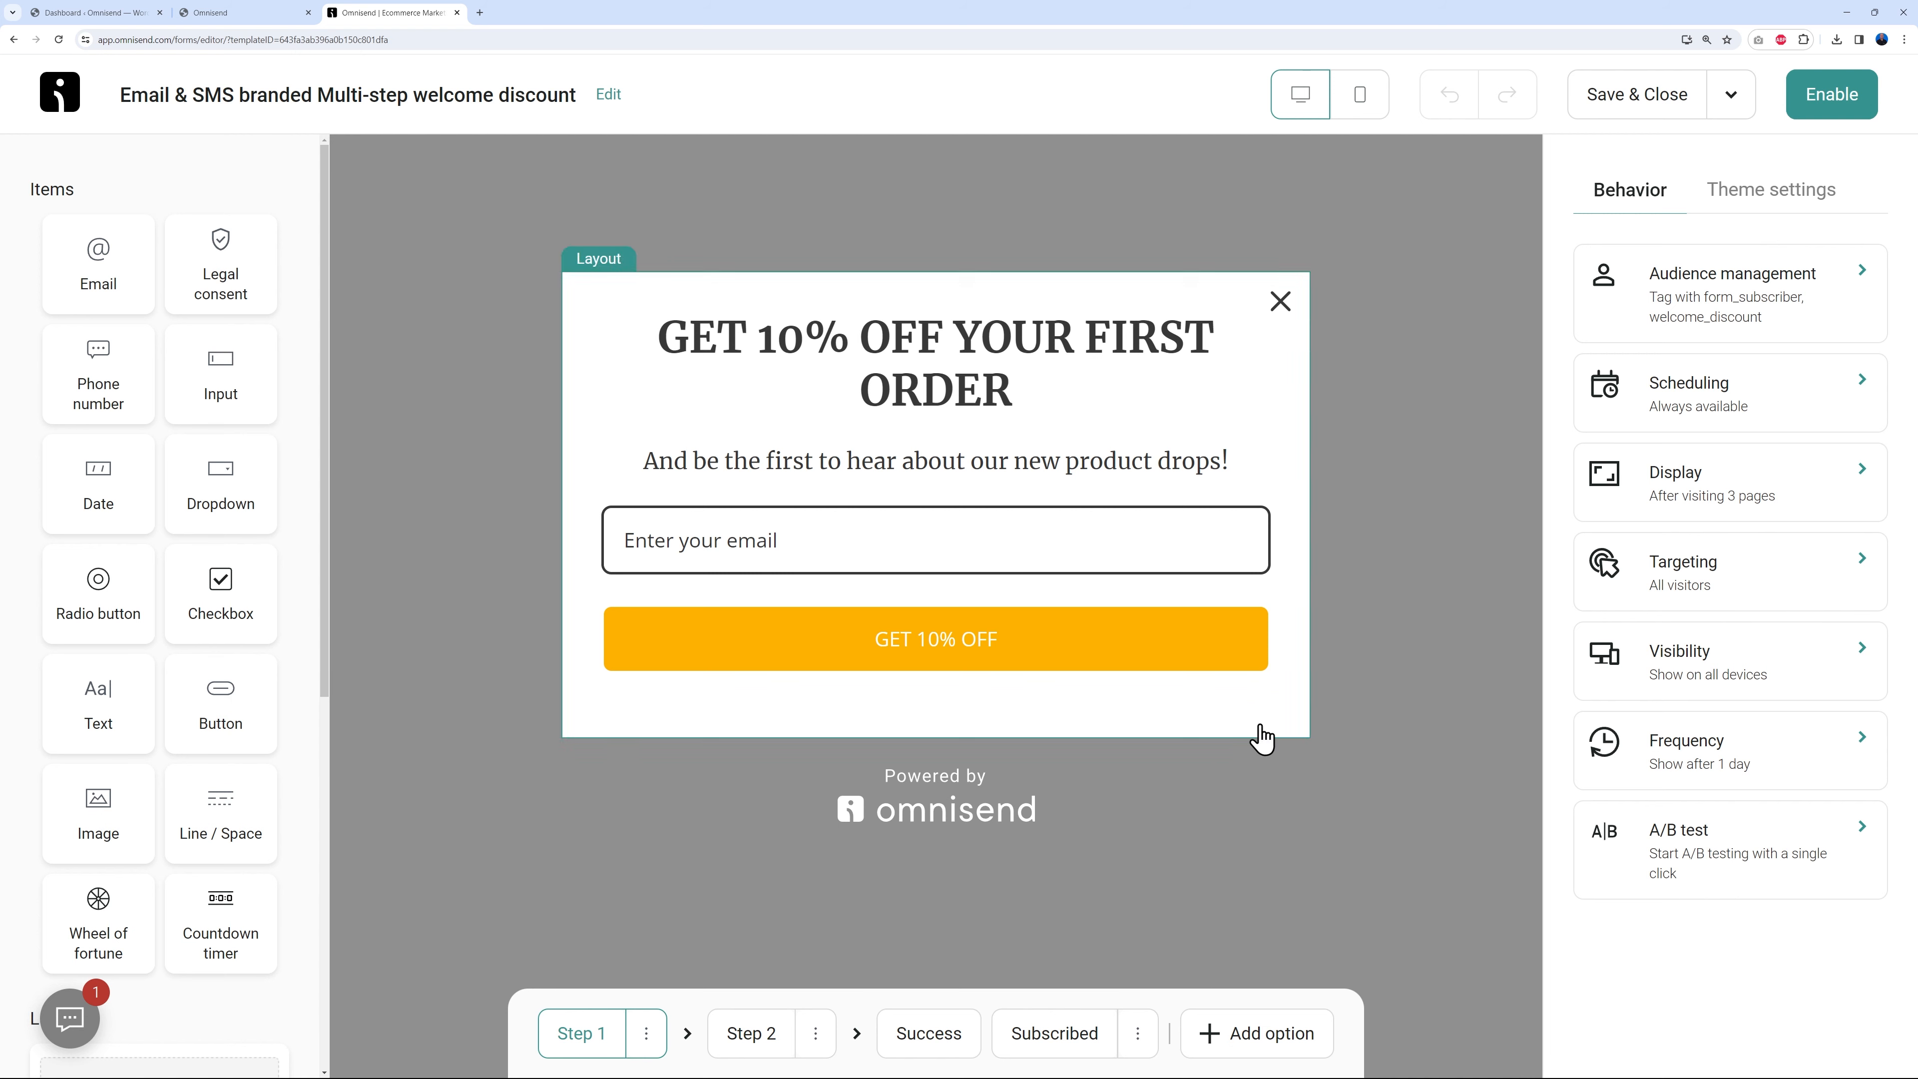
Review the form's targeting, device visibility and frequency settings.
click(1713, 599)
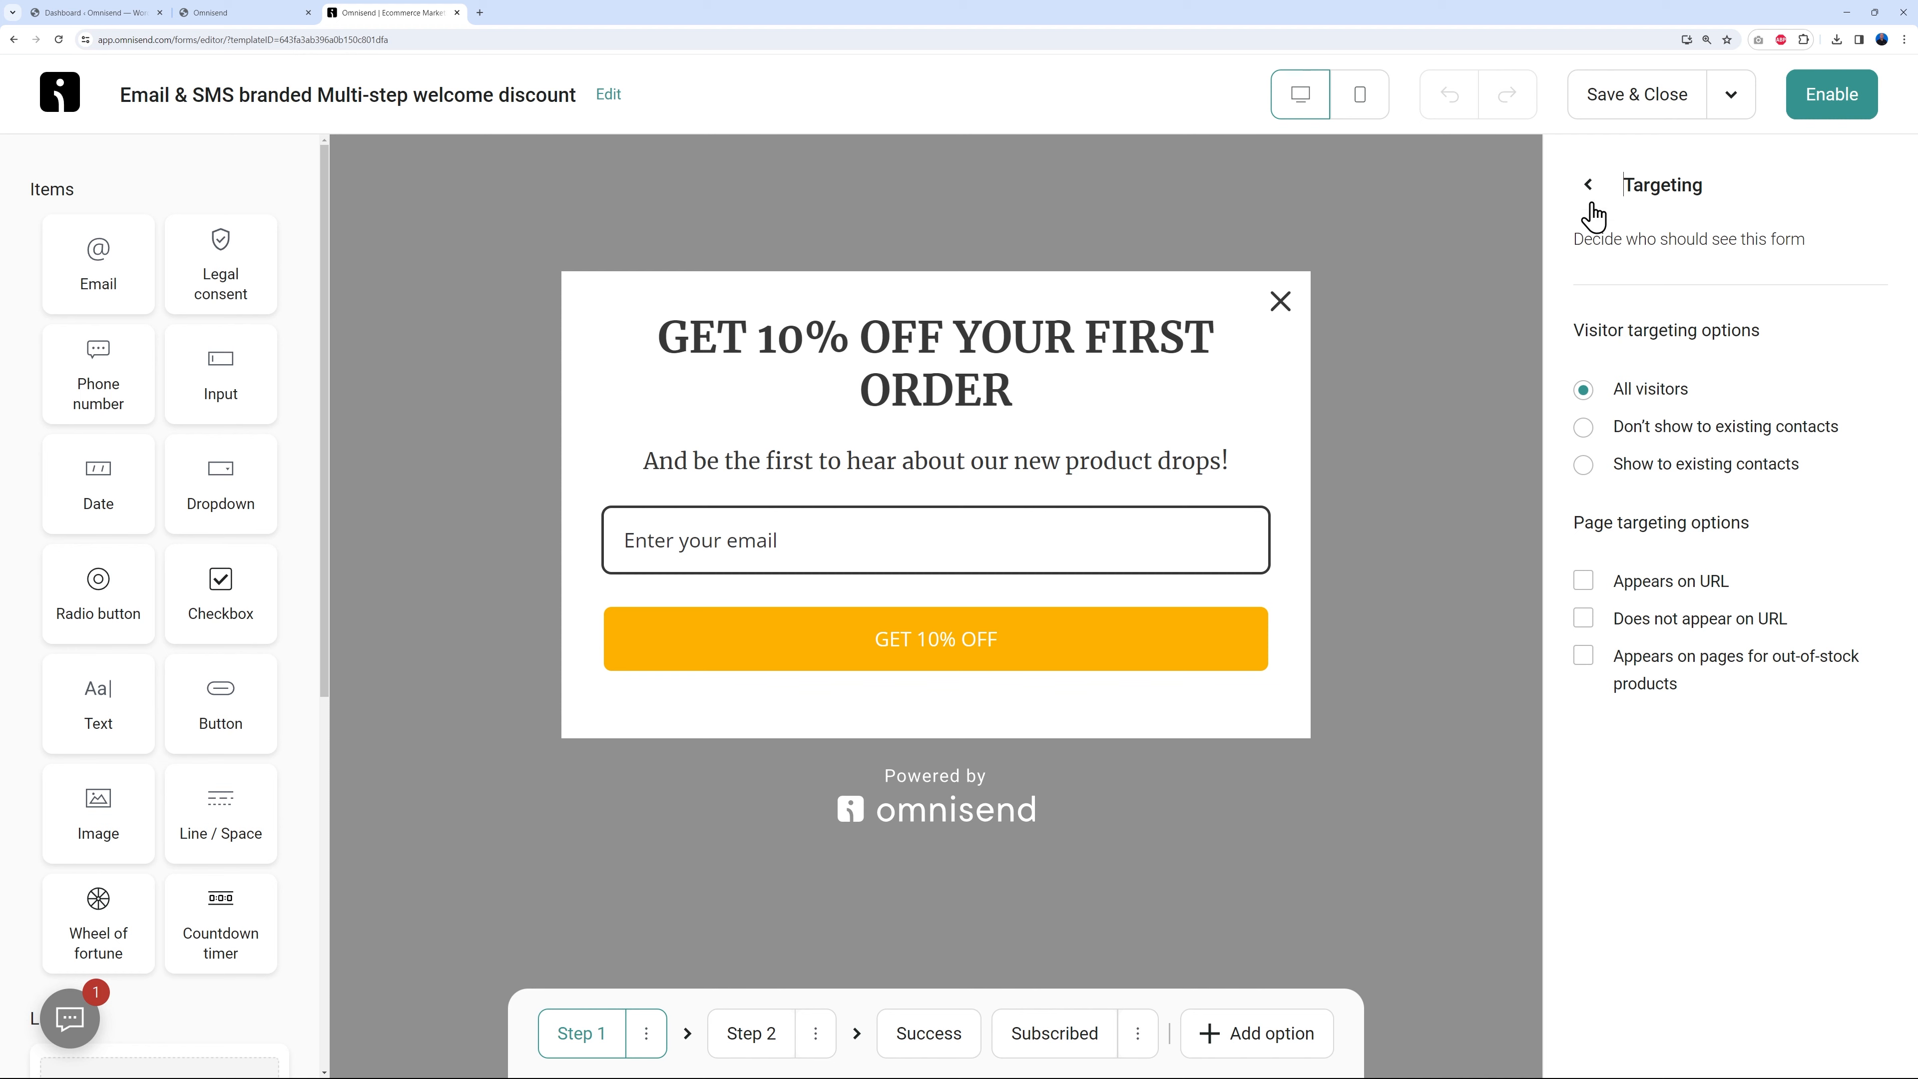
click(1588, 186)
click(1684, 683)
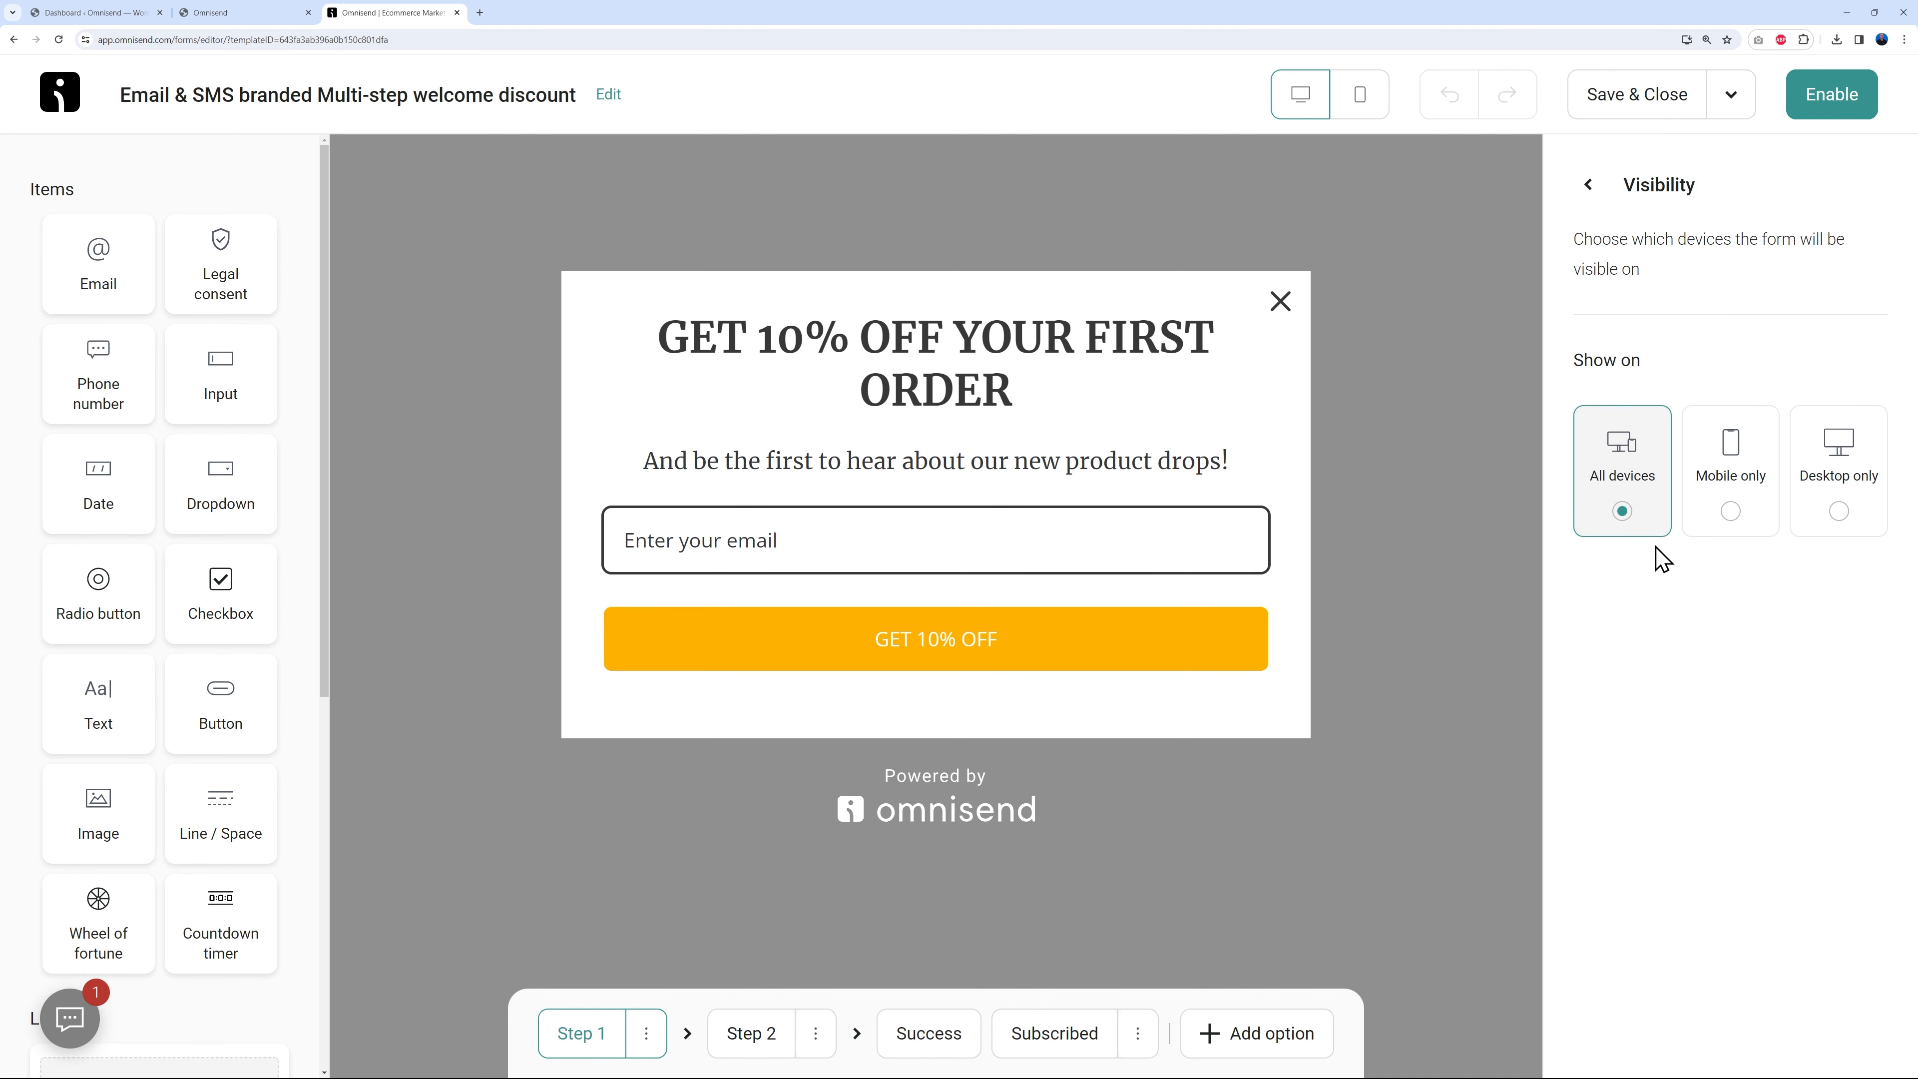
click(1591, 193)
click(1719, 759)
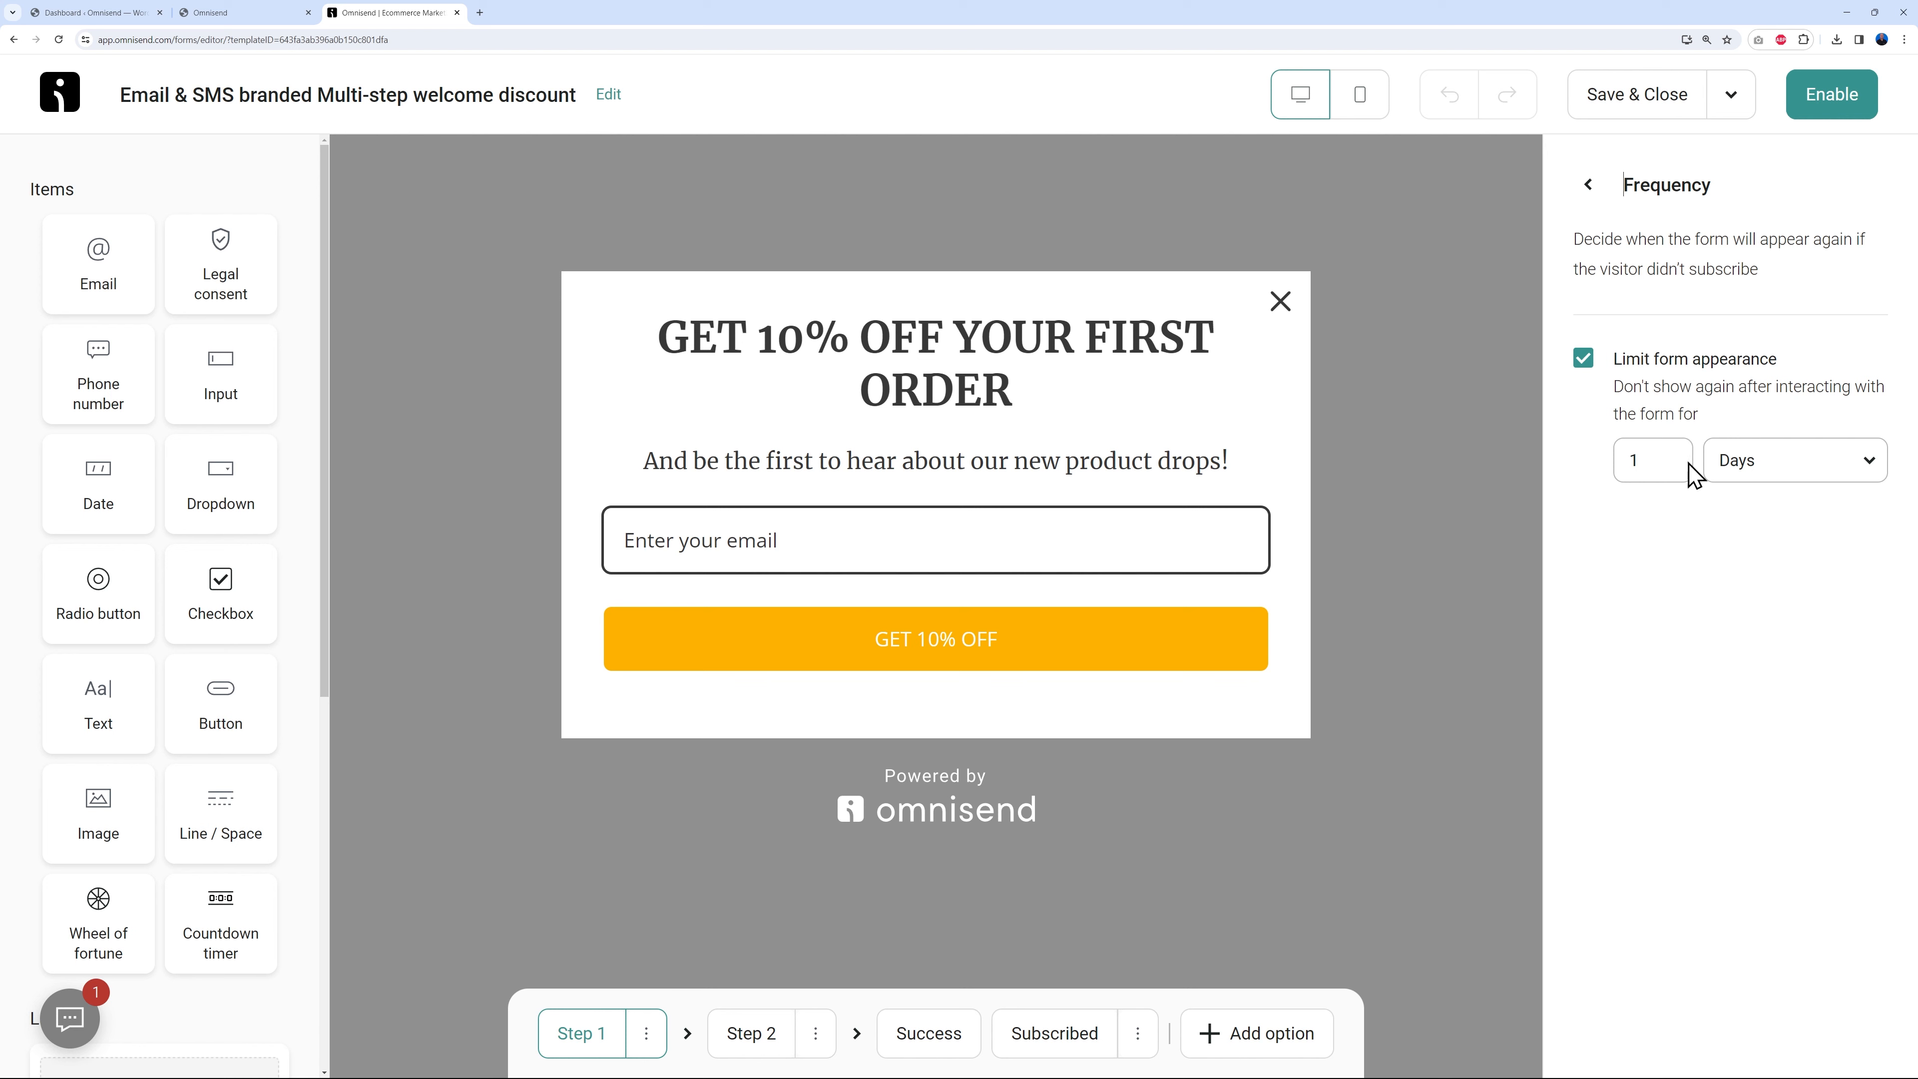
click(1589, 185)
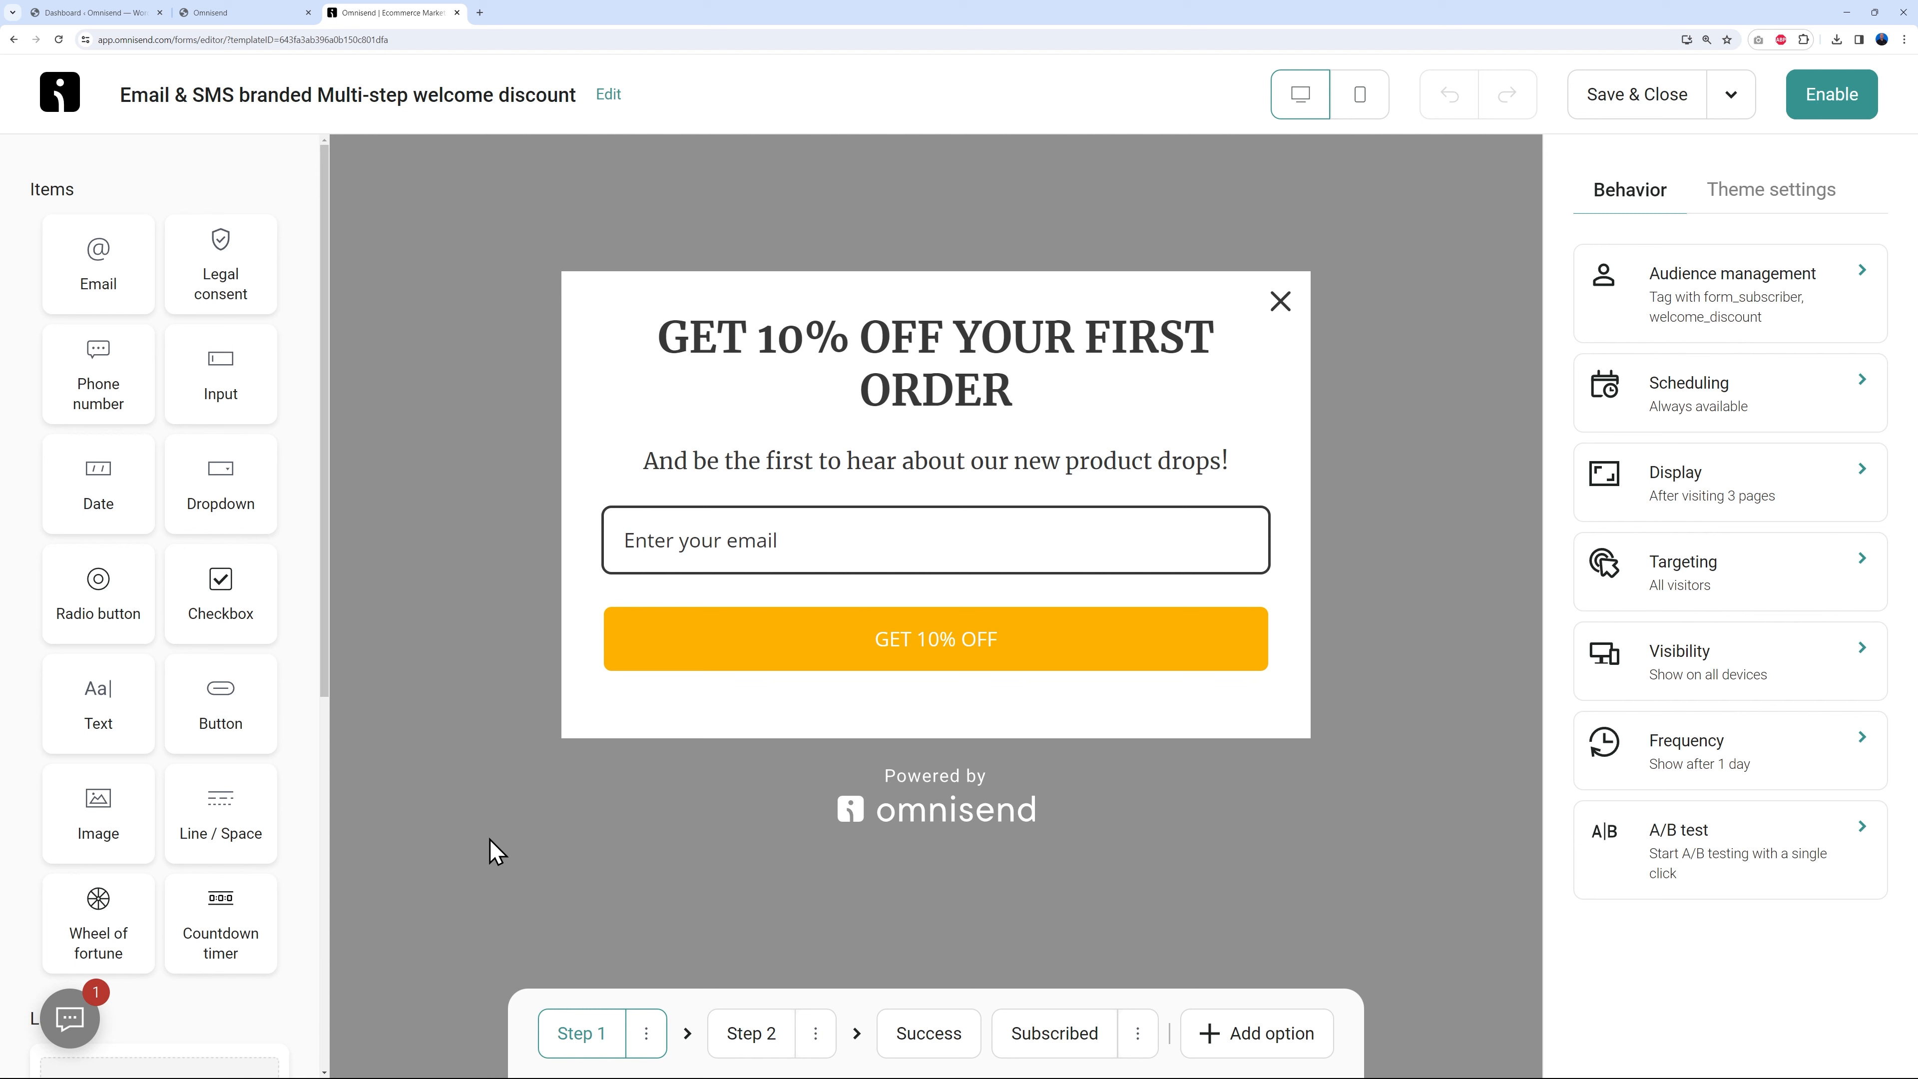
Add a countdown timer above the email field and replace the subtitle with centered "Limited time offer, only valid for the next 24 hours!".
drag(223, 923, 861, 495)
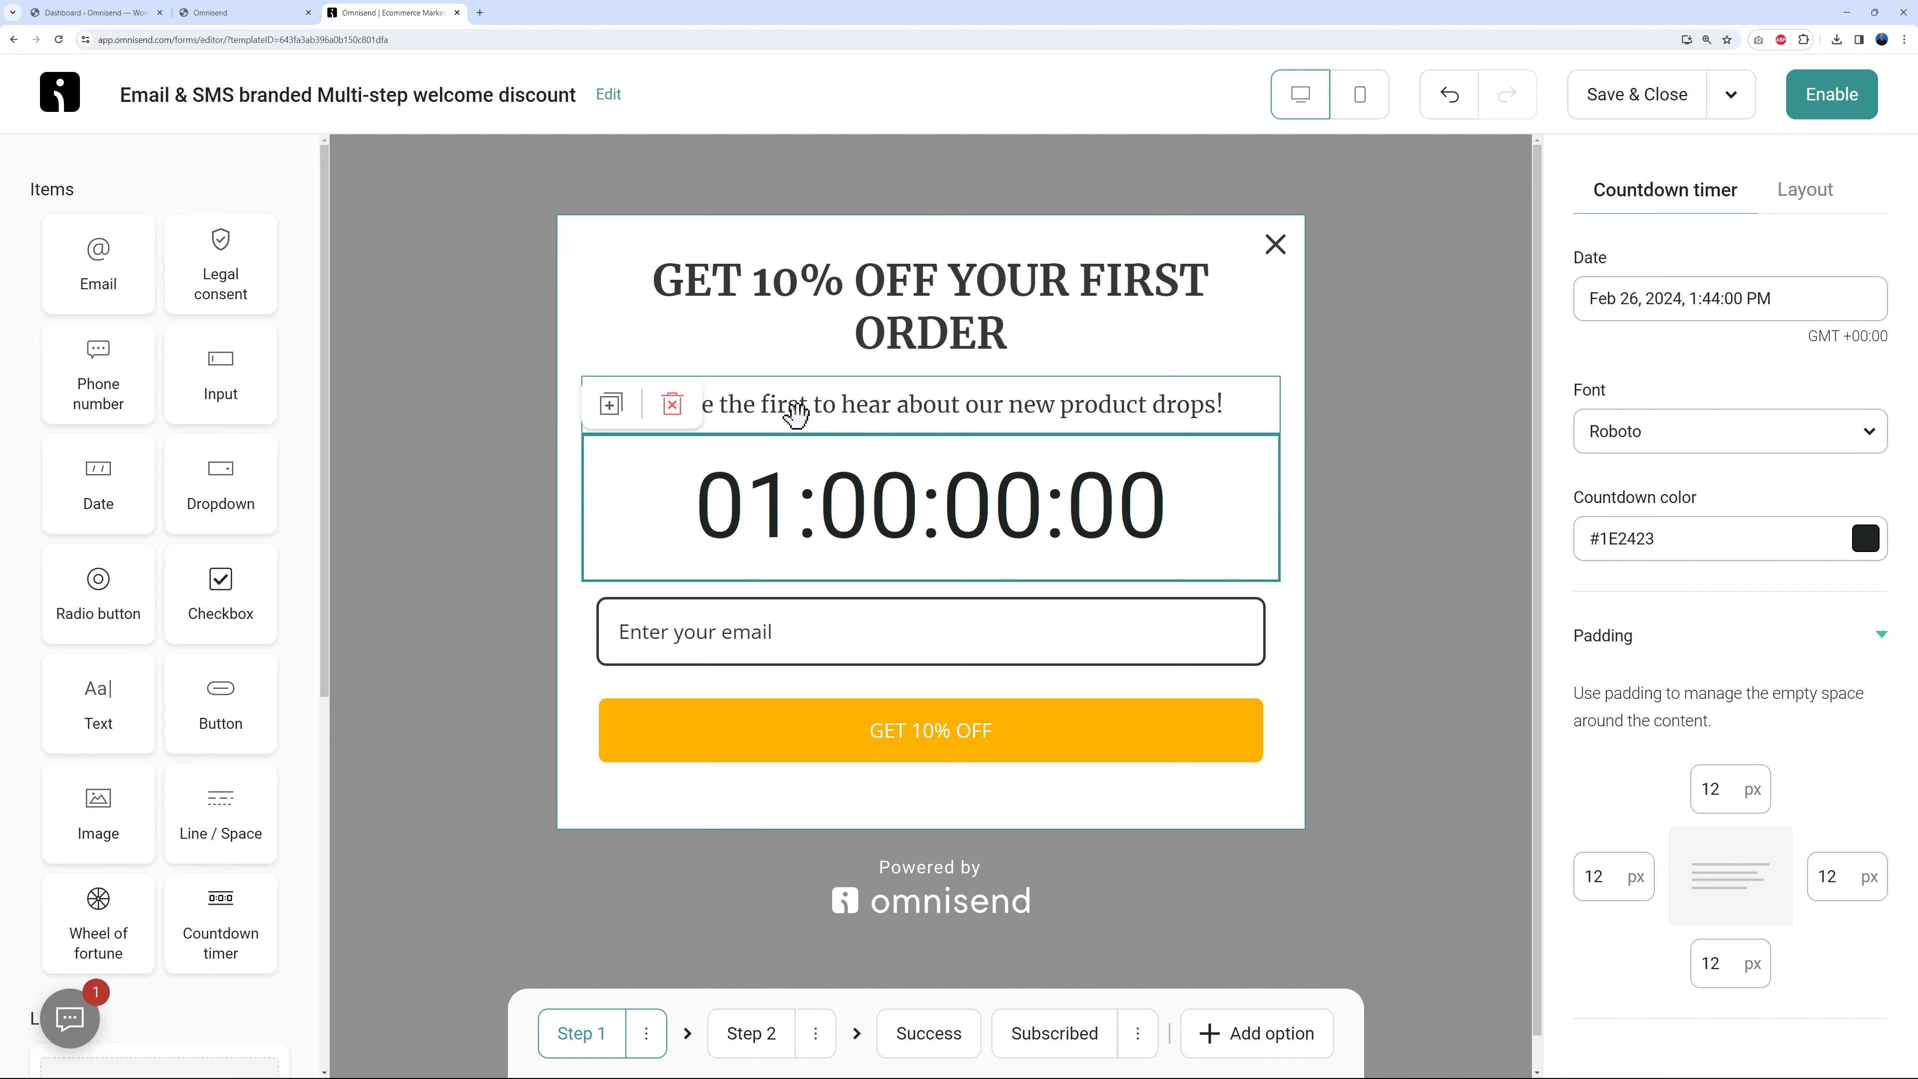
click(859, 420)
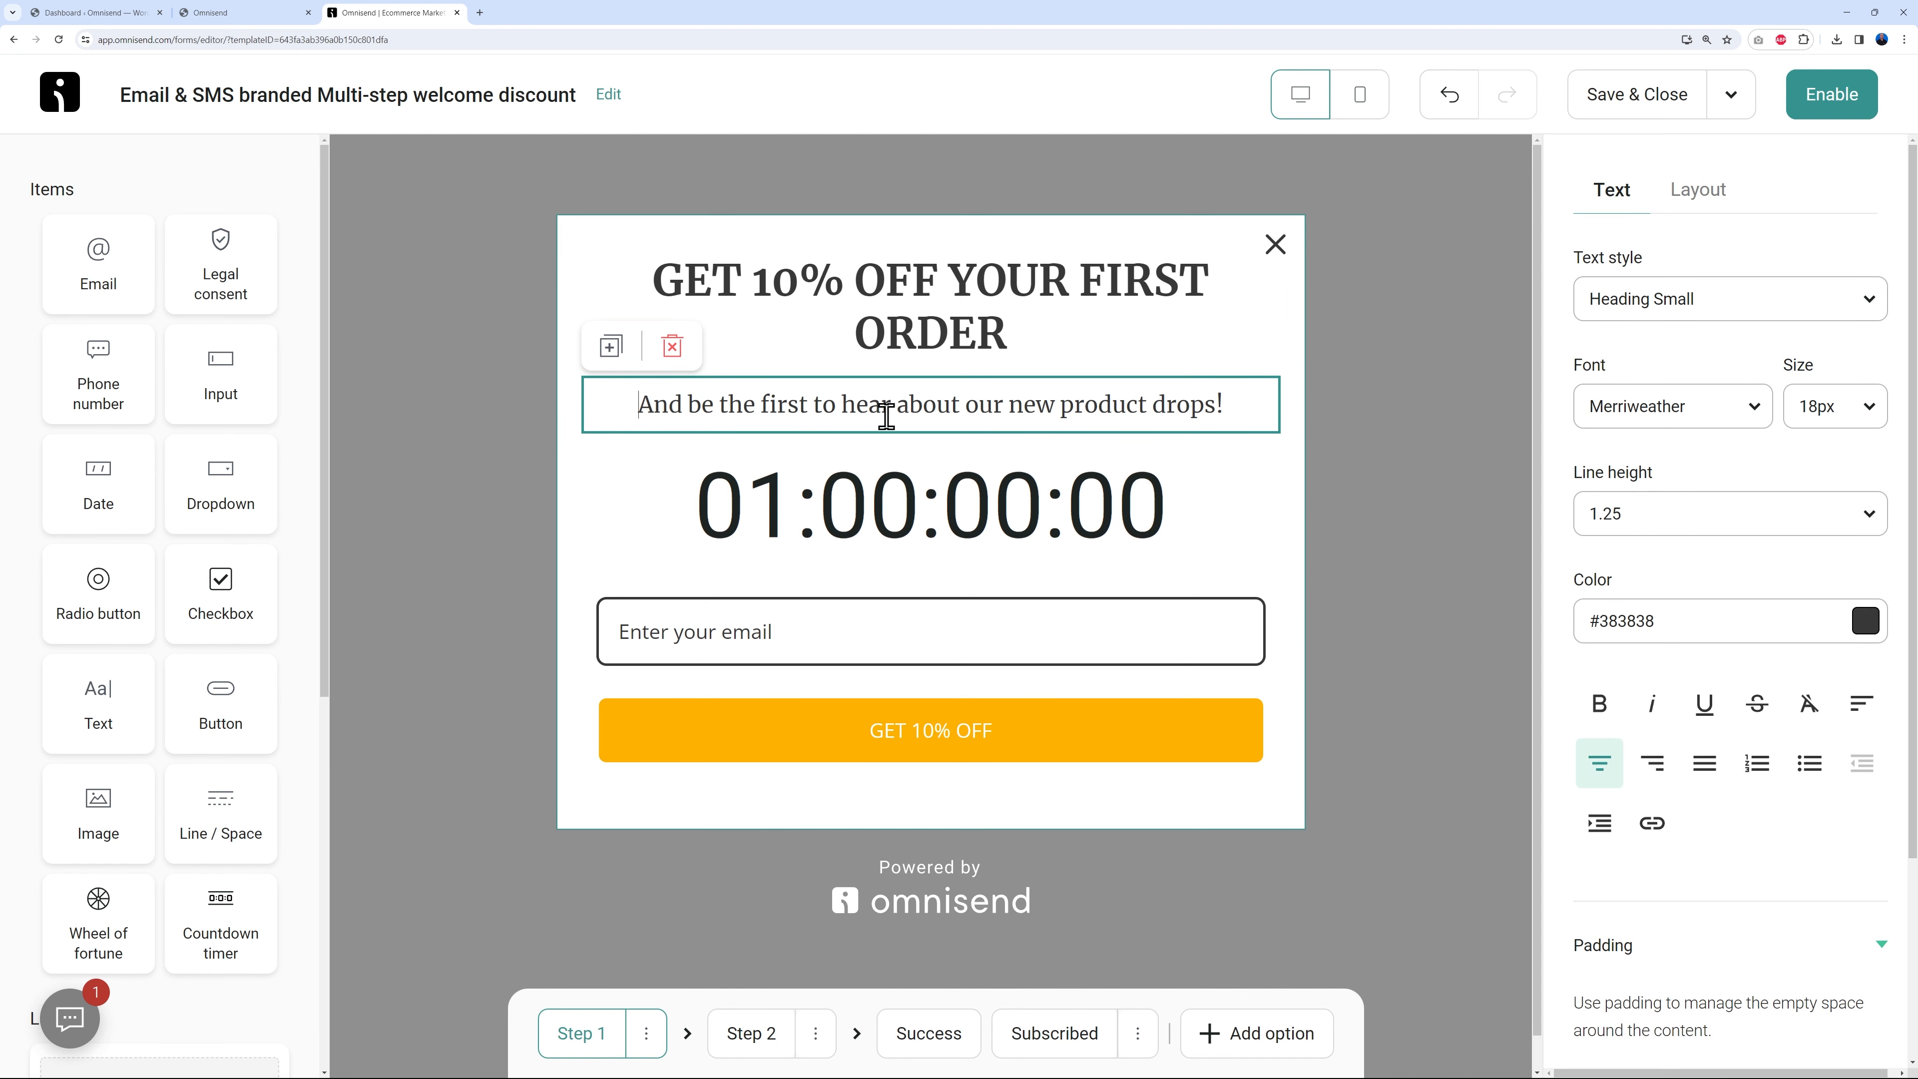
drag(1238, 410, 627, 401)
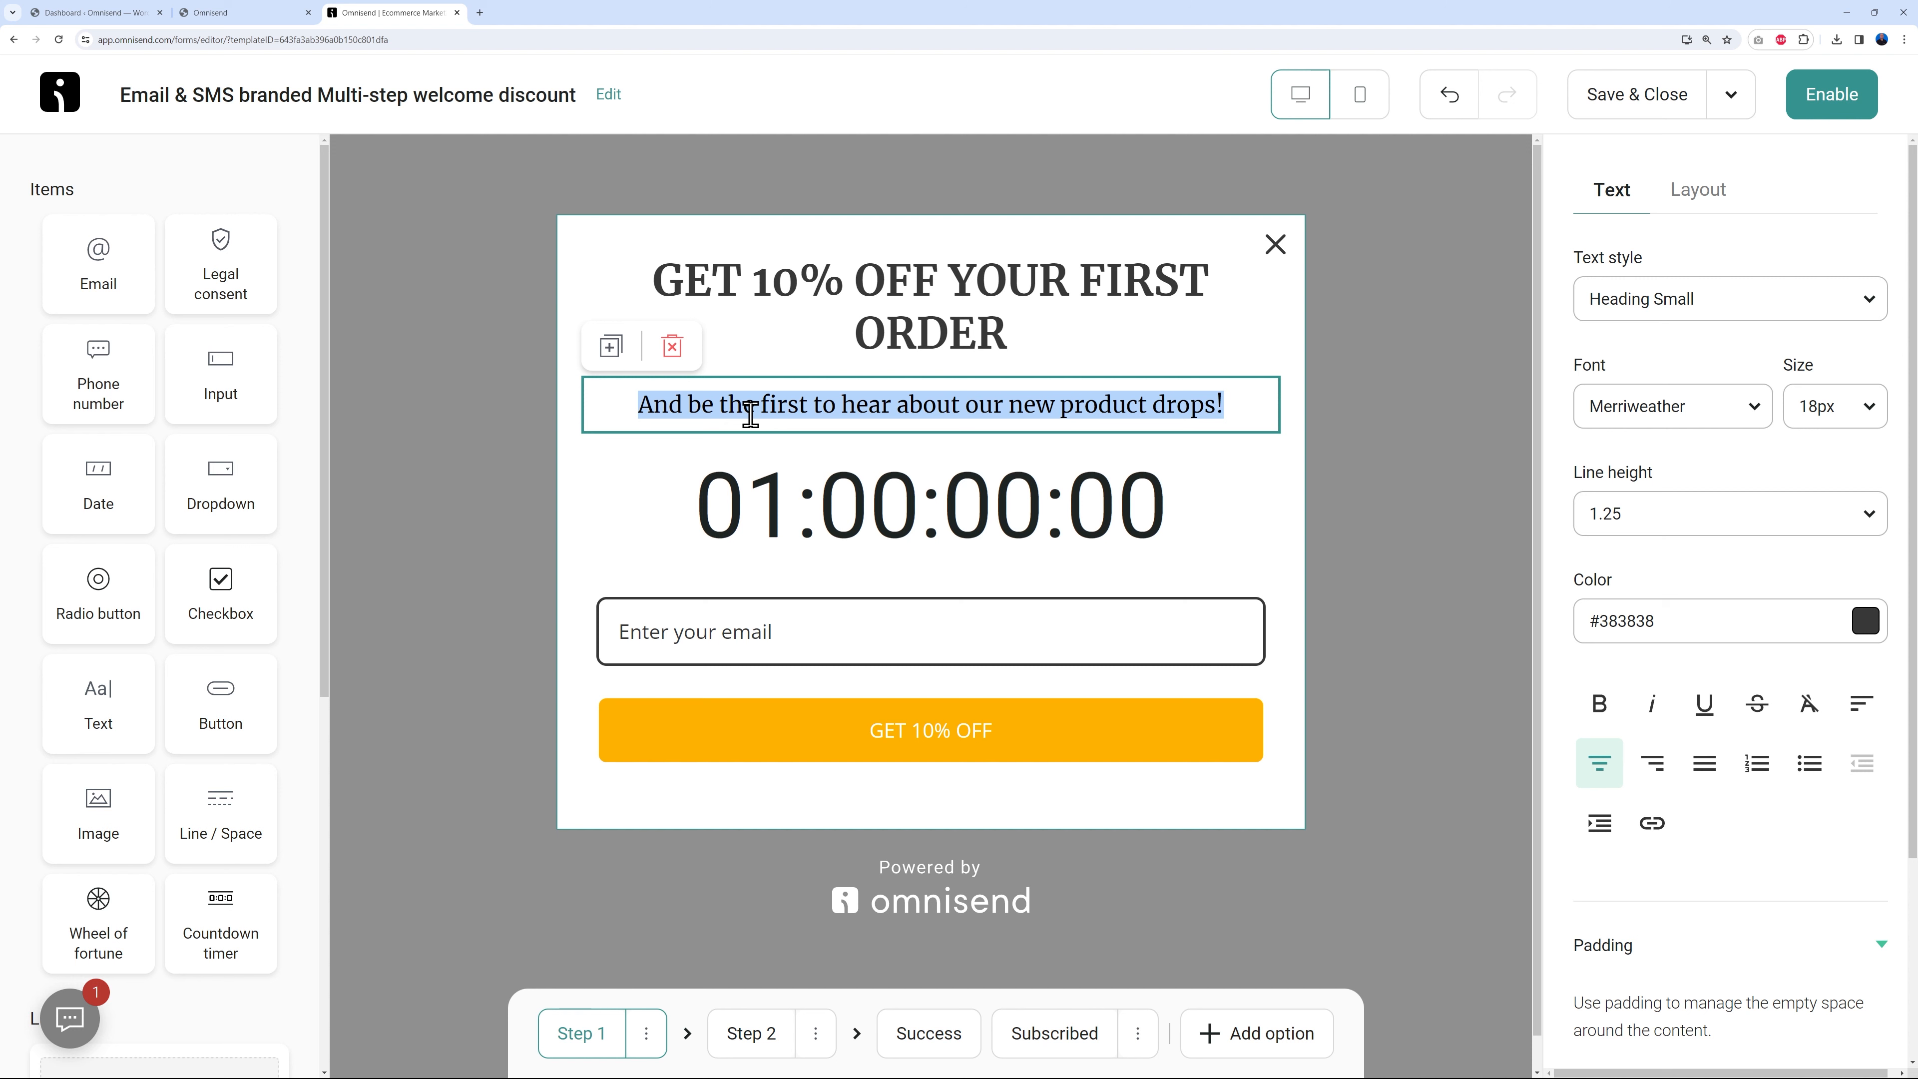
text(Limited time offer, only valid for the next 24 hours)
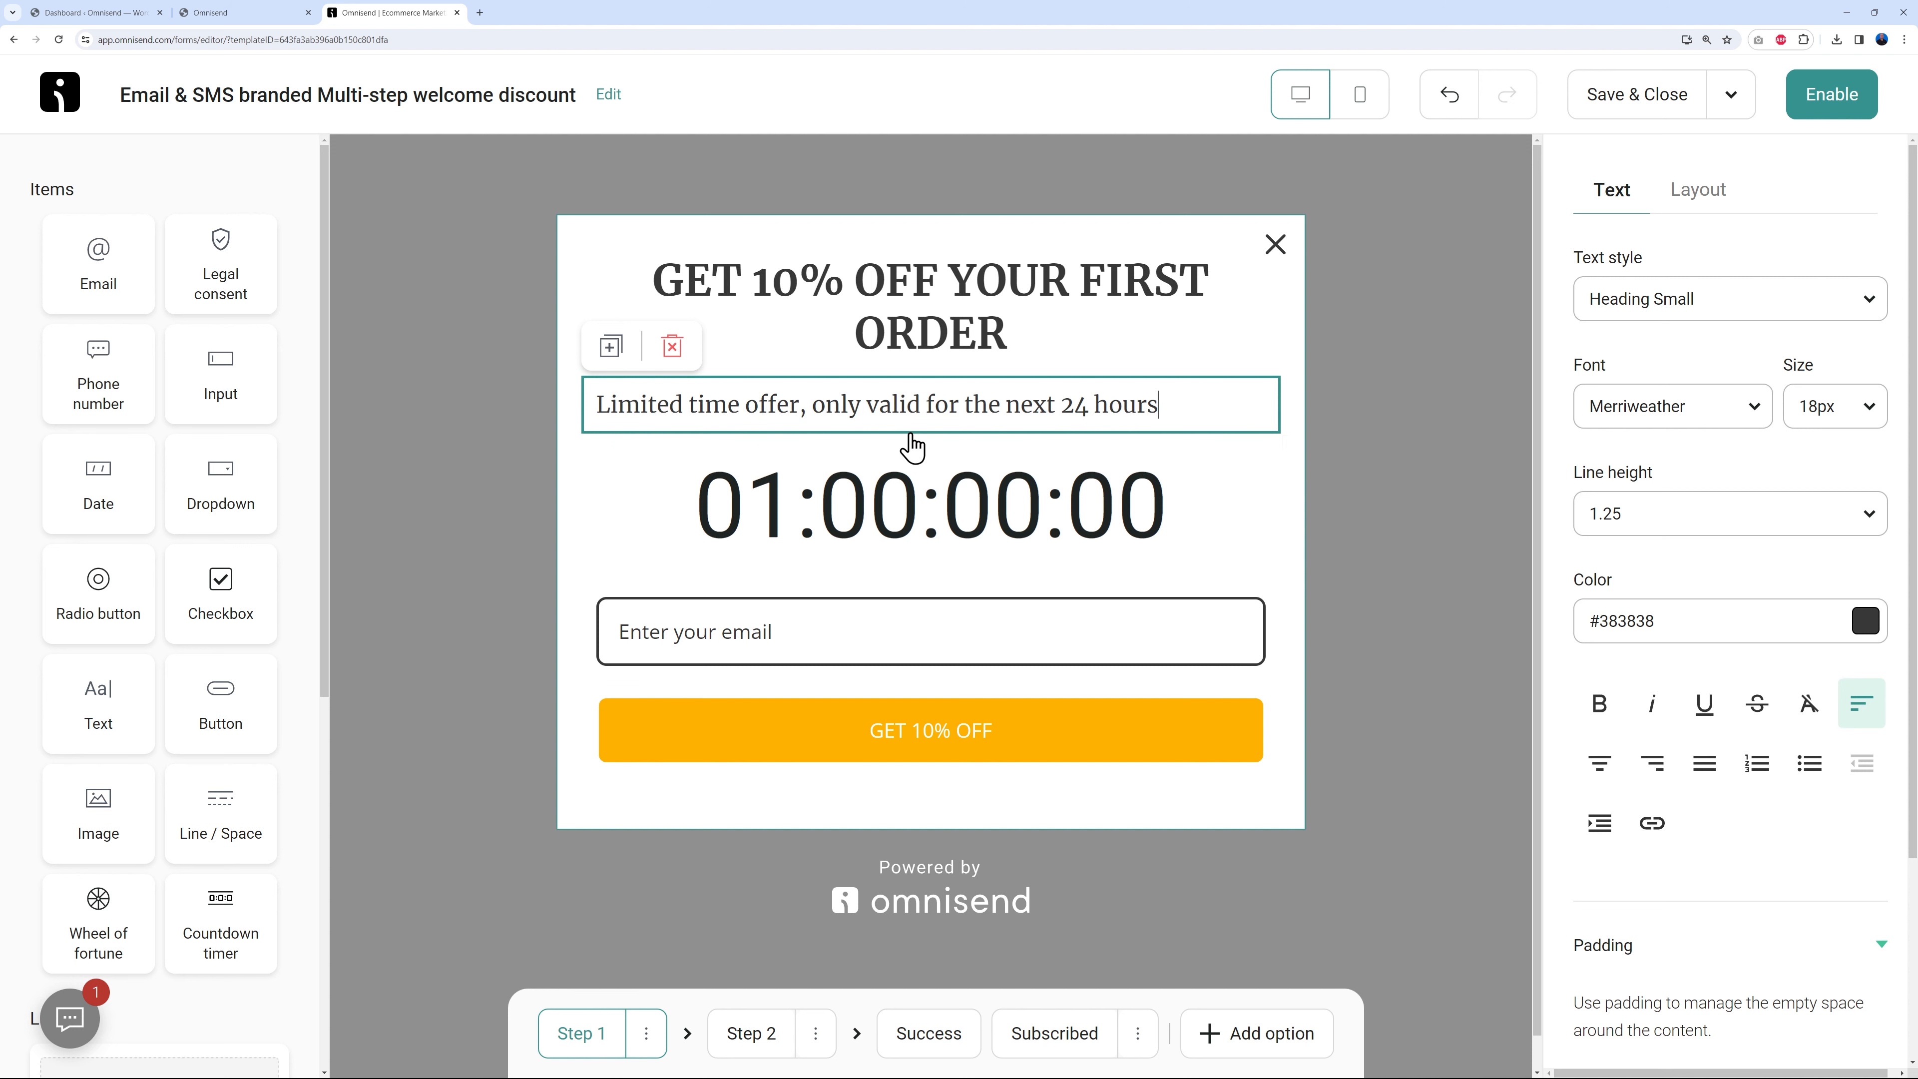
text(!)
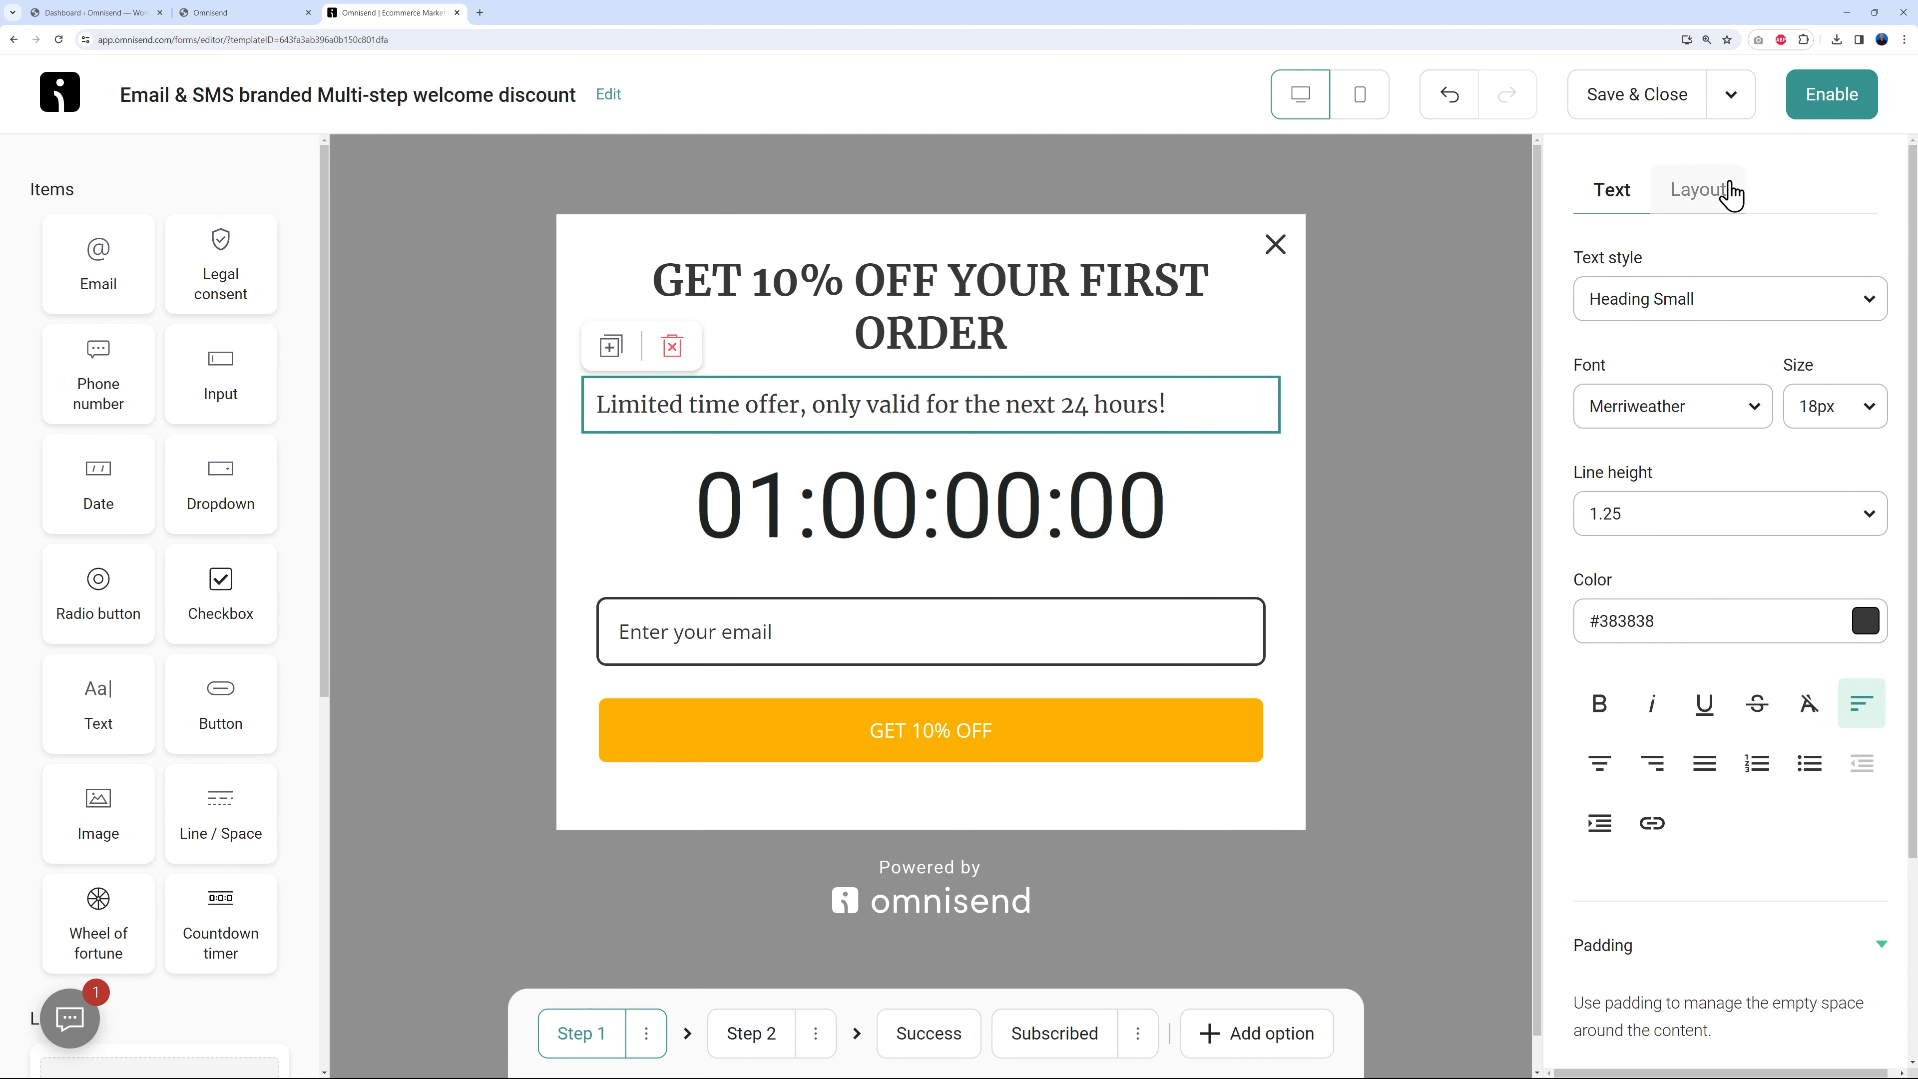
click(1601, 764)
click(1382, 612)
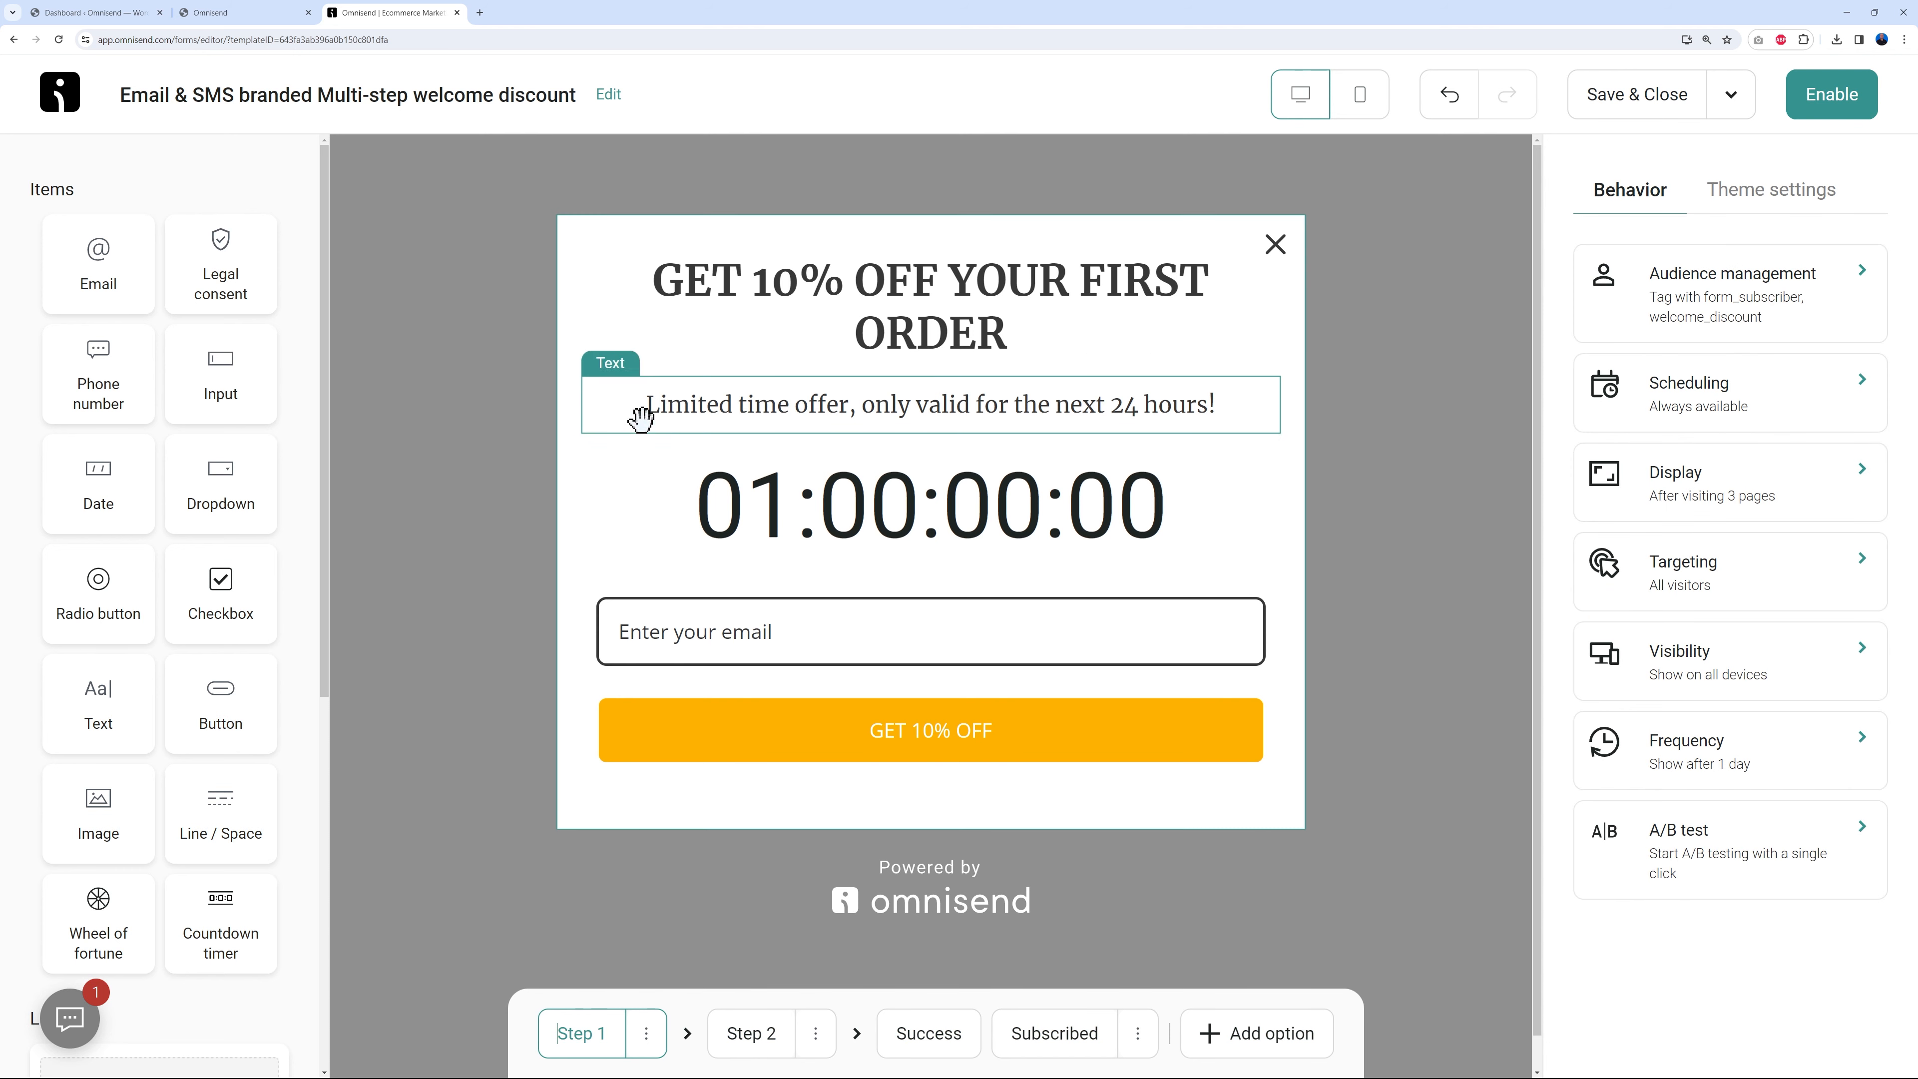
Look over the available items and column layouts, and save and close the signup form.
scroll(225, 744, down, 3)
scroll(224, 744, down, 5)
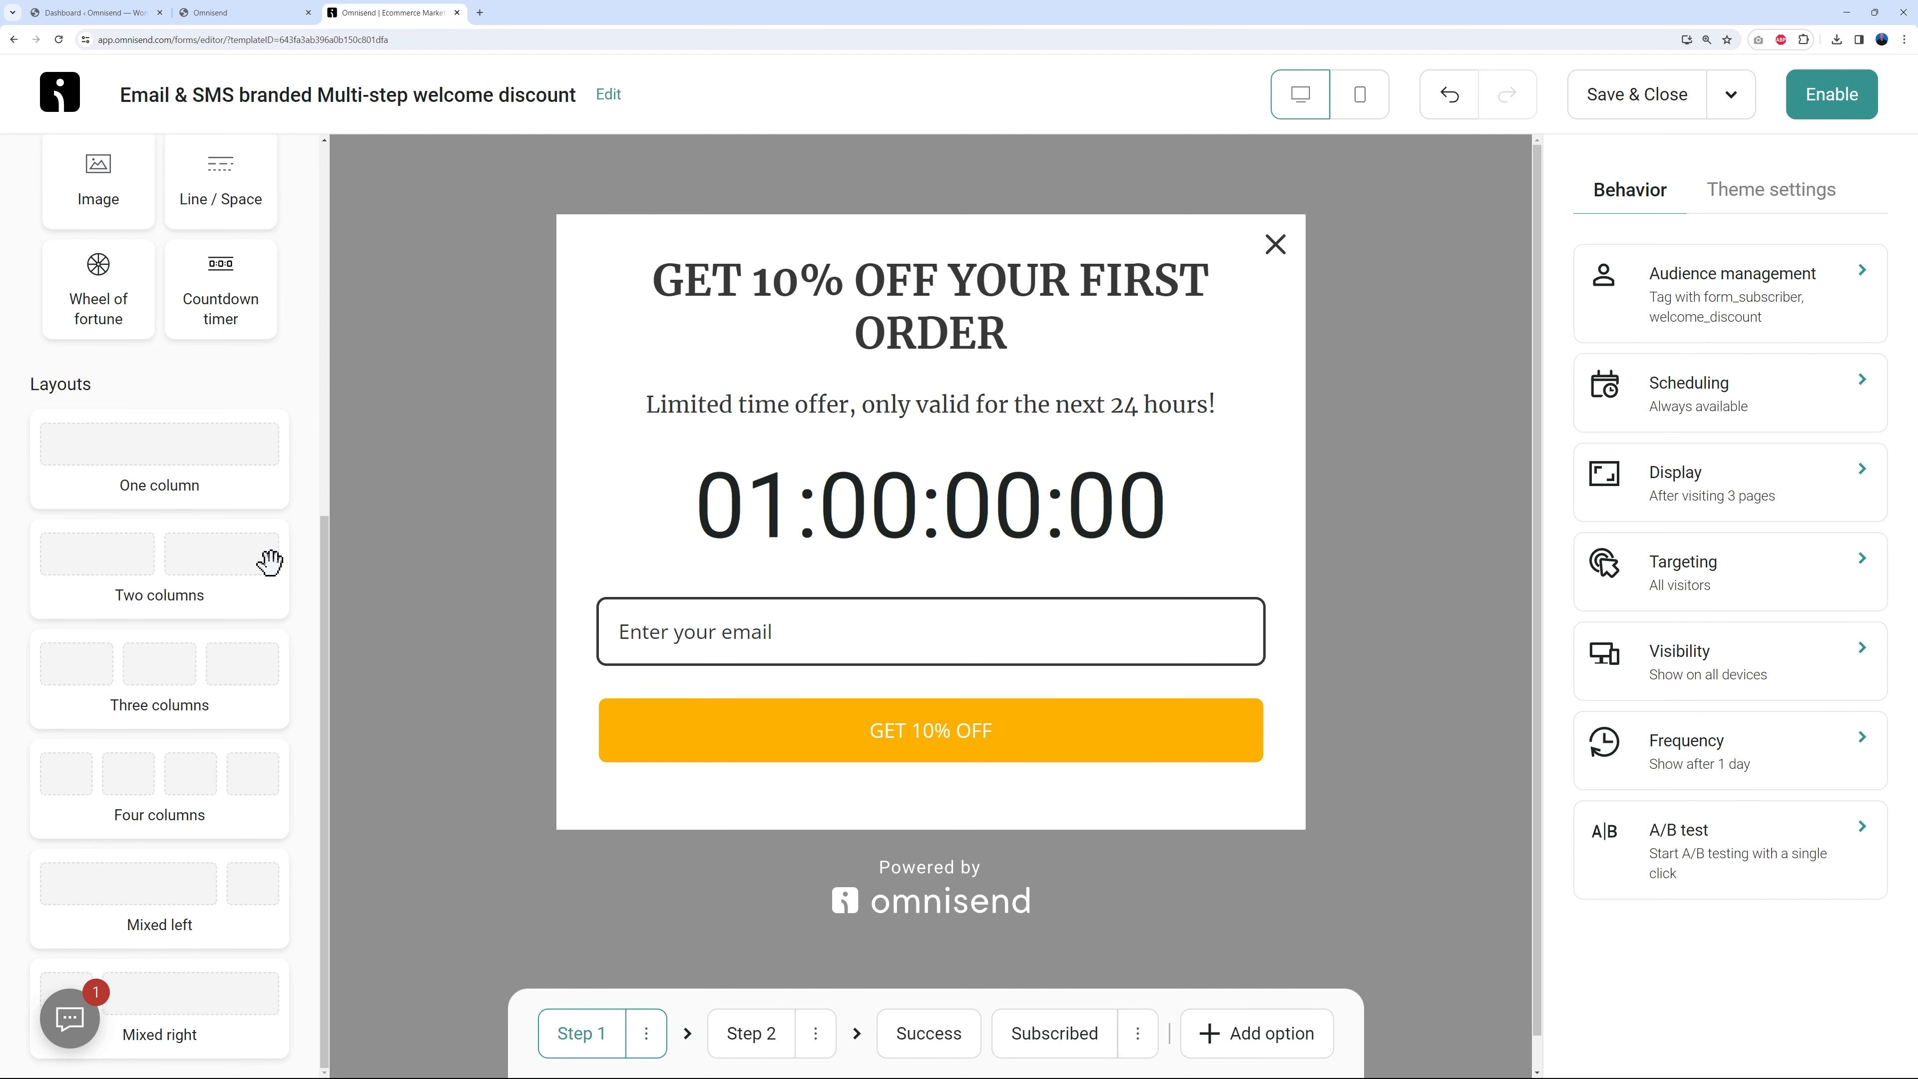
scroll(242, 676, up, 8)
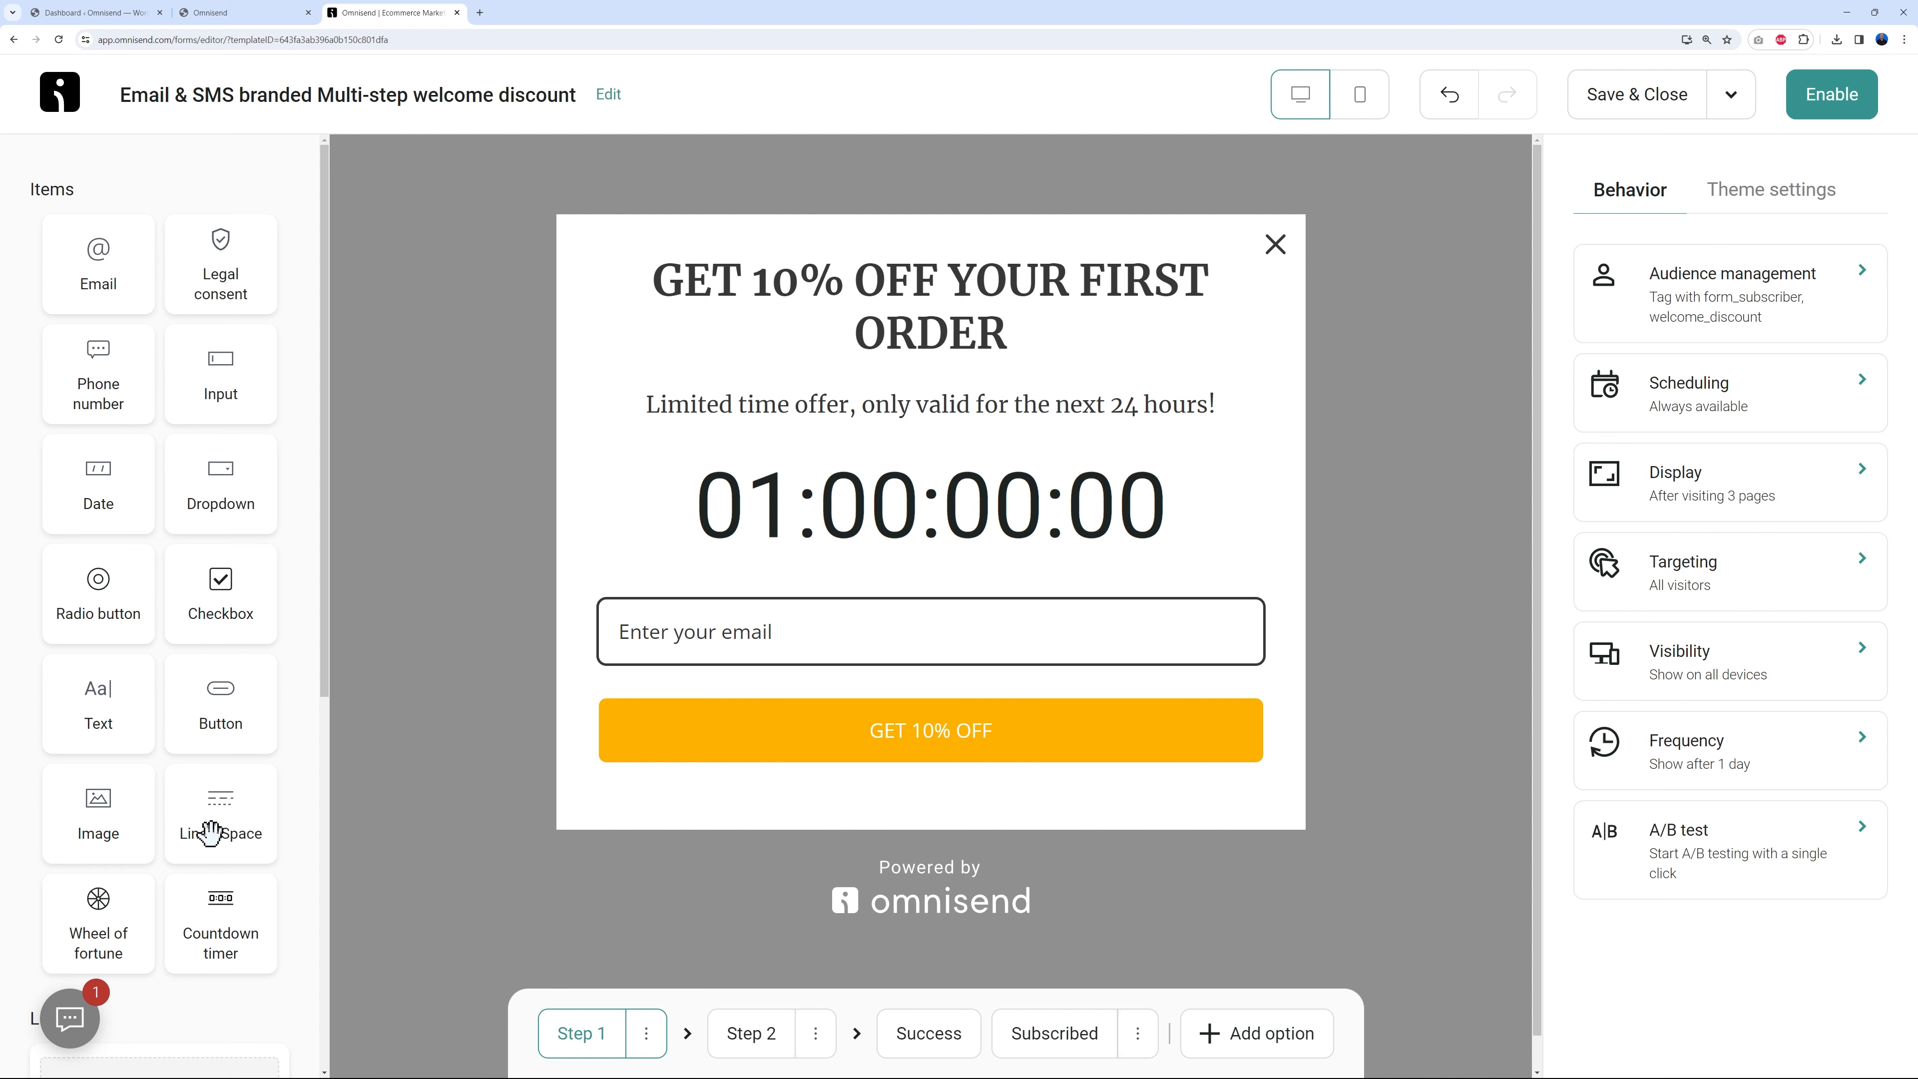
click(1647, 113)
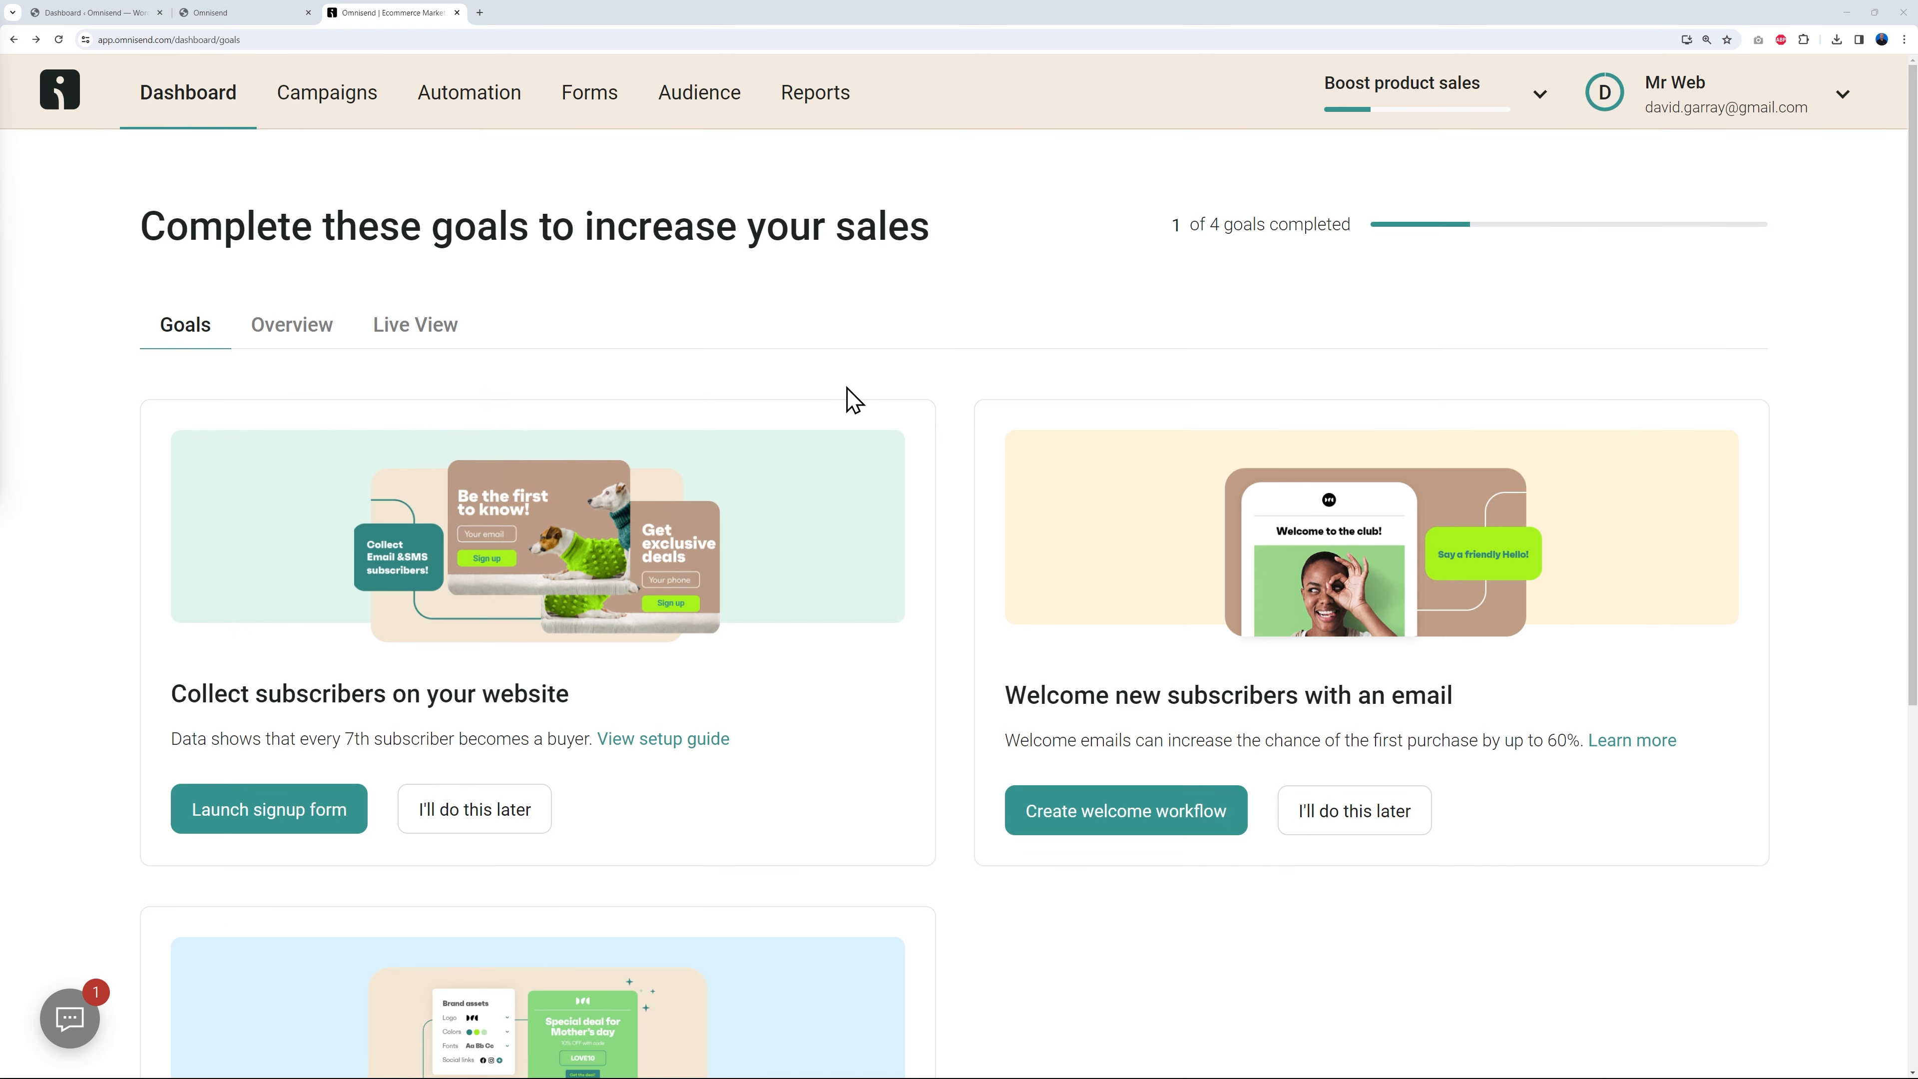
Open the draft signup form dated Feb 25, 2024 at 1:44 PM and enable it.
click(596, 113)
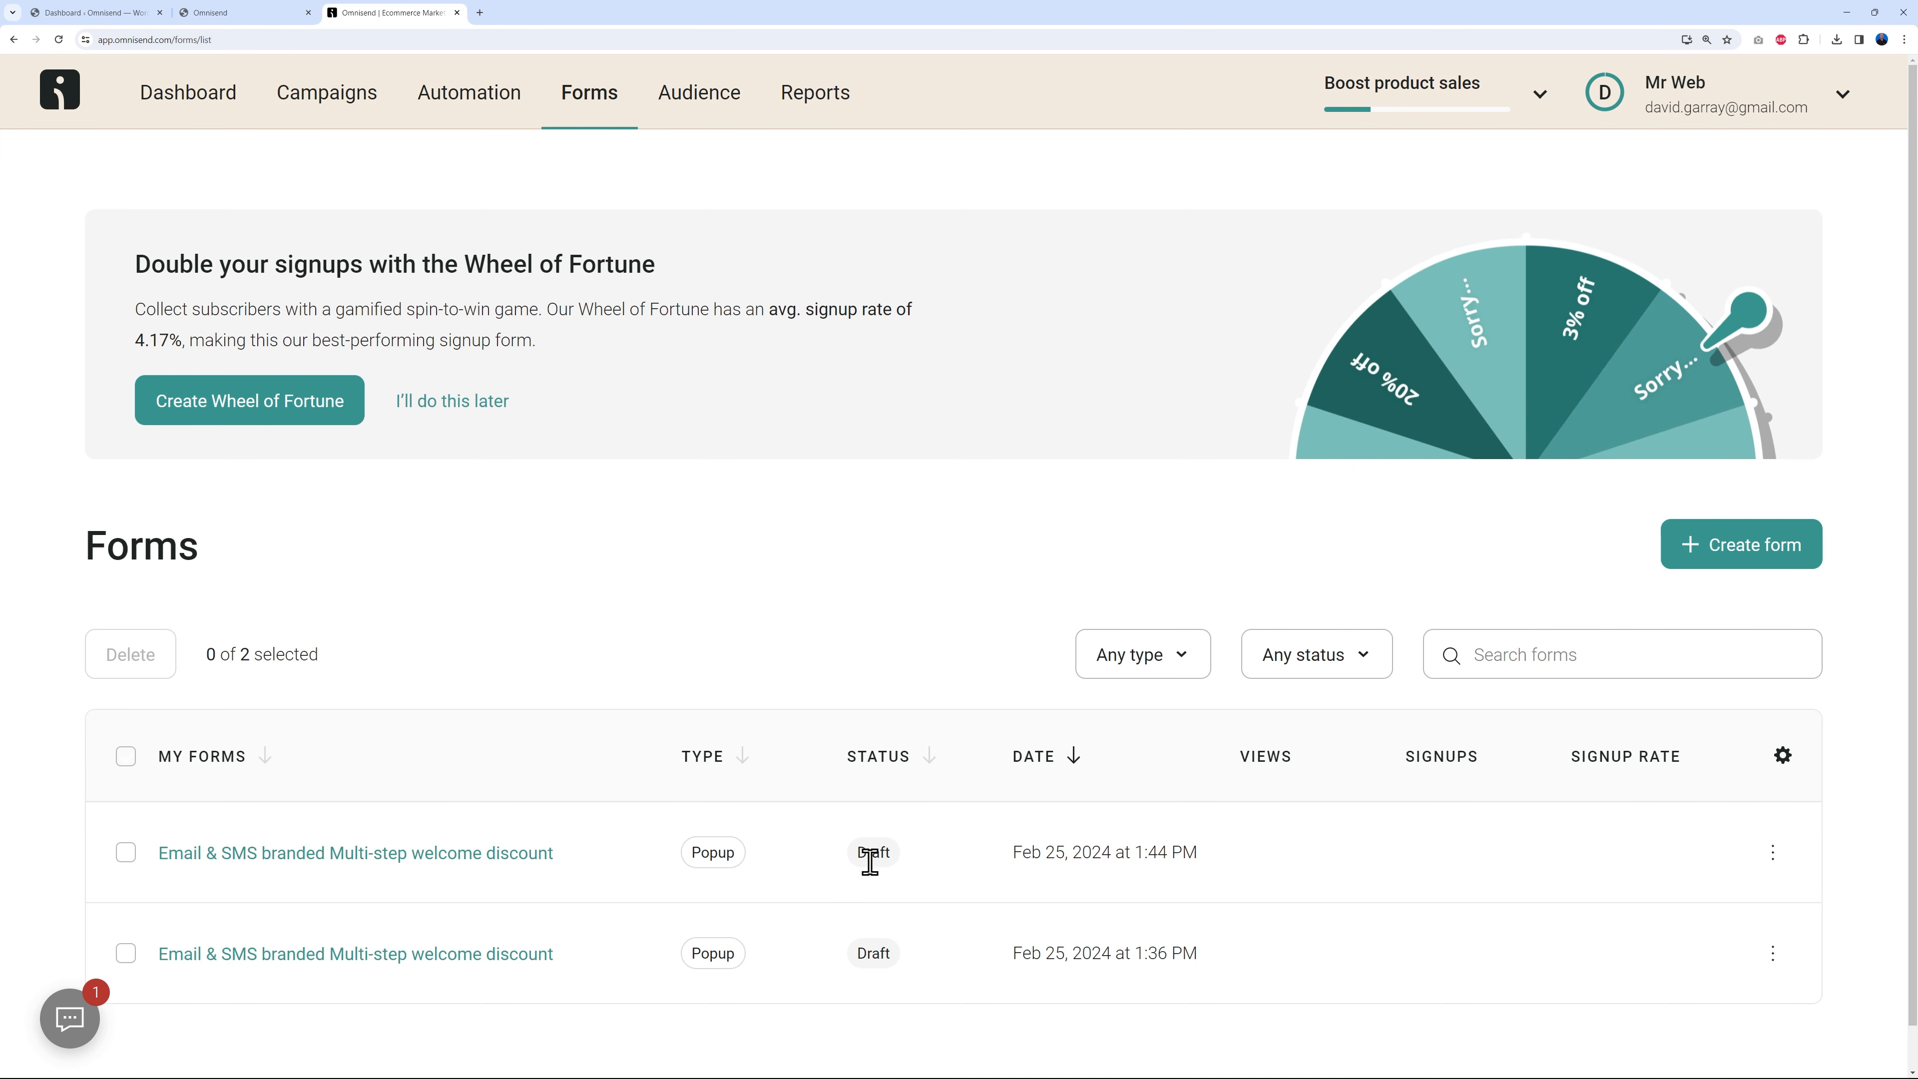
click(380, 864)
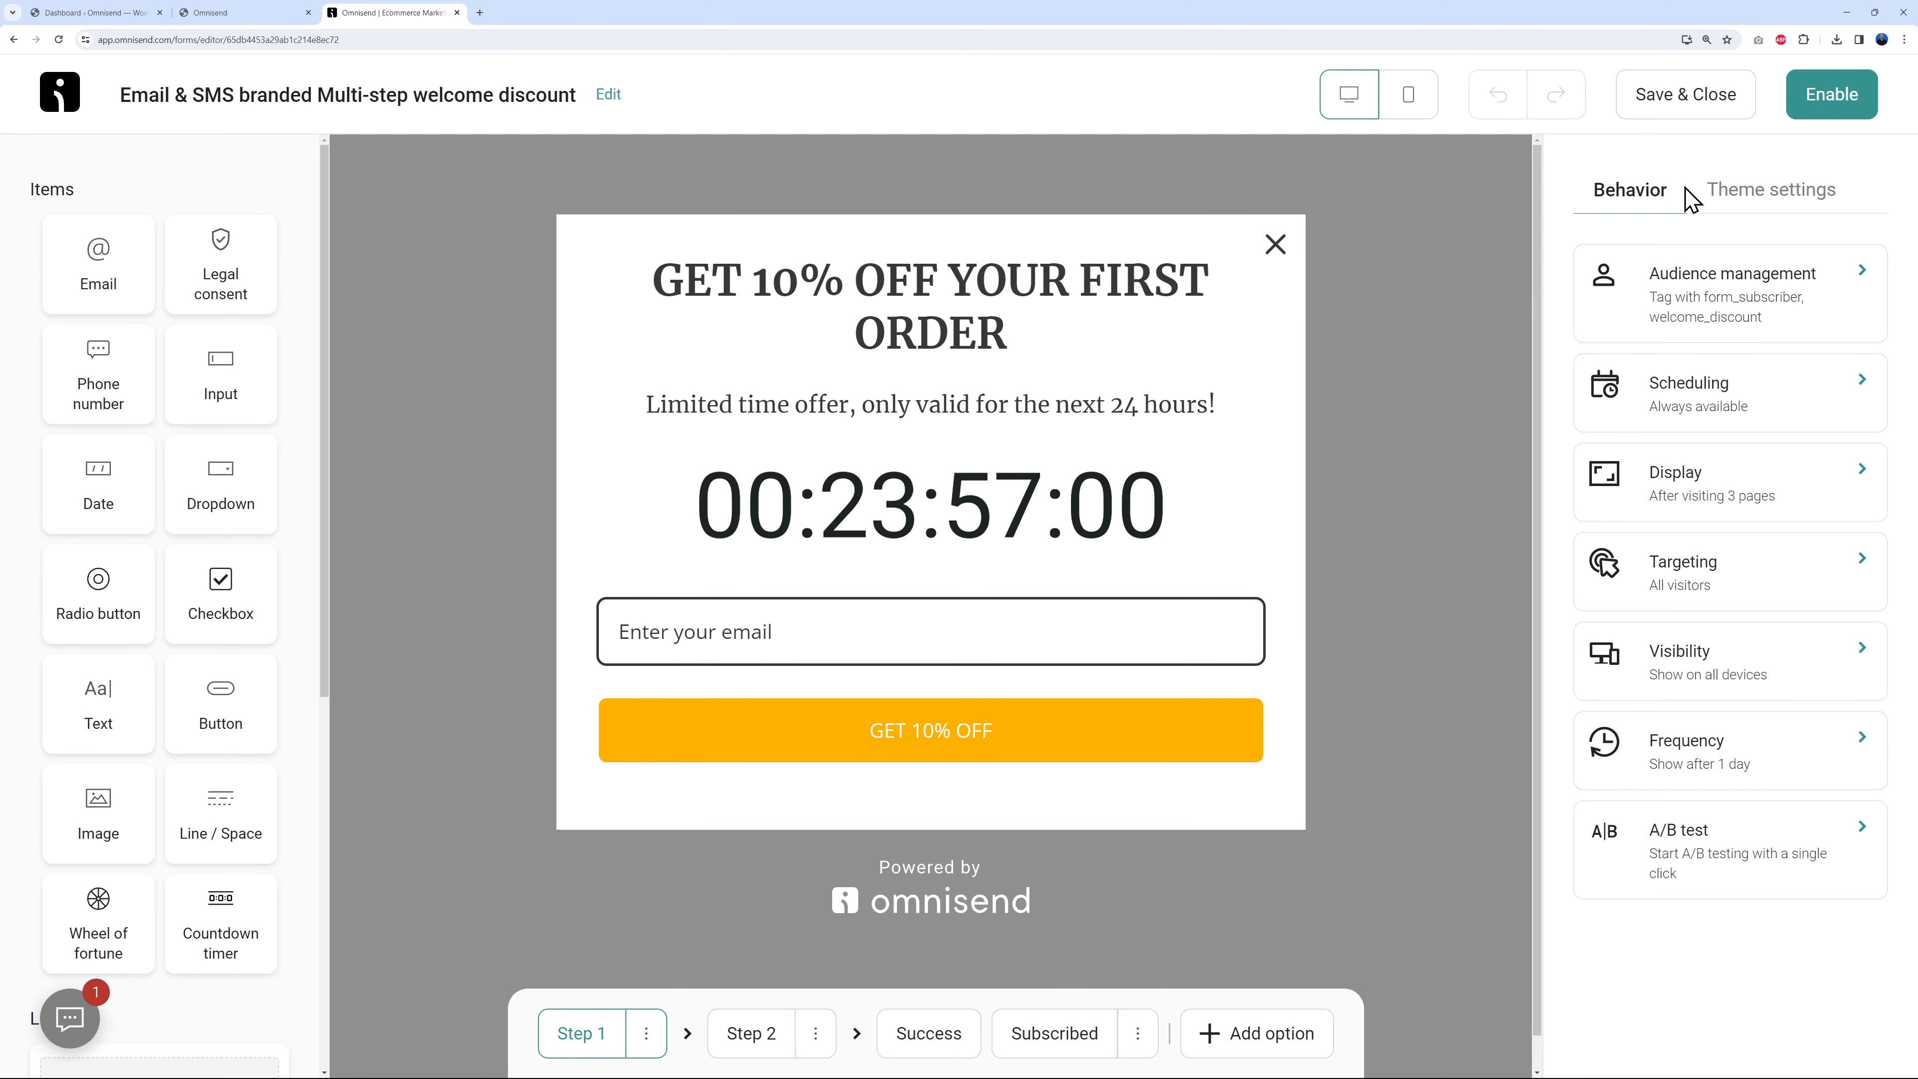
click(1840, 98)
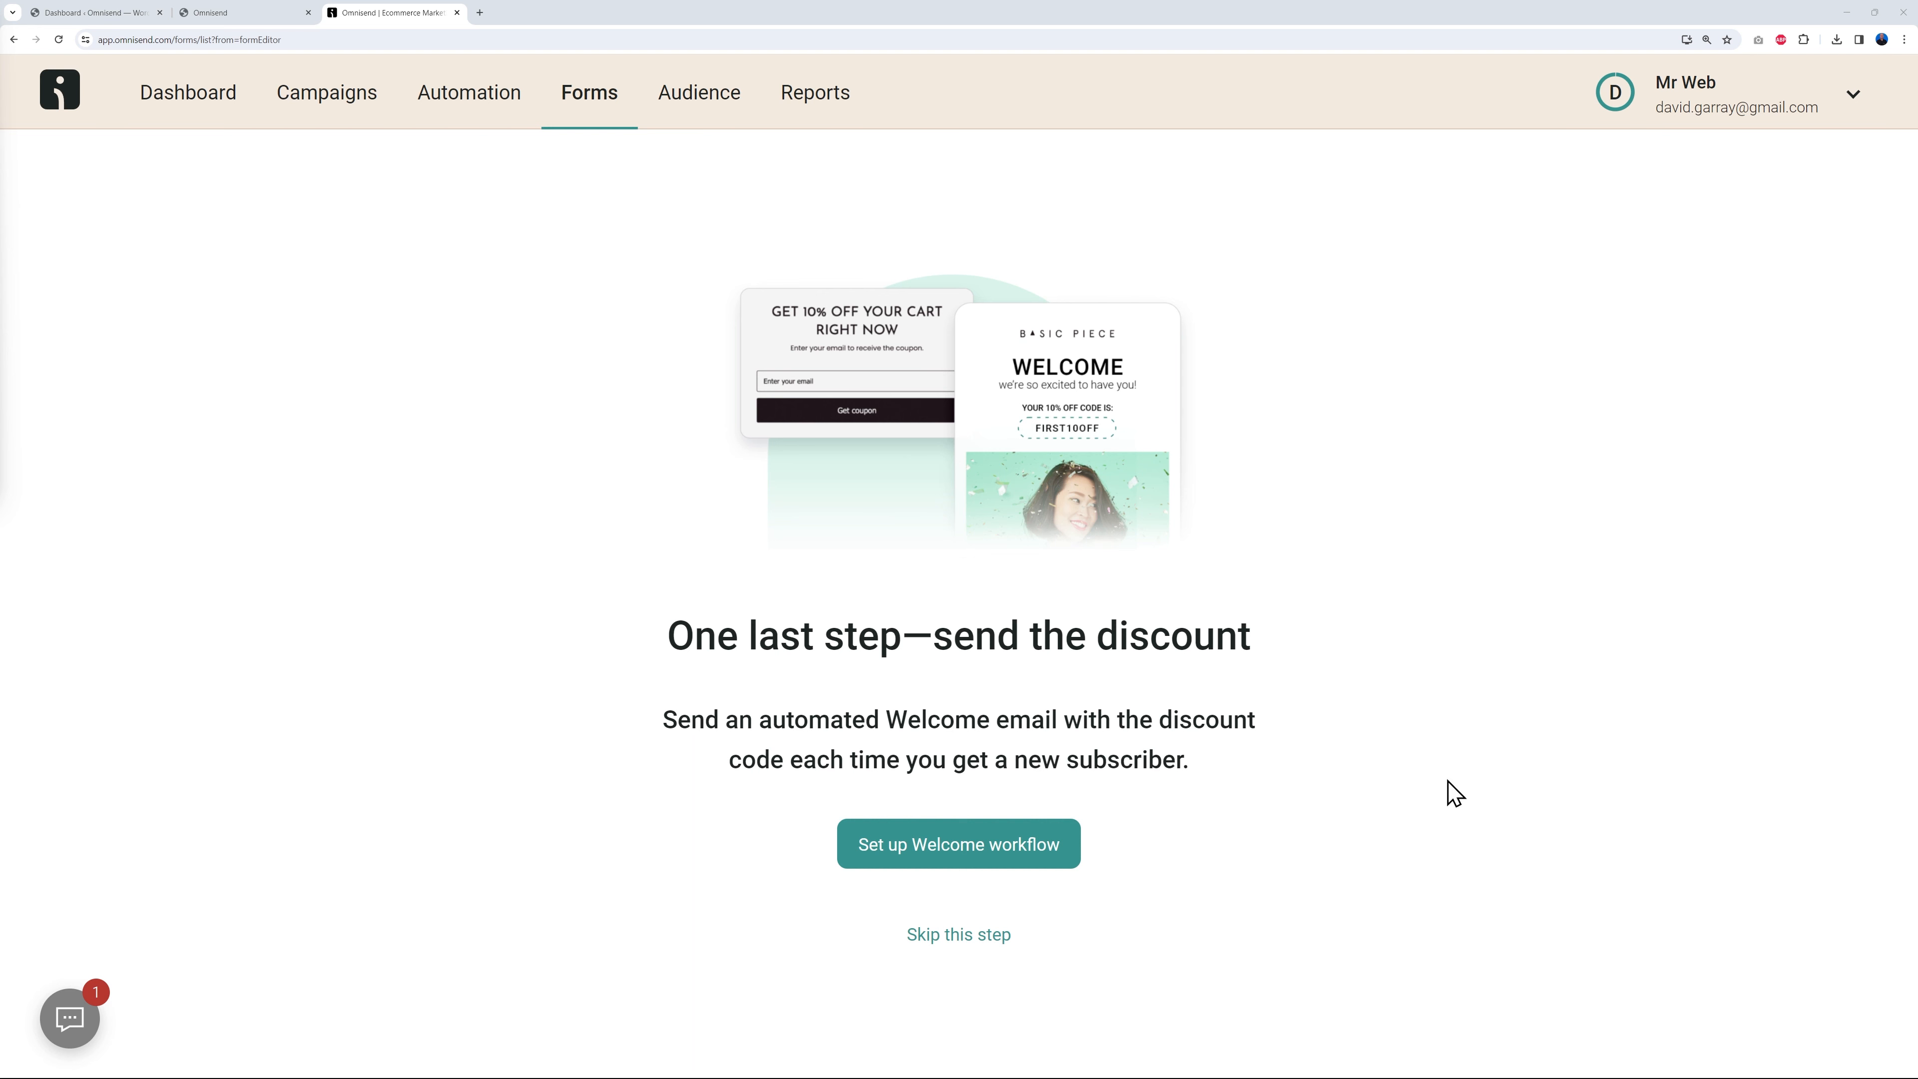
Set up the Welcome workflow using only emails and start it.
click(980, 861)
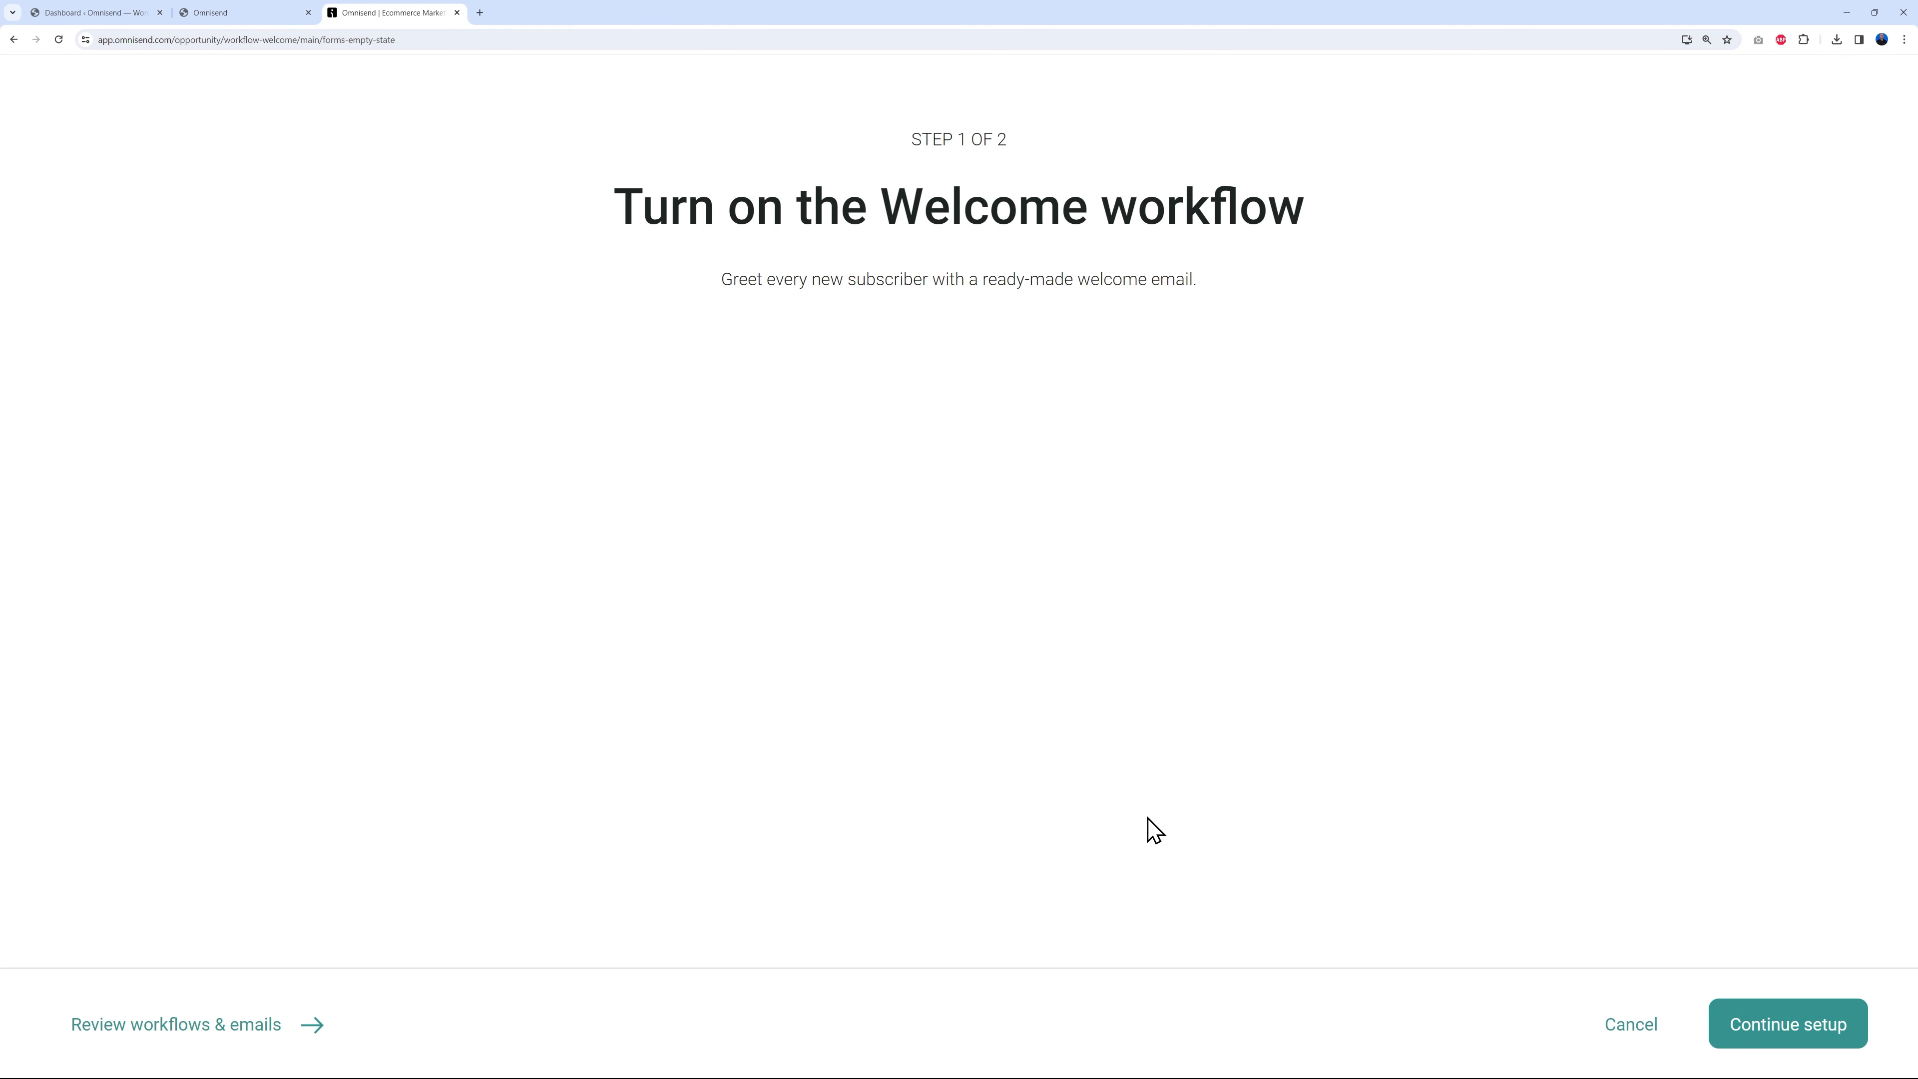
click(1790, 1028)
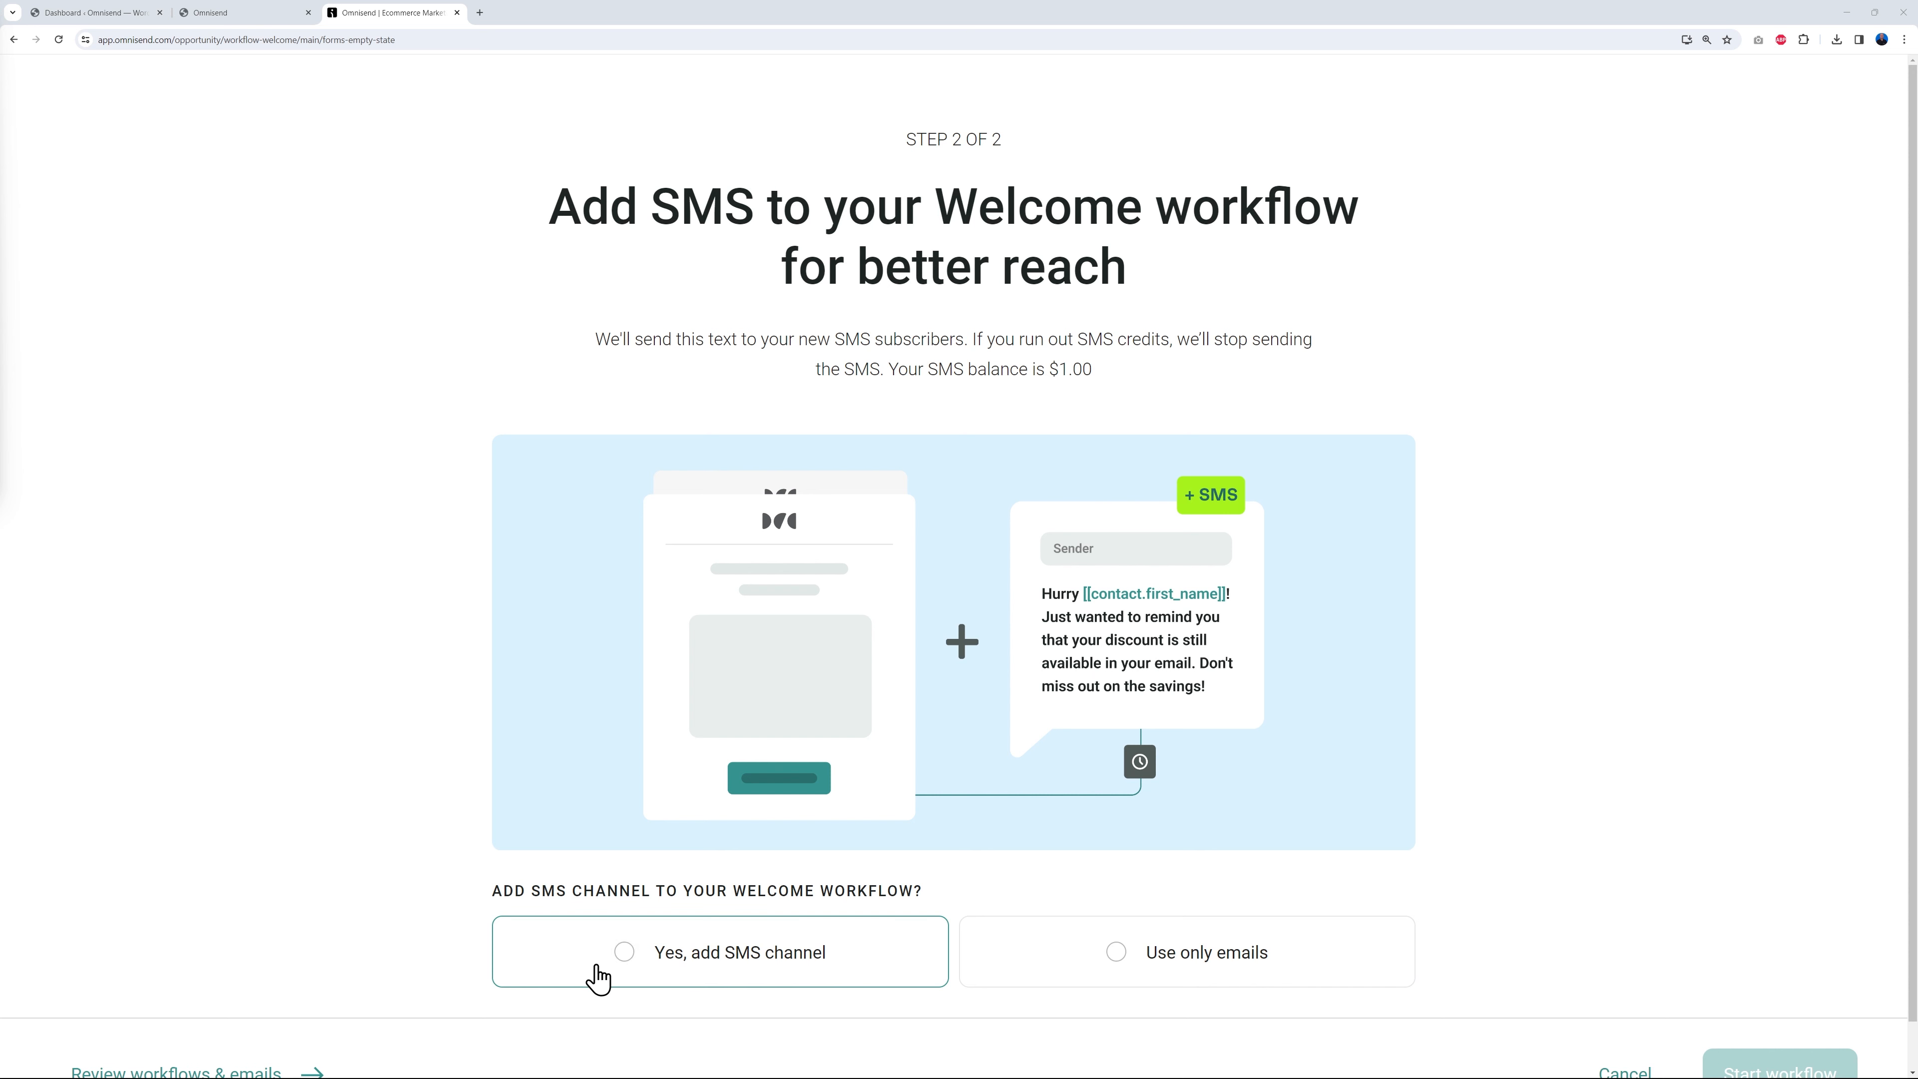
click(1123, 967)
scroll(1728, 807, down, 1)
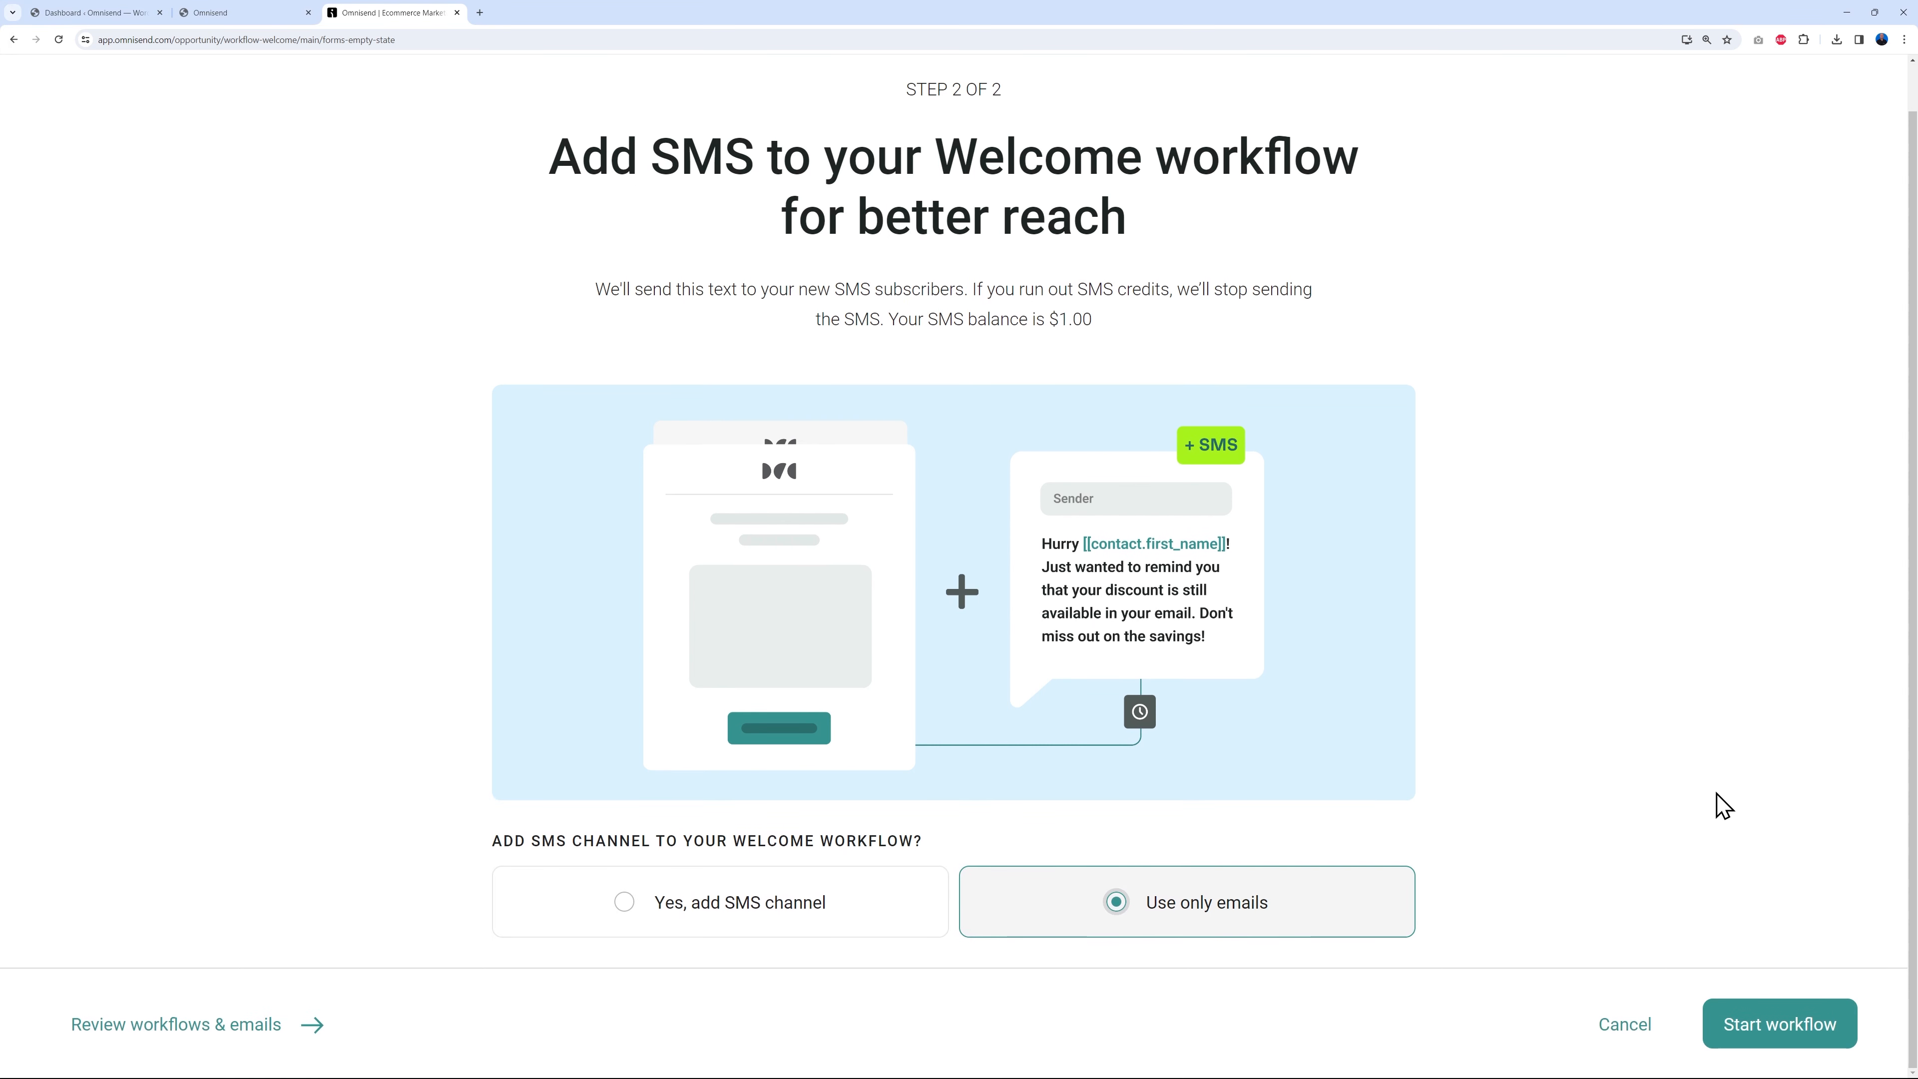
click(1708, 1036)
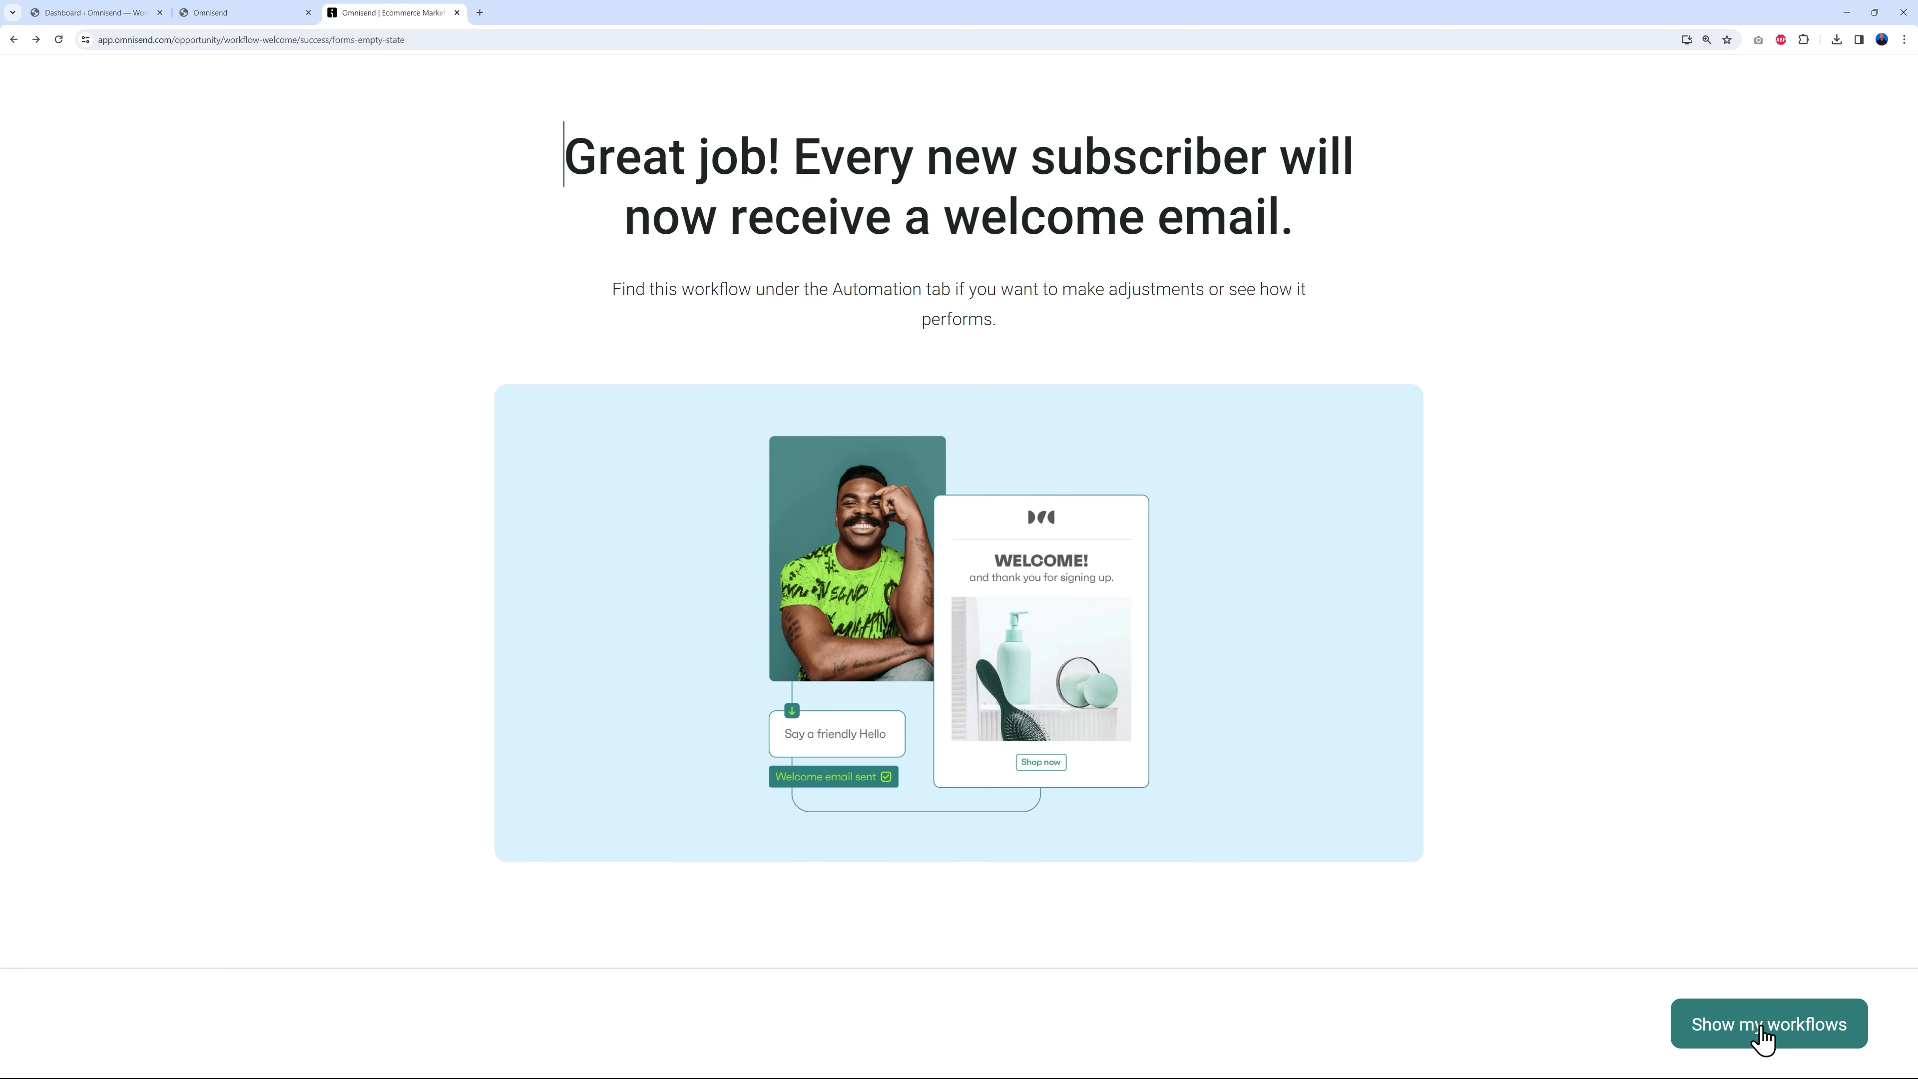
Review the Welcome workflow and its email content in the automations, then close the workflow.
click(1704, 1032)
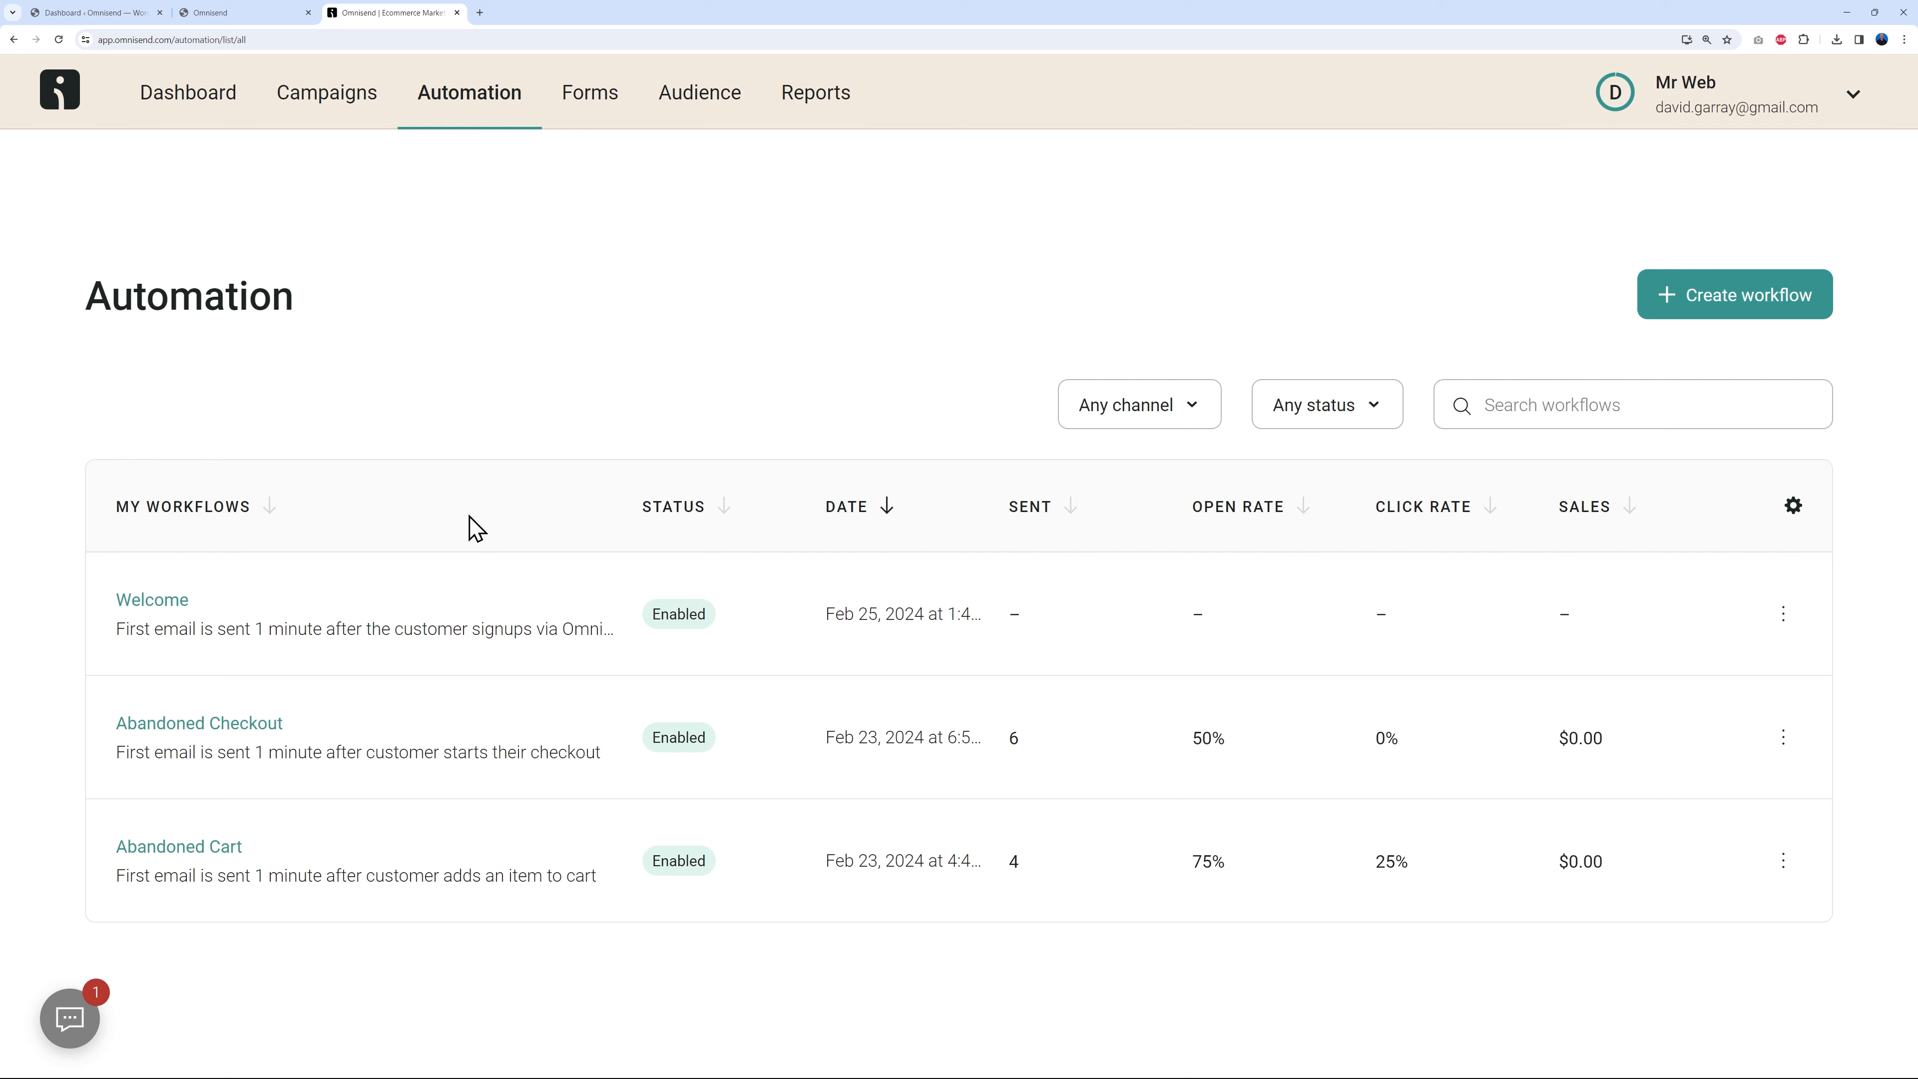
click(165, 610)
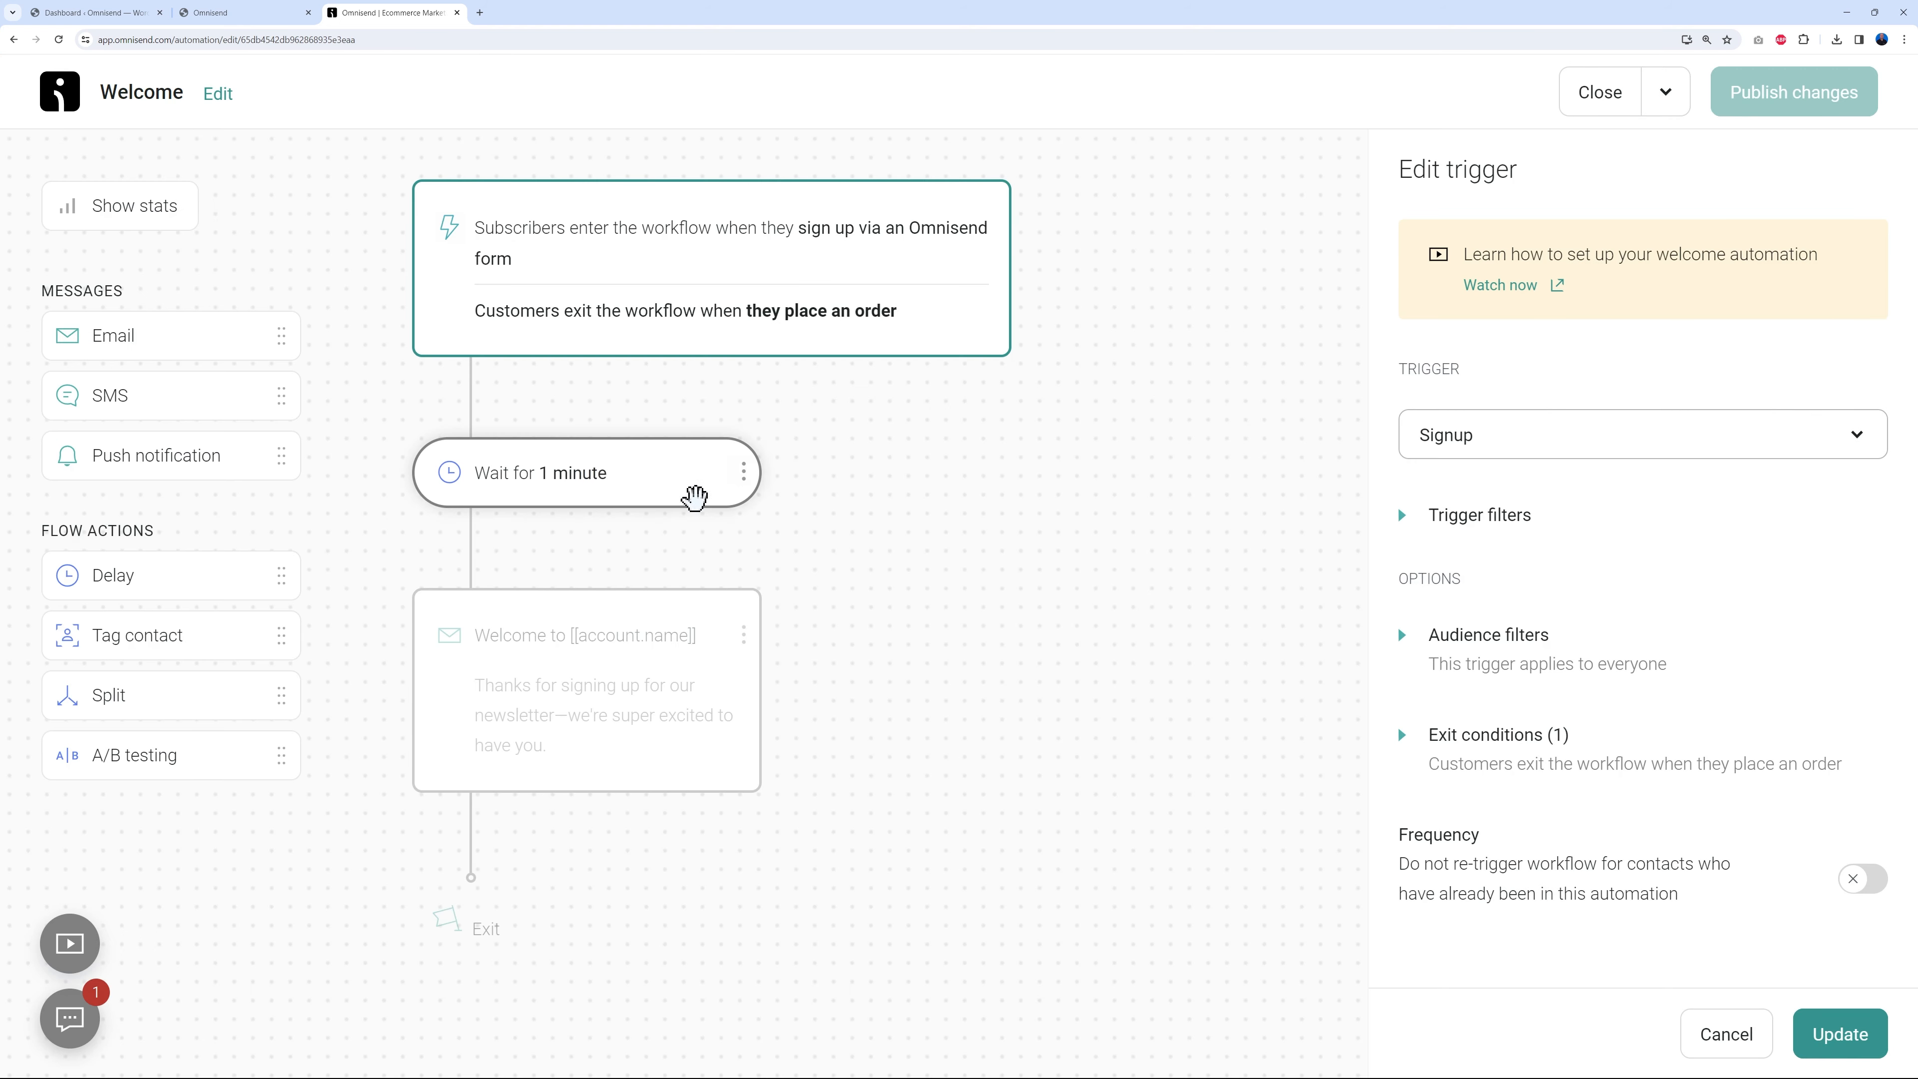
click(622, 711)
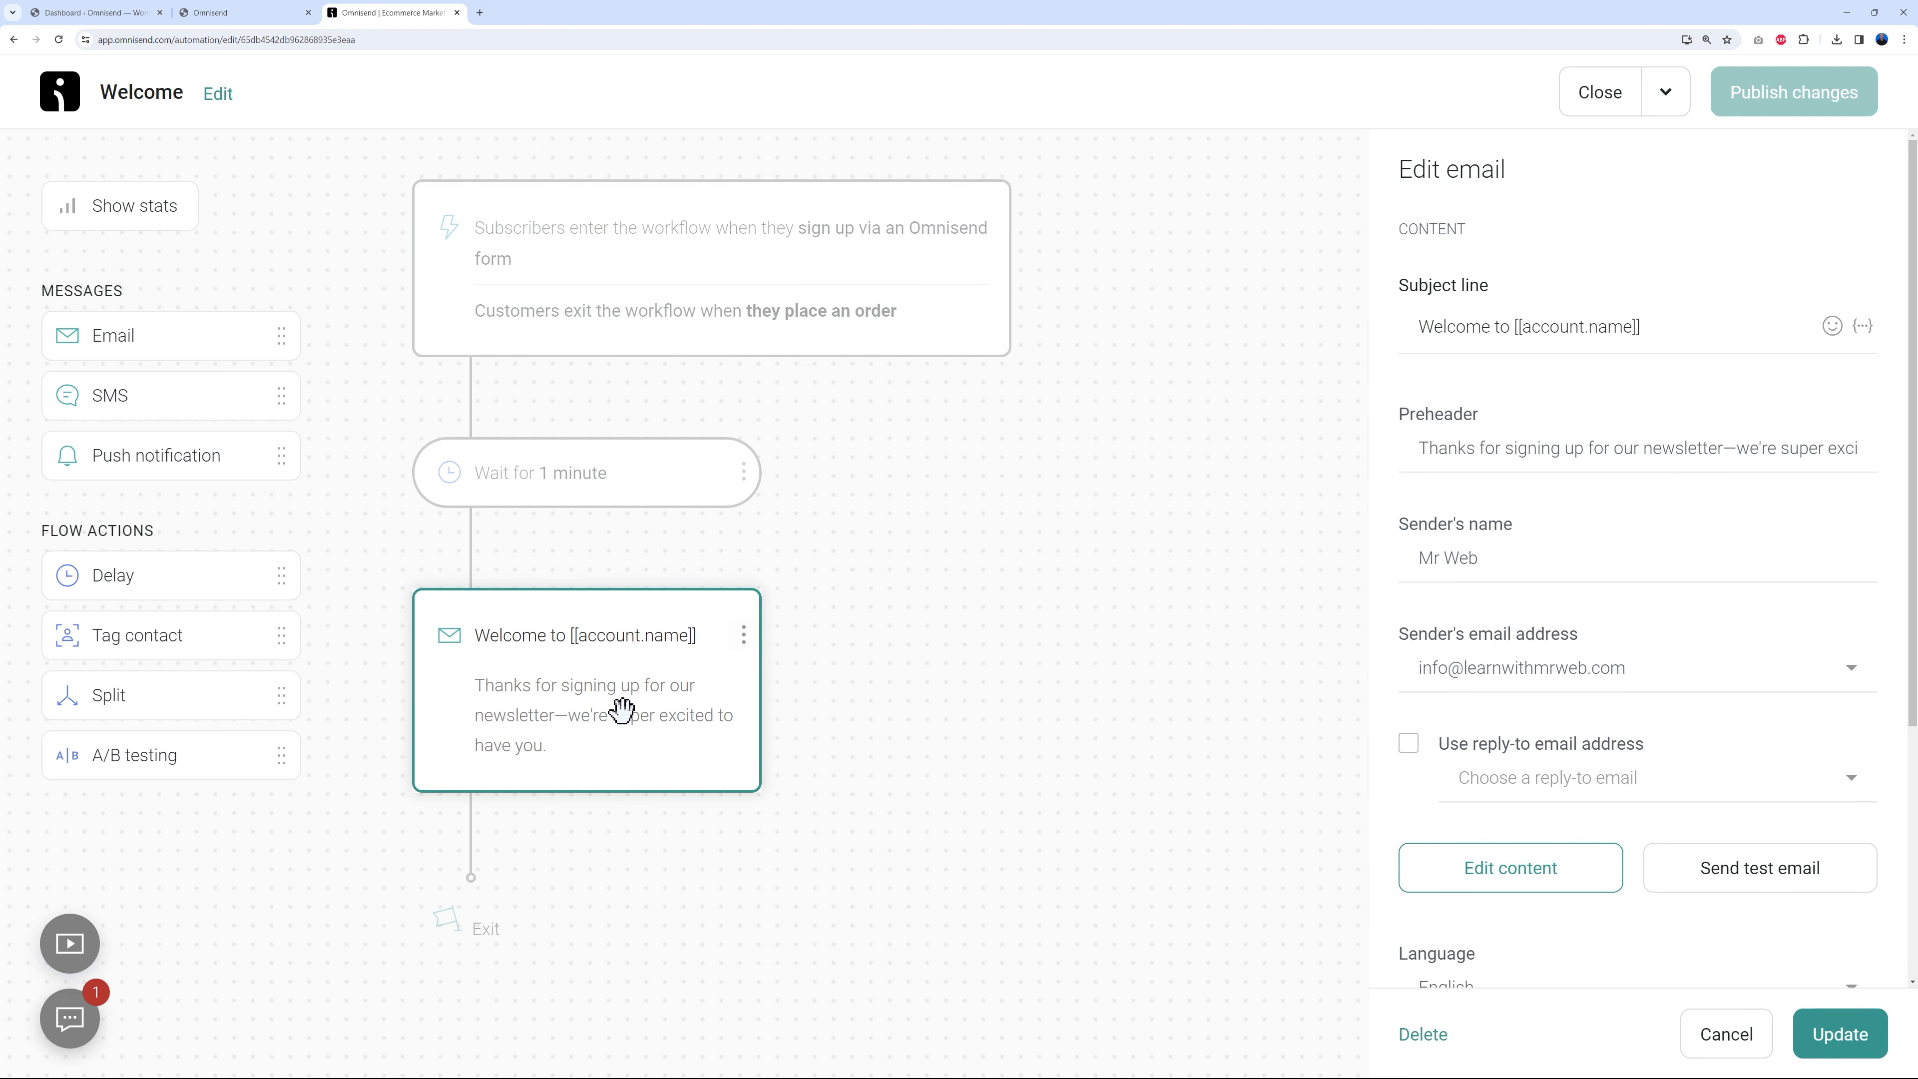
click(1510, 876)
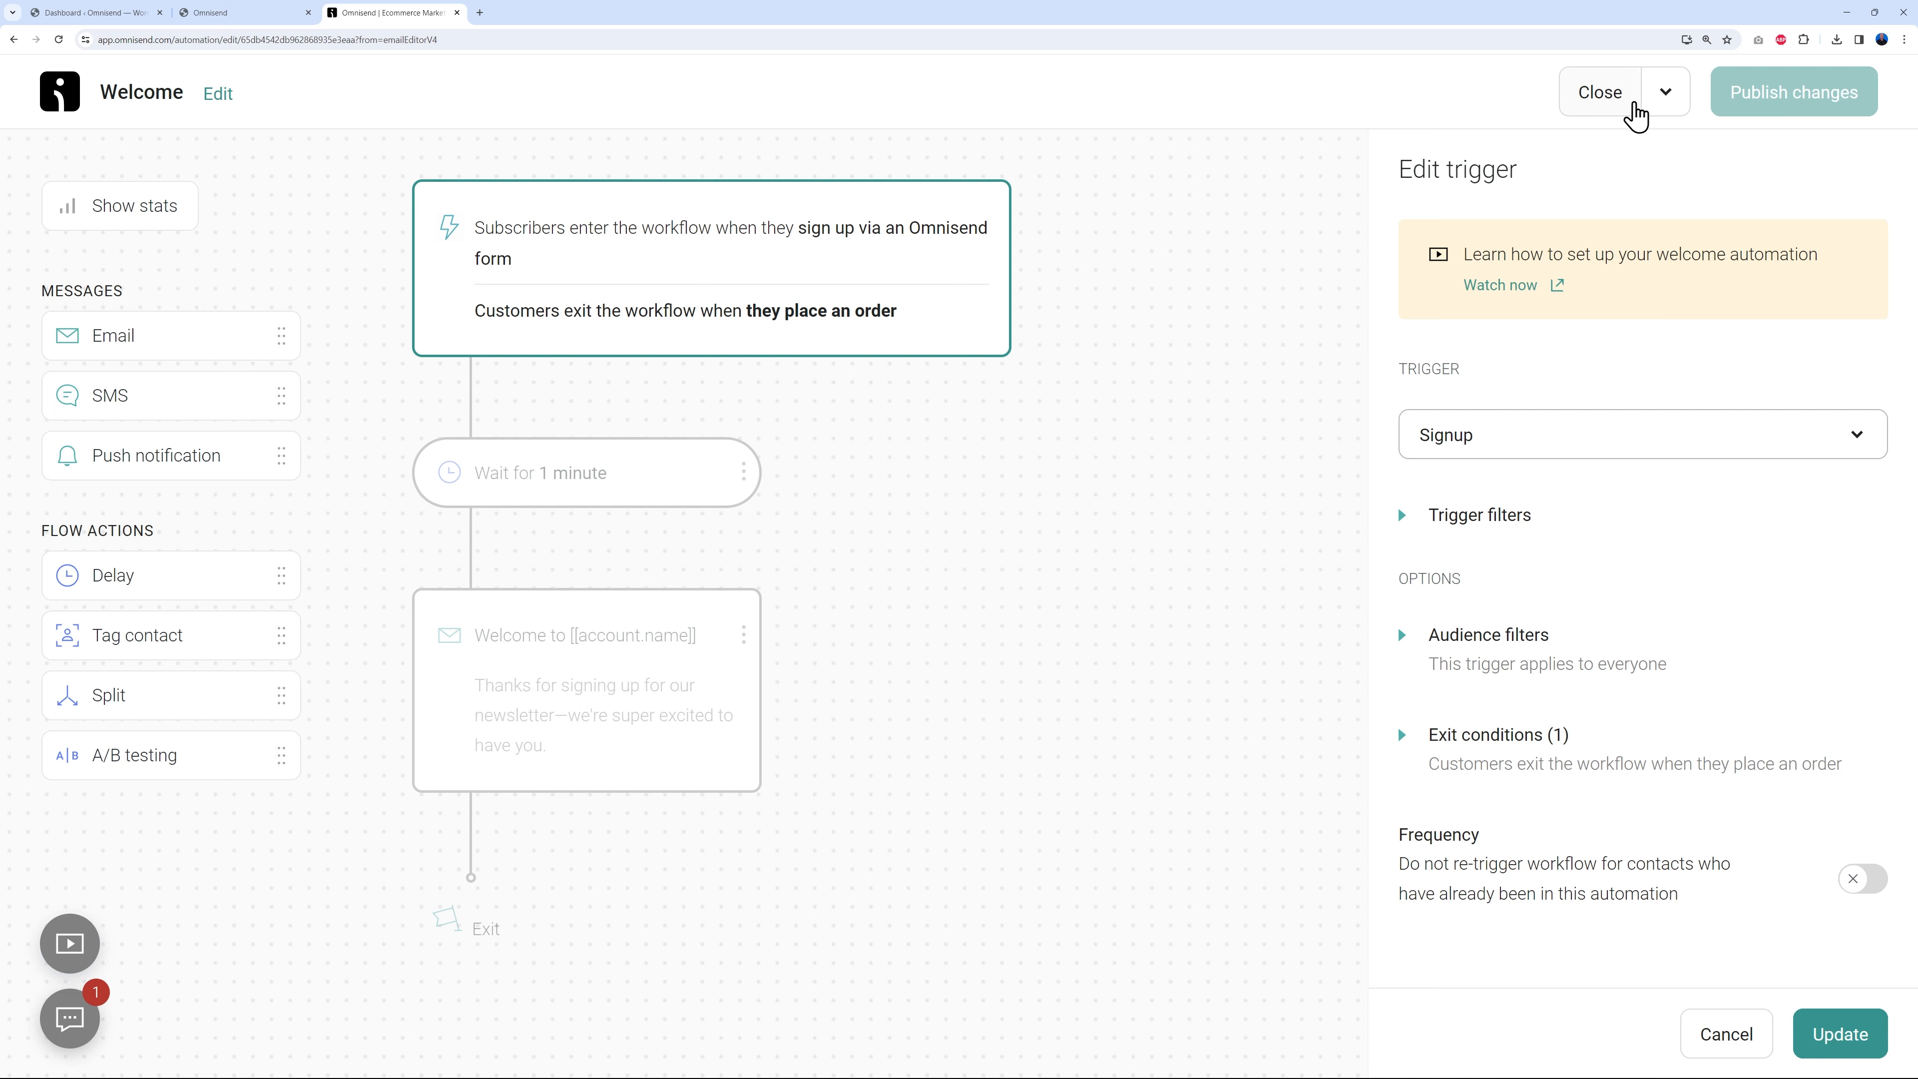
click(1627, 113)
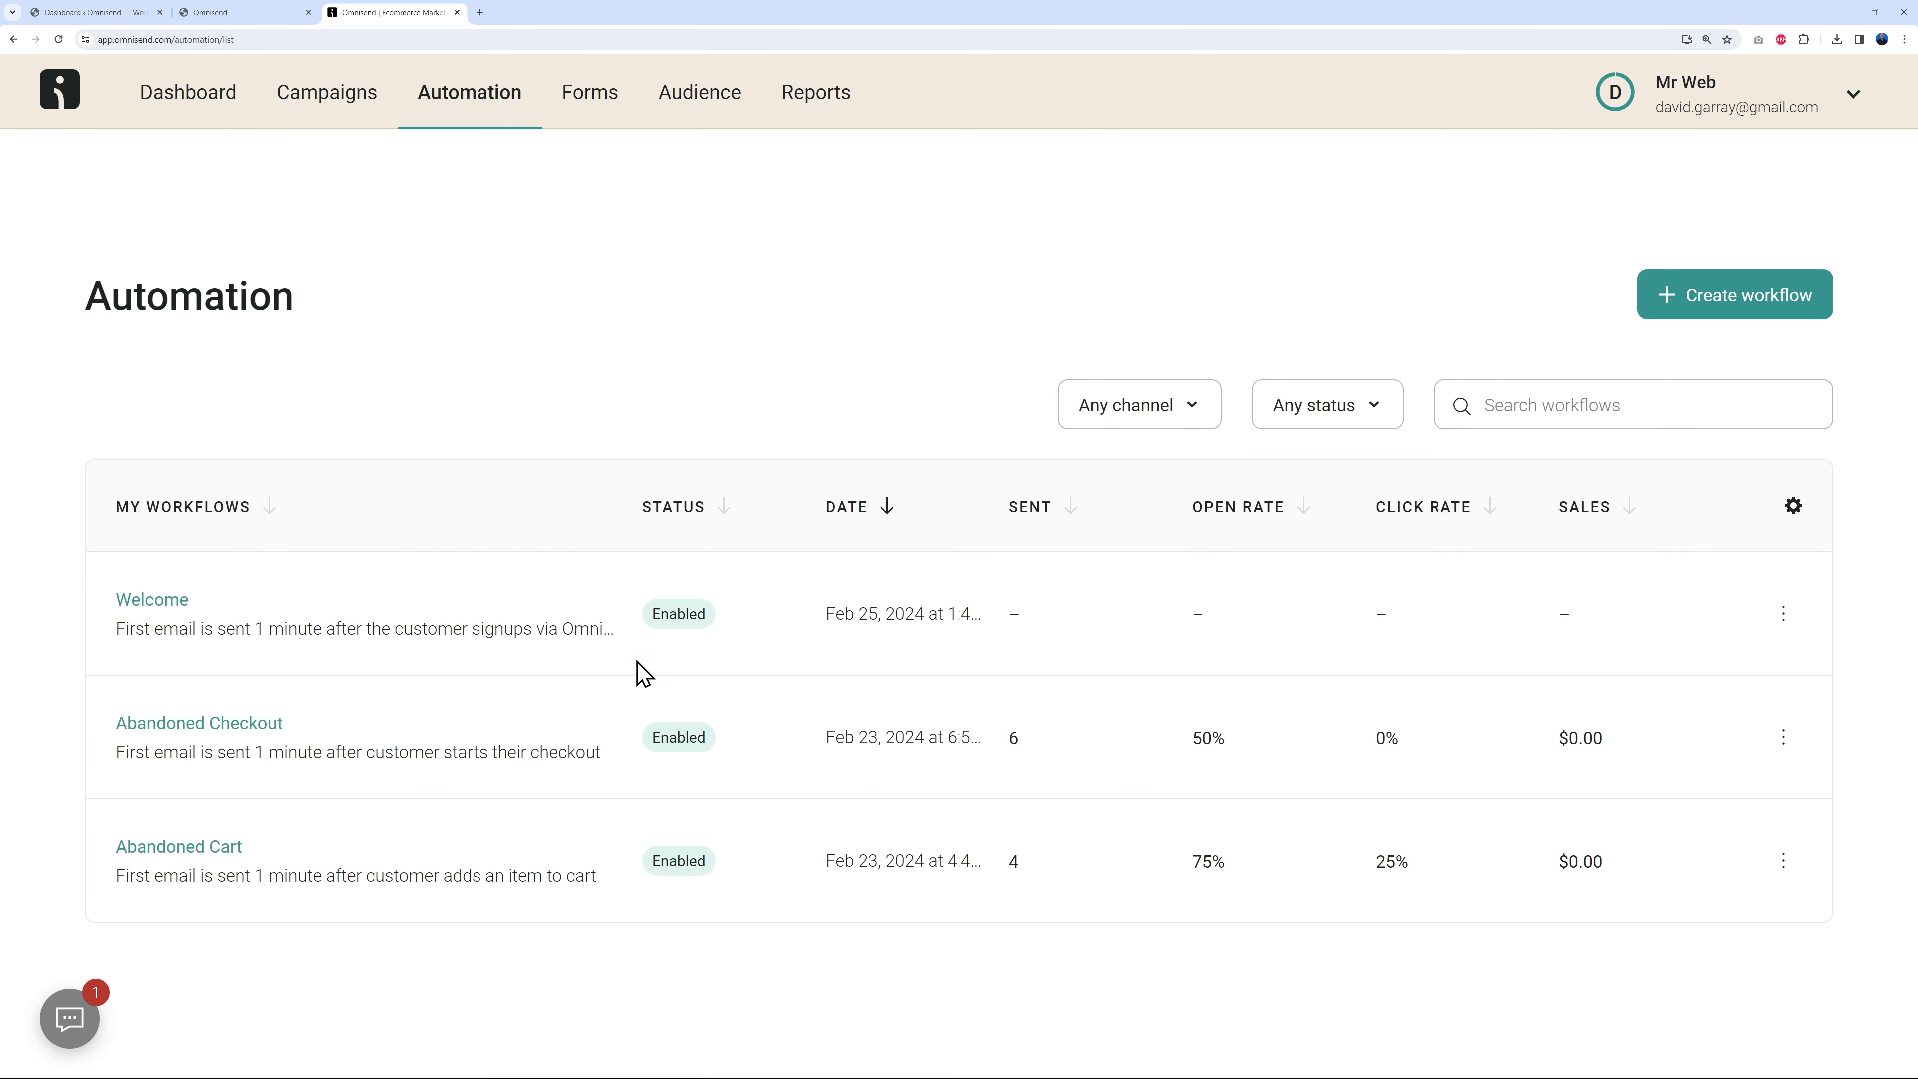
Switch to the store and visit the homepage, Ultra Skinny Fit Suit and Slim Fit Tweed Blazer pages to trigger the signup popup.
click(242, 12)
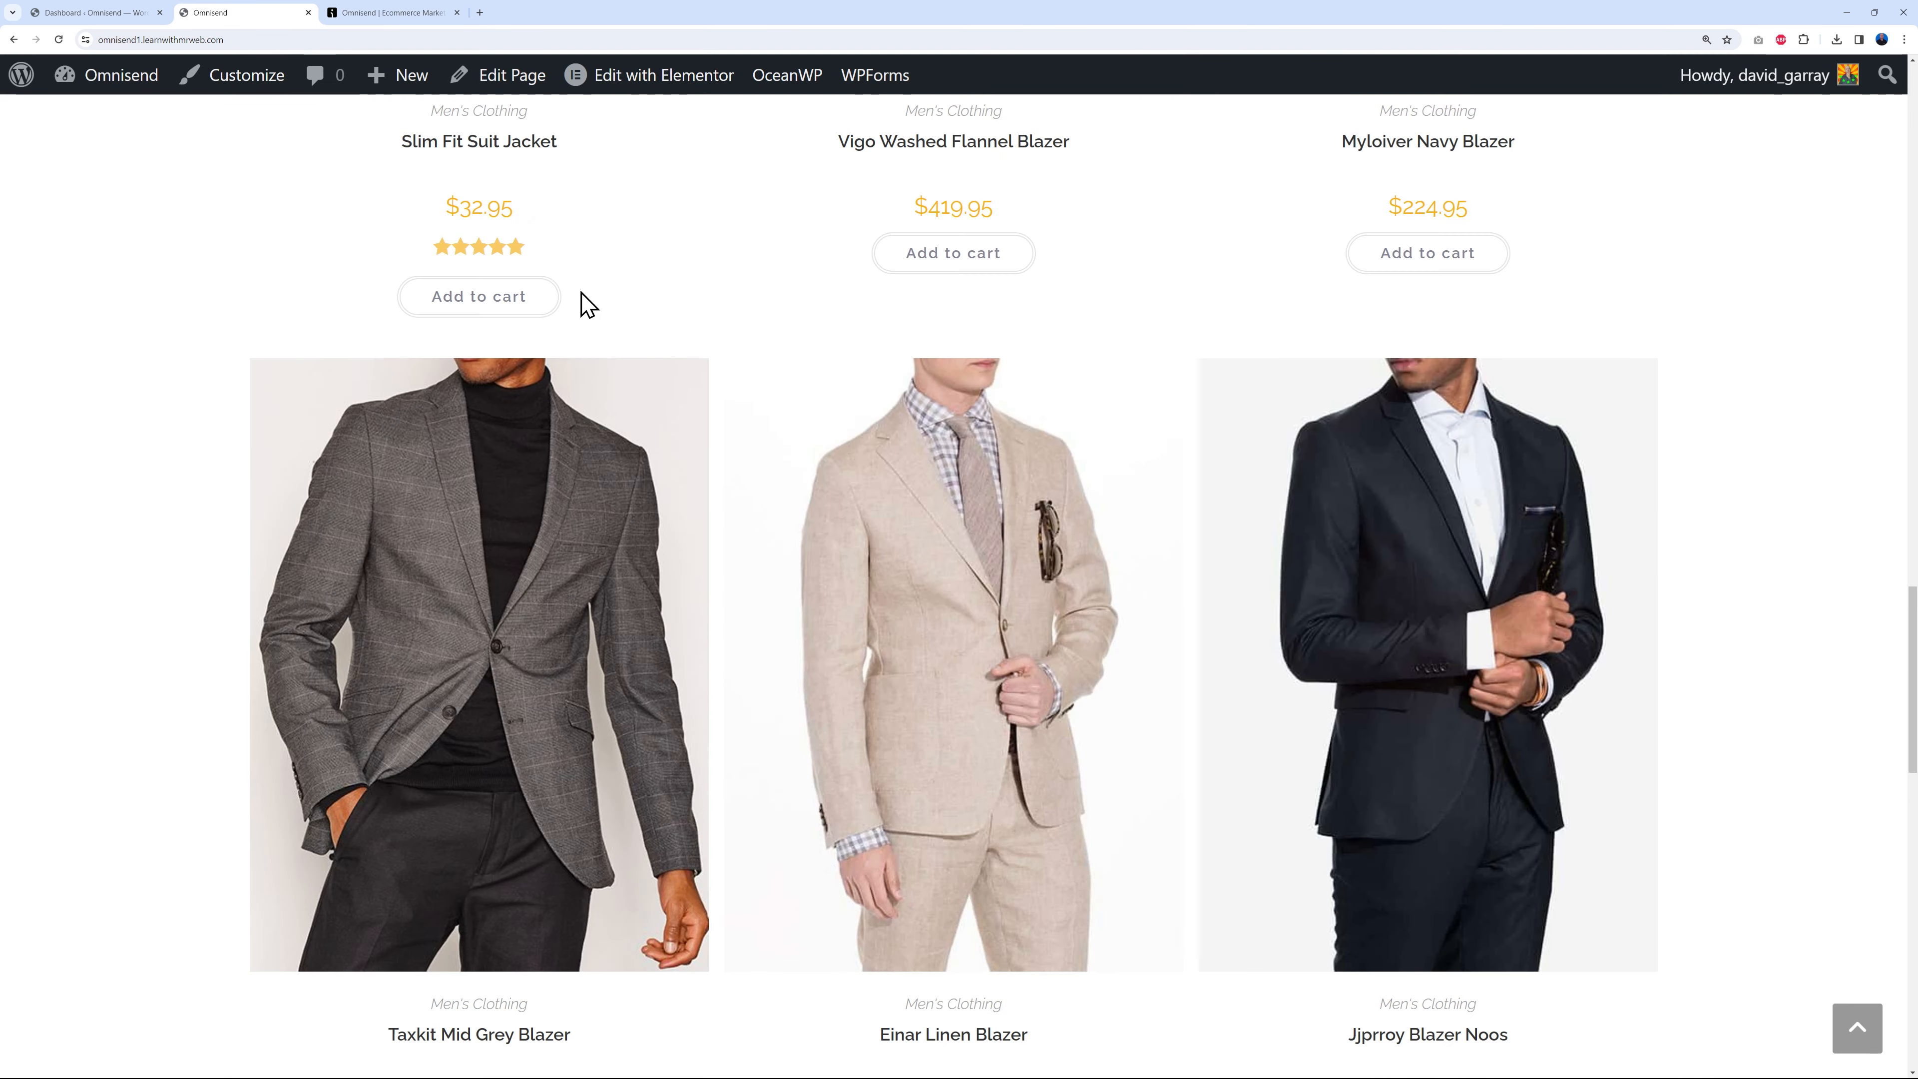
scroll(604, 330, up, 15)
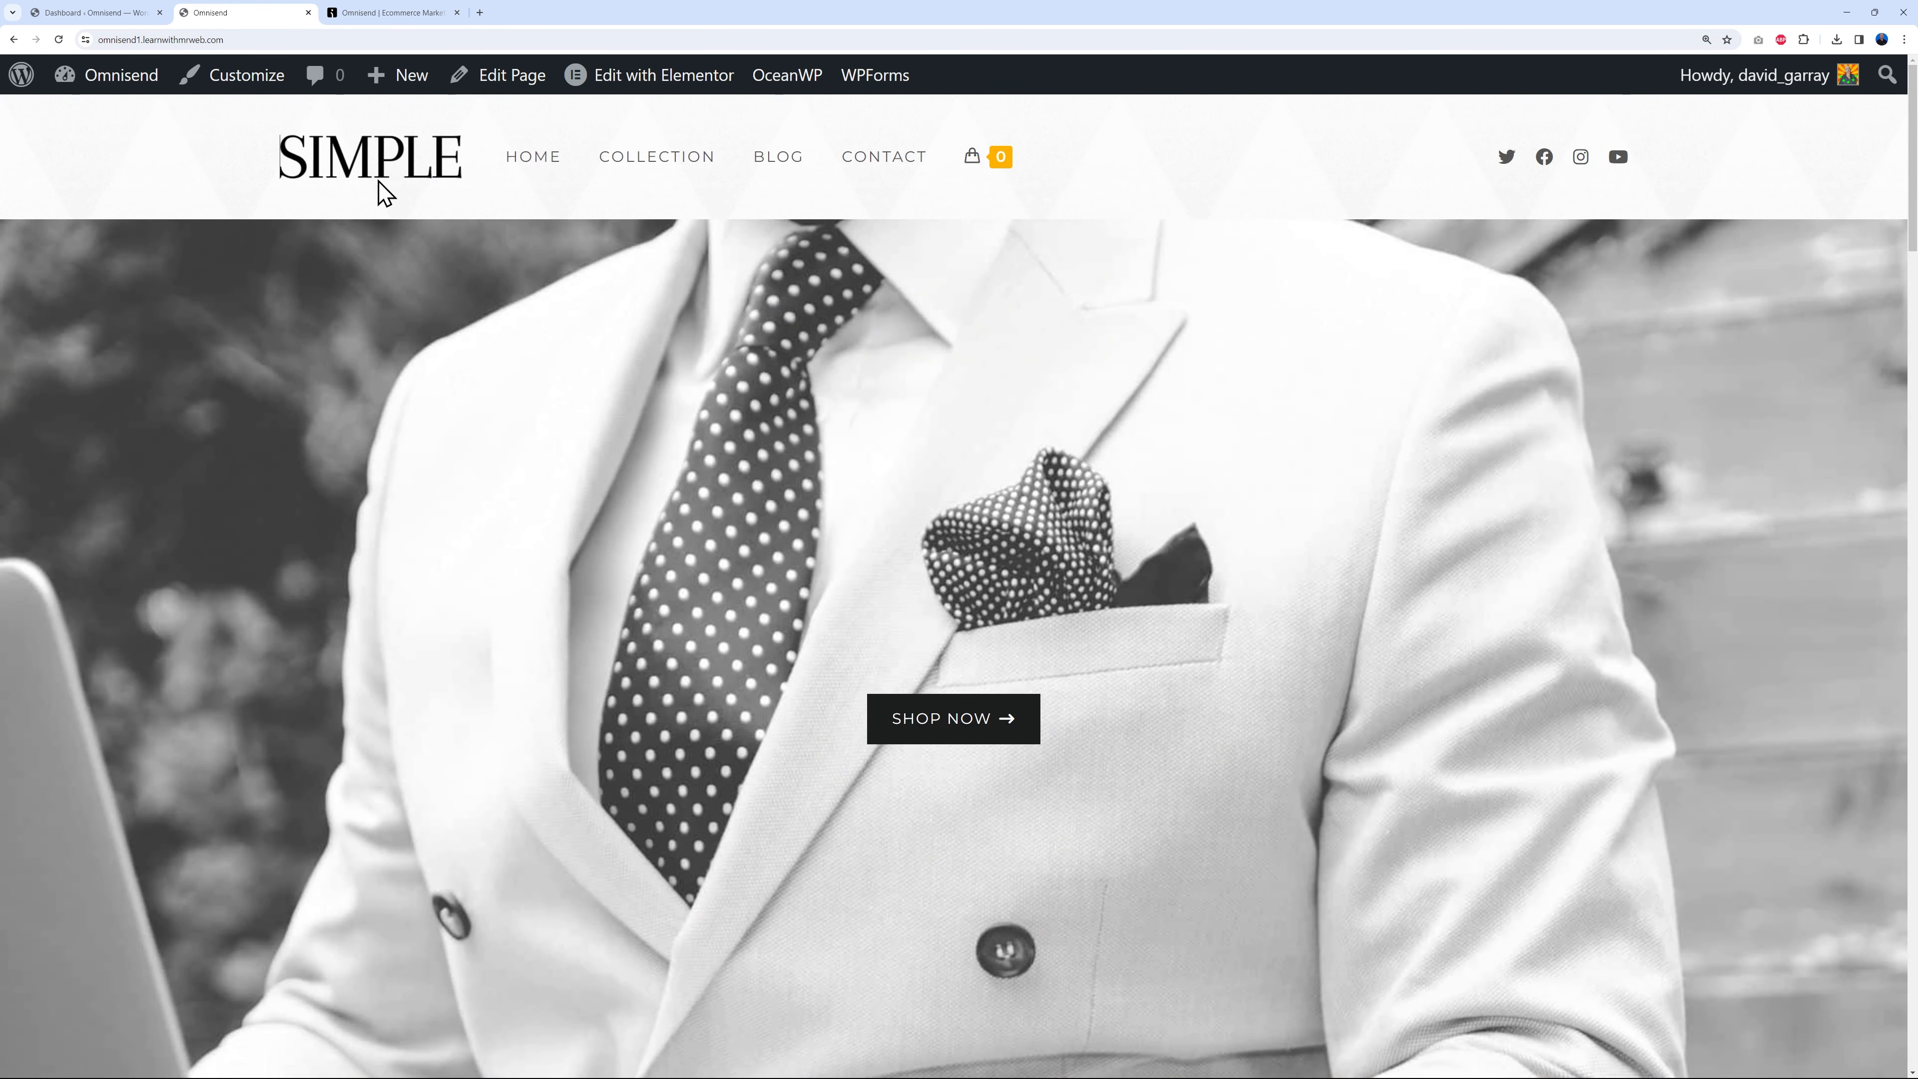
click(359, 174)
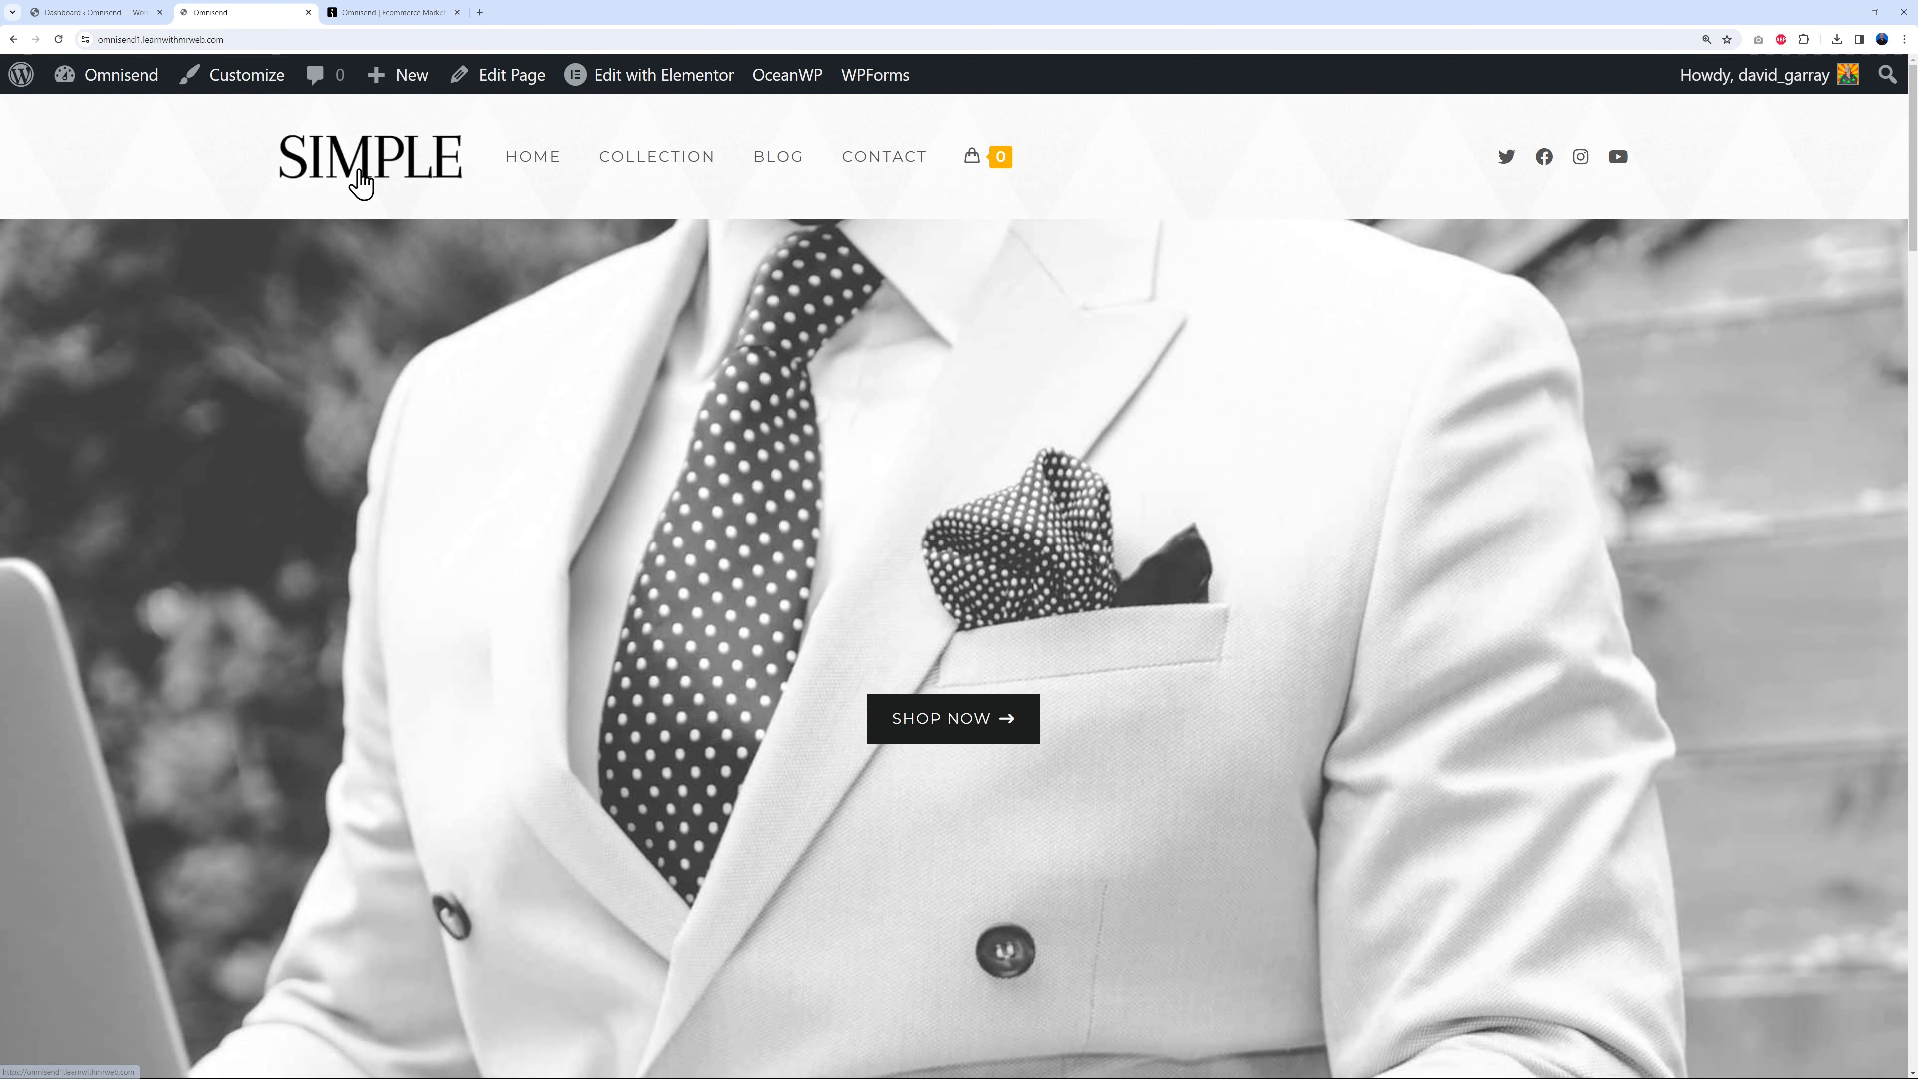
scroll(1029, 507, down, 12)
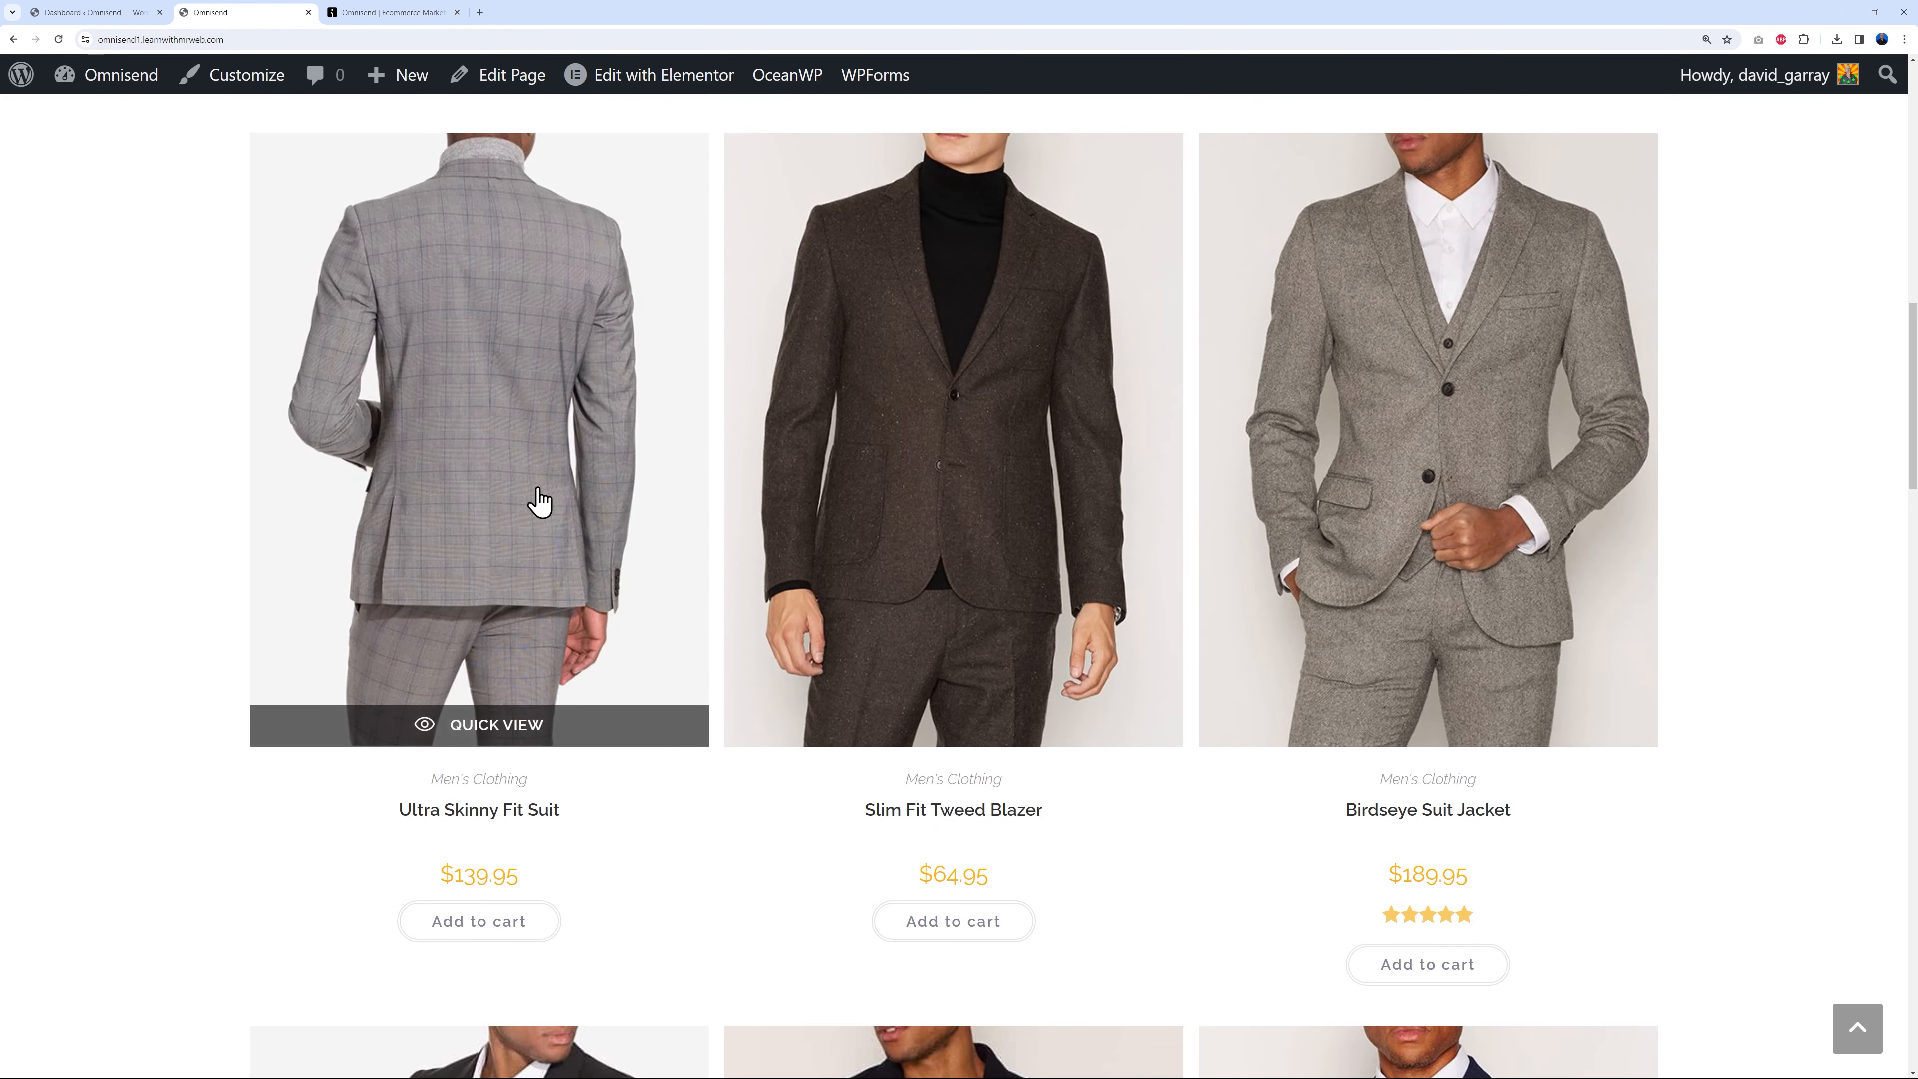
click(286, 568)
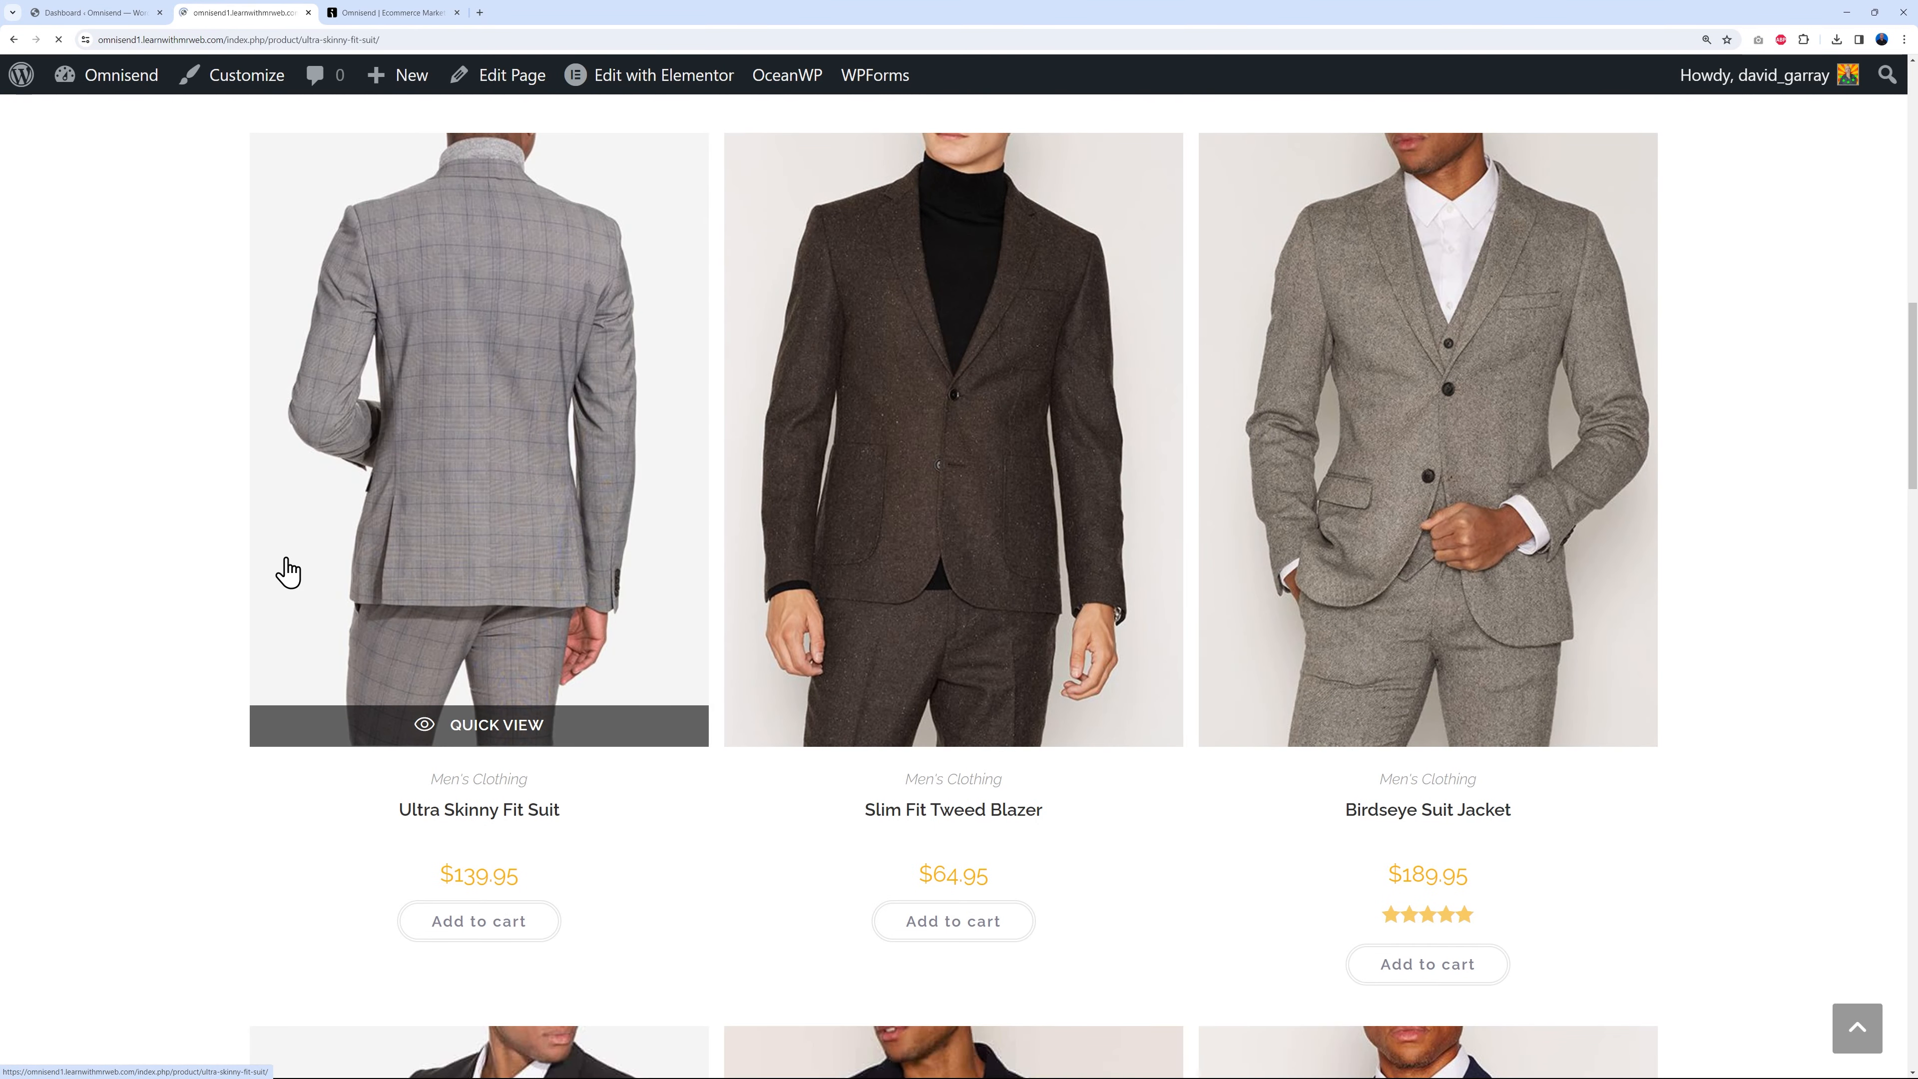
scroll(1540, 593, down, 15)
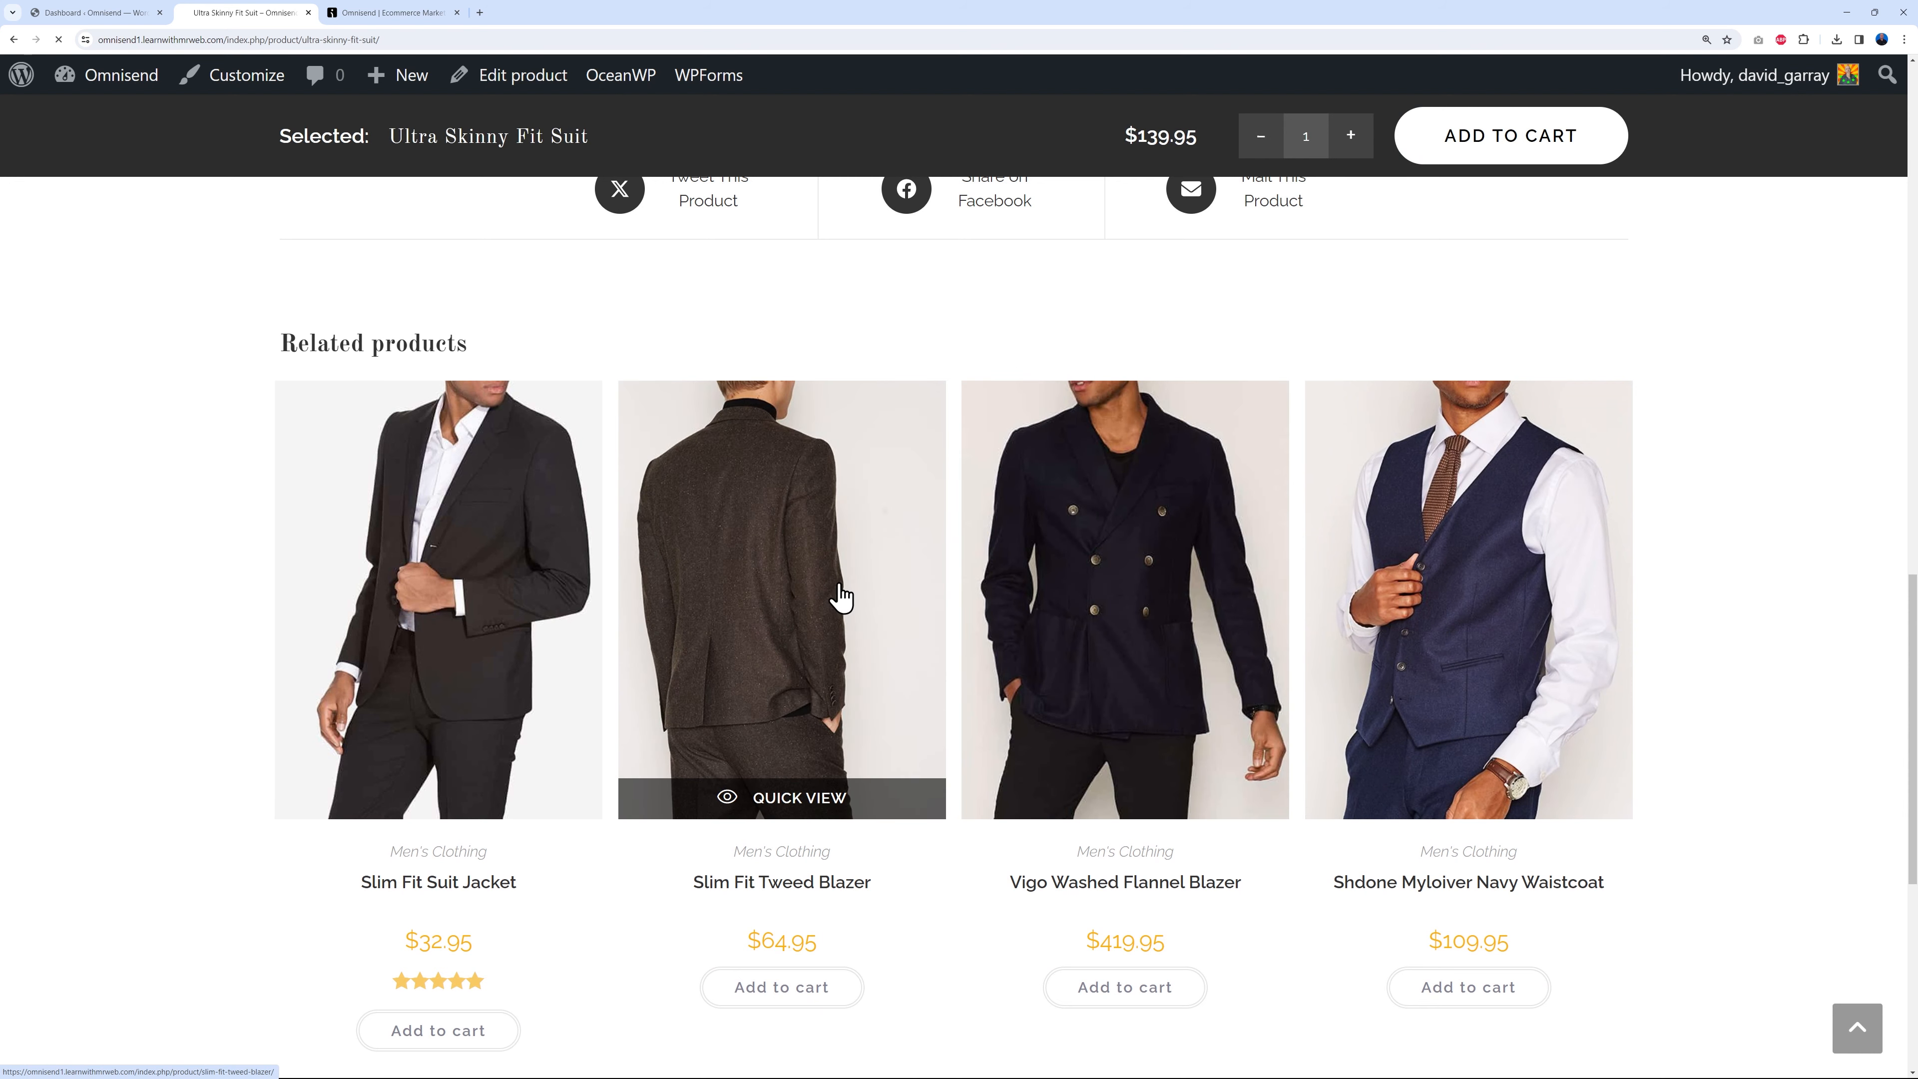
click(841, 597)
scroll(1522, 621, down, 5)
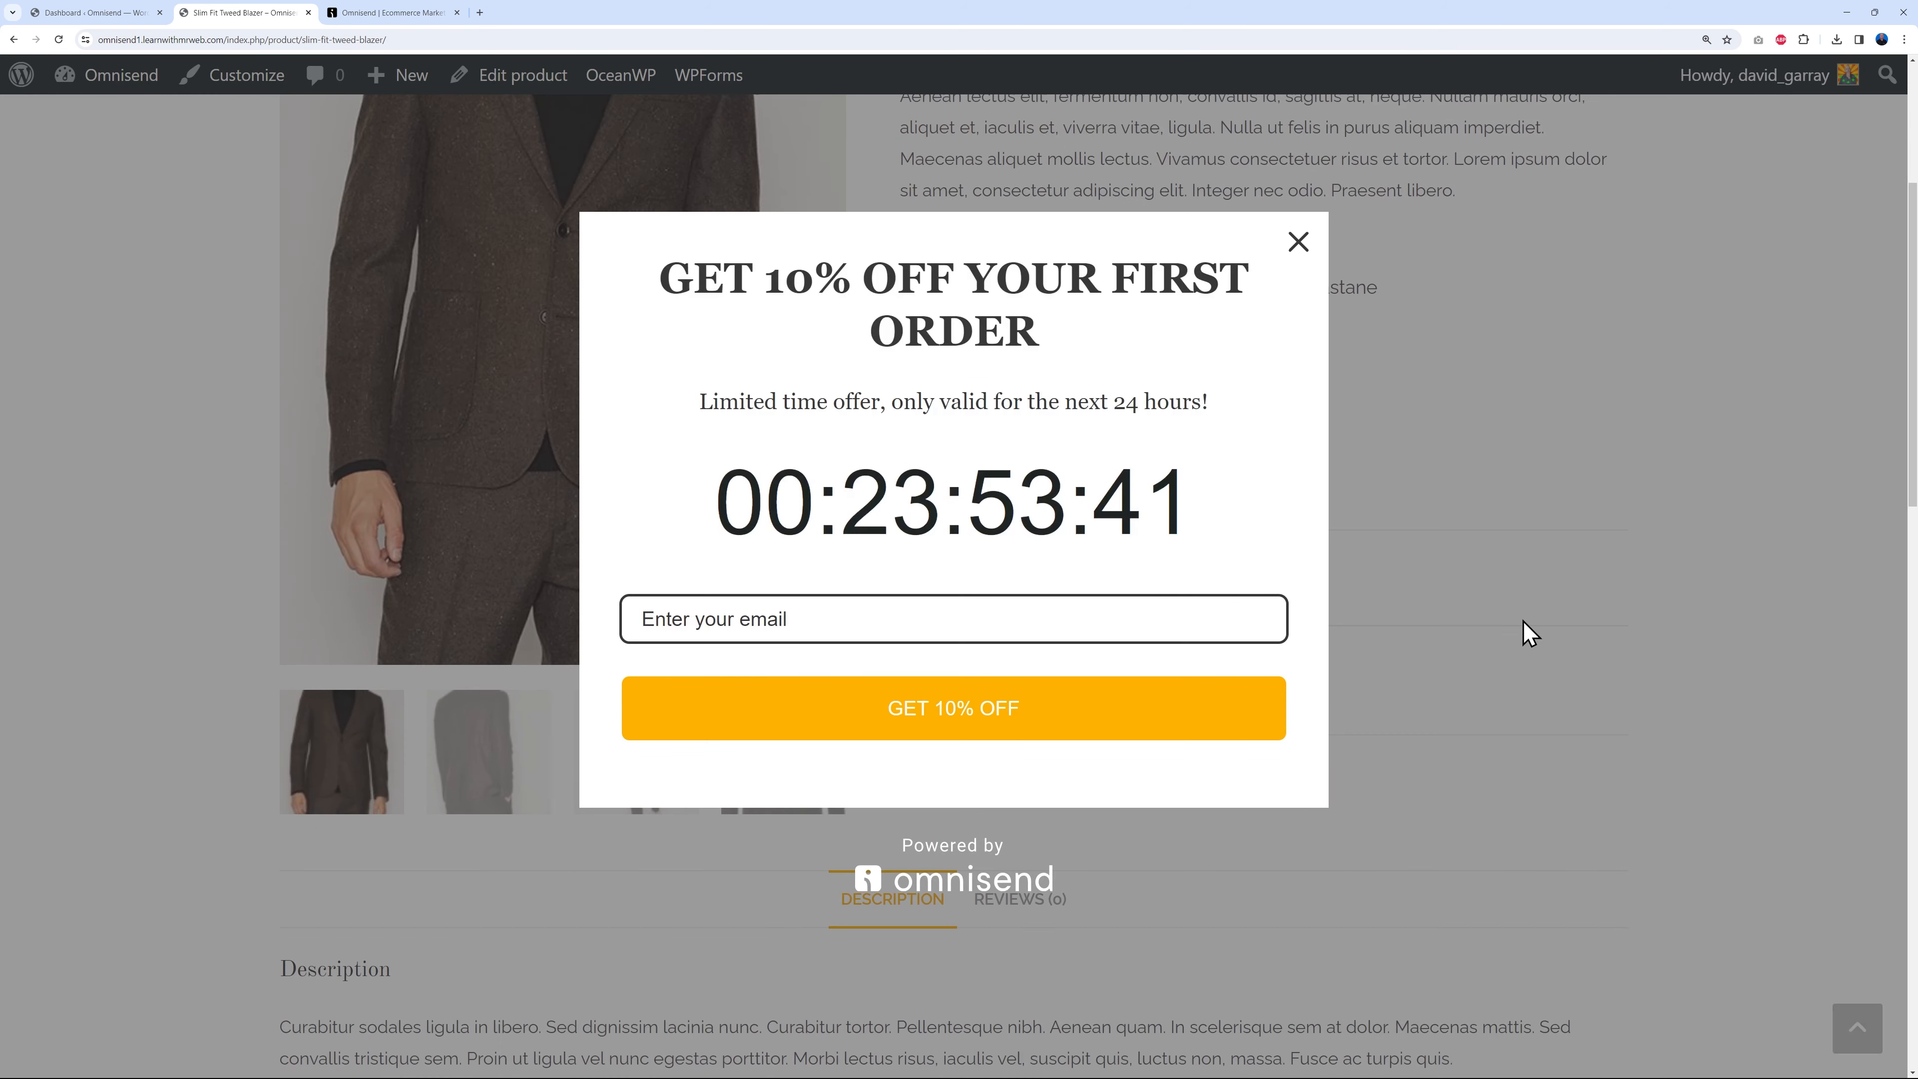
scroll(1523, 621, down, 2)
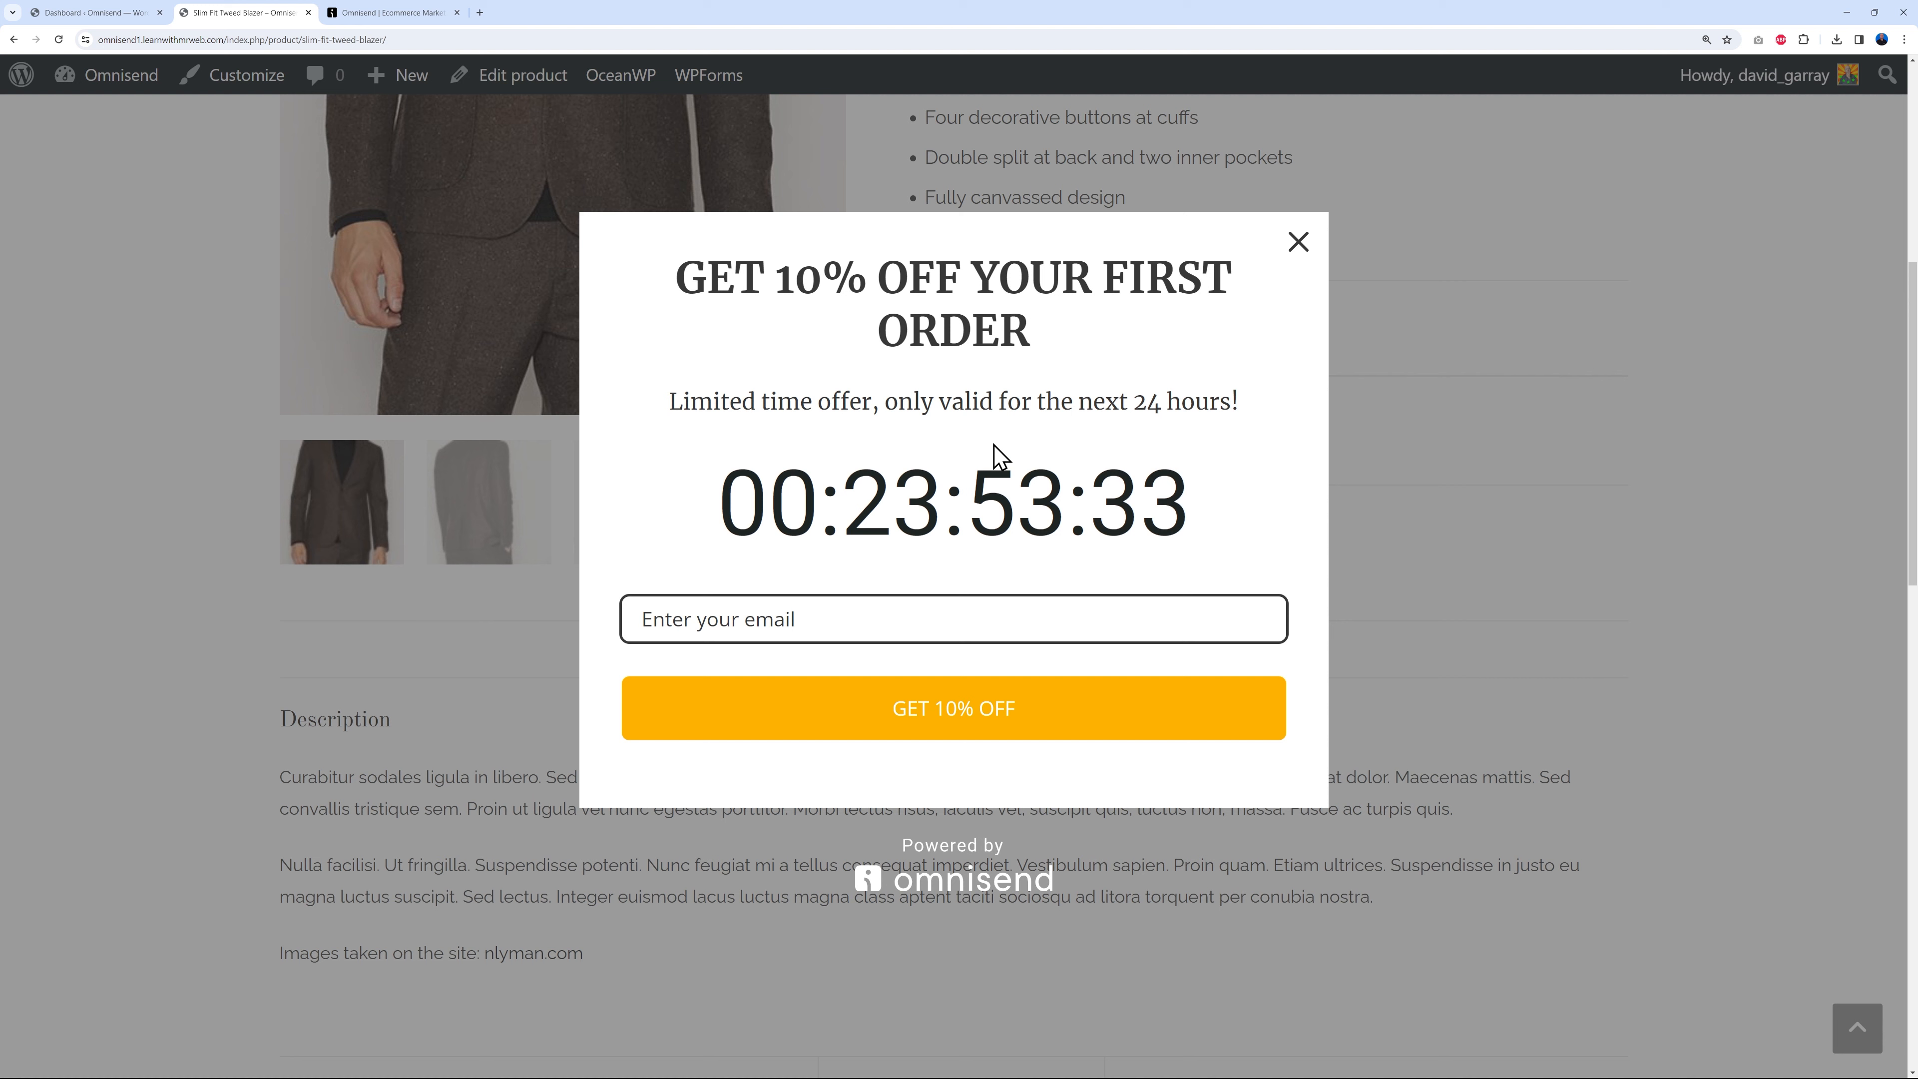
Submit the signup popup with the subscriber's email address and phone number, agreeing to receive offers via text message.
click(997, 621)
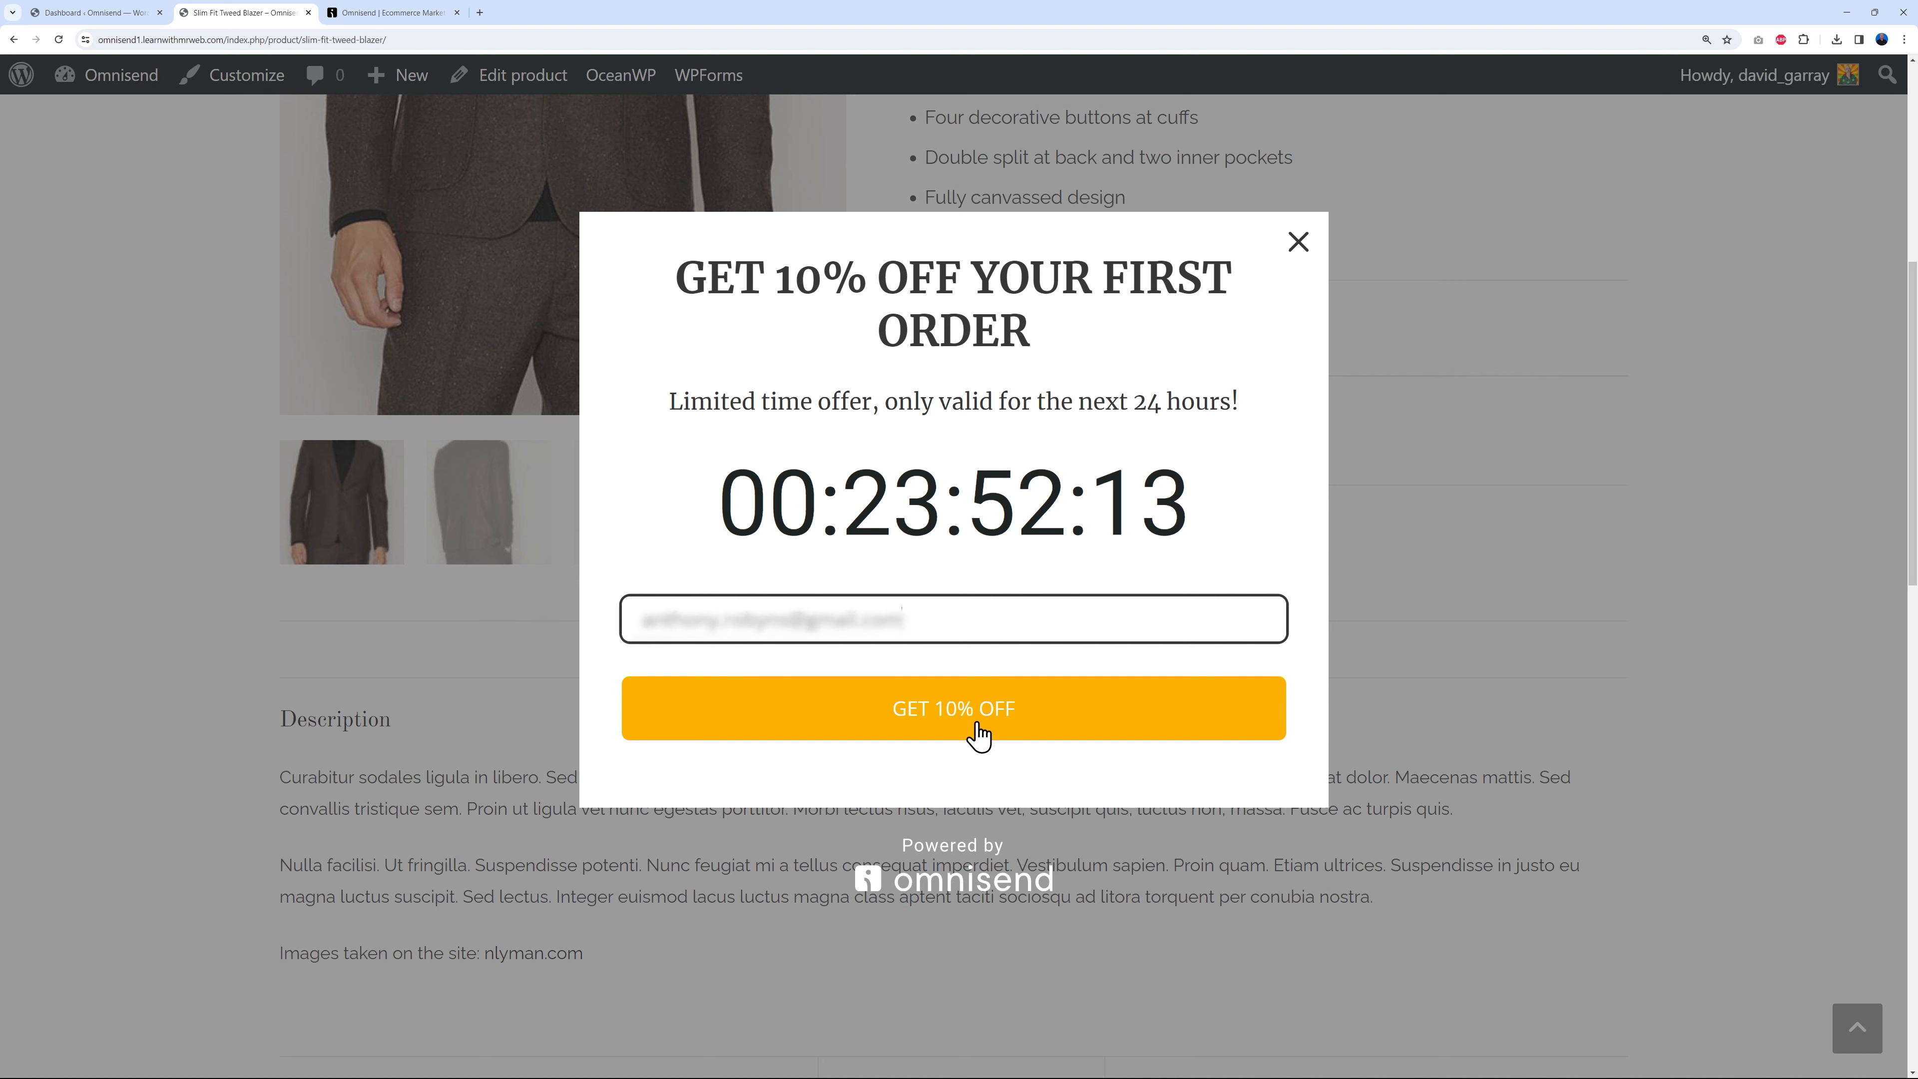
click(977, 732)
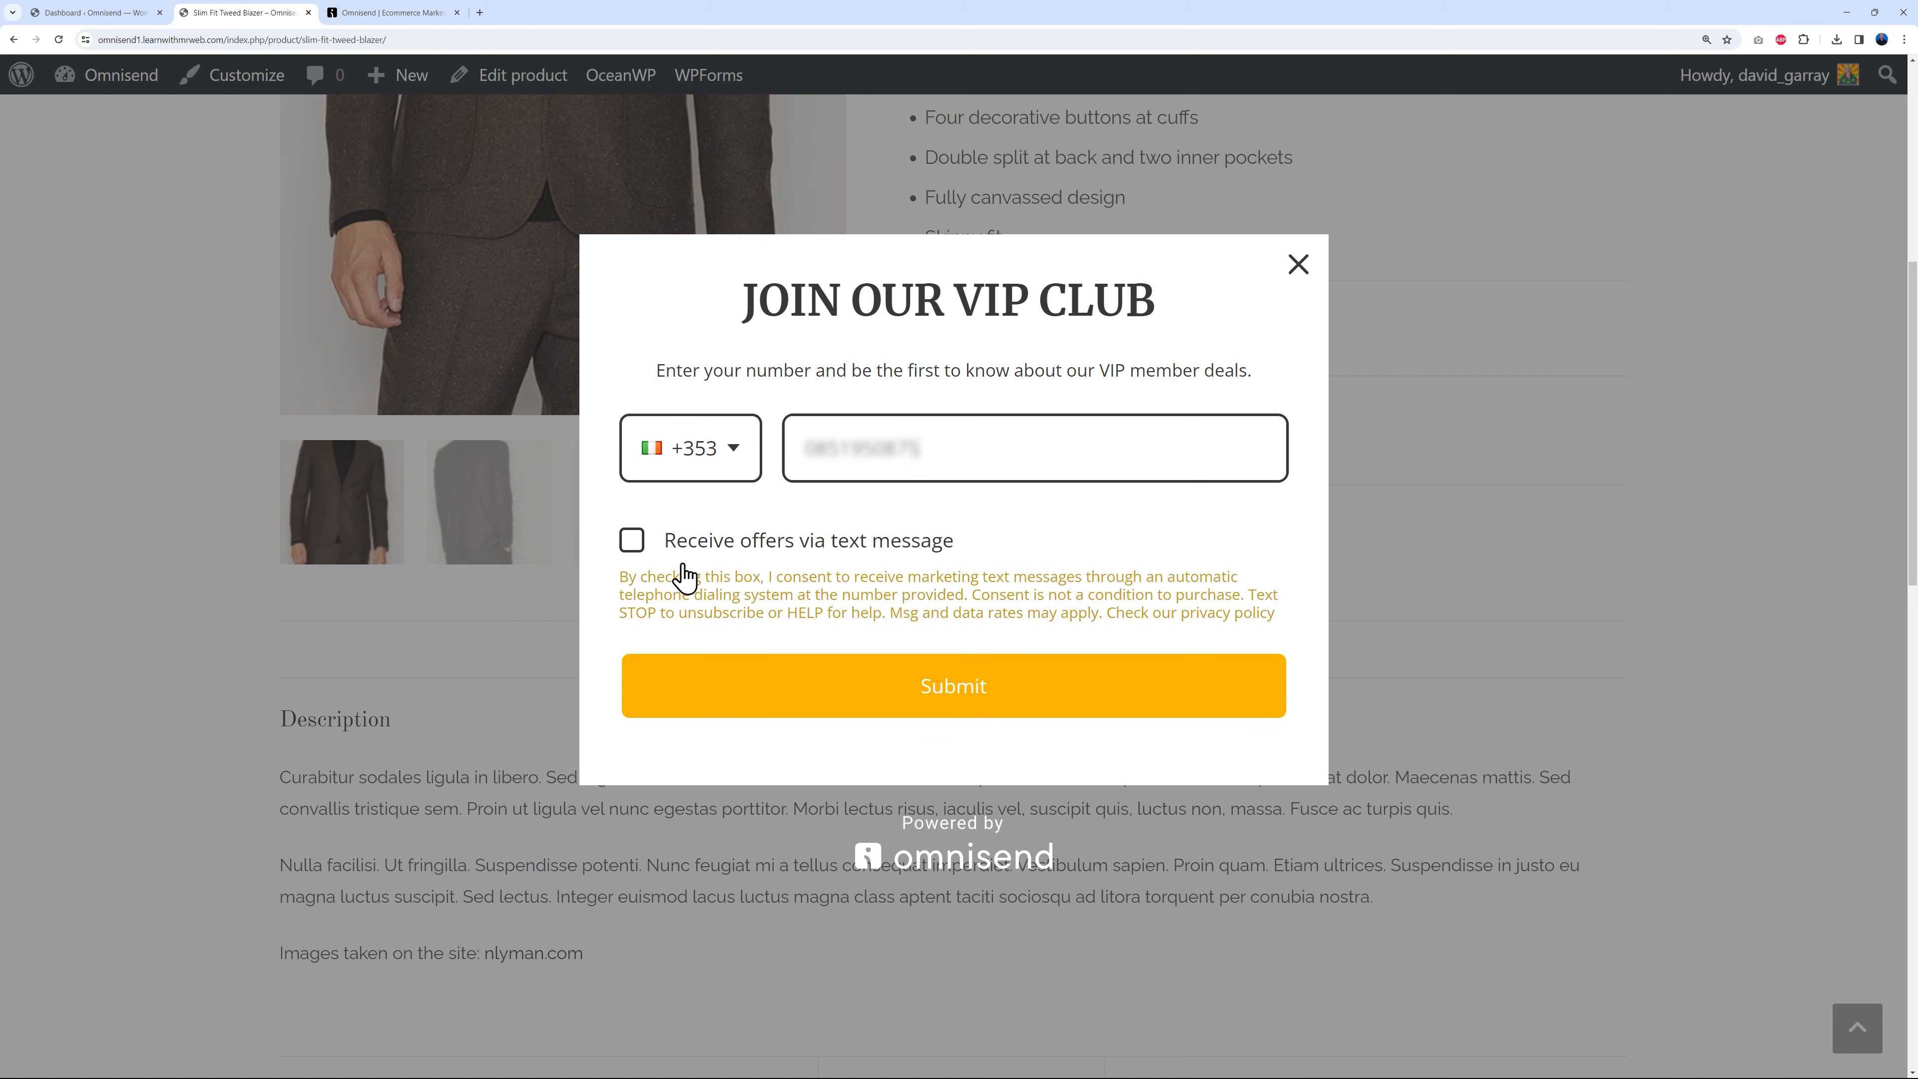
click(633, 544)
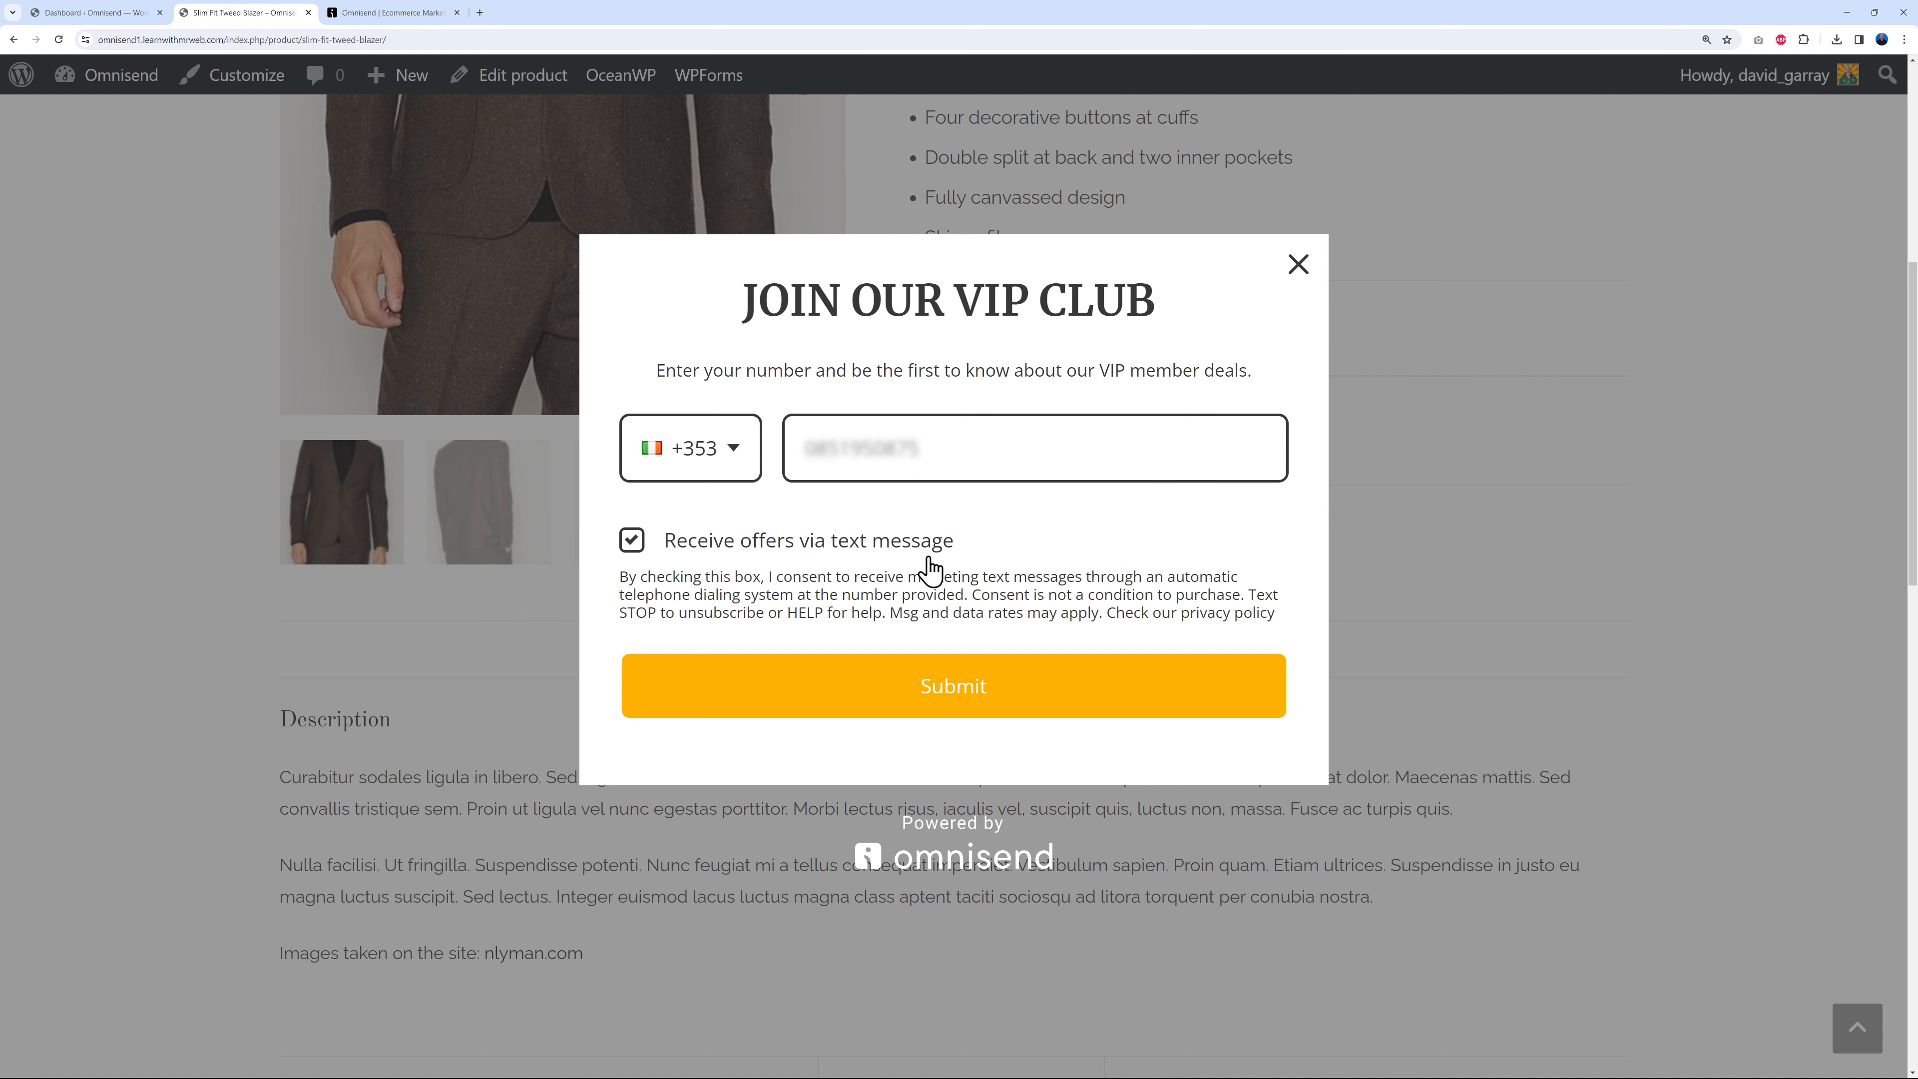
click(966, 708)
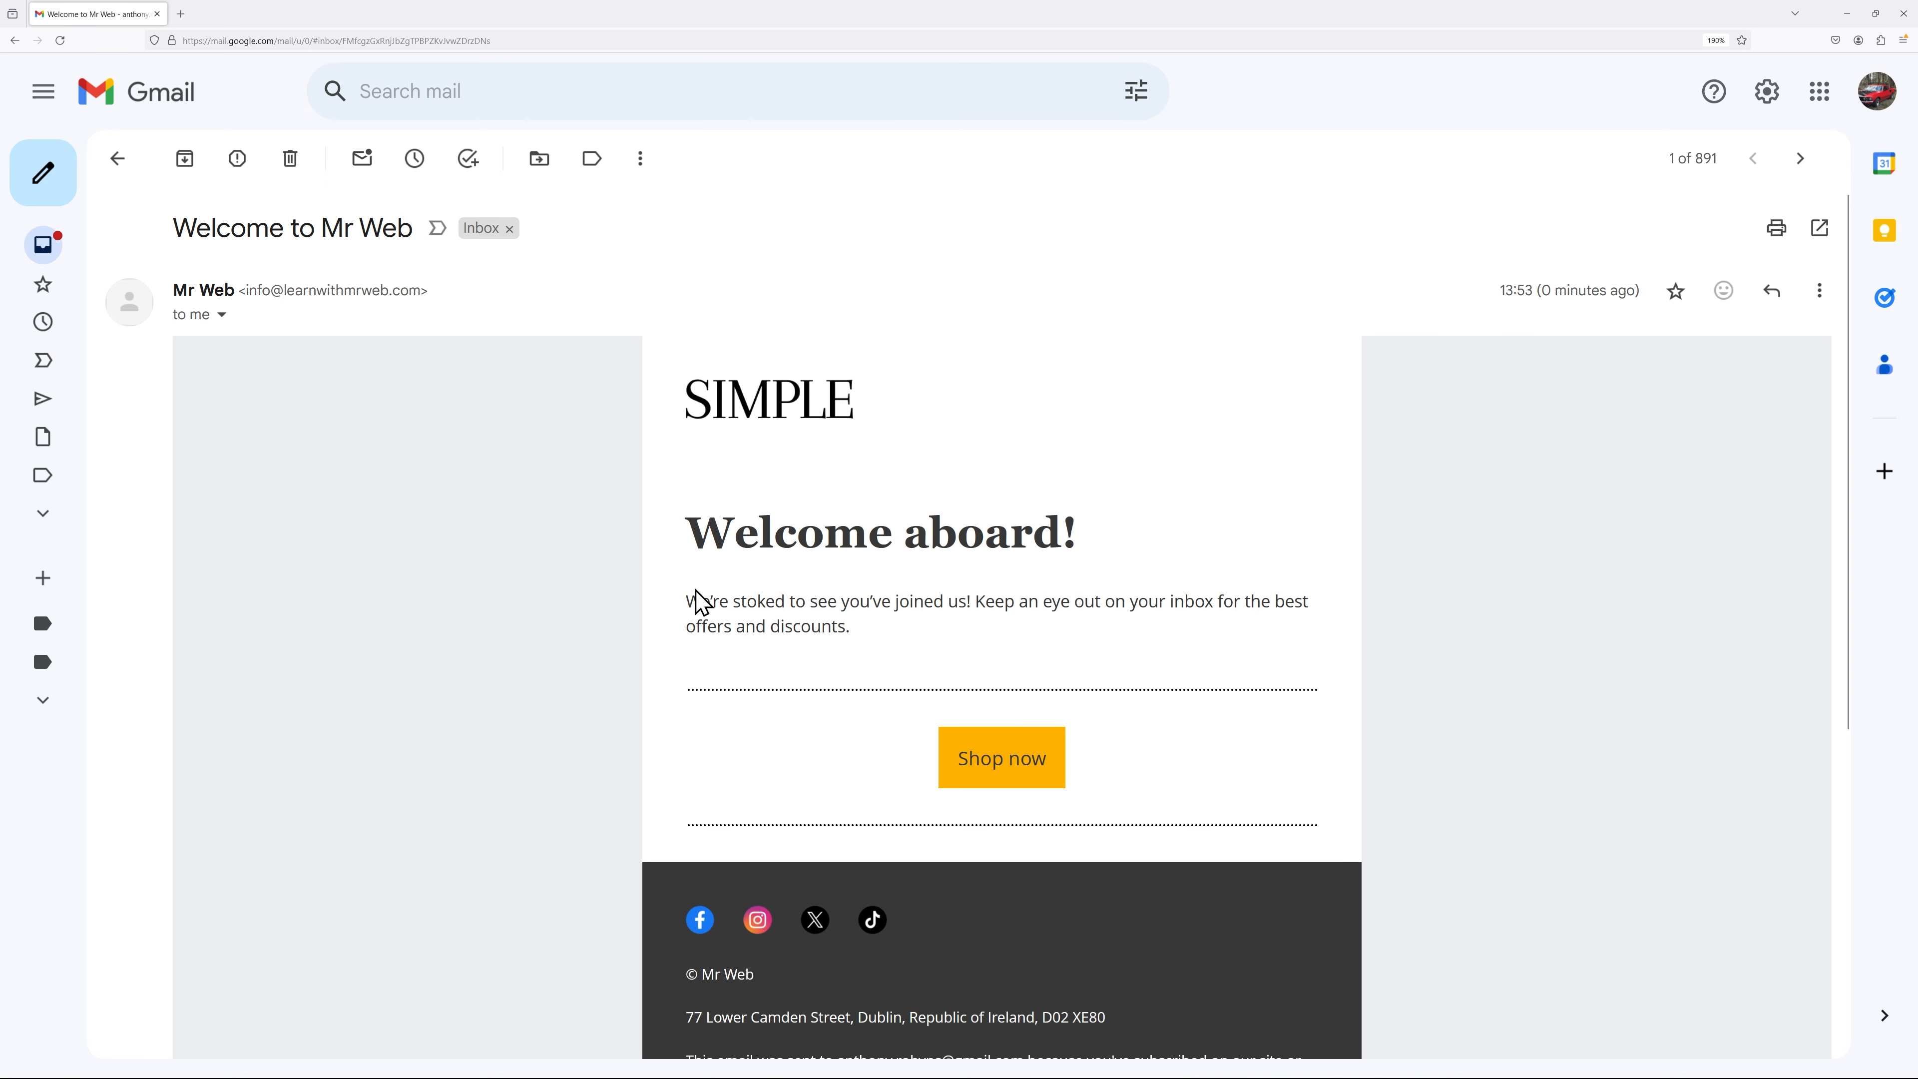
Review the welcome email in Gmail and test its Shop now link to the store.
scroll(1552, 771, down, 5)
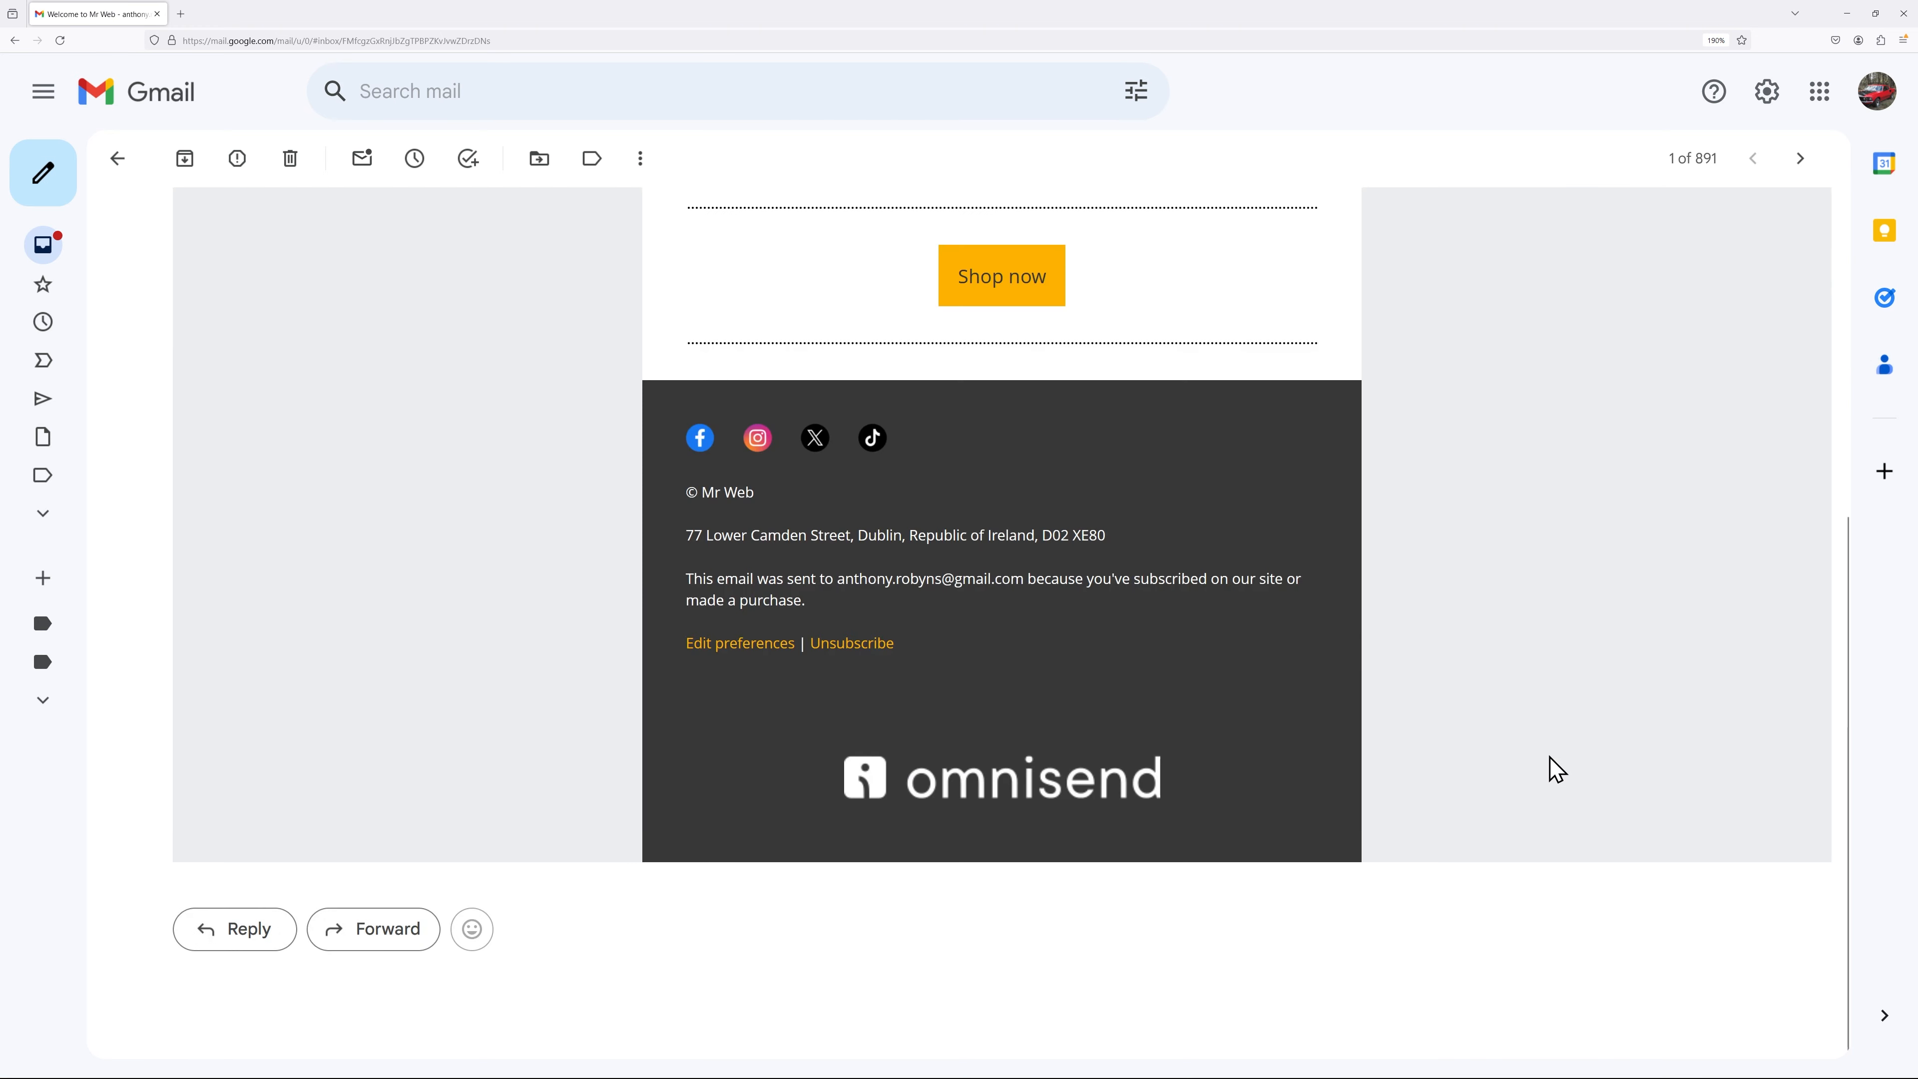
scroll(1543, 776, up, 5)
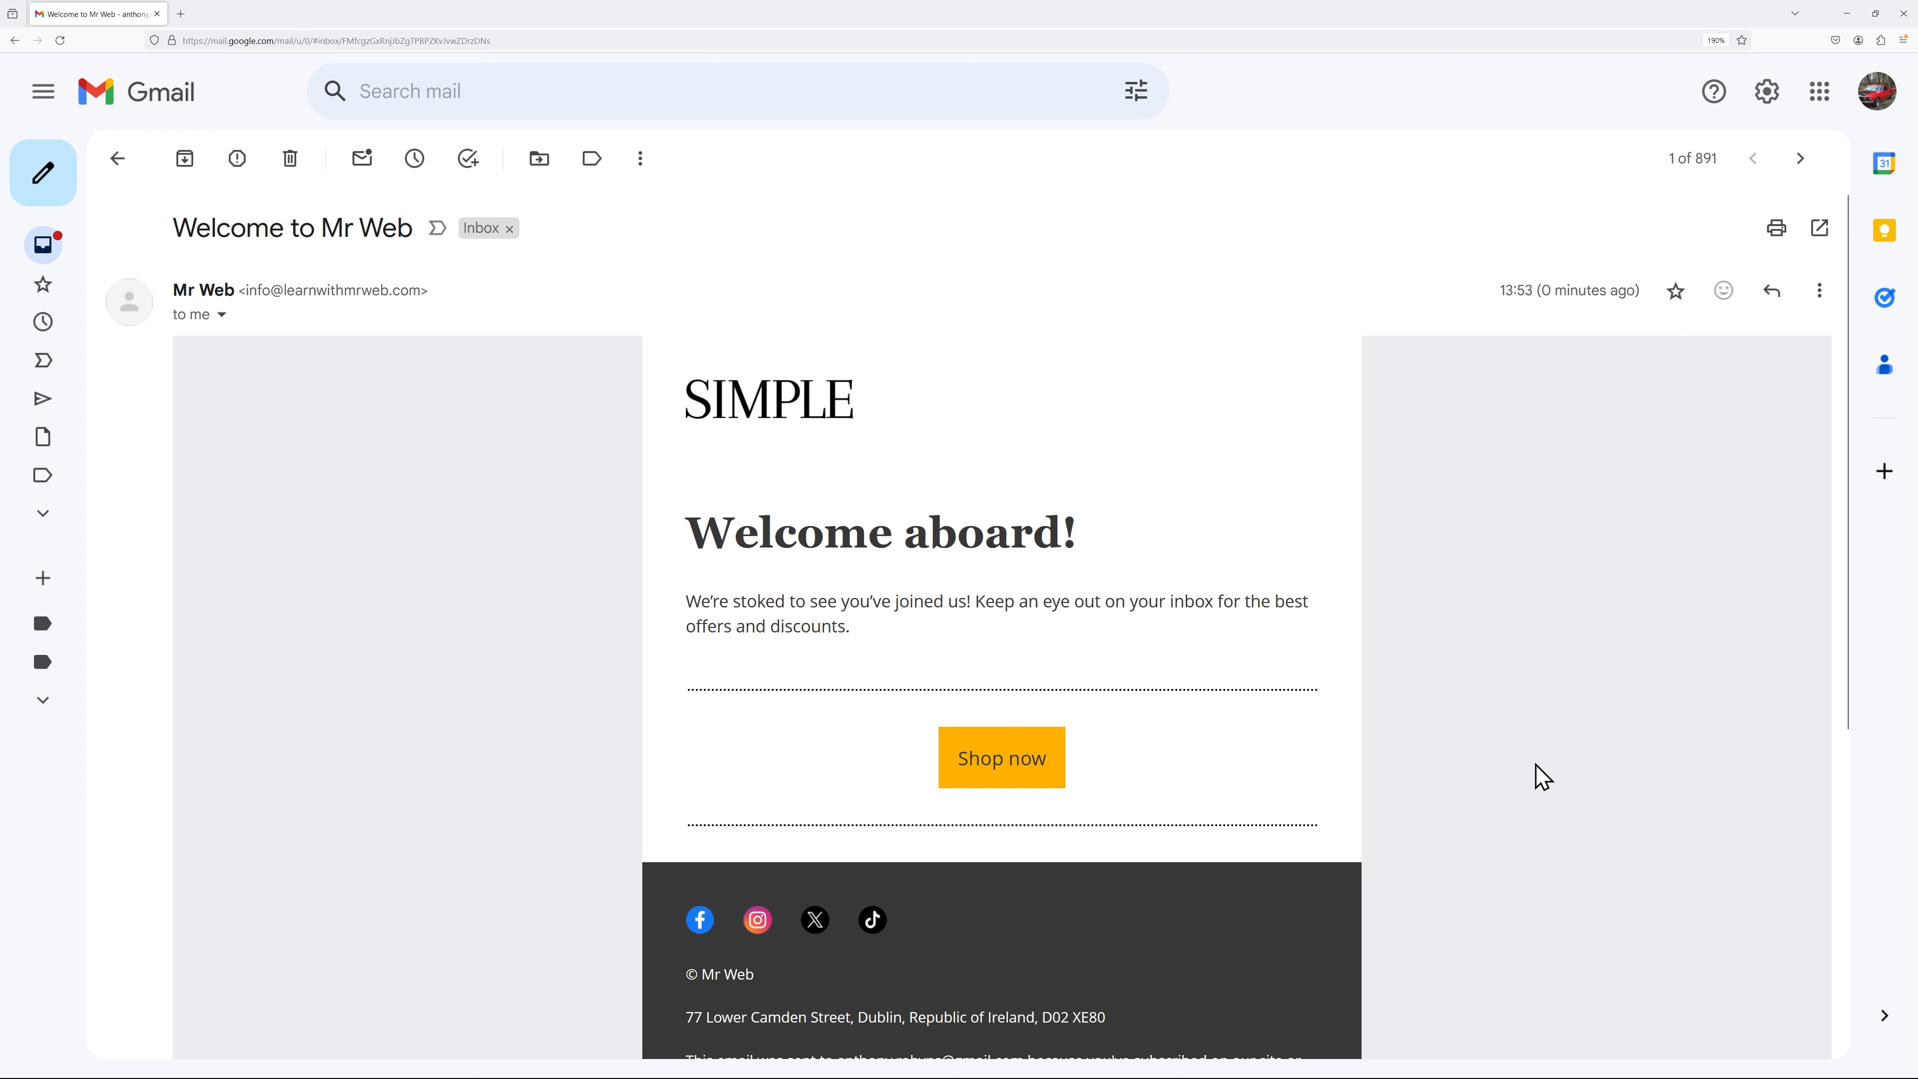
click(1027, 768)
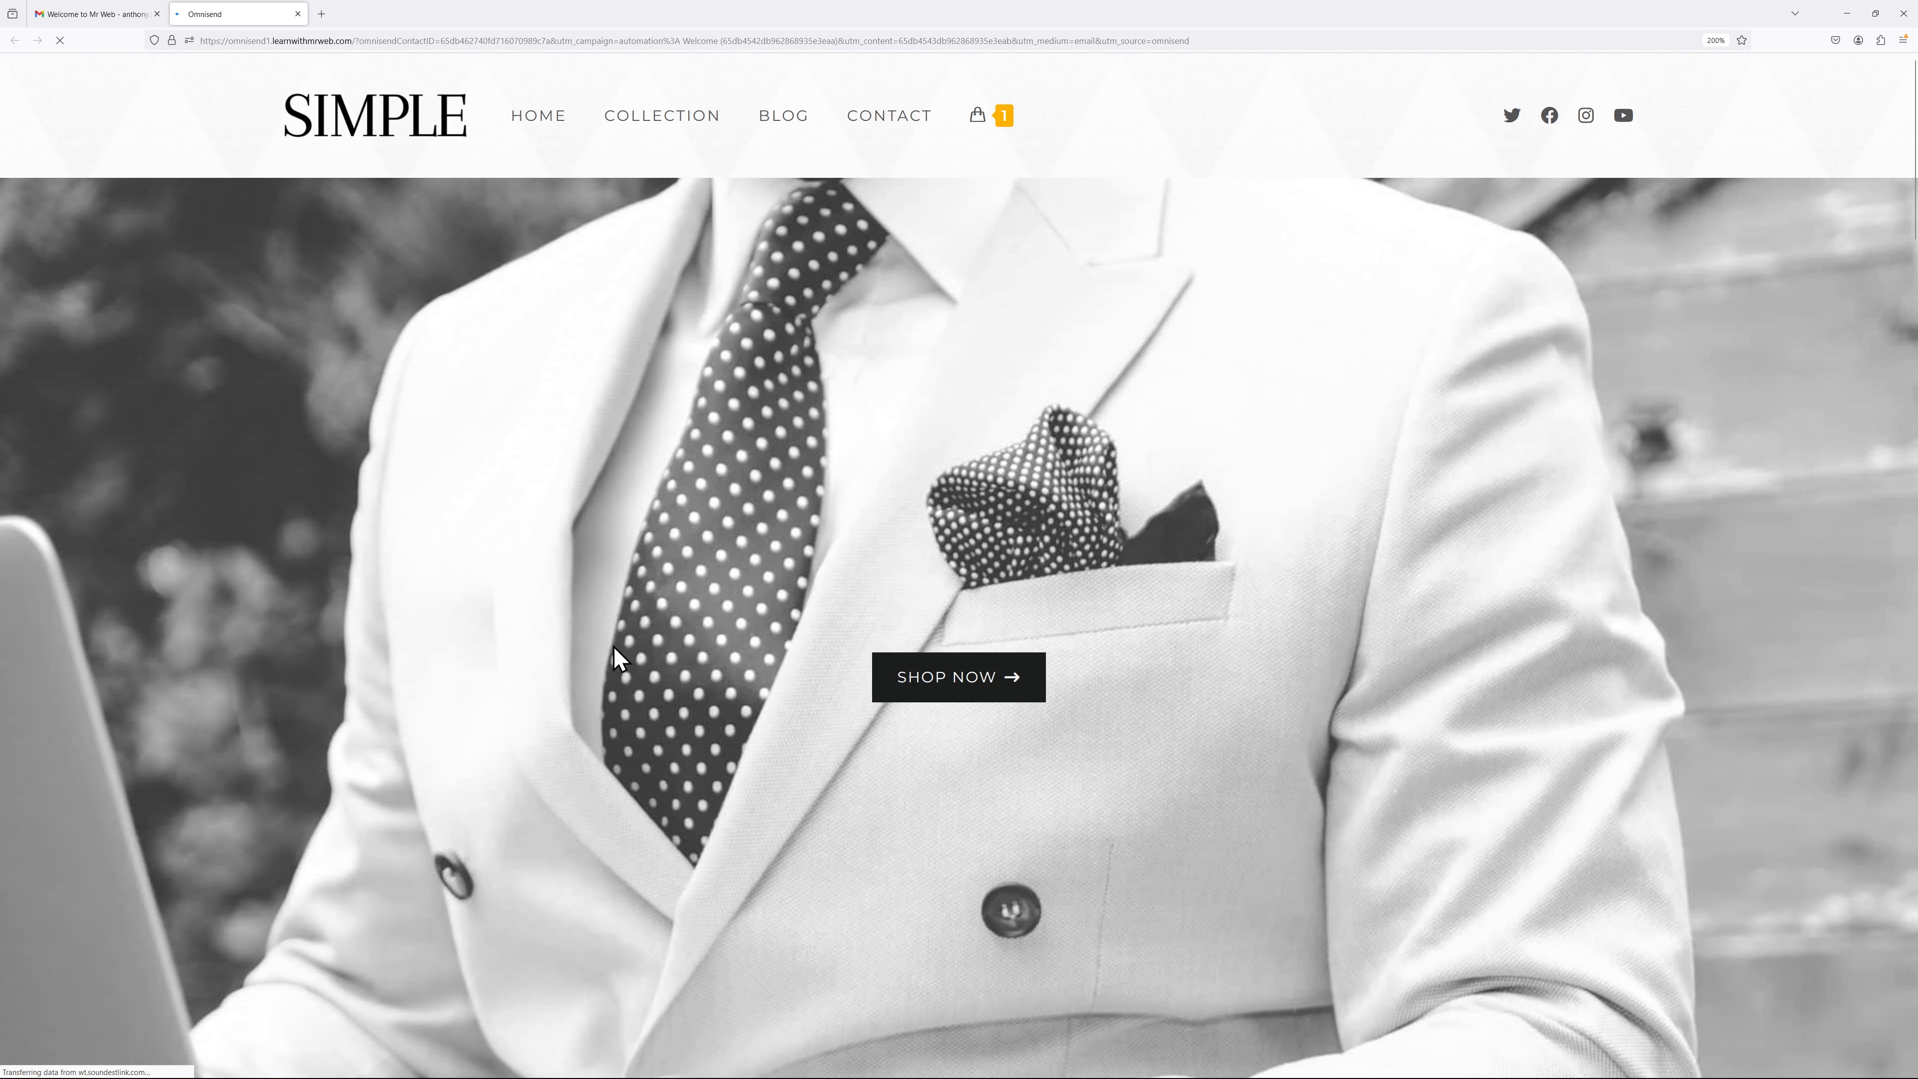
click(90, 14)
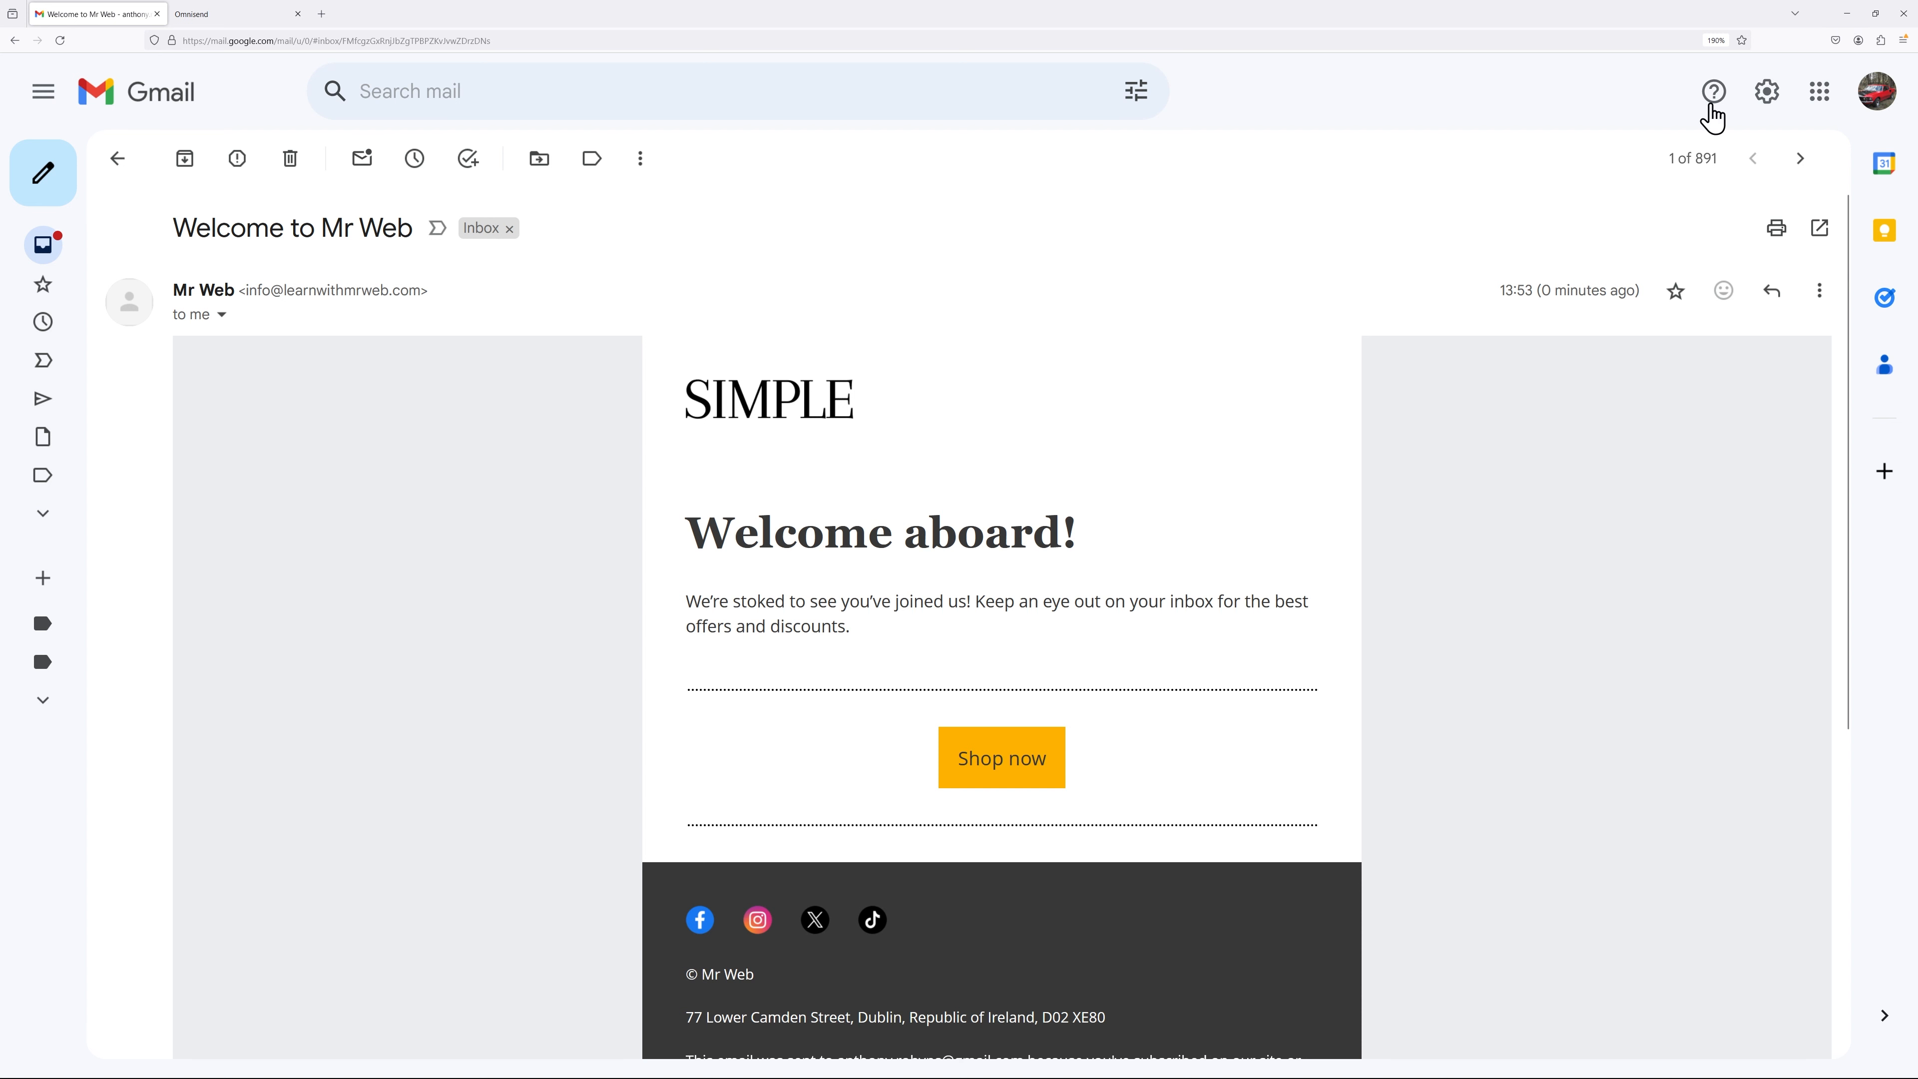
click(1848, 18)
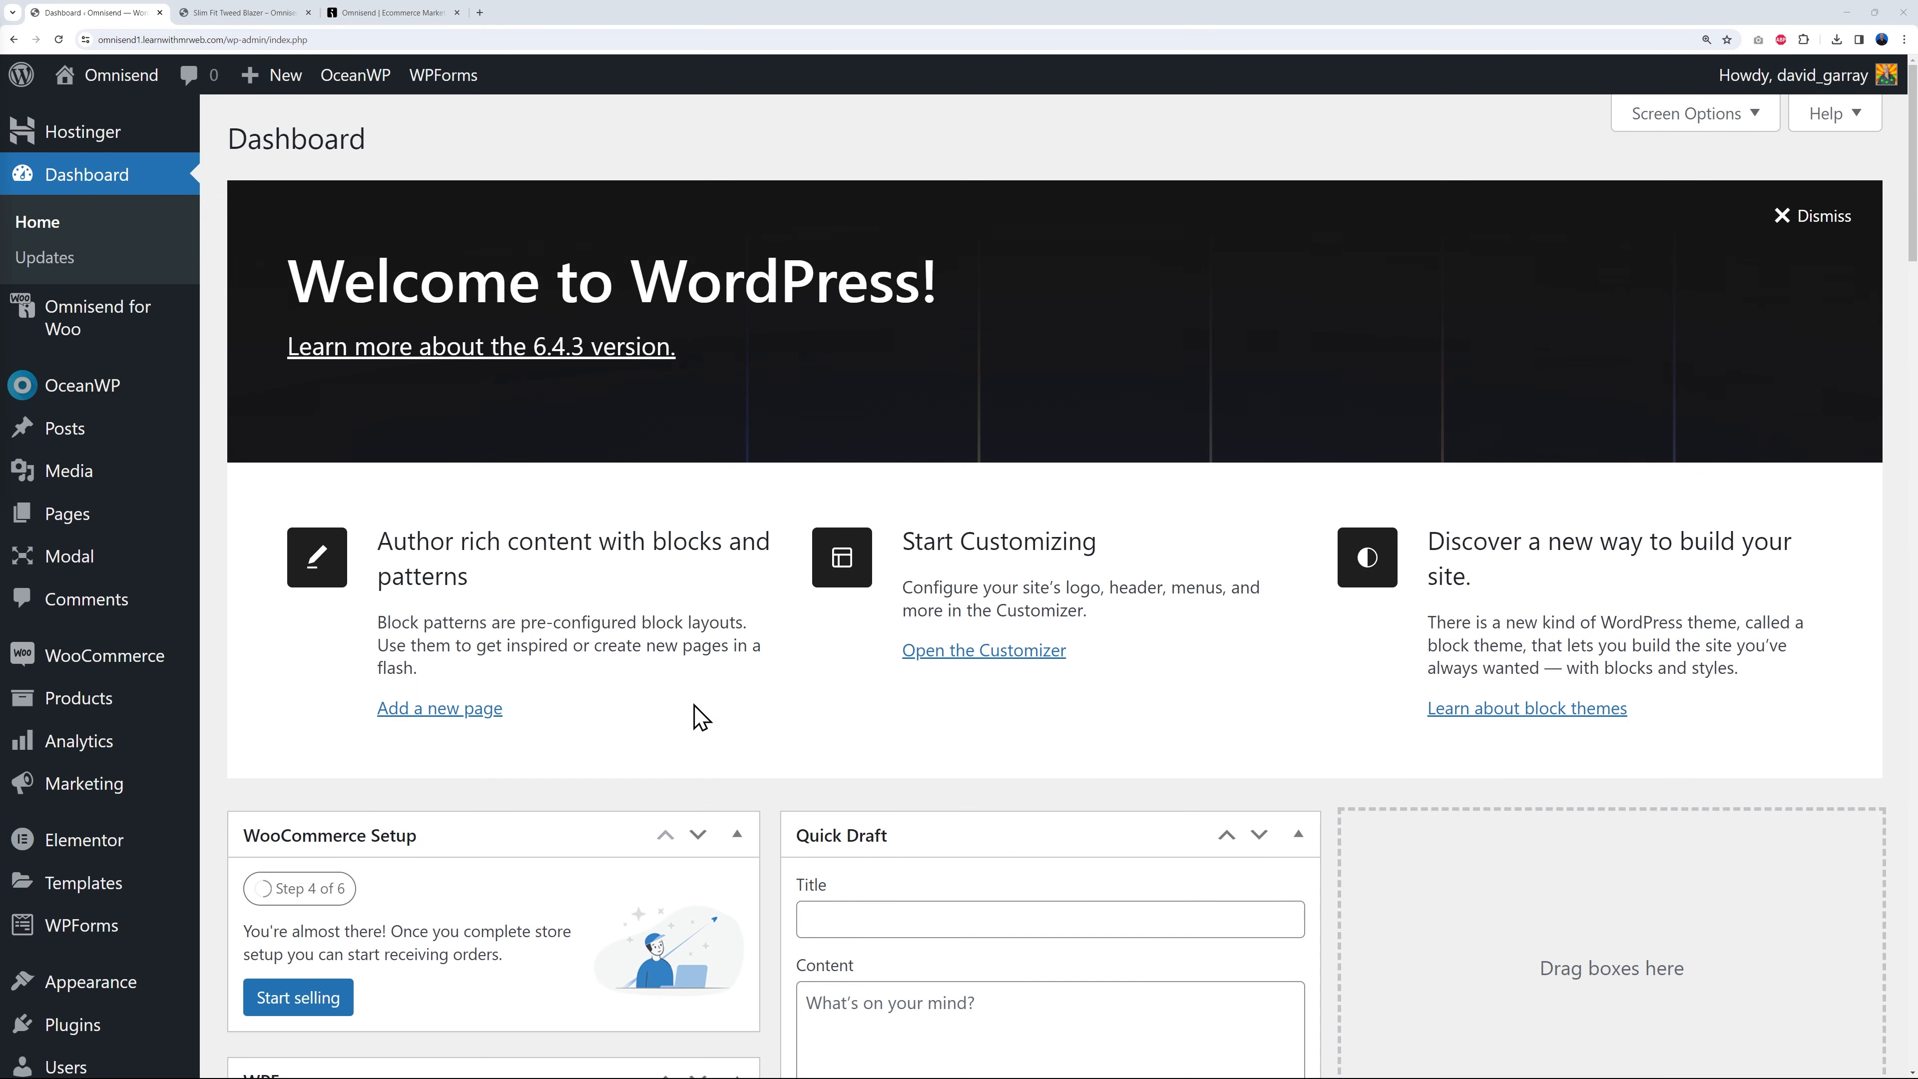
Start a new coupon in the WordPress dashboard with a generated code, copying the code, and describe it as "10% Off firt time buyer".
mouse_move(61, 790)
click(265, 824)
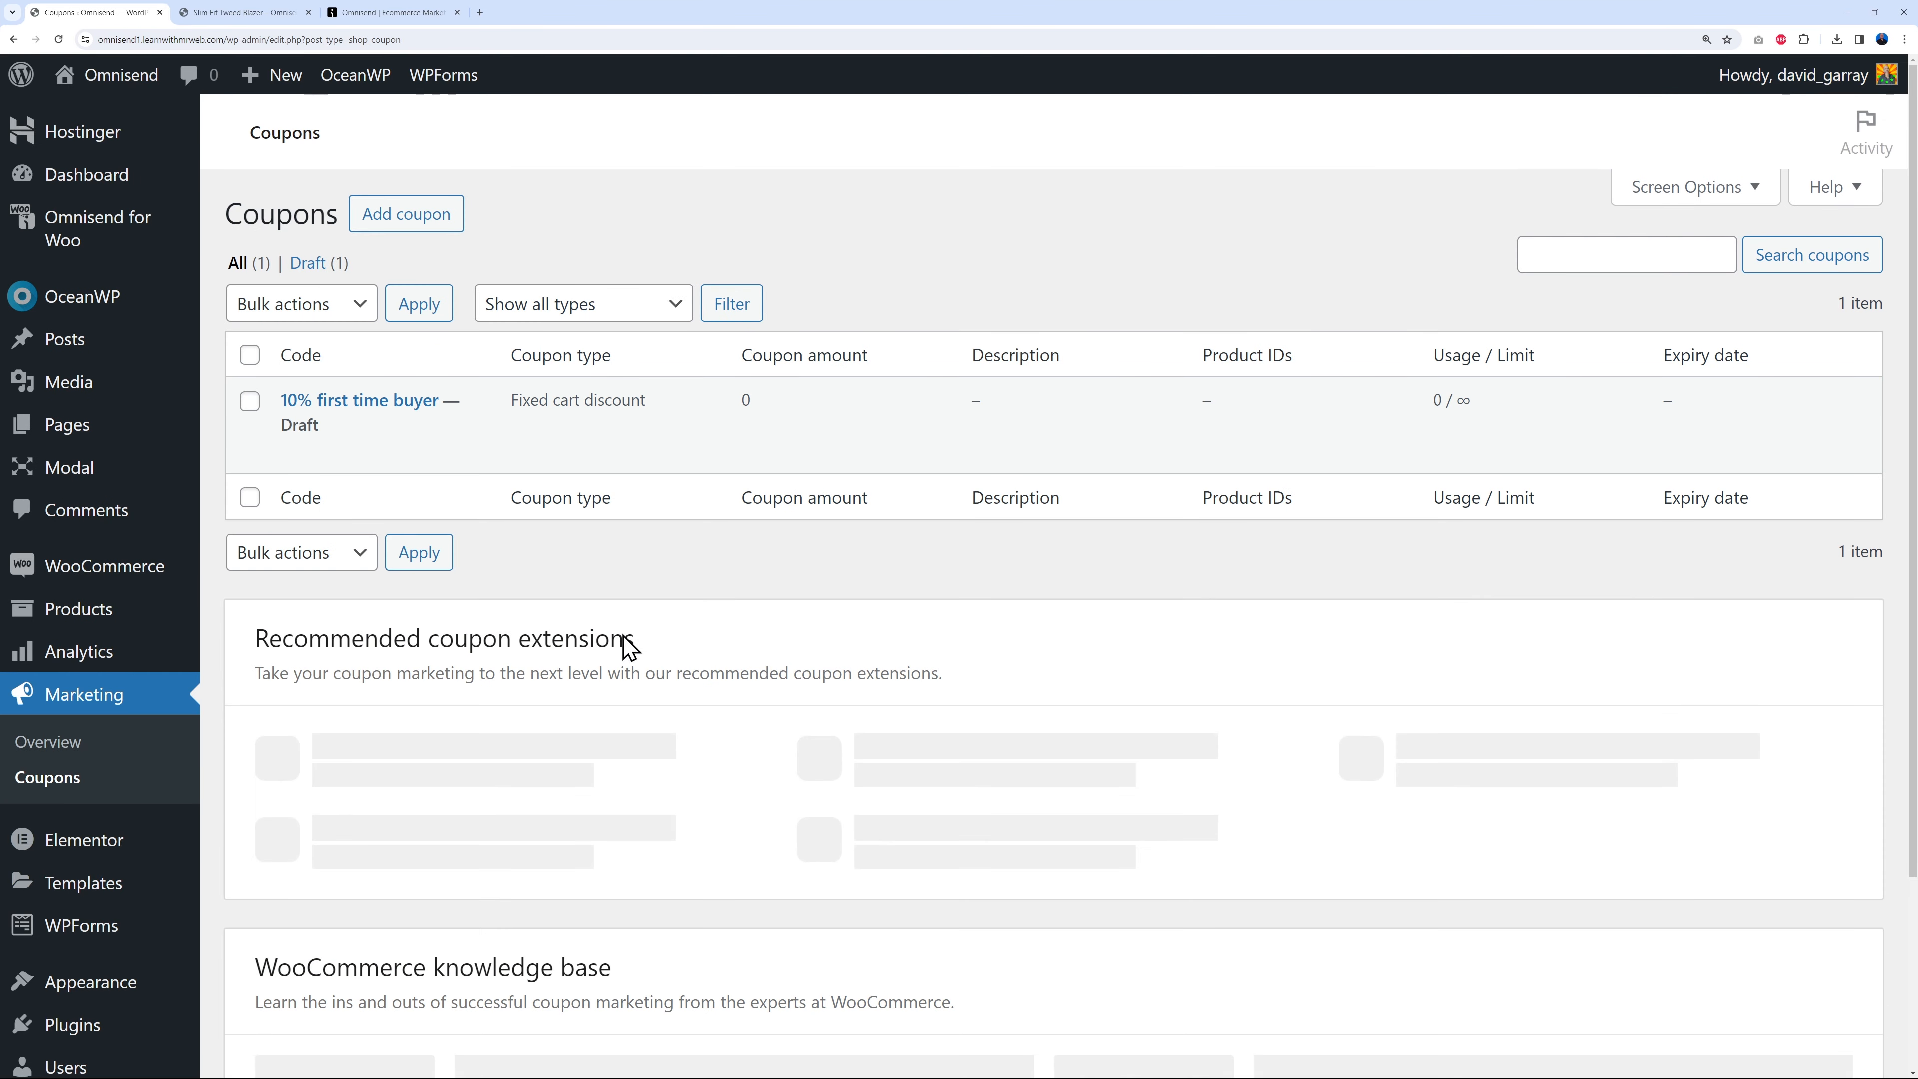
click(448, 216)
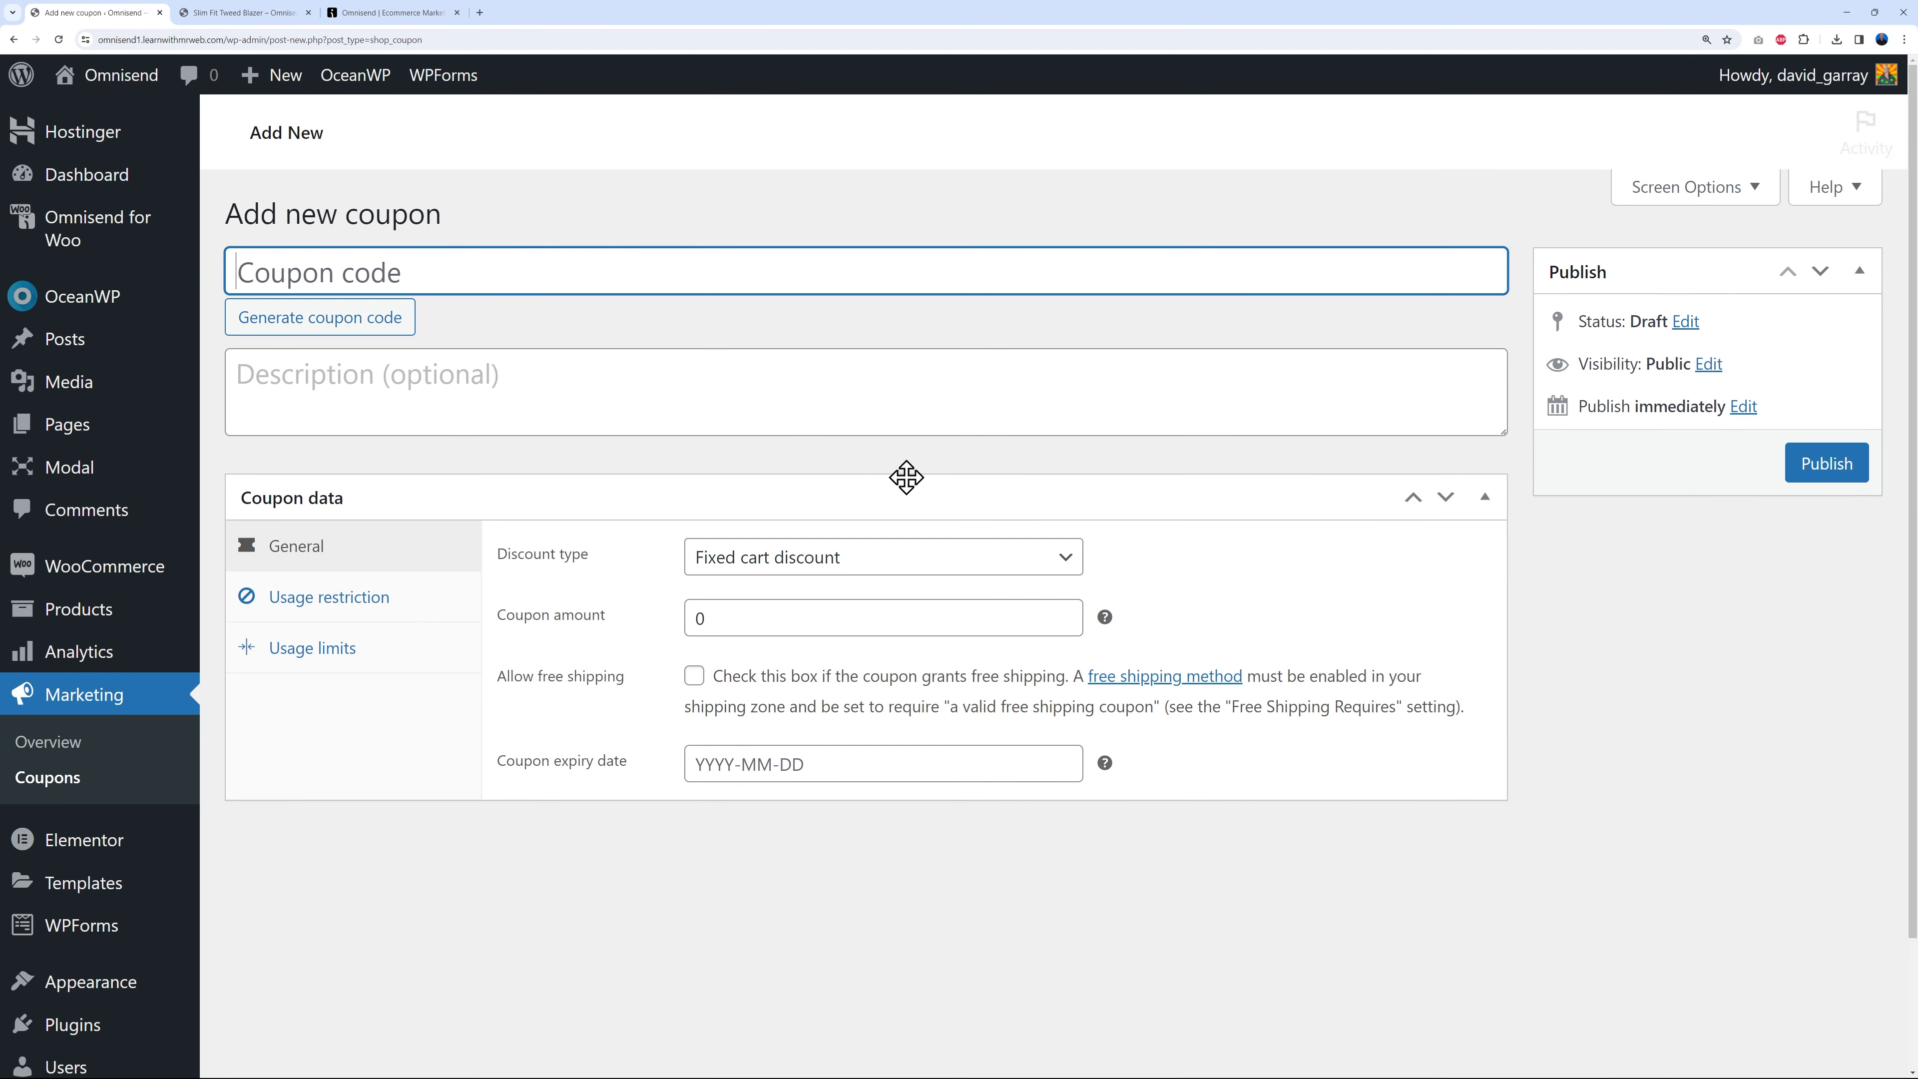
click(344, 317)
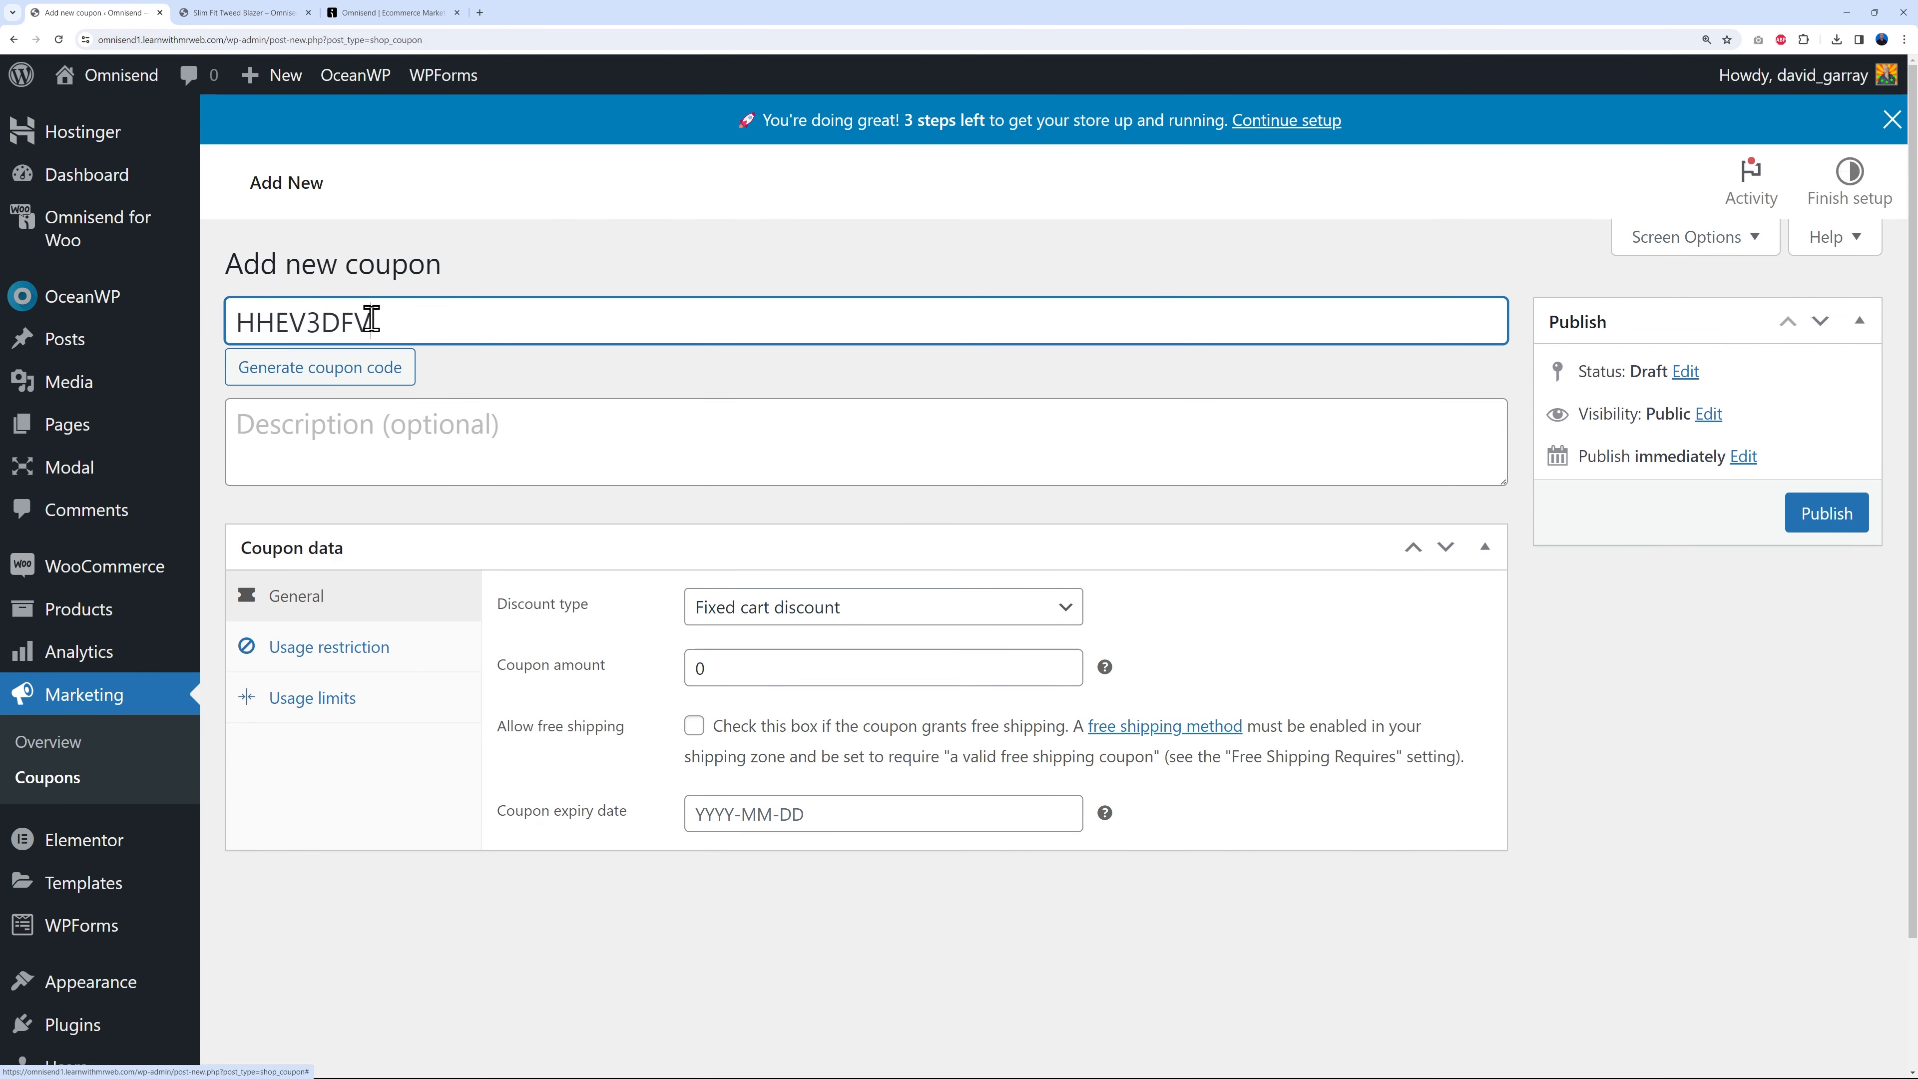
double_click(374, 323)
key(ctrl+c)
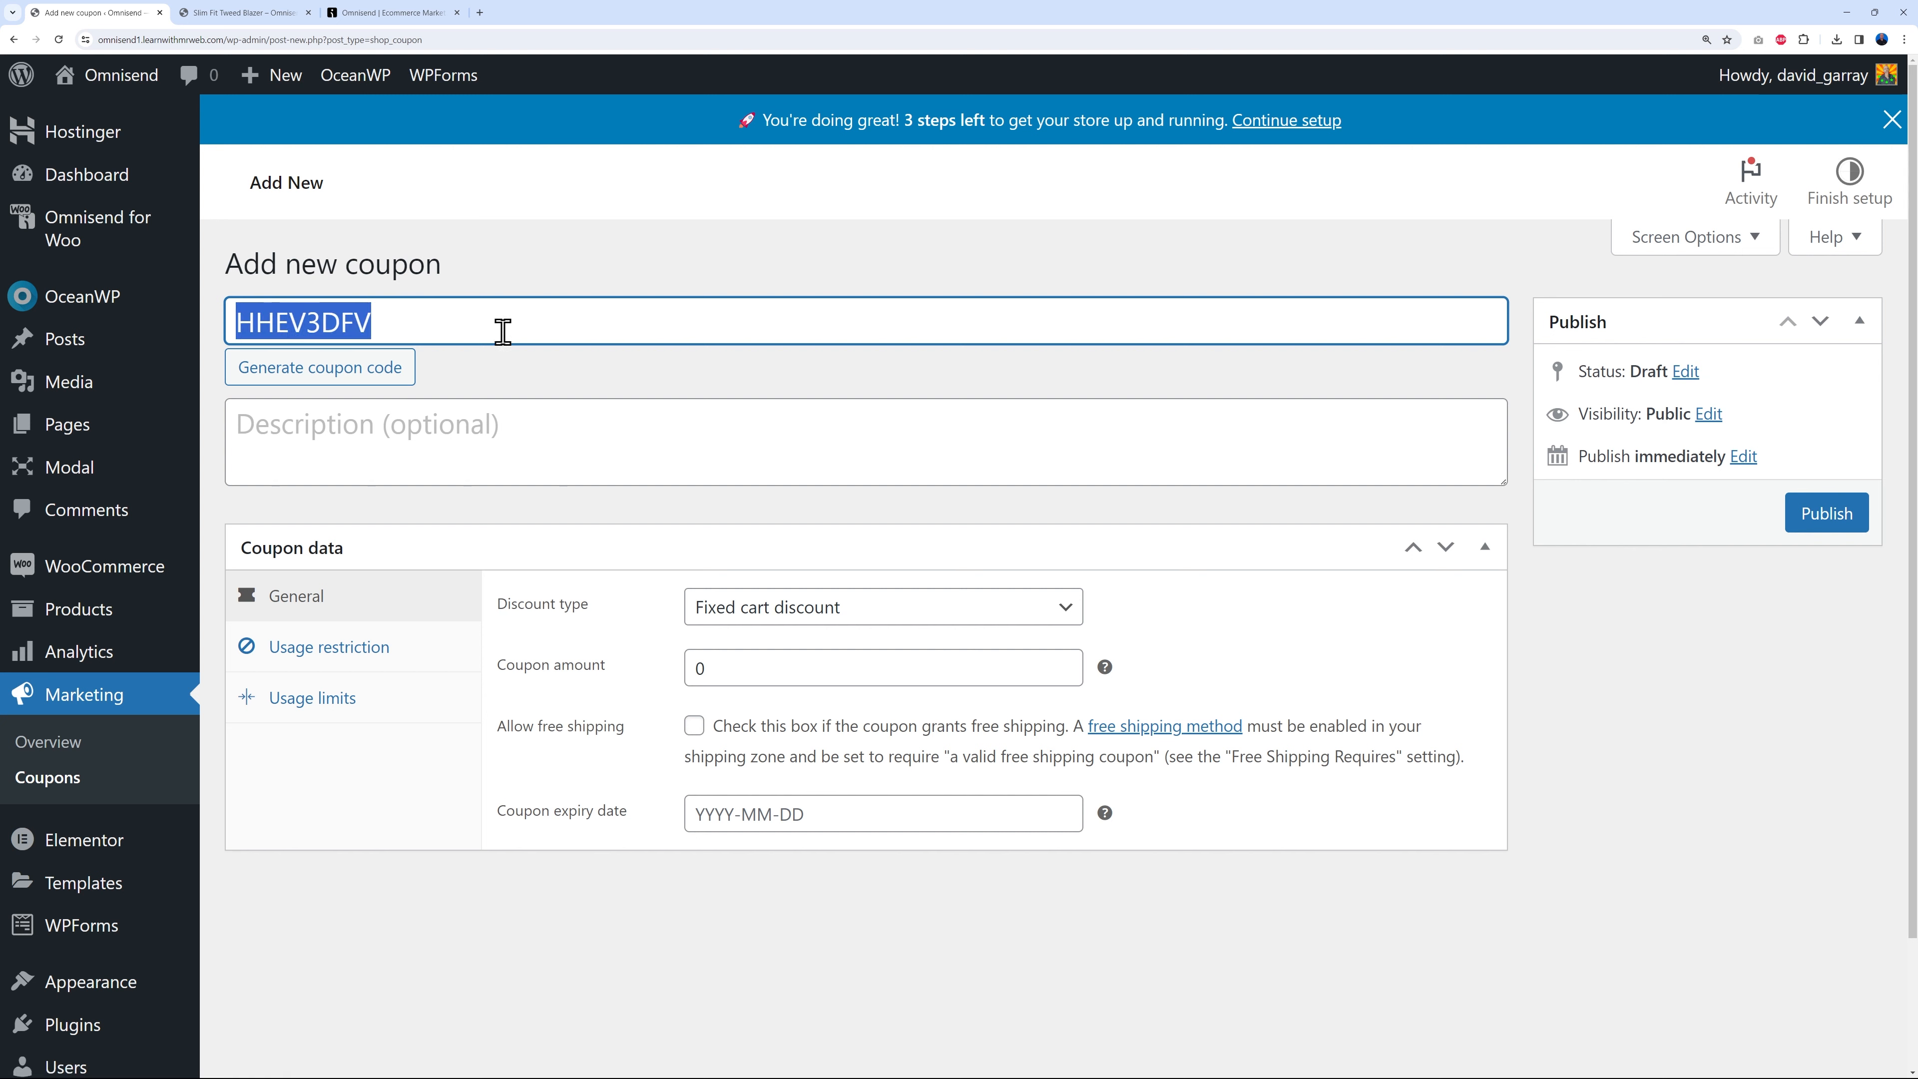
click(460, 450)
text(10% Off firt time buyer)
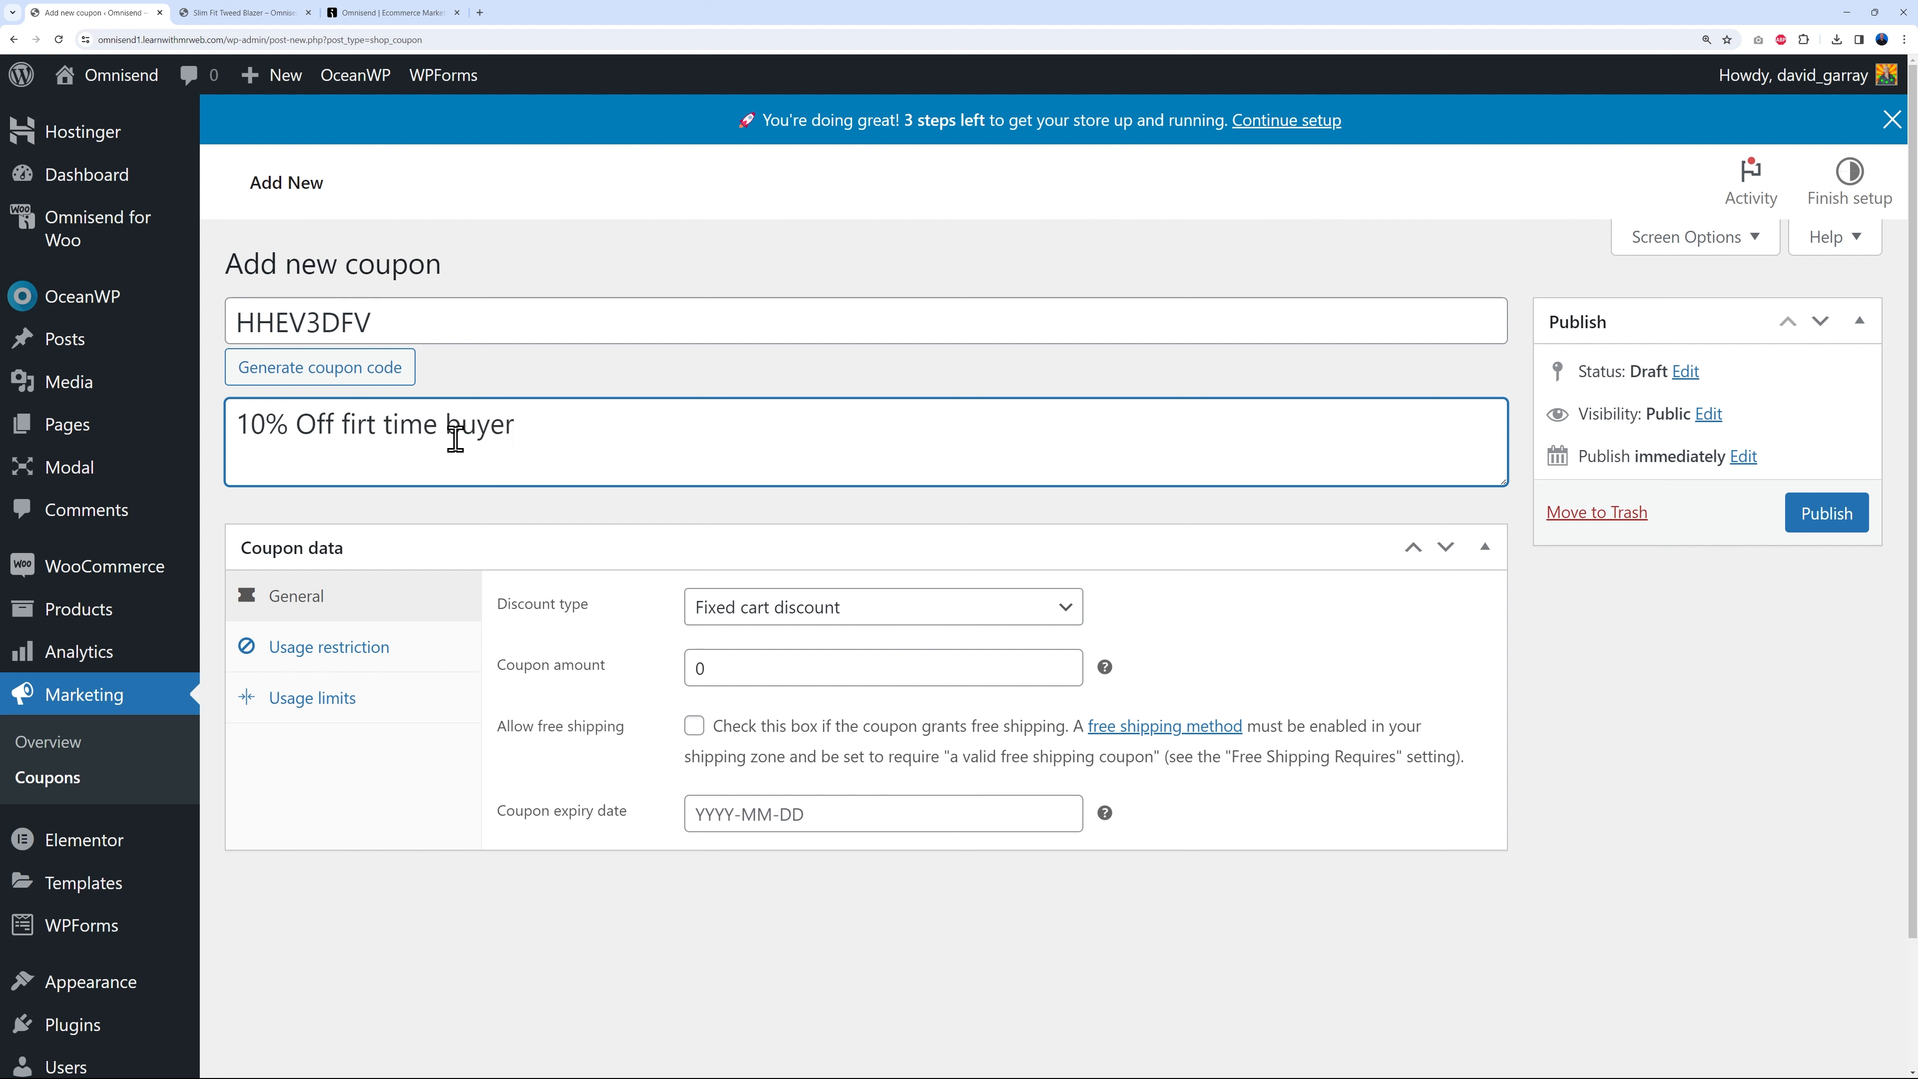
Set the coupon to a percentage discount with an amount of 10 and publish it.
click(878, 621)
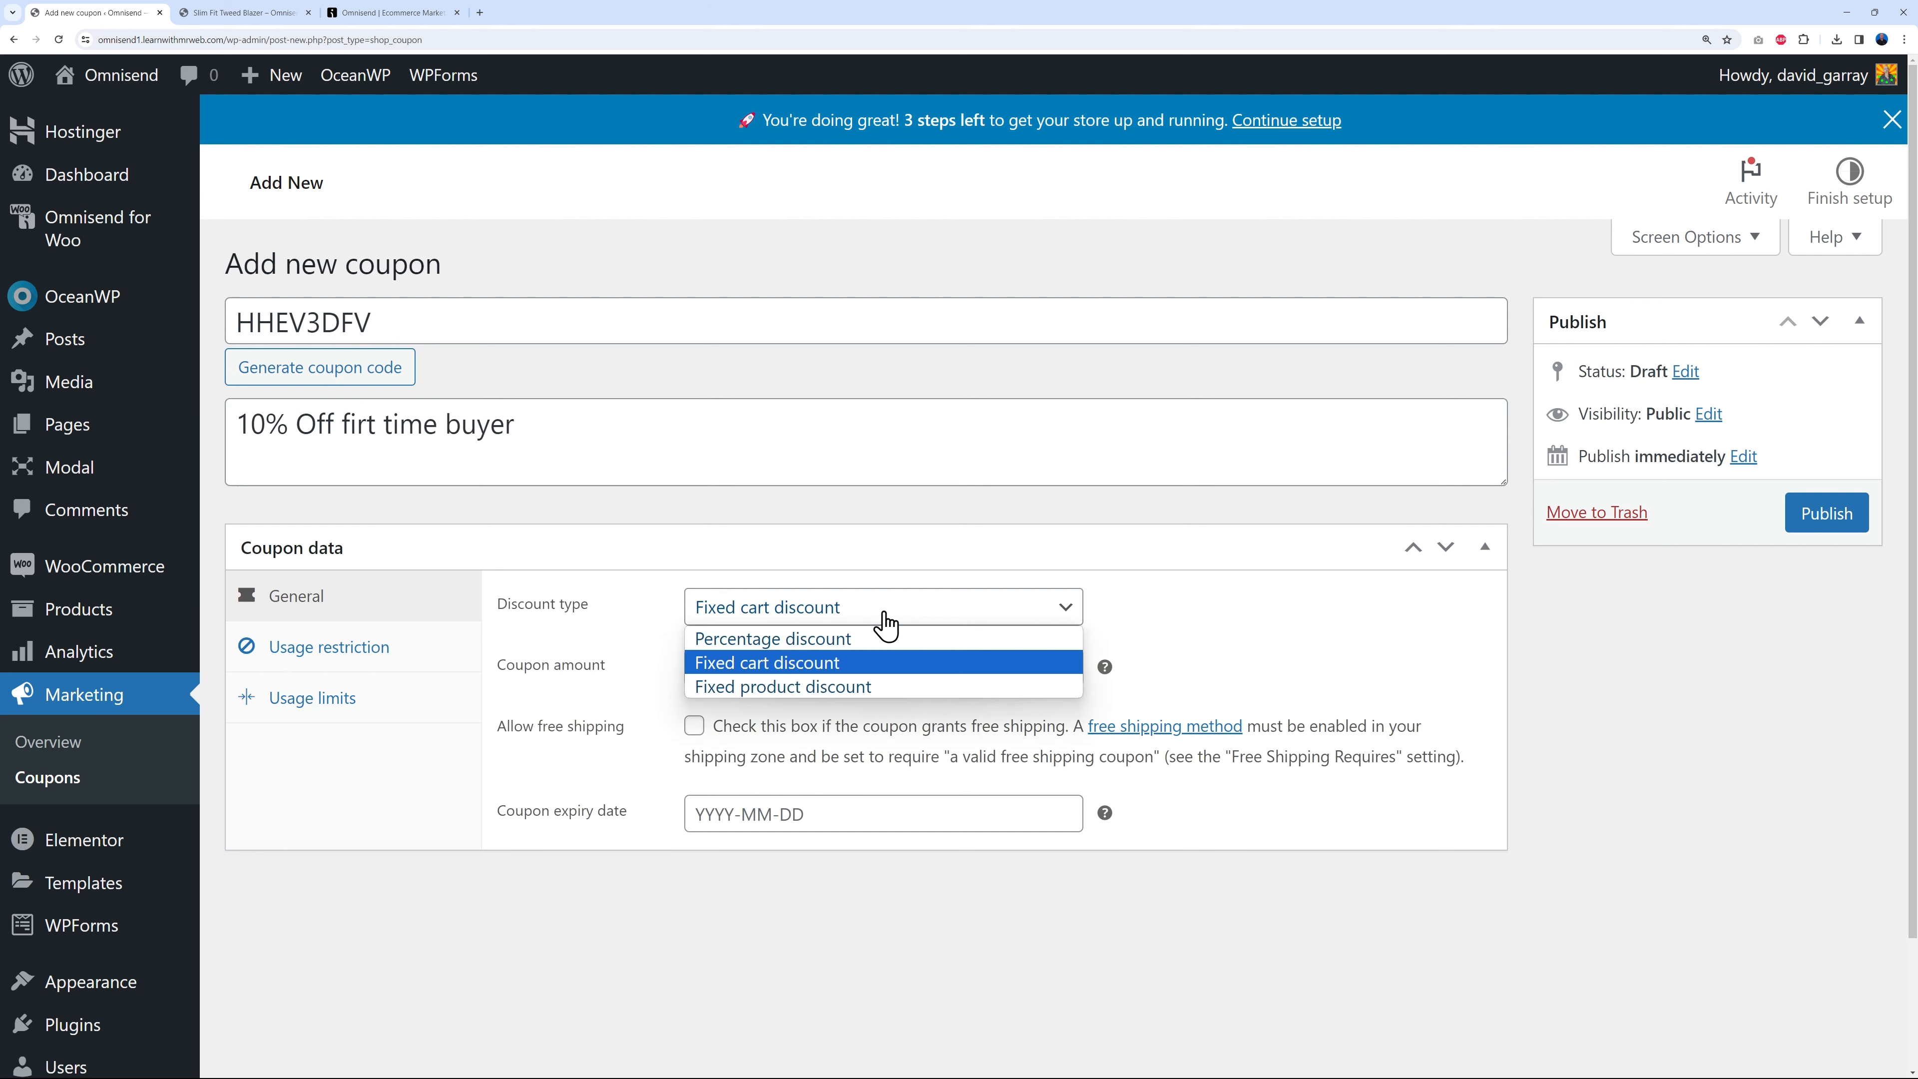
click(837, 643)
click(697, 668)
click(1431, 911)
click(1828, 522)
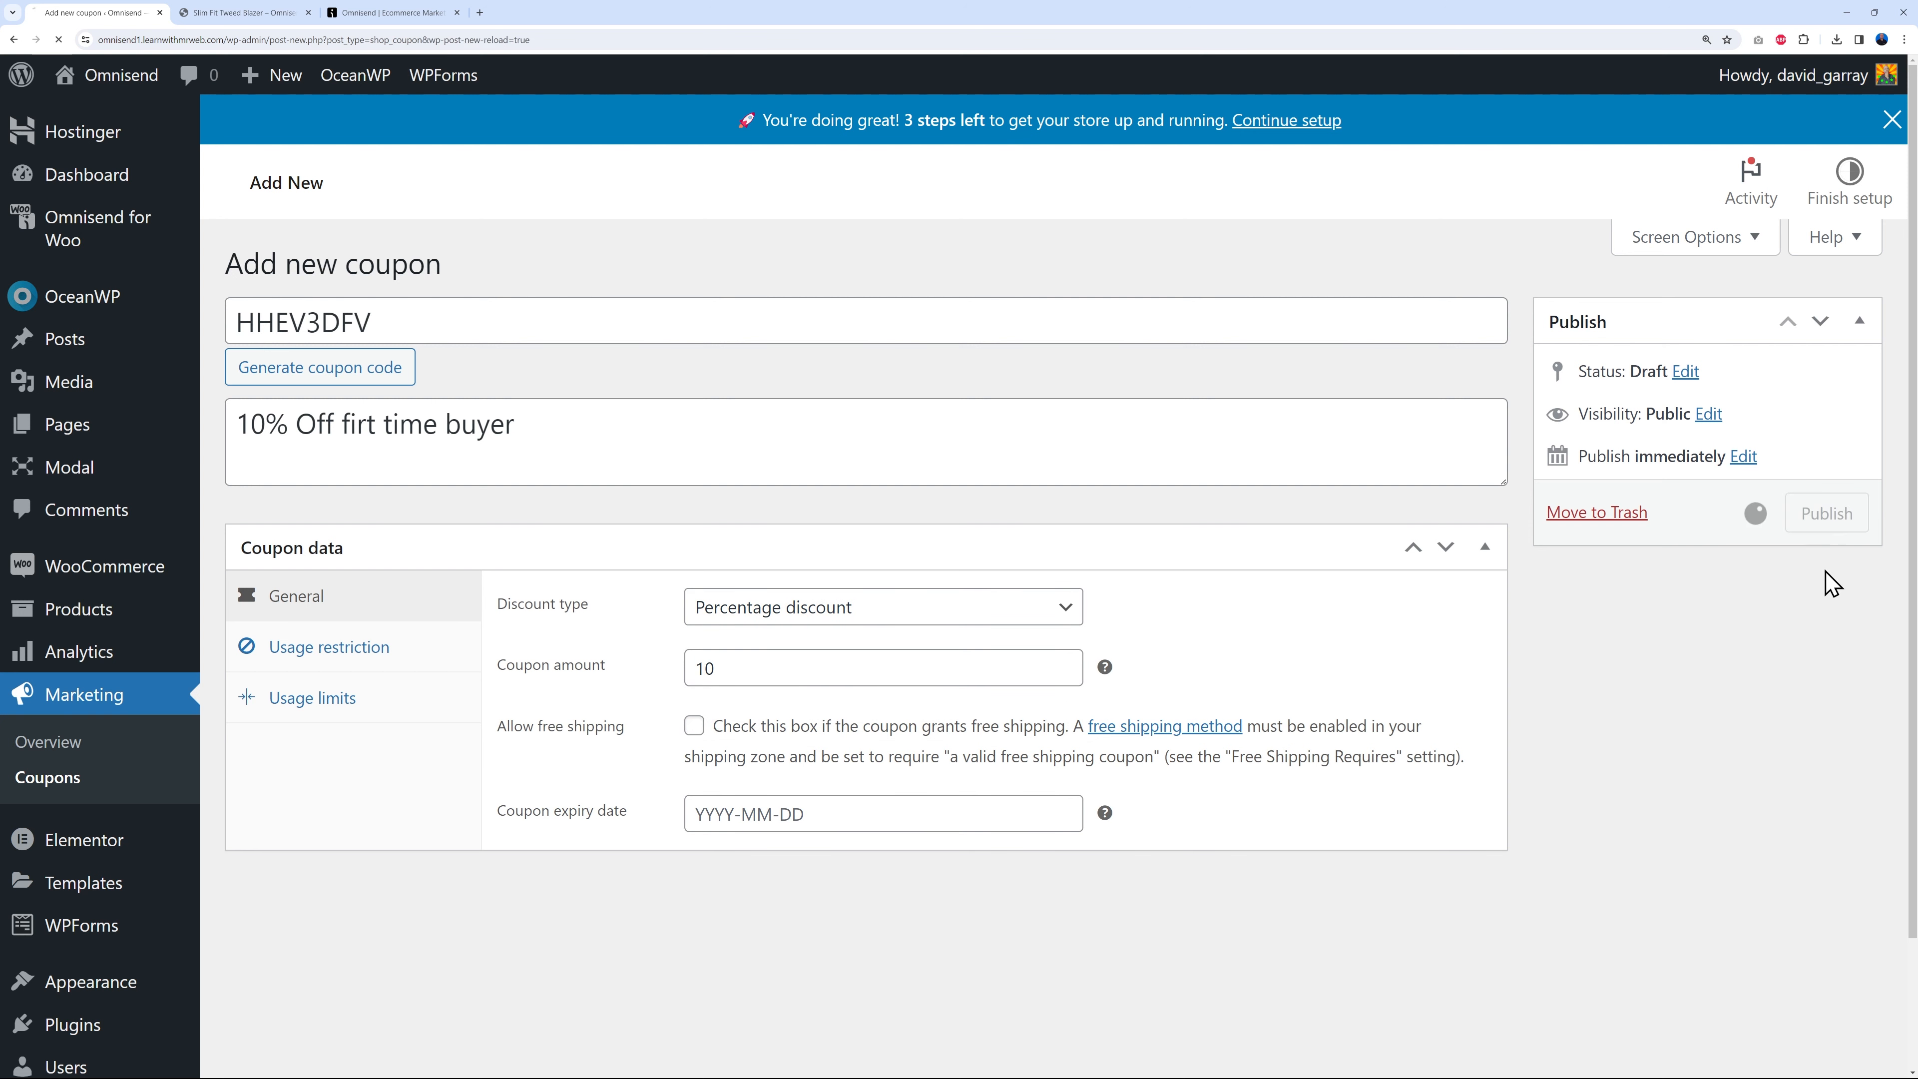
Switch to Omnisend and open the content of the Welcome workflow's email for editing.
click(372, 13)
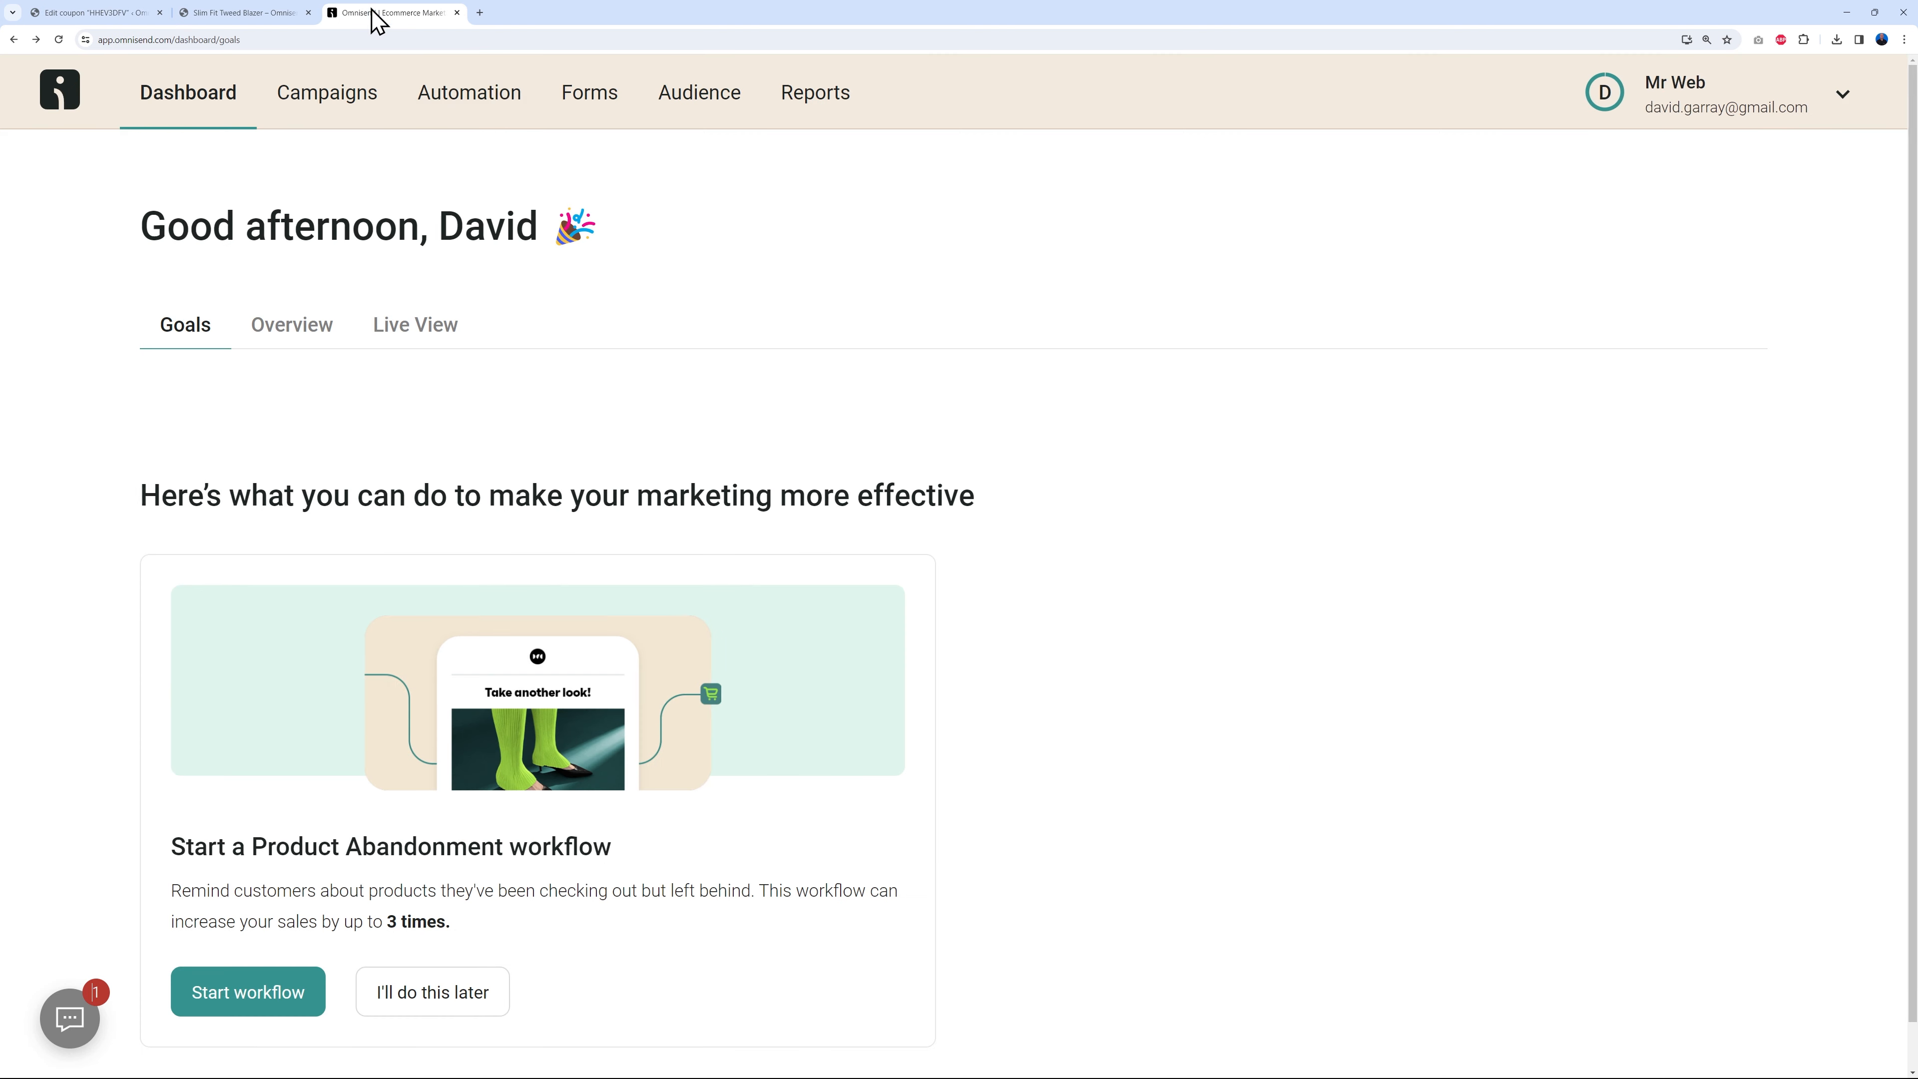
click(459, 111)
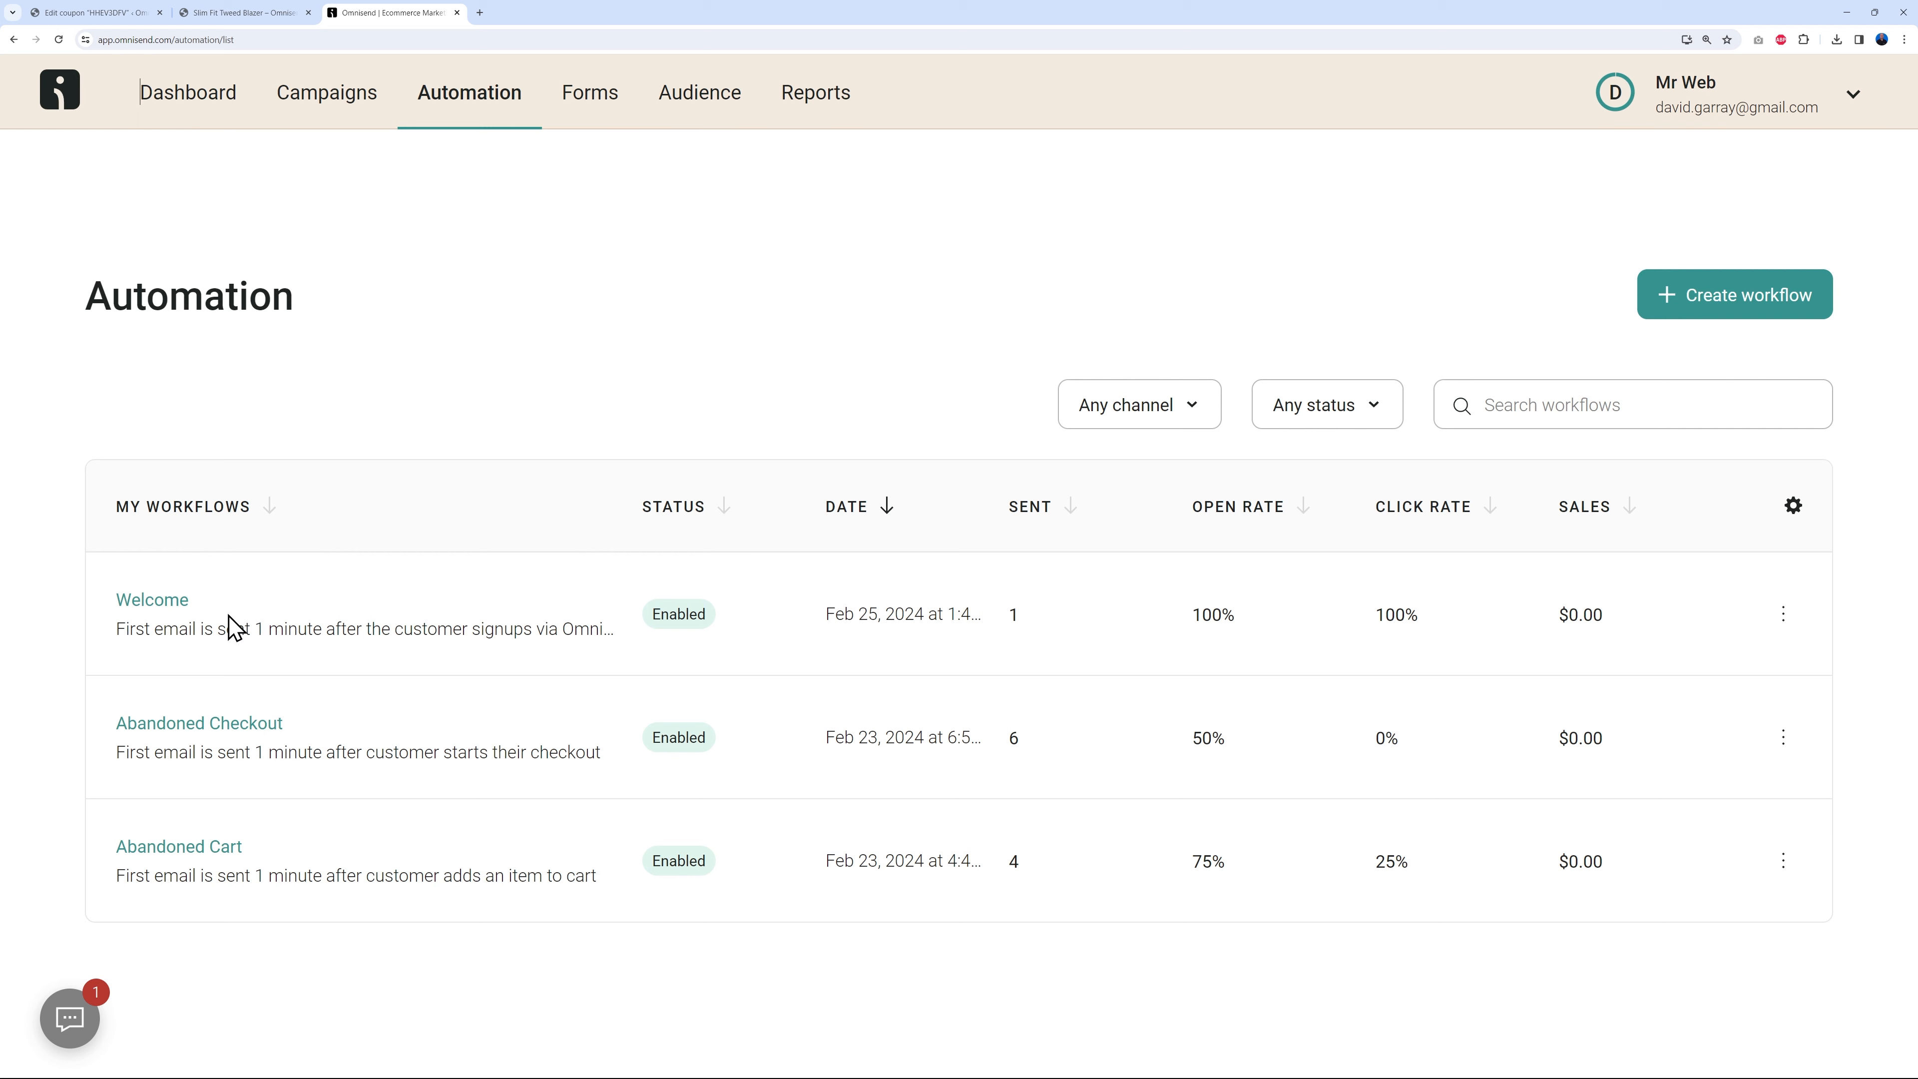
click(155, 603)
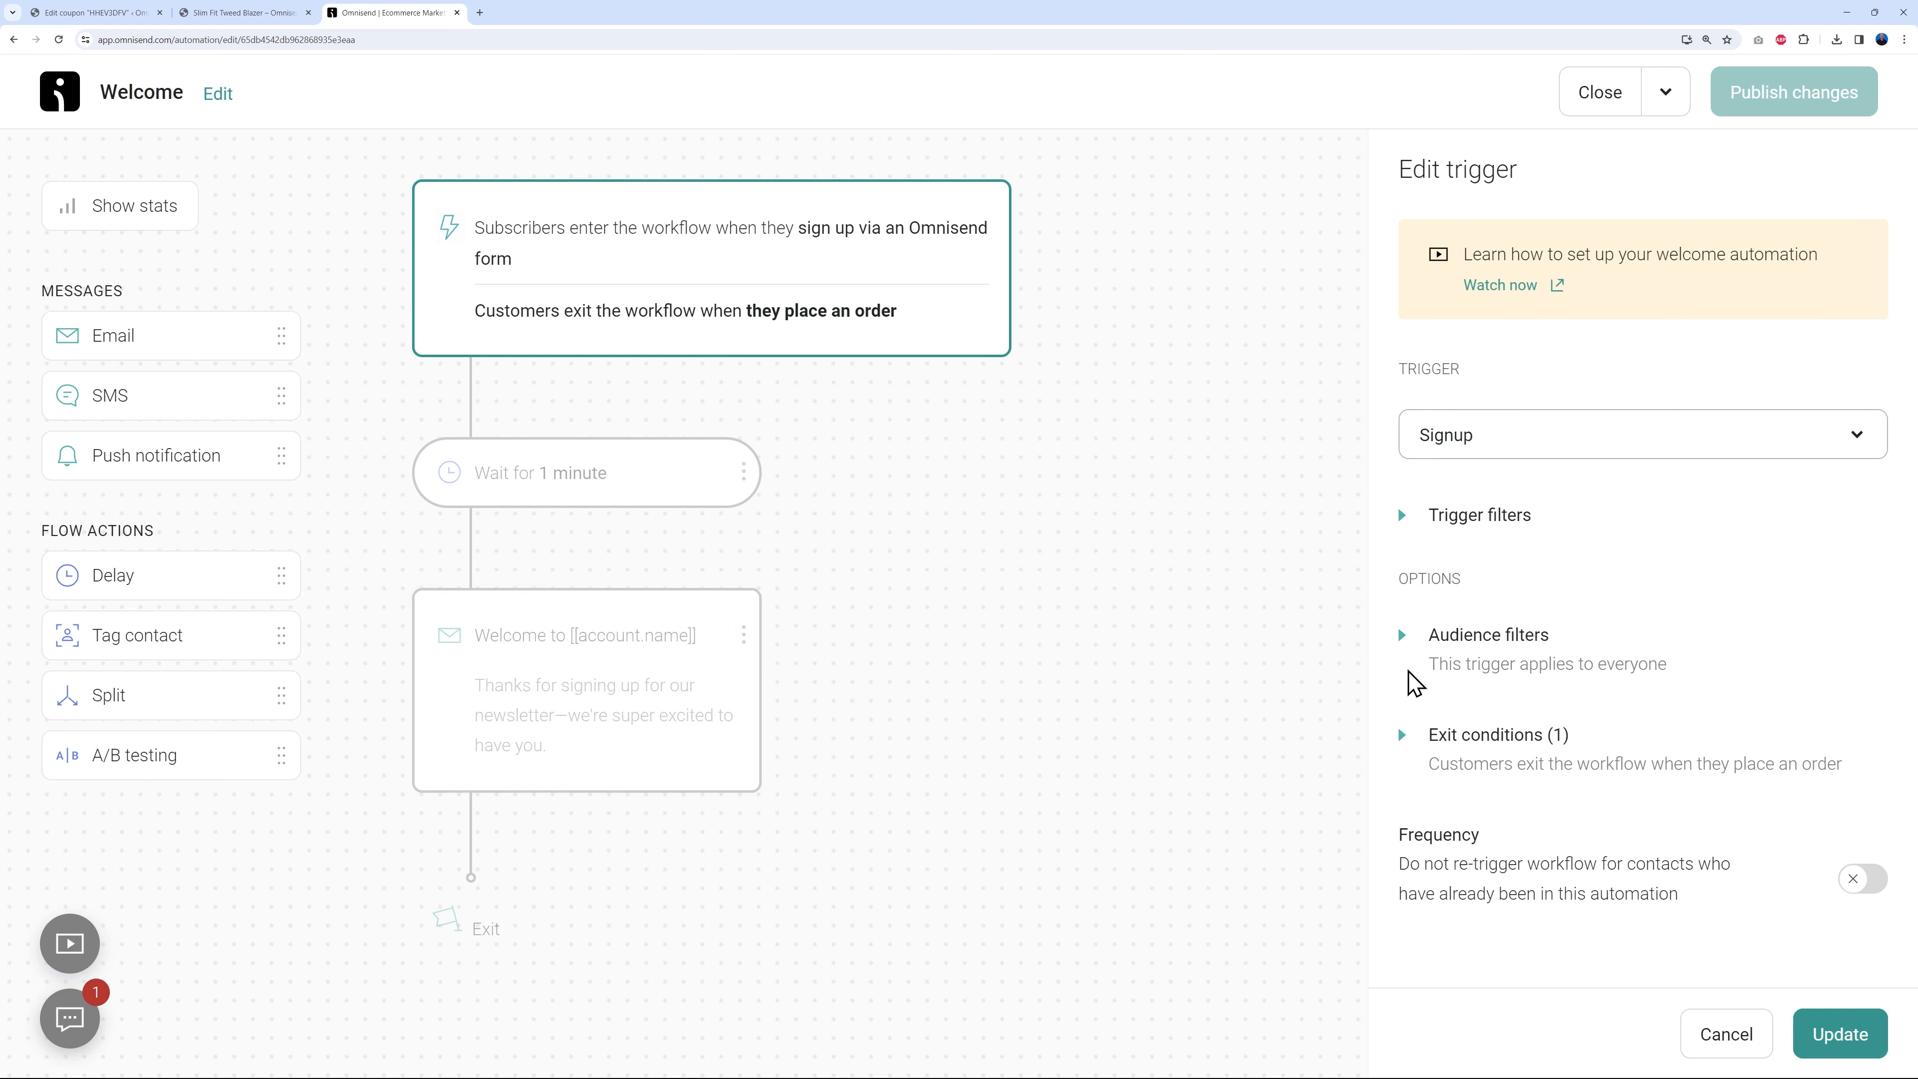
click(647, 697)
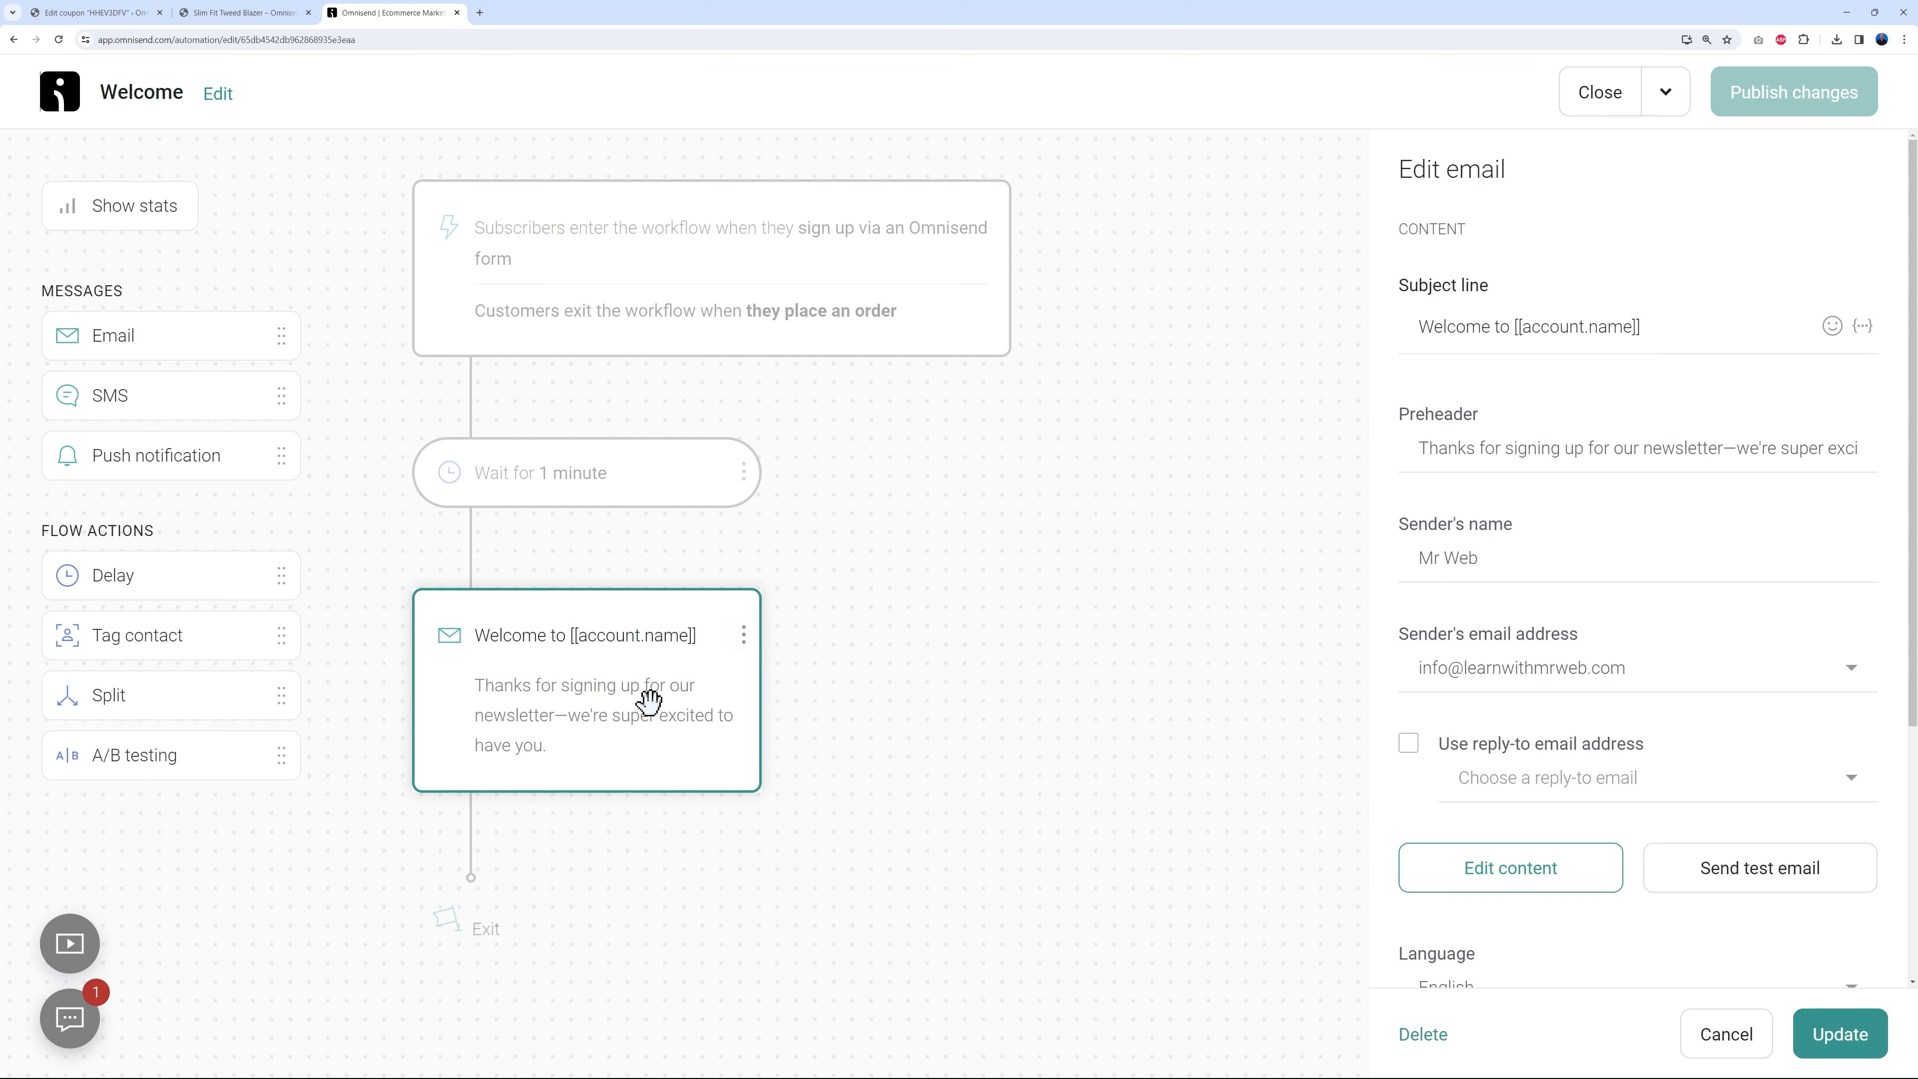
click(1477, 889)
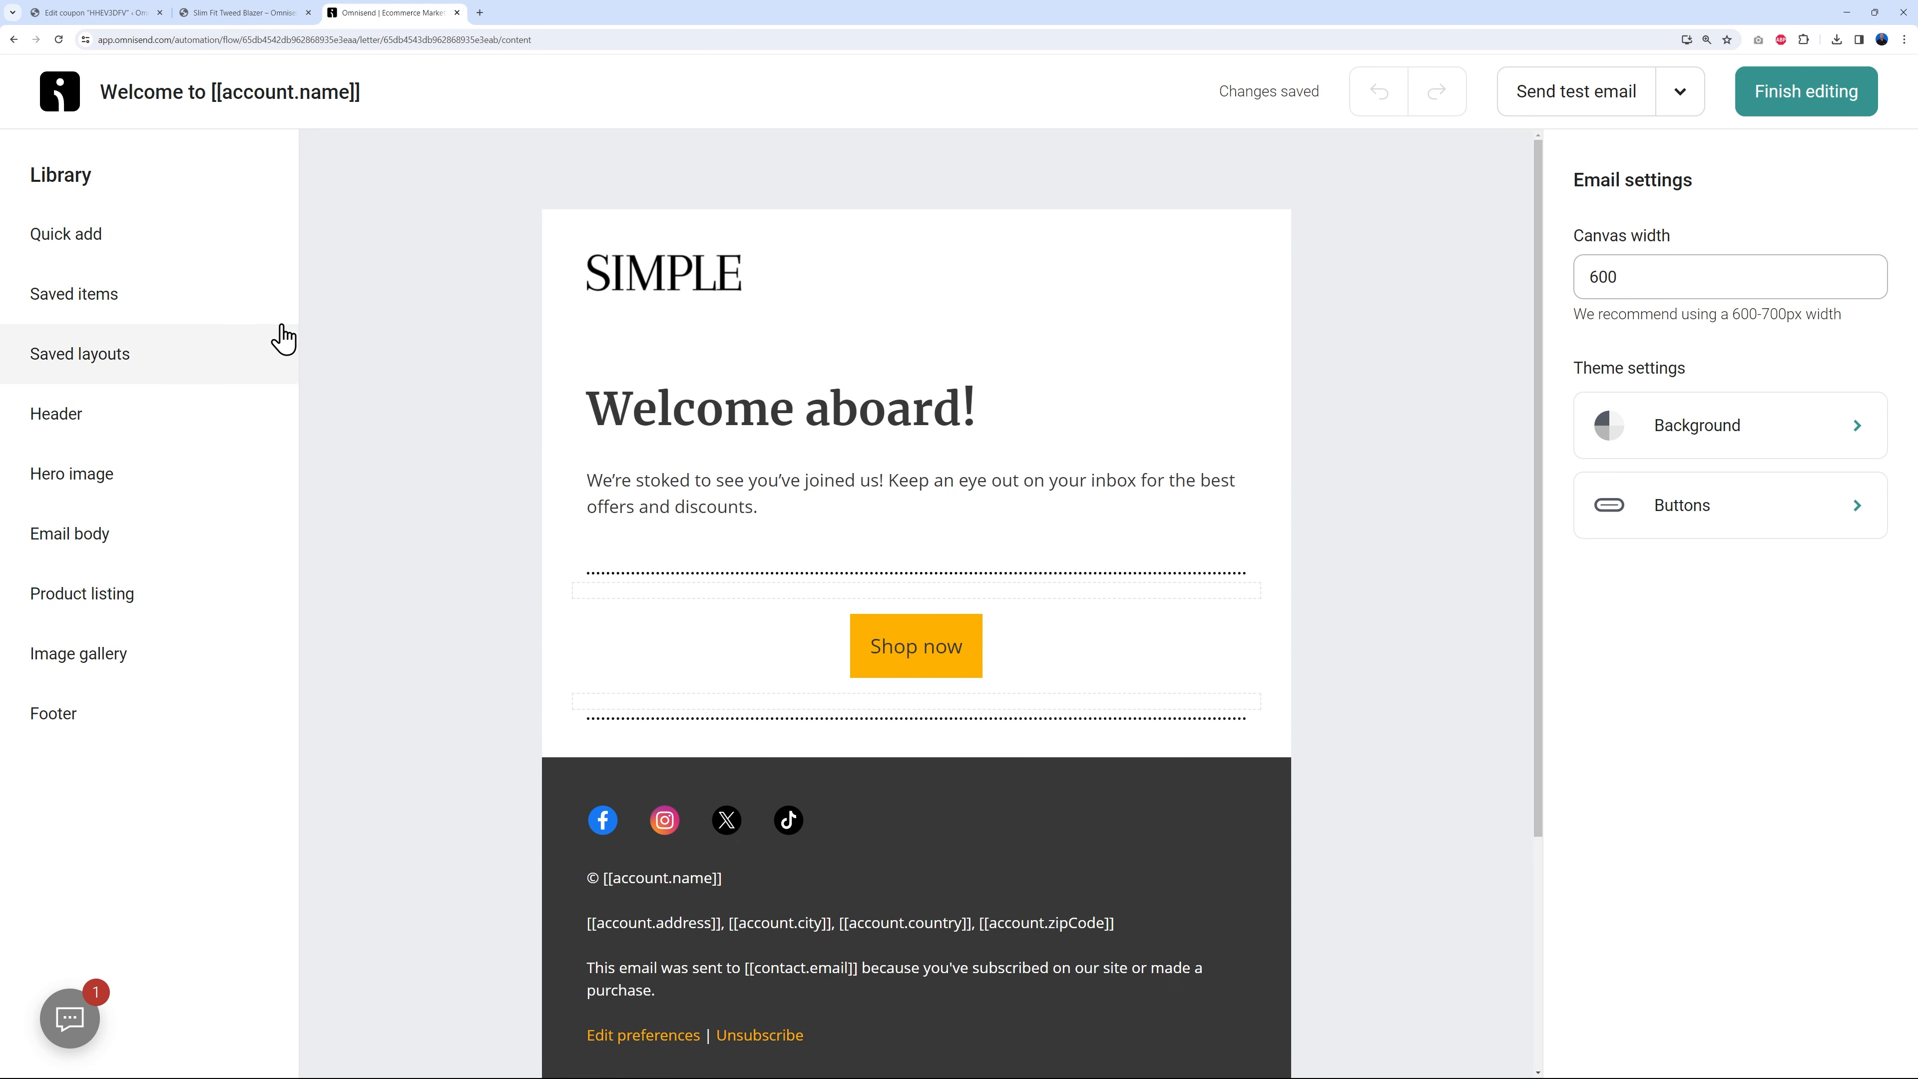
Add a text block below the welcome email's intro paragraph and fill it with the copied coupon code.
click(117, 300)
click(83, 358)
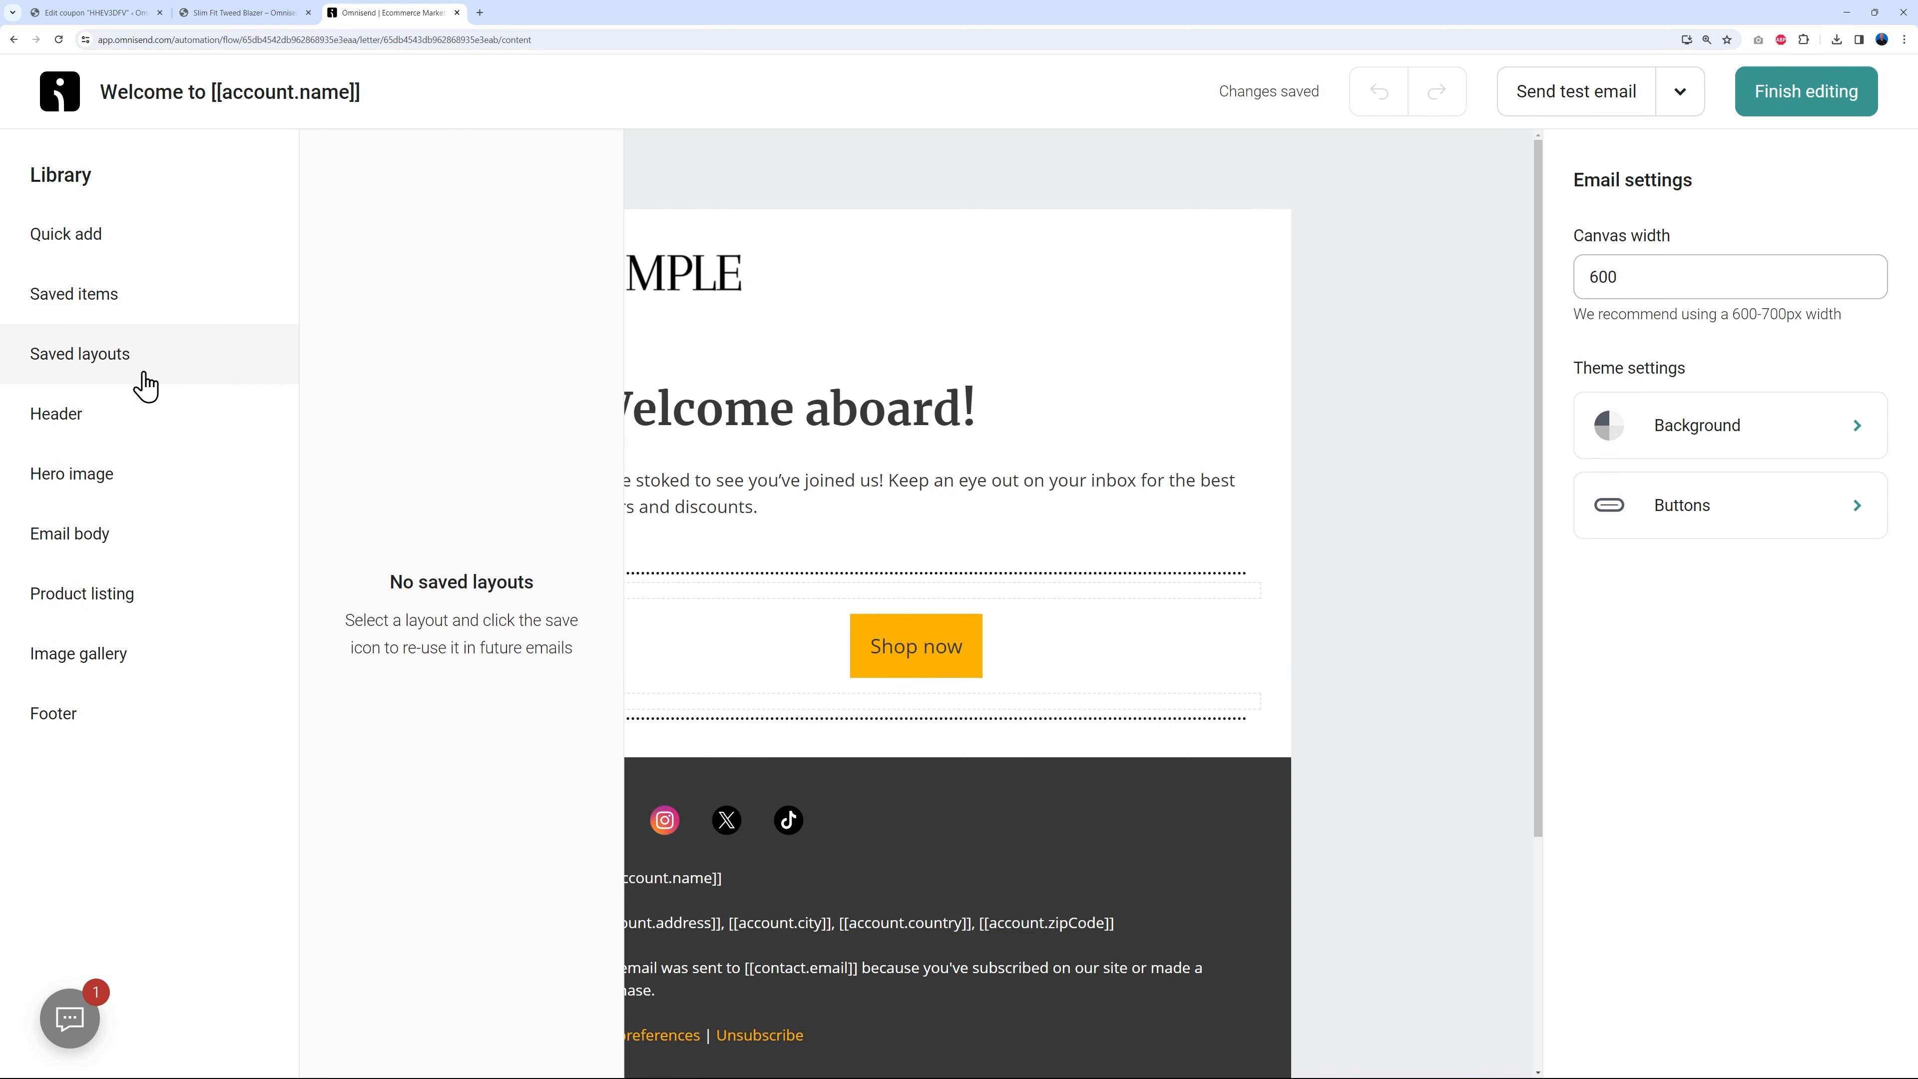
click(159, 241)
drag(390, 270, 849, 565)
key(ctrl+v)
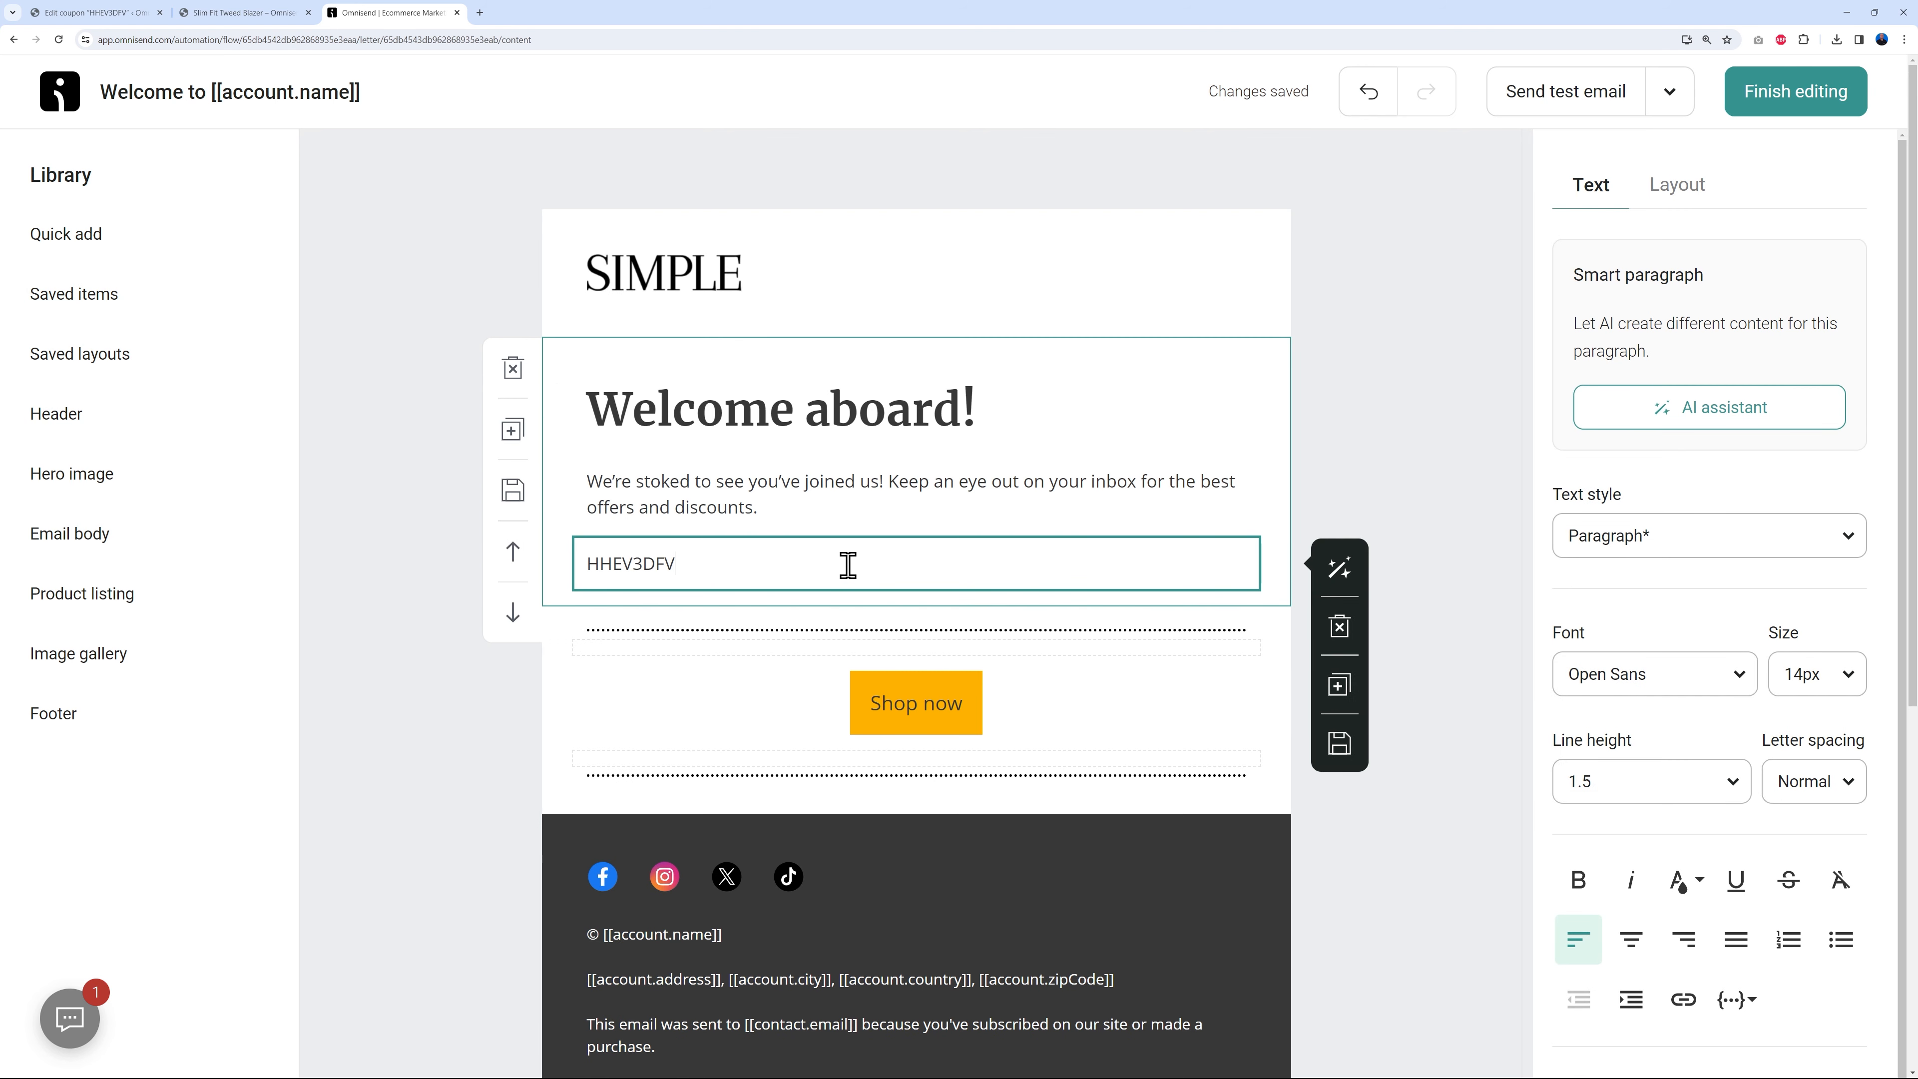
Make the coupon code text in the welcome email bold.
double_click(881, 559)
click(1579, 880)
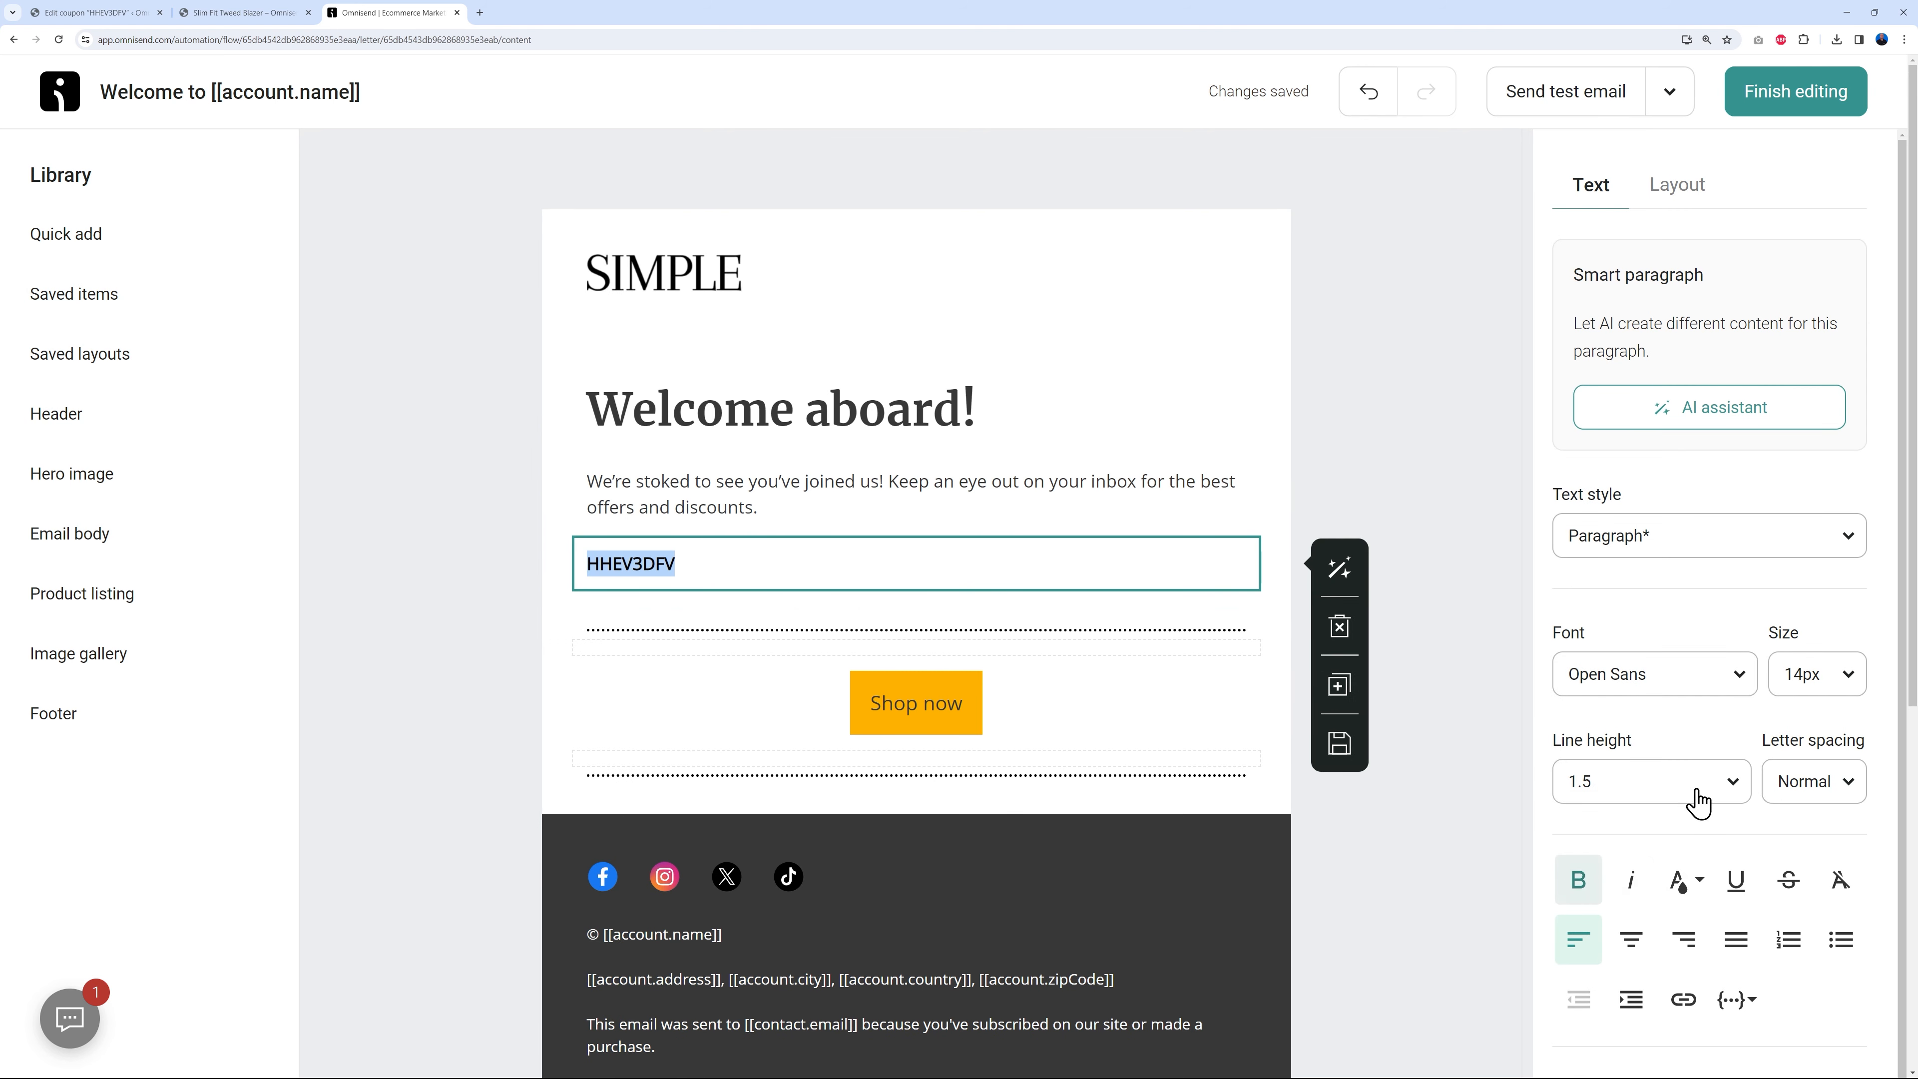
click(1734, 793)
click(1730, 786)
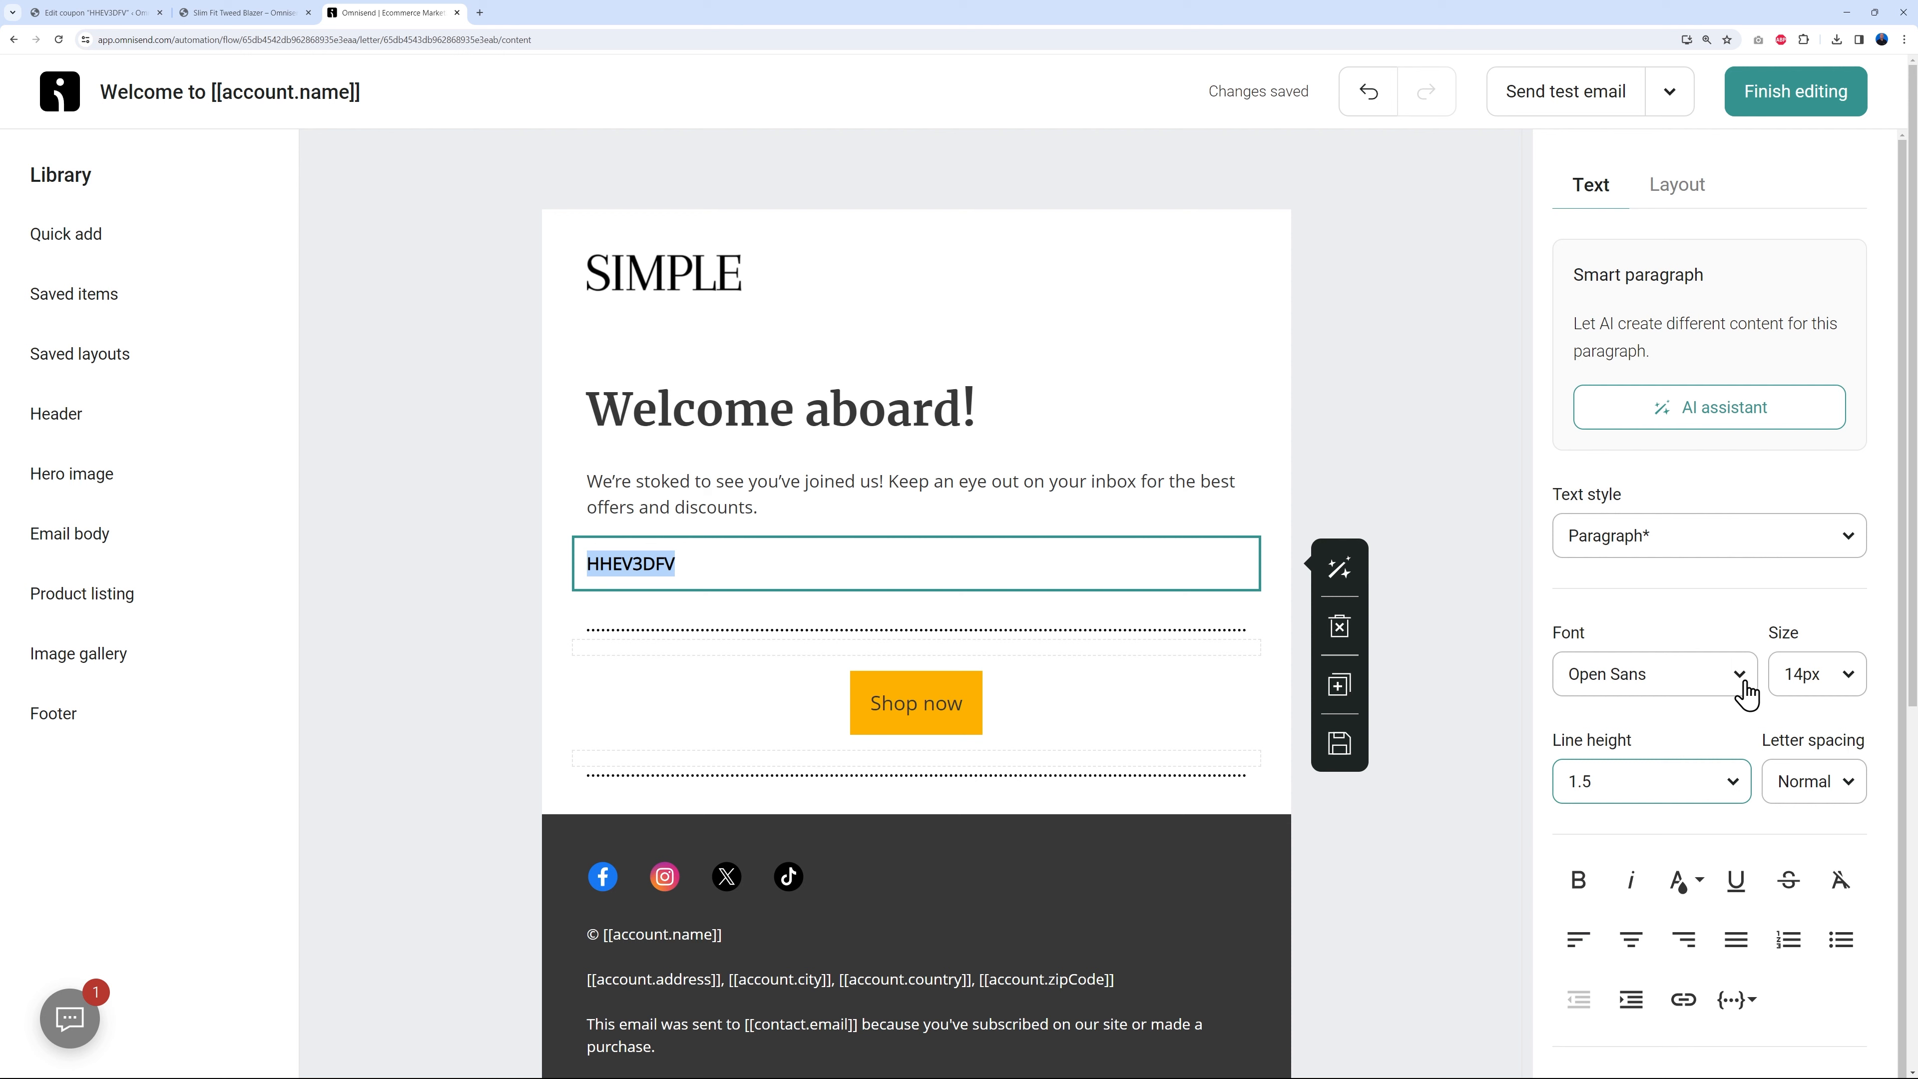
Set the coupon code text to 22px and centre it in its block.
click(1802, 684)
scroll(1701, 573, down, 3)
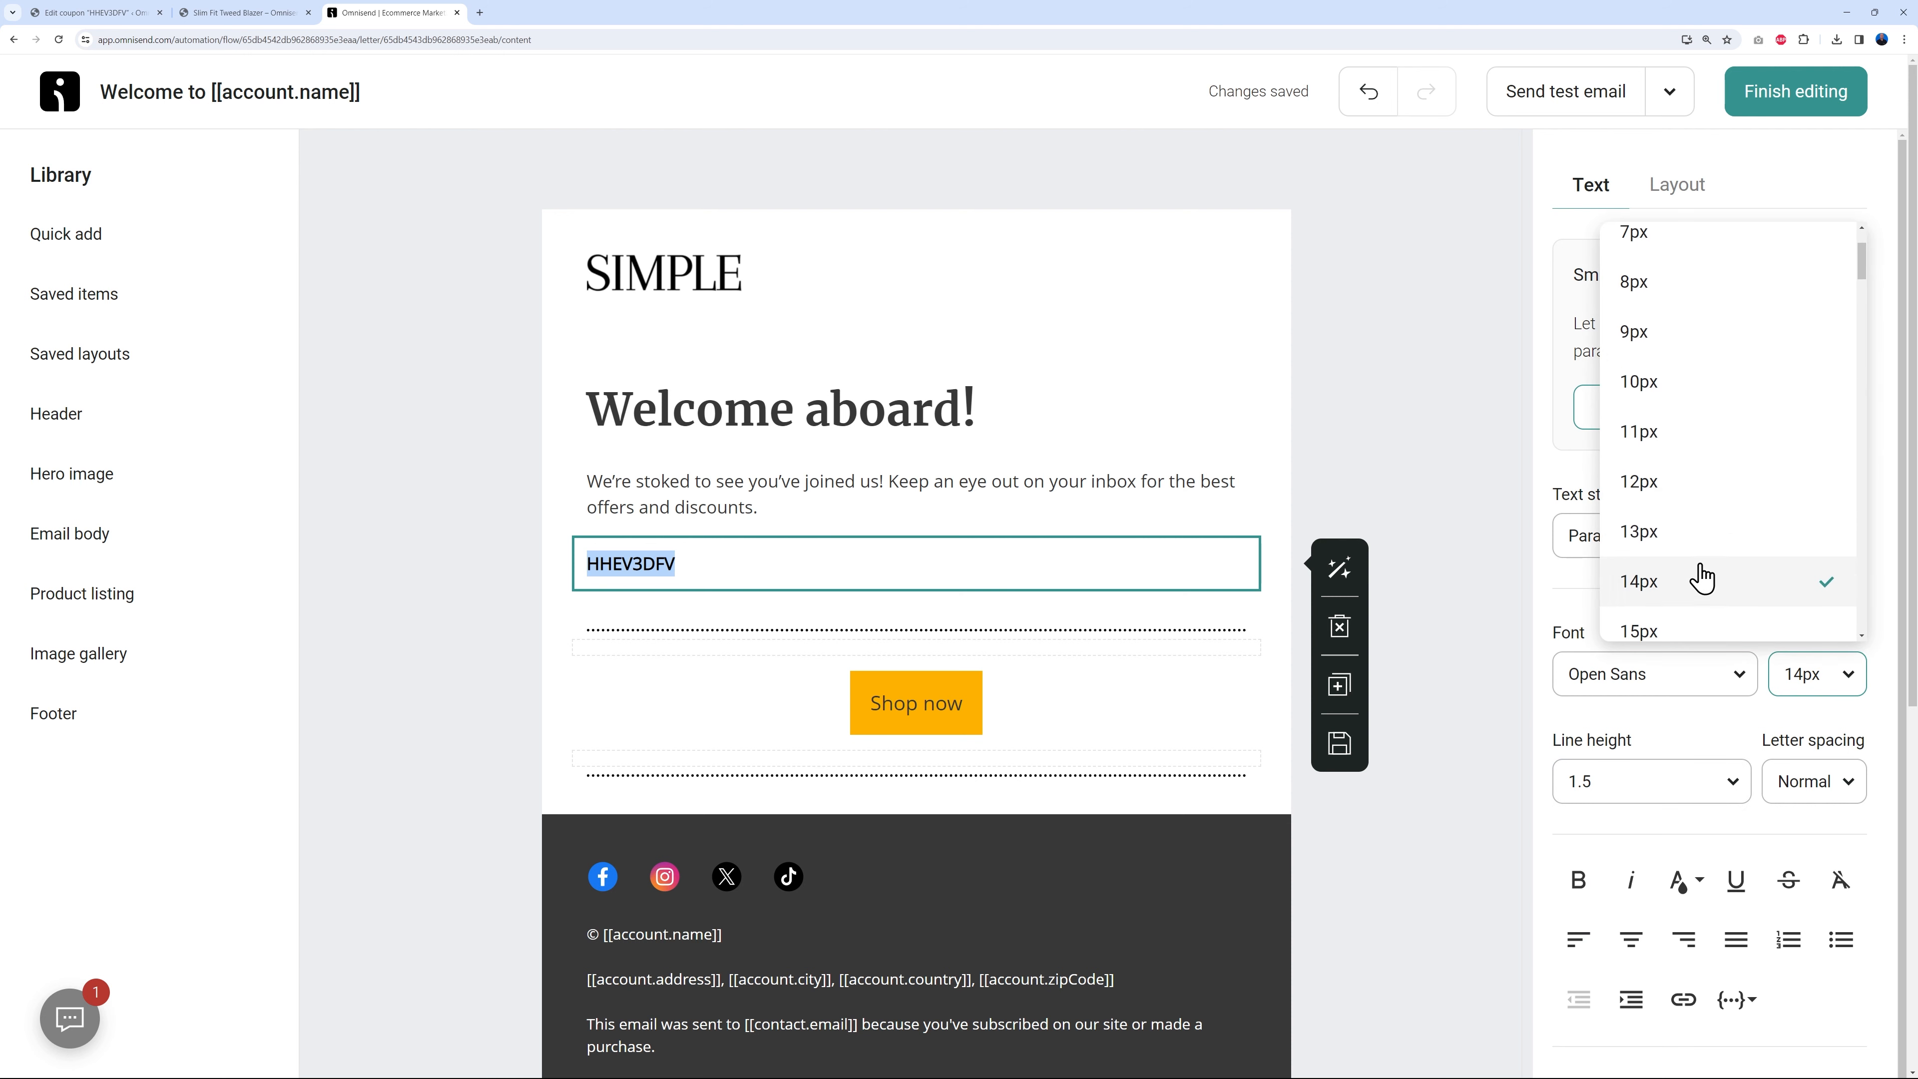
scroll(1701, 574, down, 3)
click(1682, 587)
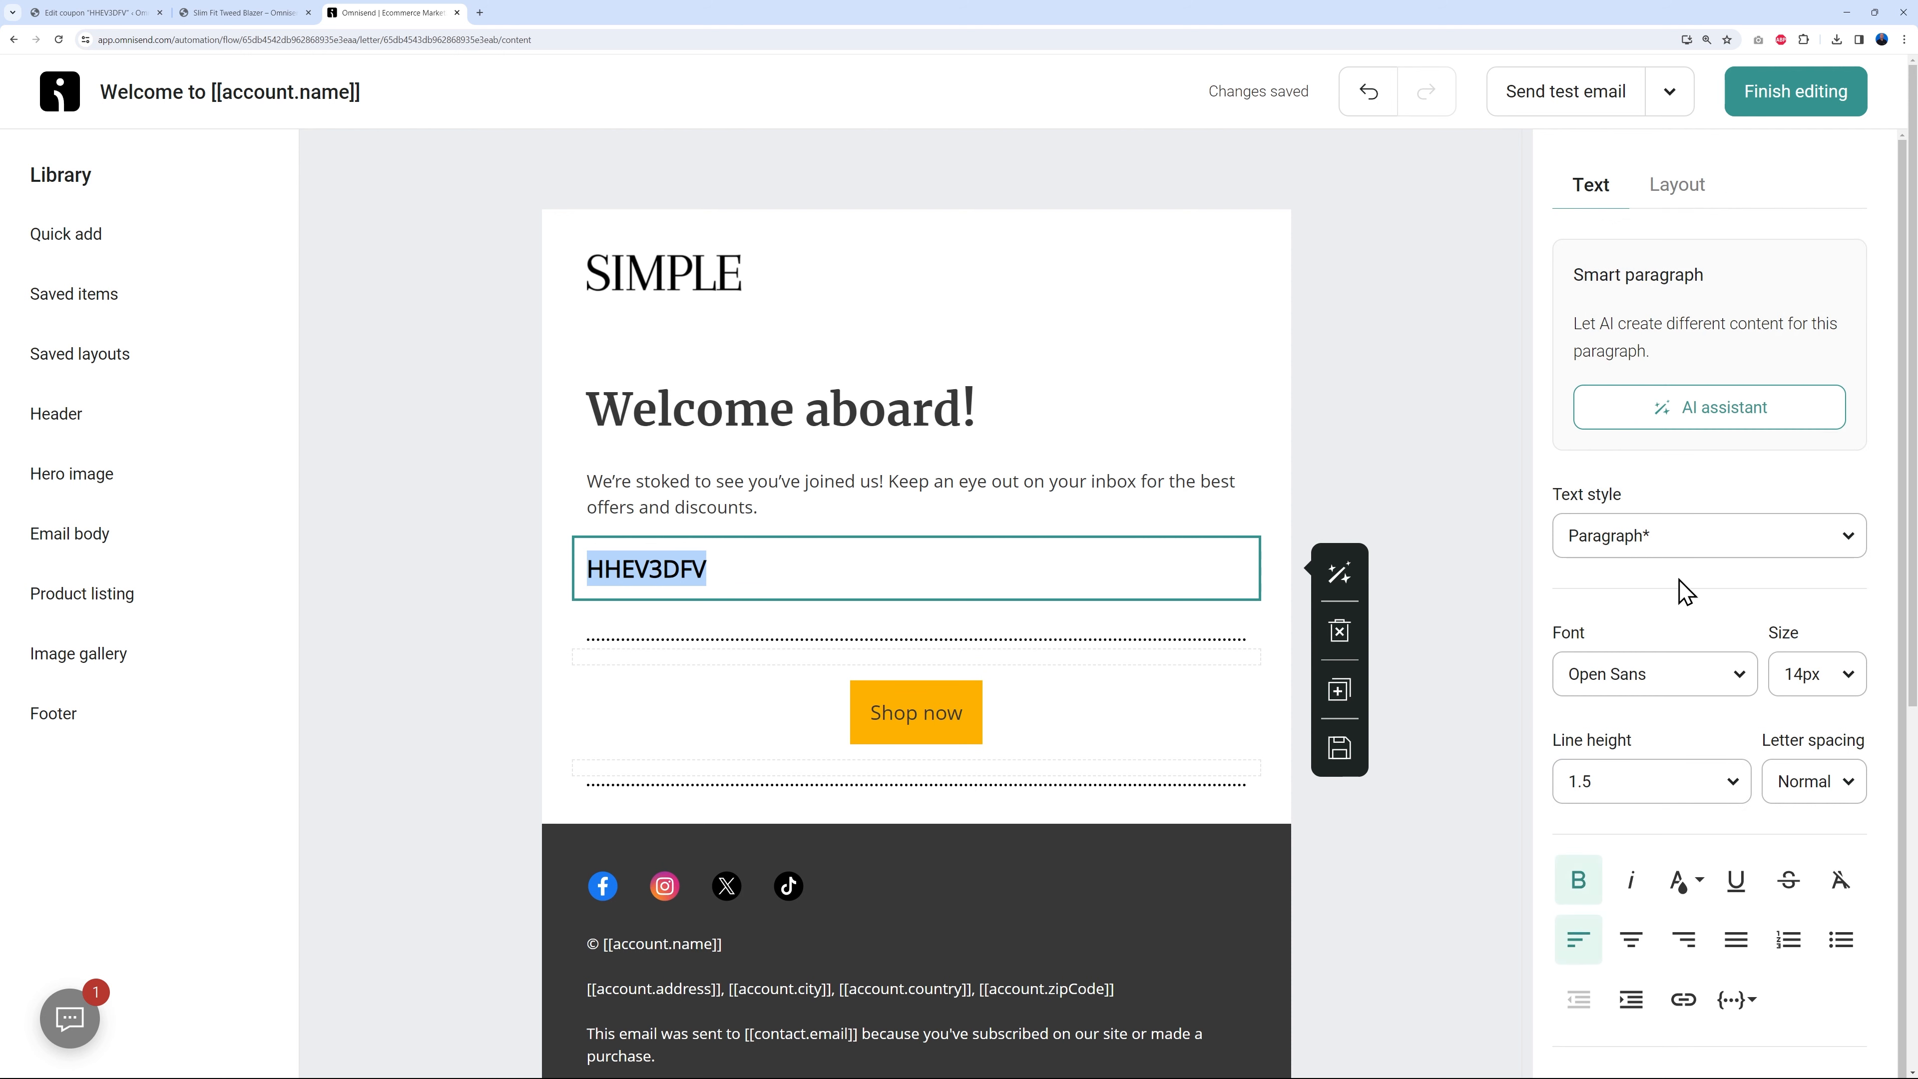
click(1816, 684)
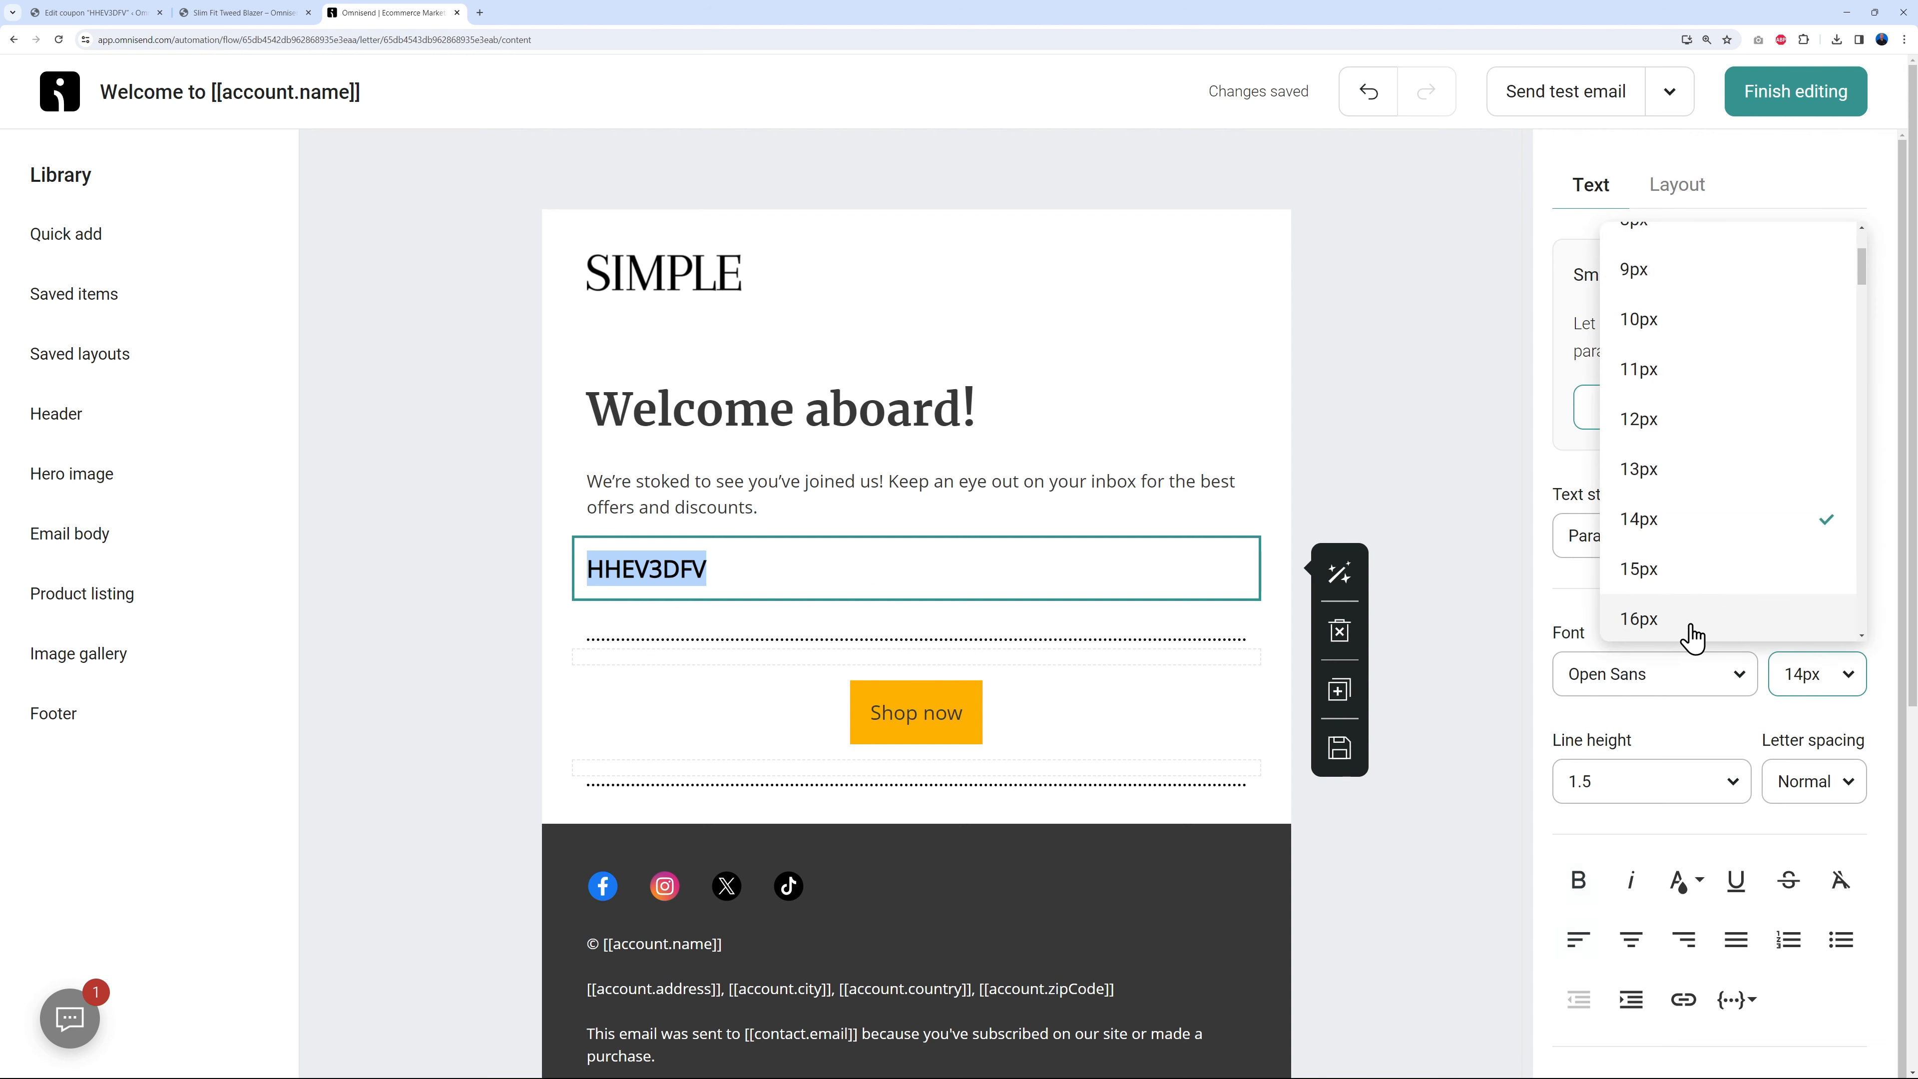
scroll(1704, 609, down, 4)
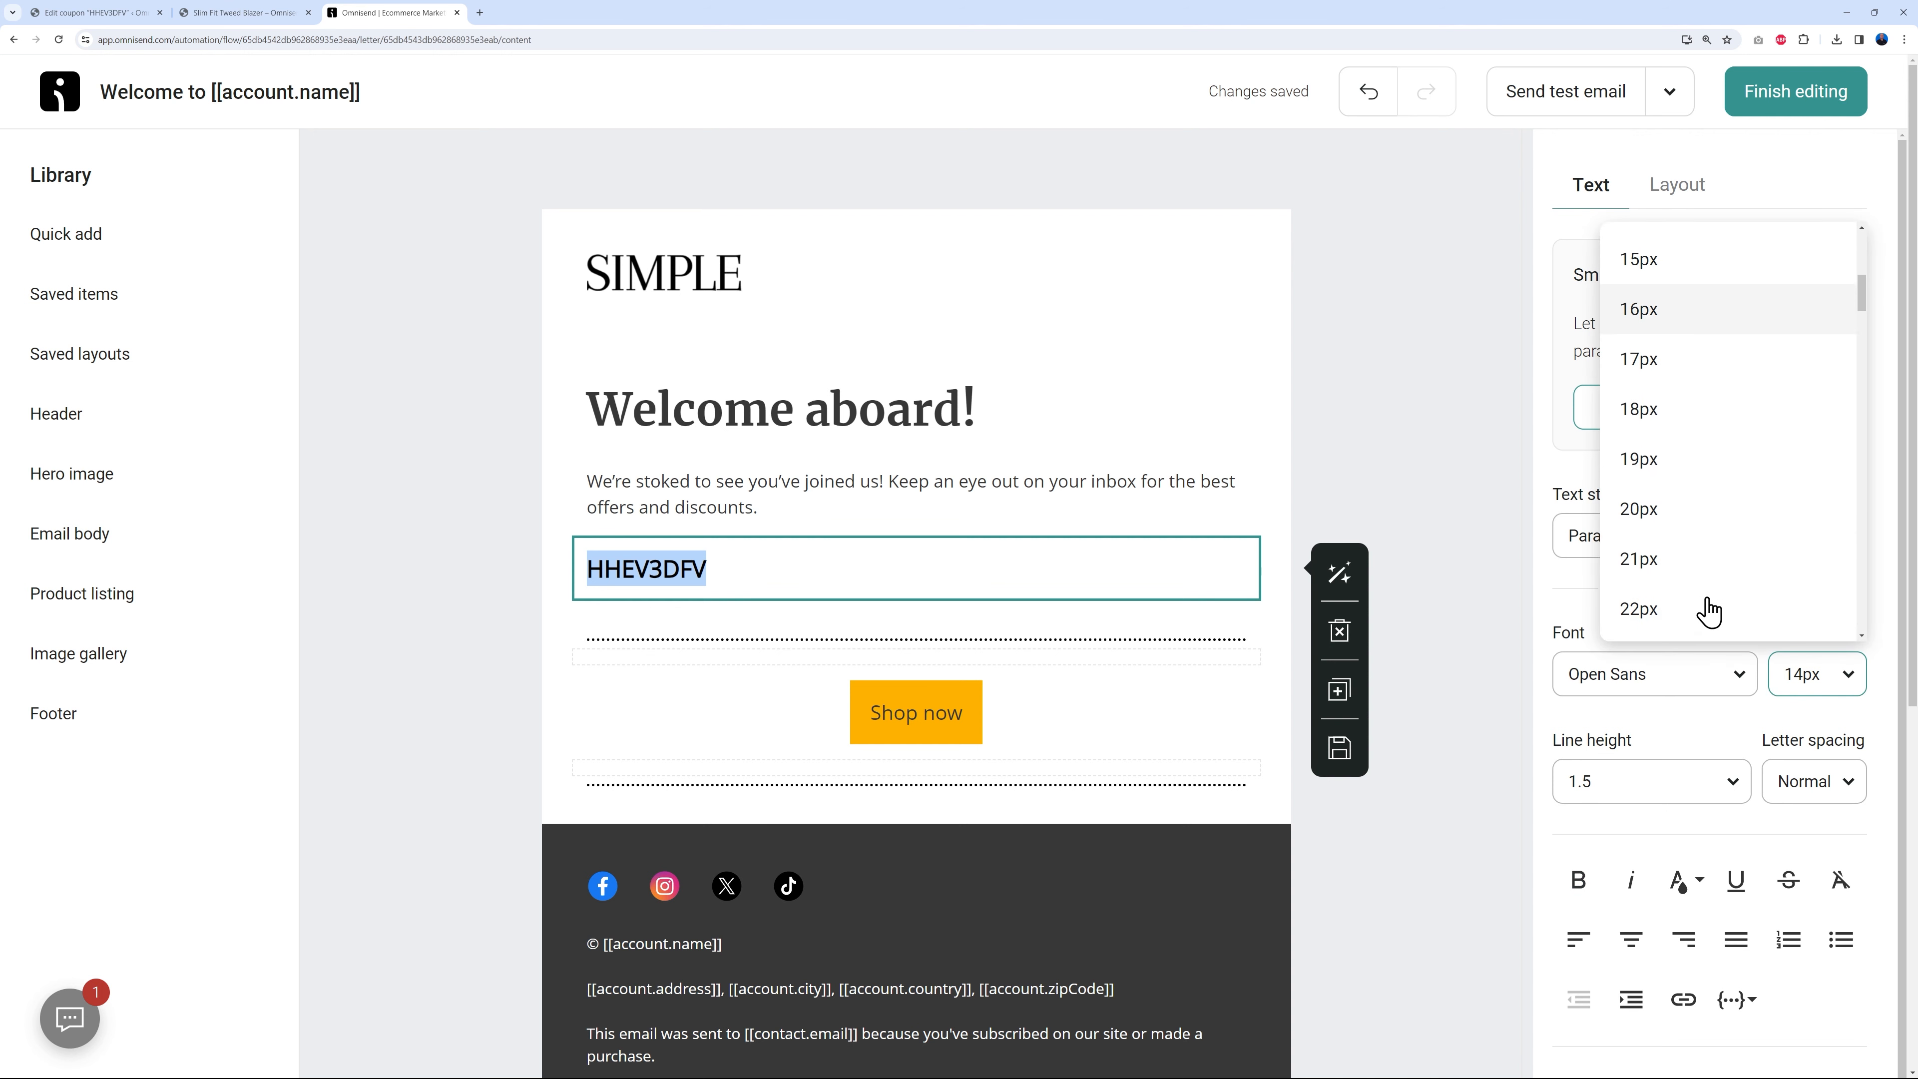
click(1672, 605)
click(1631, 939)
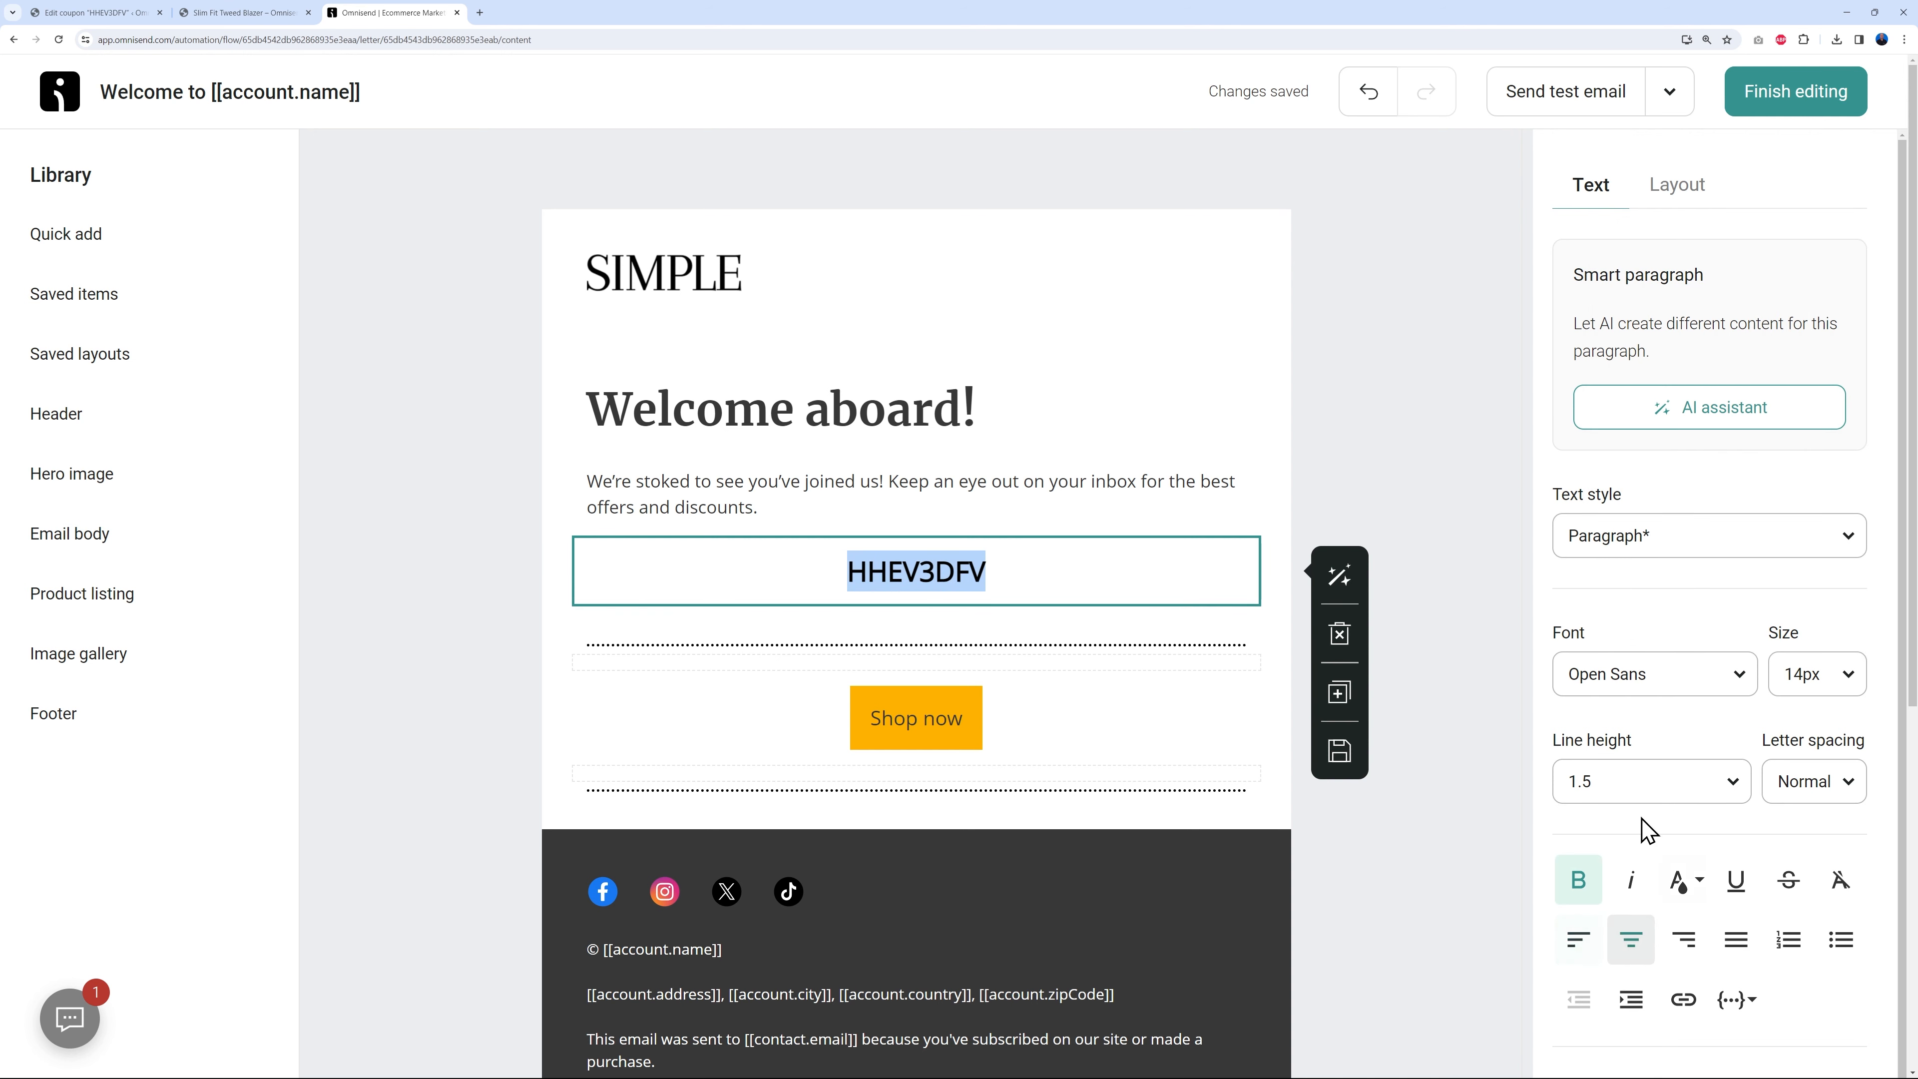
Finish editing the welcome email and close the Welcome workflow.
click(451, 706)
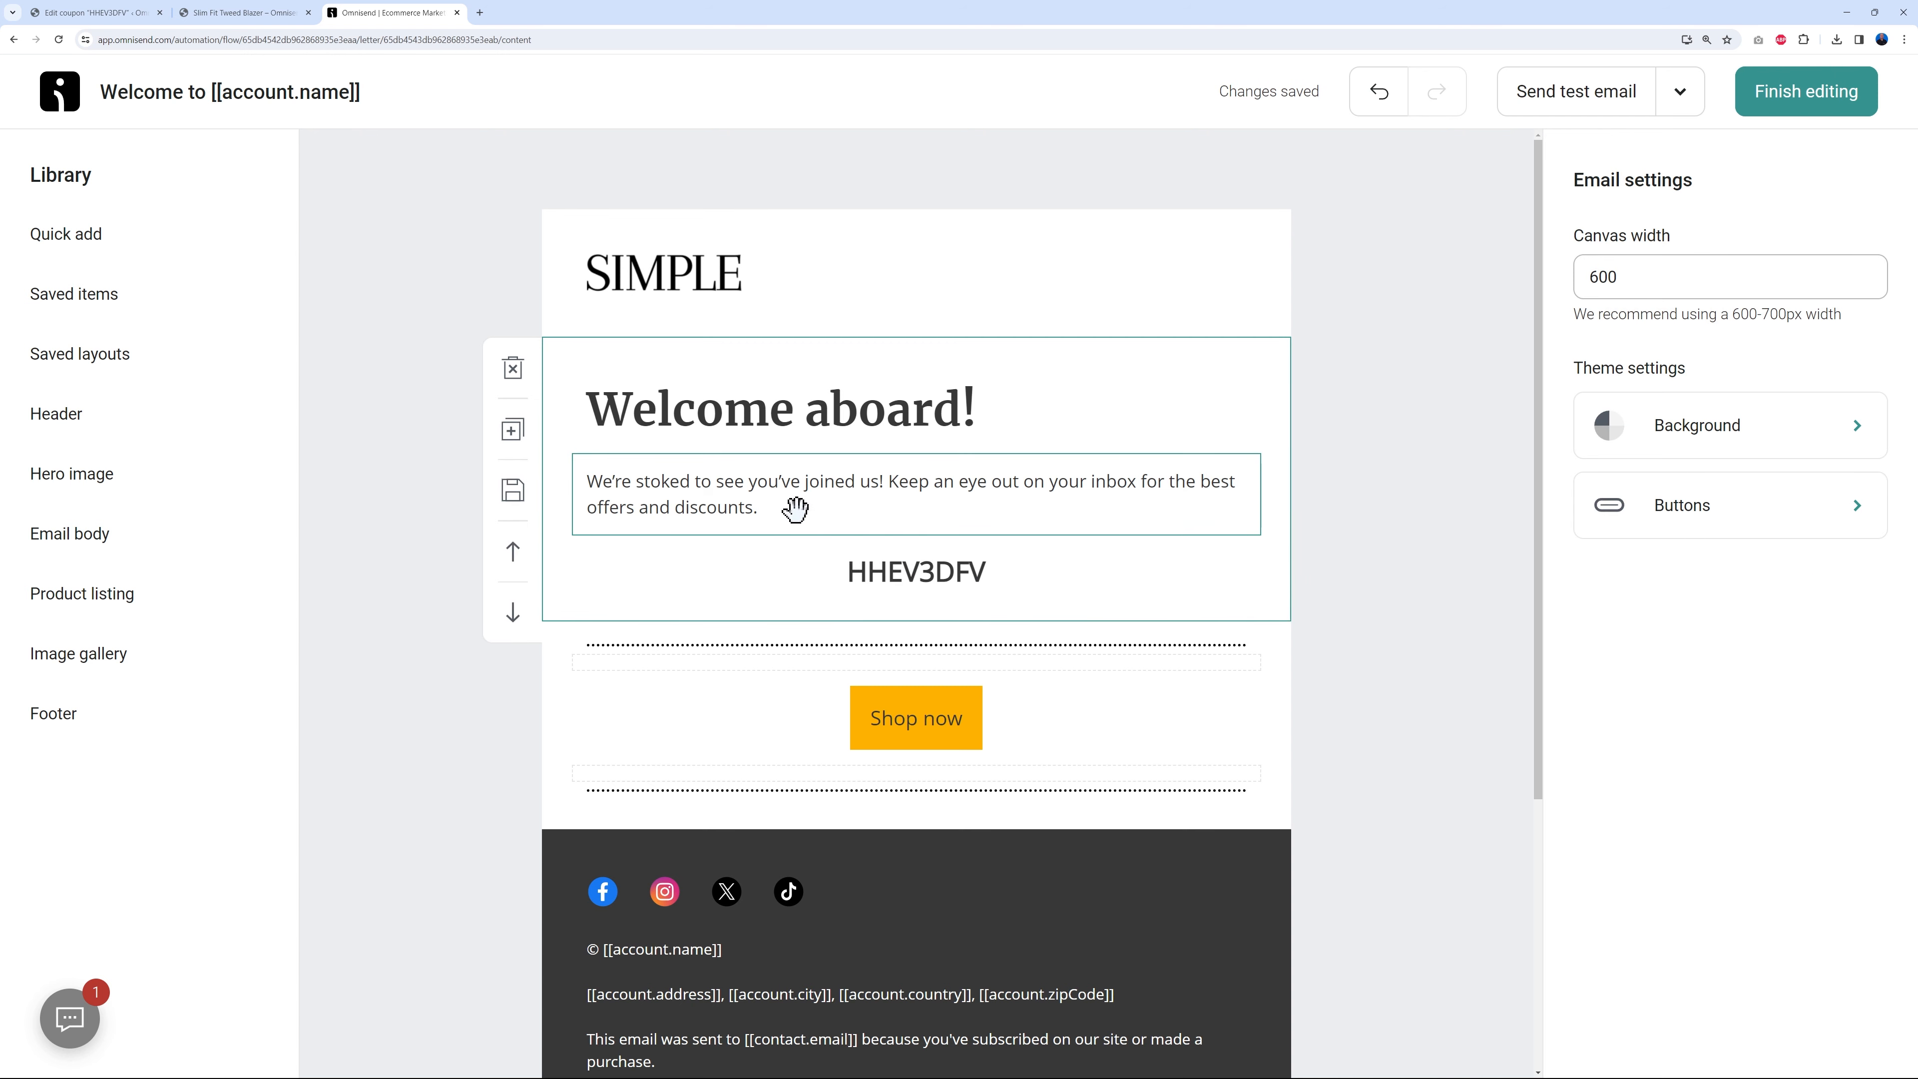
click(1786, 108)
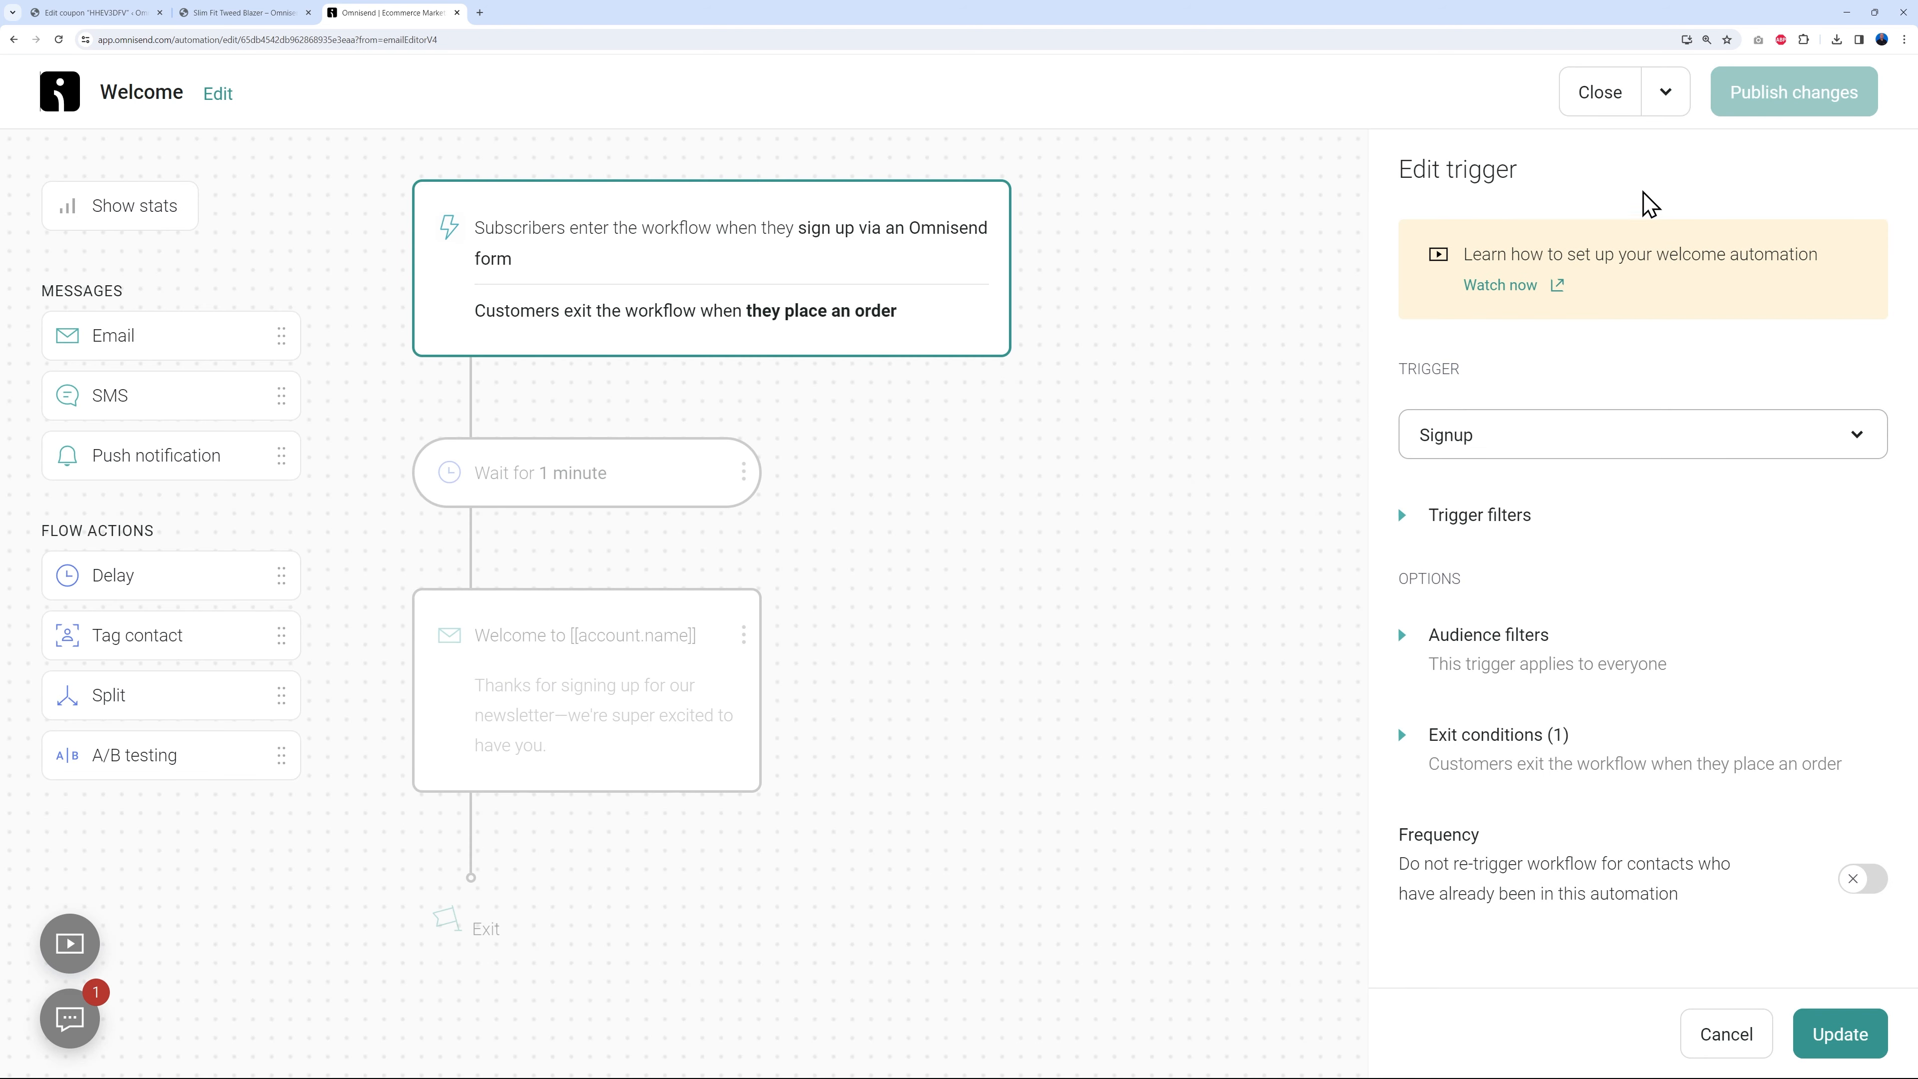
click(1612, 109)
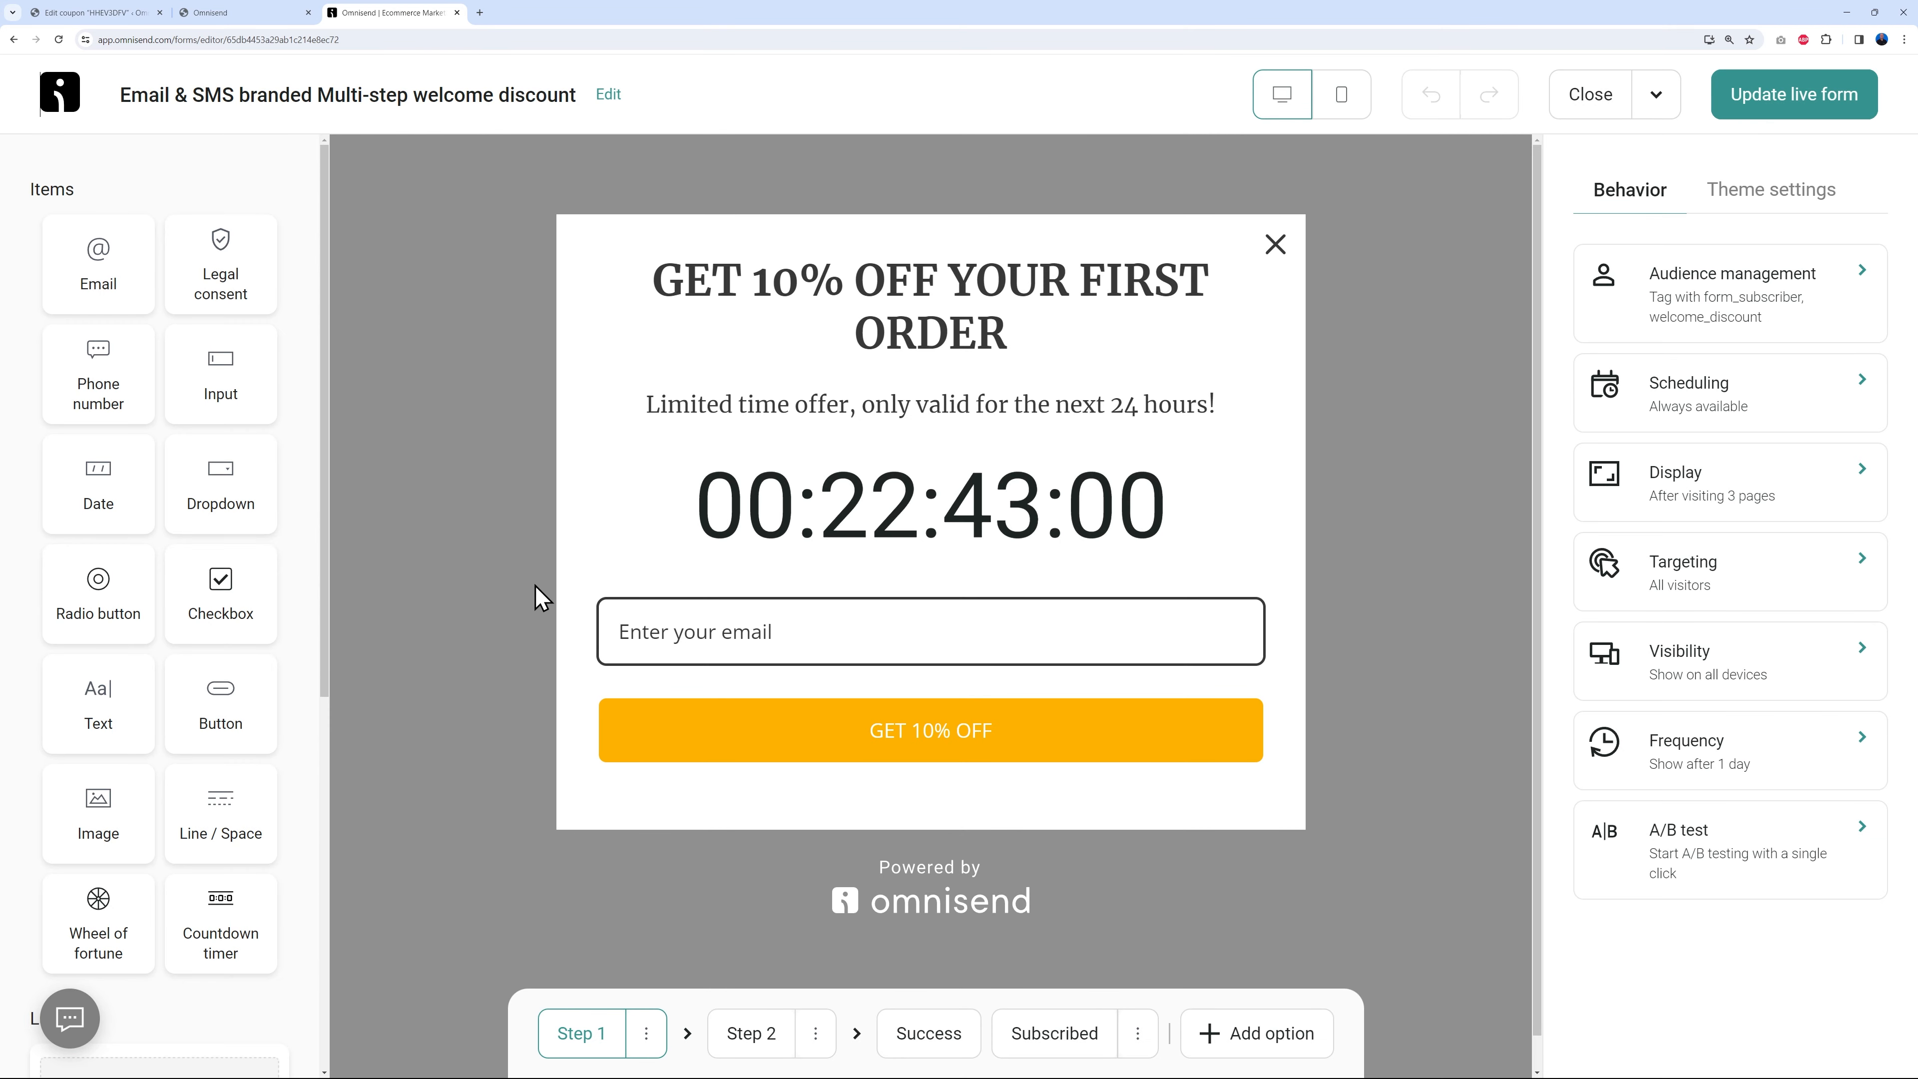
Open the form template library from the forms list and examine the available popup, flyout and landing page templates.
click(68, 105)
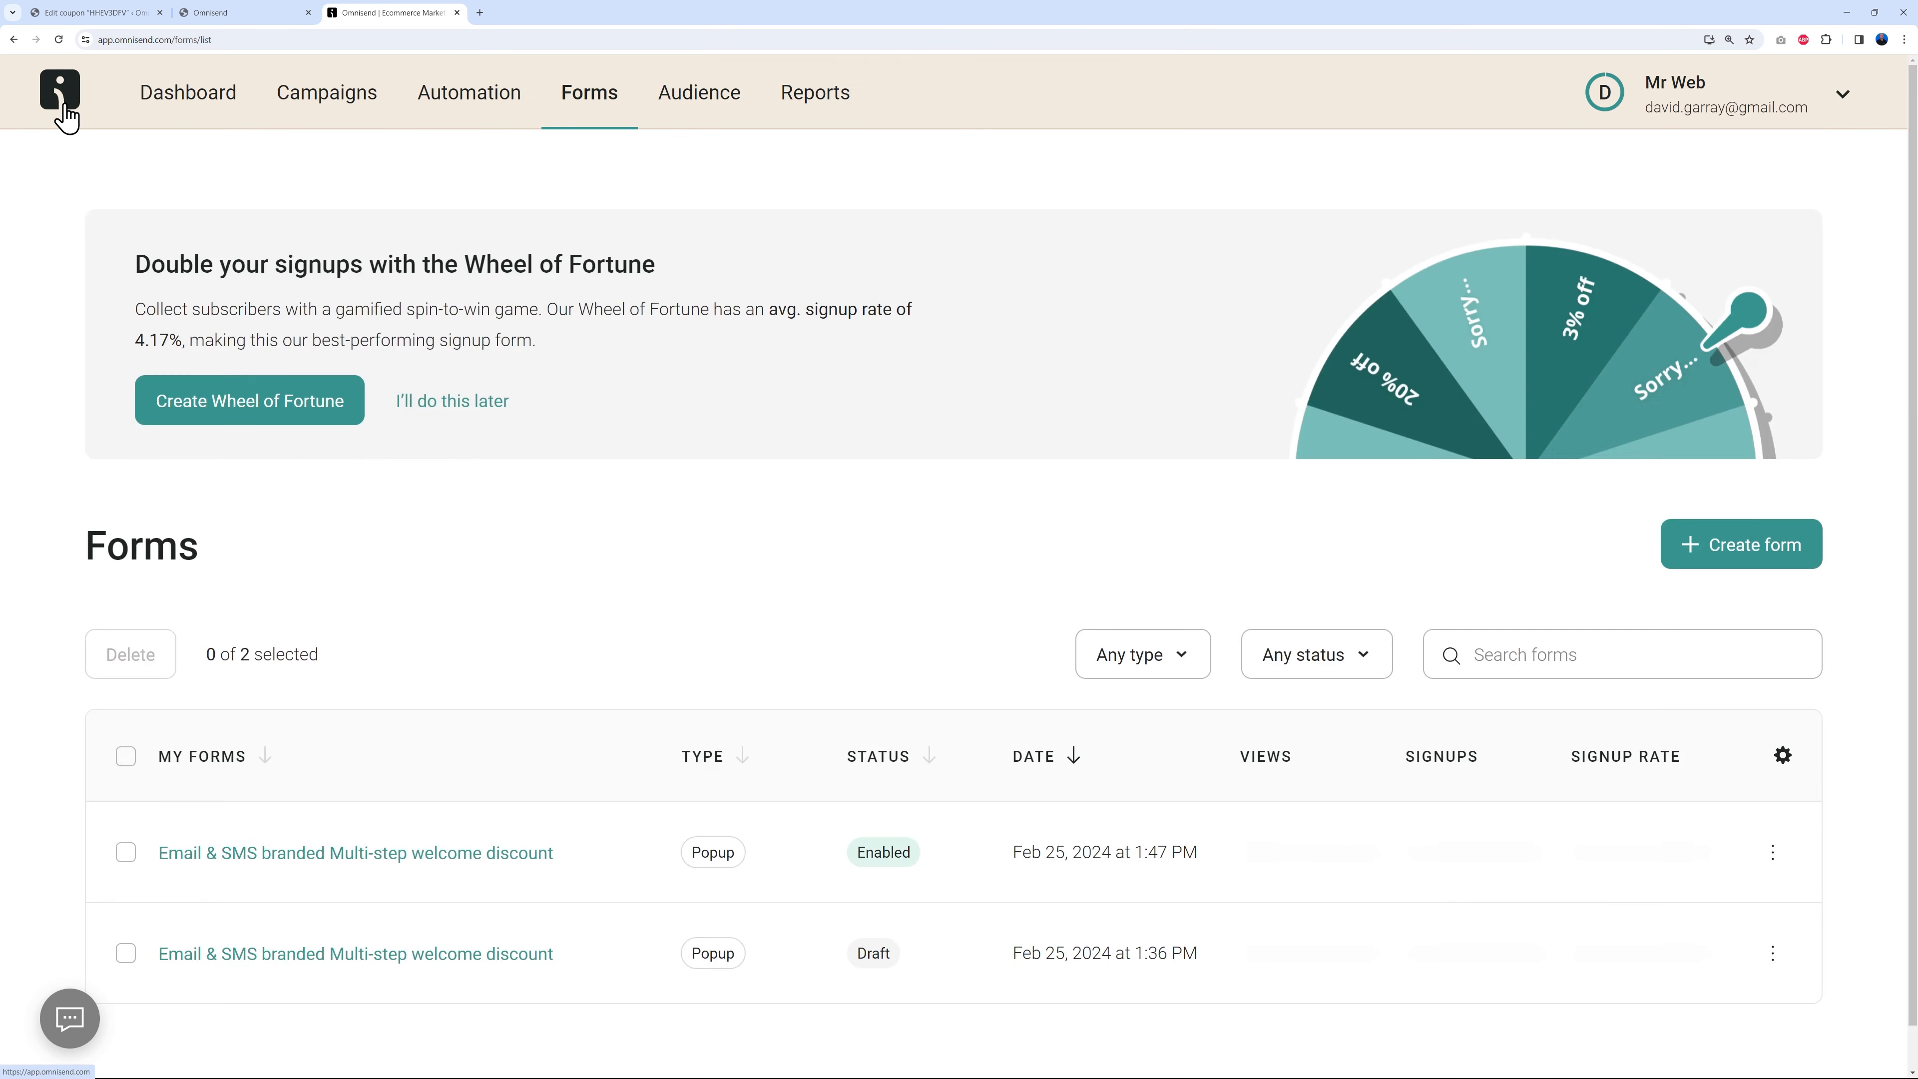
click(1695, 570)
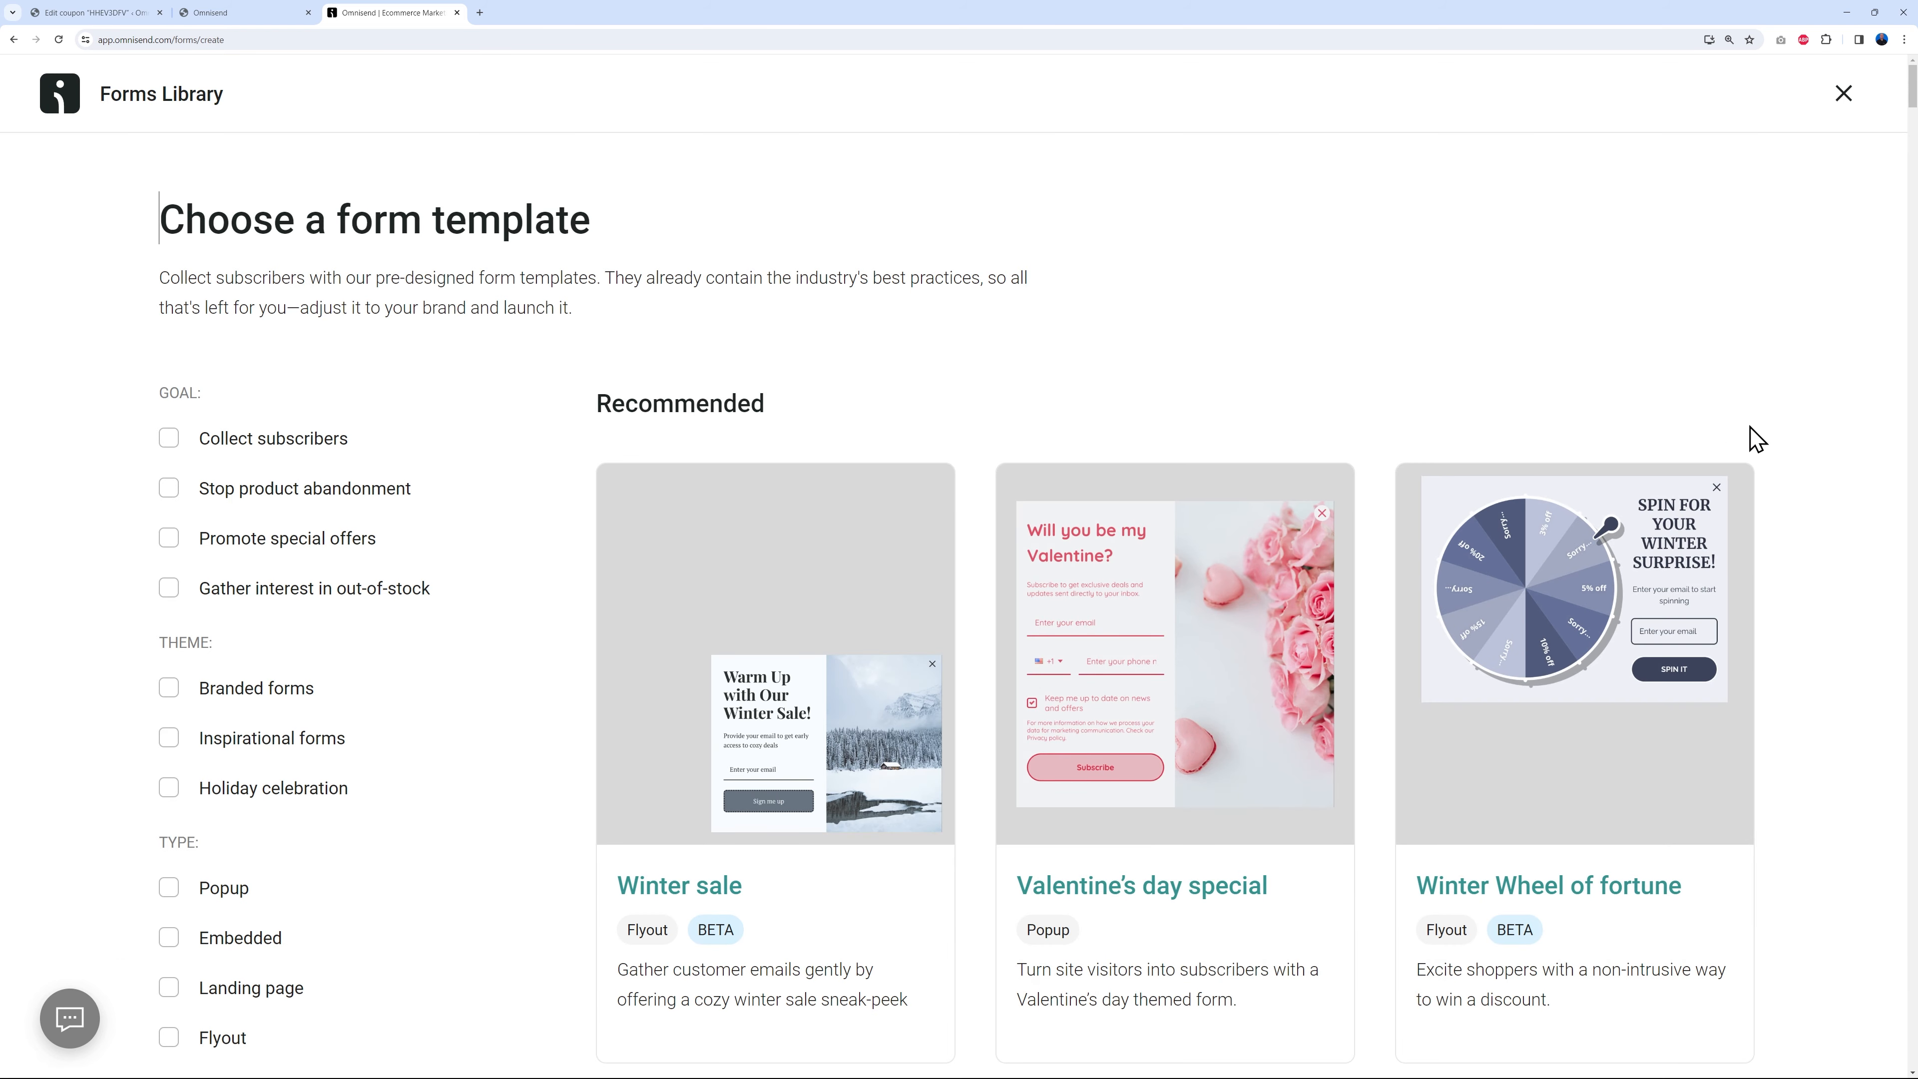
scroll(1834, 525, down, 10)
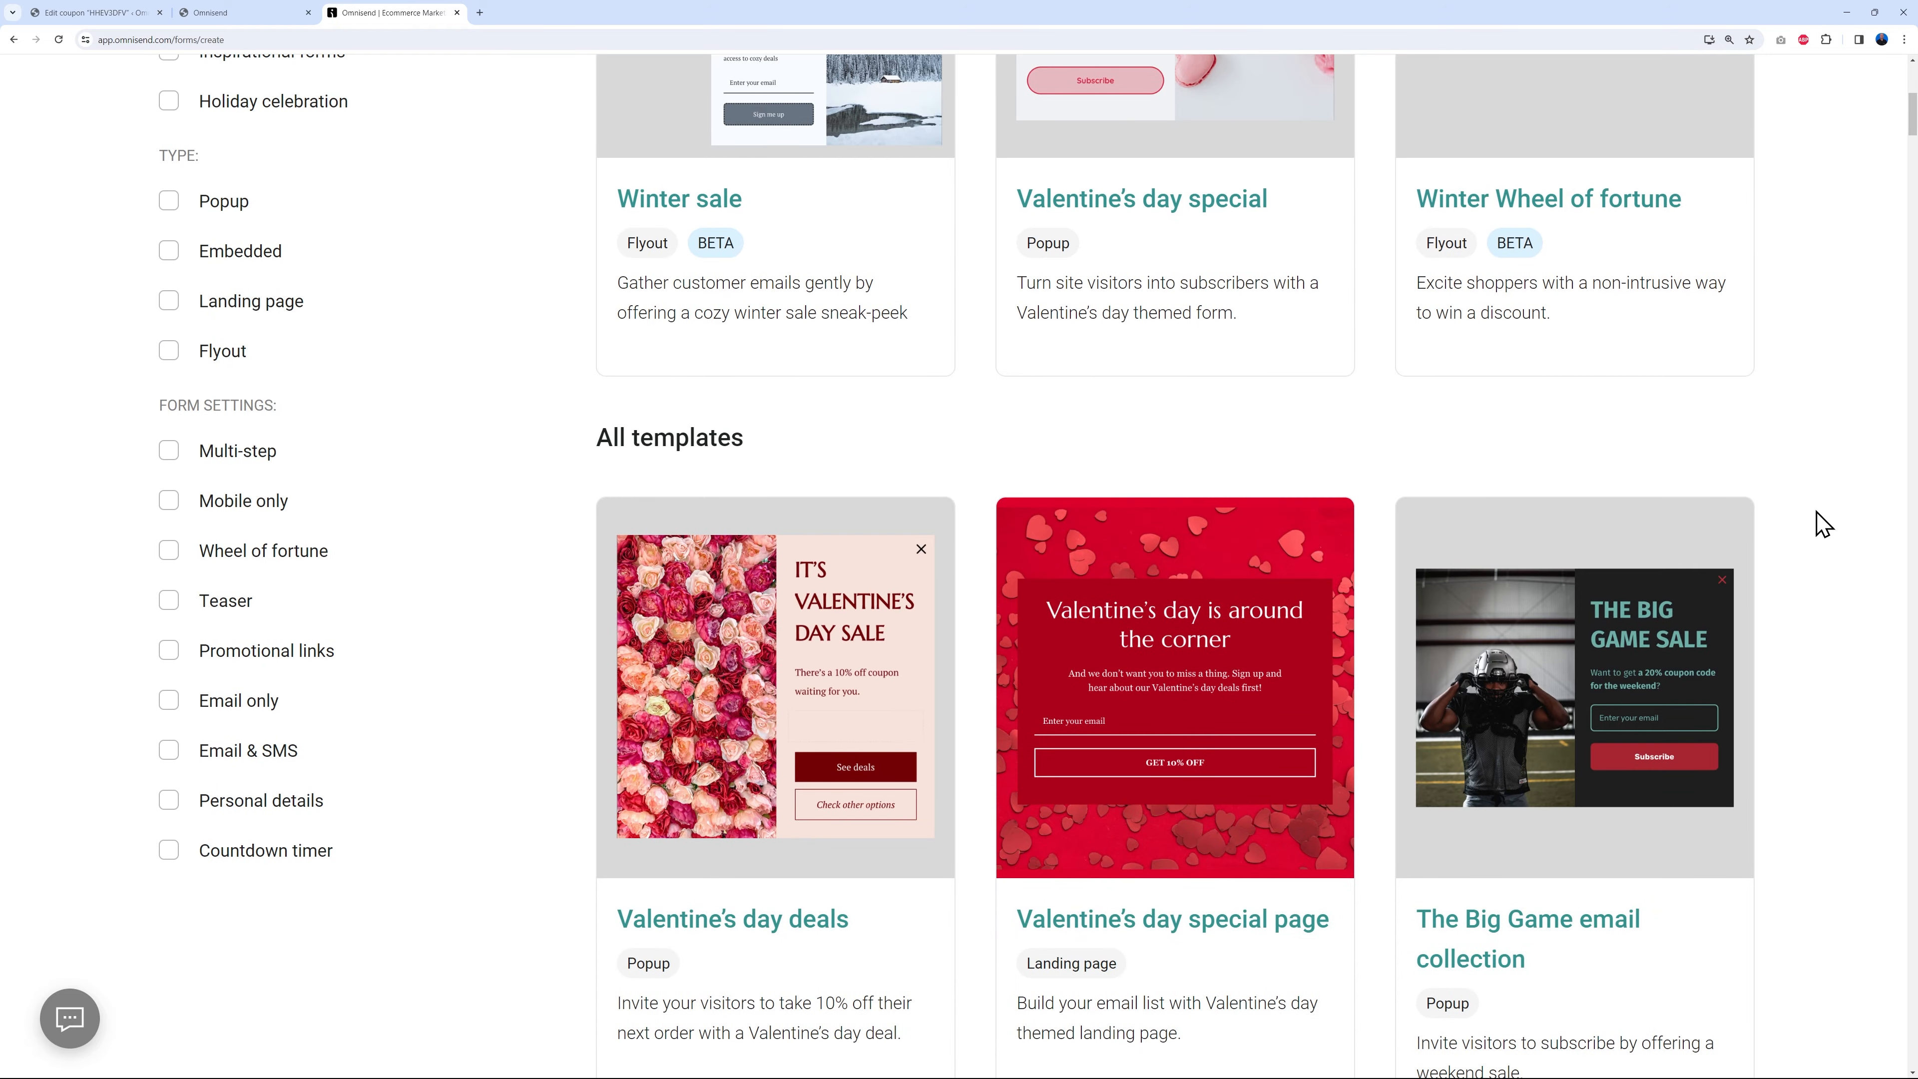
scroll(1824, 527, down, 2)
scroll(1826, 533, down, 10)
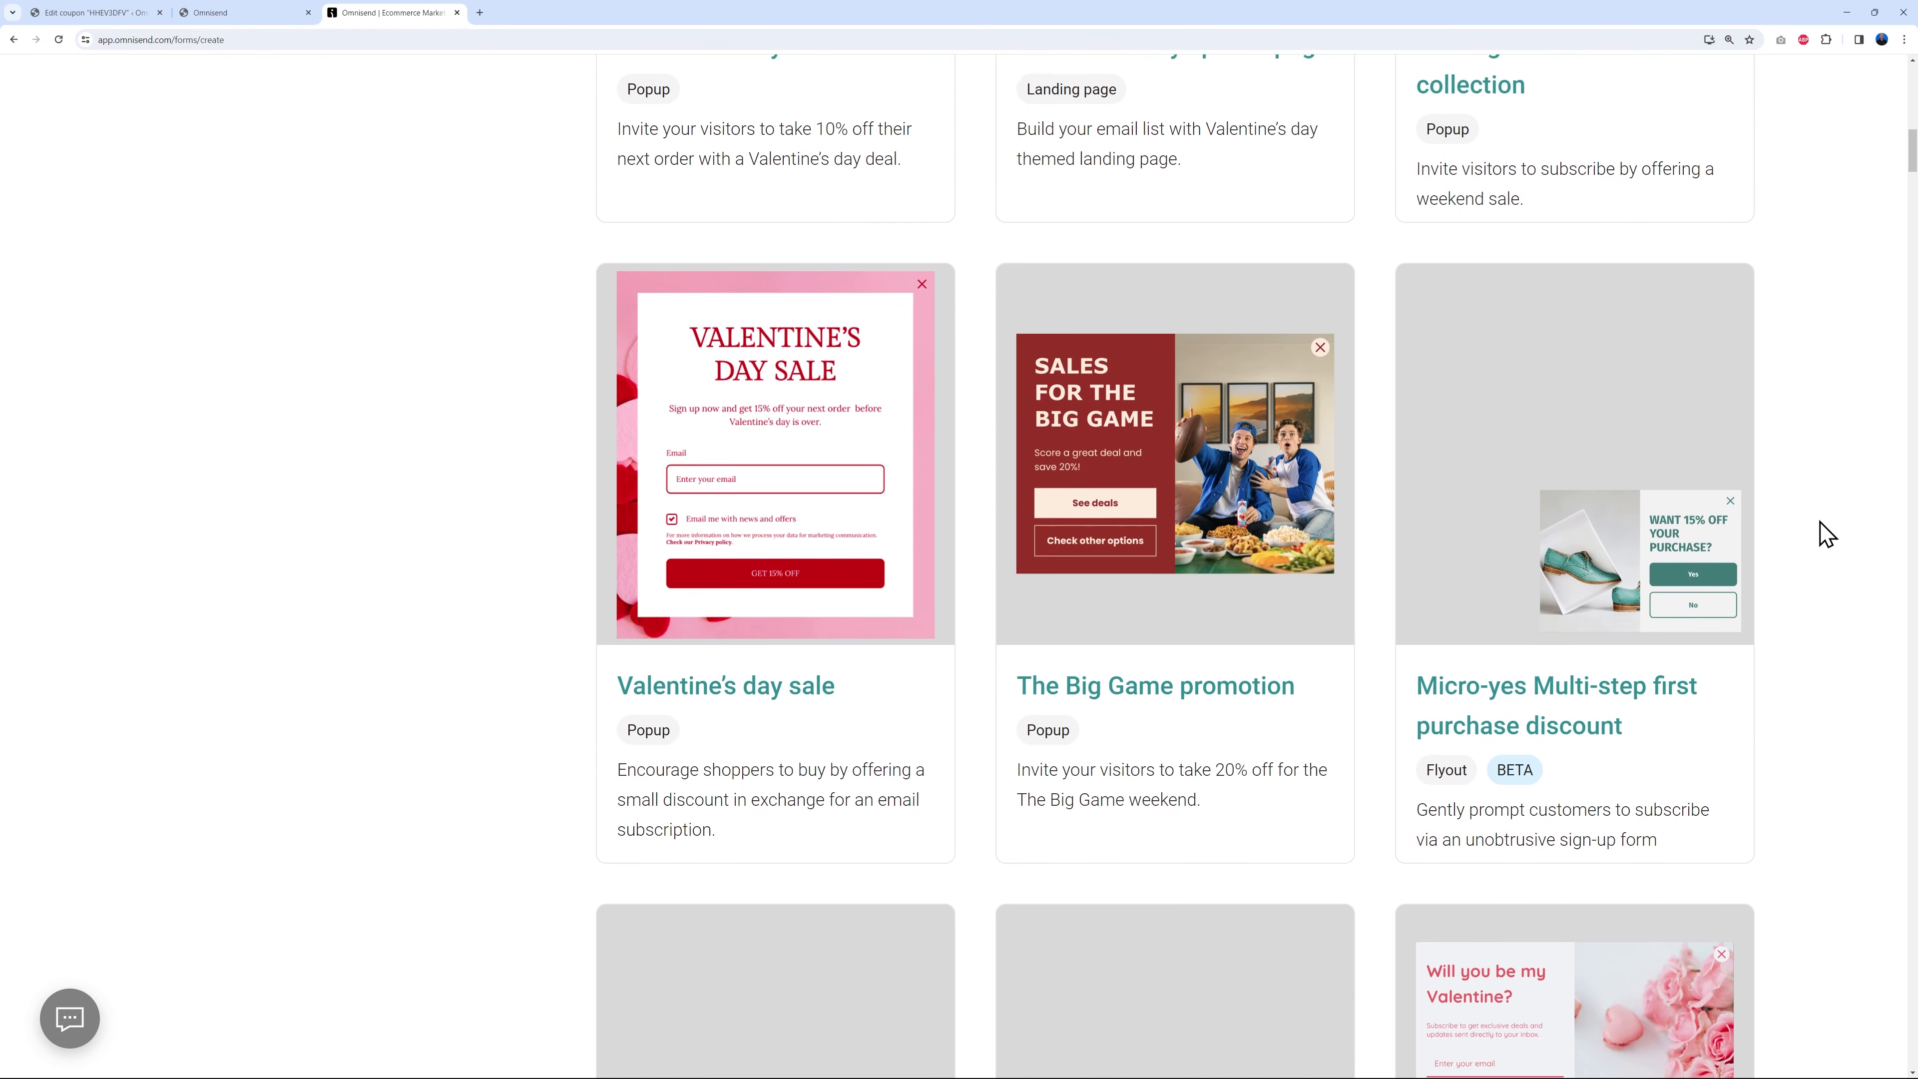
scroll(1826, 533, down, 3)
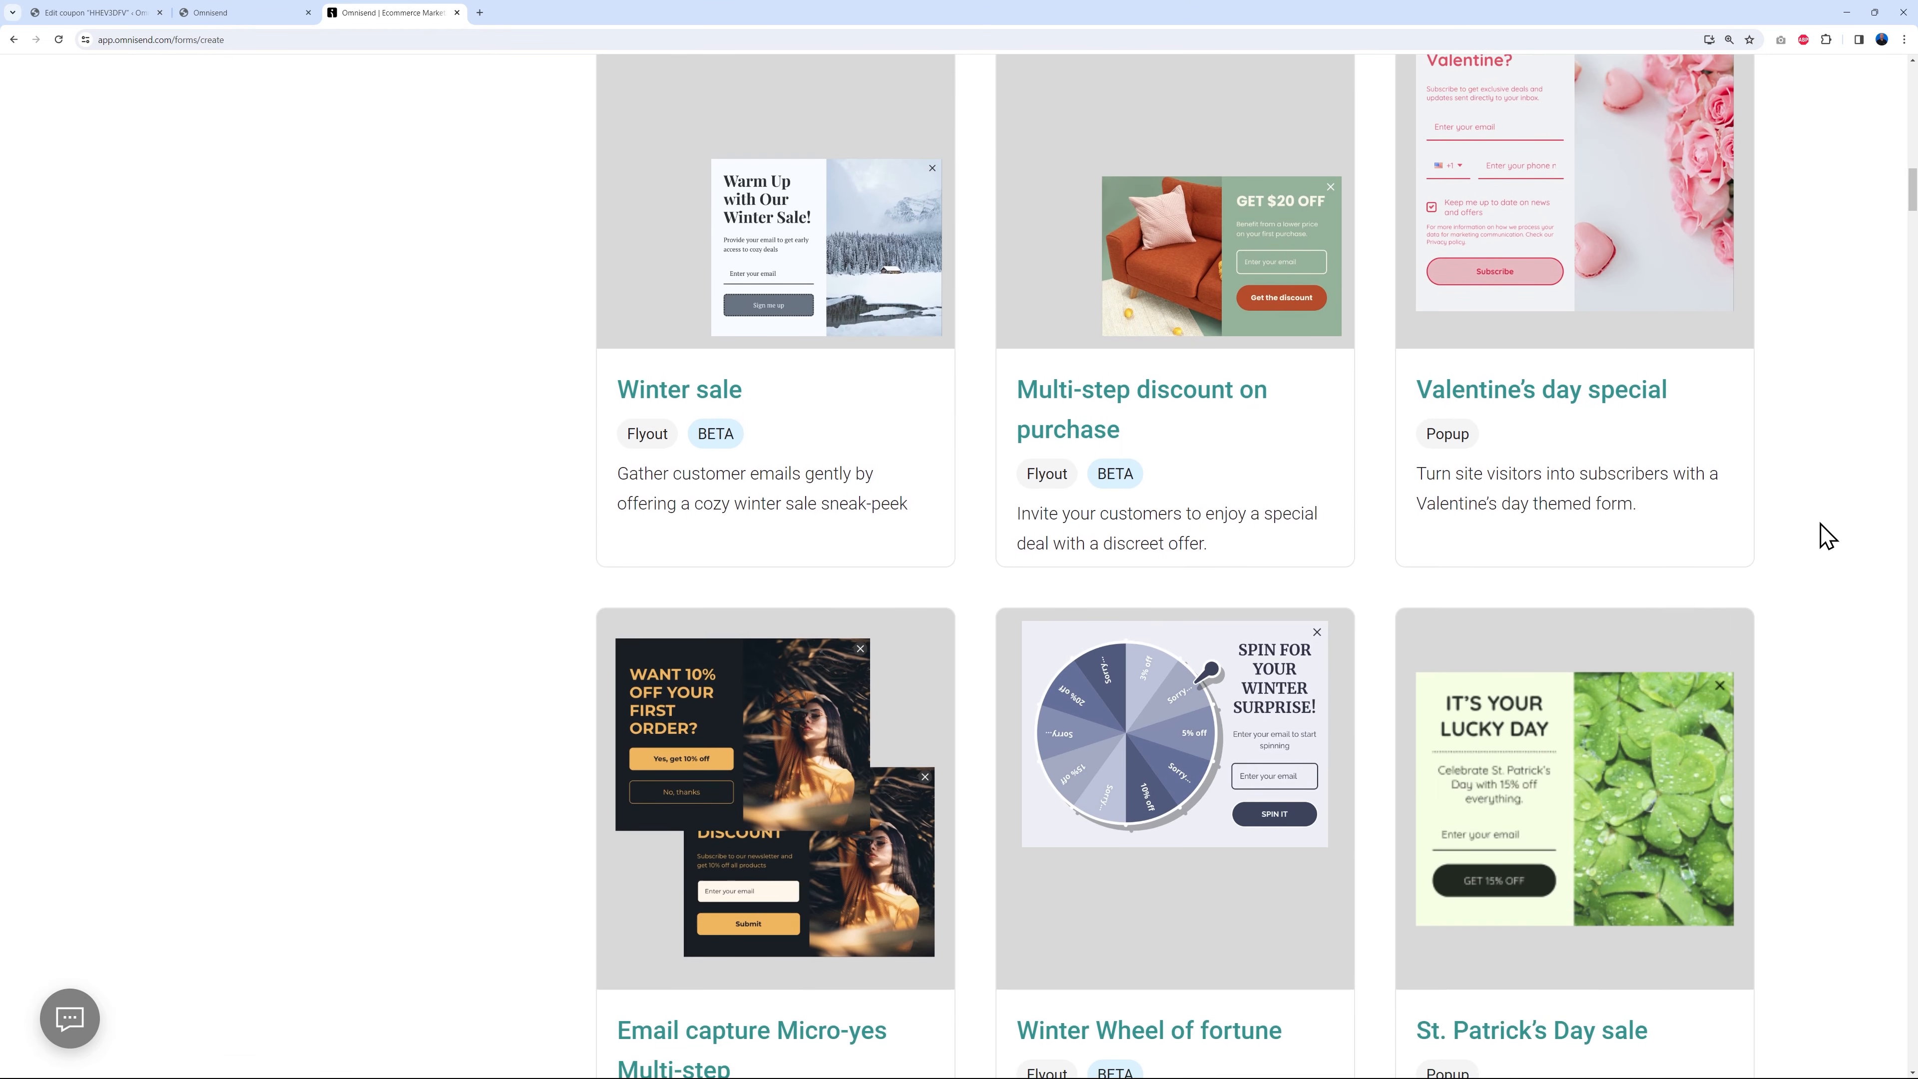
scroll(1820, 559, down, 4)
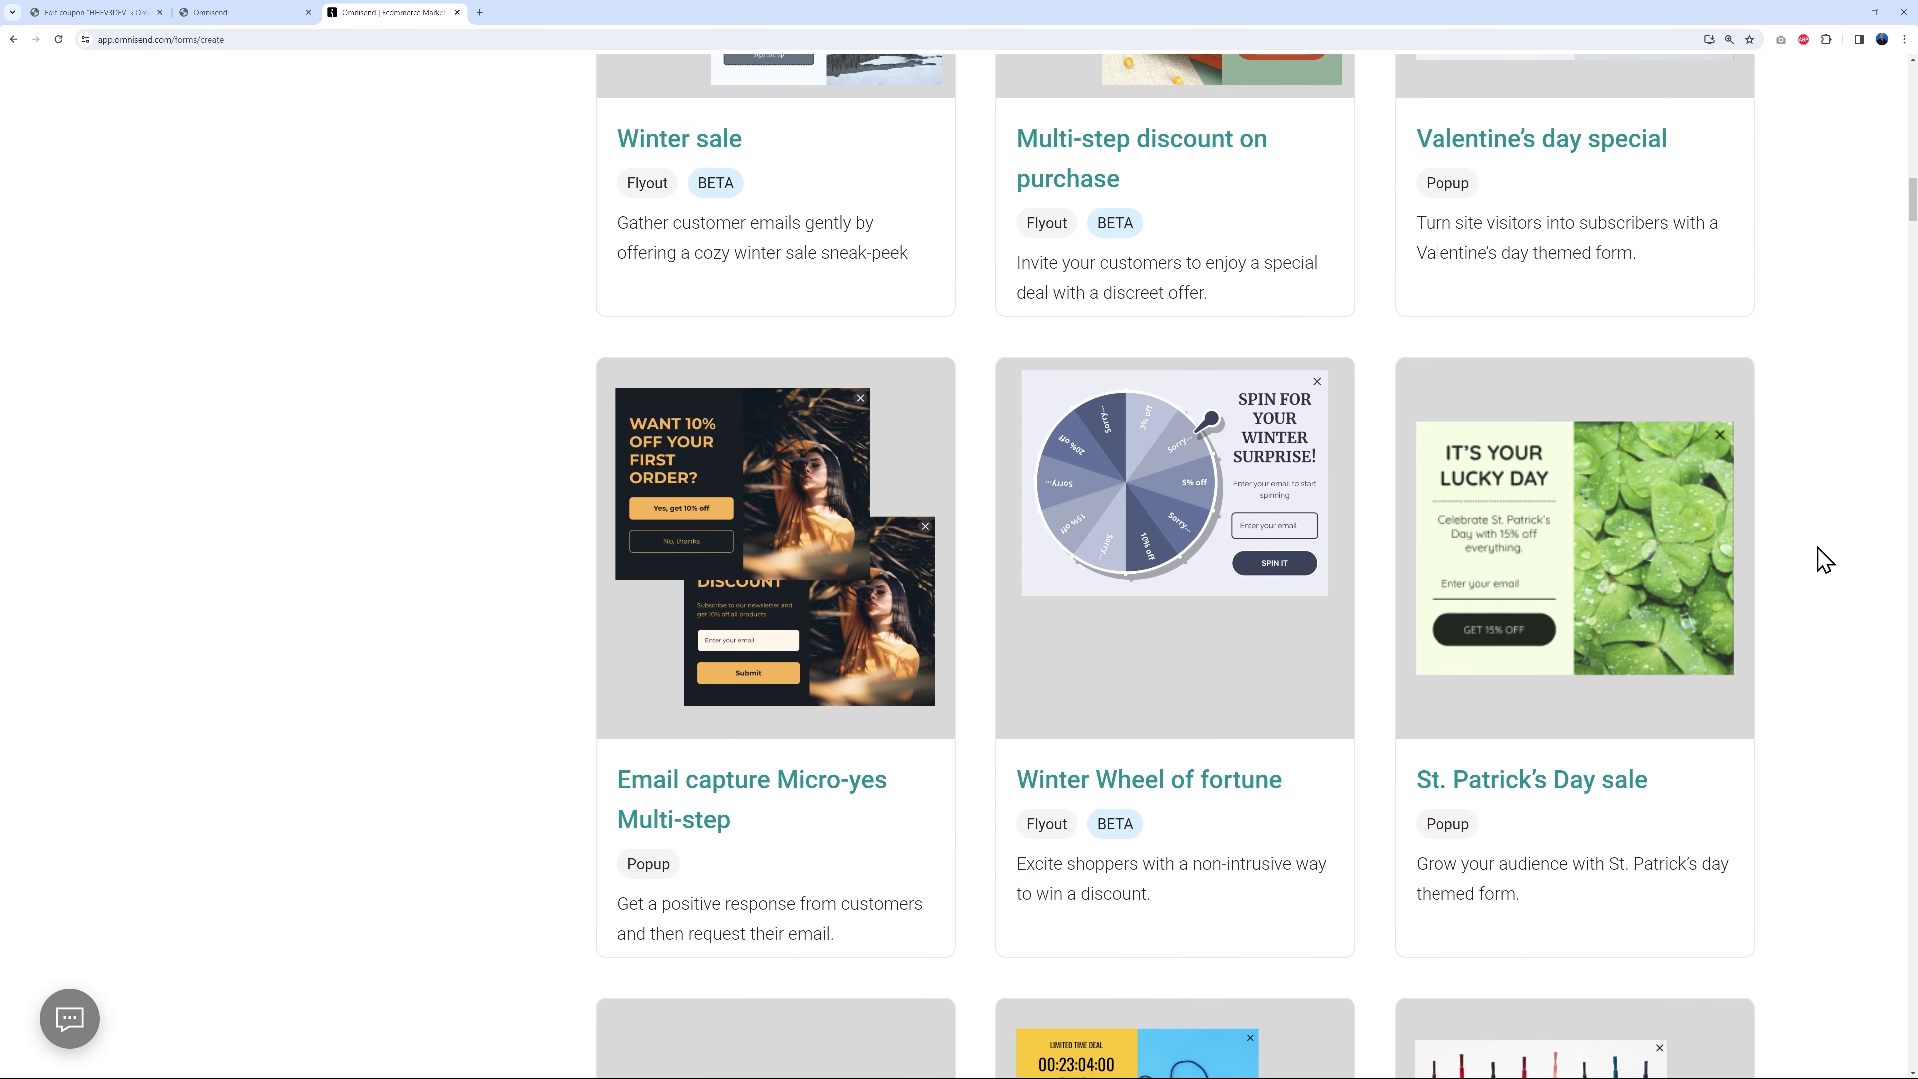
mouse_move(1101, 359)
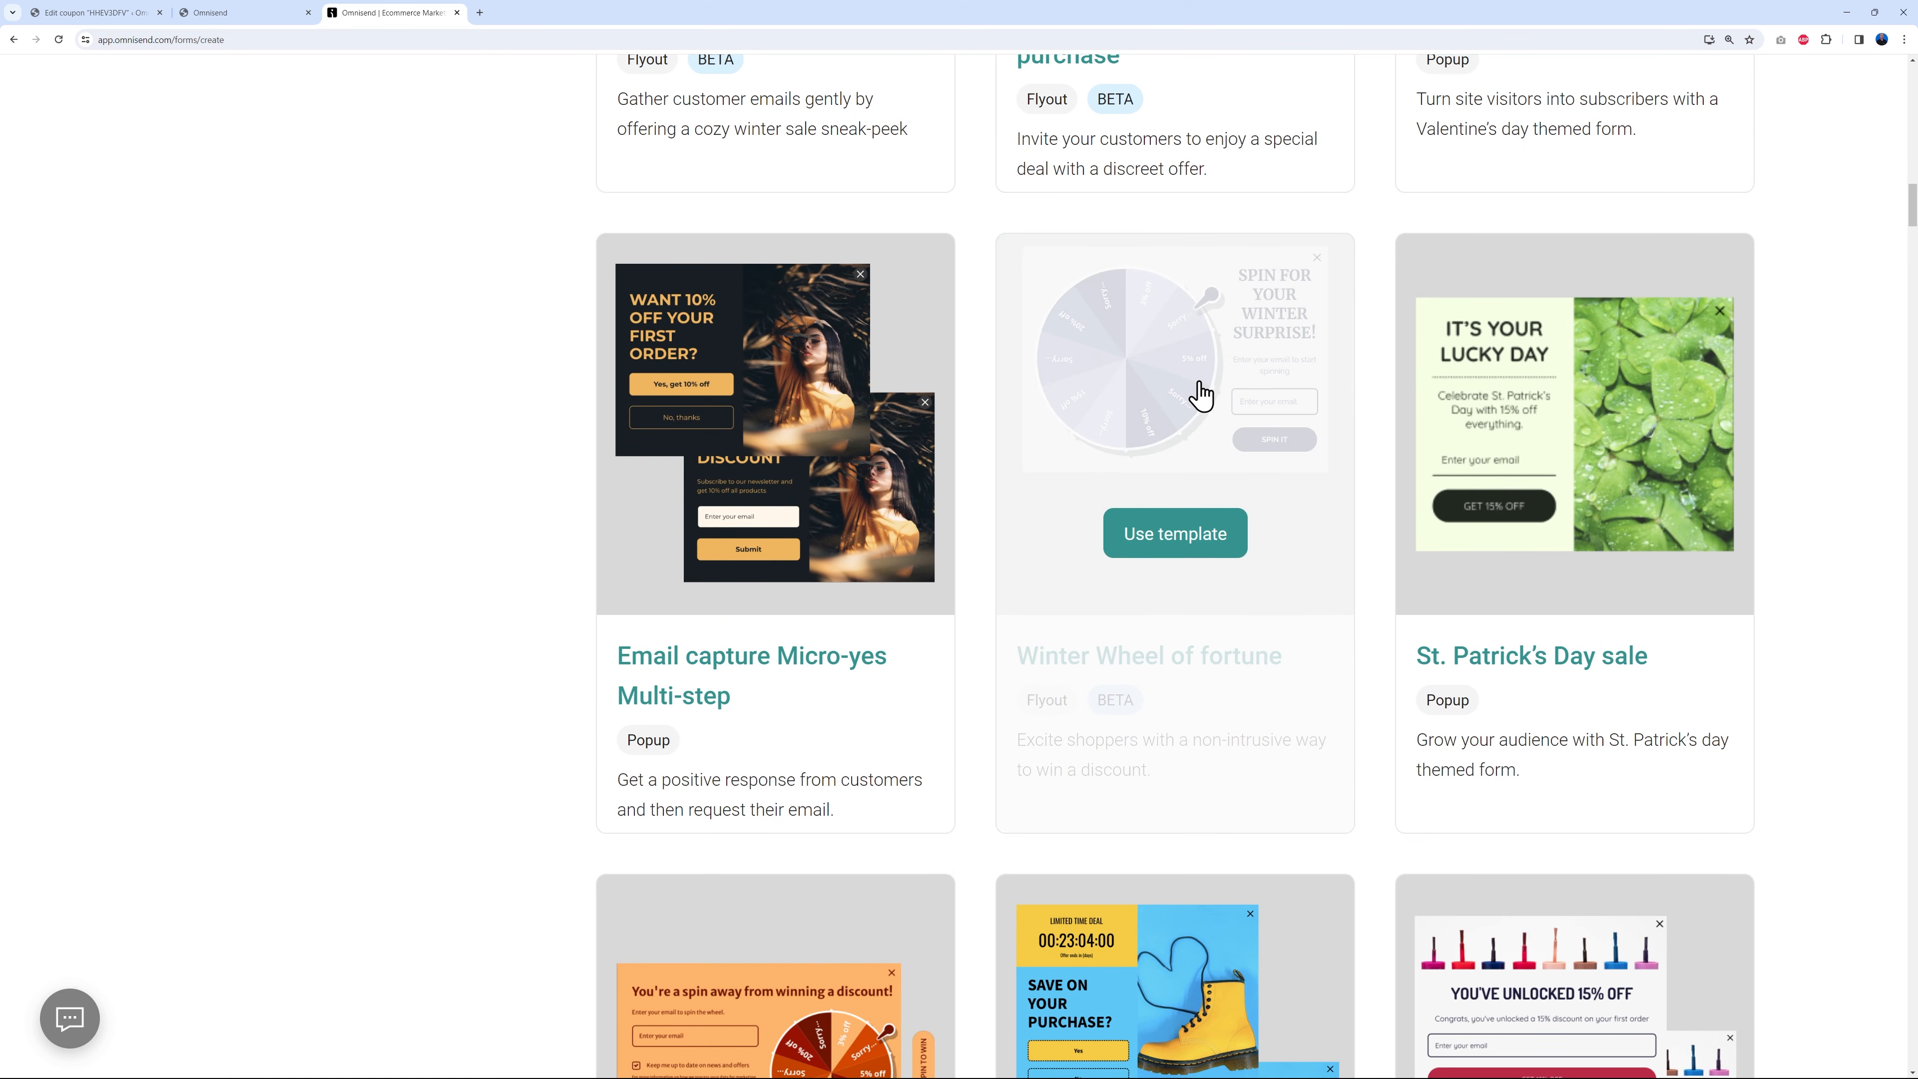
scroll(1896, 563, down, 10)
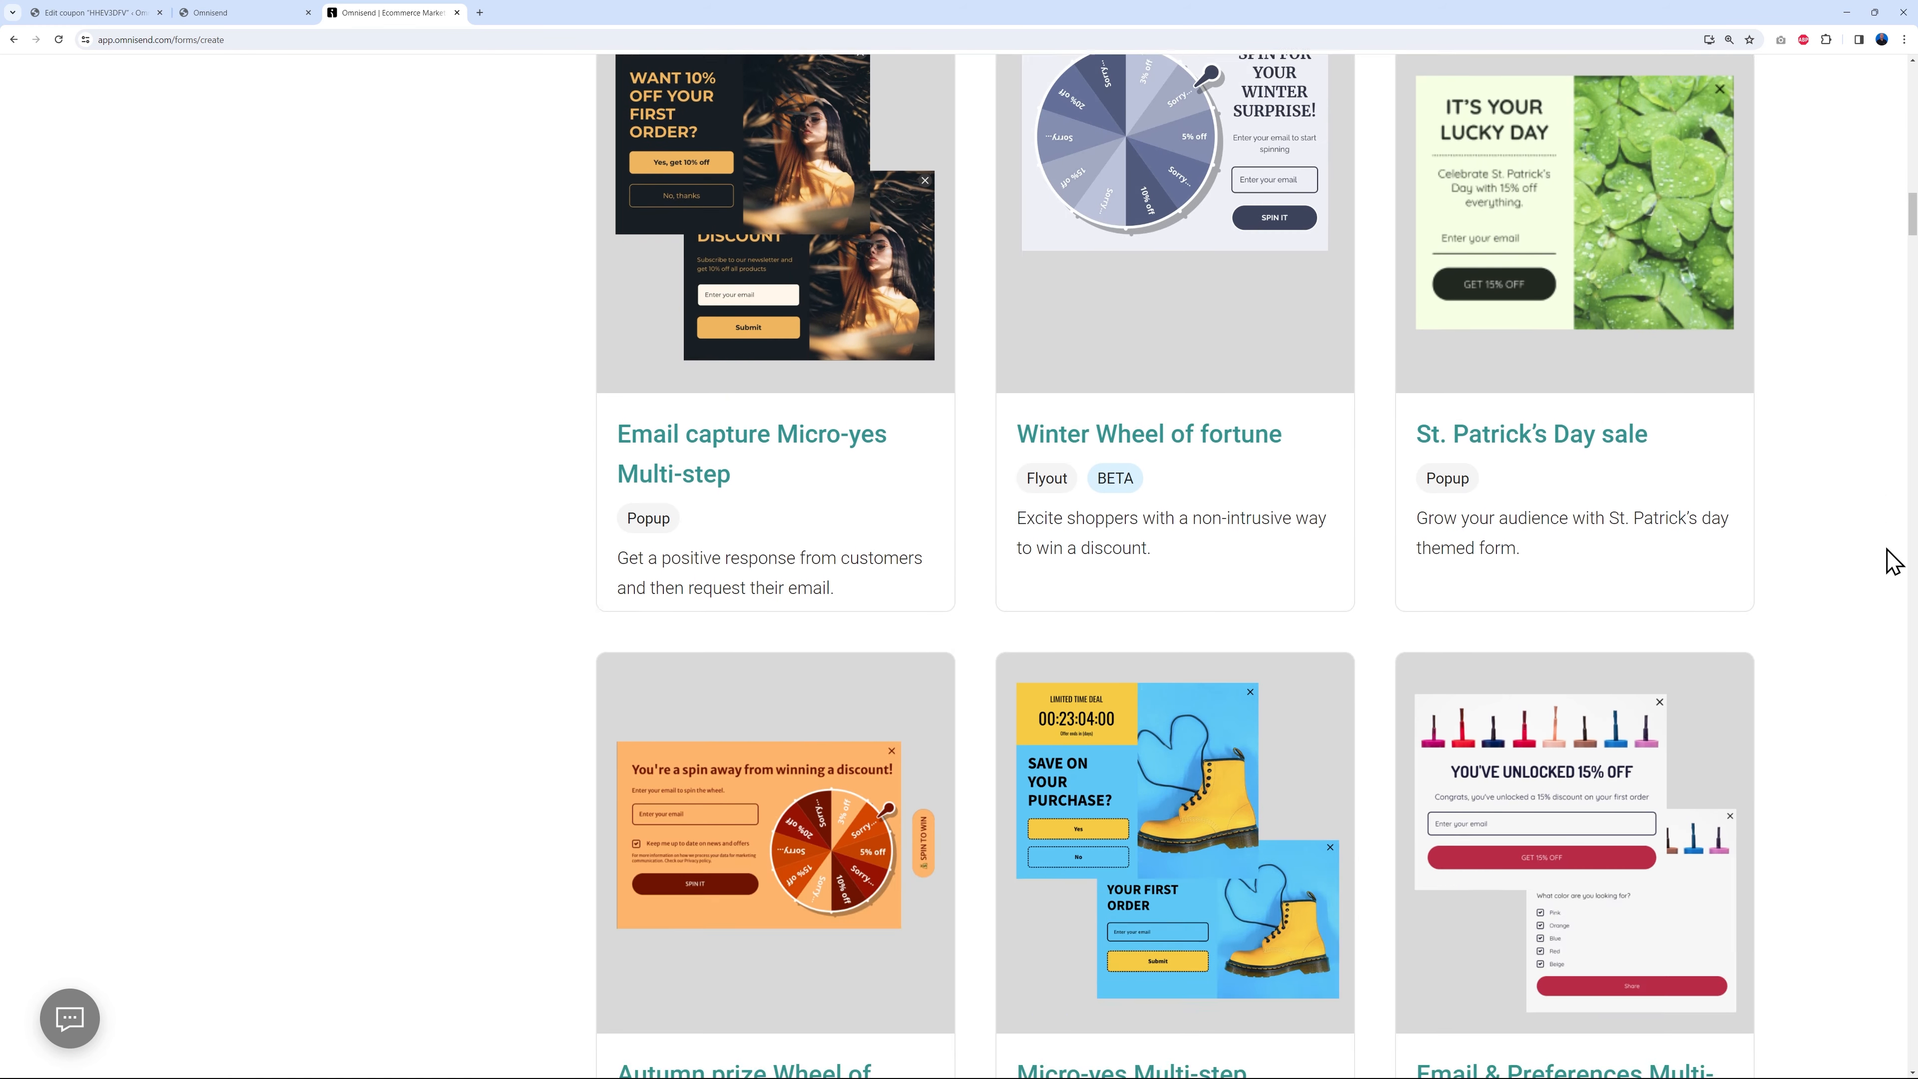
scroll(1893, 563, down, 4)
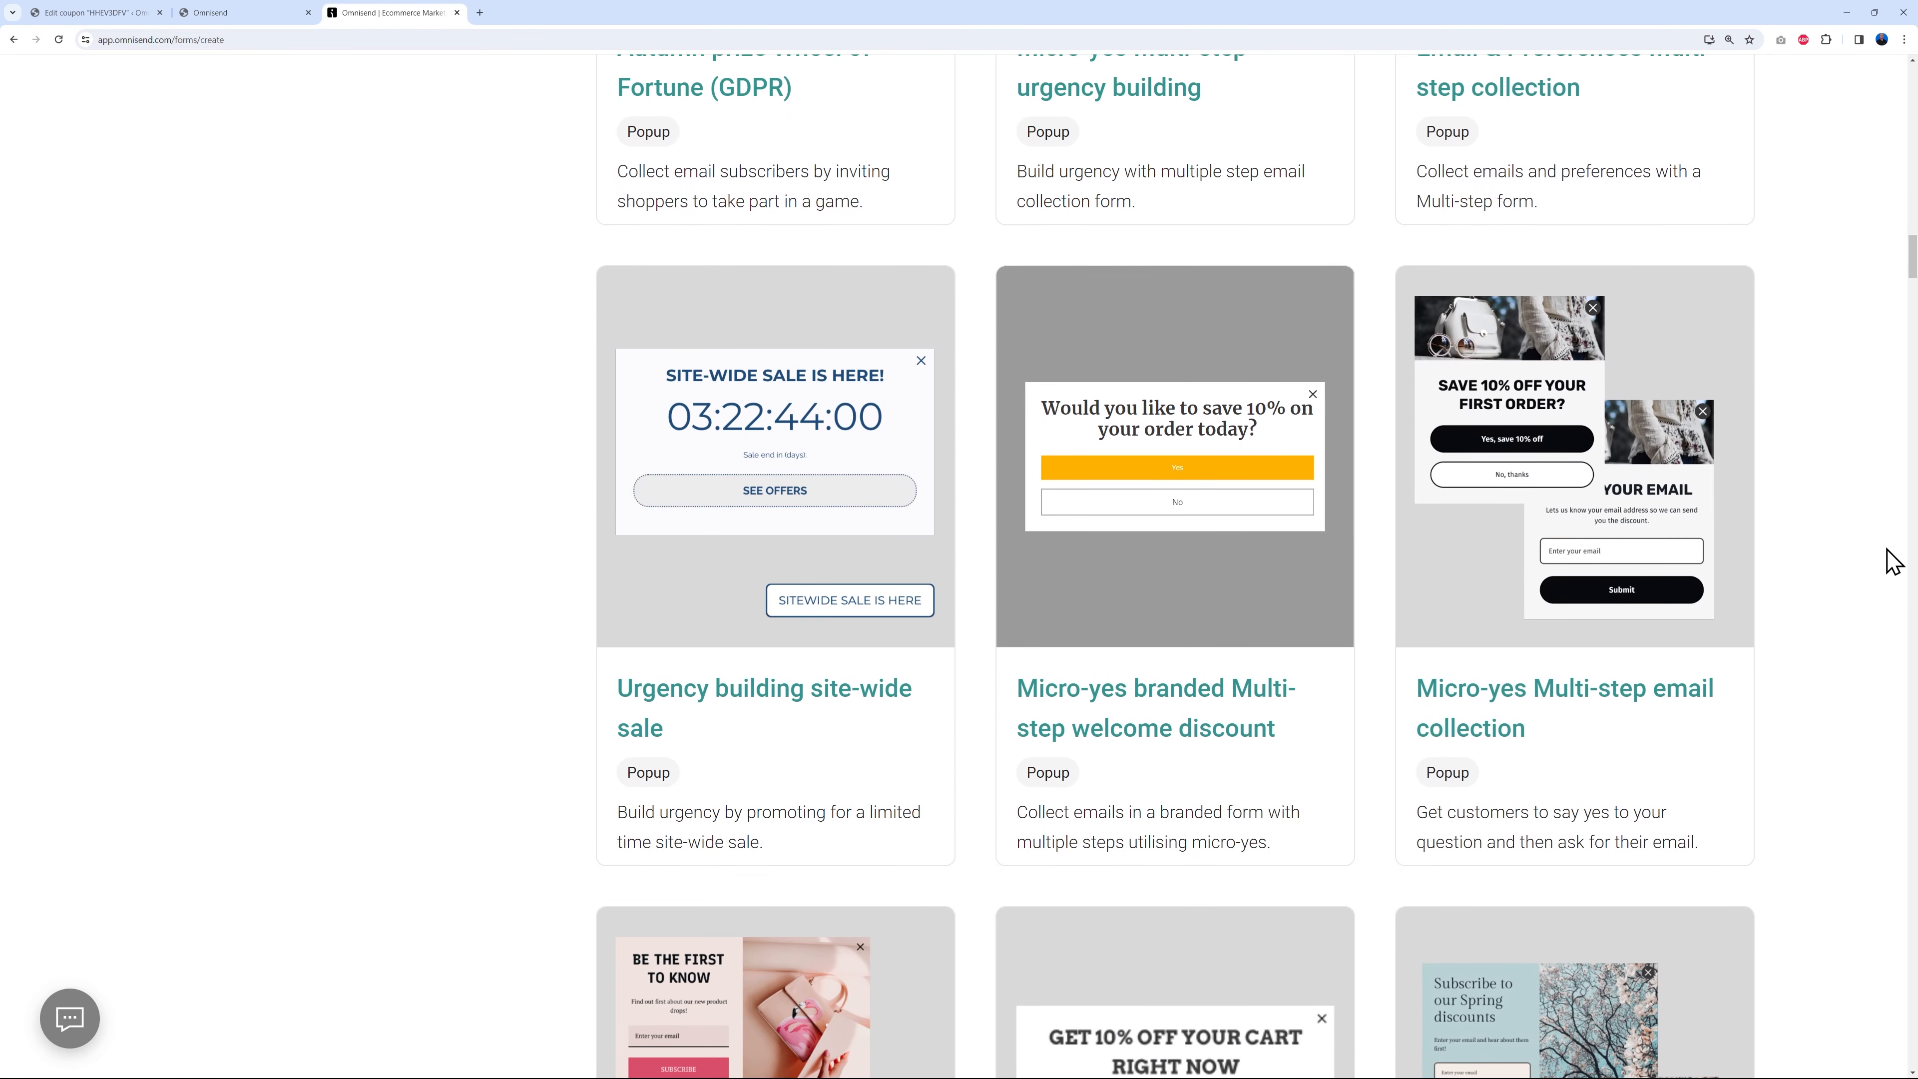
scroll(1893, 563, down, 14)
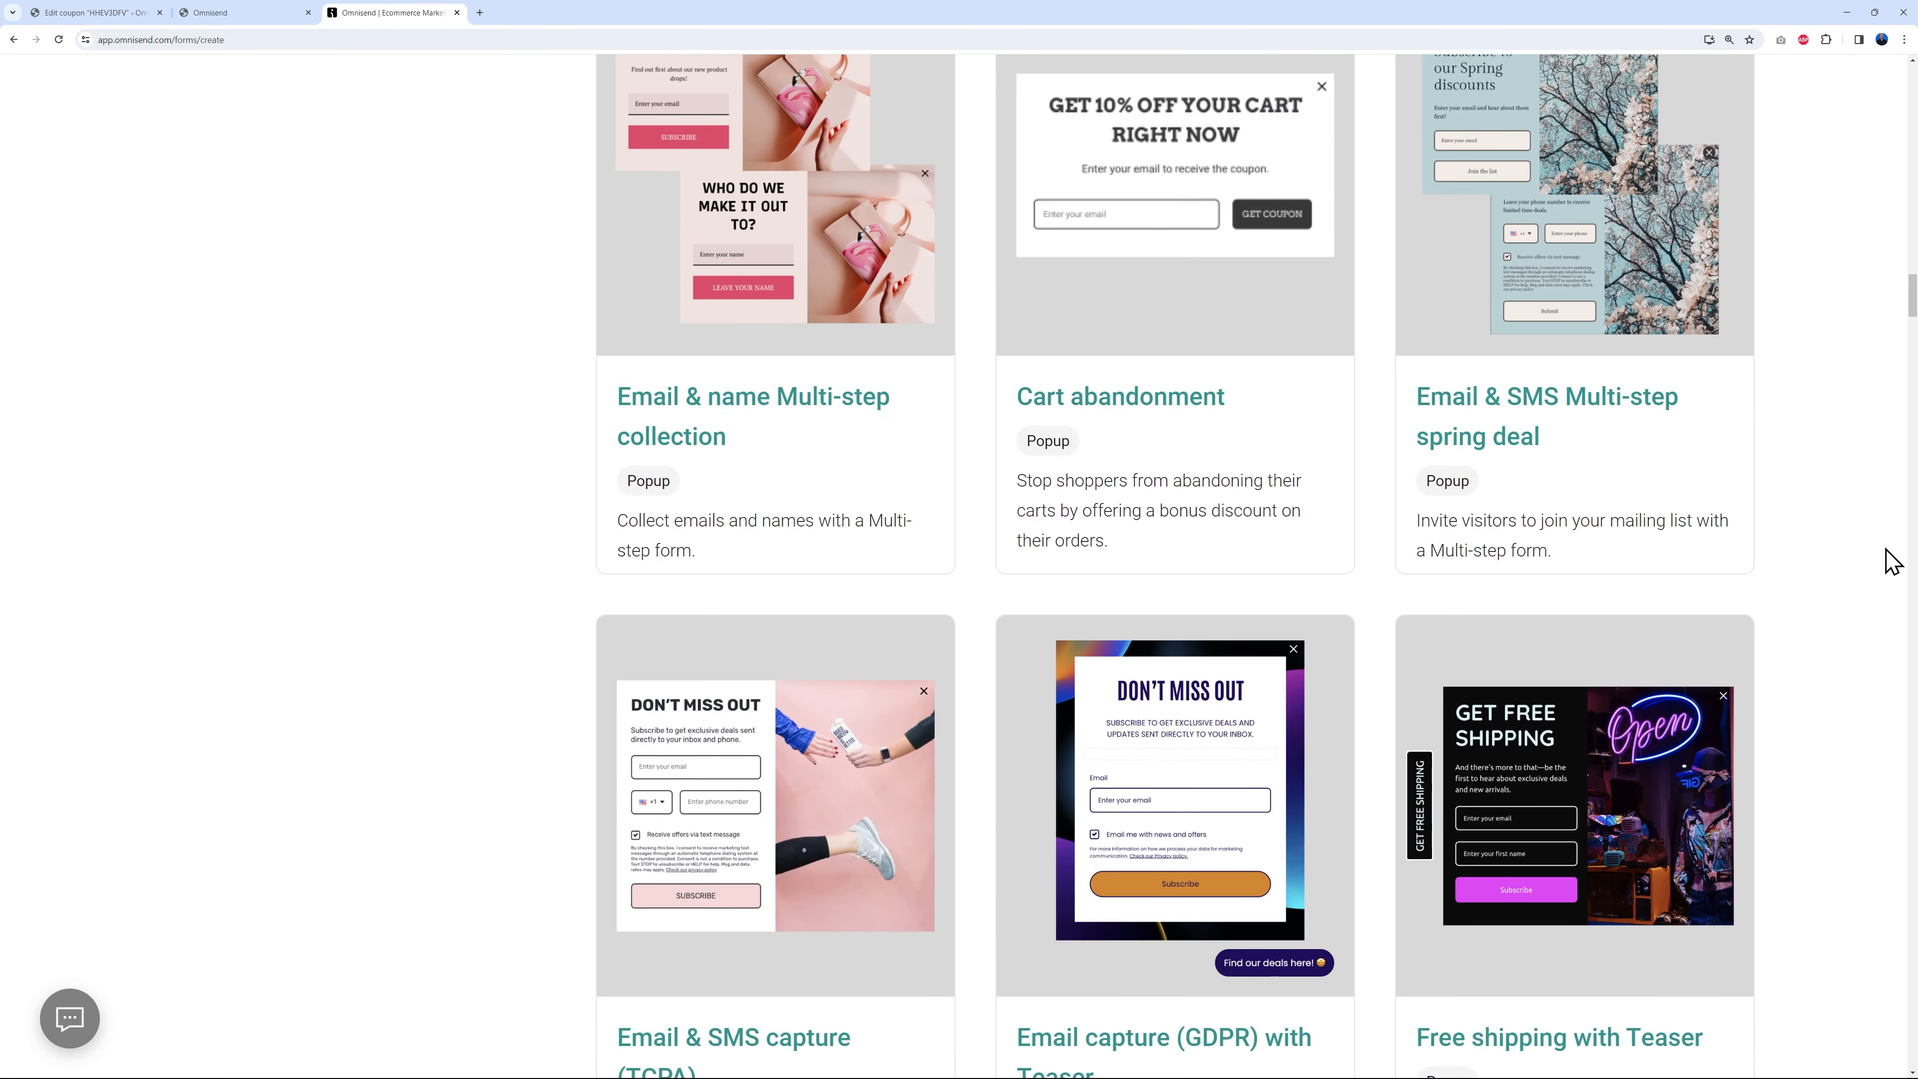
scroll(1873, 579, down, 7)
scroll(1867, 582, up, 13)
scroll(1867, 583, up, 15)
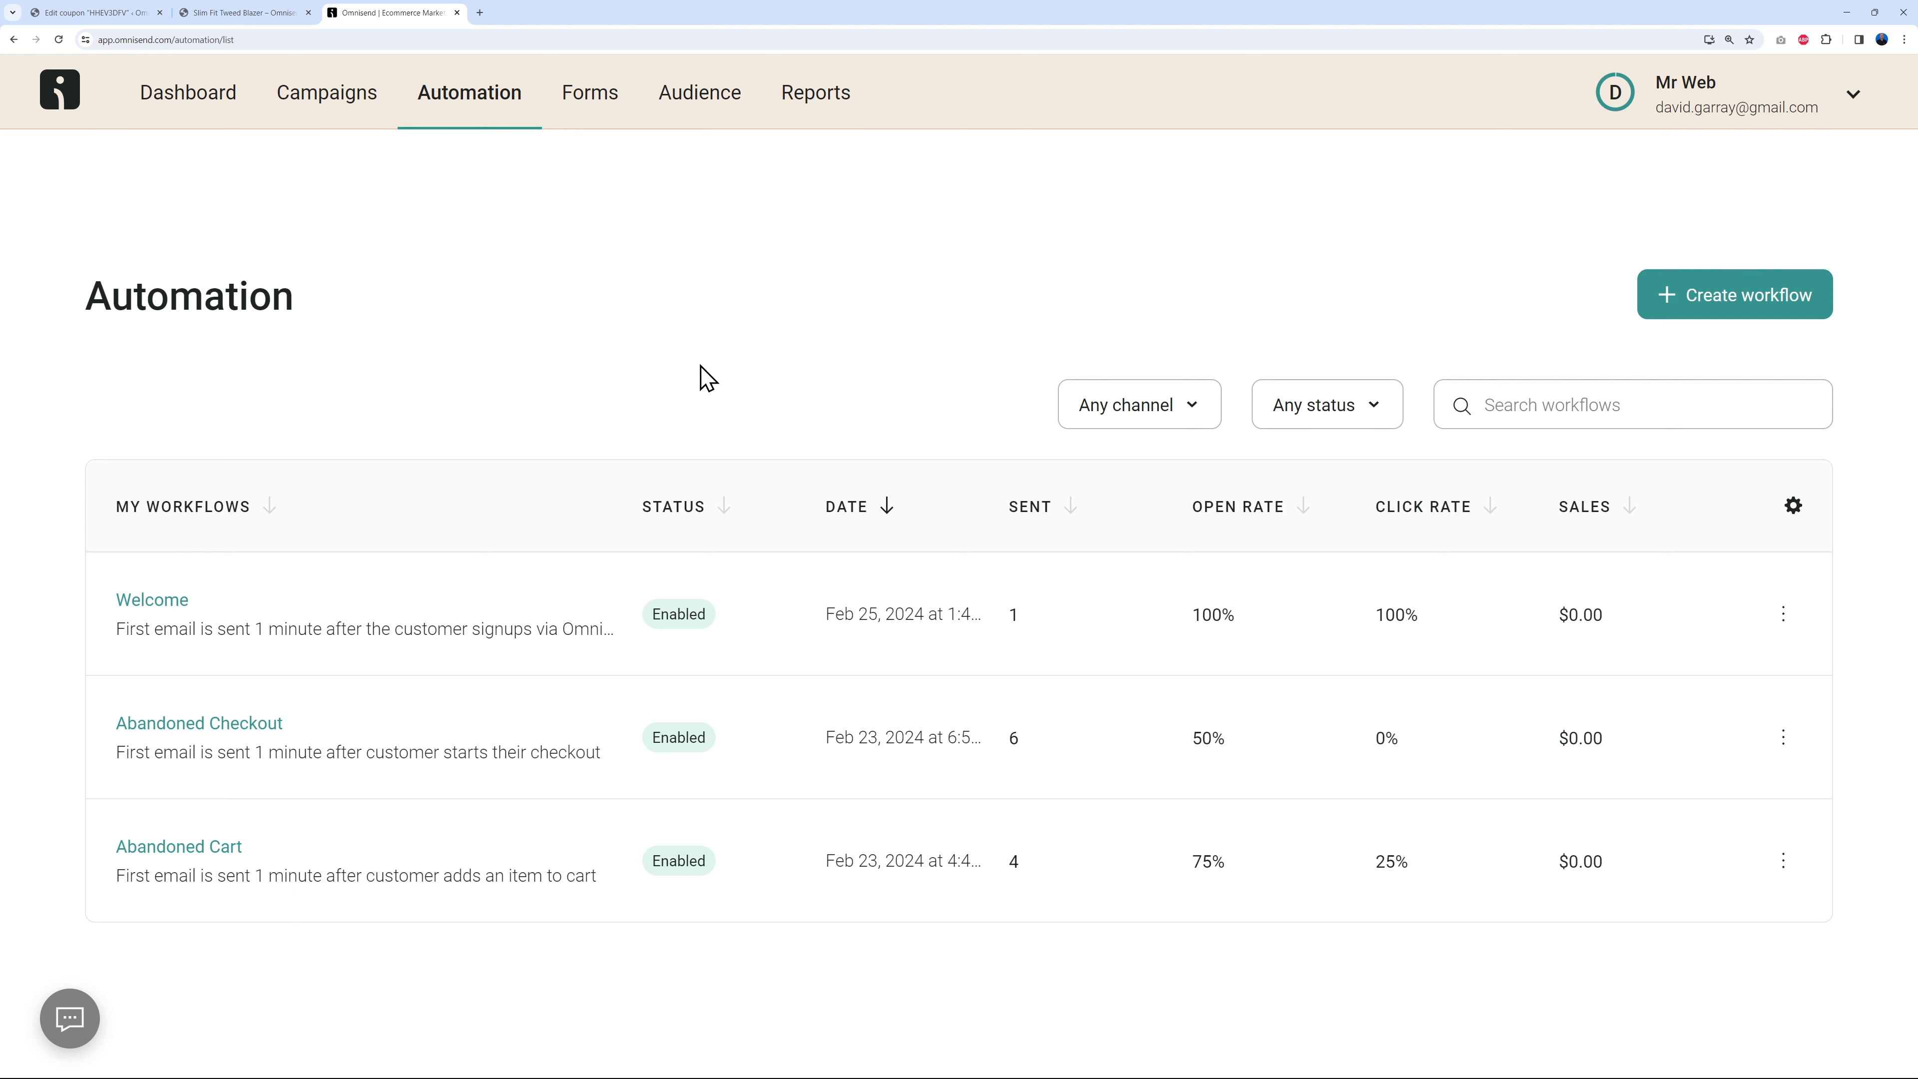
Start a new regular email campaign from the campaigns page.
click(305, 113)
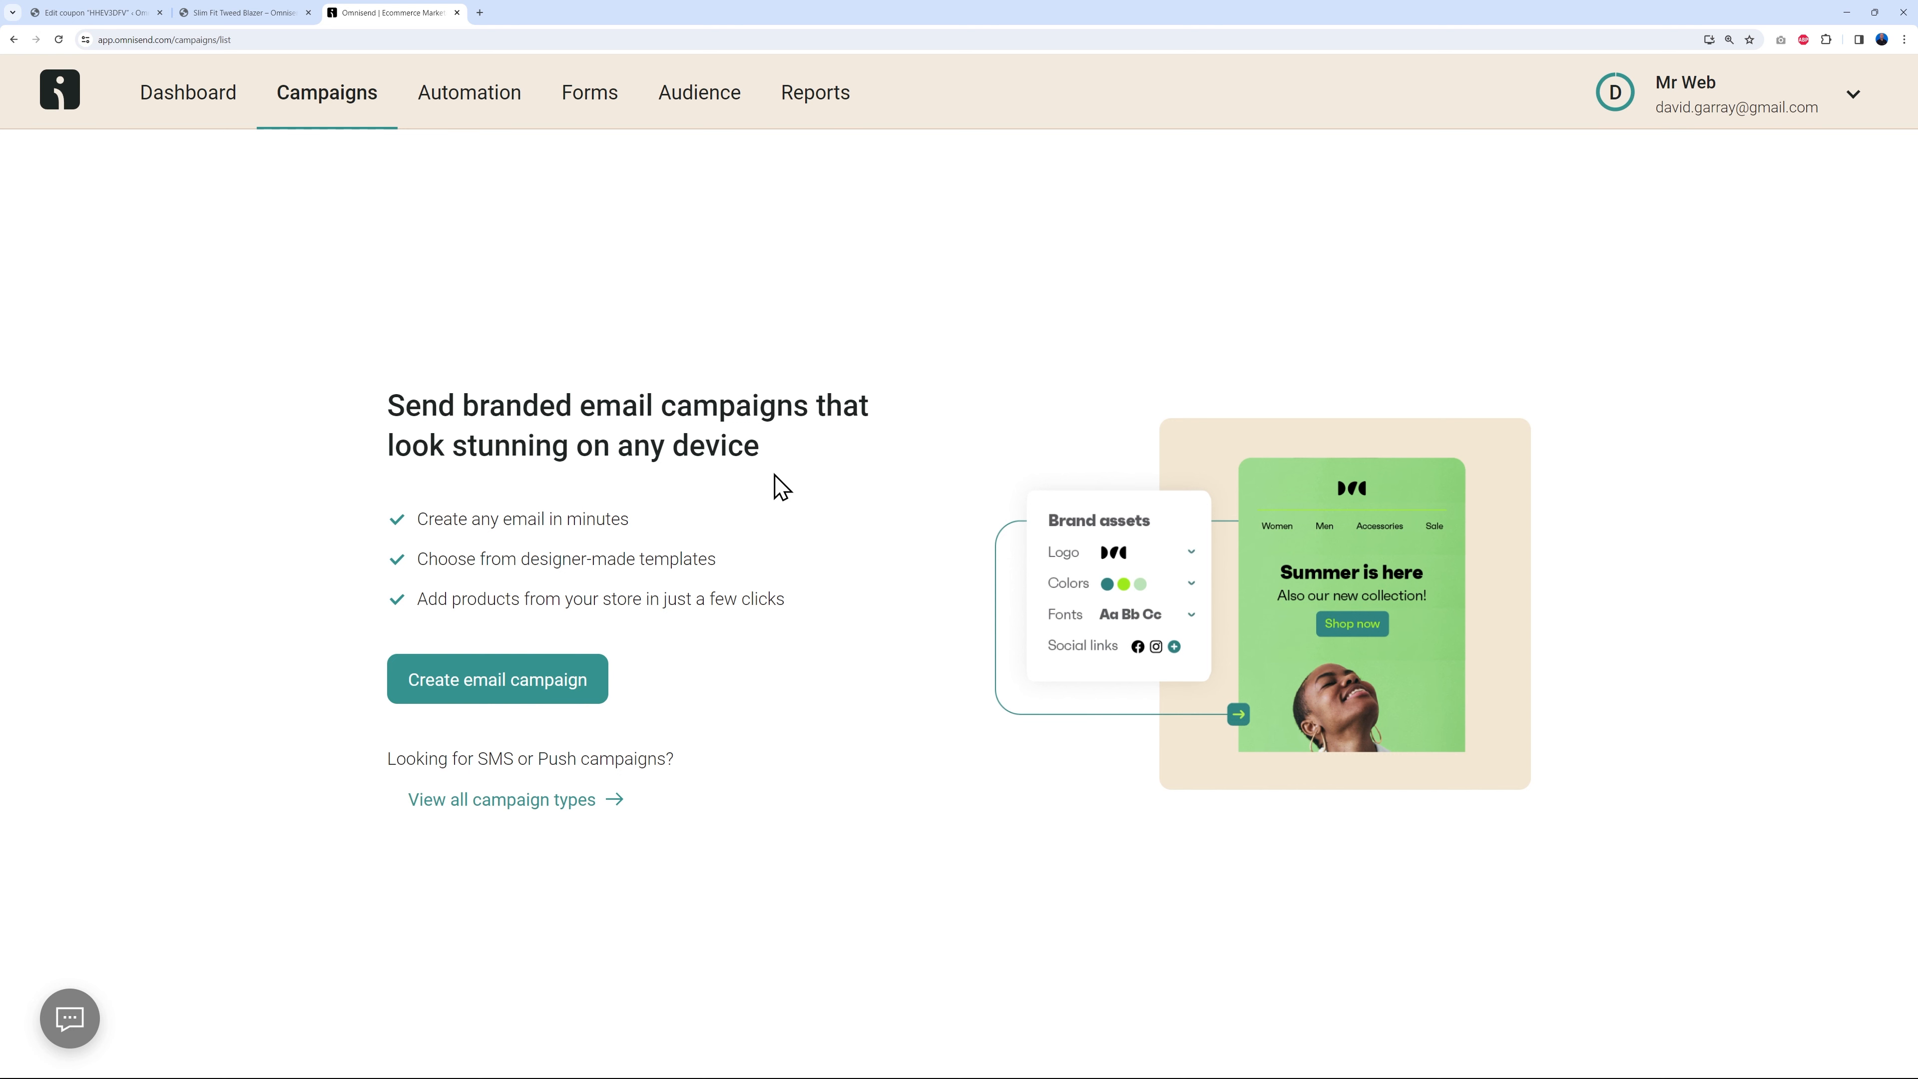
click(556, 698)
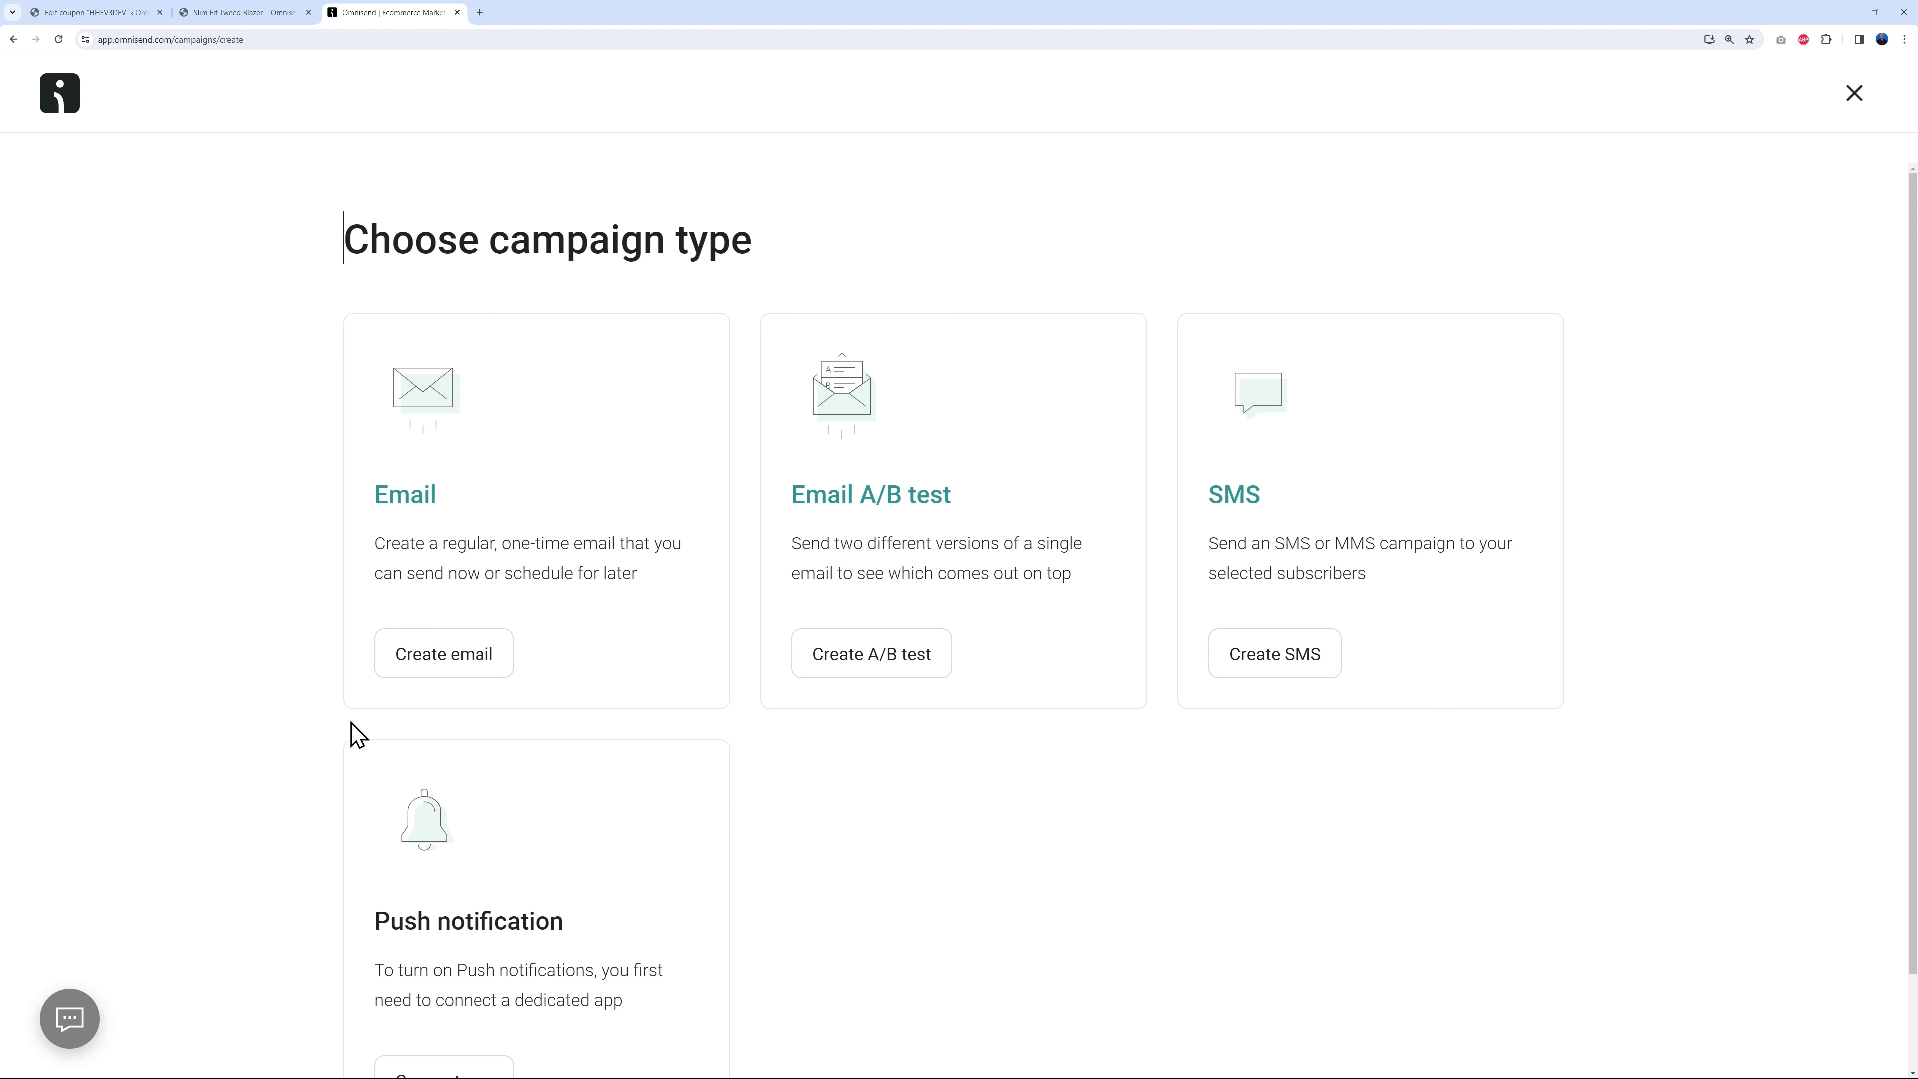
click(470, 669)
Examine the personalization variables and emojis that can be inserted into the campaign's subject line.
click(250, 354)
click(1031, 375)
click(905, 359)
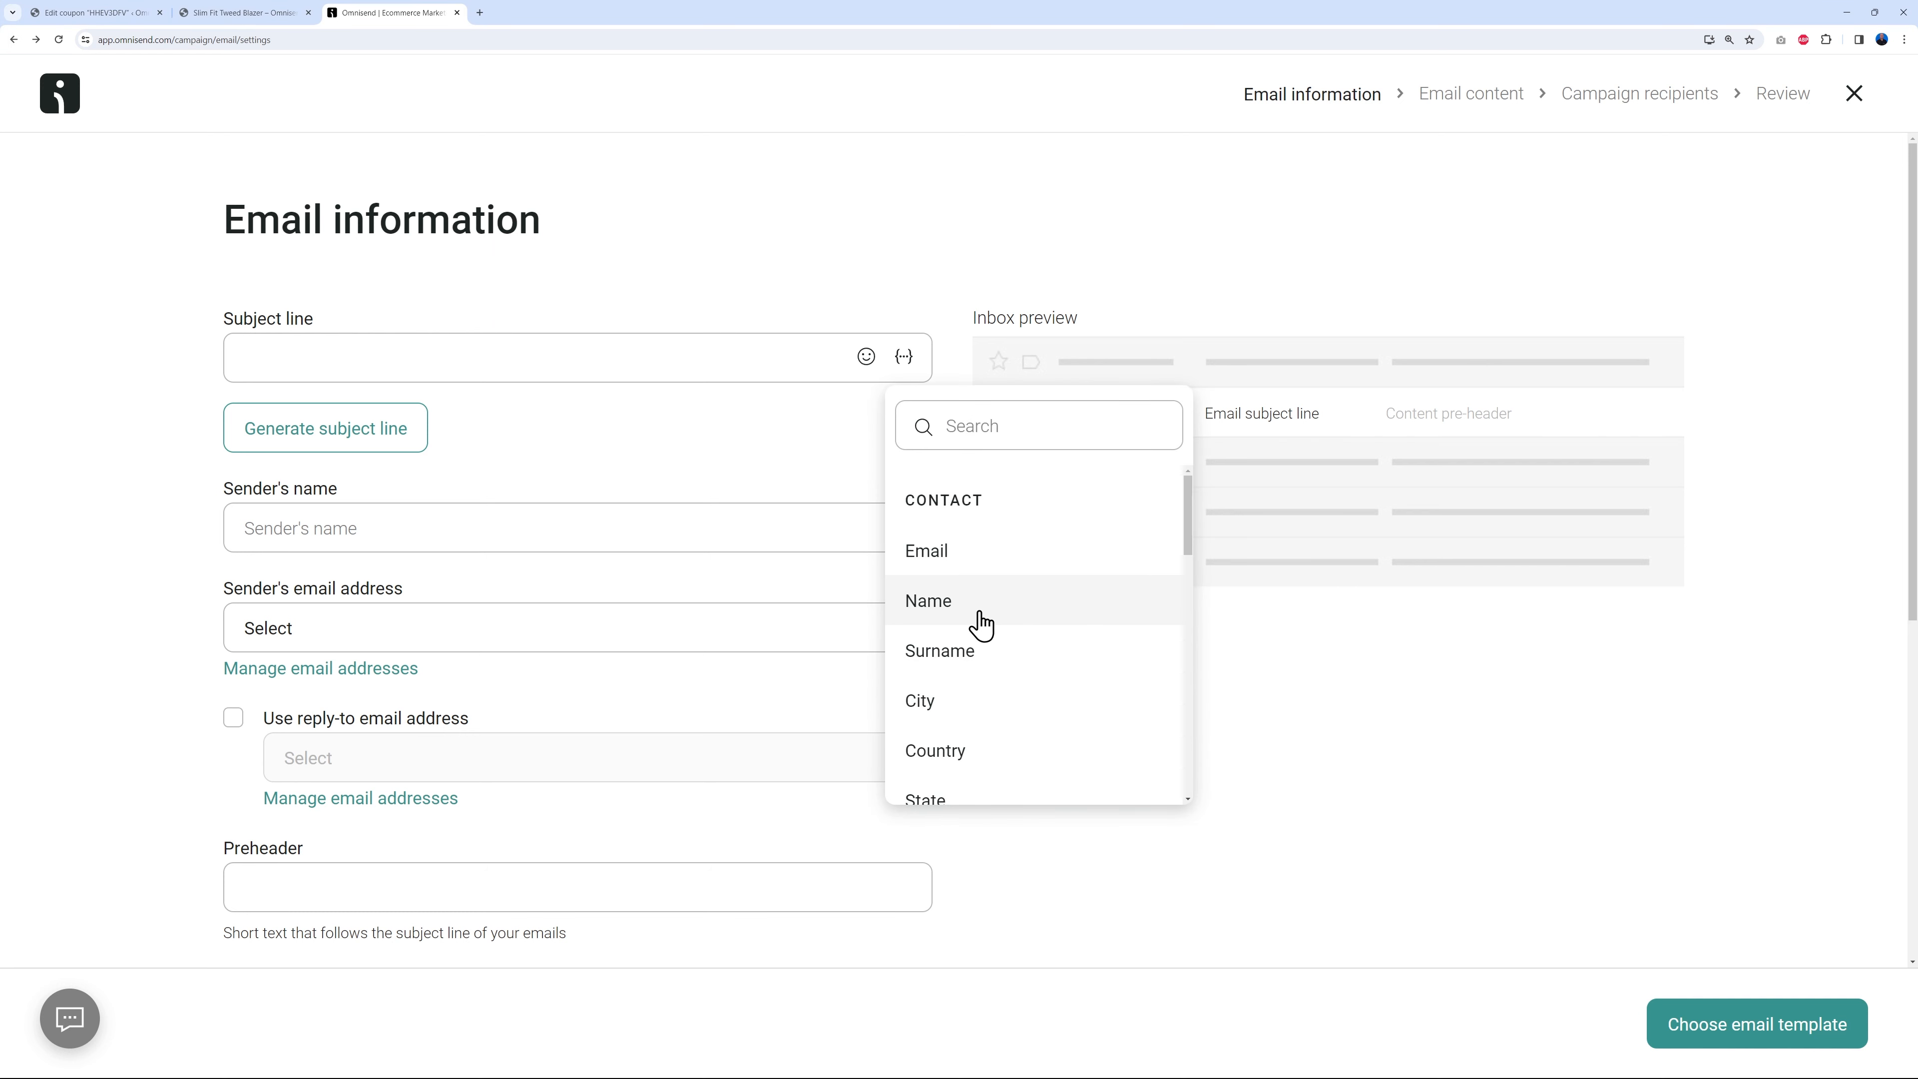
scroll(982, 626, down, 3)
scroll(974, 703, down, 10)
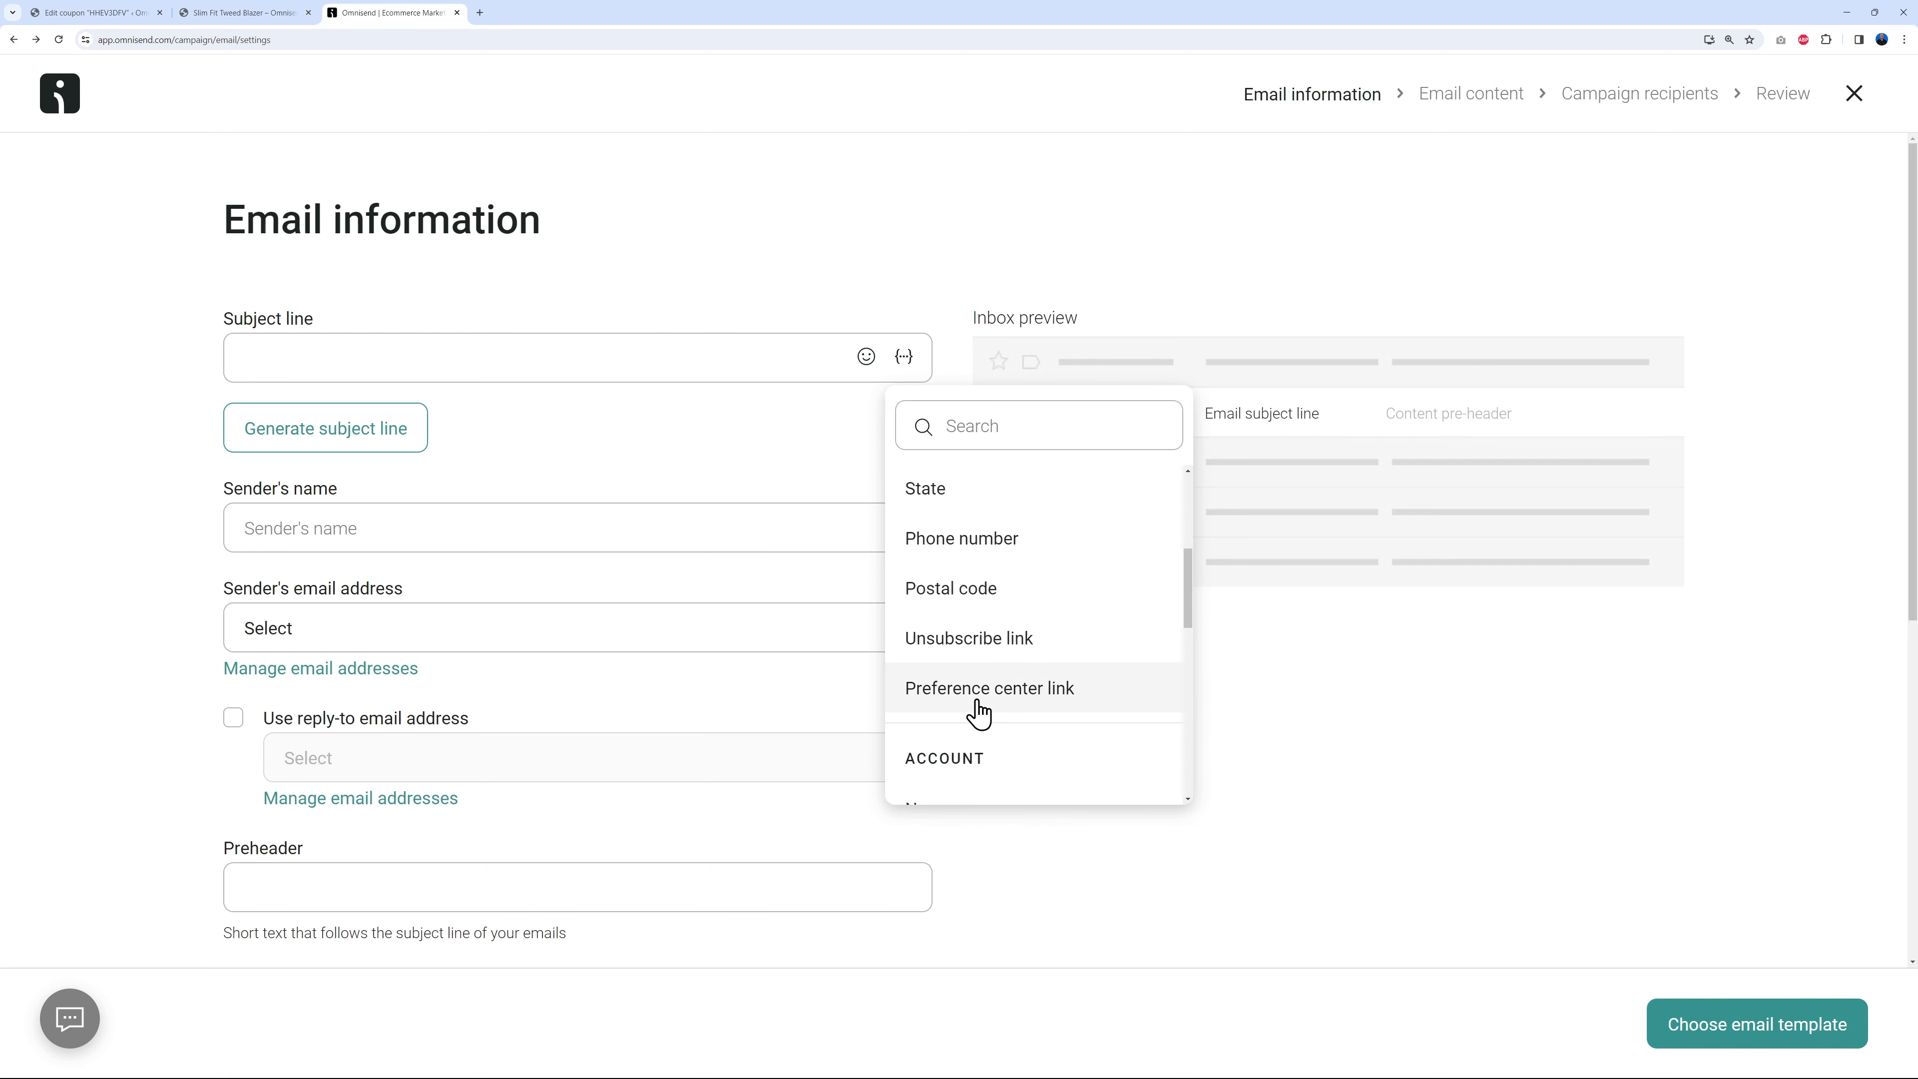
scroll(978, 712, up, 10)
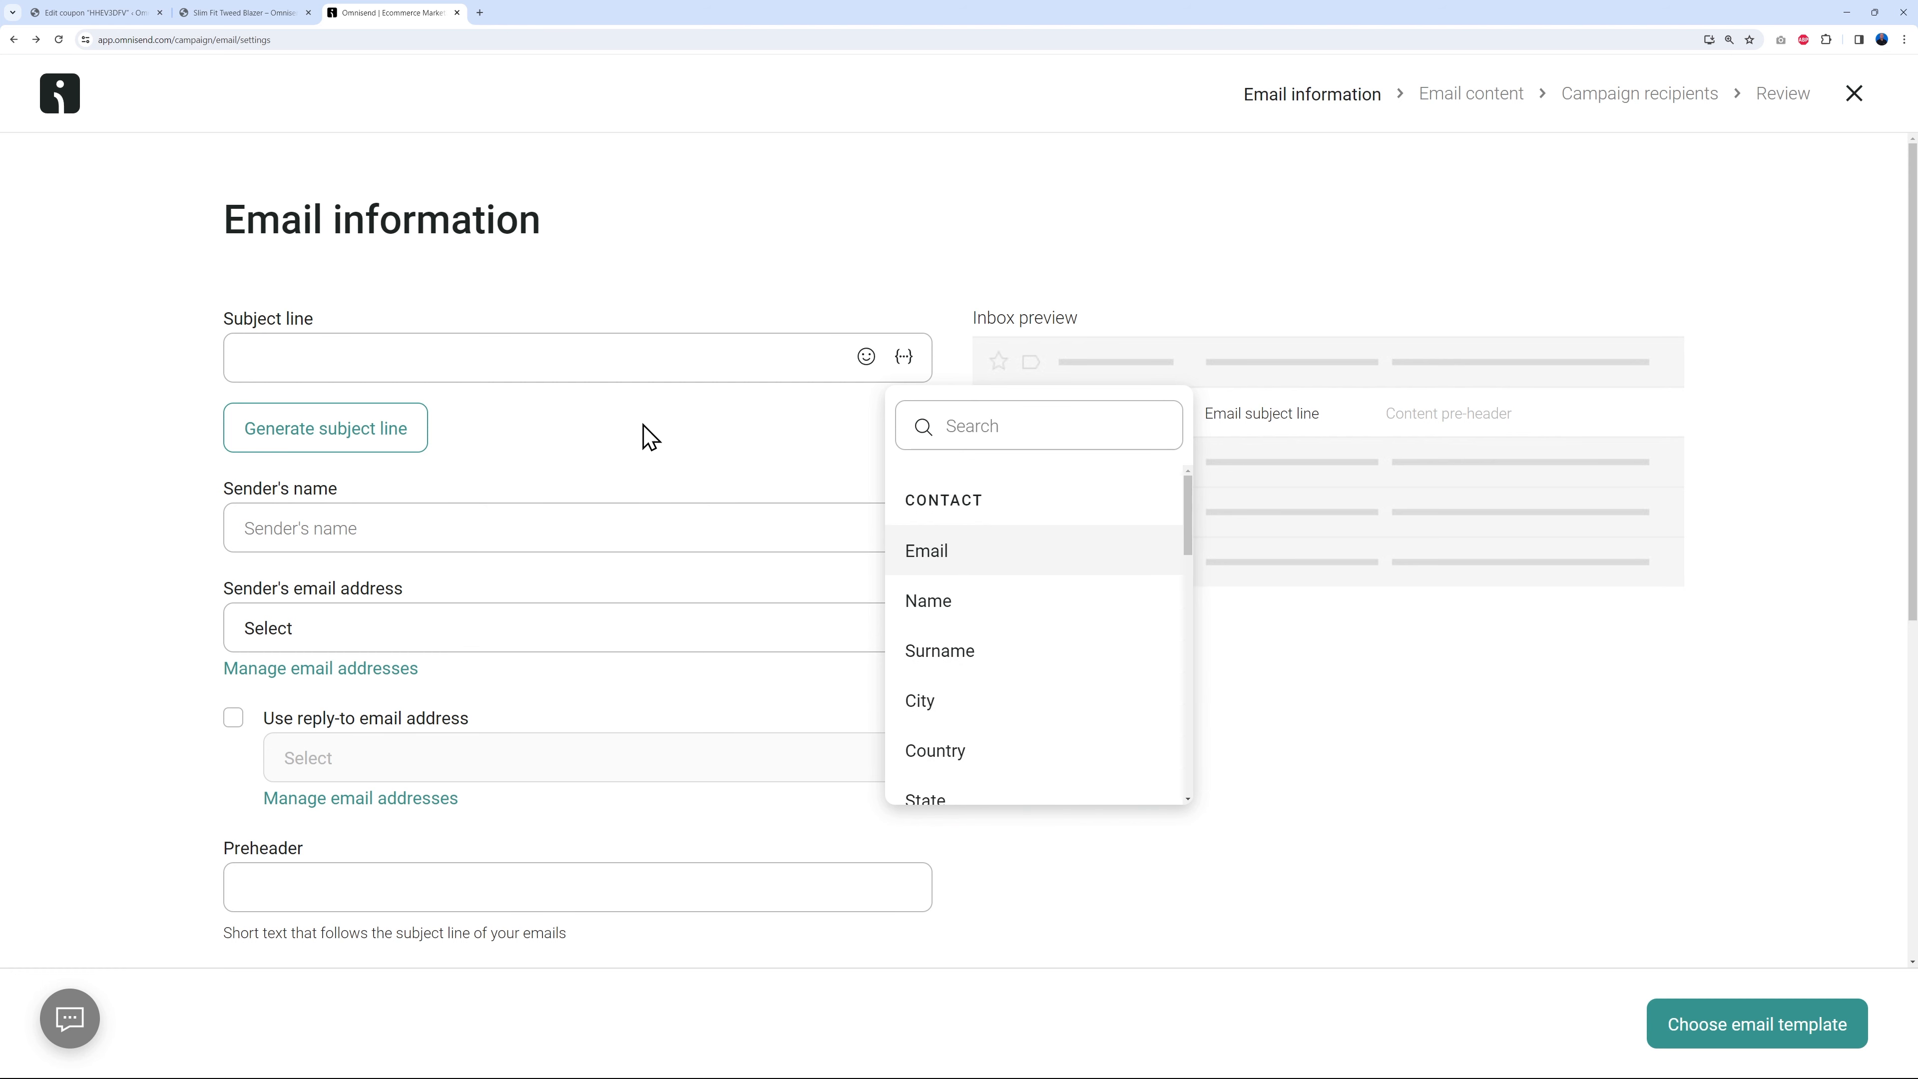
click(565, 365)
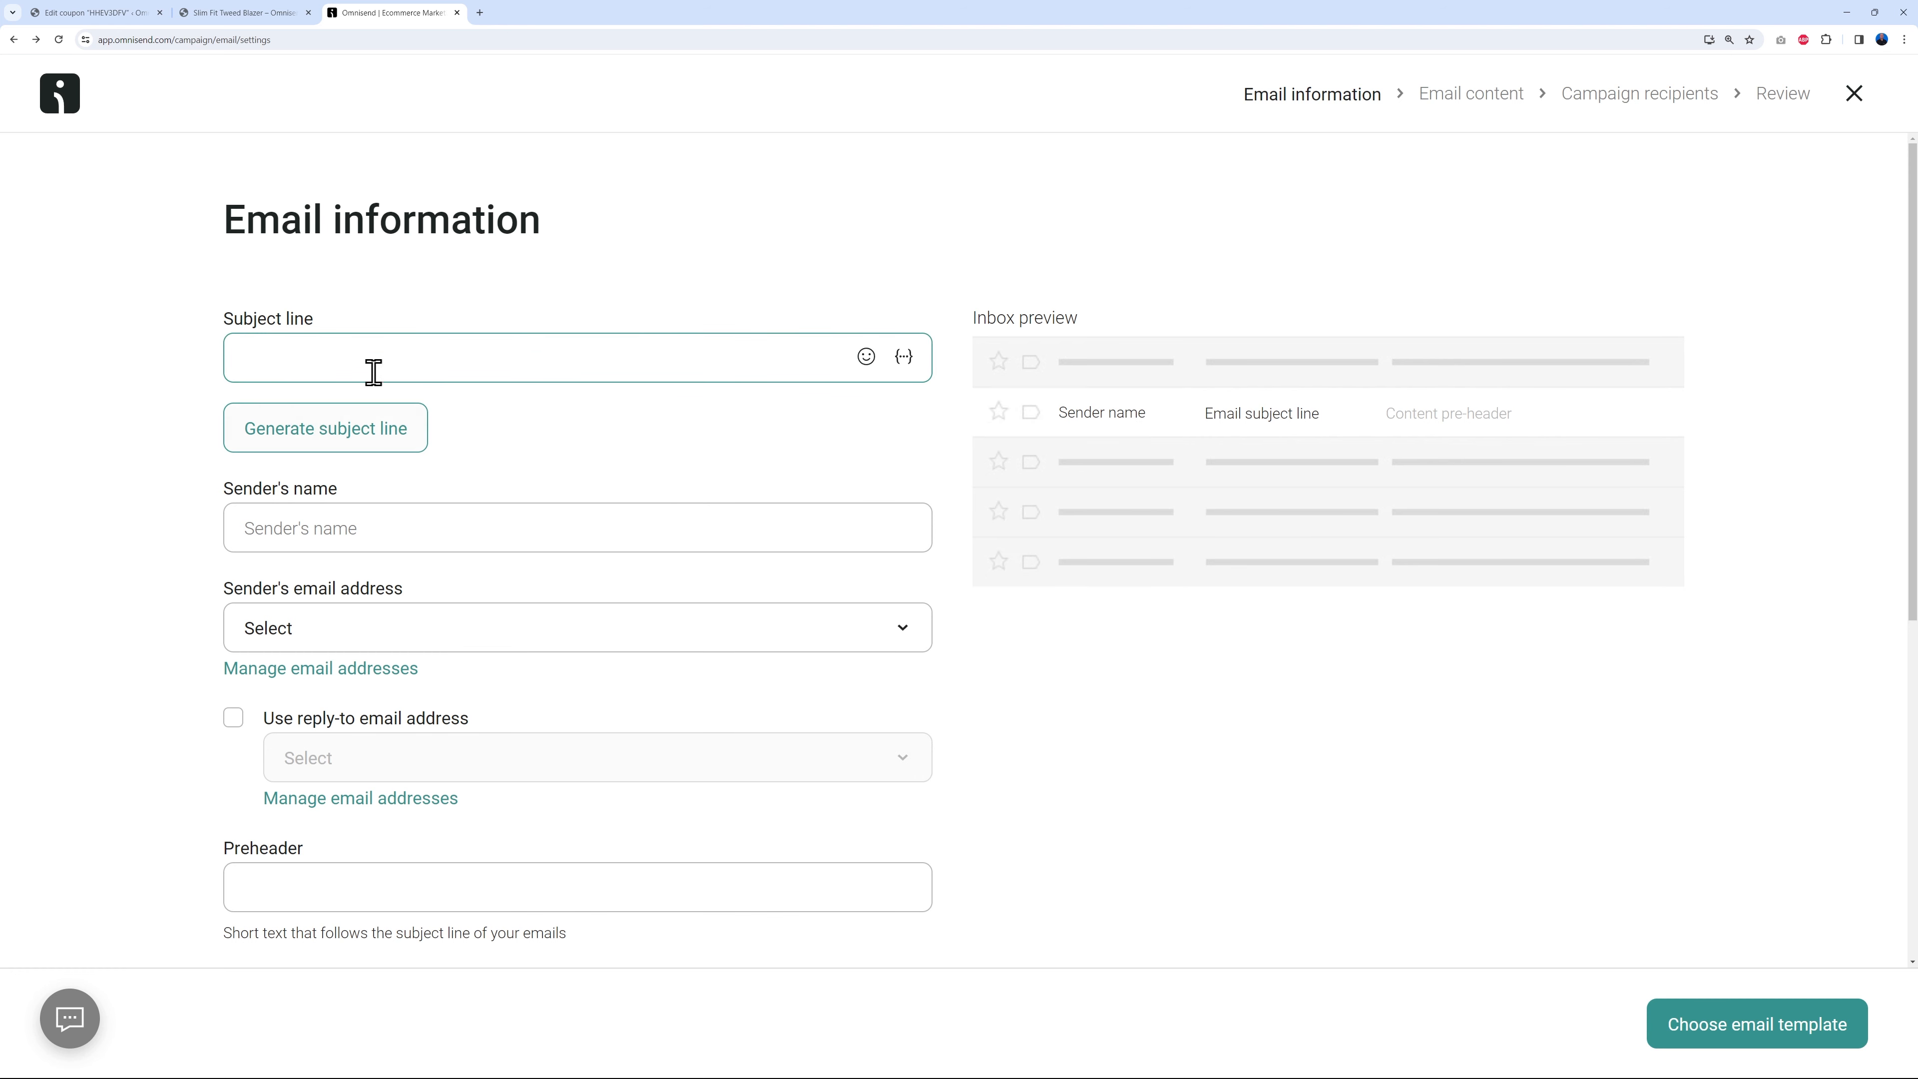
click(866, 357)
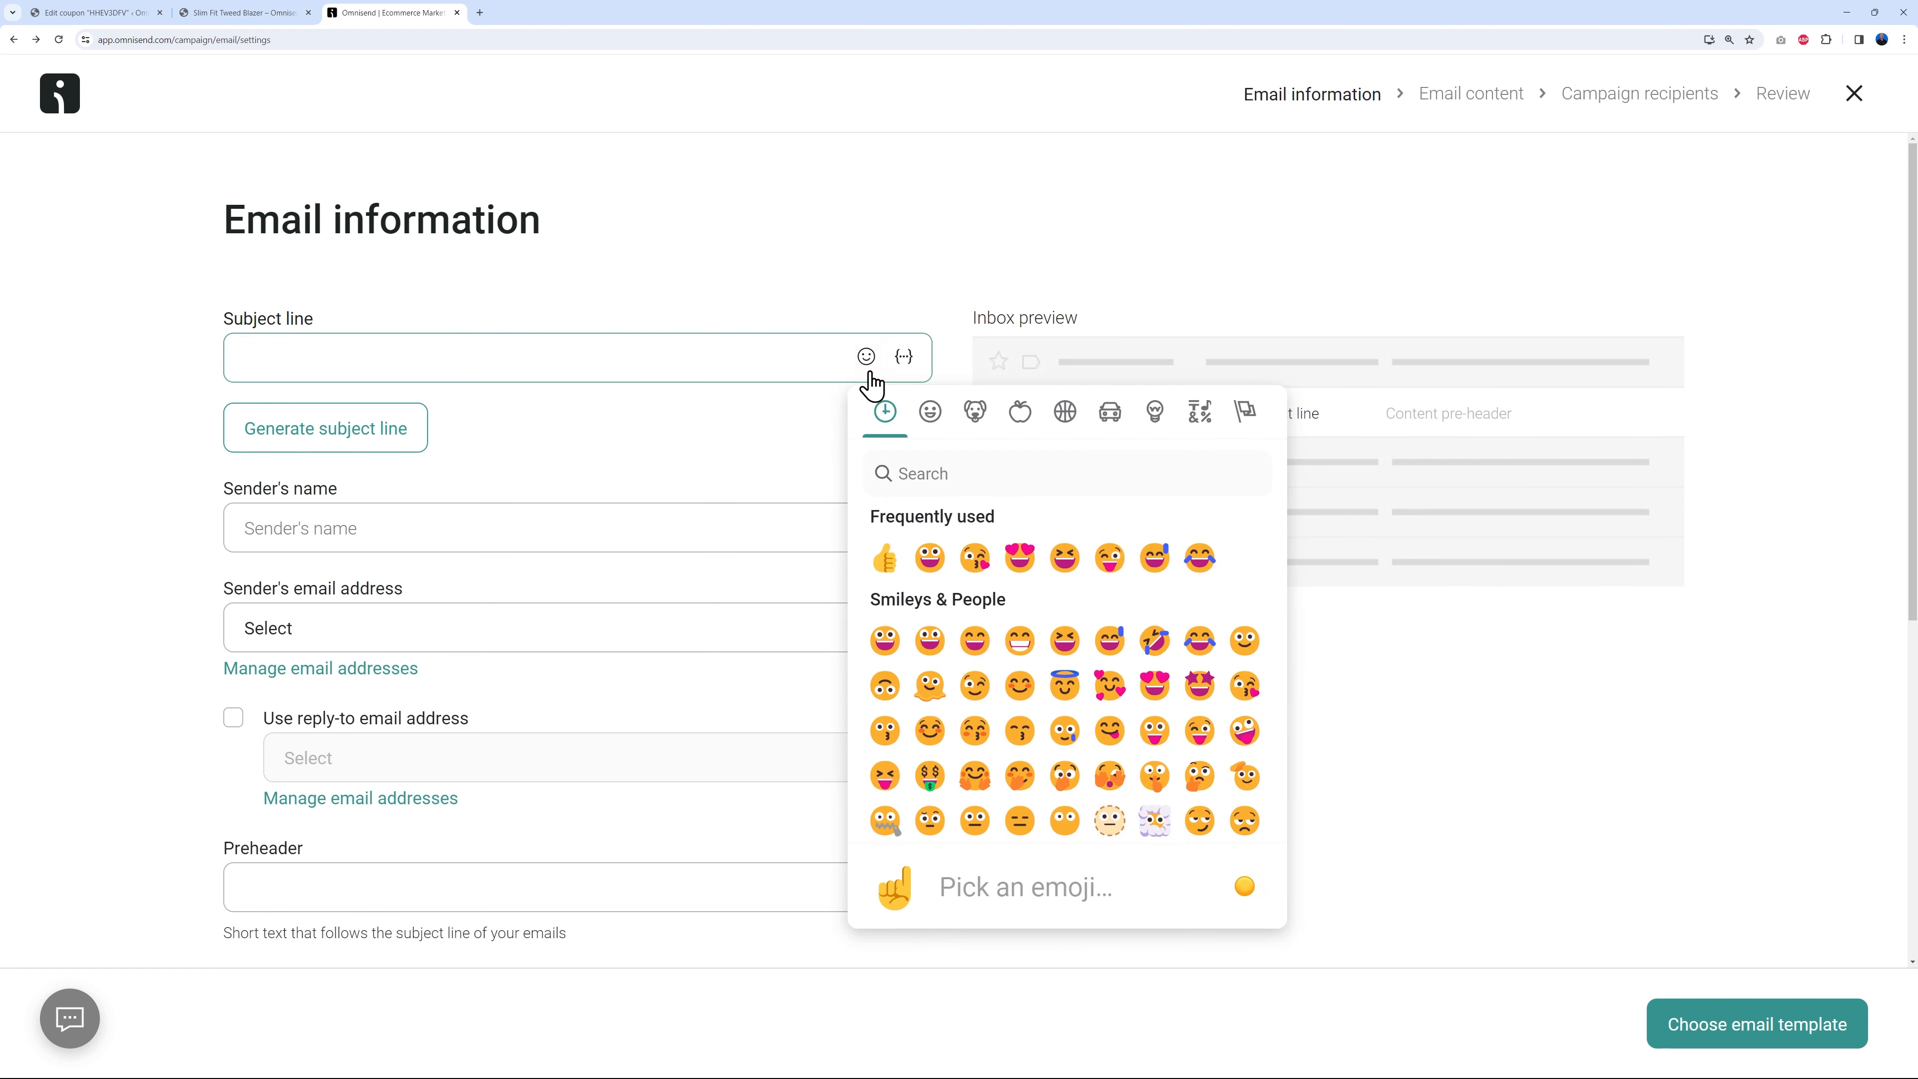